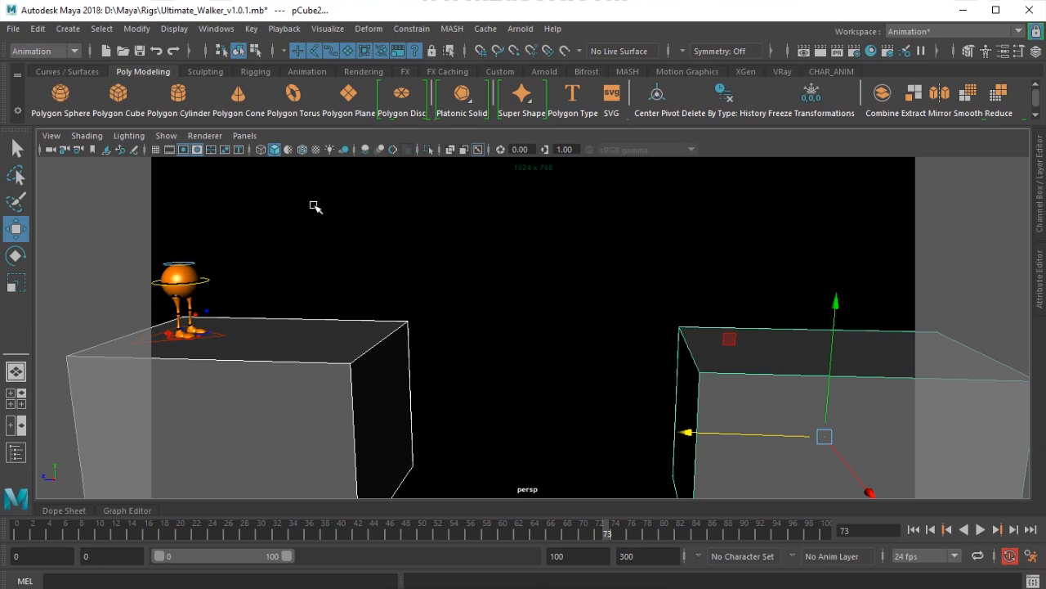
Create a new perspective camera and frame the character and both blocks in a side-on view.
left_click(244, 136)
mouse_move(258, 149)
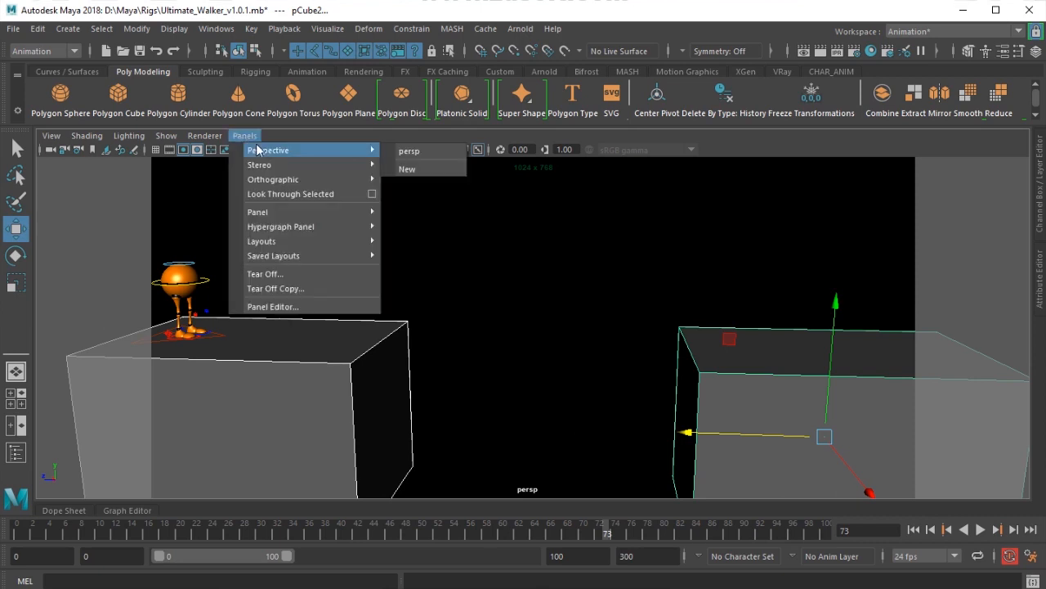
left_click(435, 163)
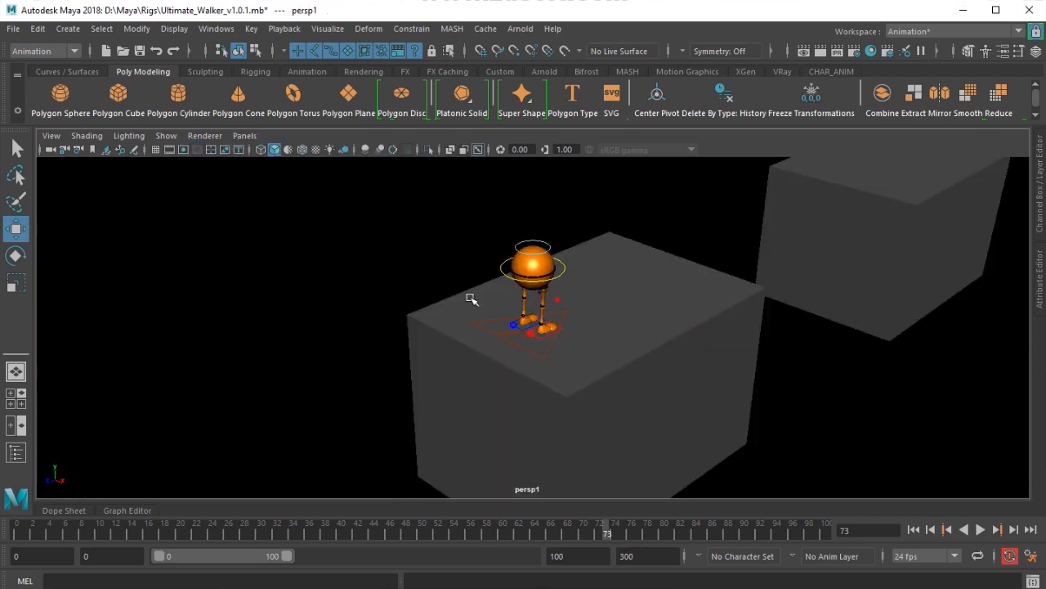
scroll(469, 297, "down", 4)
left_click_drag(467, 297, 286, 299, "alt")
middle_click_drag(432, 294, 233, 315, "alt")
left_click_drag(266, 317, 214, 348, "alt")
scroll(404, 388, "up", 4)
middle_click_drag(403, 388, 372, 377, "alt")
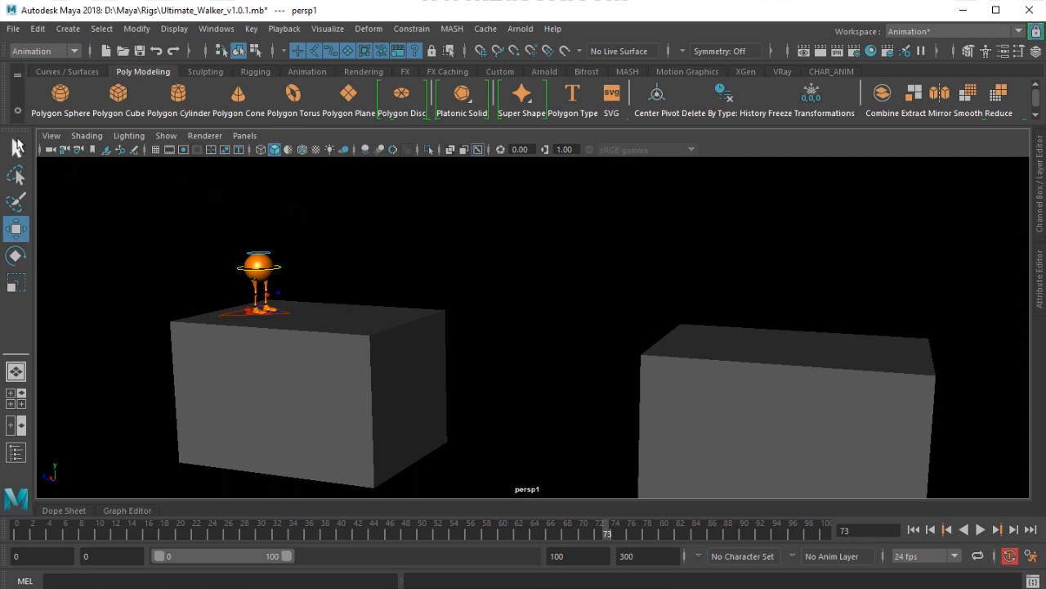
Set the new camera's focal length to 50.
left_click(1041, 301)
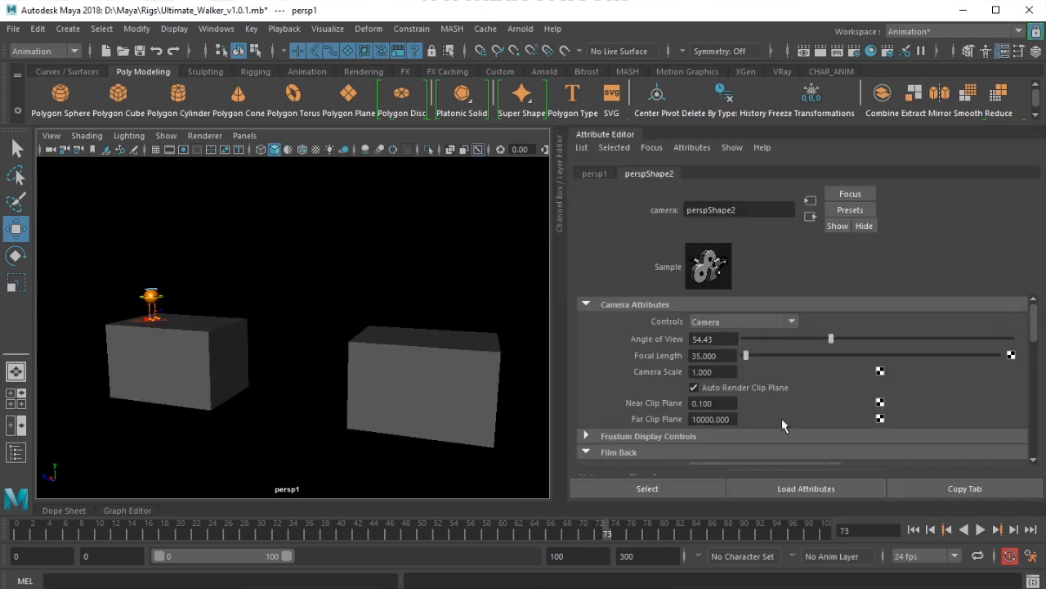
left_click(726, 355)
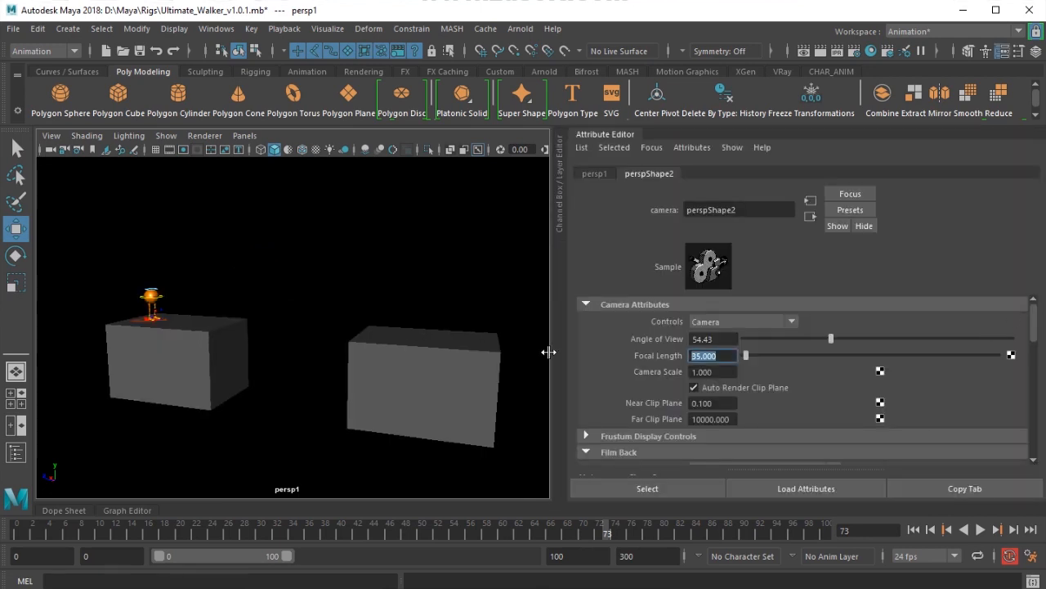
type("50")
key("Return")
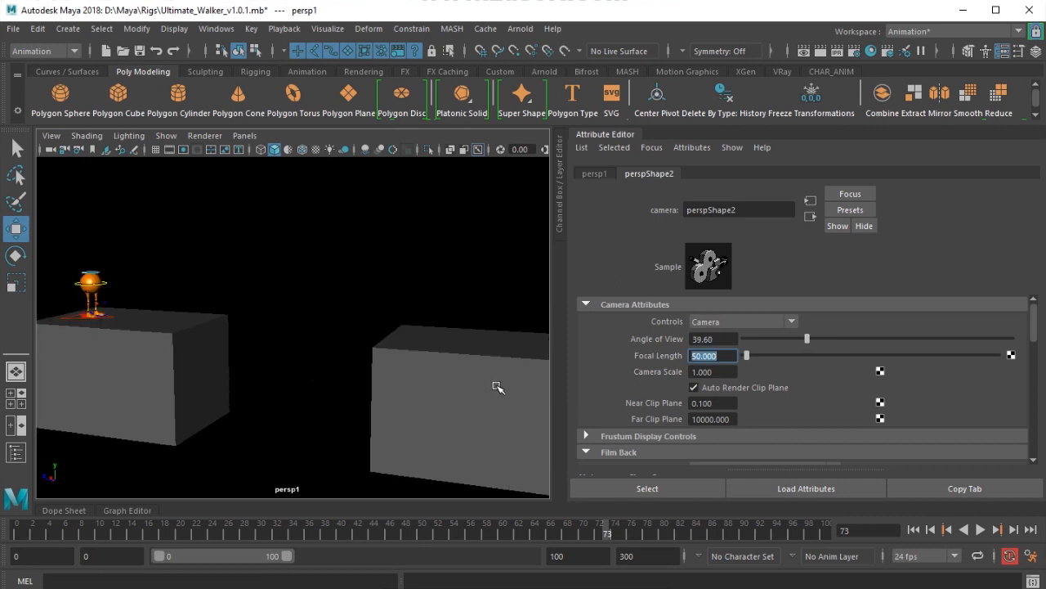
Show the resolution gate and safe action area in the camera view, and expand the camera's display options.
left_click(185, 151)
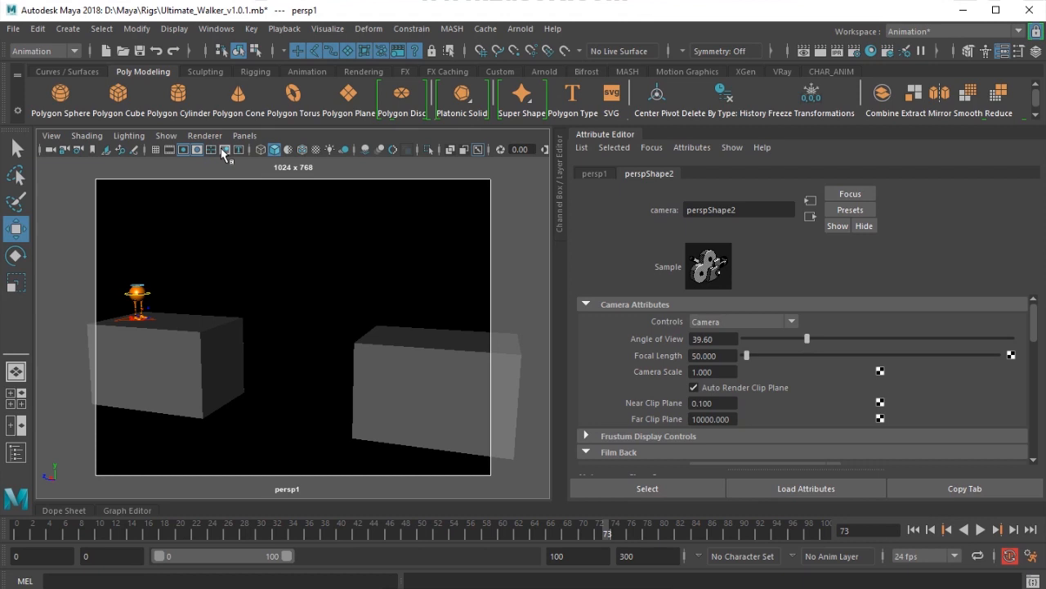
left_click(223, 150)
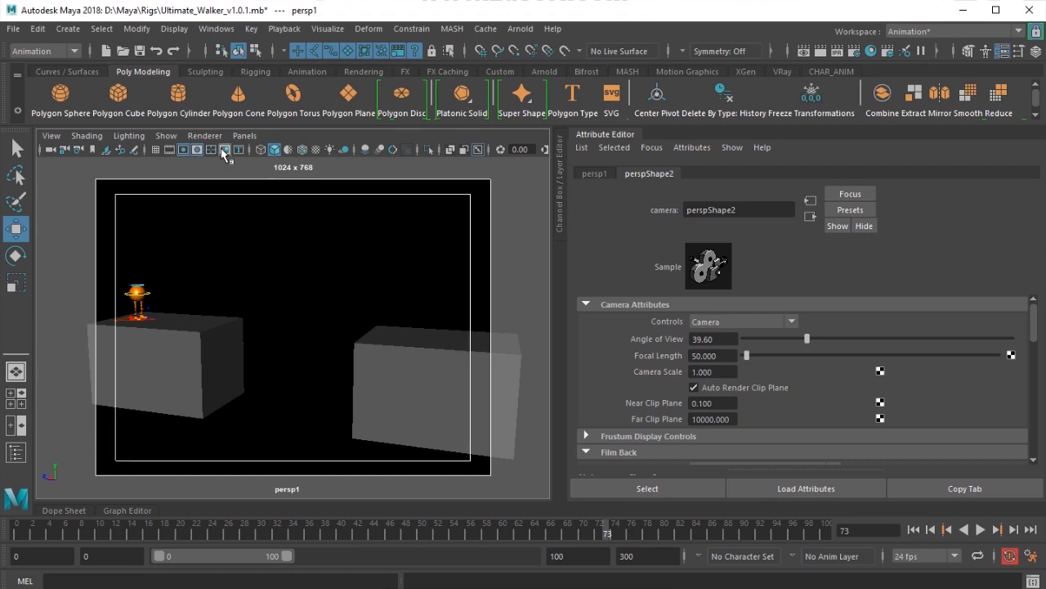
left_click(608, 305)
left_click(617, 337)
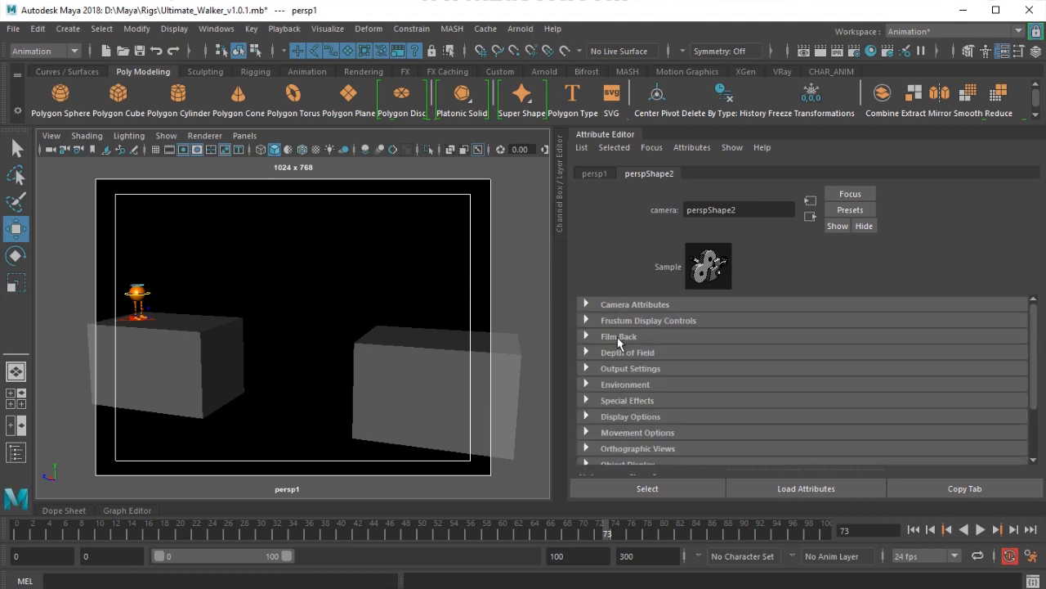
left_click(636, 417)
scroll(636, 414, "down", 2)
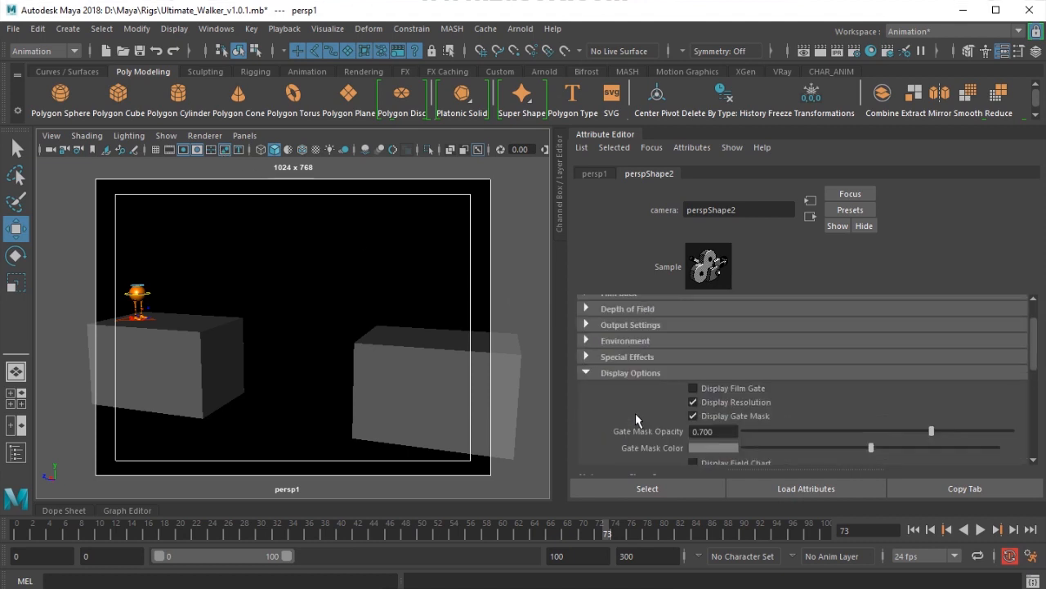
Toggle the camera's resolution and safe action displays off and back on to compare the view.
left_click(713, 399)
left_click(714, 399)
left_click(693, 401)
left_click(694, 401)
scroll(713, 398, "down", 4)
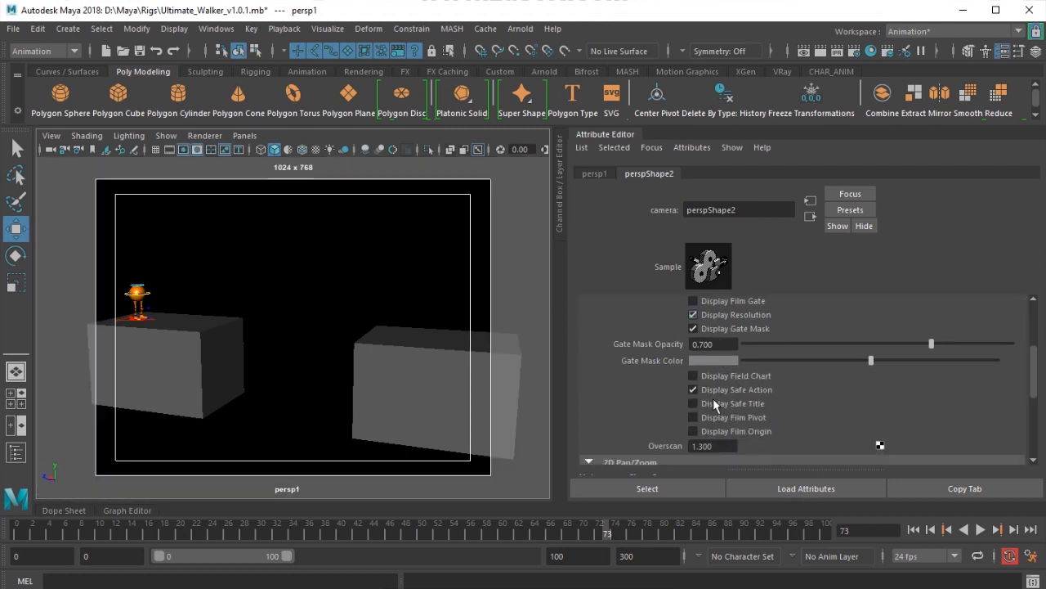
left_click(742, 387)
left_click(742, 388)
left_click(743, 387)
left_click(742, 388)
left_click(742, 387)
left_click(742, 388)
Give the camera's gate mask a dark blue colour and set its opacity to 1.000.
left_click(720, 358)
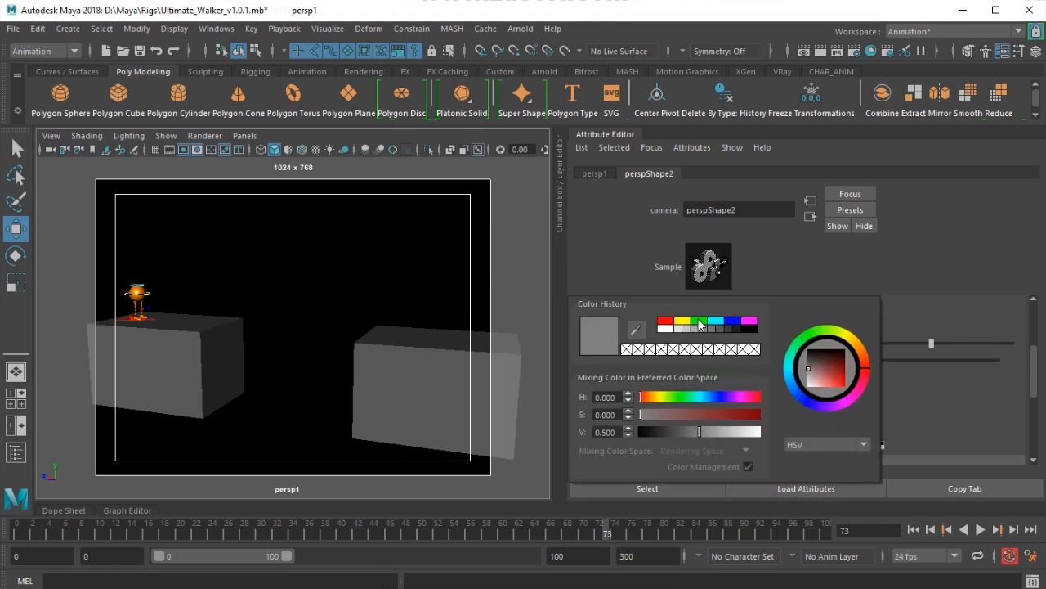
left_click(699, 321)
left_click_drag(719, 431, 661, 433)
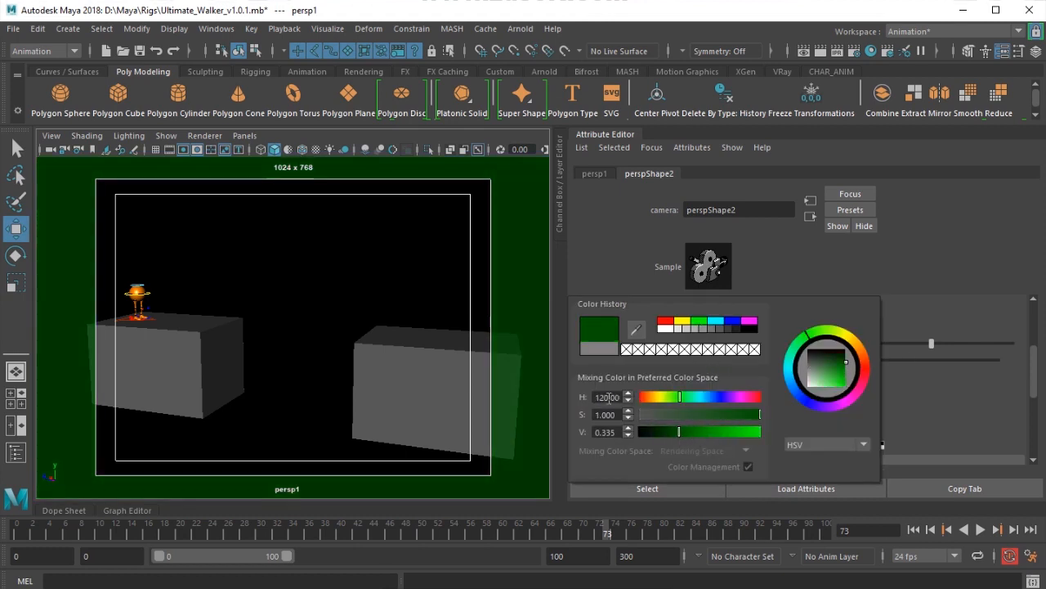
left_click(715, 361)
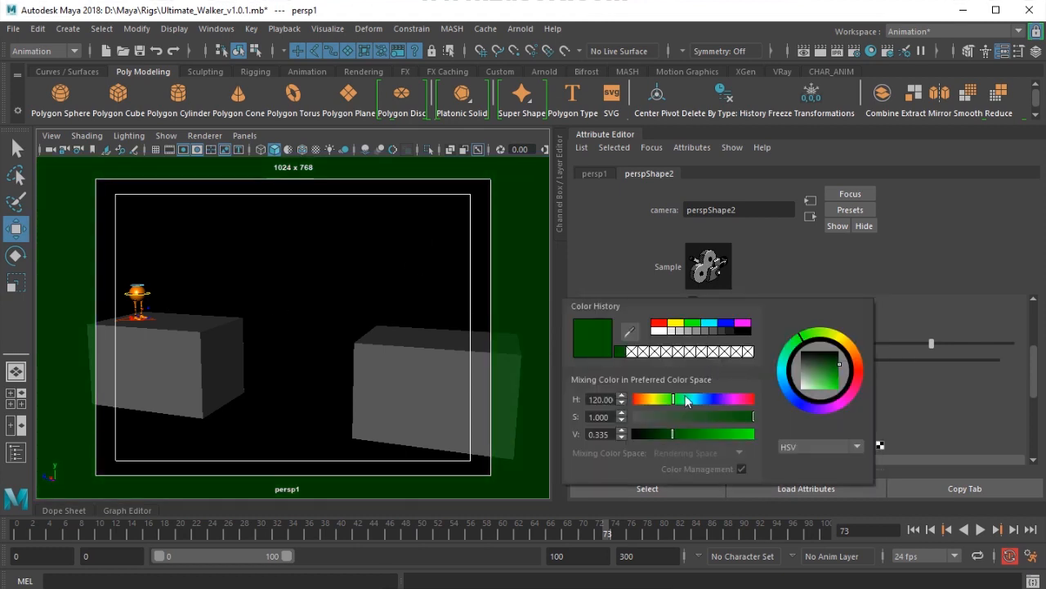
left_click_drag(694, 402, 714, 401)
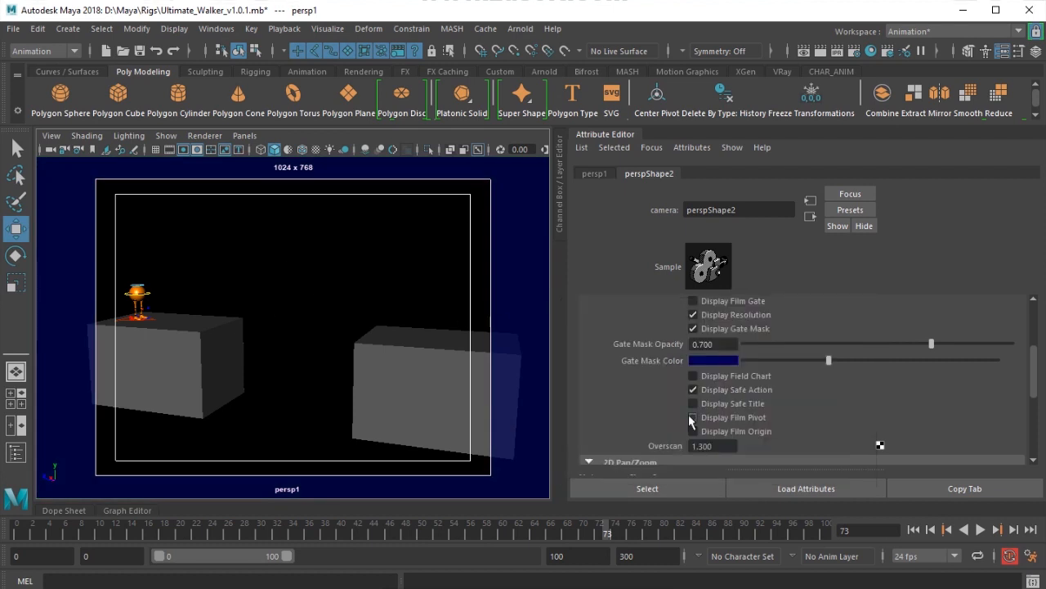
left_click_drag(839, 344, 1012, 344)
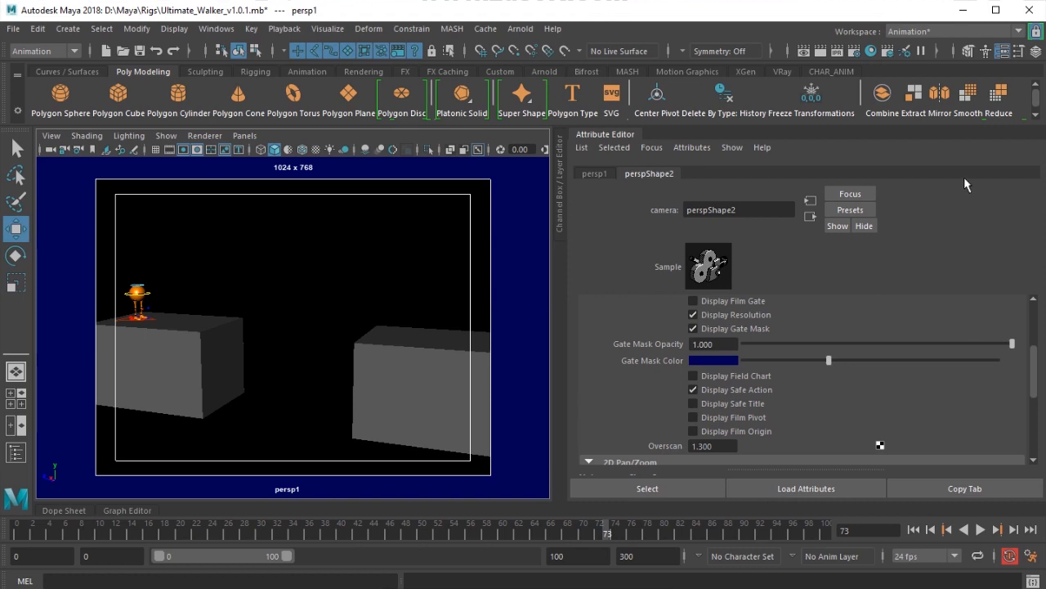
Show the current frame in the heads-up display and move along the timeline to frame 39.
left_click(182, 30)
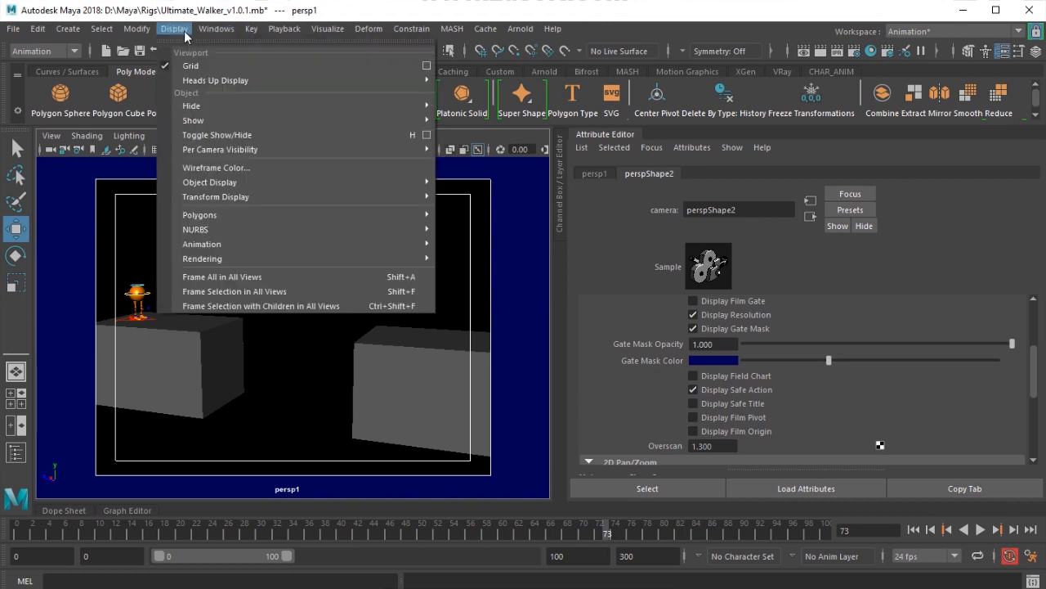
mouse_move(319, 80)
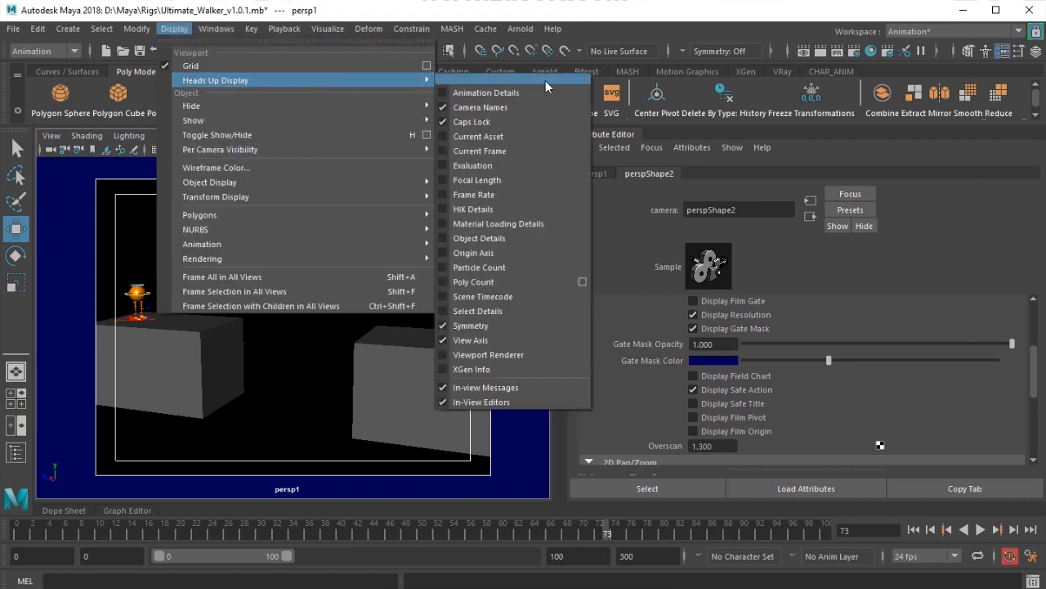
left_click(532, 149)
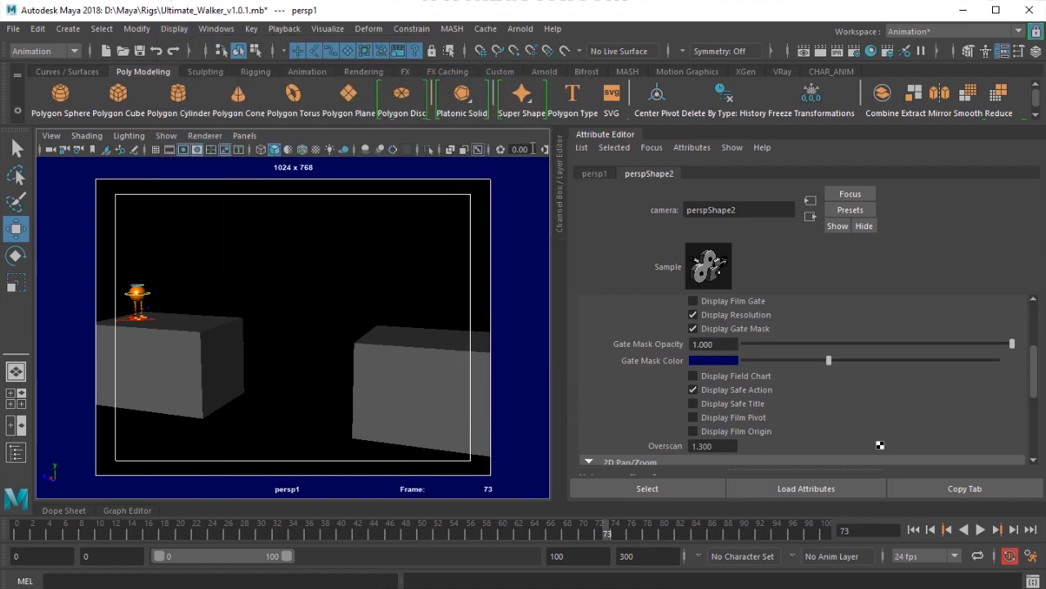
left_click(507, 533)
left_click(428, 531)
left_click(391, 533)
left_click(331, 533)
Rename the camera as scene_no_shot_no.
left_click(618, 137)
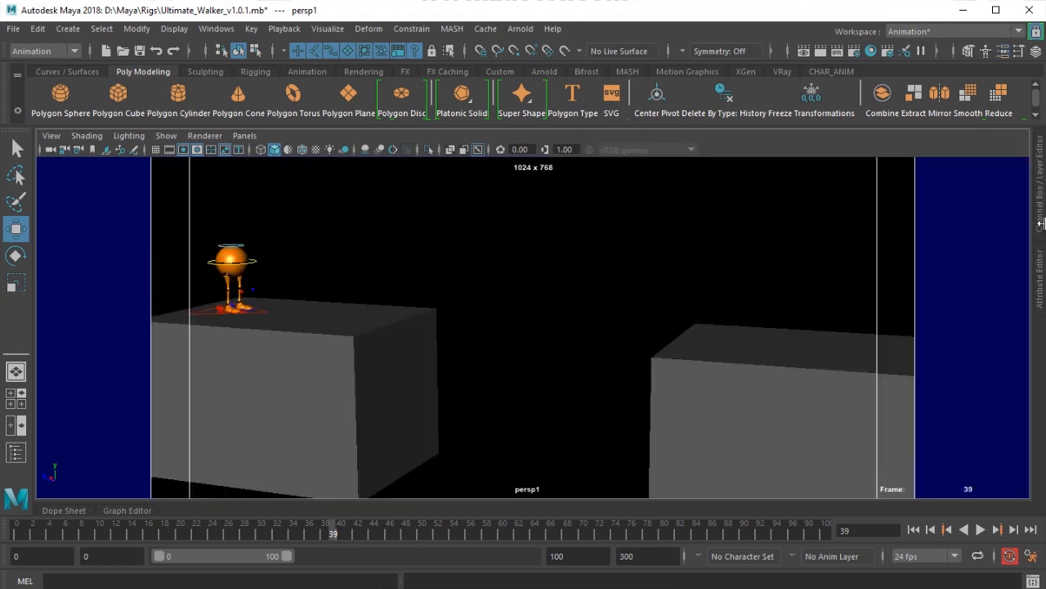
left_click(1041, 188)
left_click(883, 166)
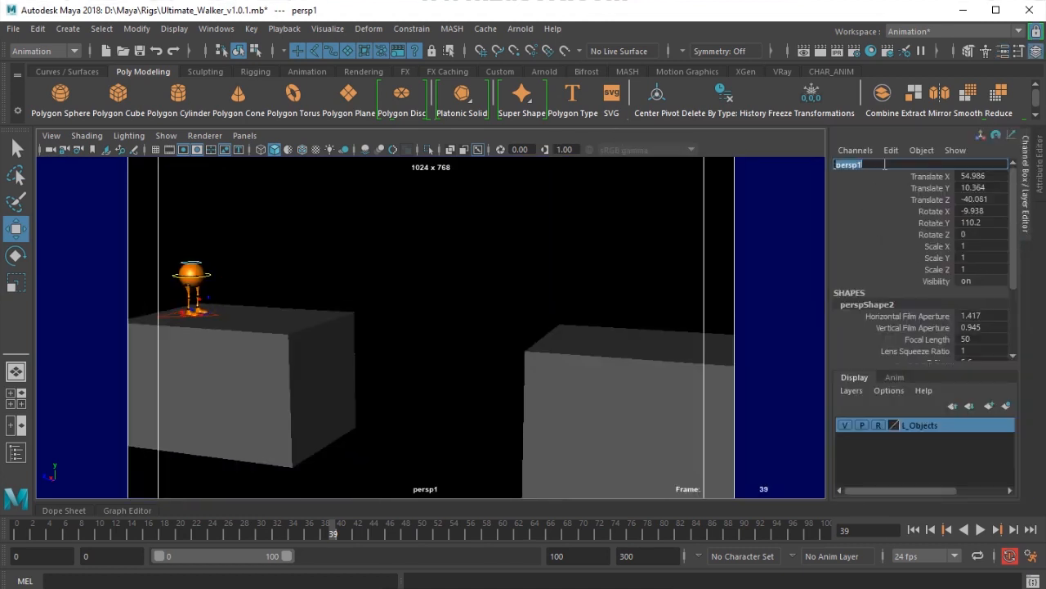
type("shot_no")
key("Home")
type("scene_no_")
key("Return")
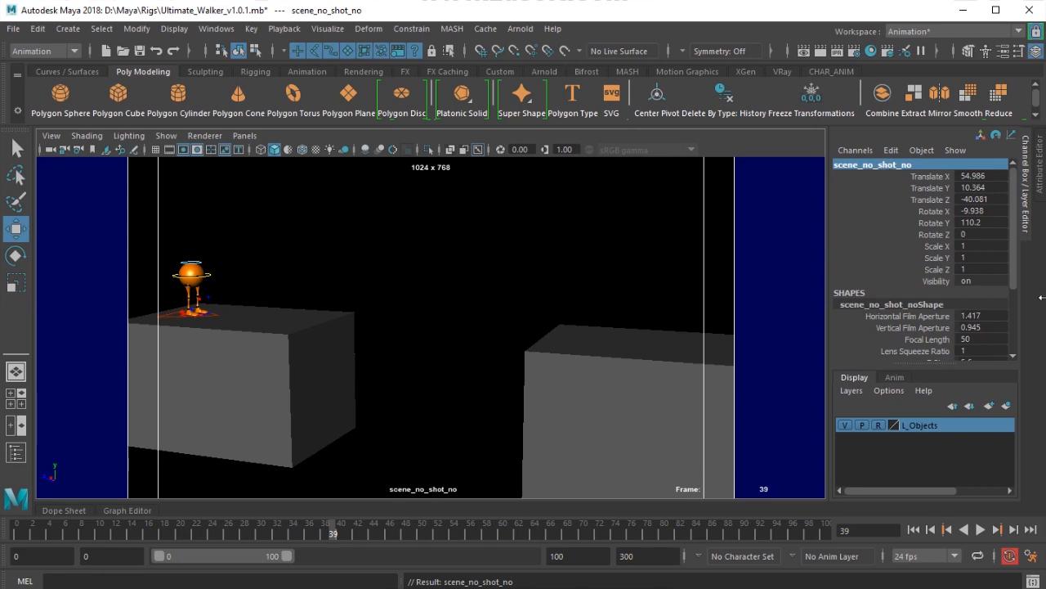
left_click(1033, 186)
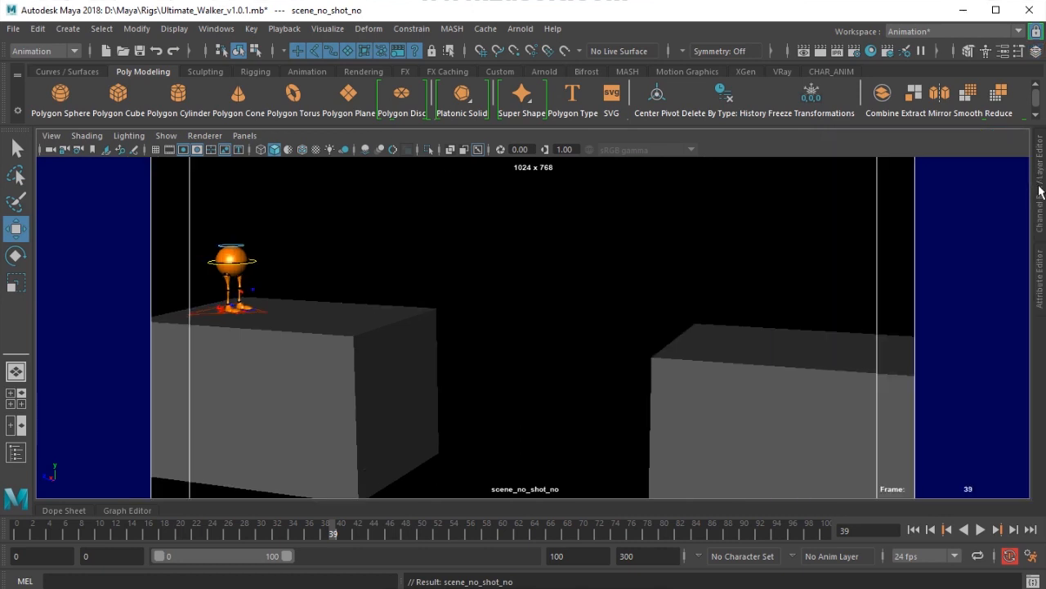
Lock all of the camera's translate, rotate, scale and visibility channels.
left_click(1040, 205)
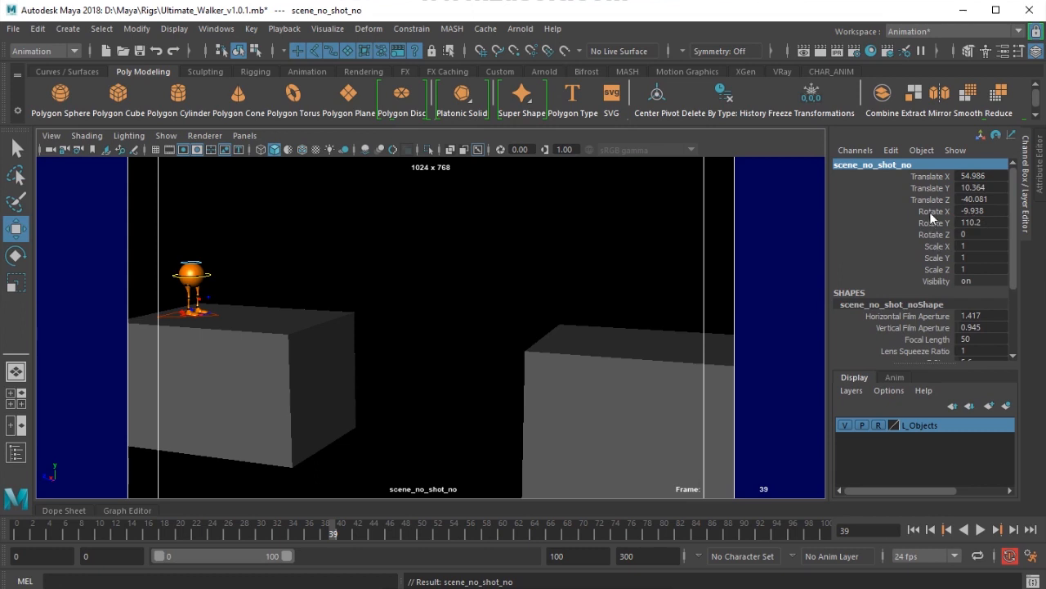
left_click_drag(931, 176, 930, 292)
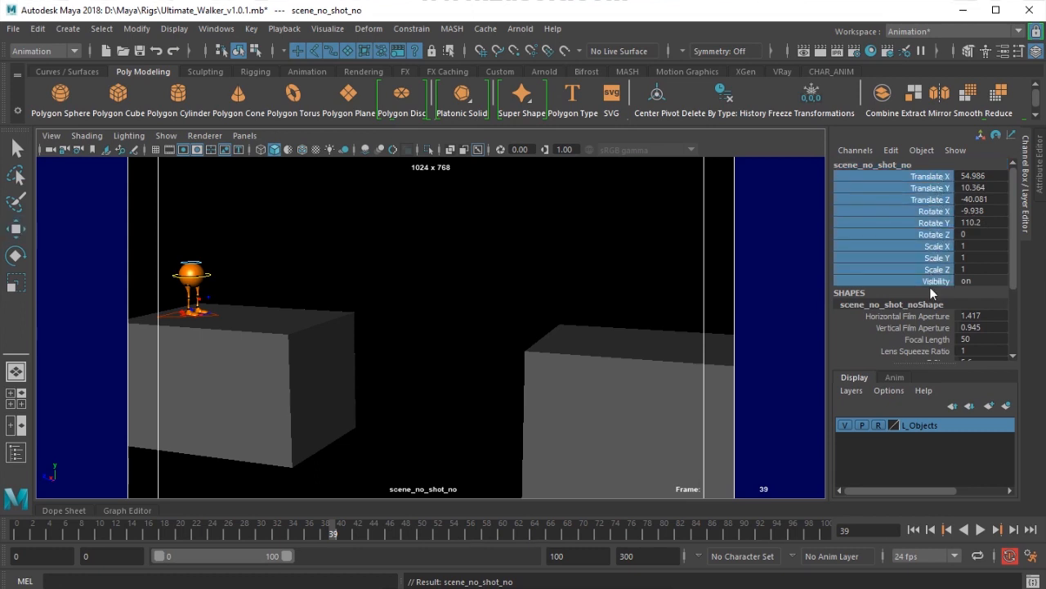
right_click(927, 235)
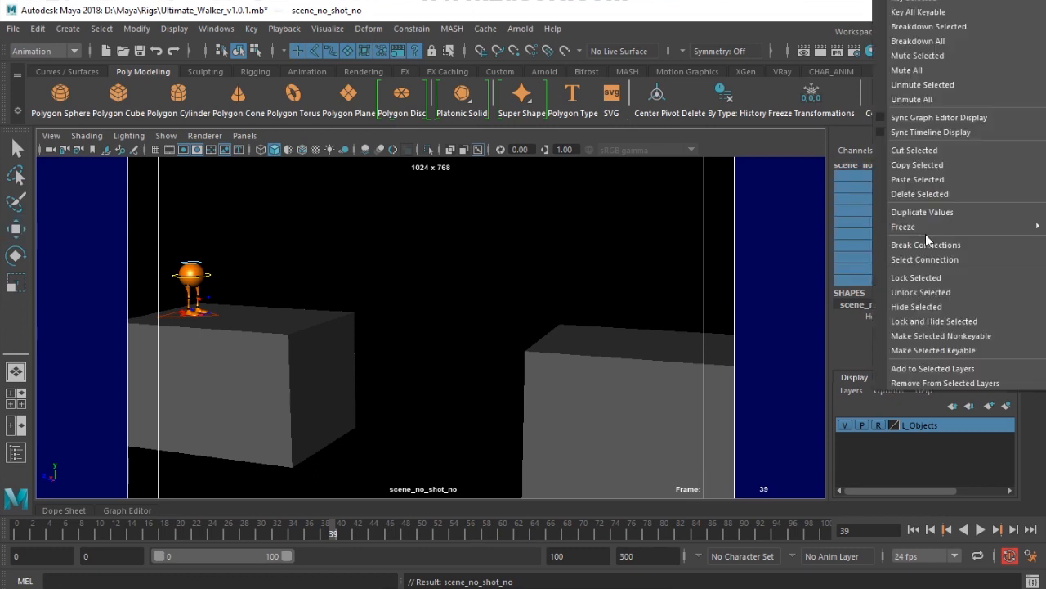
left_click(938, 279)
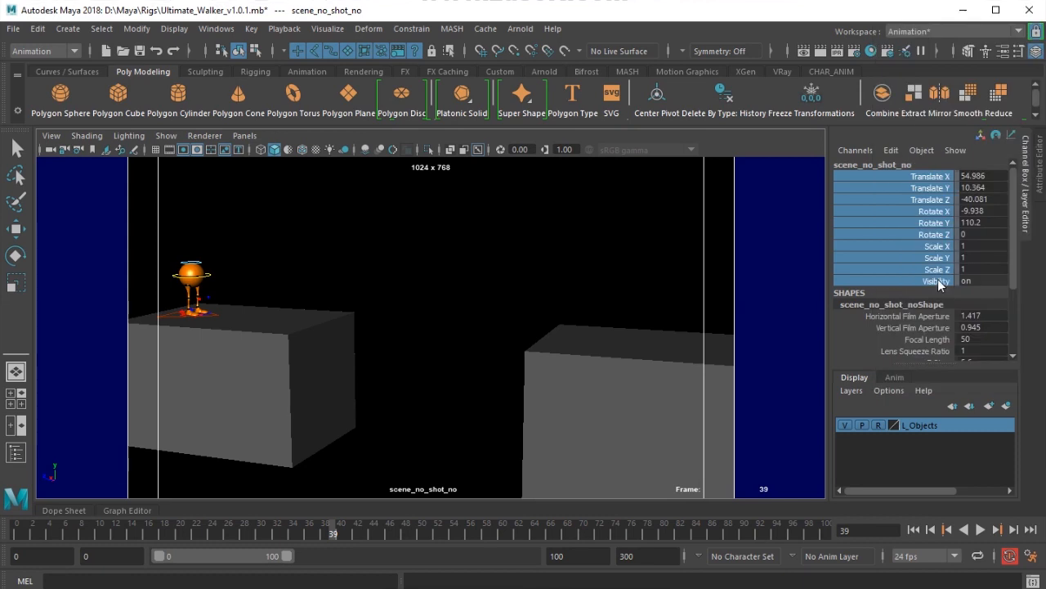
Set the start of both the animation and playback ranges to 1 and make frame 1 current.
left_click(18, 531)
double_click(109, 555)
type("1")
key("Return")
double_click(18, 555)
type("1")
key("Return")
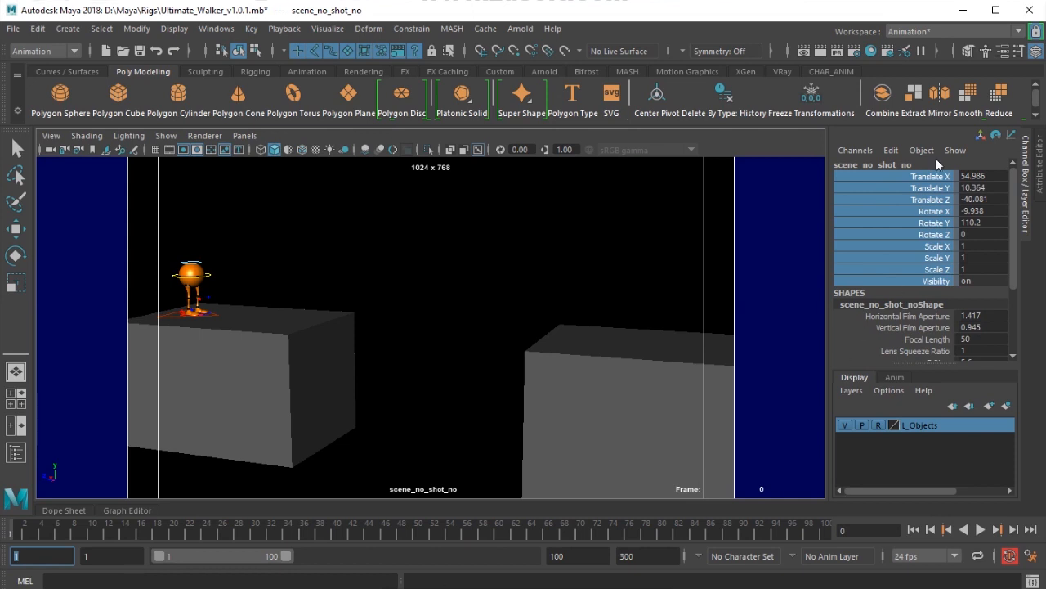
left_click_drag(933, 191, 935, 299)
left_click(11, 532)
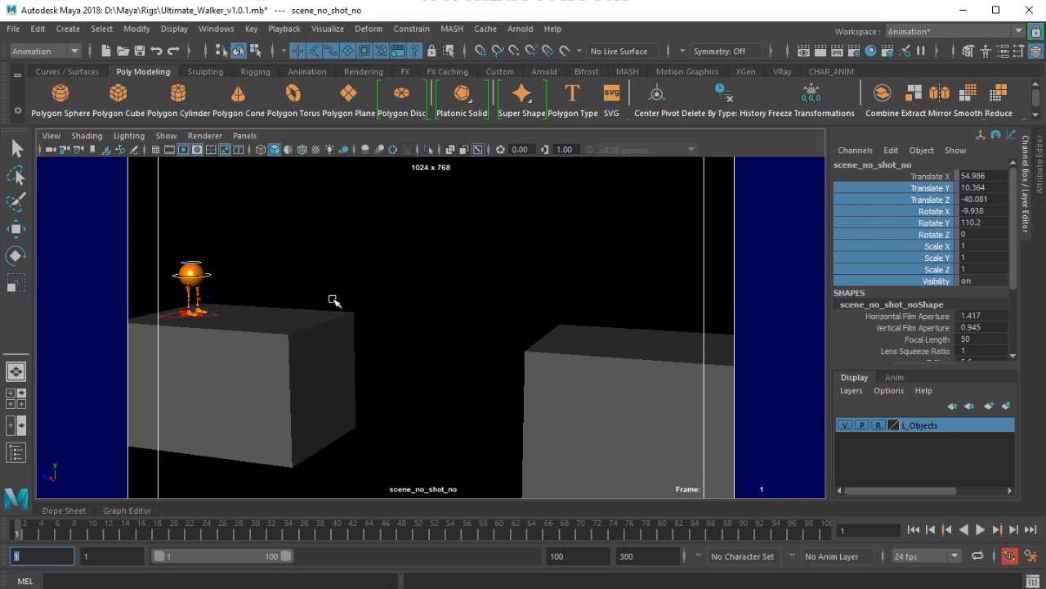
Delete the last three UW items from the Custom shelf.
left_click(514, 71)
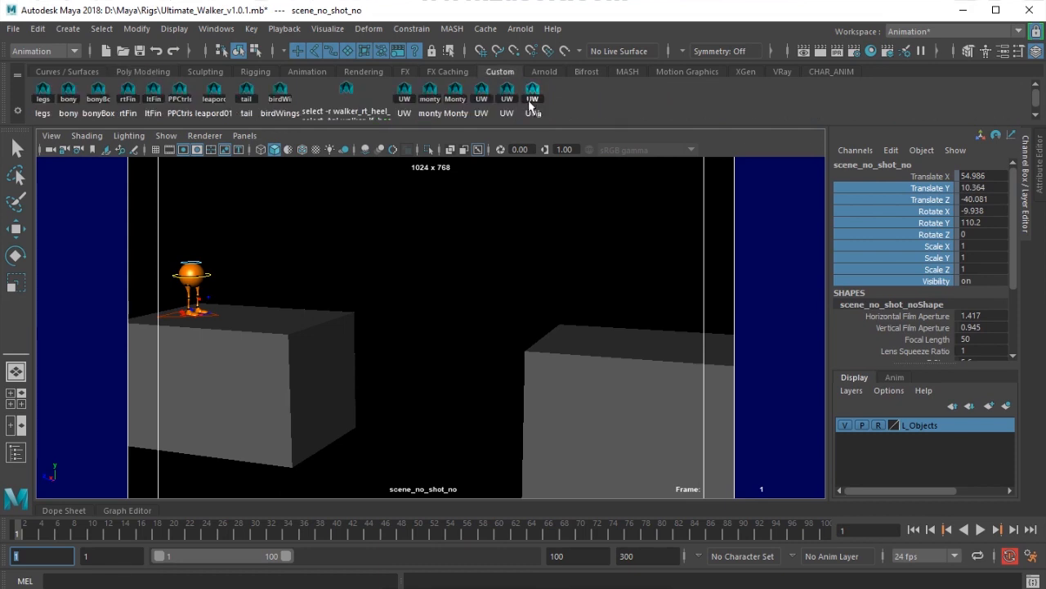
left_click(530, 94)
right_click(537, 97)
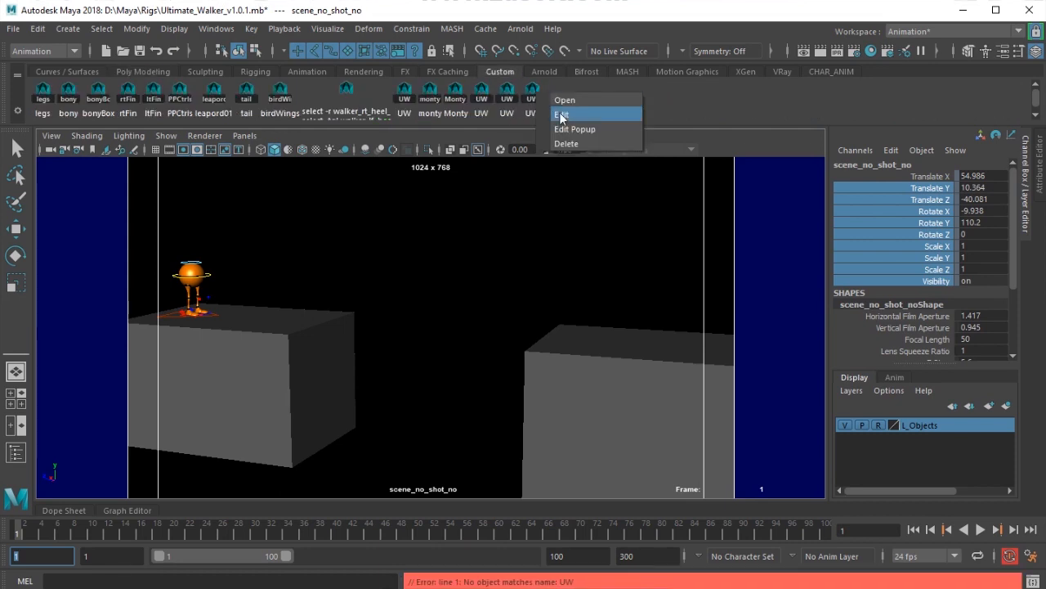
left_click(569, 143)
right_click(506, 92)
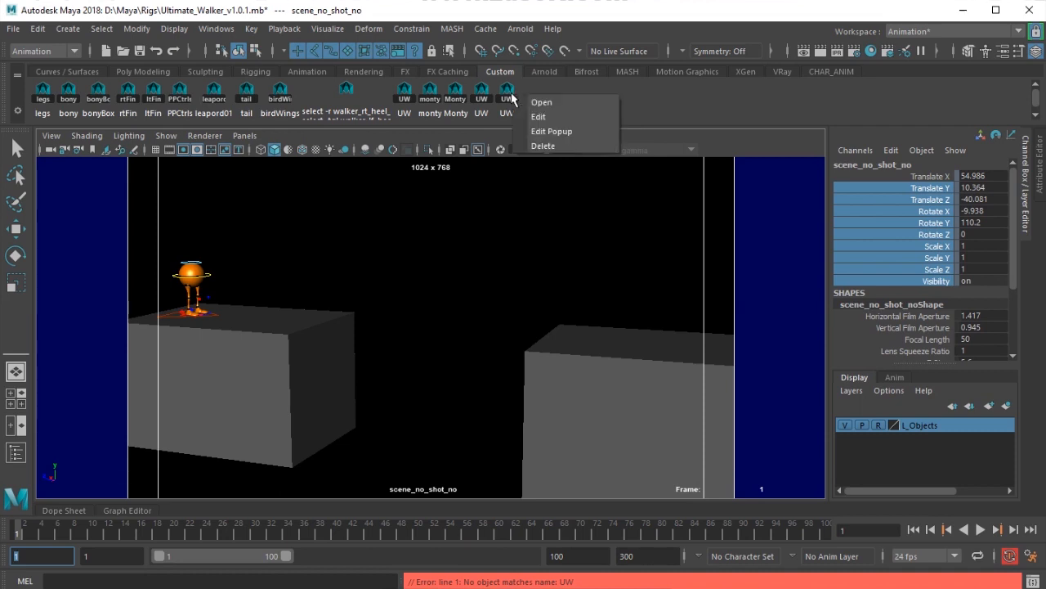
left_click(535, 147)
right_click(482, 91)
left_click(516, 147)
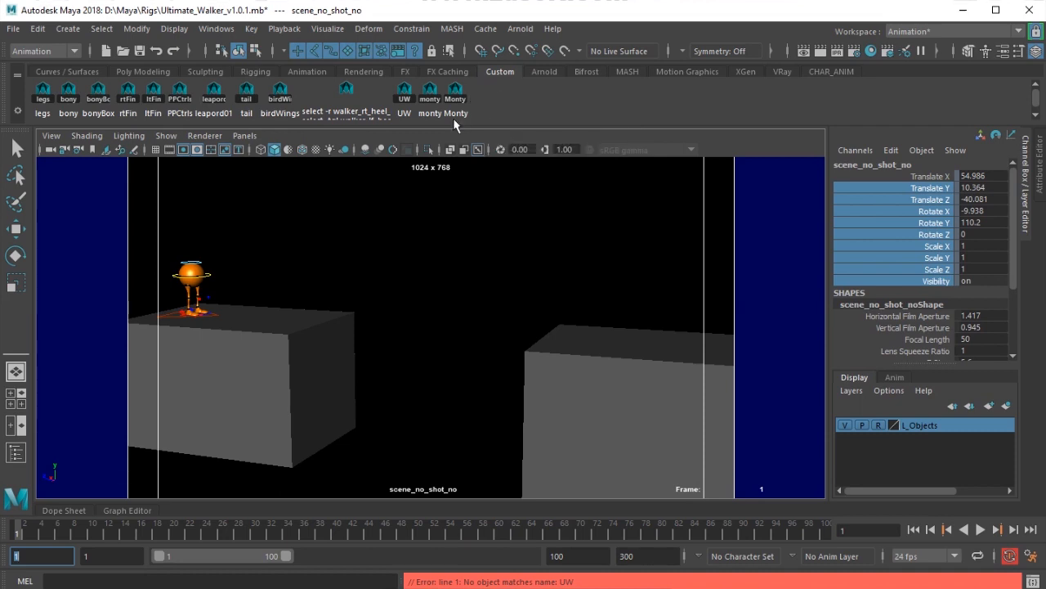
Delete both Monty items, the remaining UW item and the walker heel selection script from the Custom shelf.
right_click(455, 91)
left_click(484, 146)
right_click(431, 95)
left_click(459, 146)
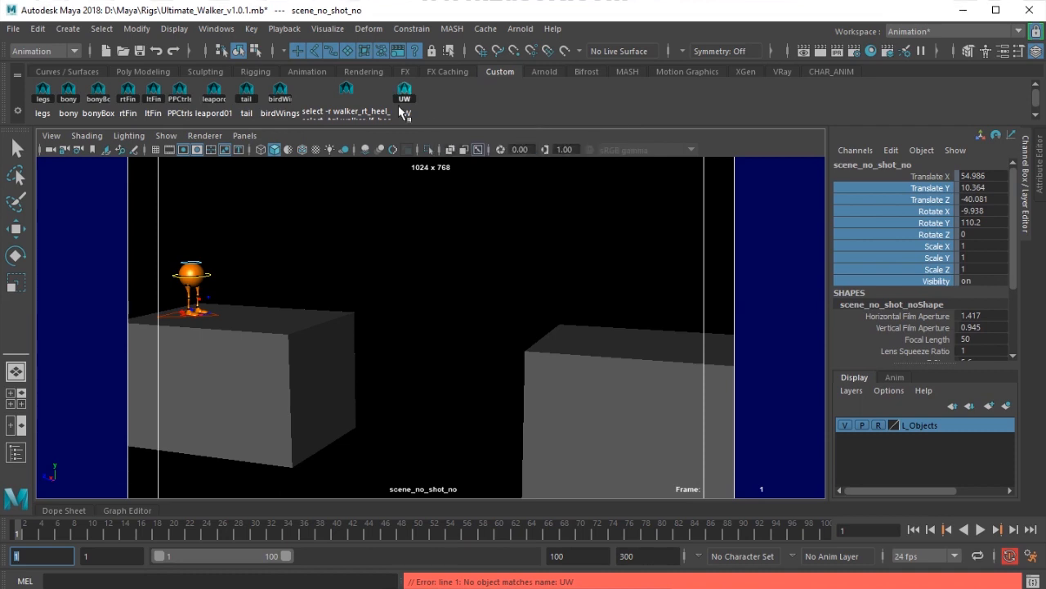
right_click(404, 93)
left_click(457, 145)
right_click(347, 91)
left_click(375, 145)
Delete the birdWings, tail, leapord01, PPCtrls, ltFin and rtFin items from the Custom shelf.
right_click(279, 91)
left_click(323, 147)
right_click(246, 91)
left_click(294, 151)
right_click(215, 90)
left_click(237, 141)
right_click(180, 93)
left_click(215, 145)
right_click(152, 98)
left_click(173, 148)
right_click(130, 95)
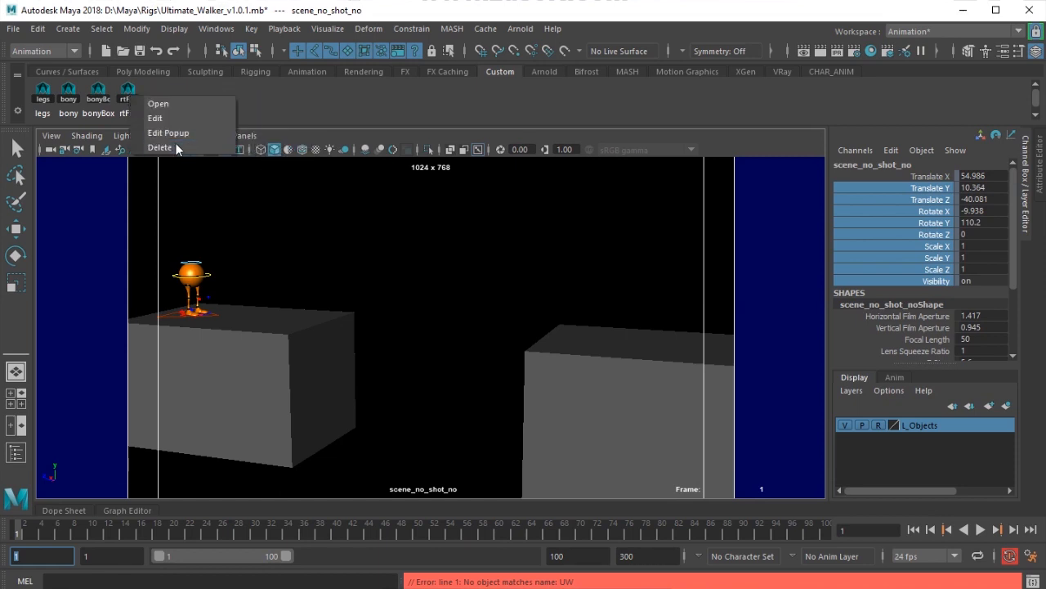
left_click(157, 147)
Delete the remaining bonyBox, bony and legs items from the Custom shelf.
right_click(97, 90)
left_click(126, 141)
right_click(70, 88)
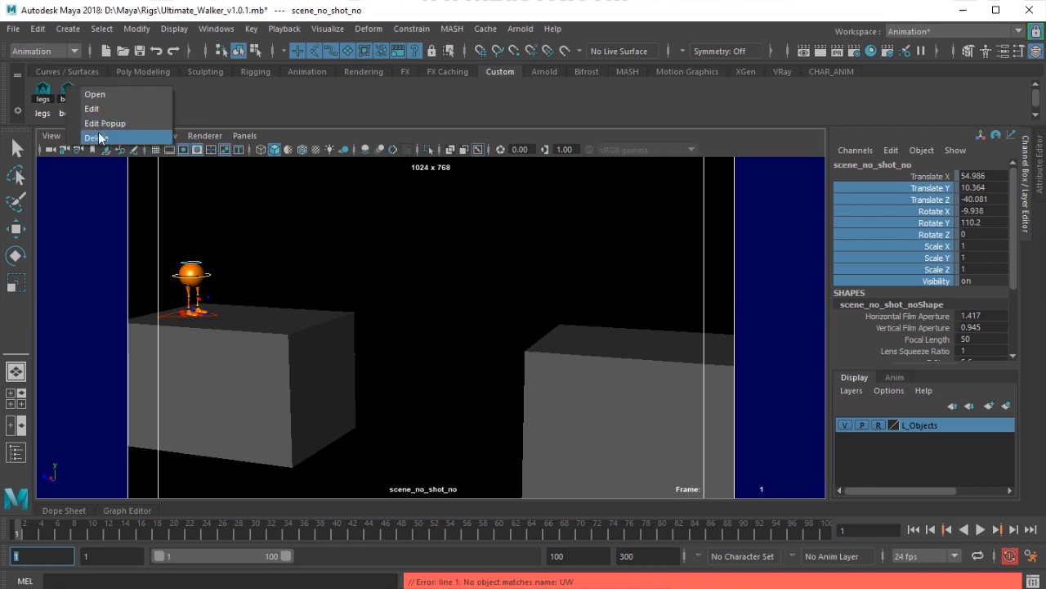
left_click(98, 138)
right_click(37, 97)
left_click(74, 143)
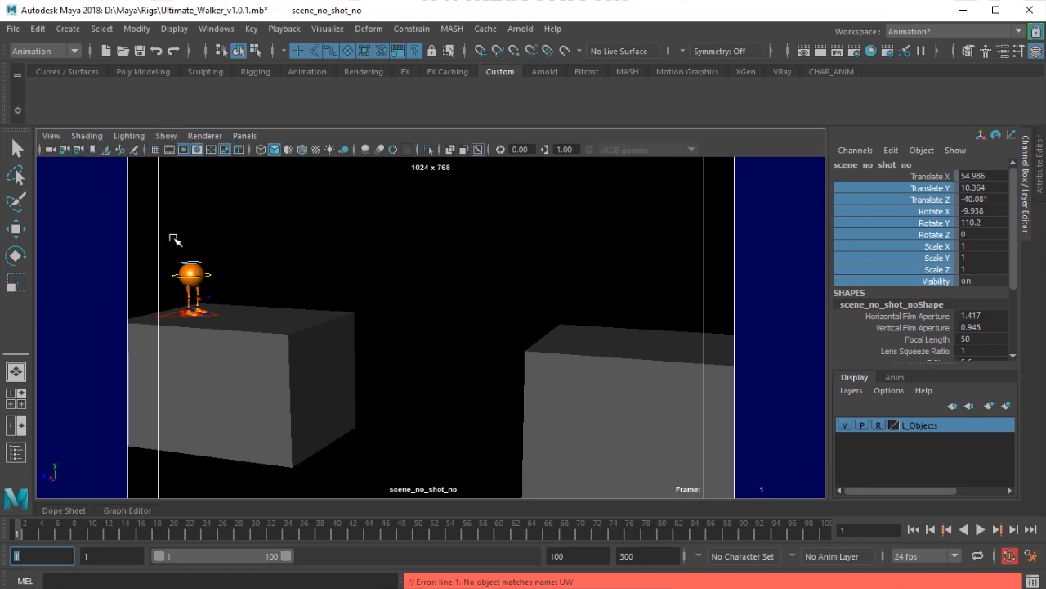
Look through the persp camera and frame the walker's legs and foot controls closely.
left_click(244, 136)
mouse_move(269, 150)
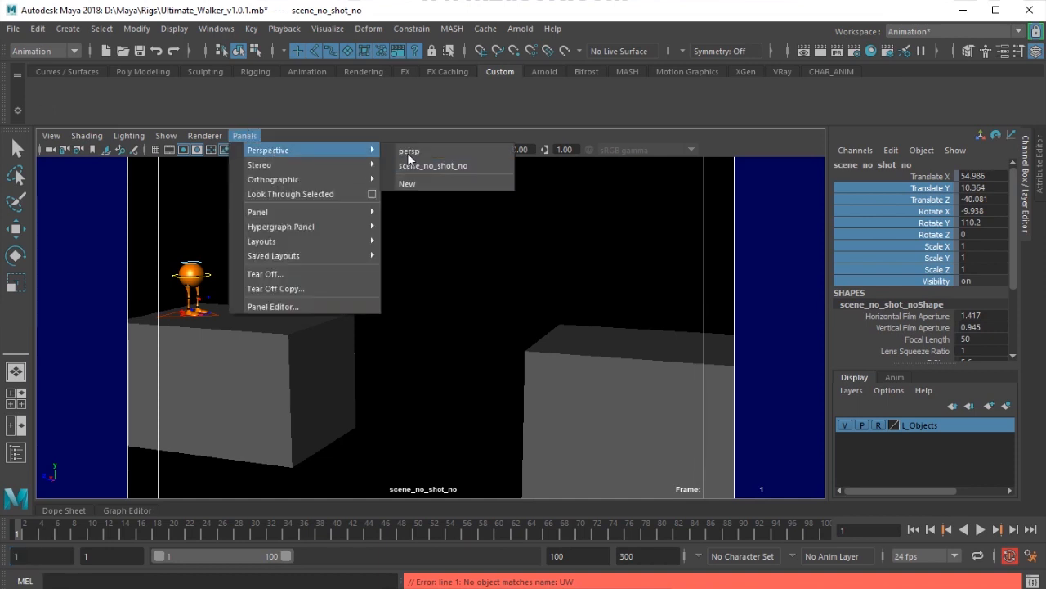
left_click(407, 153)
middle_click_drag(260, 306, 434, 302, "alt")
scroll(434, 302, "up", 5)
left_click_drag(434, 301, 514, 337, "alt")
middle_click_drag(471, 341, 503, 398, "alt")
scroll(503, 398, "up", 3)
left_click_drag(503, 398, 509, 411, "alt")
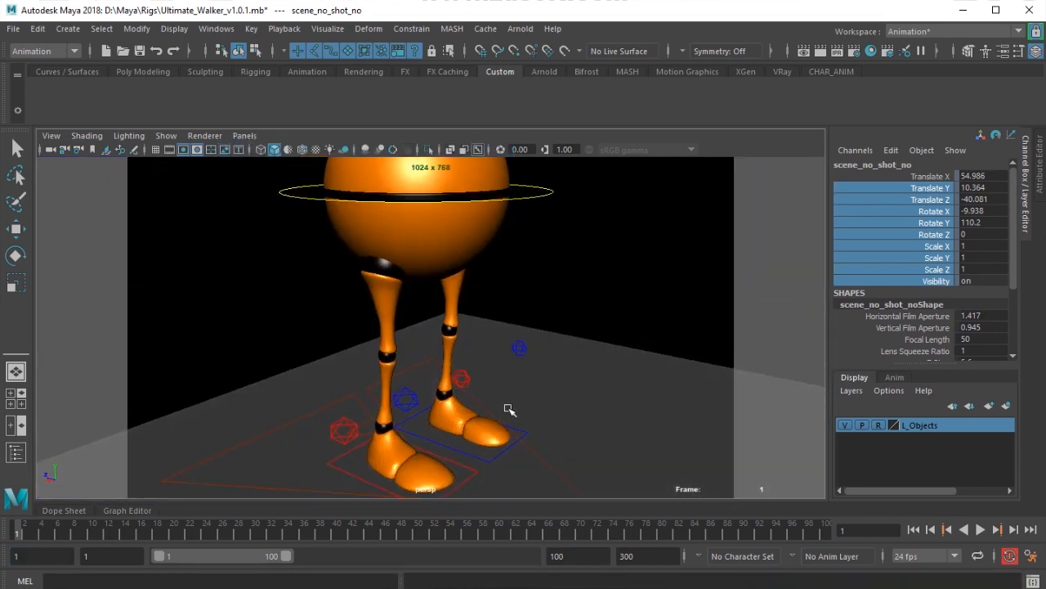
Select the walker's knee pole vector, foot and heel IK controls on both legs together.
left_click(523, 347)
left_click(489, 463)
key("w")
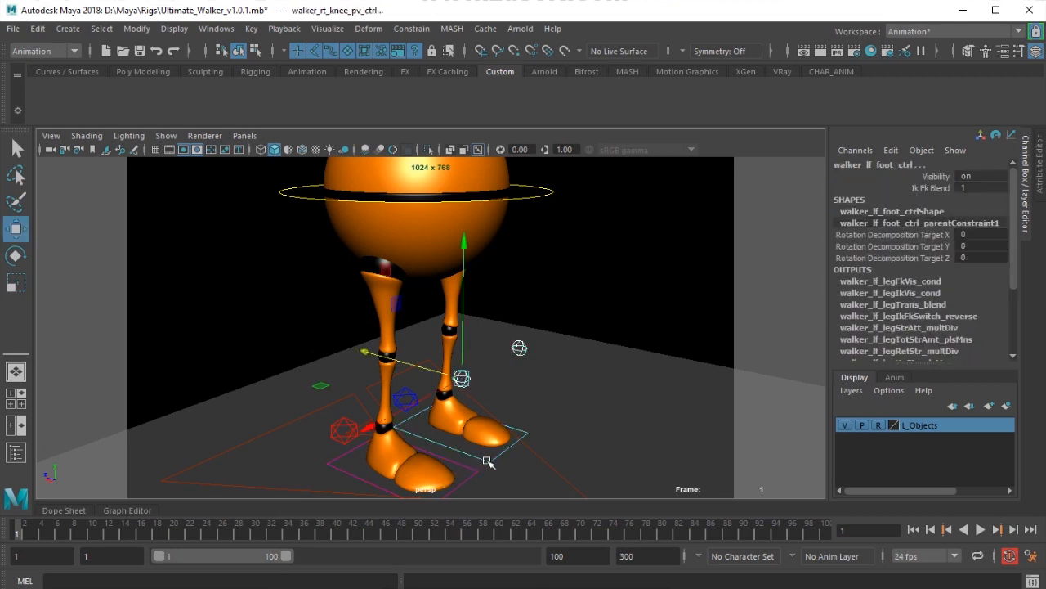
left_click(473, 480)
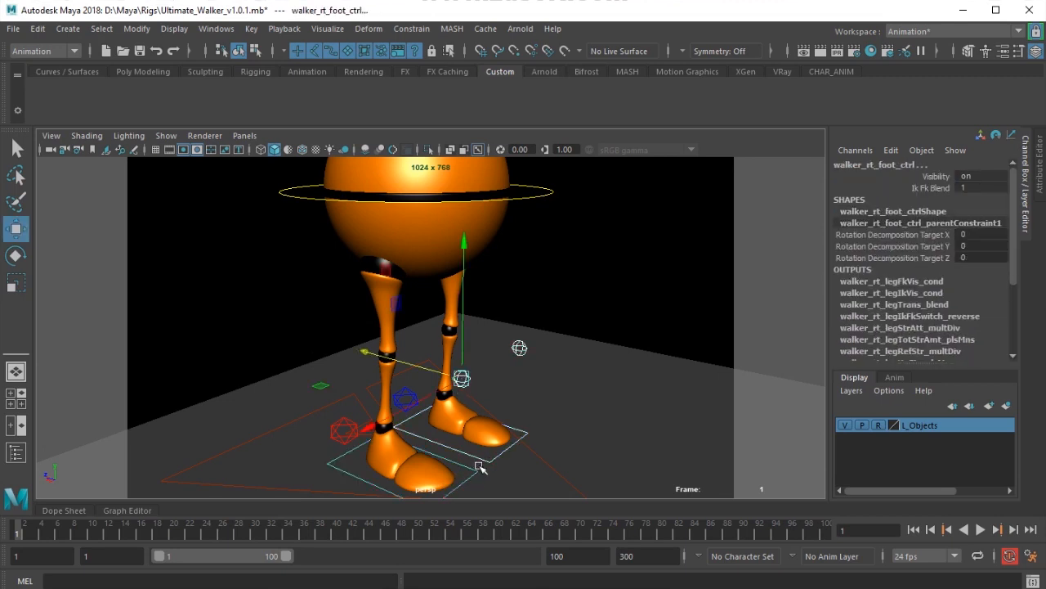
key("q")
left_click(345, 431)
left_click(406, 400)
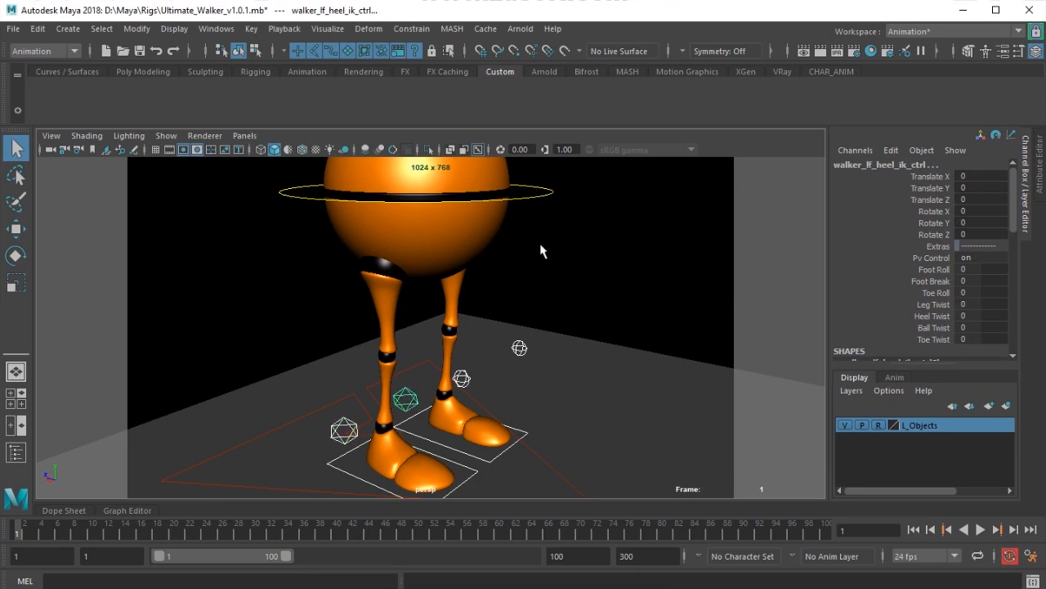
Add the main body ring CTRL_Main and the top ring CTRL_Top to the selected leg controls.
left_click(547, 209)
scroll(531, 229, "down", 4)
middle_click_drag(517, 249, 515, 281, "alt")
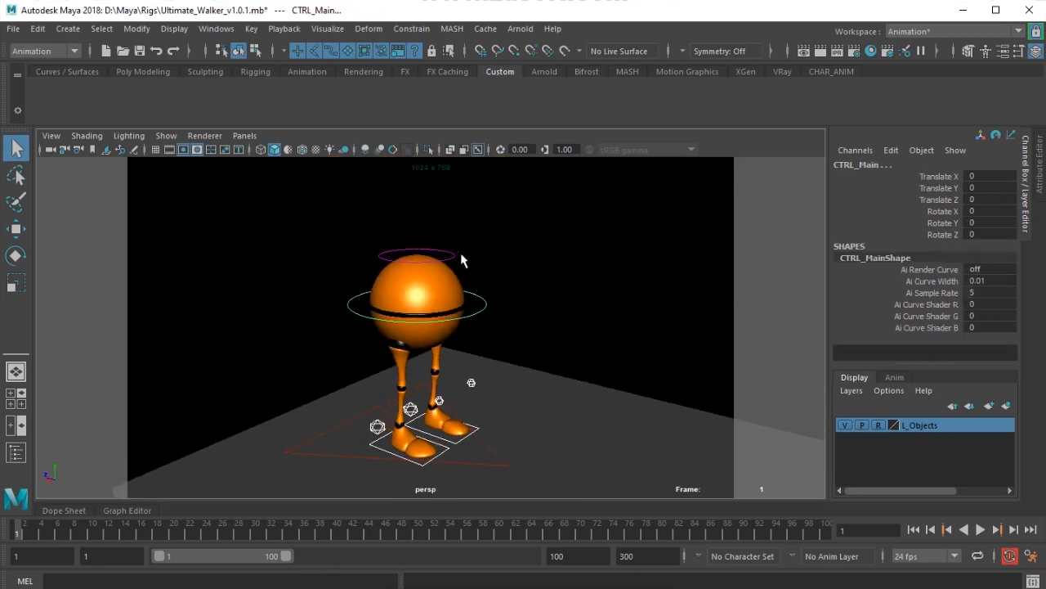
left_click(461, 254)
scroll(480, 287, "down", 3)
left_click_drag(480, 292, 500, 329, "alt")
key("w")
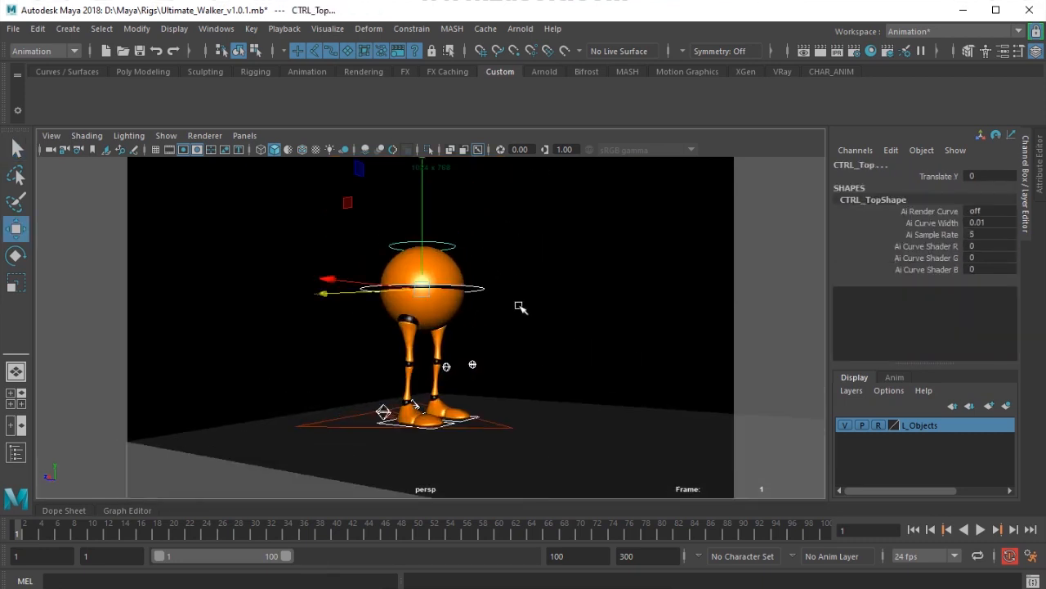
Create a quick select set named UW from the selected controls and add it to the shelf.
left_click(68, 30)
mouse_move(158, 322)
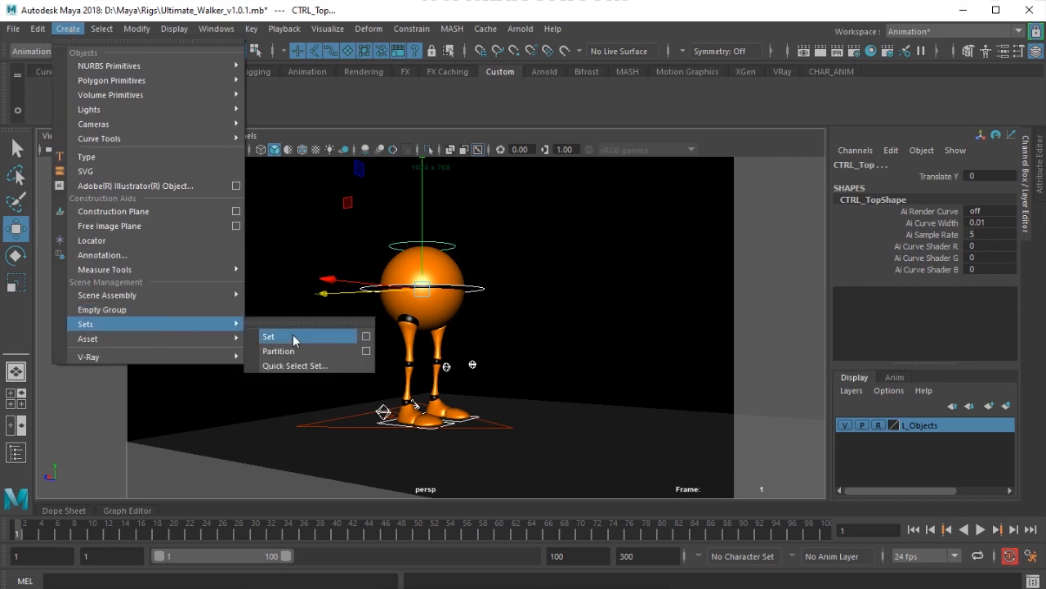
left_click(306, 366)
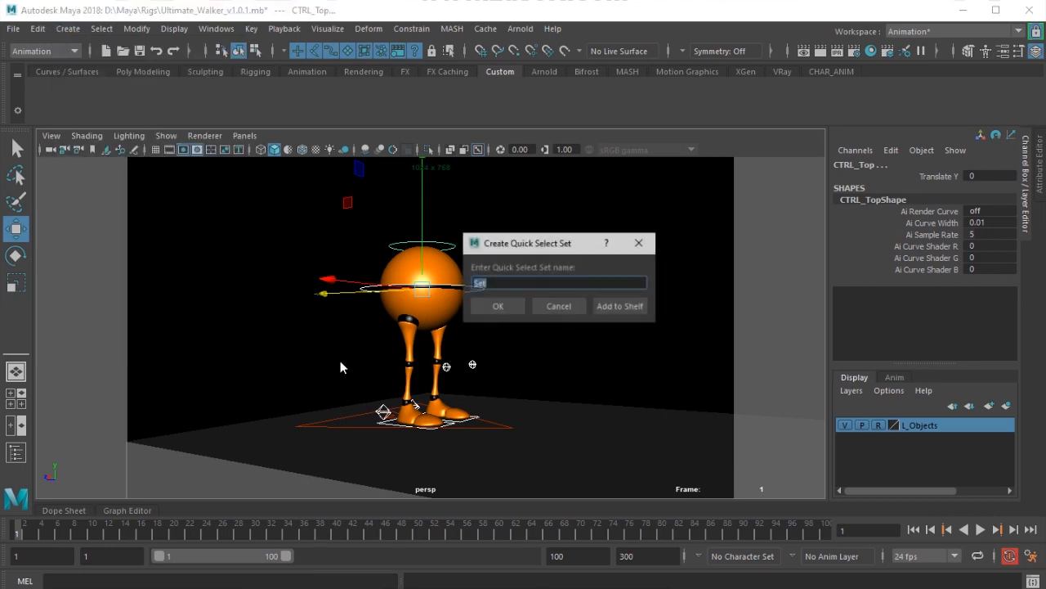
type("UW")
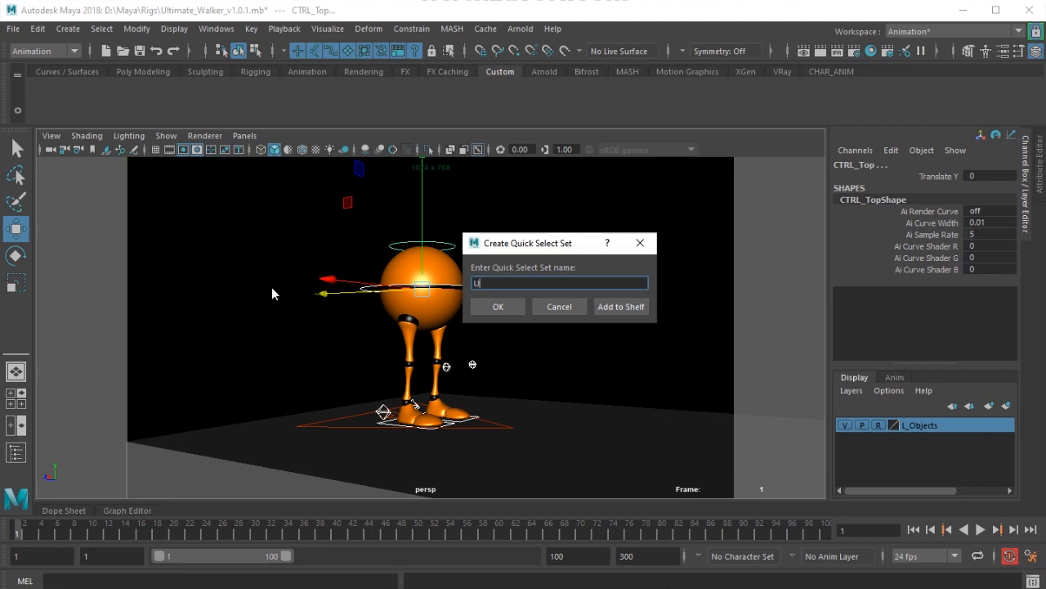
left_click(608, 307)
Test the UW set by clearing the selection and reselecting all walker controls with it.
left_click(196, 257)
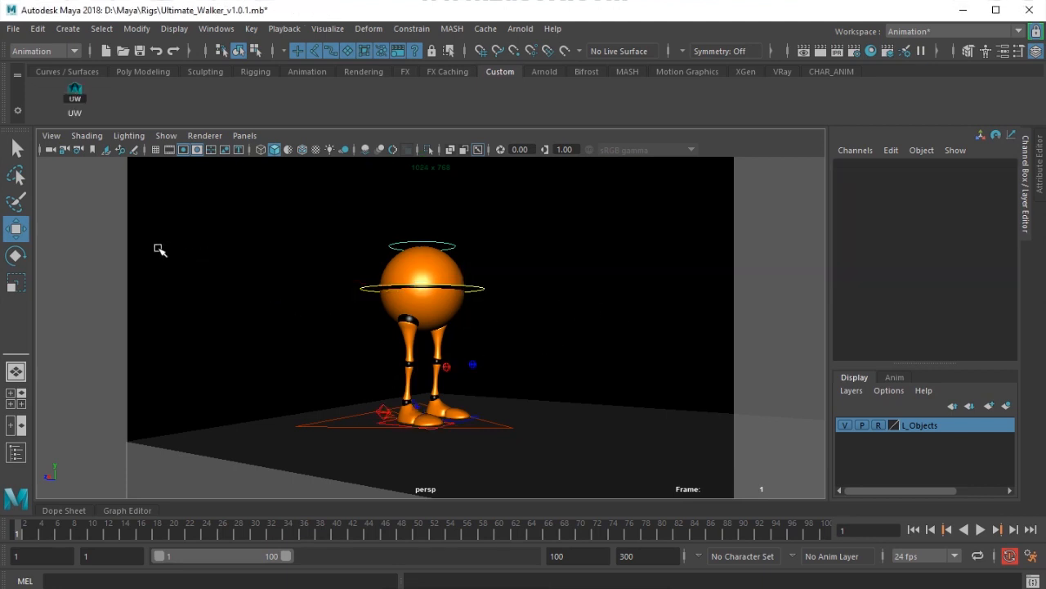
left_click(70, 113)
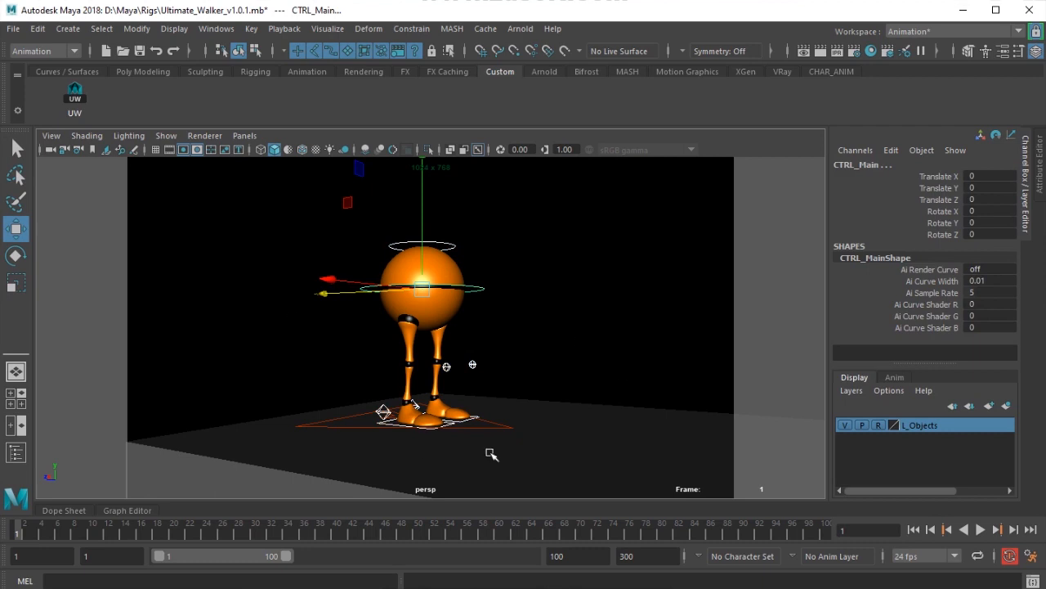
left_click_drag(479, 362, 441, 360, "alt")
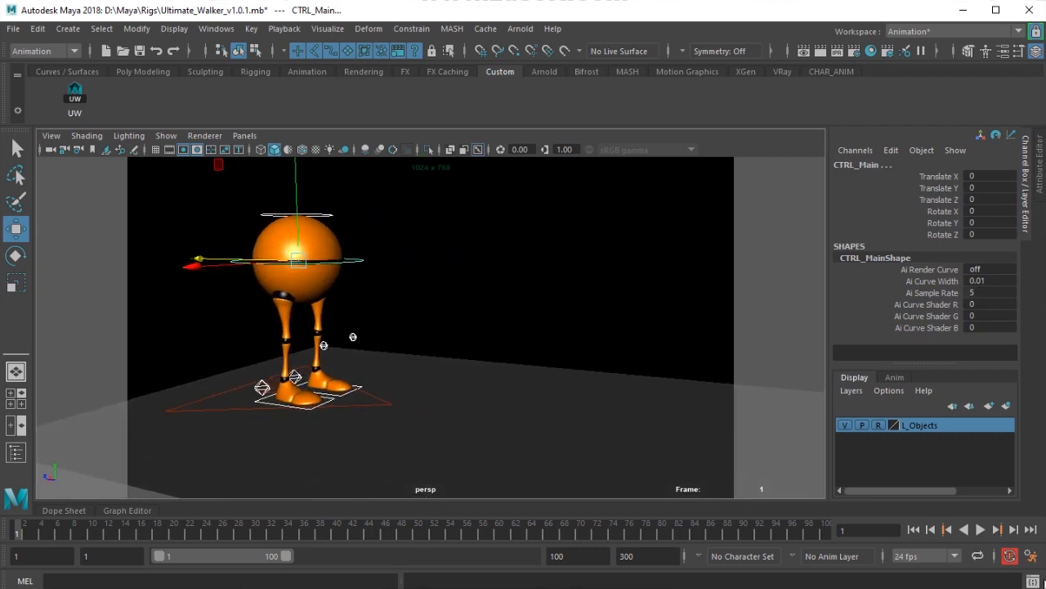
Set the default out tangent to Stepped in the animation preferences and save them.
left_click(1032, 556)
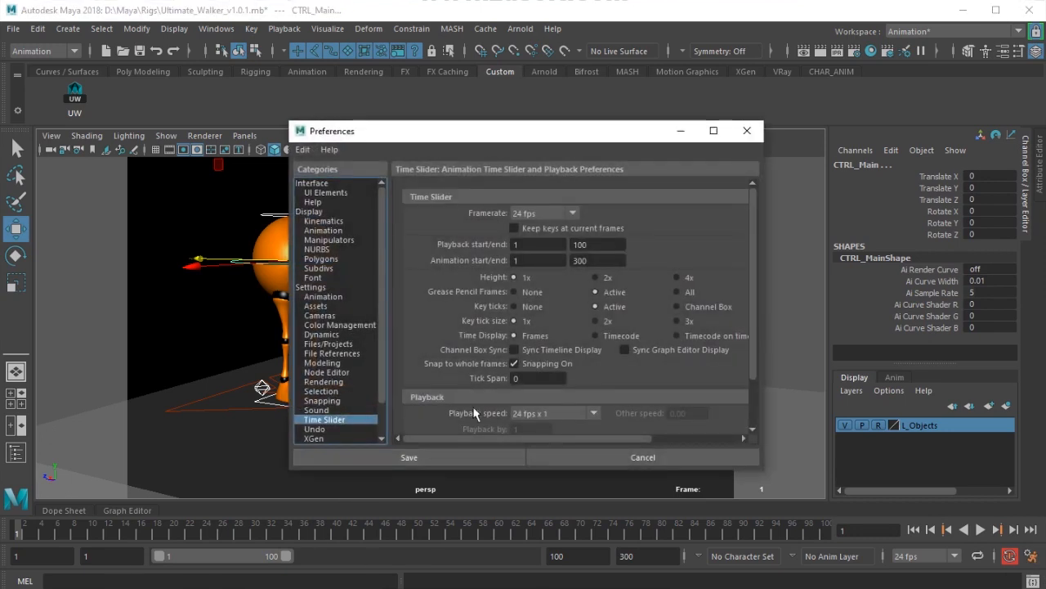
left_click_drag(527, 136, 565, 101)
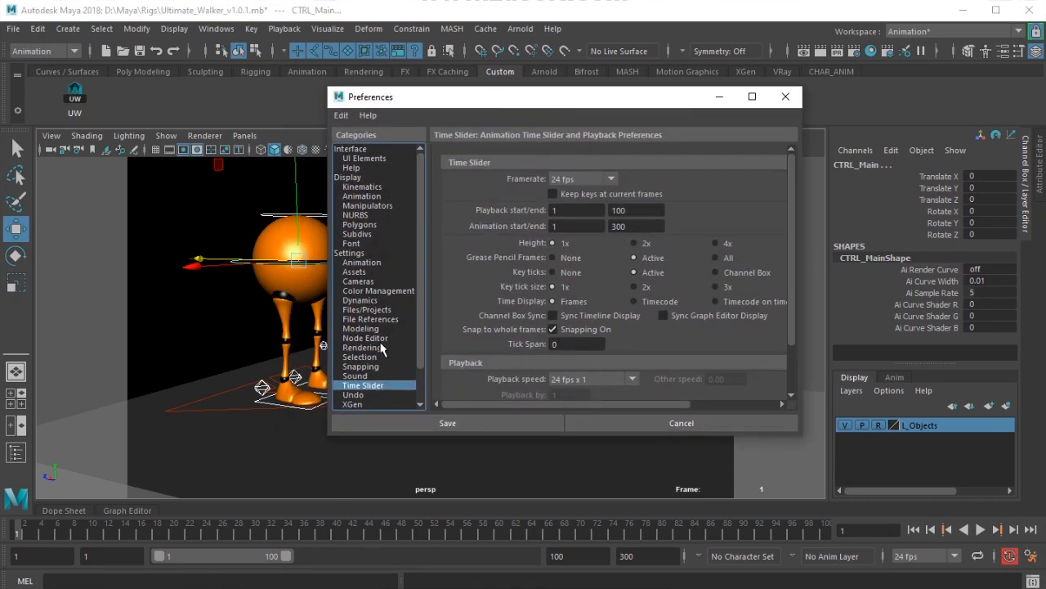
left_click(365, 262)
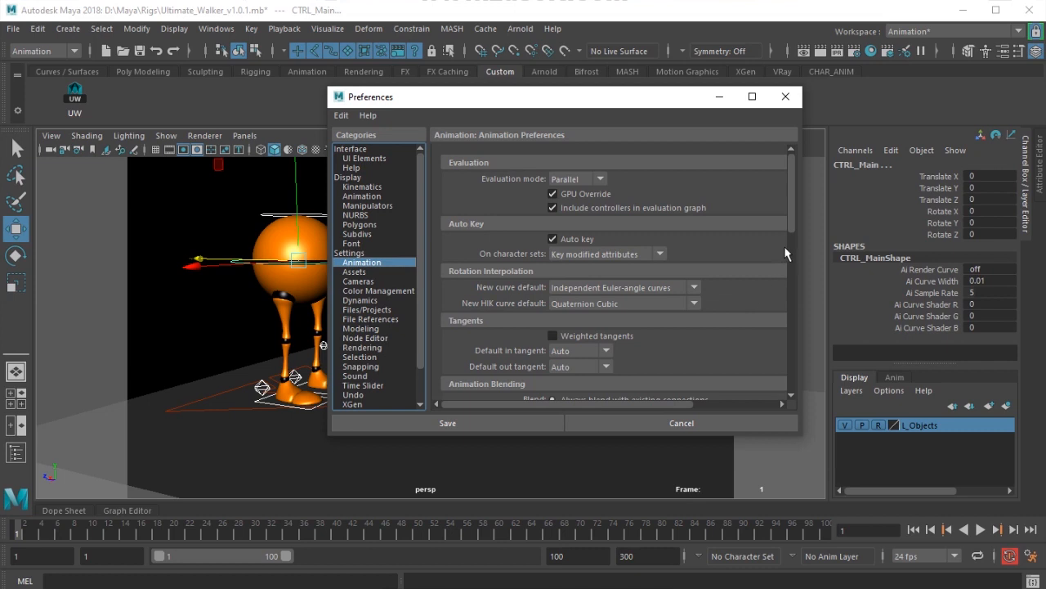
scroll(787, 254, "down", 3)
left_click(575, 291)
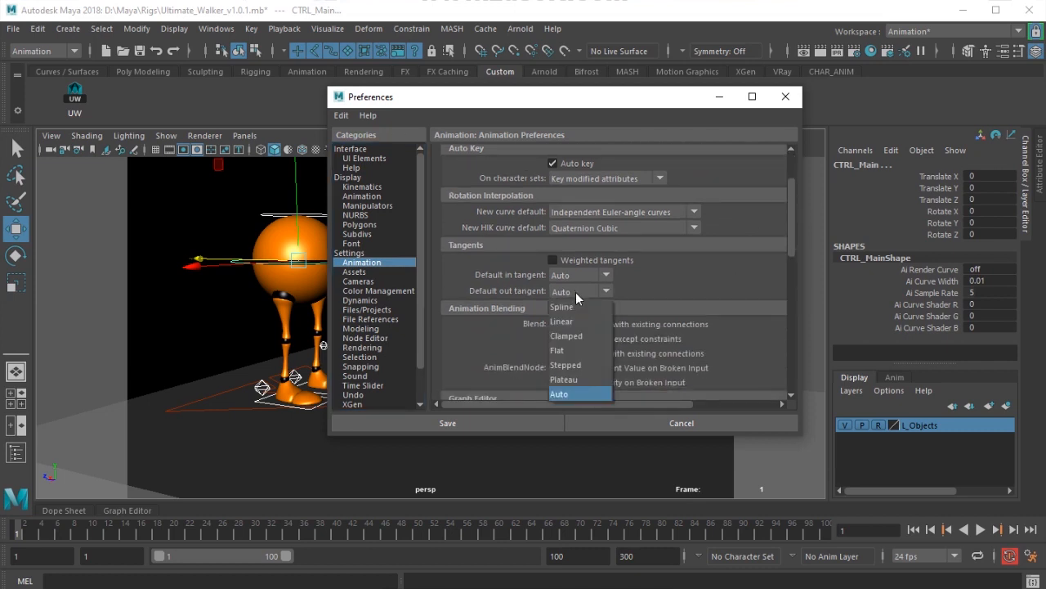
left_click(592, 370)
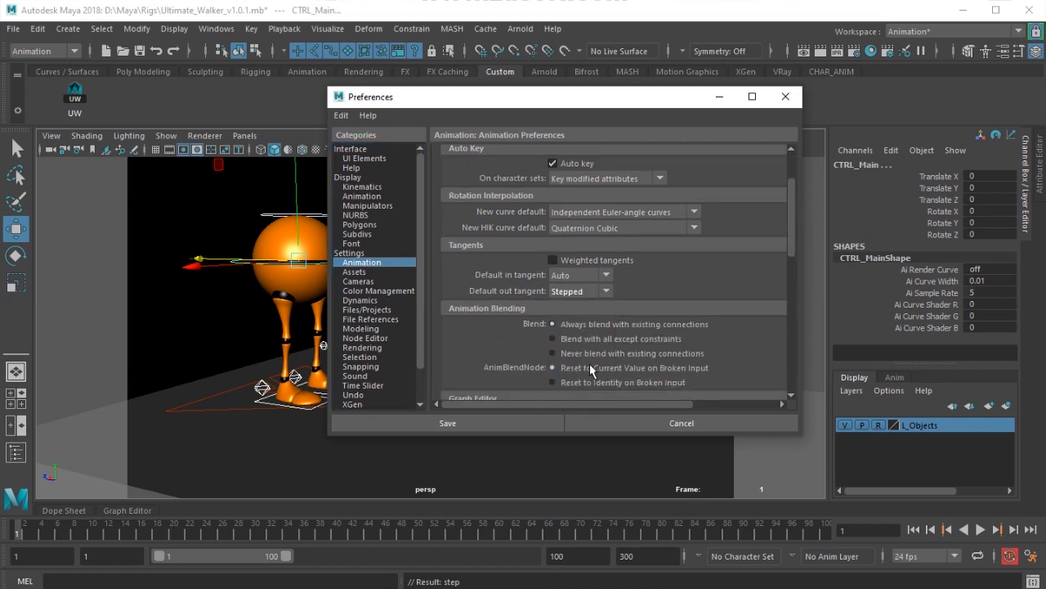
left_click(524, 422)
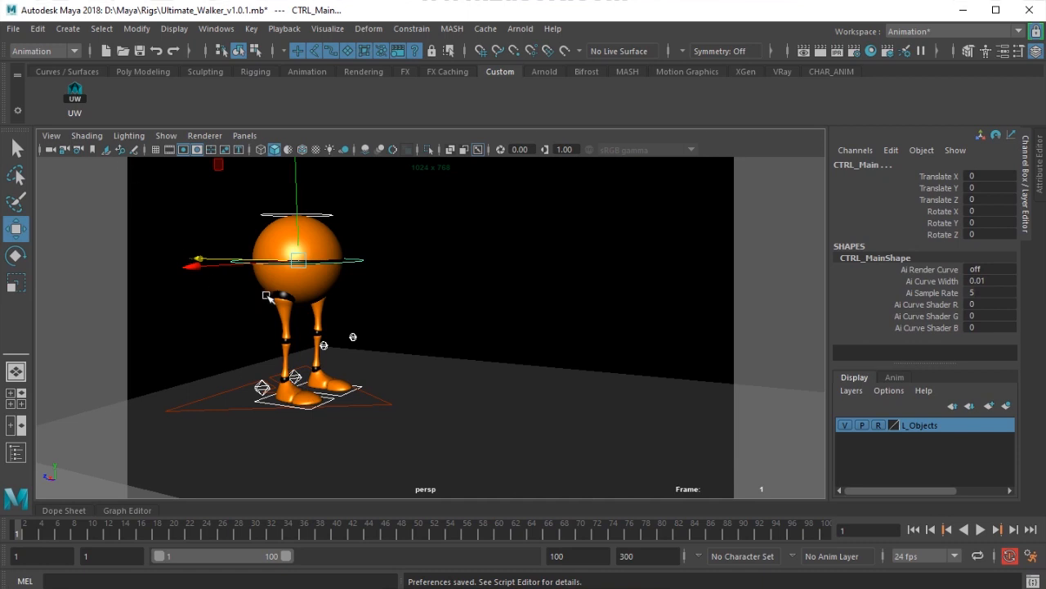
Key all controls of the UW set on frame 1 and make frame 5 current.
left_click(163, 199)
left_click(74, 90)
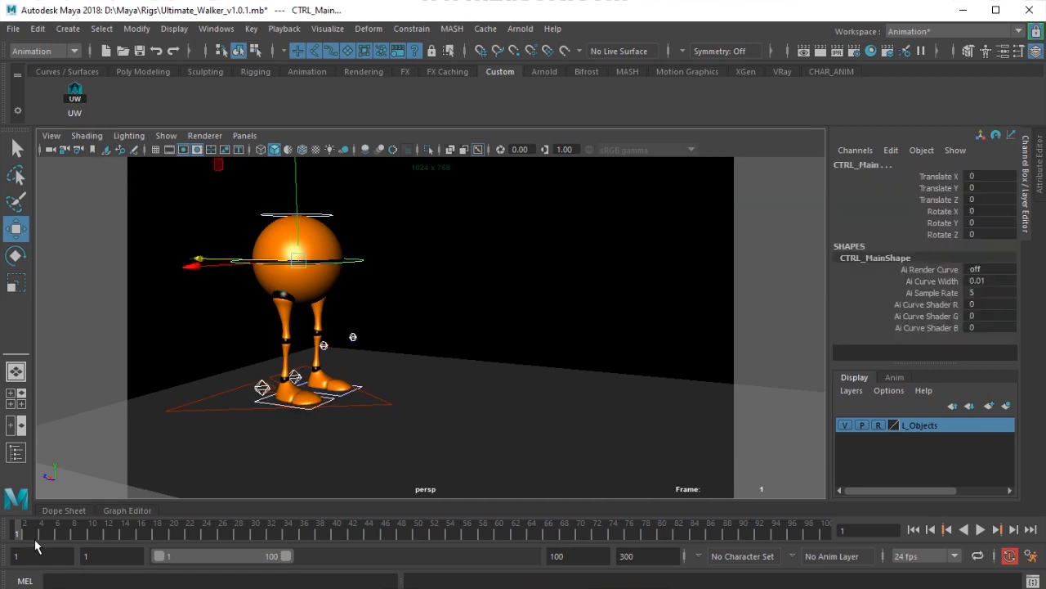
key("s")
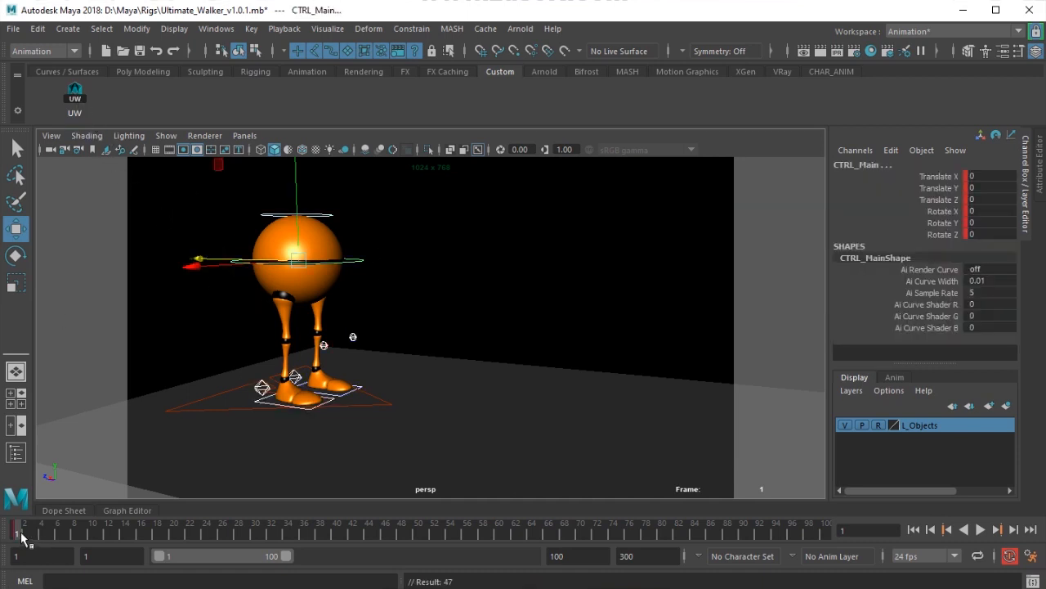
left_click_drag(21, 537, 36, 539)
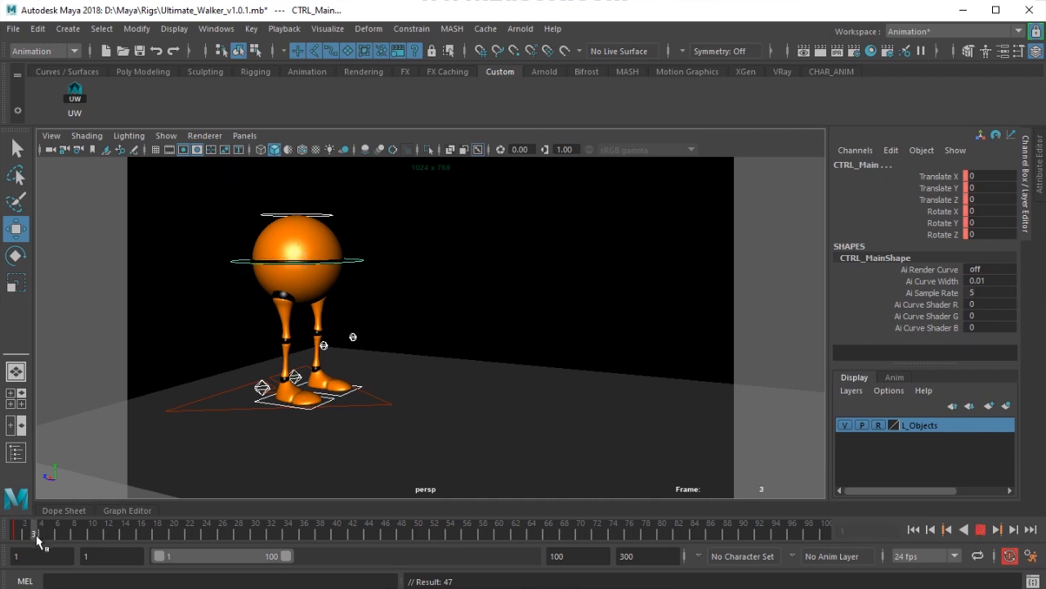
left_click_drag(37, 538, 49, 538)
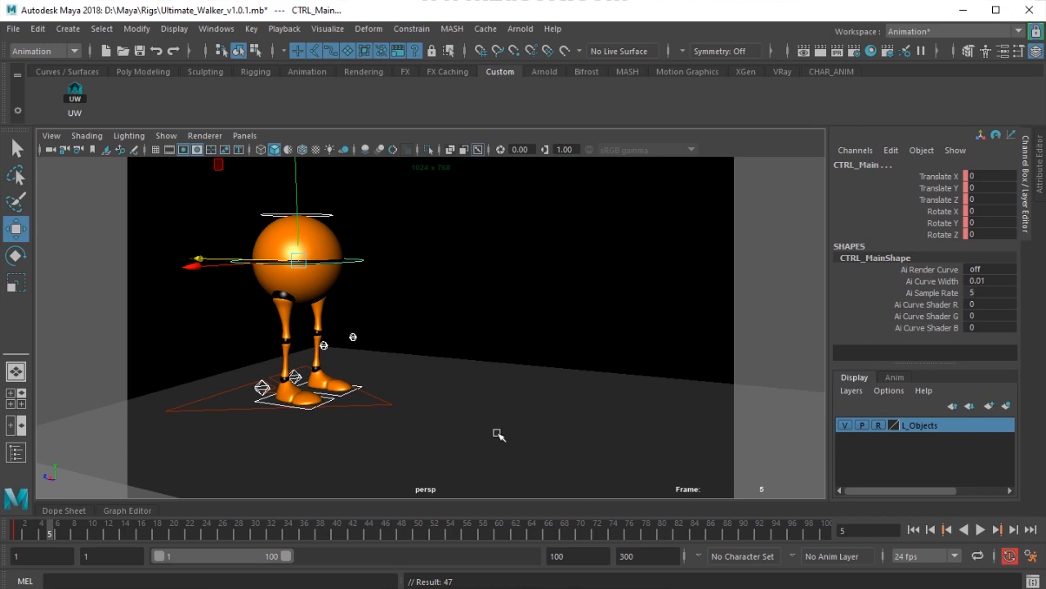
Try displaying wireframe on shaded for the walker and the block it stands on.
scroll(450, 415, "down", 5)
left_click_drag(451, 414, 424, 377, "alt")
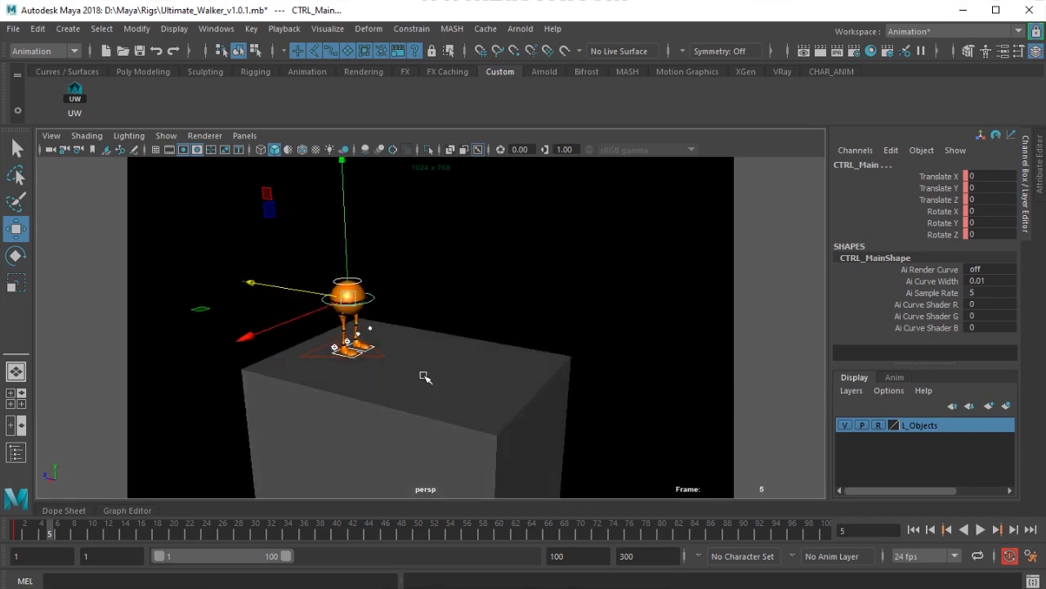
left_click(303, 148)
scroll(556, 352, "up", 4)
scroll(503, 359, "down", 1)
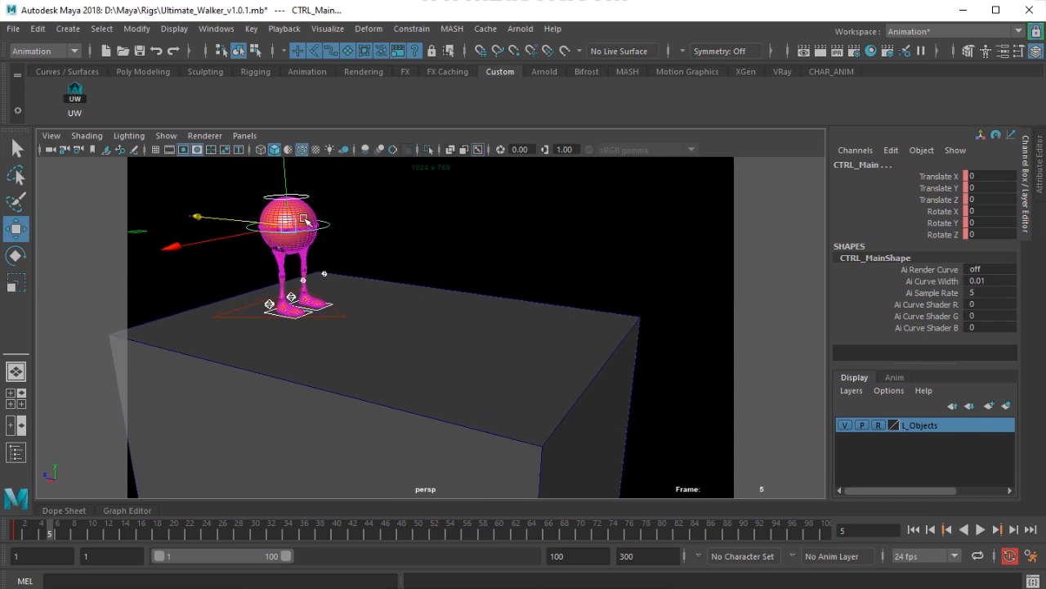
left_click(303, 150)
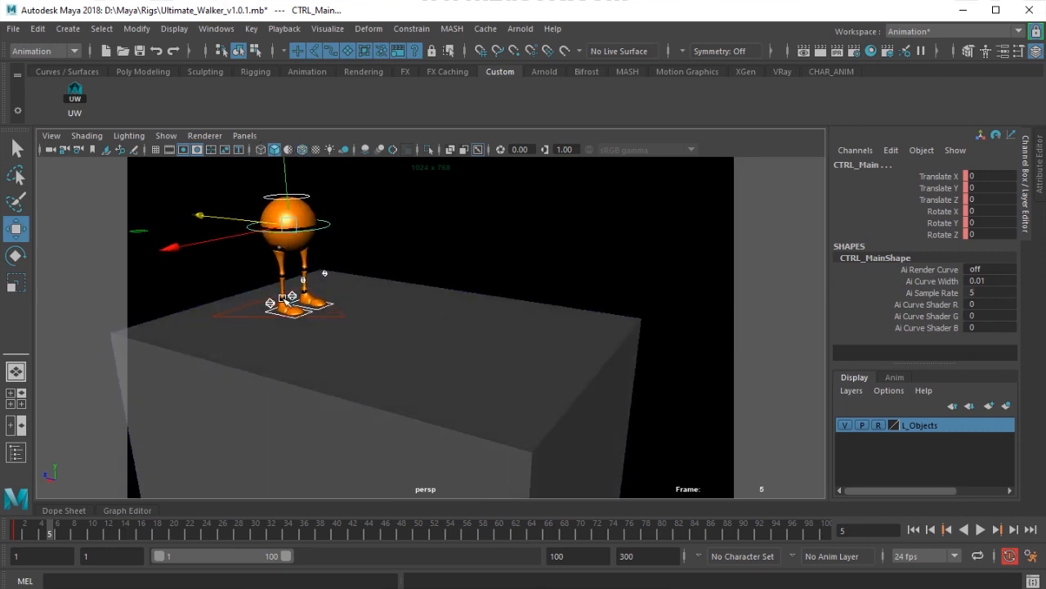
Try moving only the CTRL_Main body control to about -8.5 in Translate Z on frame 5.
left_click(327, 225)
left_click_drag(233, 217, 423, 217)
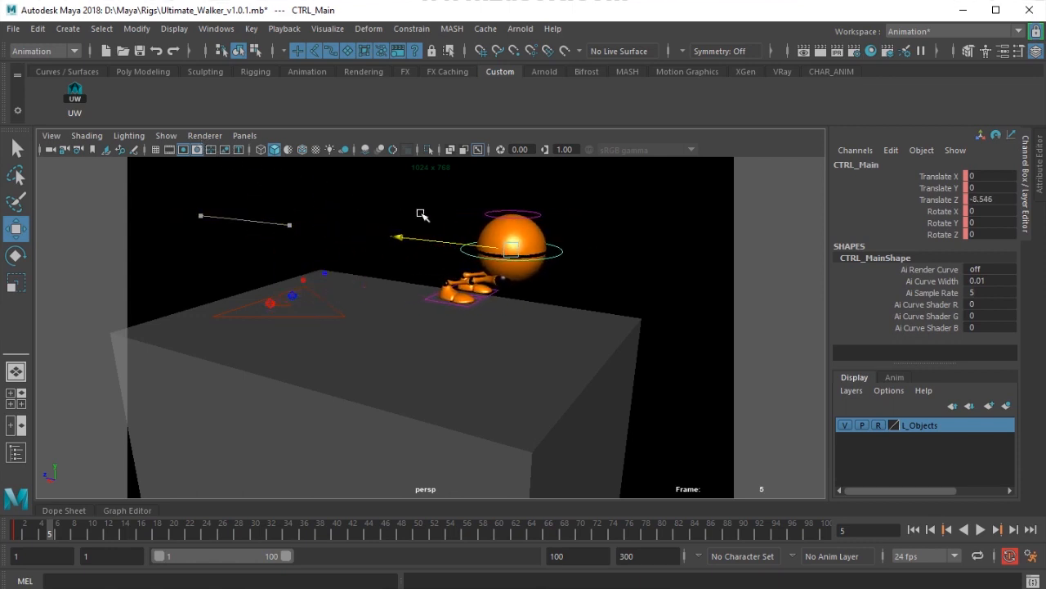
key("ctrl+z")
Try moving CTRL_Root to about -9.4 and CTRL_Main to about 0.35 in Translate Z, and undo both moves.
left_click(337, 318)
left_click_drag(205, 292, 393, 322)
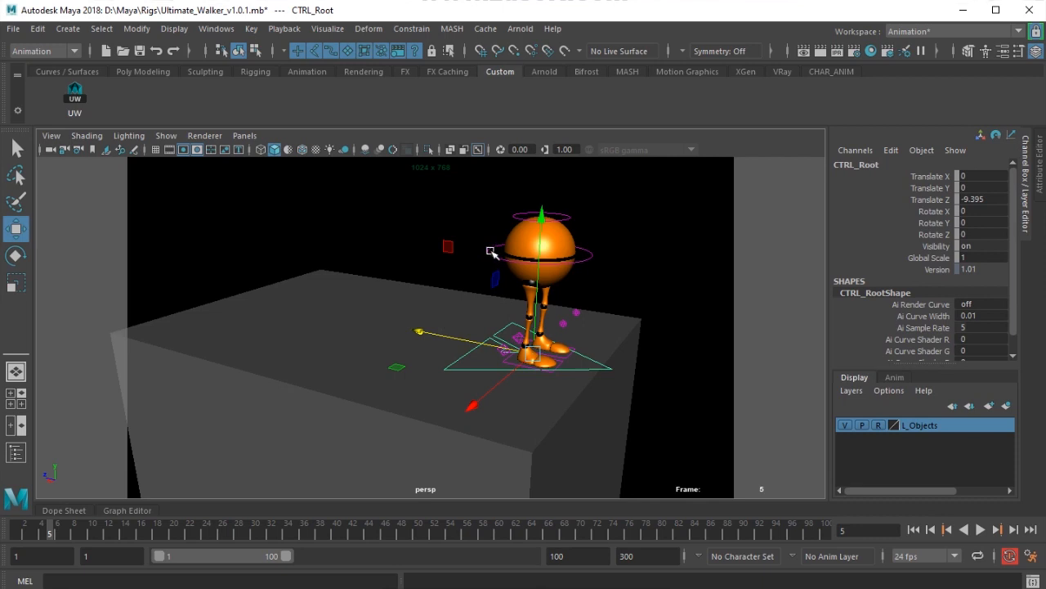
left_click(490, 251)
mouse_move(453, 245)
left_mouse_down()
mouse_move(601, 277)
mouse_move(446, 232)
left_mouse_up()
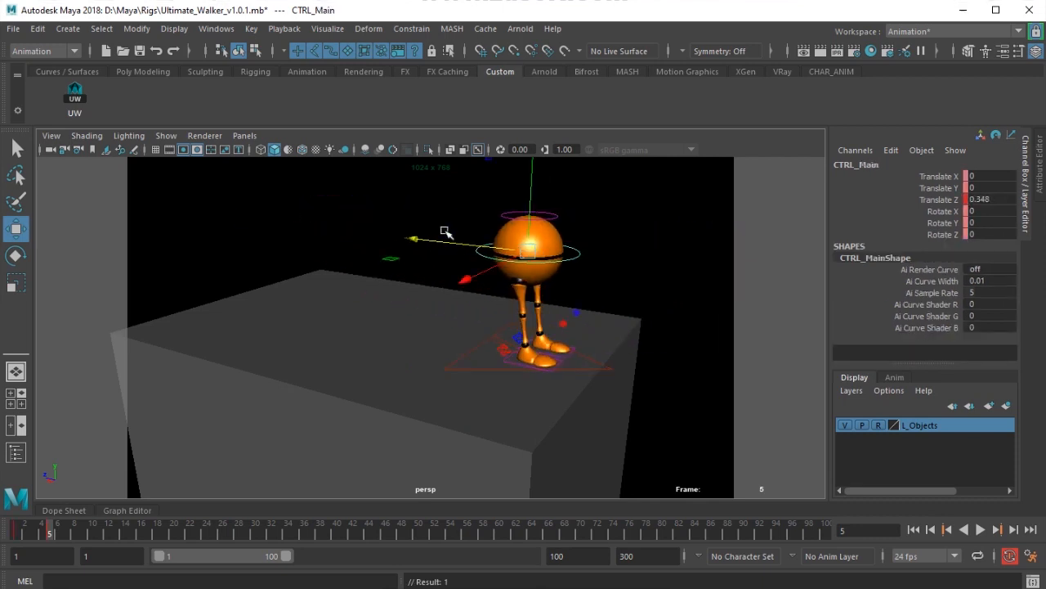
key("ctrl+z")
key("ctrl+z")
key("ctrl+z")
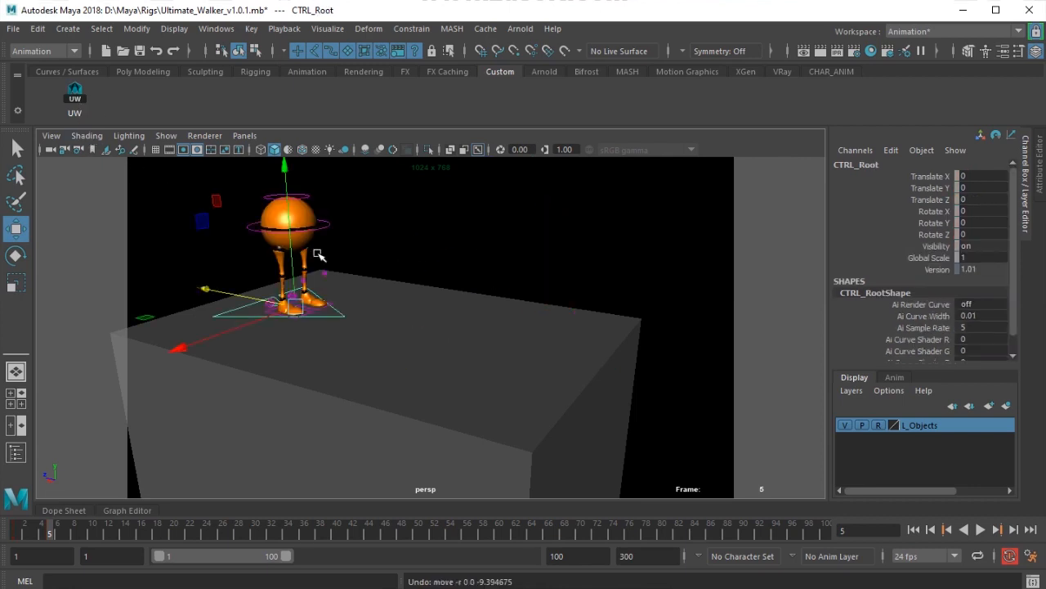
Select CTRL_Main and CTRL_Root in turn to compare their channels on frame 5.
left_click(327, 223)
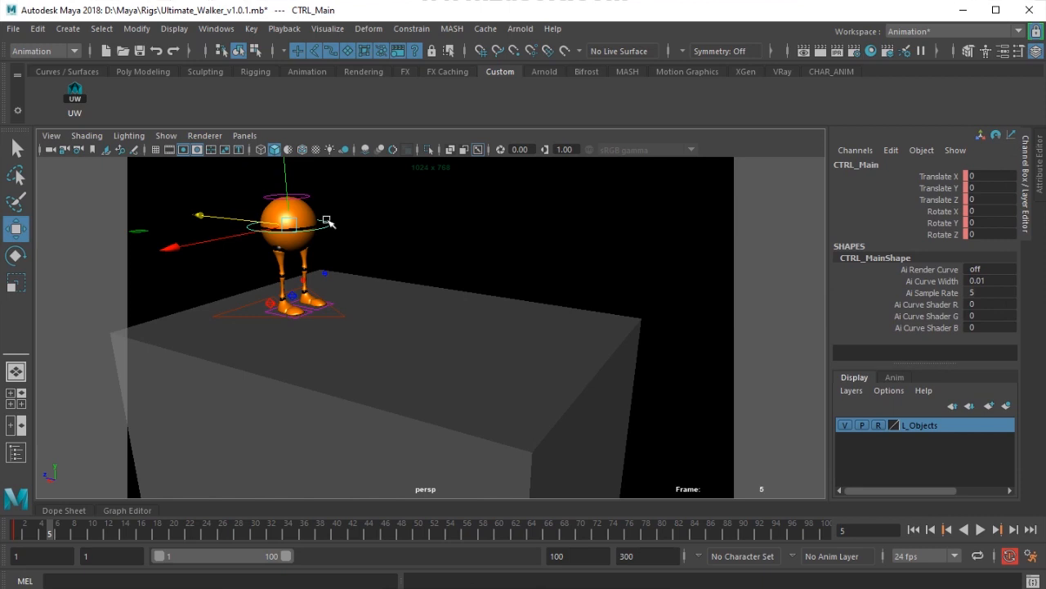
left_click(234, 315)
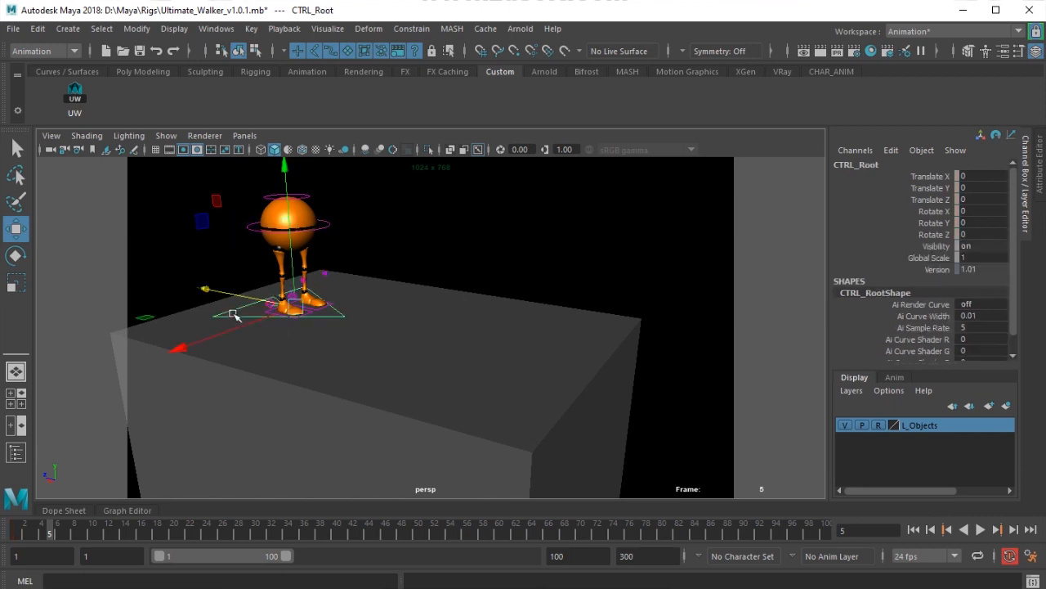
Try moving CTRL_Root about -2.6 and then CTRL_Main with both heel controls about -8.4 along Z, undoing both moves.
left_click_drag(217, 291, 258, 303)
key("ctrl+z")
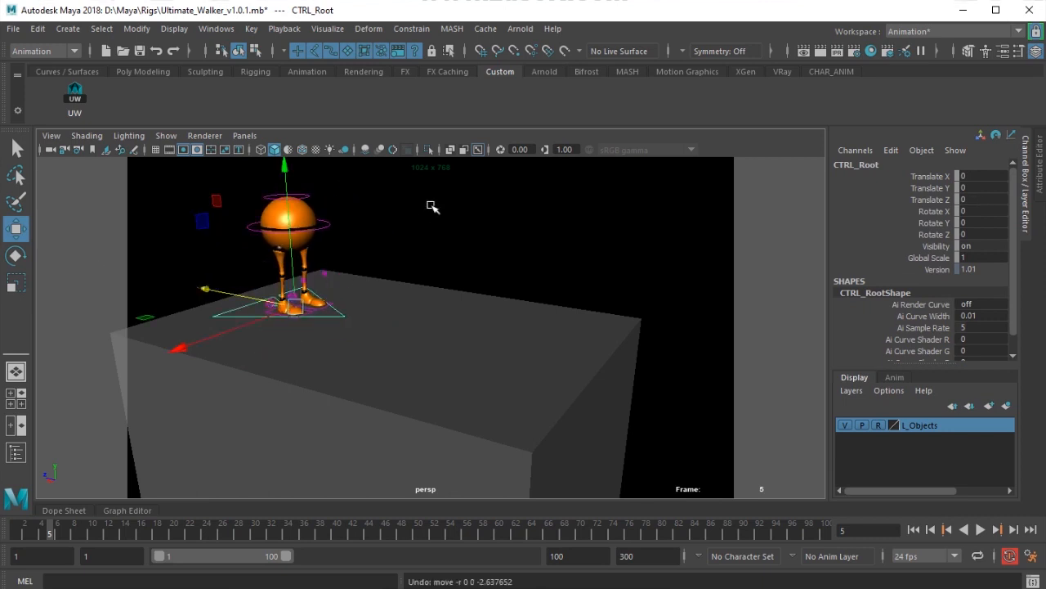
left_click(432, 206)
left_click(268, 304)
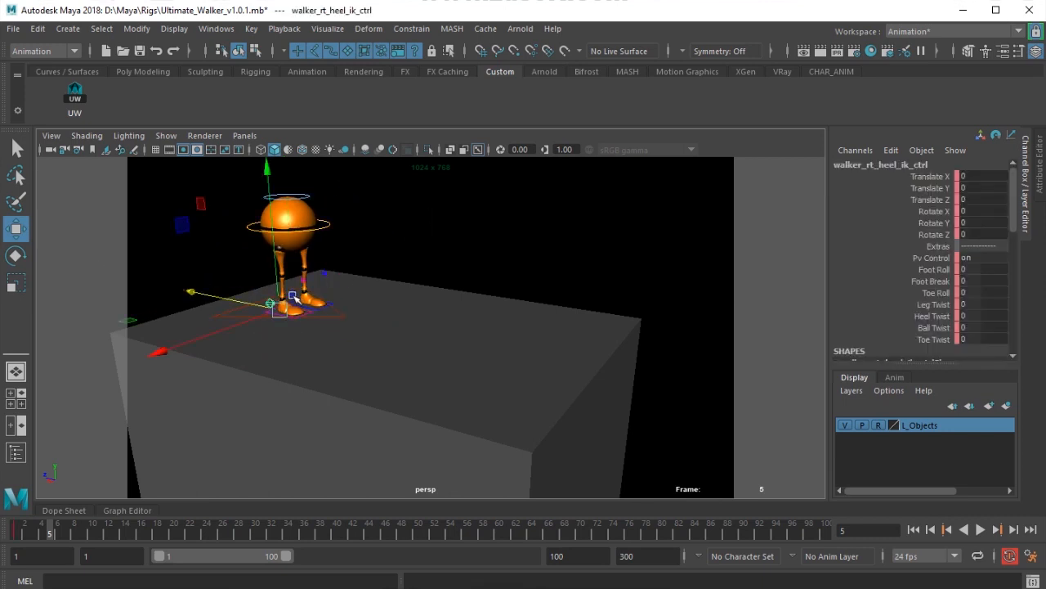
left_click(326, 225)
left_click_drag(220, 219, 403, 256)
key("ctrl+z")
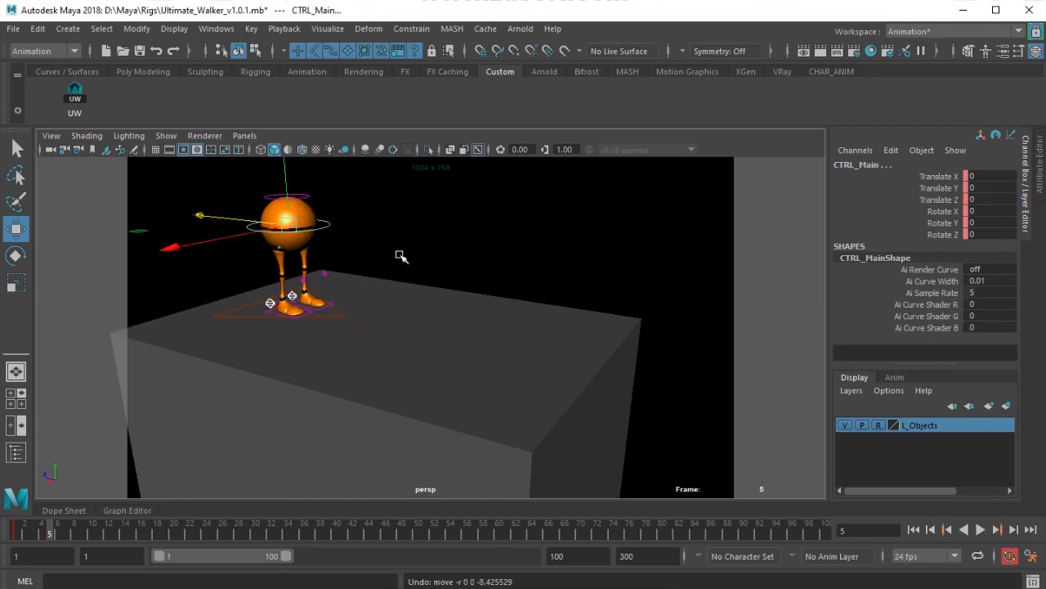
Try moving CTRL_Main with the heel controls to about -2.57 and CTRL_Root to about -1.28 in Translate Z, and undo both moves.
left_click_drag(214, 217, 274, 229)
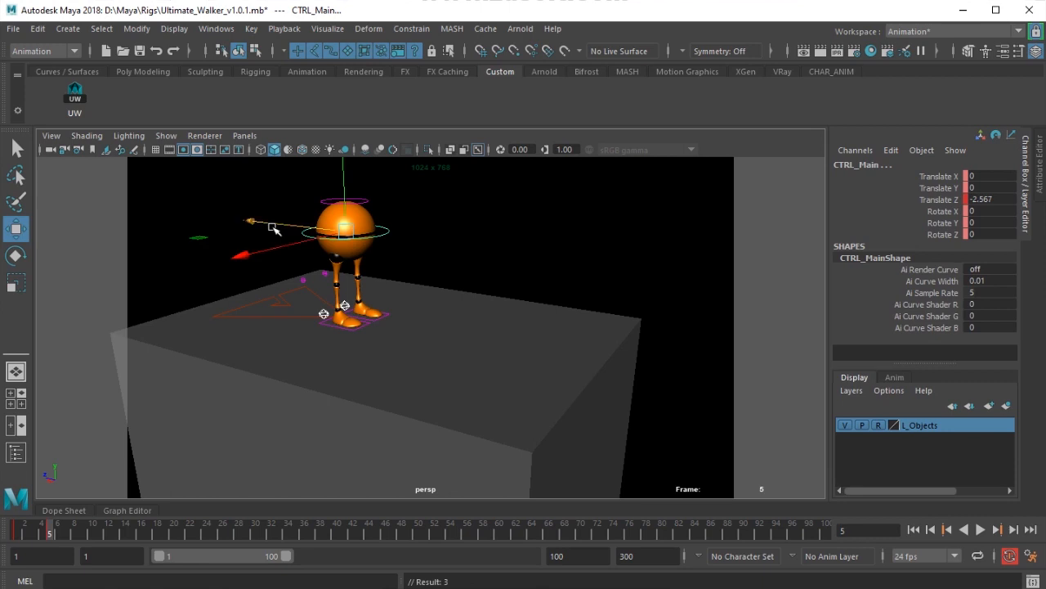
left_click(269, 318)
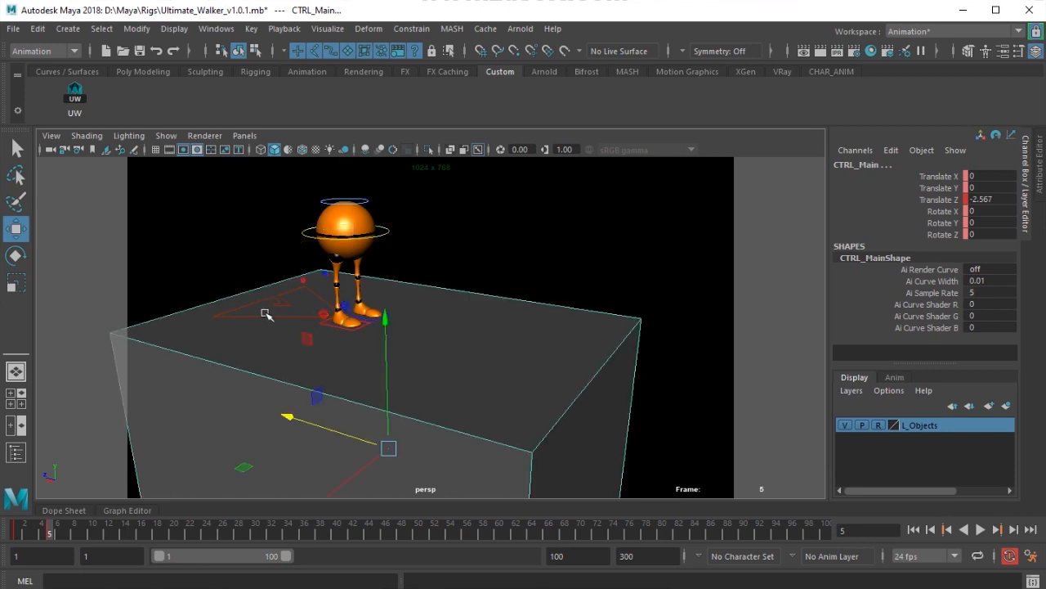
left_click(206, 303)
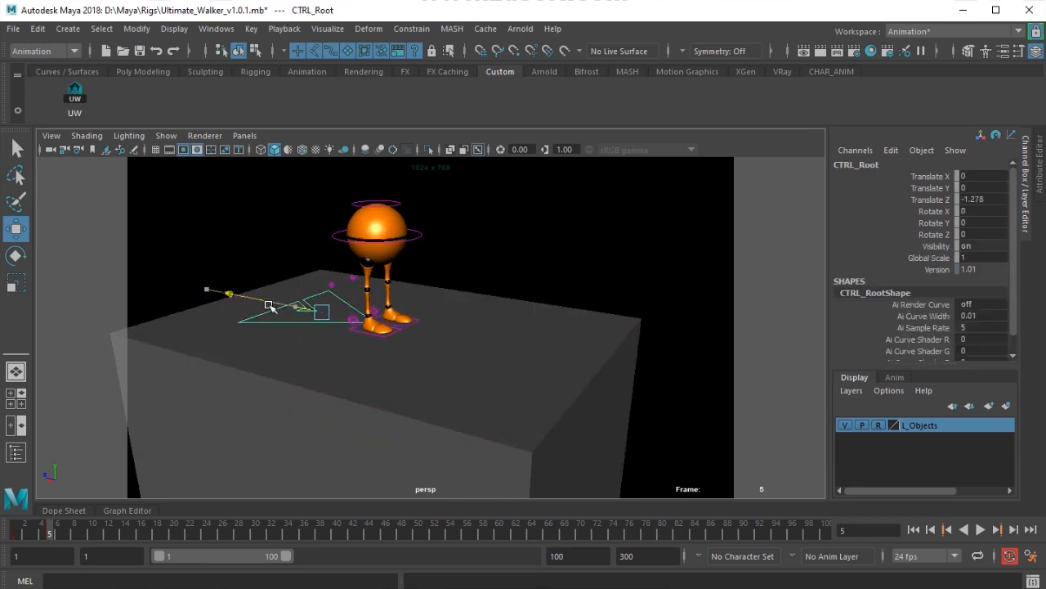
key("ctrl+z")
key("ctrl+z")
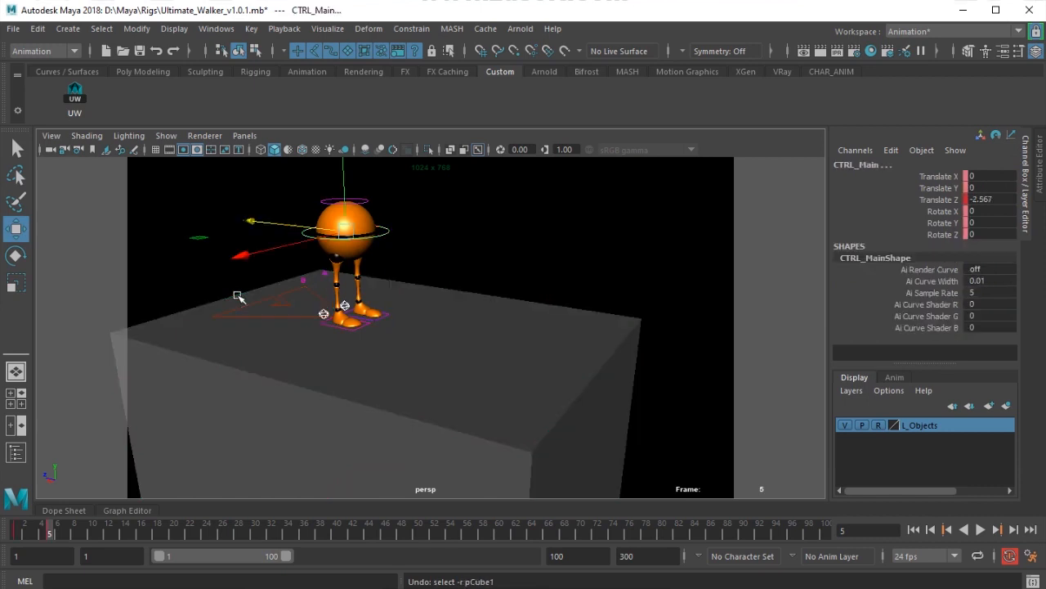
key("ctrl+z")
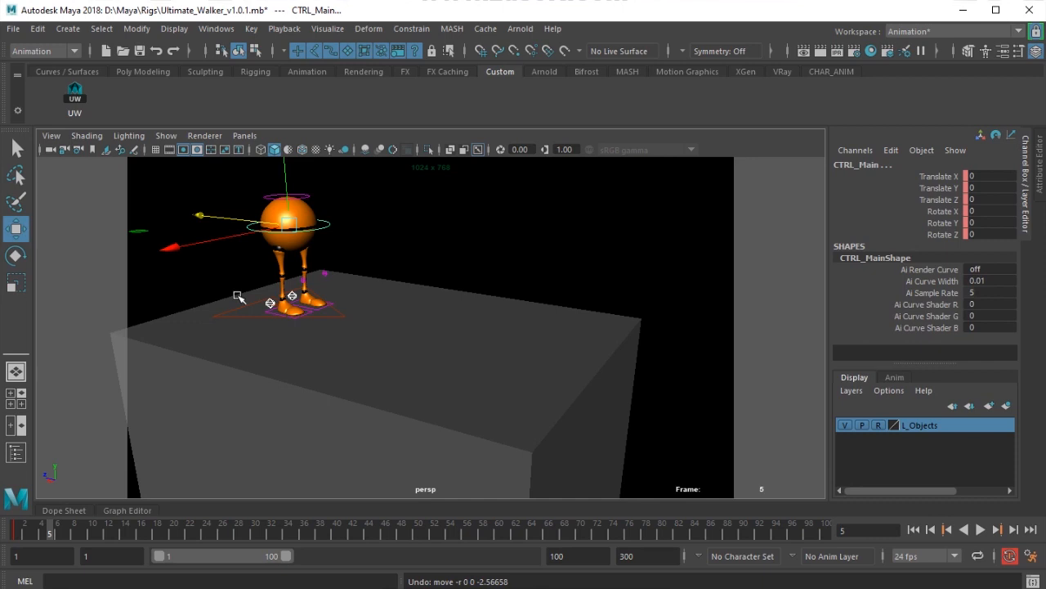
Add both knee pole vector controls, move the walker to about -10.49 in CTRL_Main's Translate Z, and key the whole UW set on frame 5.
left_click(324, 273)
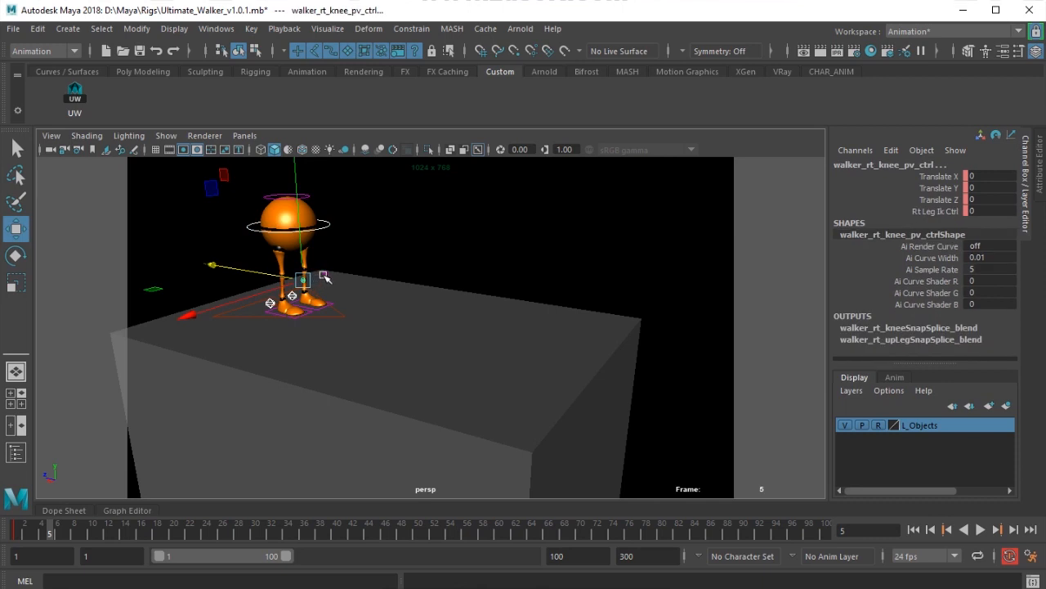
left_click_drag(266, 270, 504, 334)
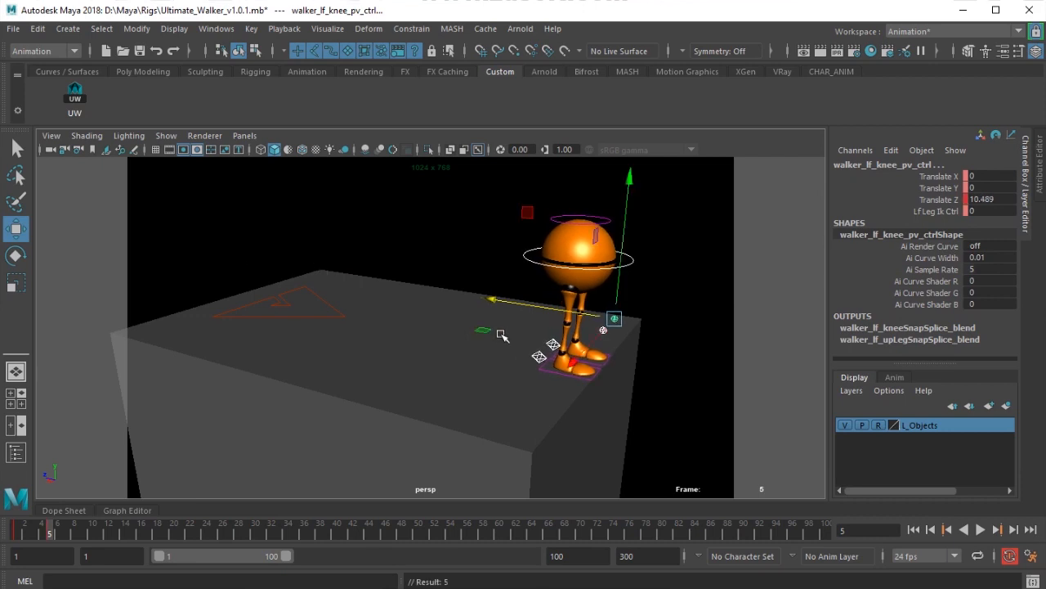
left_click(78, 104)
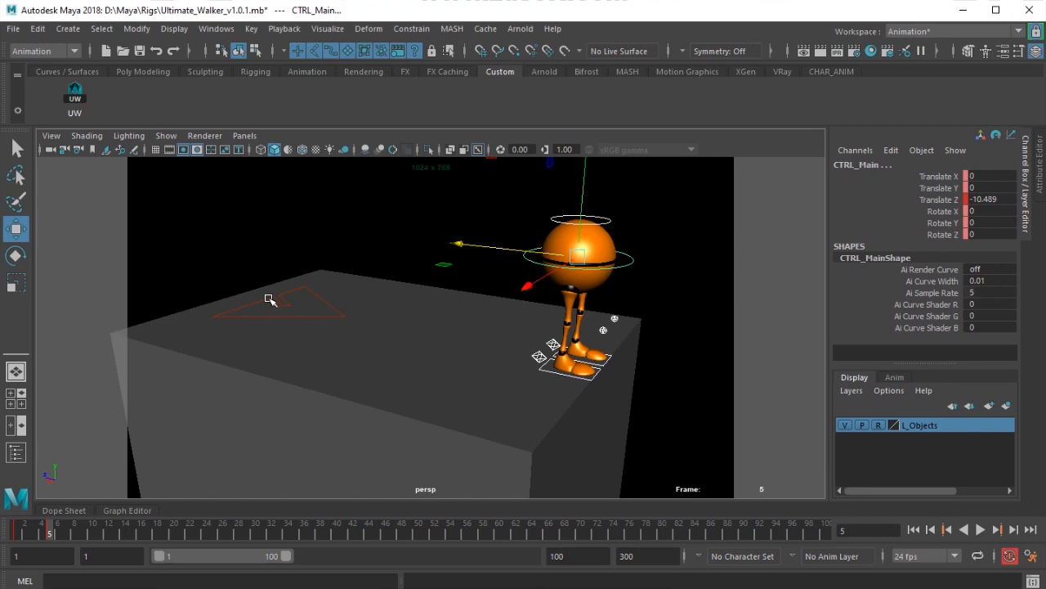
key("s")
Flip repeatedly between frames 1 and 5 to examine the stepped change between the two poses.
left_click(18, 531)
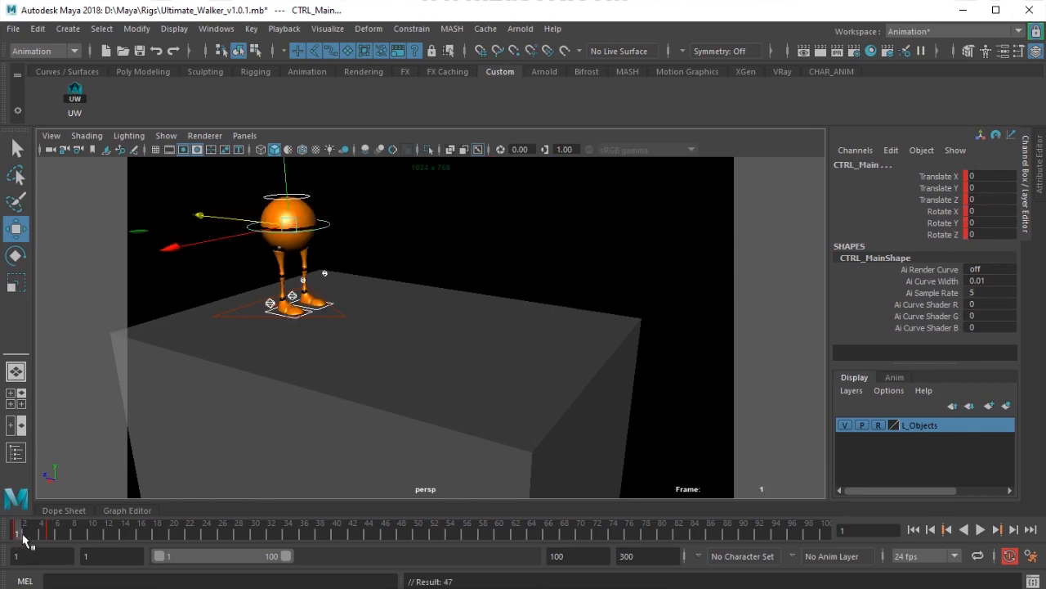
left_click_drag(49, 535, 47, 534)
left_click(13, 535)
left_click(50, 535)
left_click(18, 531)
left_click(51, 536)
left_click(14, 535)
left_click(47, 535)
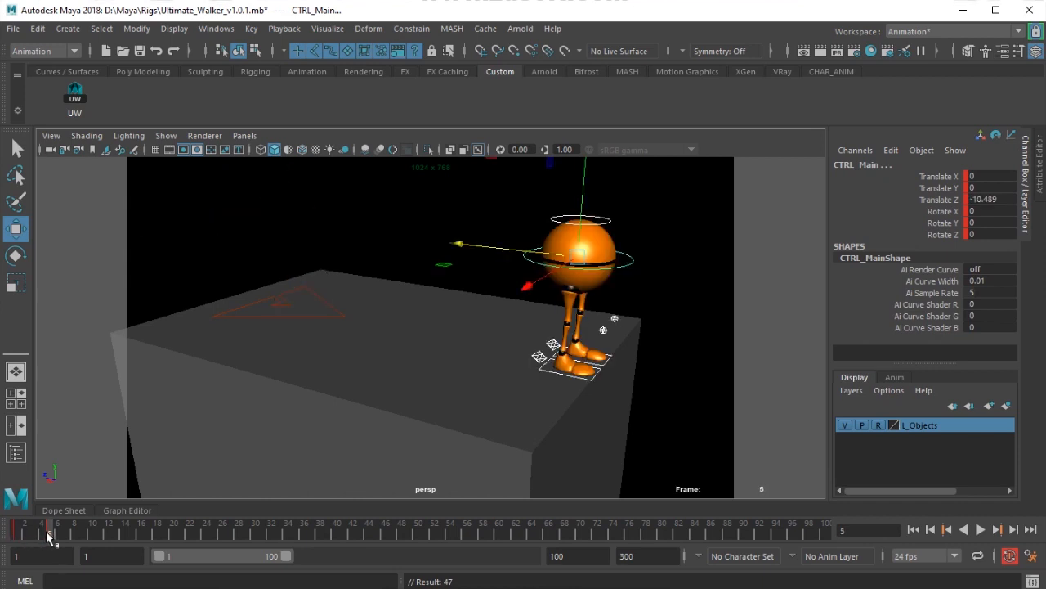
left_click(16, 536)
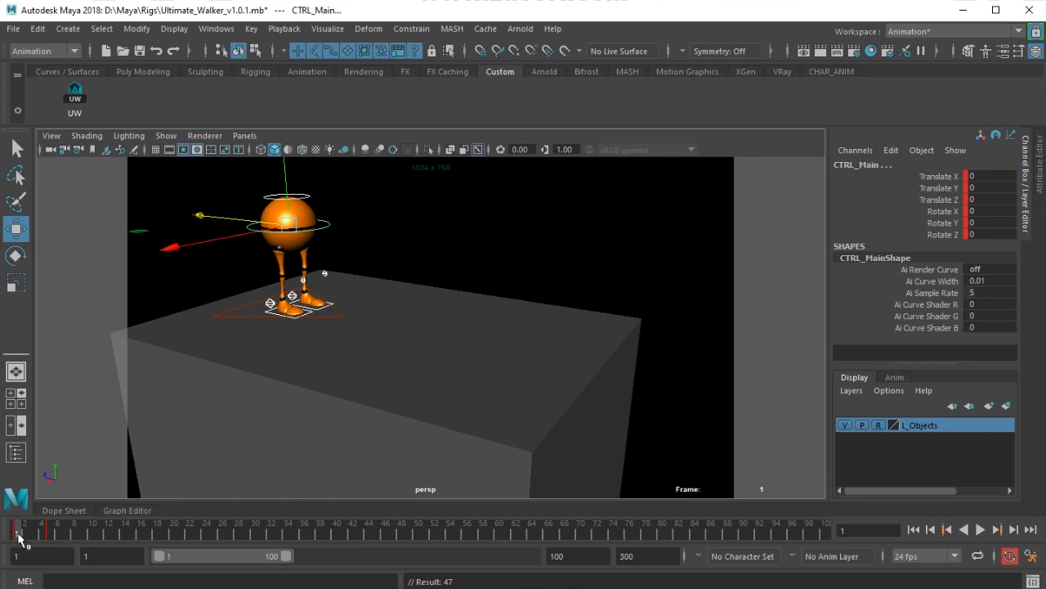
left_click(47, 535)
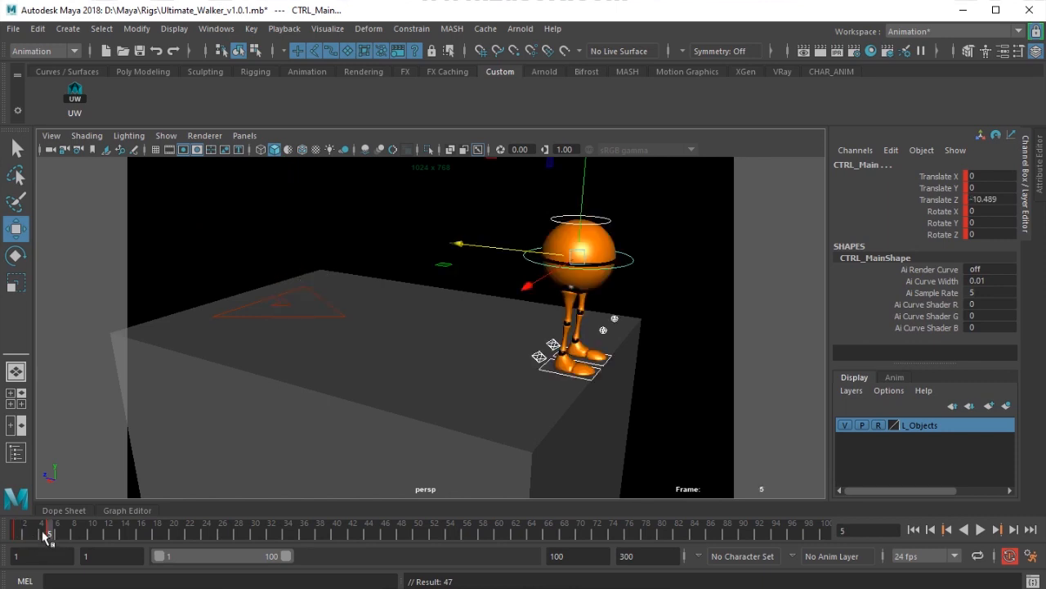
left_click(16, 535)
left_click(48, 535)
On frame 3, move the UW controls so CTRL_Main is at about -4.61 in Translate Z and 1.31 in Translate Y.
mouse_move(16, 534)
left_mouse_down()
mouse_move(54, 536)
mouse_move(4, 537)
mouse_move(44, 538)
mouse_move(34, 540)
left_mouse_up()
left_click_drag(199, 216, 299, 242)
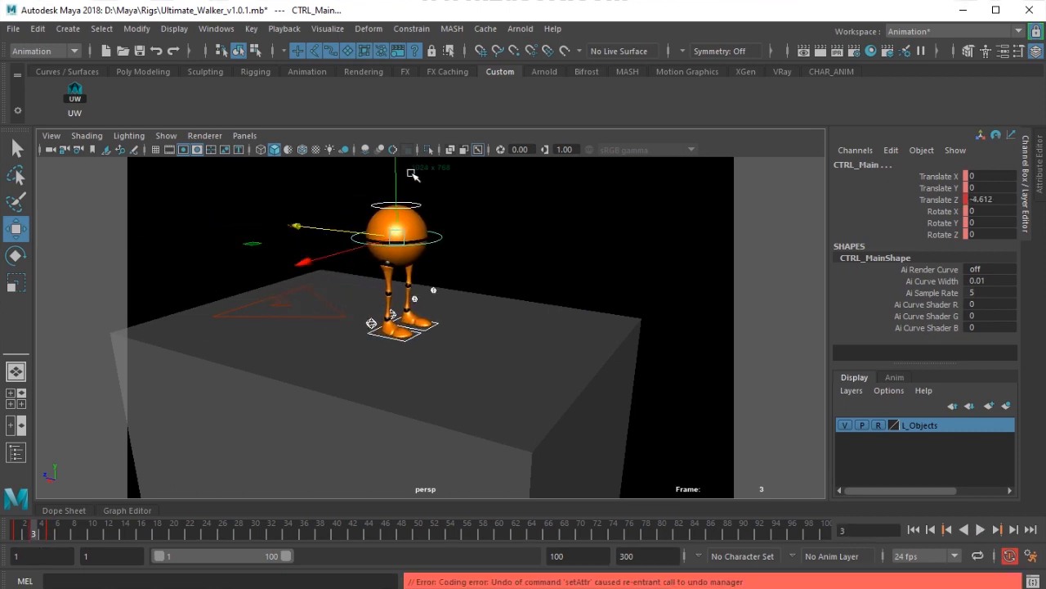
left_click_drag(397, 180, 397, 147)
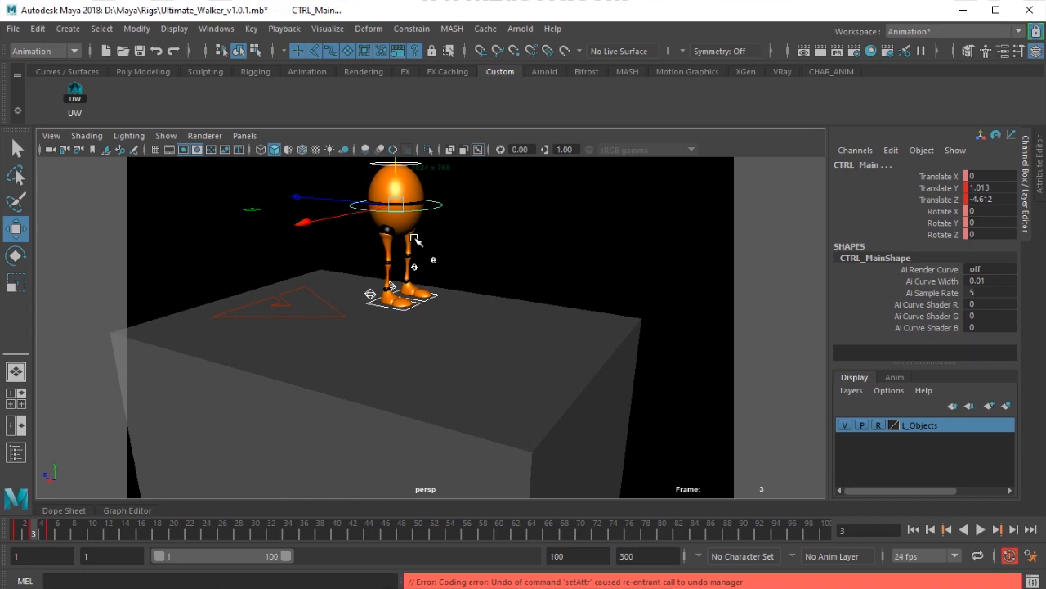
key("ctrl+z")
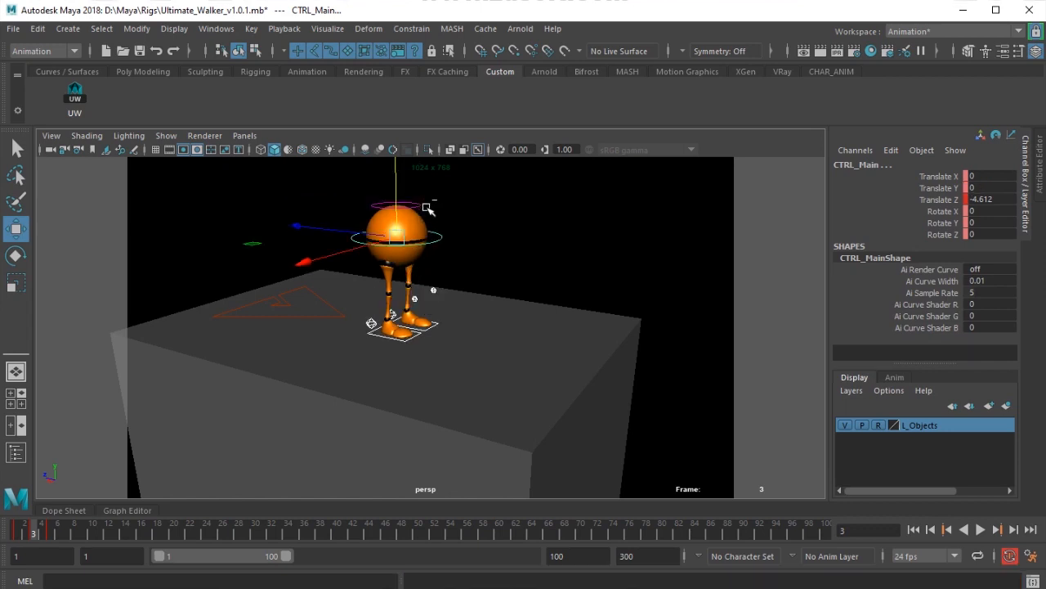
mouse_move(394, 188)
left_mouse_down()
mouse_move(396, 149)
mouse_move(399, 180)
mouse_move(398, 169)
left_mouse_up()
scroll(477, 295, "down", 2)
Compare the walker's poses on frames 1, 3 and 5, first in the perspective view and then in the side view.
left_click(18, 531)
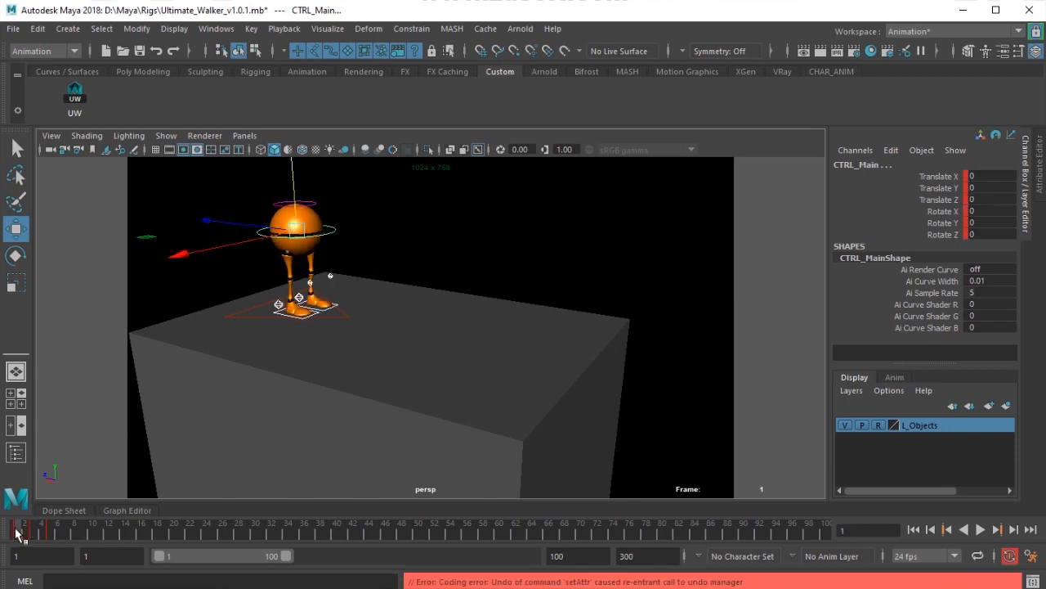
left_click(33, 533)
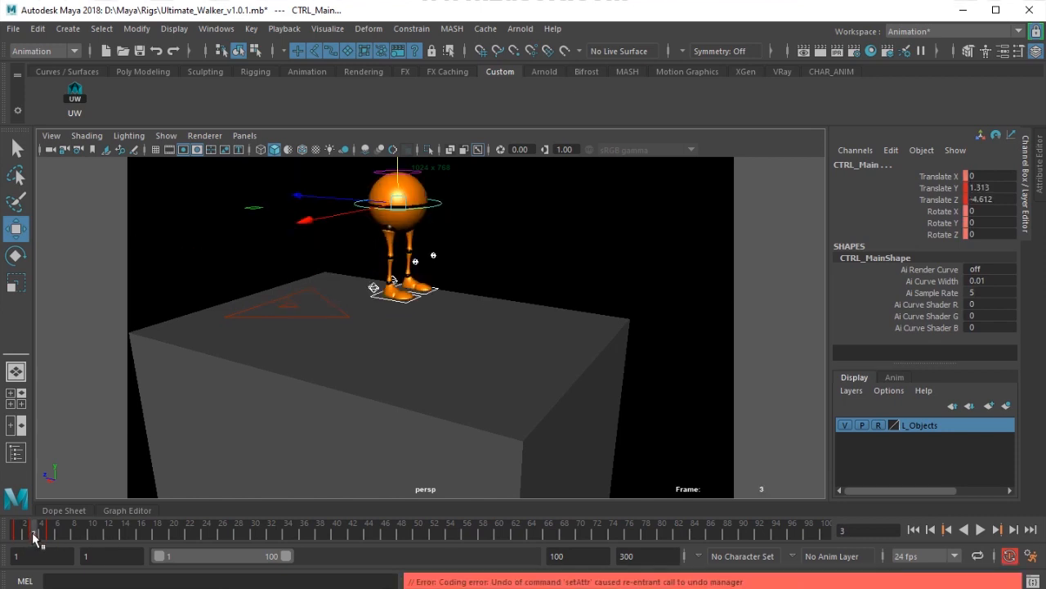
left_click(50, 534)
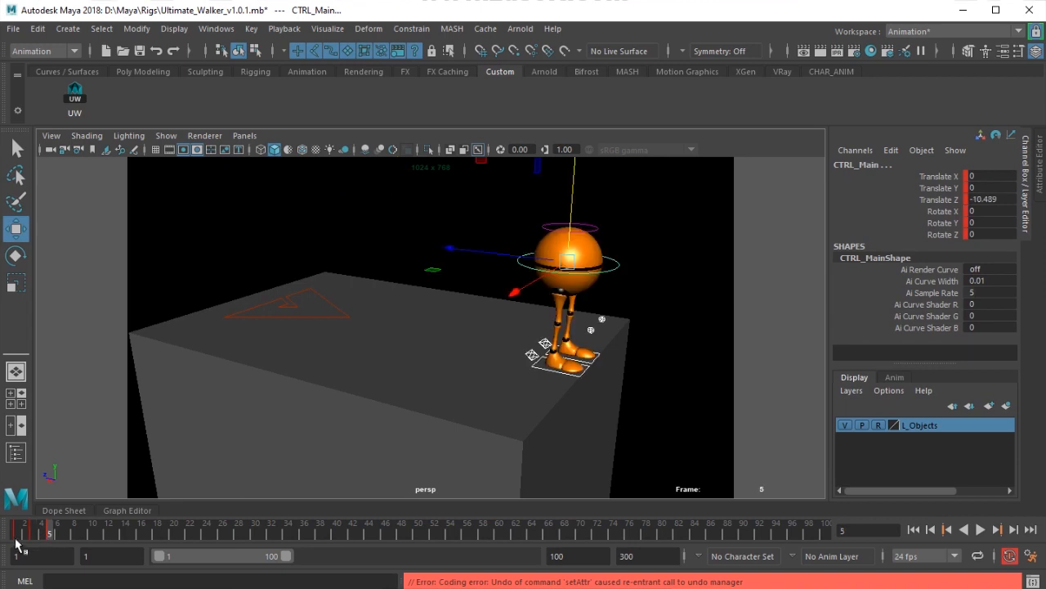
left_click(33, 533)
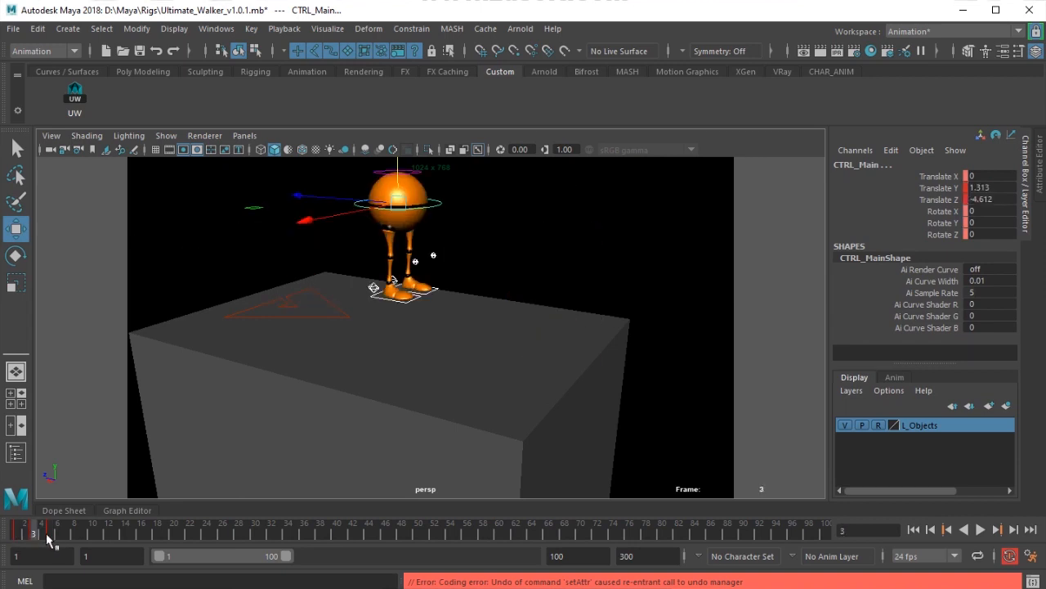
left_click(49, 533)
key("space")
left_click_drag(341, 370, 351, 368)
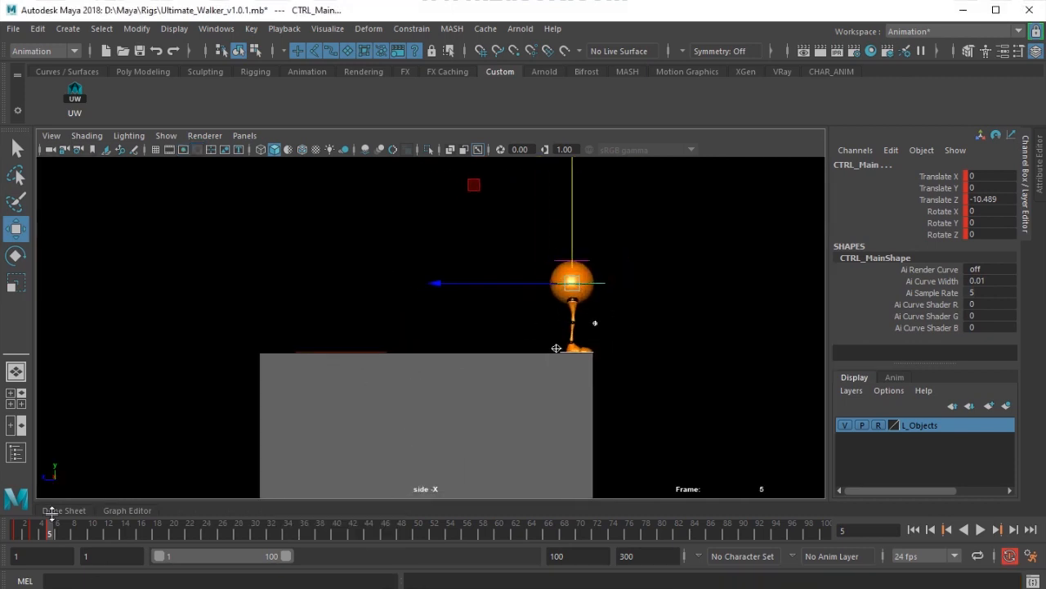
left_click(35, 533)
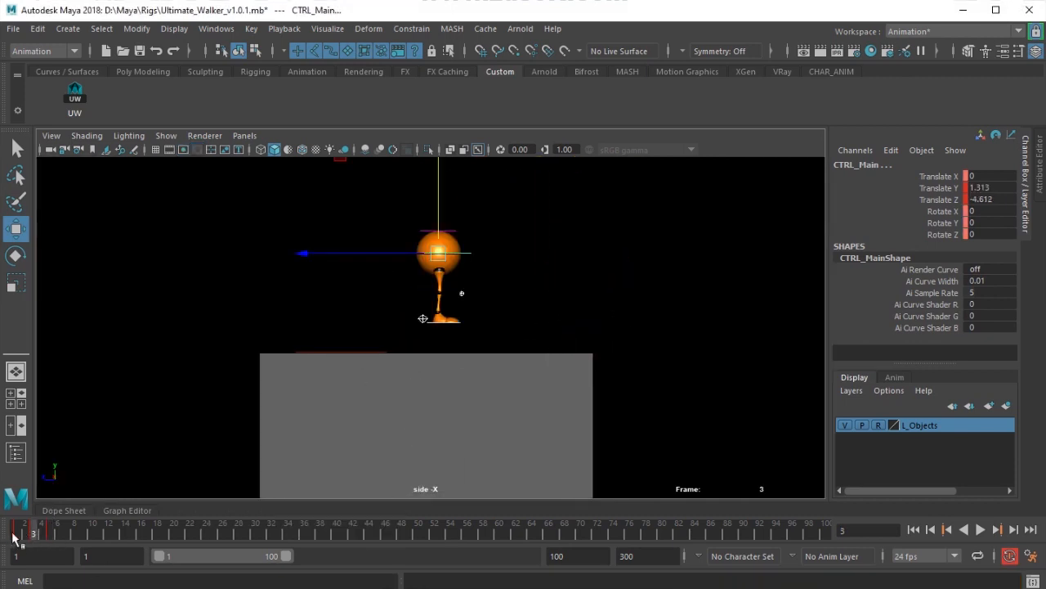
left_click(16, 536)
left_click(34, 534)
left_click(54, 533)
left_click(27, 534)
left_click(35, 534)
Shift the airborne walker on frame 3 to about -4.71 in CTRL_Main's Translate Z.
left_click_drag(303, 253, 306, 252)
key("s")
mouse_move(22, 535)
left_mouse_down()
mouse_move(12, 535)
mouse_move(34, 535)
left_mouse_up()
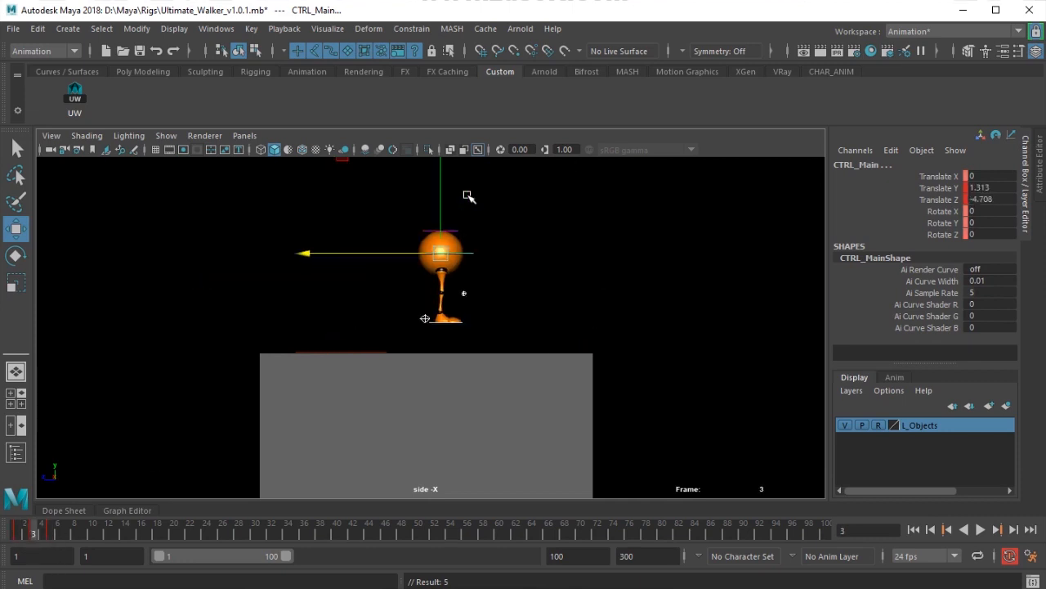
Move the right heel control forward and up on frame 3 so the right leg reaches ahead of the body.
left_click(425, 319)
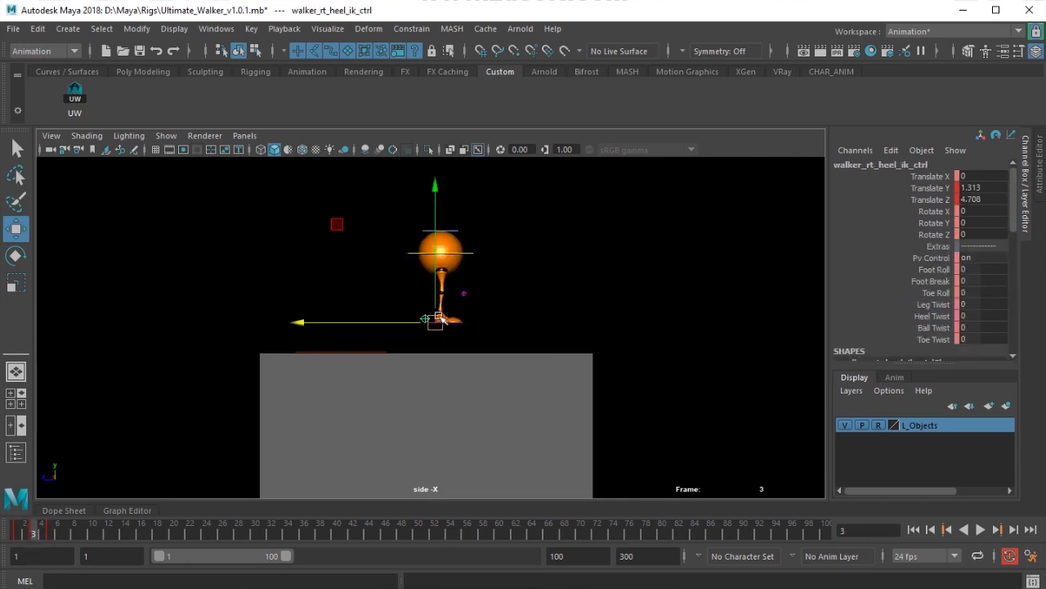
left_click_drag(427, 318, 502, 261)
left_click(466, 311)
left_click(464, 296)
Raise the left heel control behind the body to about 3.49 in Translate Y and rotate it about 102.9 in Rotate X.
left_click(425, 319)
left_click_drag(426, 319, 400, 290)
key("e")
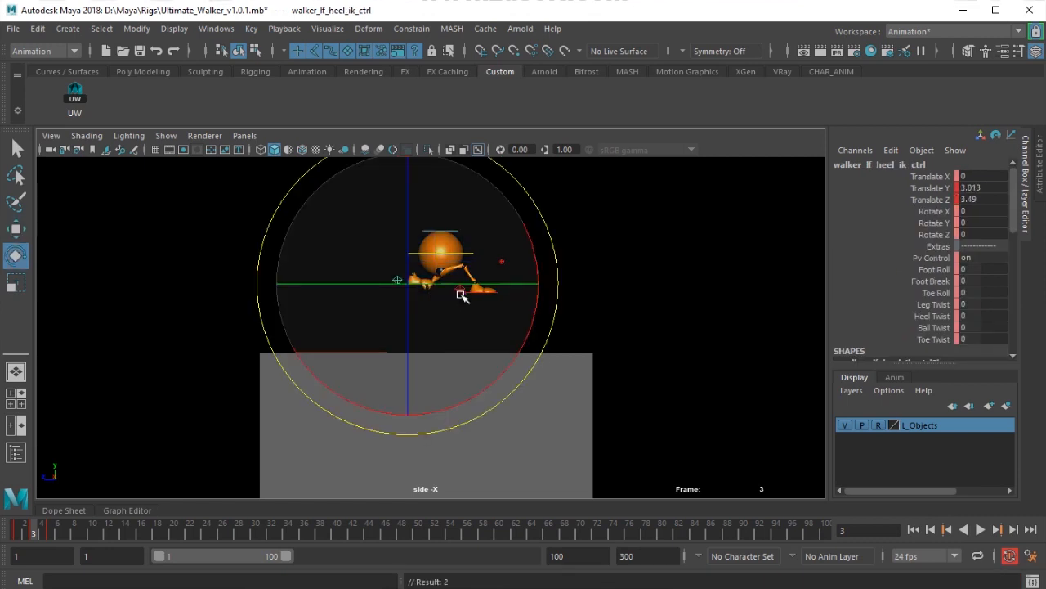
left_click_drag(529, 250, 413, 398)
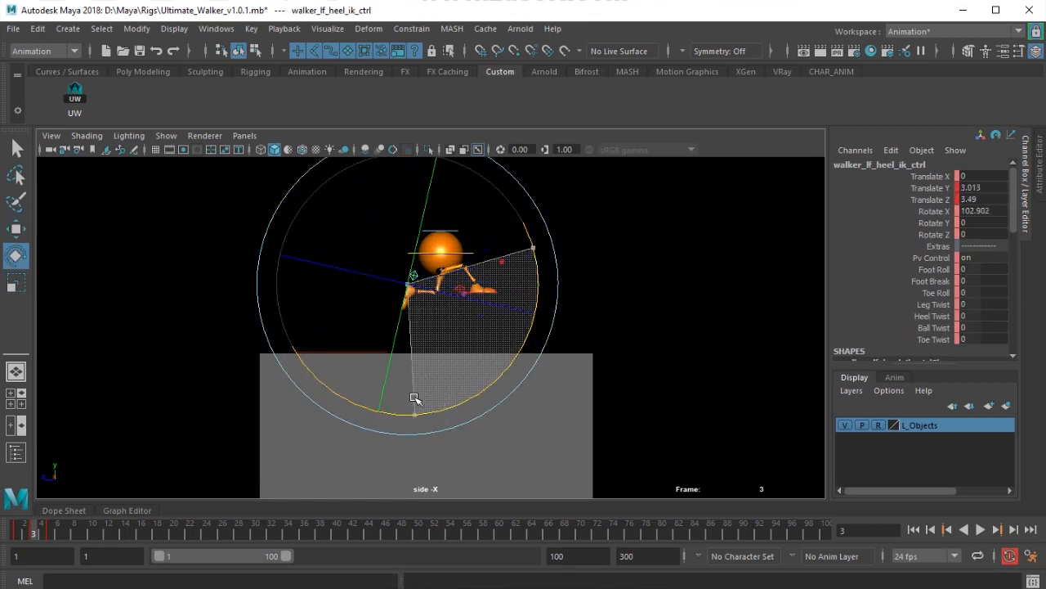
key("w")
left_click_drag(311, 190, 305, 180)
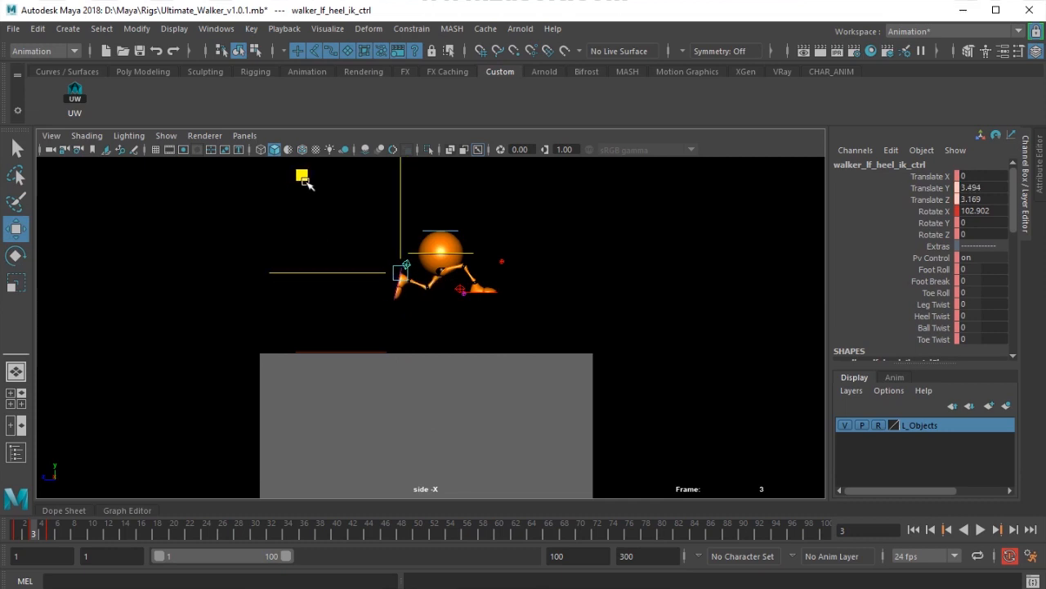
Move the left knee pole vector control back beneath the body and adjust the right one slightly lower in front.
left_click(462, 297)
left_click_drag(463, 297, 435, 297)
left_click(500, 260)
left_click_drag(501, 260, 472, 295)
left_click(461, 293)
Rotate CTRL_Main to about 9.87, 12.46 and 2.15 in X, Y and Z, and key the whole UW set on frame 3.
left_click(465, 255)
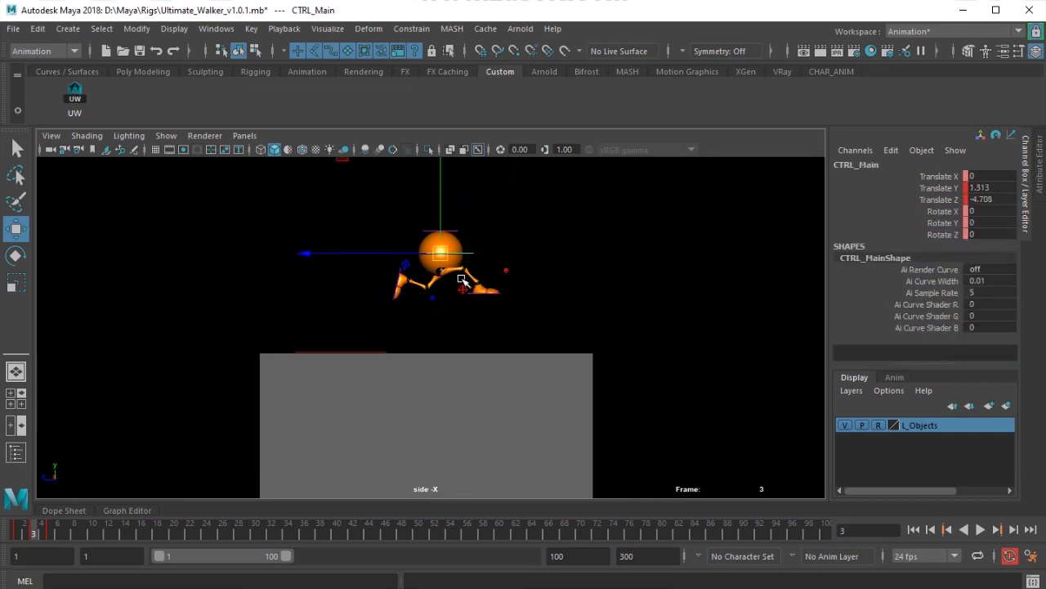
key("e")
left_click_drag(555, 300, 516, 237)
key("s")
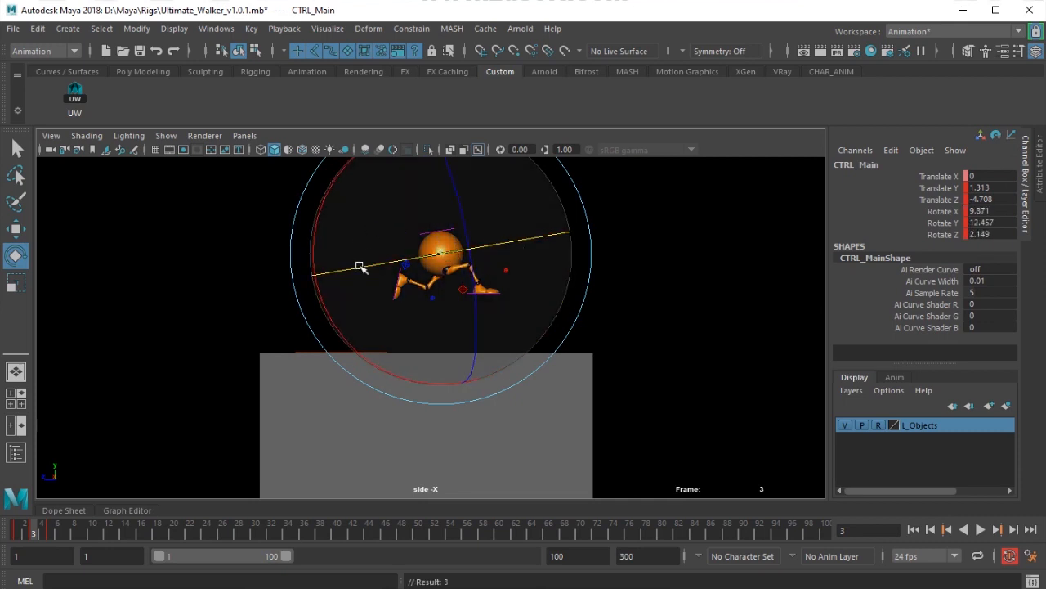
left_click(74, 104)
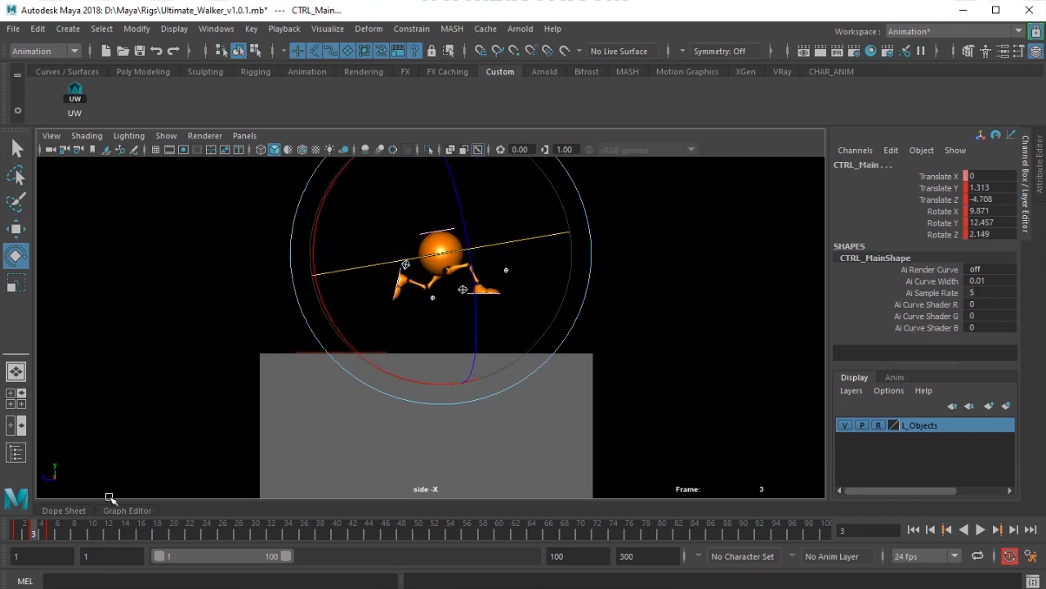
Scrub through the blocked jump poses and play the animation from frame 1.
left_click_drag(20, 535, 58, 537)
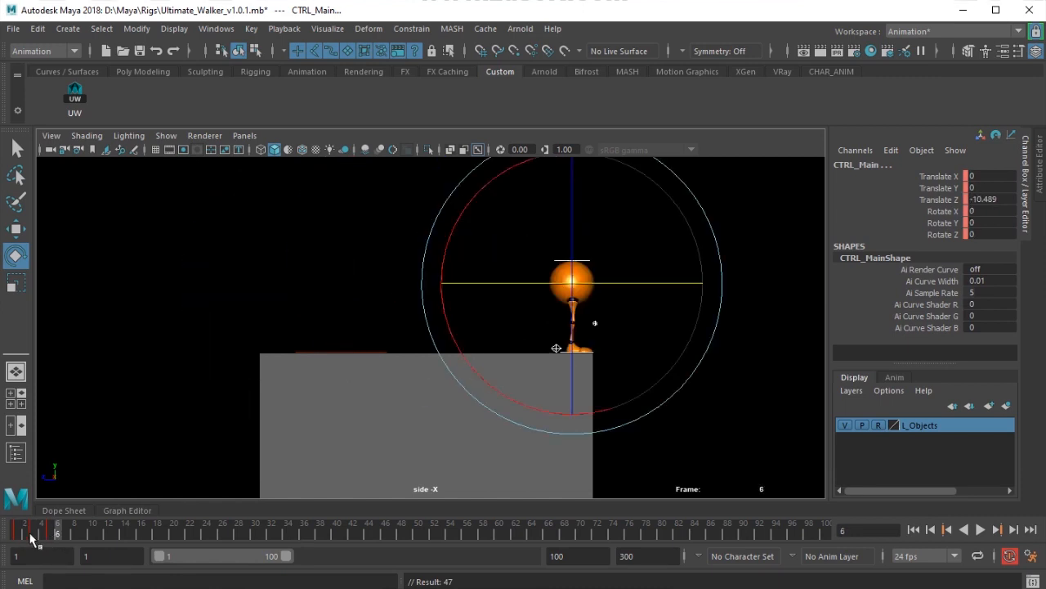
left_click(27, 539)
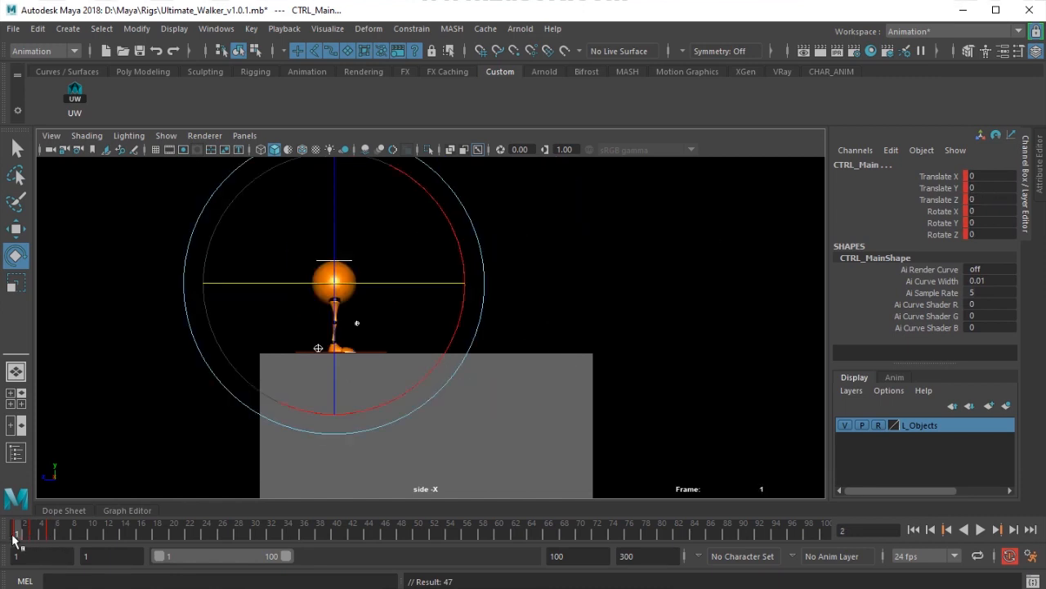
left_click(15, 536)
key("alt+v")
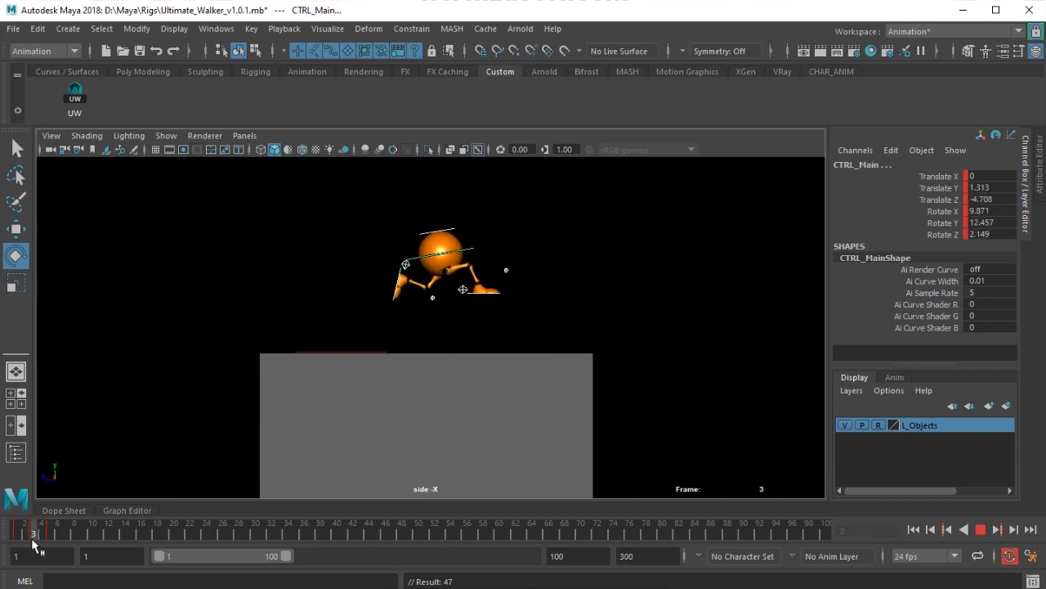
Compare the blocked jump poses on frames 1, 3 and 5 by stepping repeatedly between them.
left_click(33, 534)
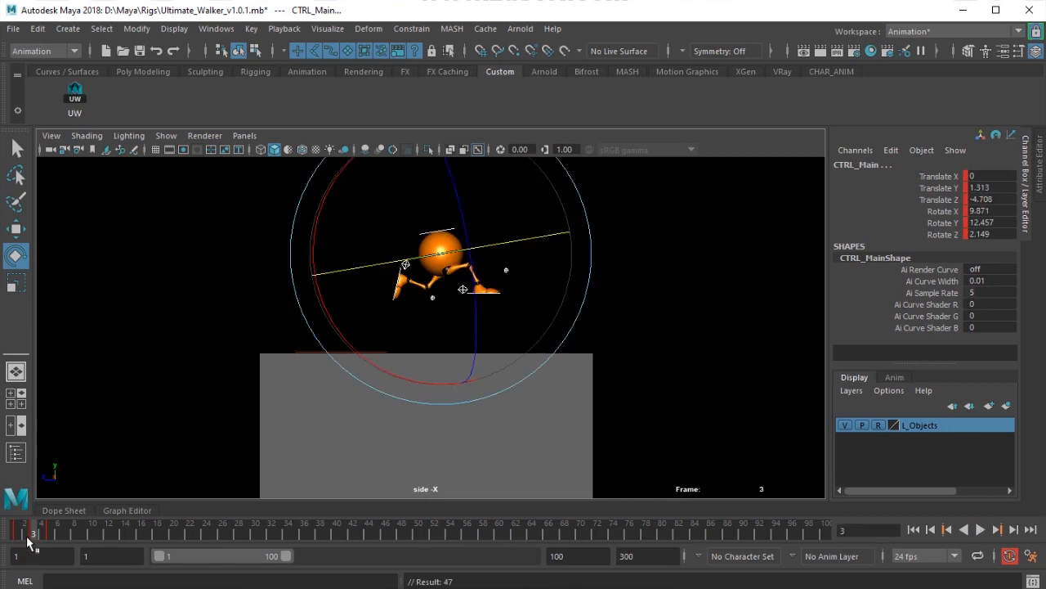
left_click(19, 532)
left_click(32, 530)
left_click(48, 529)
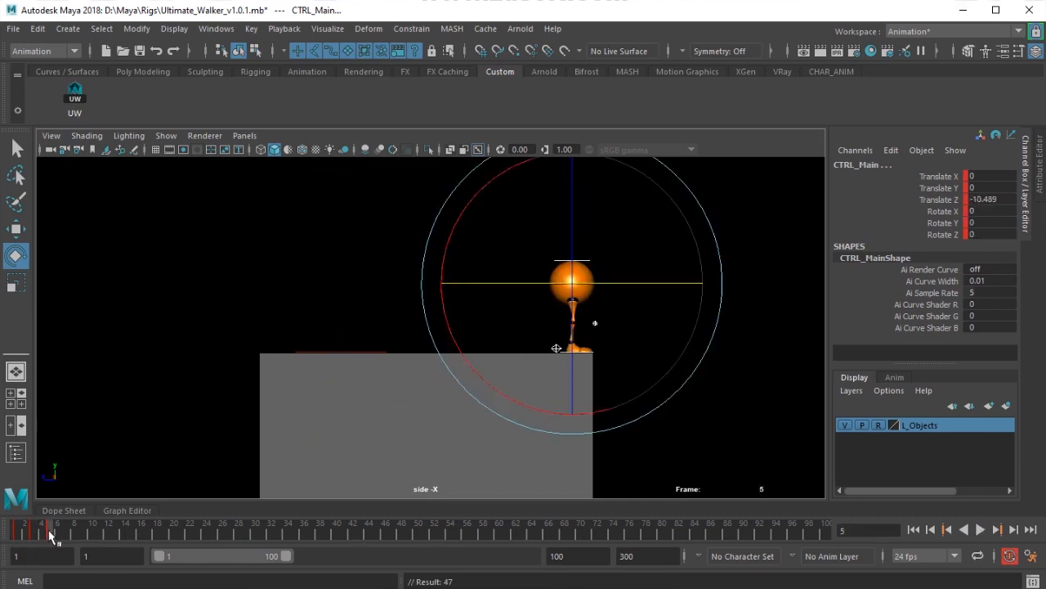
left_click(17, 529)
left_click(34, 534)
left_click(59, 537)
left_click(17, 536)
left_click(33, 533)
left_click(51, 533)
left_click(18, 533)
left_click(33, 533)
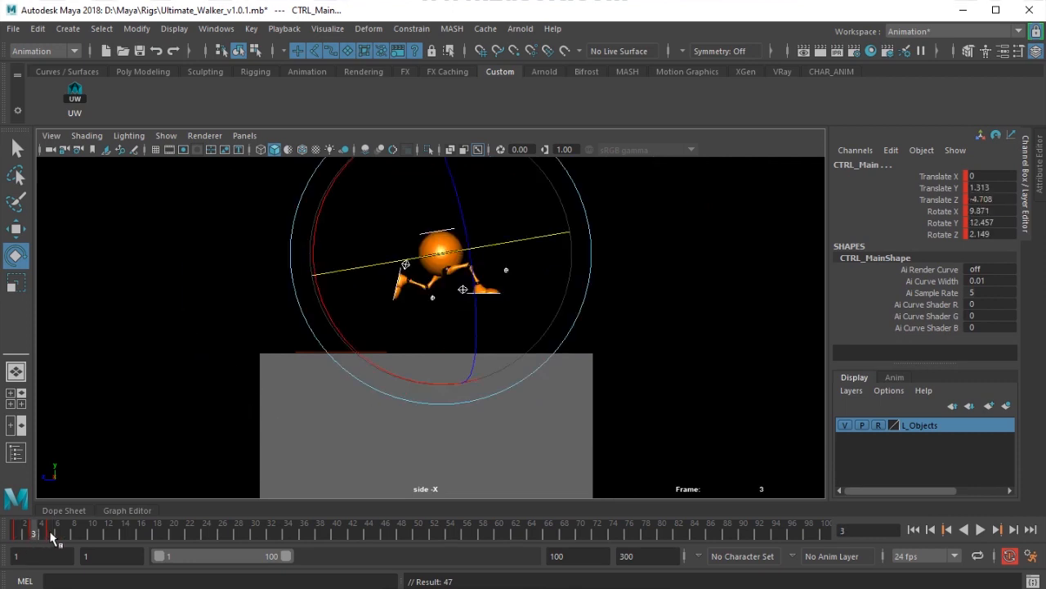
left_click(51, 533)
left_click(18, 533)
left_click(34, 533)
left_click(59, 533)
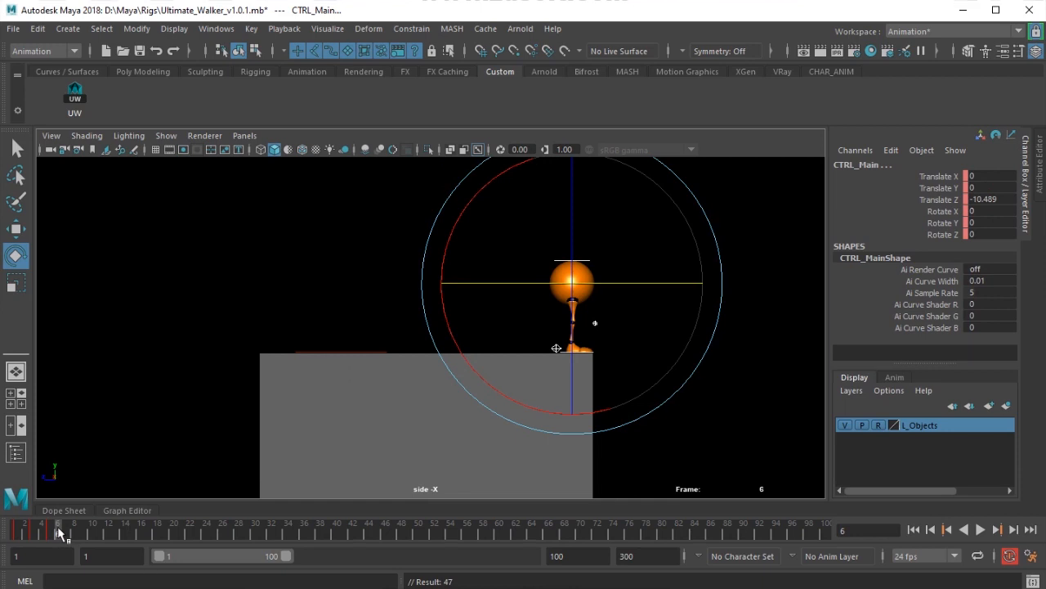
On frame 7, lower CTRL_Main to about -1.31 in Translate Y and rotate it to about -22.7 in Rotate X.
mouse_move(59, 533)
left_mouse_down()
mouse_move(18, 540)
mouse_move(48, 536)
left_mouse_up()
left_click_drag(52, 531, 65, 533)
left_click(281, 278)
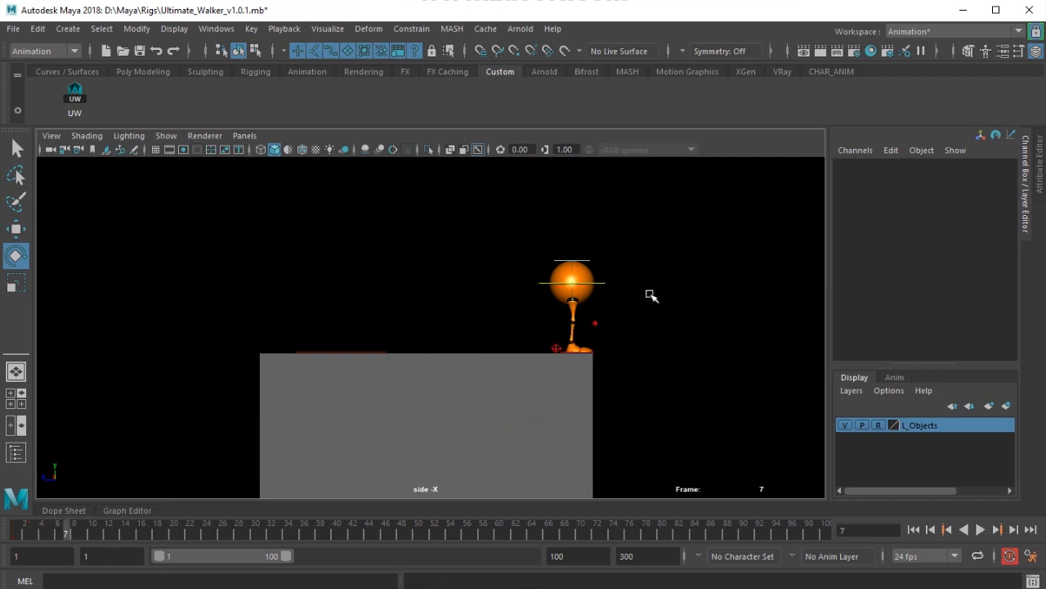
left_click(605, 282)
key("w")
left_click_drag(570, 234, 572, 252)
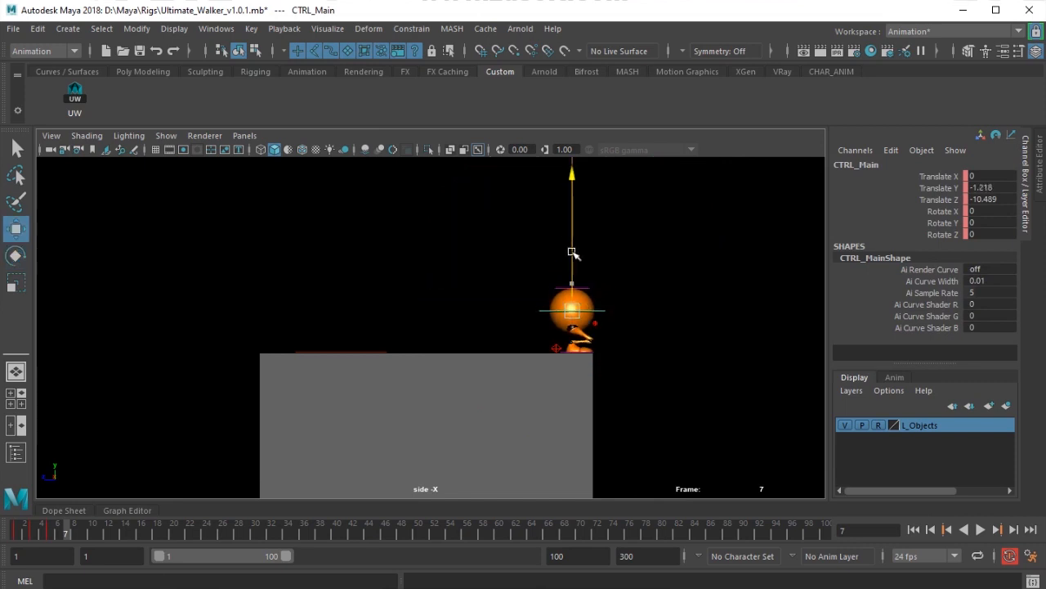
key("e")
left_click_drag(511, 196, 572, 229)
key("w")
Spread the knee pole vector controls outward, with the right one at about -0.71 in Translate X.
left_click(664, 340)
key("space")
key("space")
left_click_drag(654, 339, 591, 333, "alt")
middle_click_drag(540, 335, 599, 340, "alt")
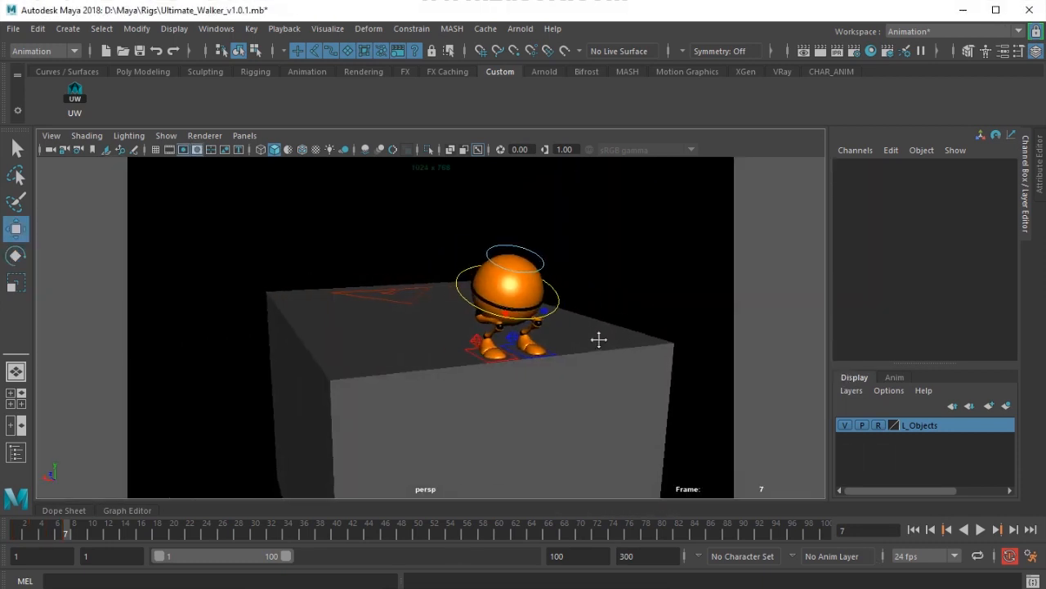
right_click_drag(599, 340, 611, 338, "alt")
left_click(646, 294)
left_click_drag(643, 297, 524, 336, "alt")
left_click_drag(455, 325, 493, 333)
key("q")
left_click(472, 326)
key("w")
left_click_drag(391, 331, 336, 333)
scroll(436, 332, "down", 6)
left_click_drag(435, 332, 539, 355, "alt")
key("space")
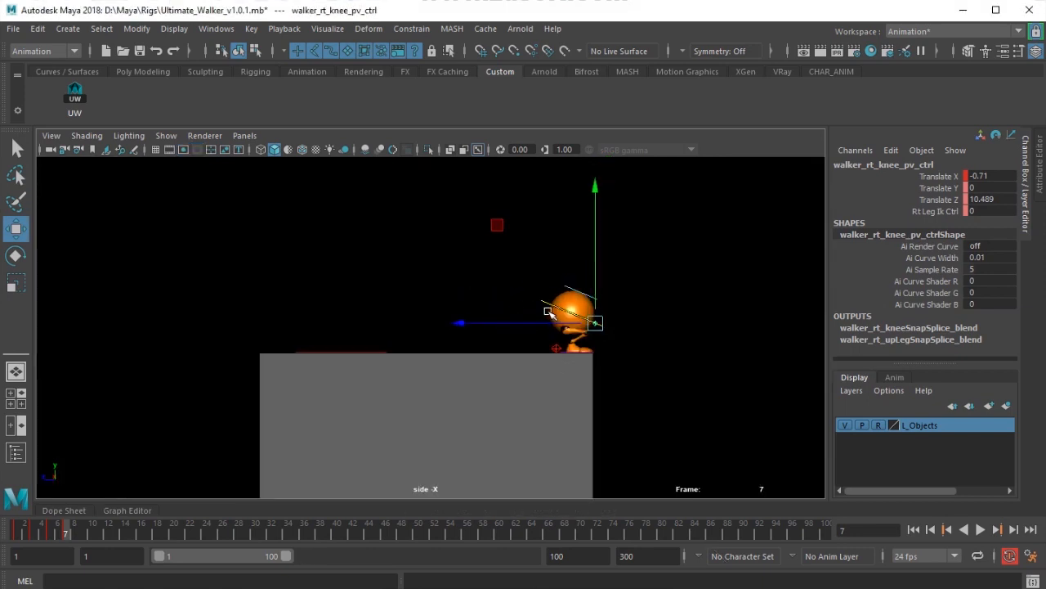
Key the whole UW control set on frame 7 and play through the blocked poses from frame 1.
left_click(75, 92)
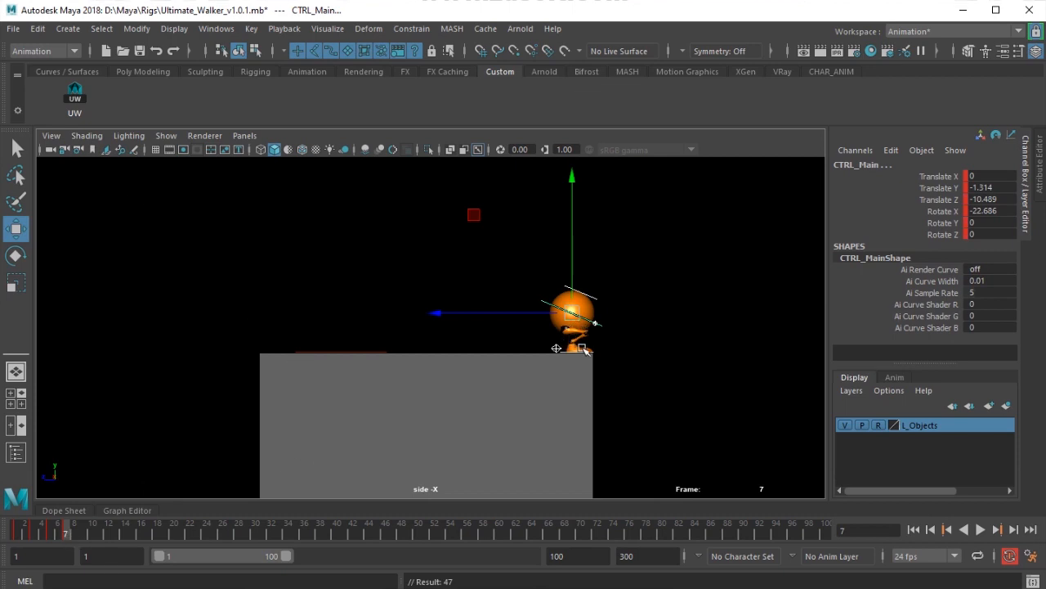
left_click_drag(53, 528, 92, 509)
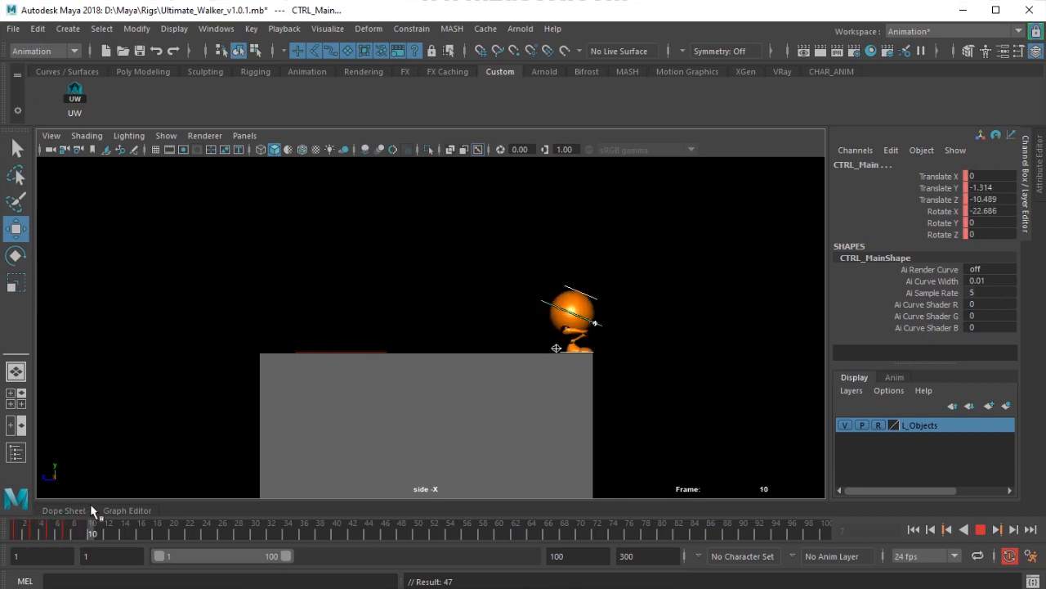
left_click(52, 526)
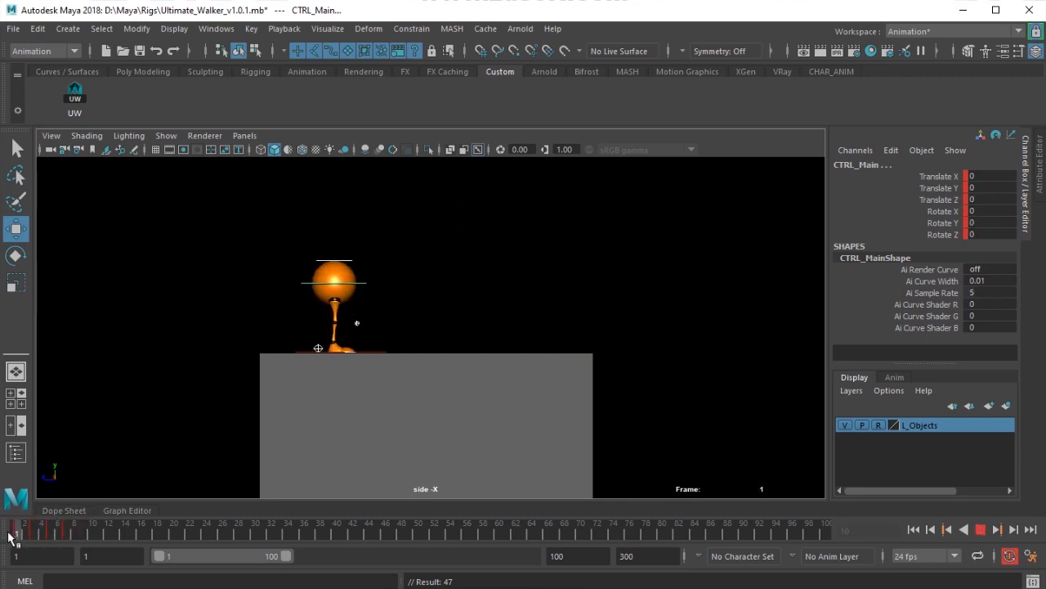
left_click_drag(52, 527, 70, 516)
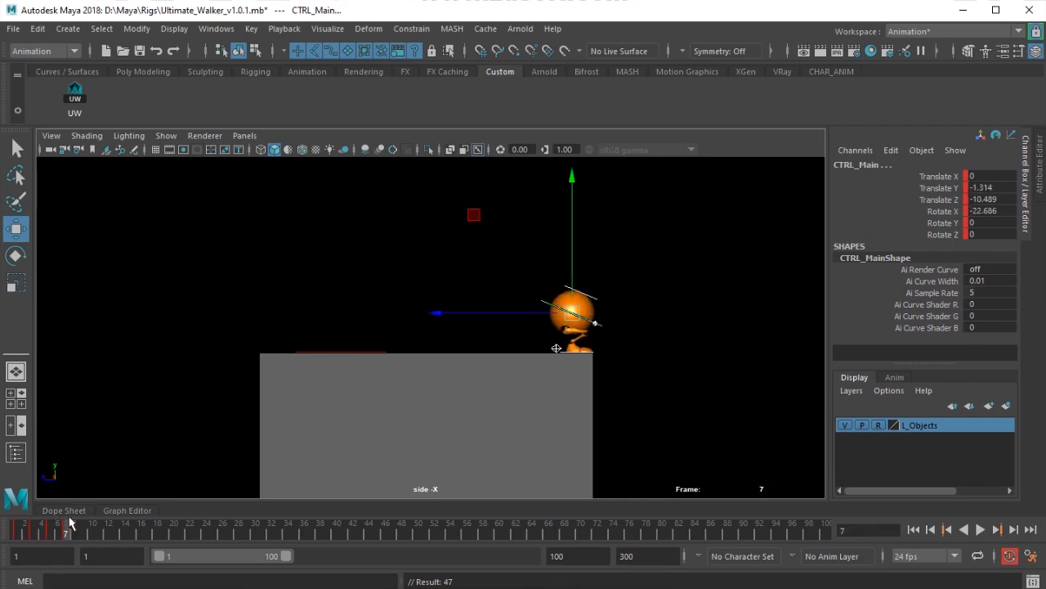
On frame 9, raise CTRL_Main and push it forward past the block's edge to straighten the legs.
left_click_drag(69, 521, 82, 532)
left_click(577, 324)
left_click(552, 305)
left_click_drag(564, 309, 597, 292)
Set Foot Roll to about 56.1 and Foot Break to about 54.8 on both heel controls.
left_click(555, 347)
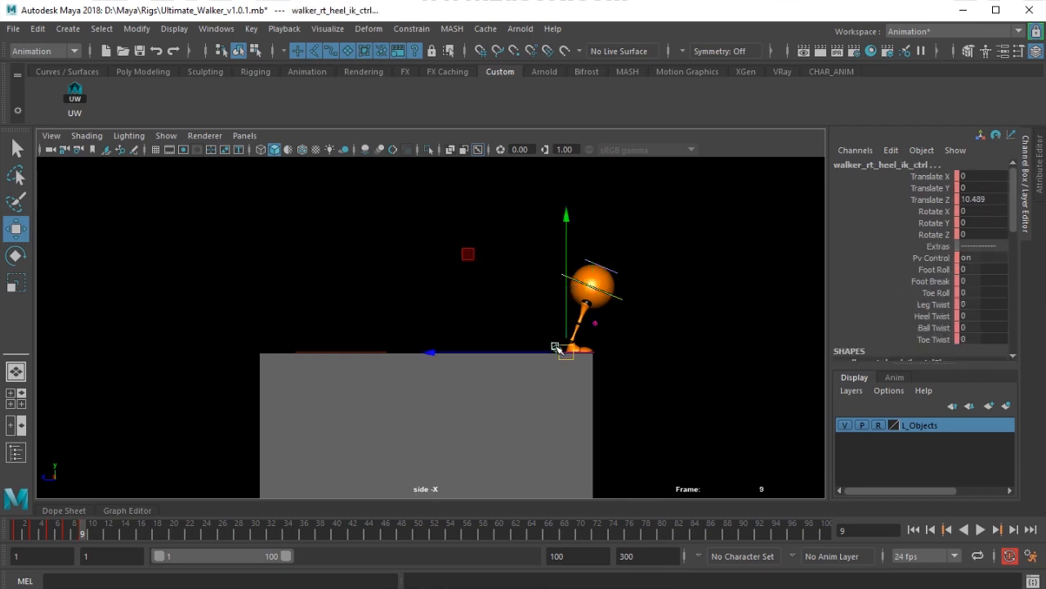
left_click(933, 269)
middle_click_drag(552, 317, 773, 303)
left_click(930, 280)
middle_click_drag(572, 339, 677, 339)
left_click(933, 269)
middle_click_drag(472, 304, 671, 312)
Move CTRL_Main to 0 in Translate Y and about -11.9 in Translate Z, and key the whole UW set on frame 9.
left_click_drag(625, 291, 609, 324)
key("w")
left_click_drag(584, 287, 601, 282)
left_click(73, 112)
key("s")
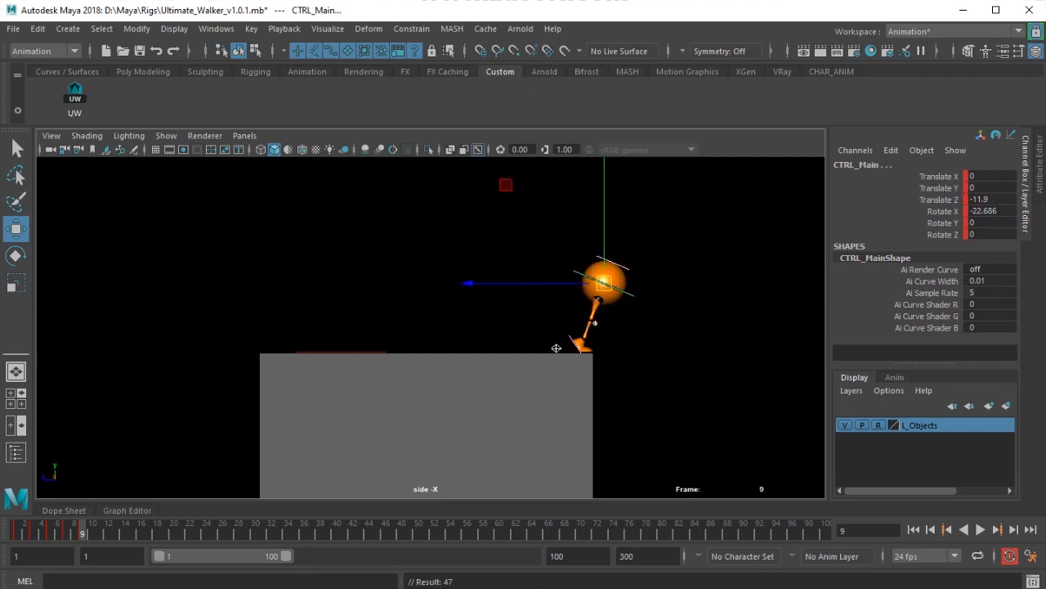
Step repeatedly through the keyed poses on frames 1, 3, 5, 7 and 9 to check the jump's timing.
left_click(11, 533)
key("period")
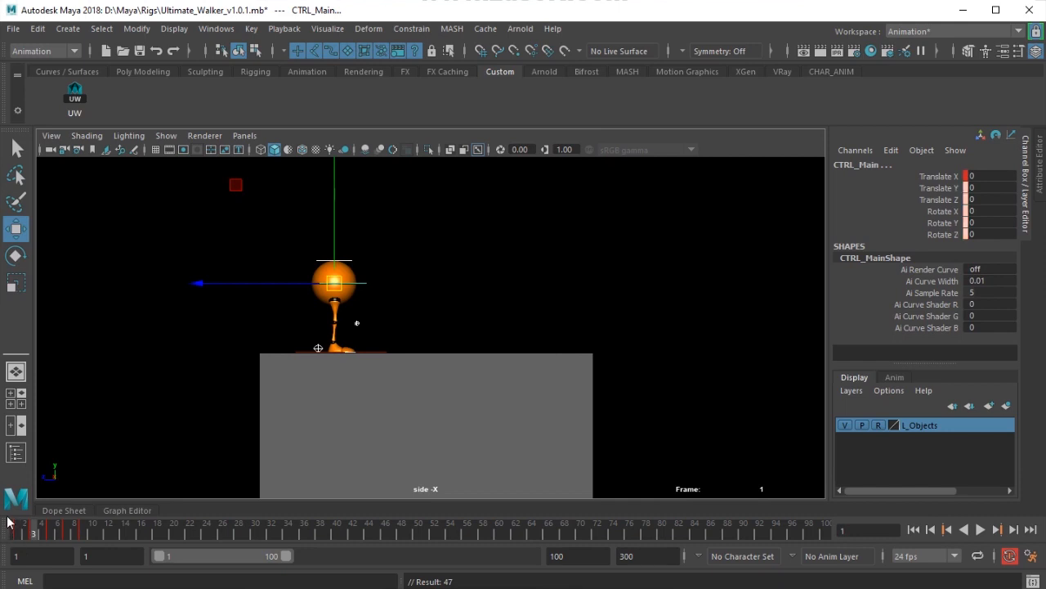
key("period")
key("period")
key("period")
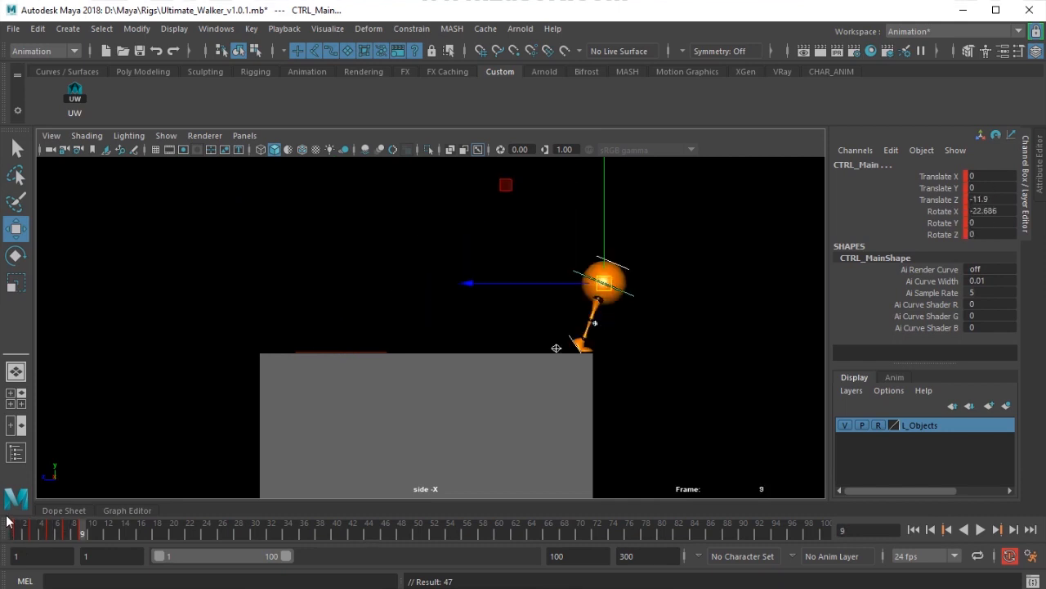
key("period")
key("period")
key("period")
key("period")
key("period")
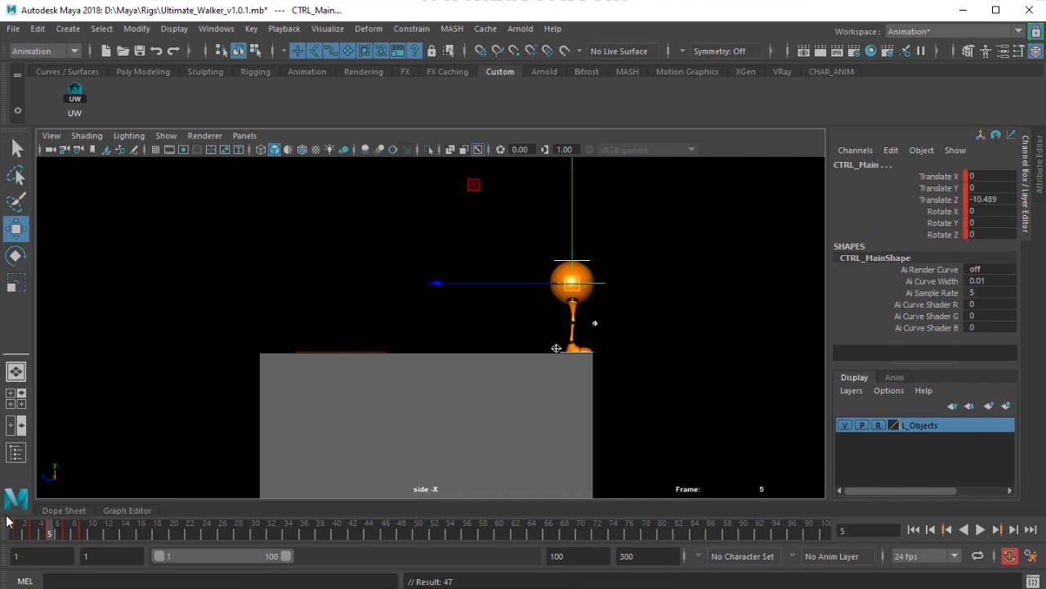
key("period")
key("period")
key("period")
key("period")
key("period")
key("period")
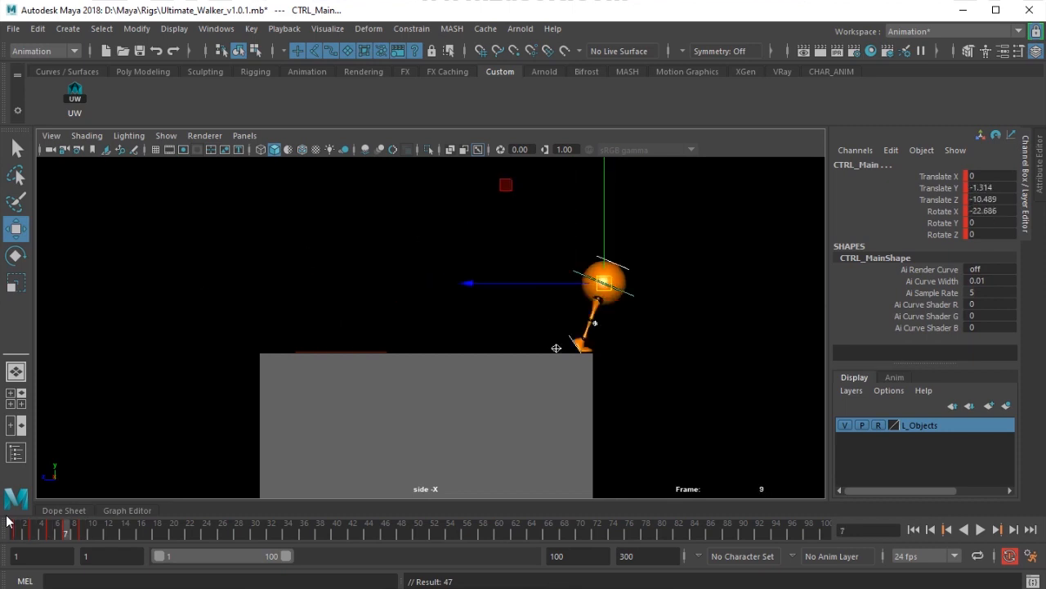
key("period")
key("period")
key("period")
key("period")
key("period")
key("period")
key("period")
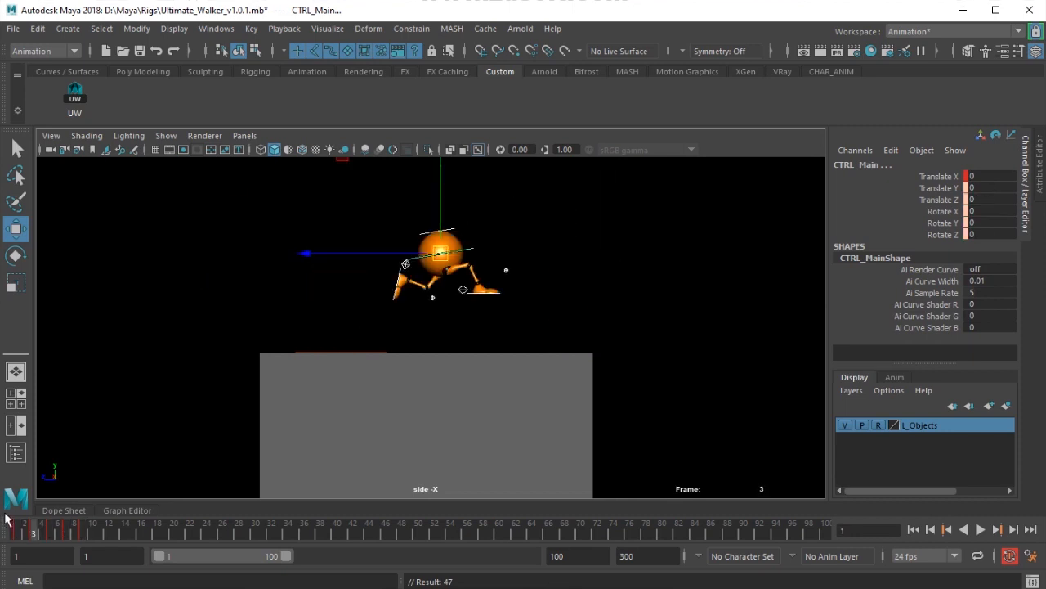
key("period")
key("period")
key("period")
key("period")
key("period")
key("period")
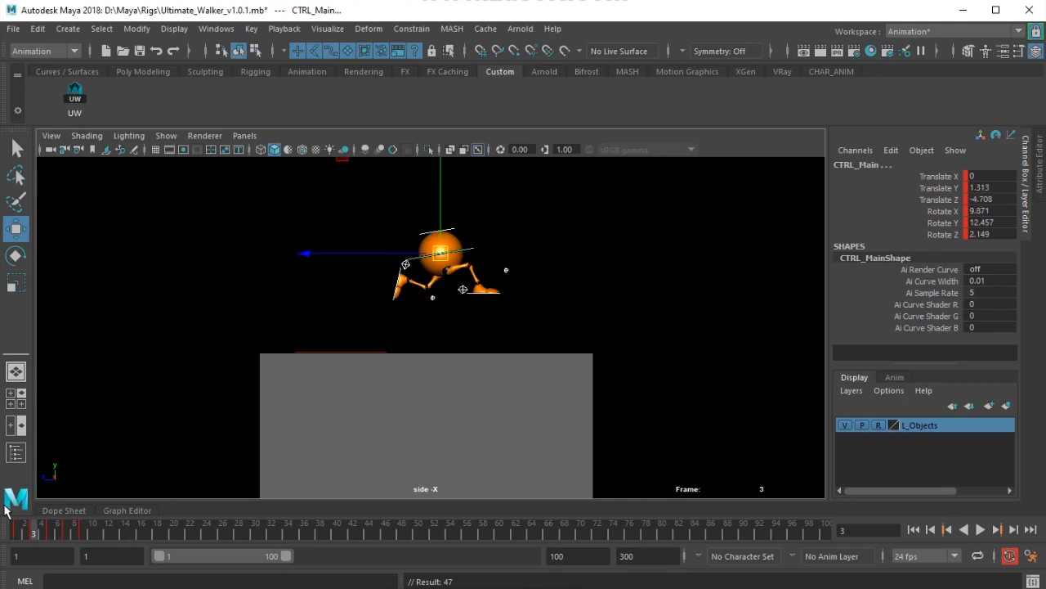
key("period")
key("period")
key("period")
key("period")
key("period")
key("period")
key("period")
key("period")
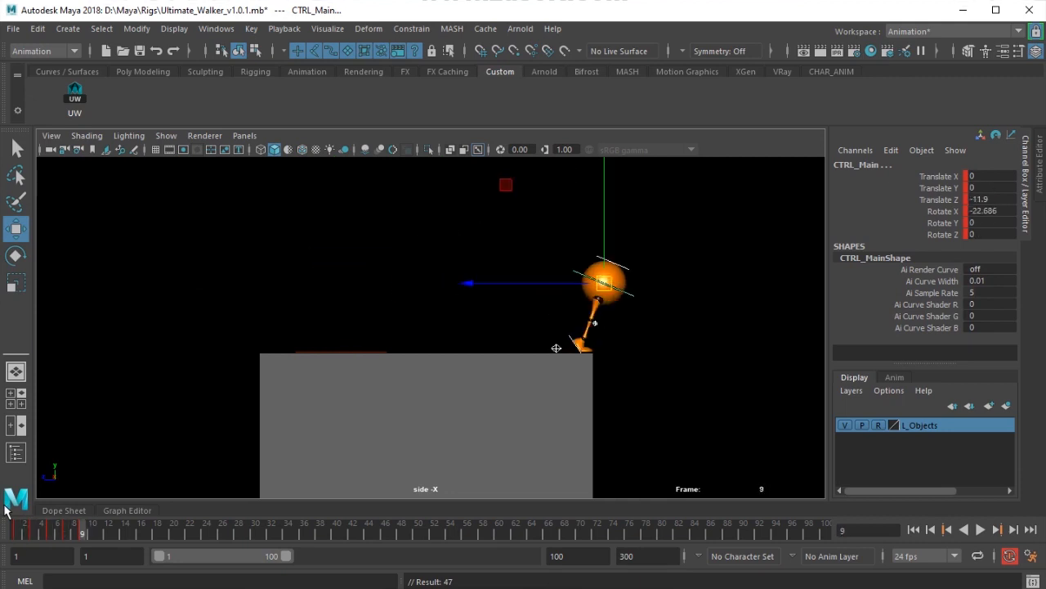
key("period")
key("period")
key("period")
key("period")
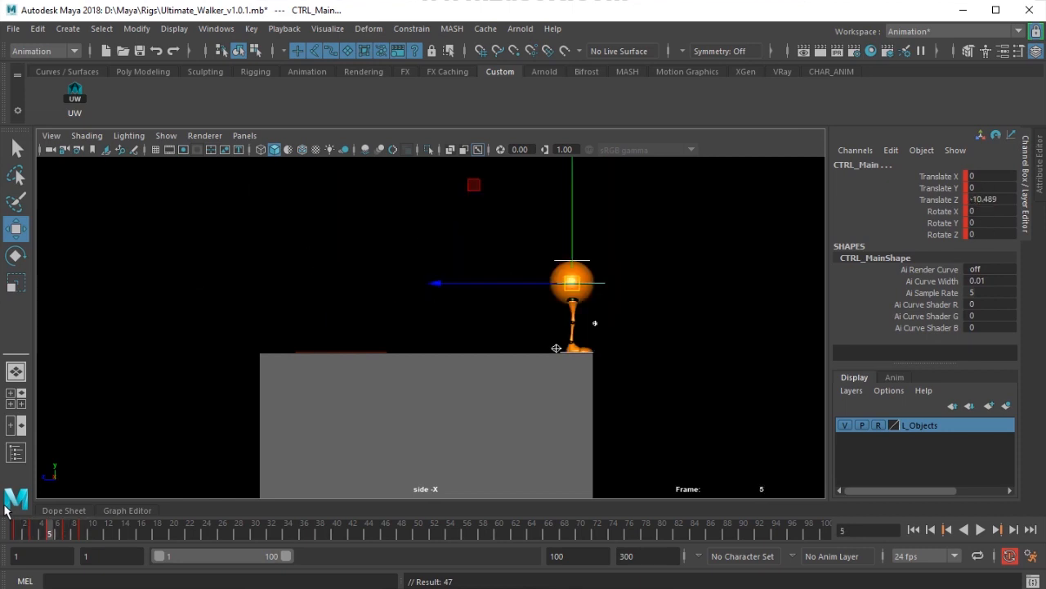
key("period")
key("period")
key("period")
key("period")
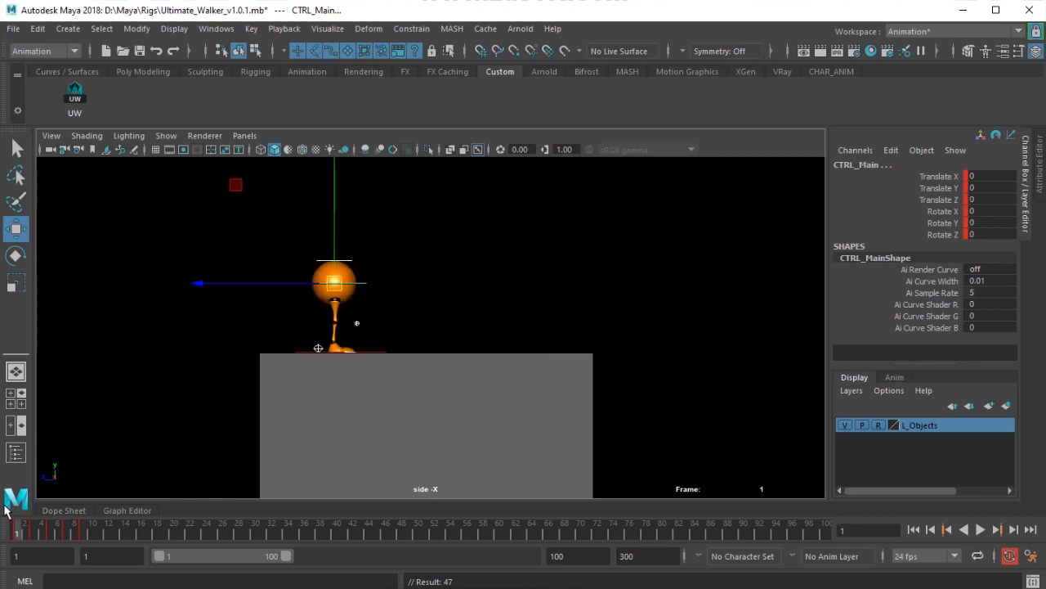
key("period")
key("period")
key("period")
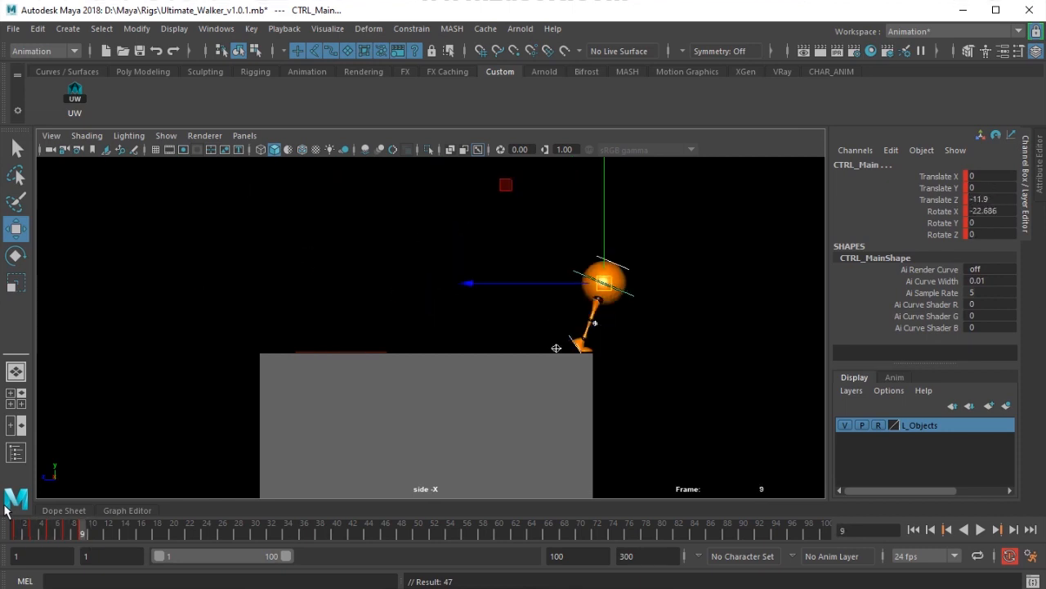
key("period")
key("period")
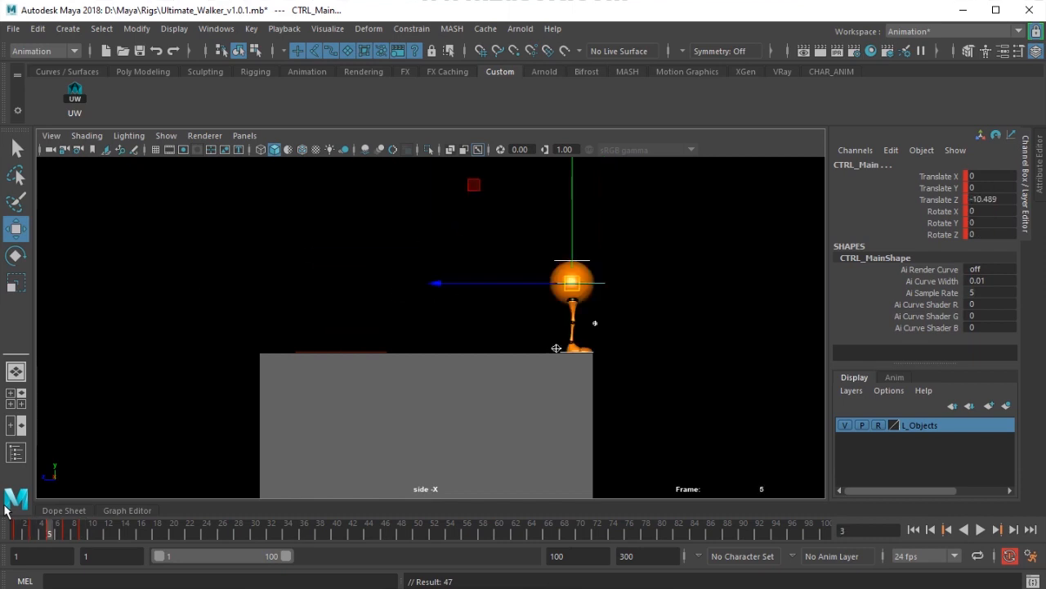
key("period")
key("period")
key("period")
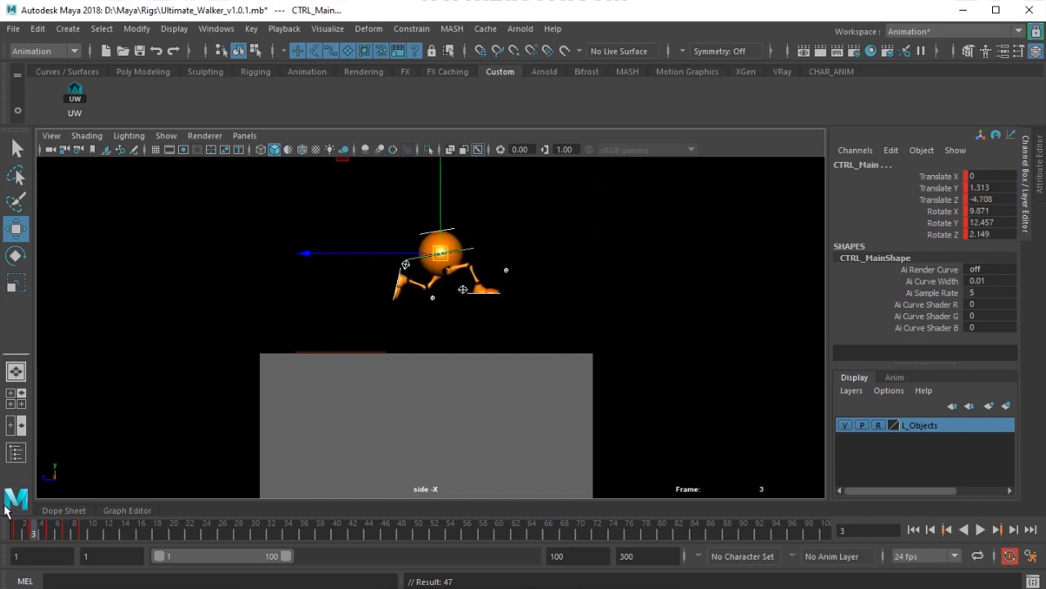
key("period")
key("period")
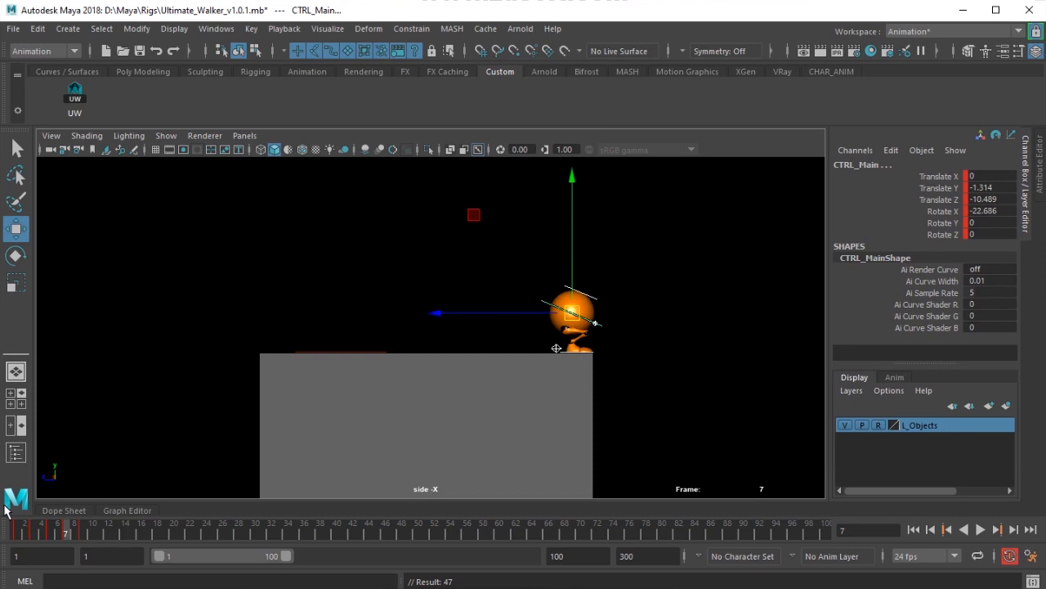
key("comma")
key("comma")
key("comma")
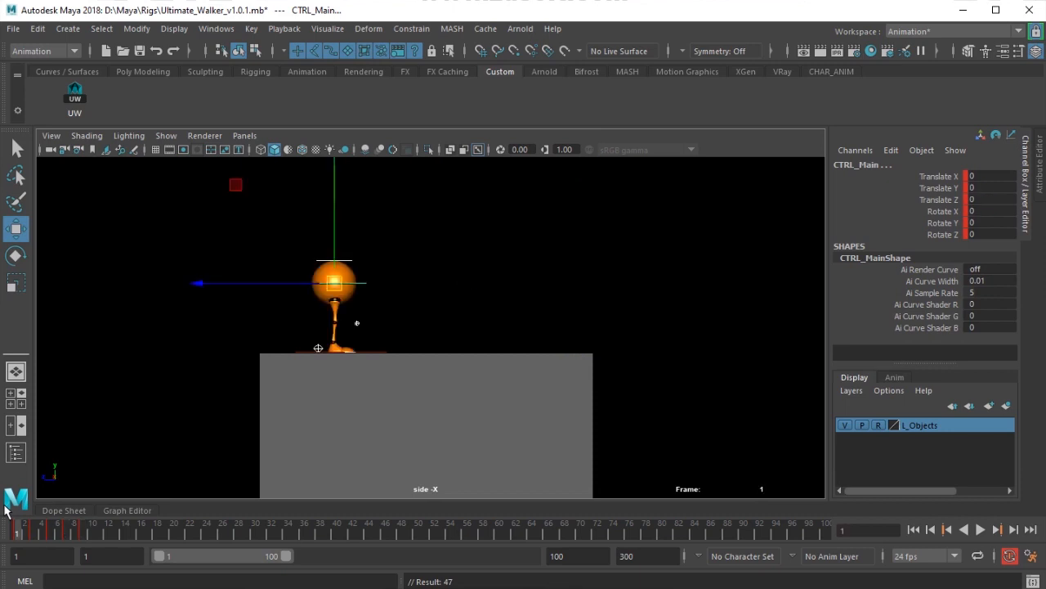
key("period")
key("period")
key("period")
key("period")
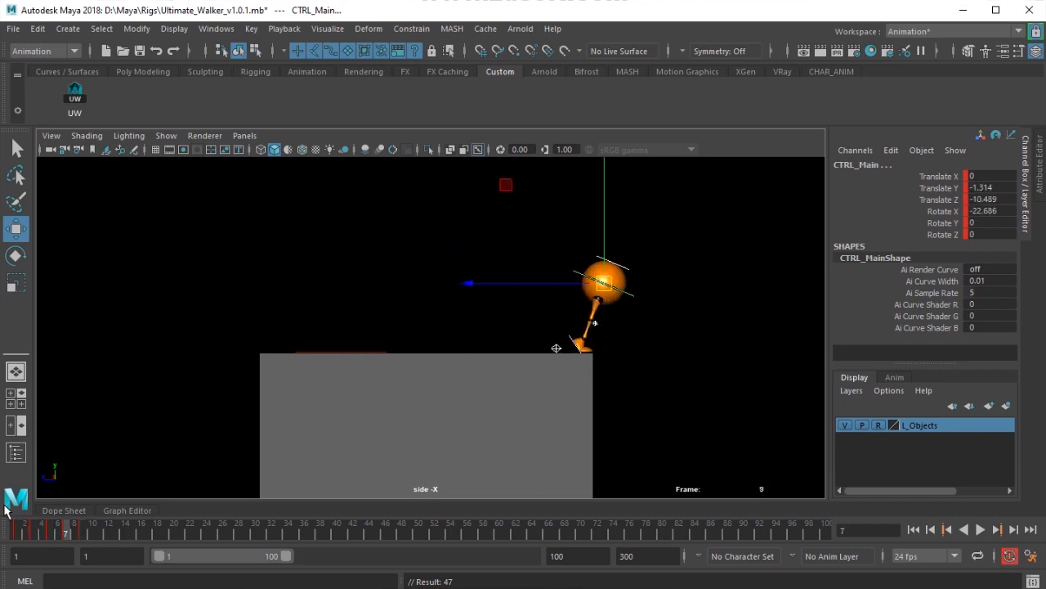
key("period")
key("period")
key("period")
key("period")
key("period")
key("period")
key("period")
key("period")
key("period")
key("period")
key("period")
key("period")
key("period")
key("period")
key("period")
key("period")
key("period")
key("period")
key("period")
key("period")
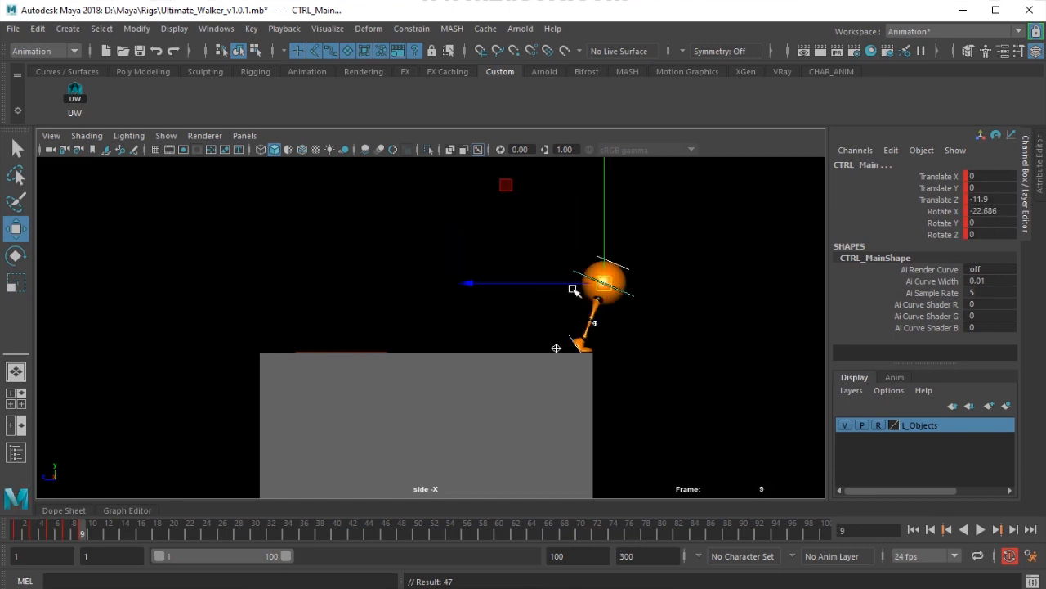
On frame 11, move the body, heel and knee controls together into the gap, with CTRL_Main at about 4.43 in Translate Y and -19.55 in Translate Z.
scroll(508, 394, "down", 3)
middle_click_drag(507, 394, 373, 399, "alt")
left_click_drag(88, 531, 103, 542)
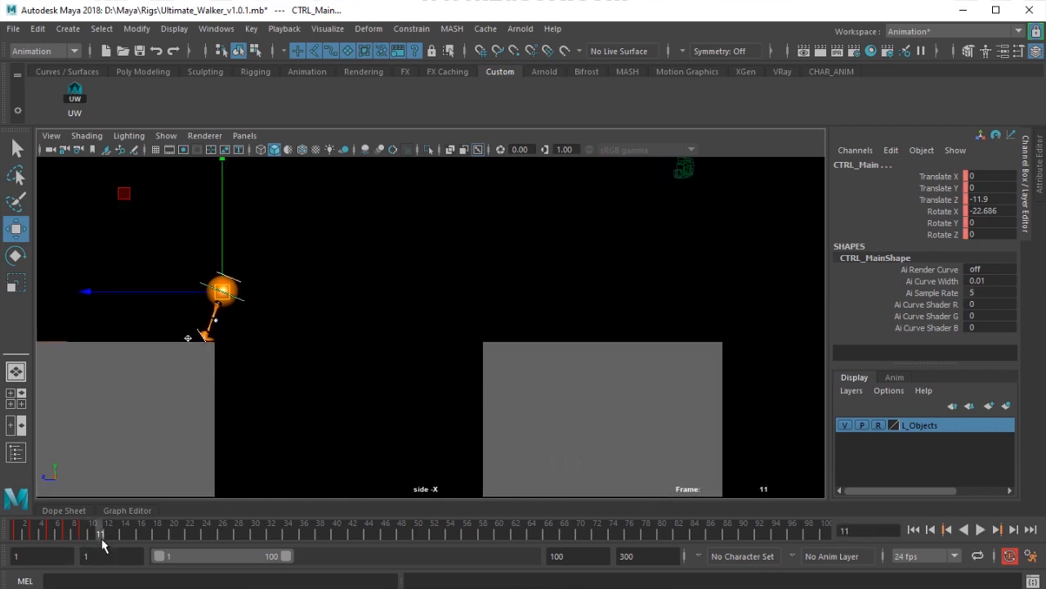
left_click(185, 338)
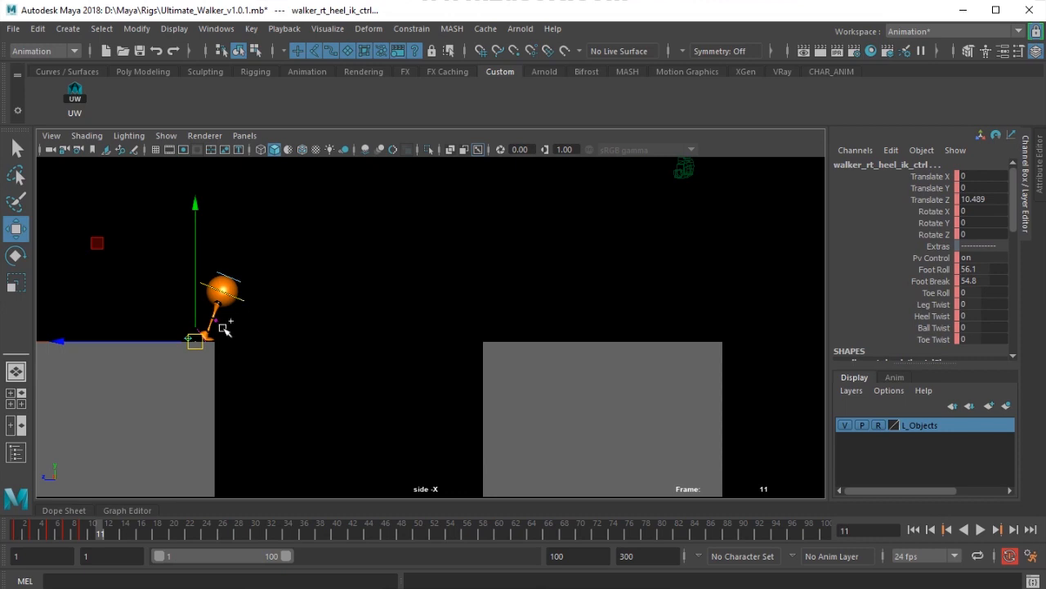
left_click(215, 318)
left_click(239, 296)
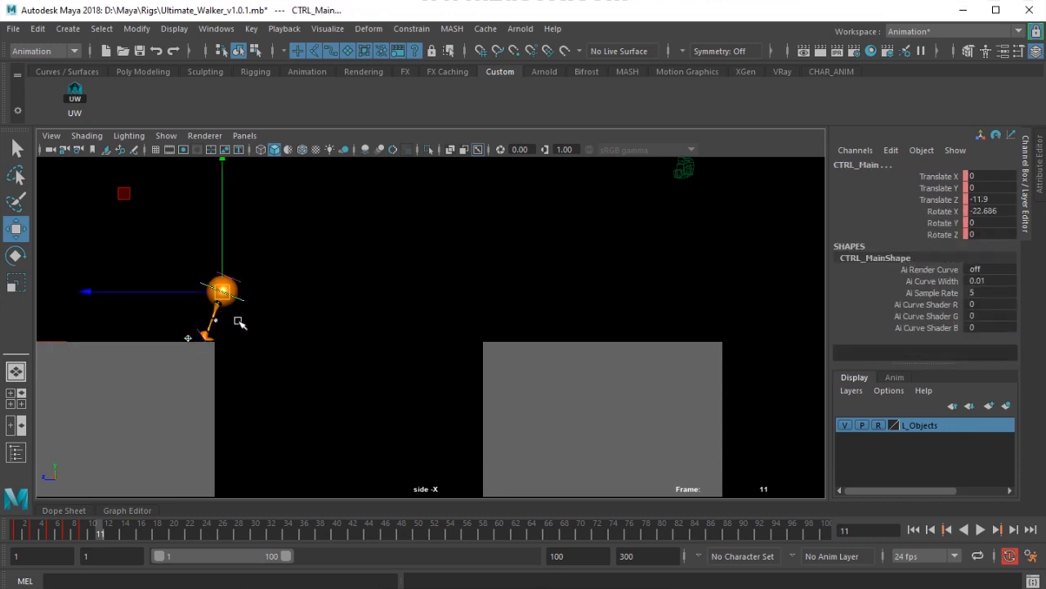
left_click_drag(239, 297, 327, 237)
left_click_drag(286, 275, 313, 266)
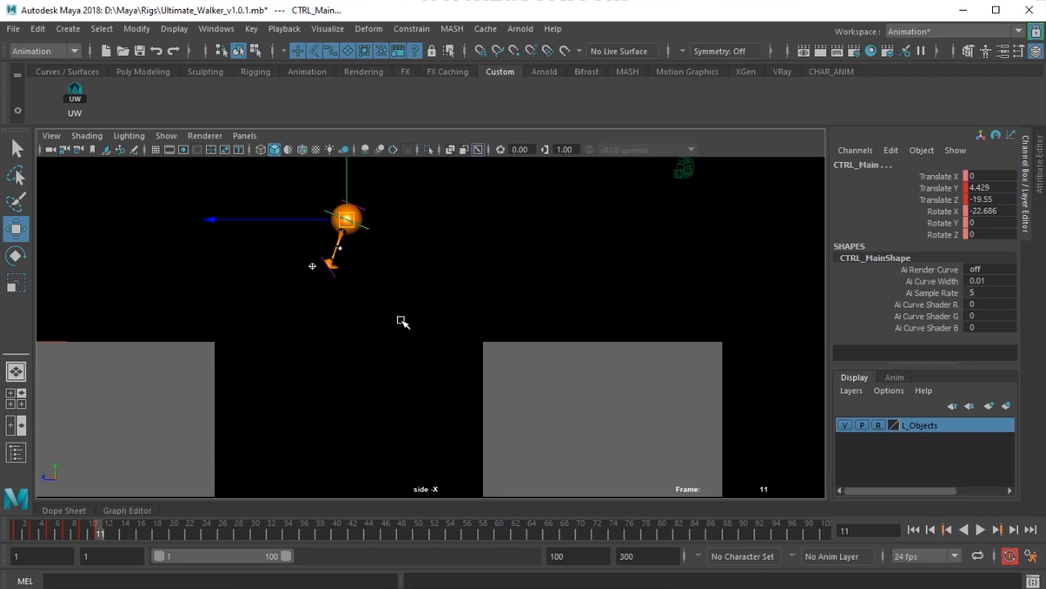
Move the right heel control forward and up on frame 11, to about 4.9 in Translate Y and 19.76 in Translate Z.
left_click(401, 320)
middle_click_drag(383, 306, 525, 426, "alt")
scroll(483, 376, "up", 5)
middle_click_drag(483, 376, 395, 298, "alt")
scroll(376, 367, "up", 3)
left_click(352, 374)
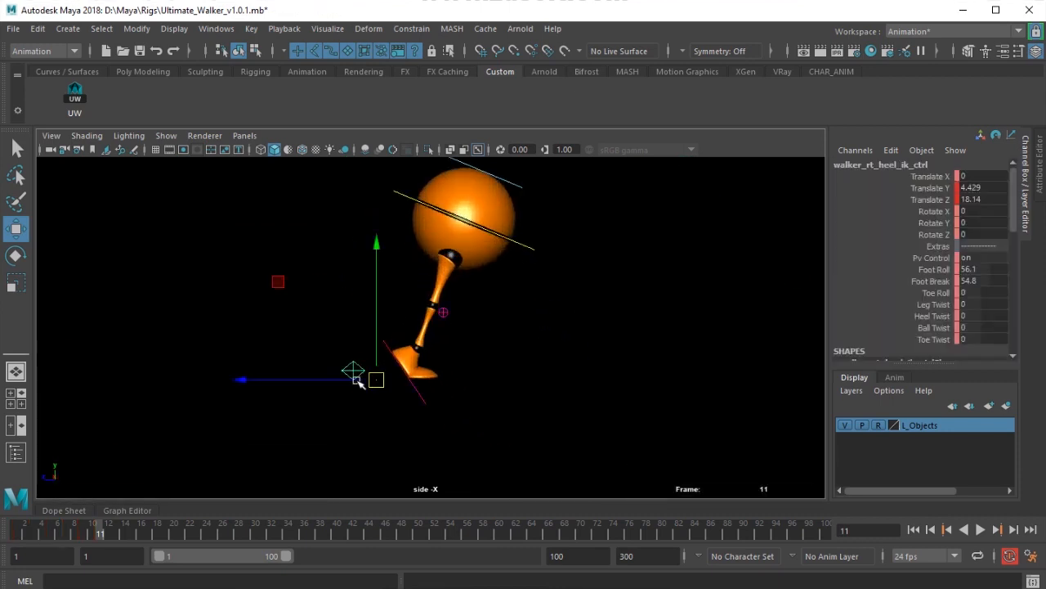
left_click_drag(364, 378, 445, 361)
key("ctrl+z")
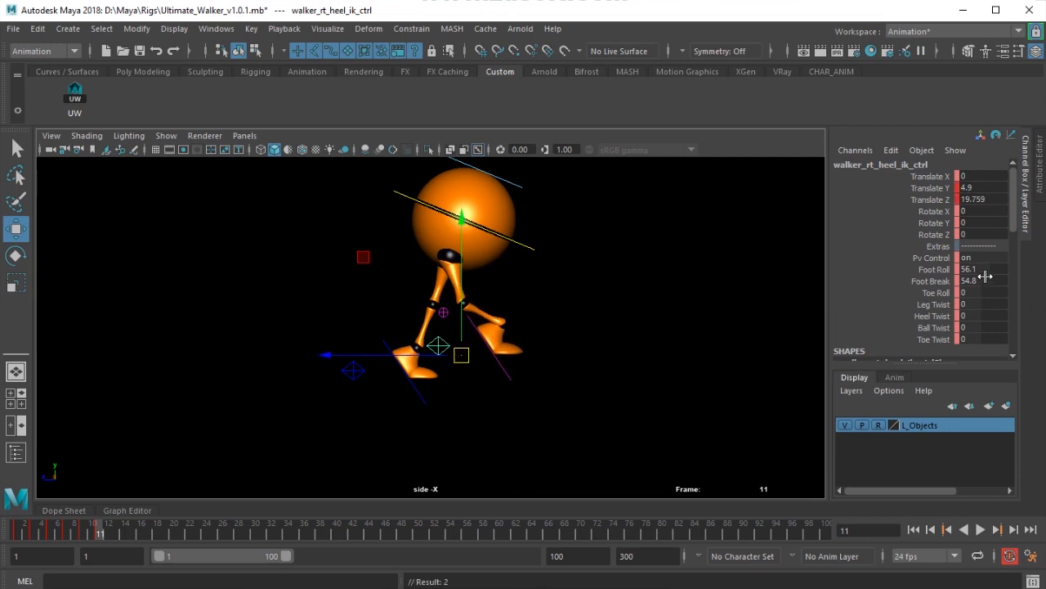
Set the right heel's Foot Roll and Foot Break to 0, and move the right foot and its knee control forward ahead of the body.
left_click_drag(985, 269, 985, 281)
type("0")
key("Return")
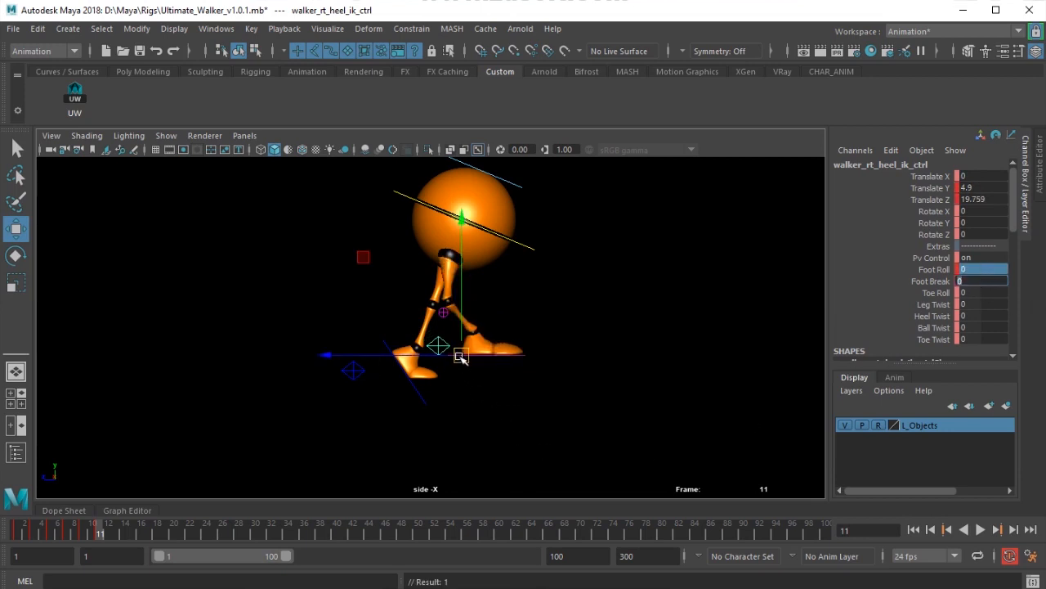
left_click_drag(461, 357, 486, 343)
left_click_drag(448, 312, 583, 280)
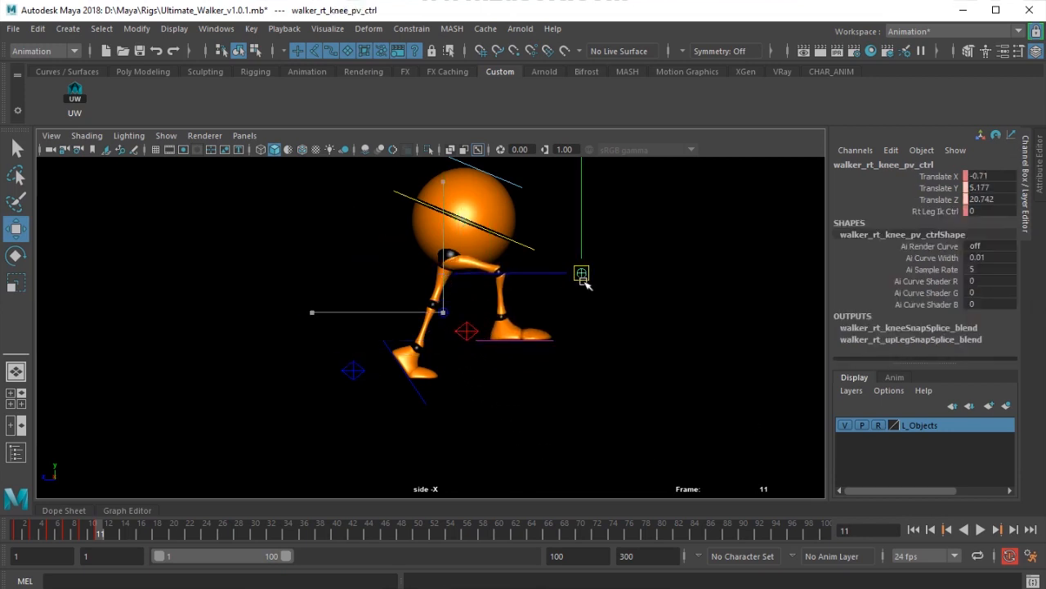
Move the left heel control back to about 5.86 in Translate Y and 17.35 in Translate Z, with Foot Roll and Foot Break at 0.
left_click(353, 374)
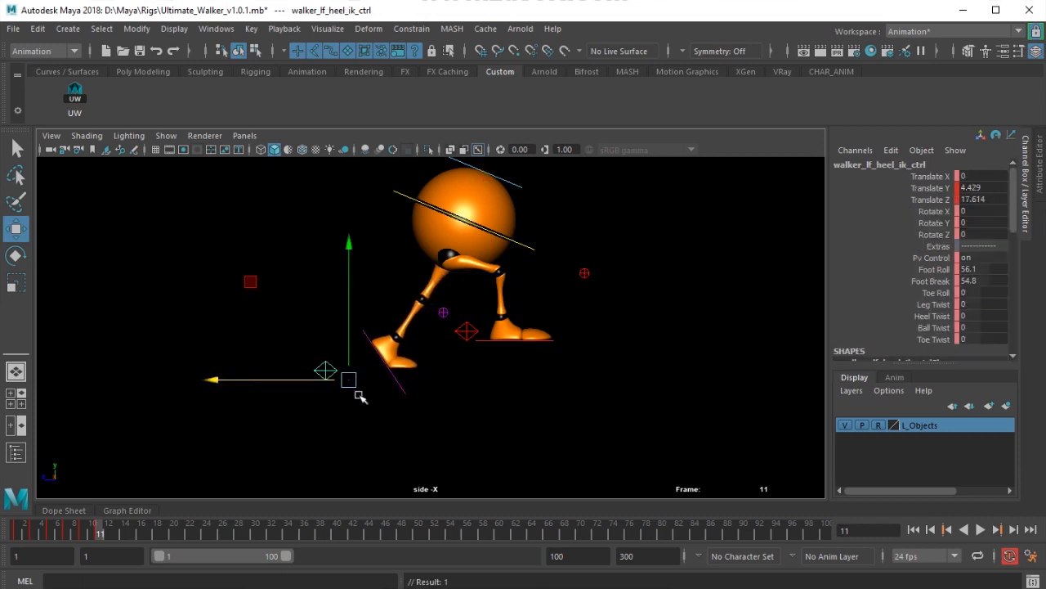
left_click_drag(374, 381, 335, 304)
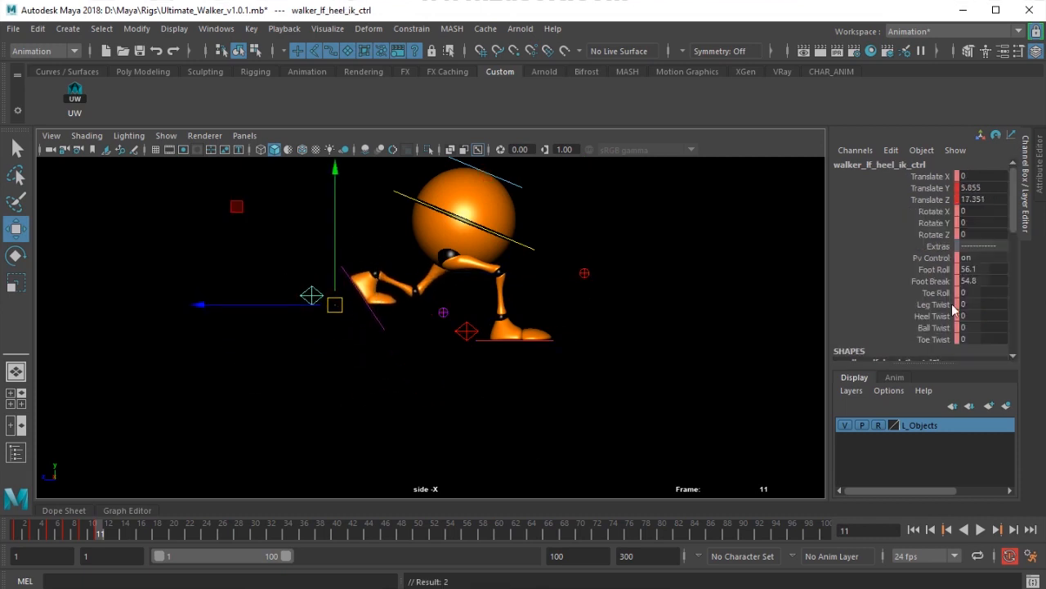
left_click(981, 269)
type("0")
key("Tab")
type("0")
Rotate the left heel control to about 96 in Rotate X so the trailing toes point down, and reposition it behind the body.
left_click_drag(334, 305, 354, 290)
key("e")
left_click_drag(439, 311, 343, 416)
key("w")
left_click_drag(354, 288, 349, 268)
Move the right heel control slightly forward and rotate it to about -24.3 in Rotate X so the leading toes lift.
left_click(471, 333)
left_click_drag(486, 343, 509, 334)
key("e")
left_click_drag(480, 290, 441, 224)
Tilt CTRL_Main back to about 10.8 in Rotate X and move it to about 4.39 in Translate Y and -19.18 in Translate Z.
left_click(389, 211)
left_click(395, 189)
left_click_drag(366, 309, 442, 327)
key("w")
left_click_drag(465, 222, 449, 226)
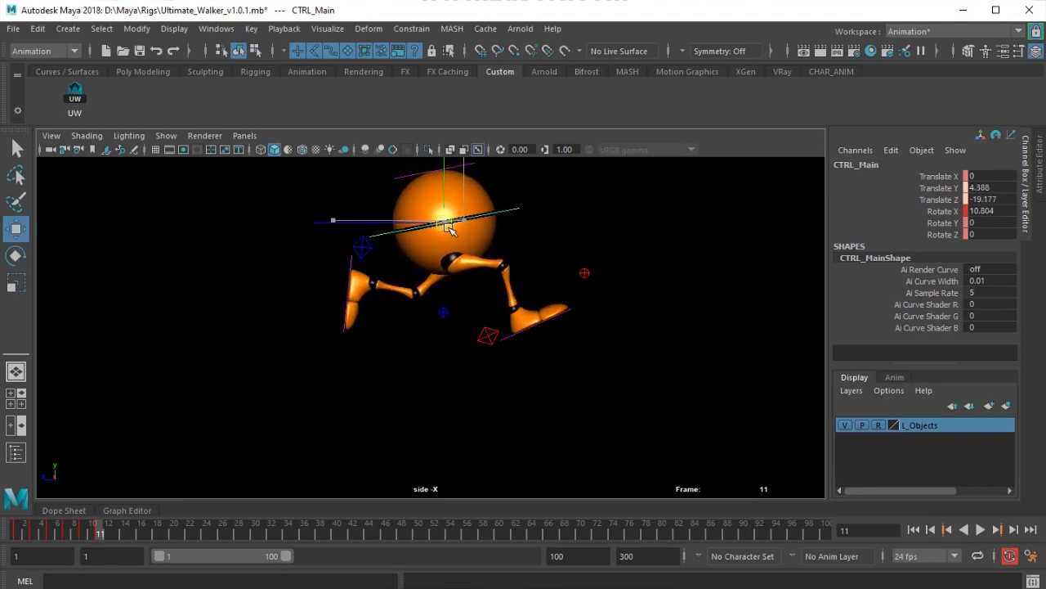
Nudge the left heel control back and the right heel control forward to widen the mid-air stride.
left_click(365, 276)
left_click_drag(354, 271, 344, 276)
left_click(489, 341)
left_click_drag(504, 343, 524, 337)
Twist CTRL_Main to about 14.7 in Rotate X, 10.9 in Rotate Y and 2.8 in Rotate Z, and key the whole UW set on frame 11.
scroll(494, 372, "down", 6)
middle_click_drag(528, 414, 518, 334, "alt")
scroll(444, 344, "down", 1)
scroll(443, 343, "down", 1)
left_click(453, 188)
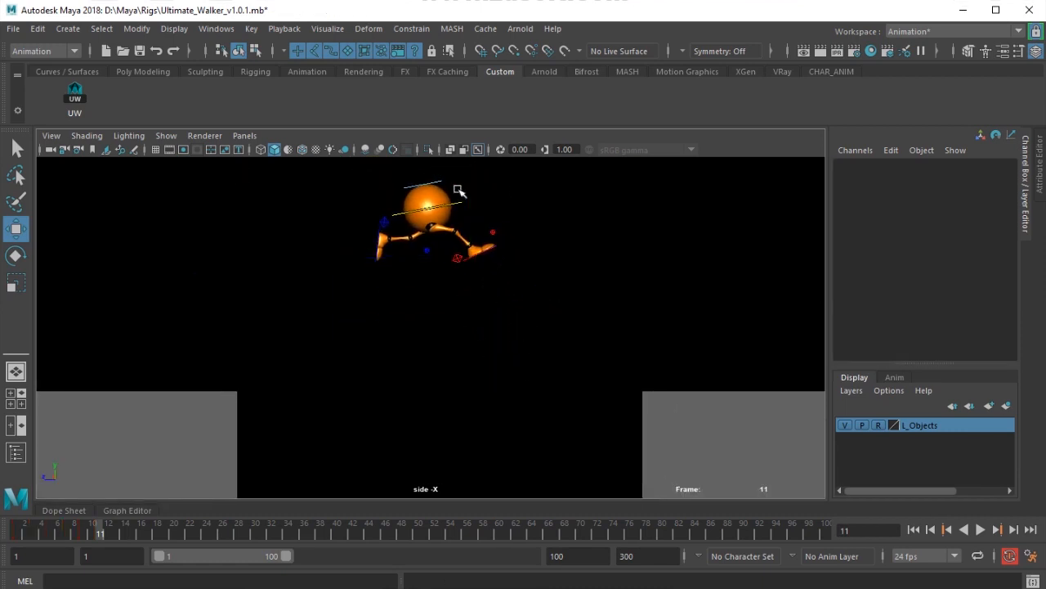
left_click(459, 203)
key("e")
left_click_drag(521, 305, 487, 196)
left_click(74, 91)
Step back and forth through the keyed poses from frame 1 to frame 11 to check the jump's timing.
middle_click_drag(215, 418, 326, 434, "alt")
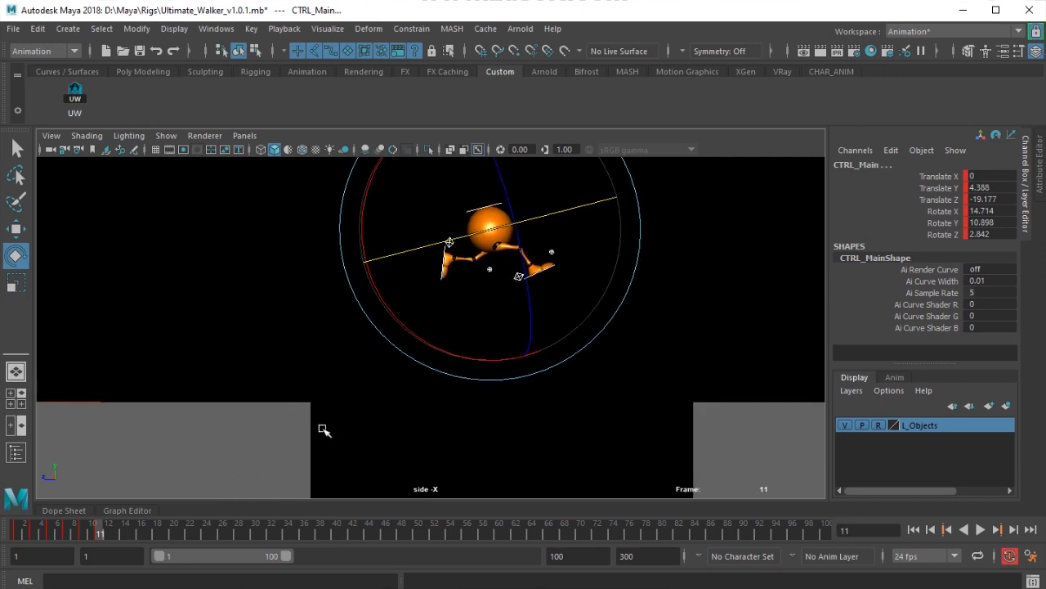
left_click(19, 532)
middle_click_drag(375, 358, 427, 358, "alt")
key("q")
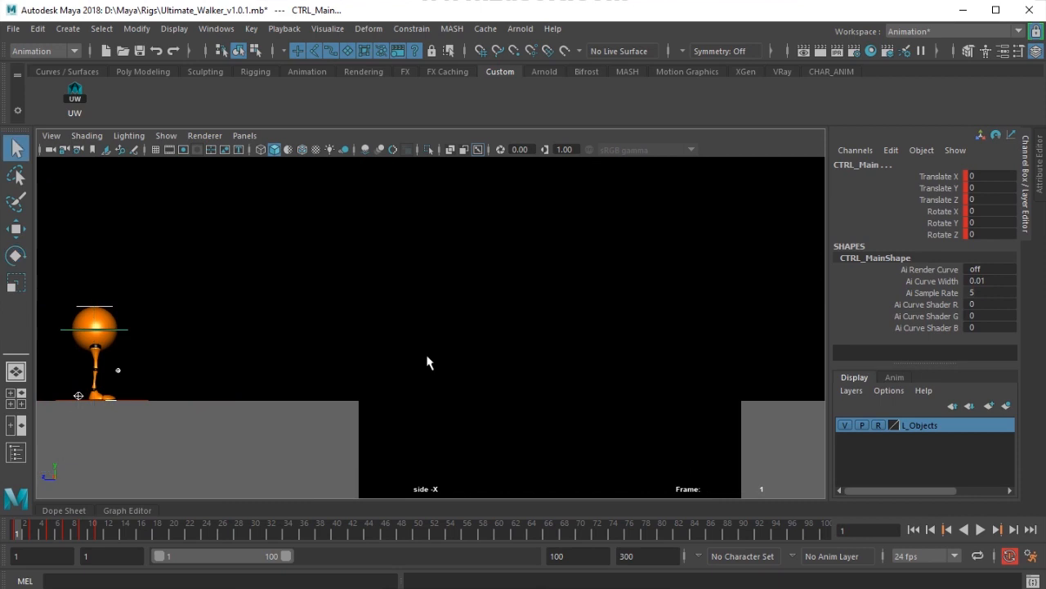
key("period")
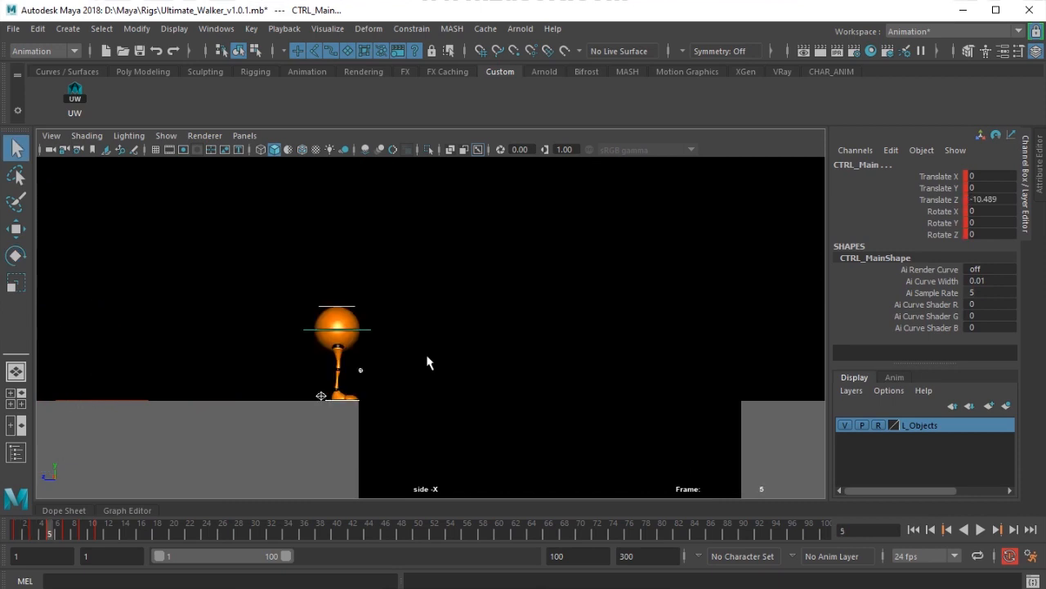
key("comma")
key("comma")
key("period")
key("period")
key("period")
key("period")
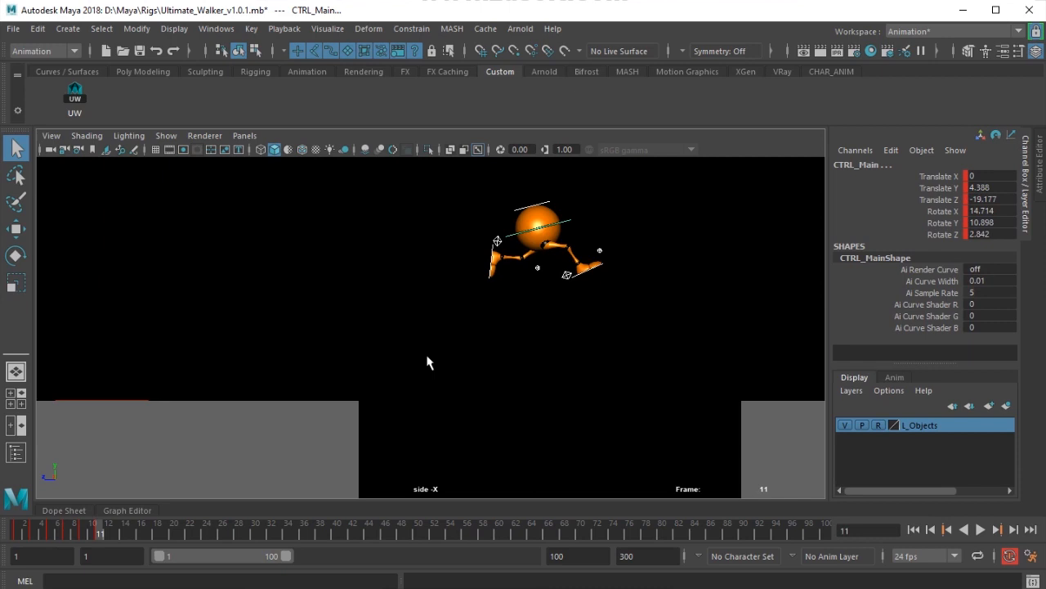
On frame 13, move the body, heel and knee controls together over the next block, with CTRL_Main at about -0.16 in Translate Y and -28.46 in Translate Z.
middle_click_drag(537, 332, 402, 345, "alt")
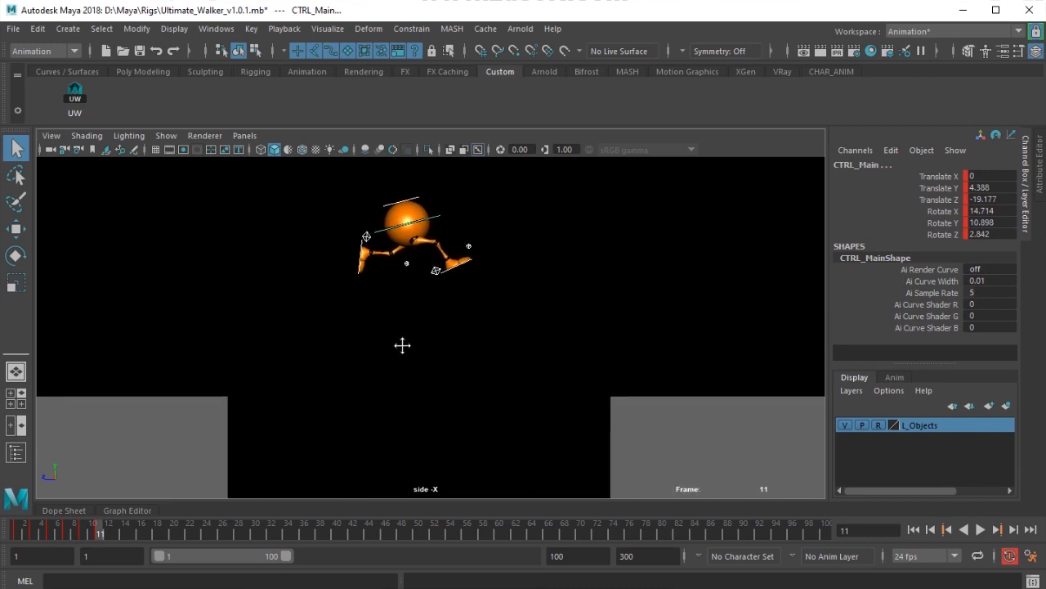
left_click_drag(106, 531, 118, 532)
middle_click_drag(454, 402, 397, 387, "alt")
right_click_drag(397, 386, 394, 400, "alt")
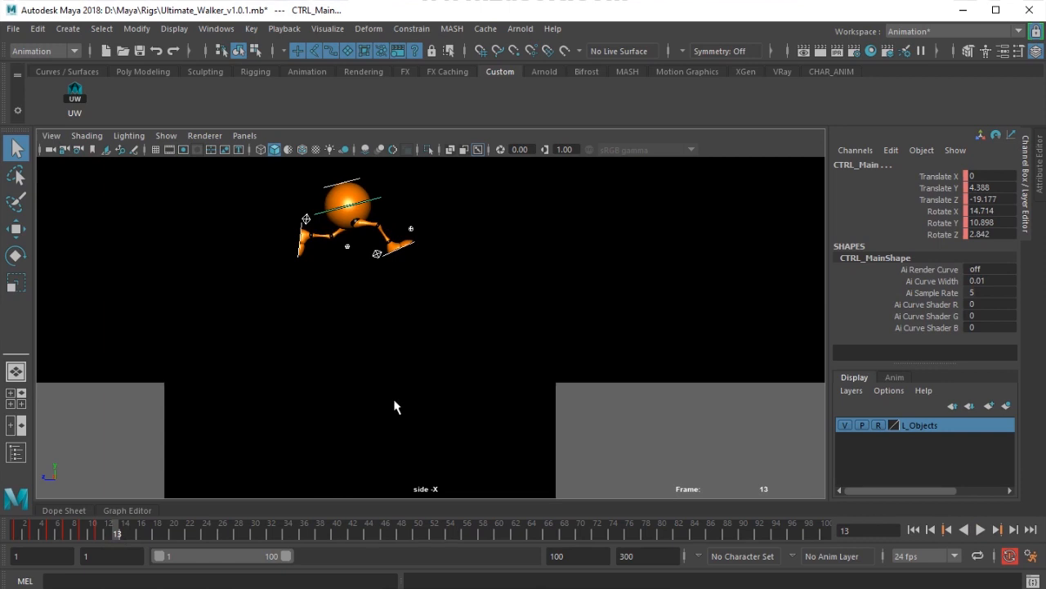
left_click(376, 256)
left_click(308, 220)
left_click(410, 229, "shift")
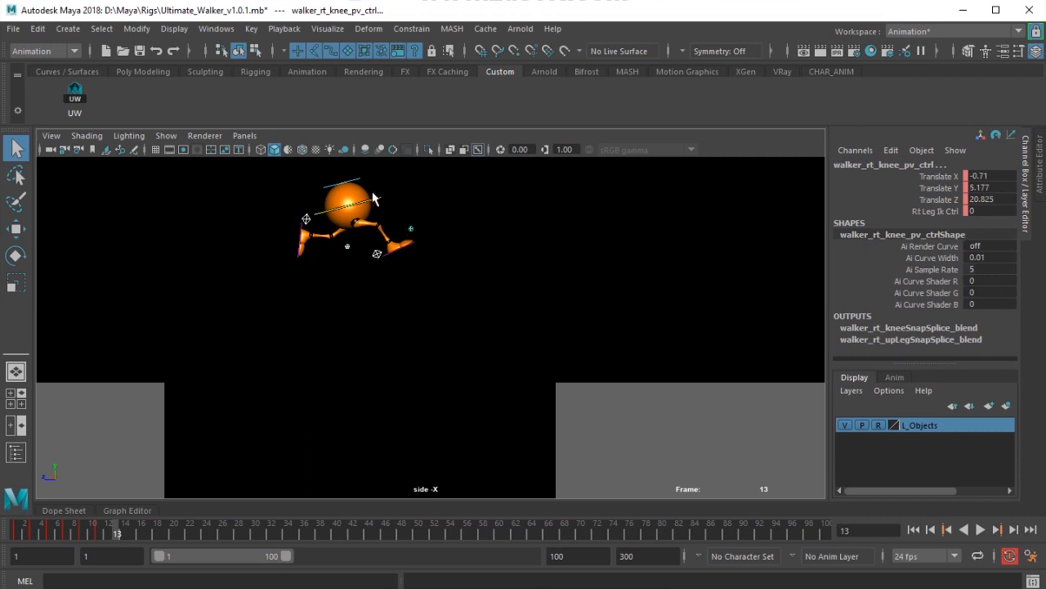
left_click(373, 197, "shift")
key("w")
left_click_drag(349, 207, 569, 318)
middle_click_drag(567, 353, 485, 298, "alt")
right_click_drag(484, 299, 566, 336, "alt")
middle_click_drag(567, 336, 529, 340, "alt")
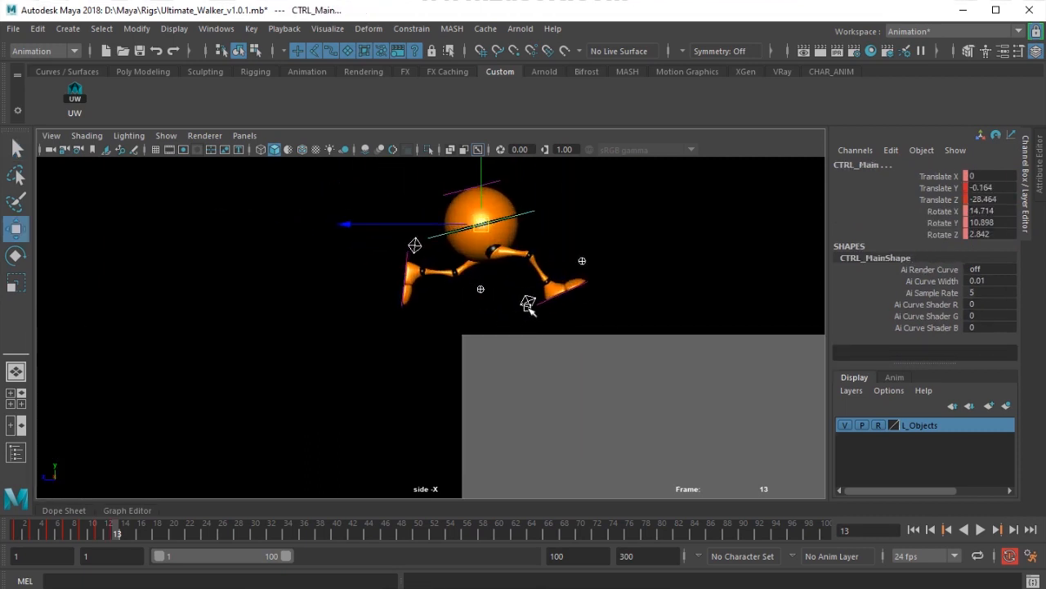
Set the right heel control's Translate Y and Rotate X to 0 so the foot lands flat.
left_click(528, 302)
double_click(983, 187)
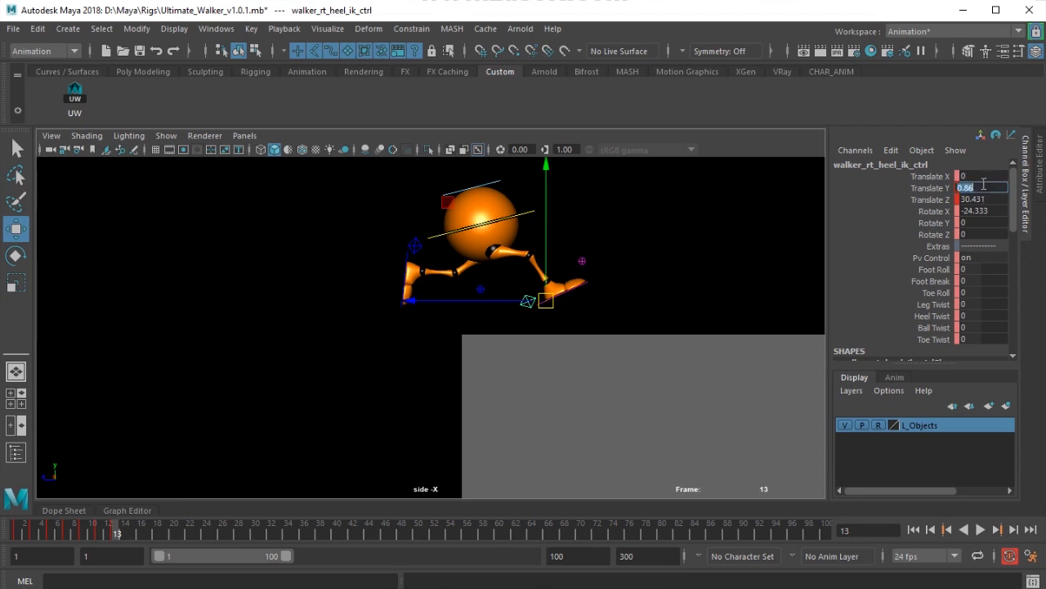
type("0")
key("Return")
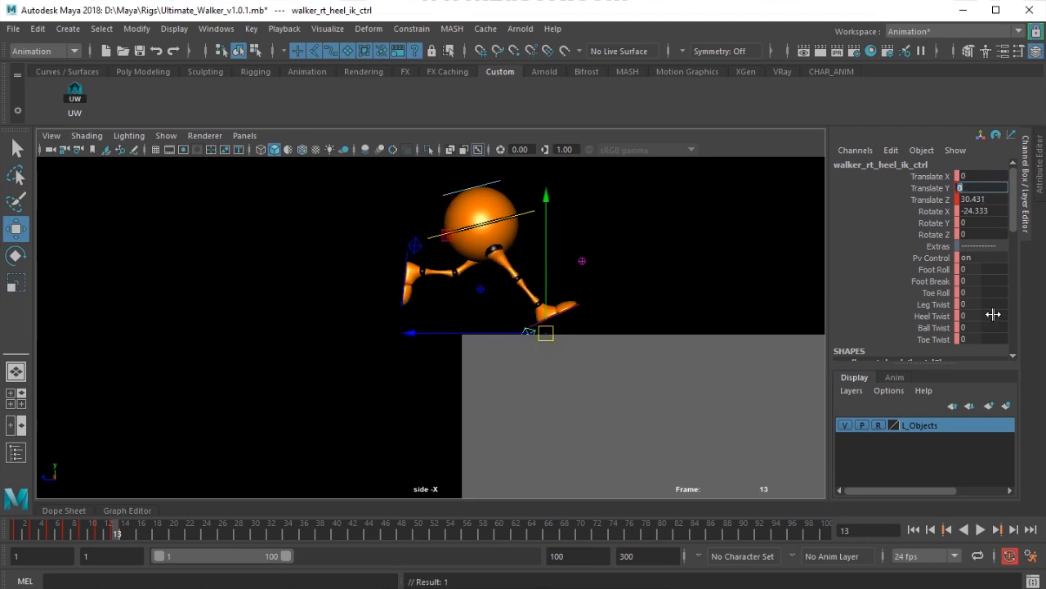
left_click(992, 212)
type("0")
key("Return")
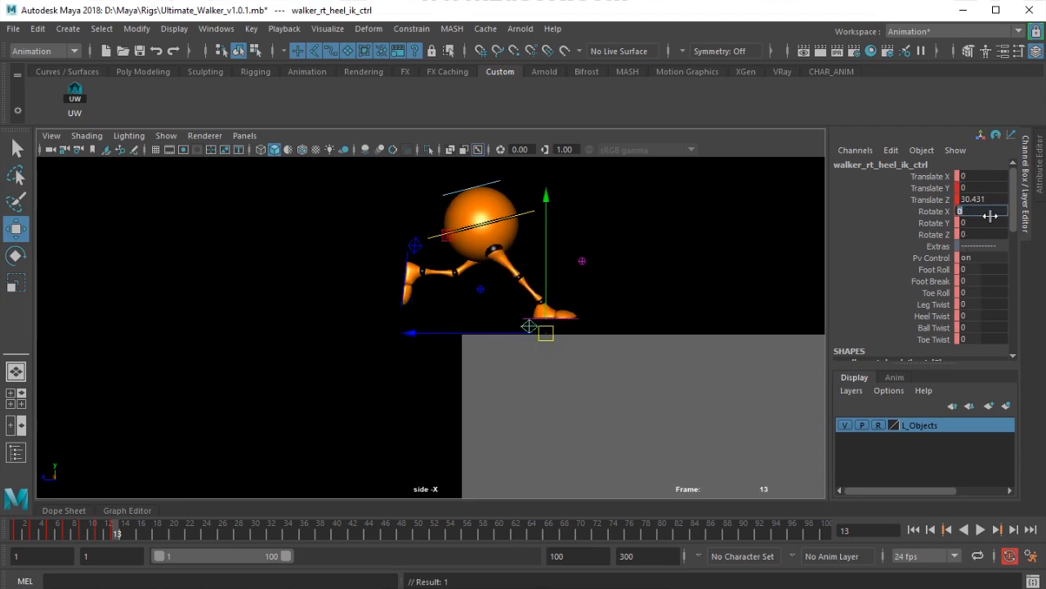
Set the left heel control's Translate Y and Rotate X to 0 and move it forward to about 28.77 in Translate Z.
left_click(461, 273)
left_click(983, 188)
type("0")
key("Return")
left_click(982, 211)
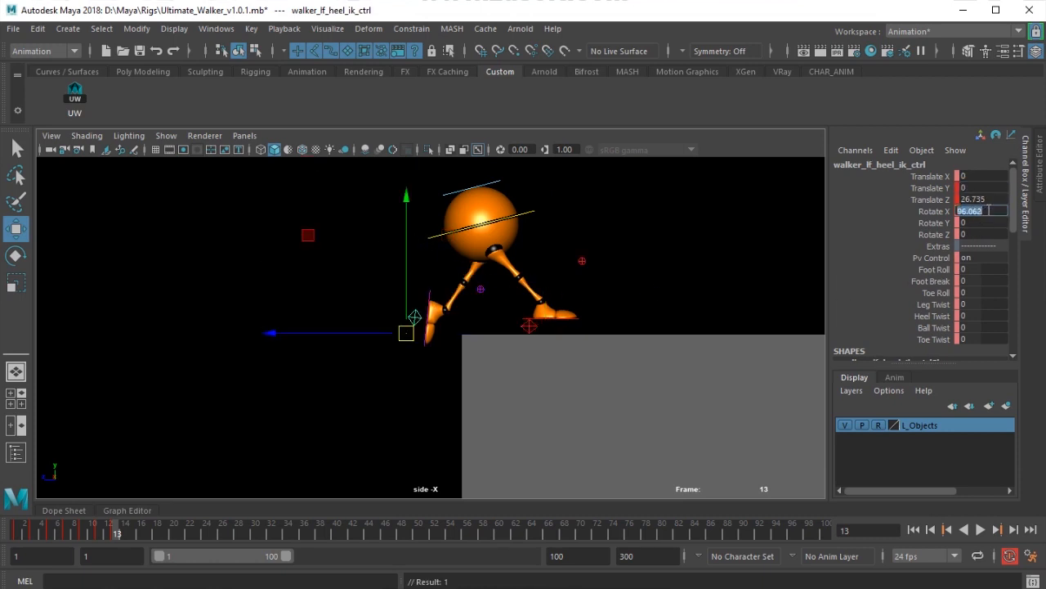
type("0")
key("Return")
left_click_drag(315, 333, 394, 330)
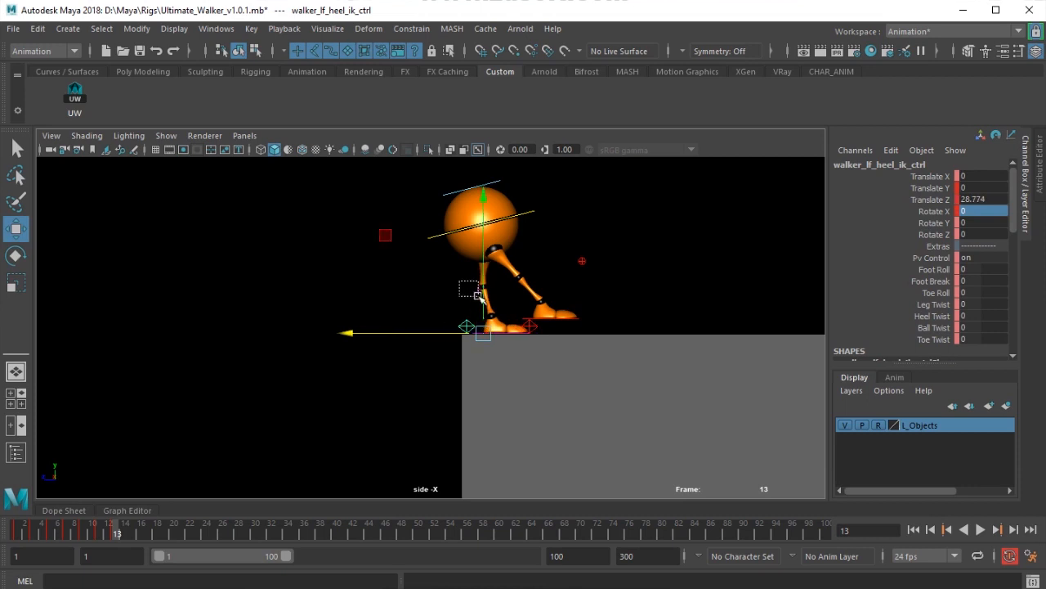
Move the left knee control forward in front of the left leg, close to the right knee control.
left_click_drag(478, 296, 482, 299)
left_click_drag(394, 291, 469, 292)
left_click_drag(570, 239, 601, 274)
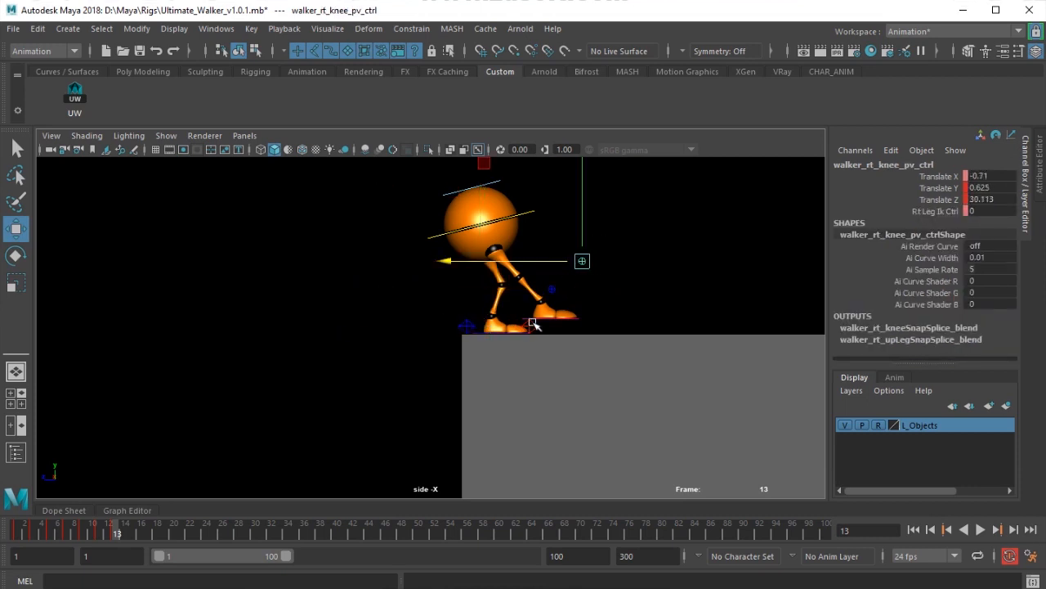
left_click(530, 327)
Set CTRL_Main's Rotate X, Y and Z to 0 and lower the body over the feet to about -0.41 in Translate Y.
left_click(492, 228)
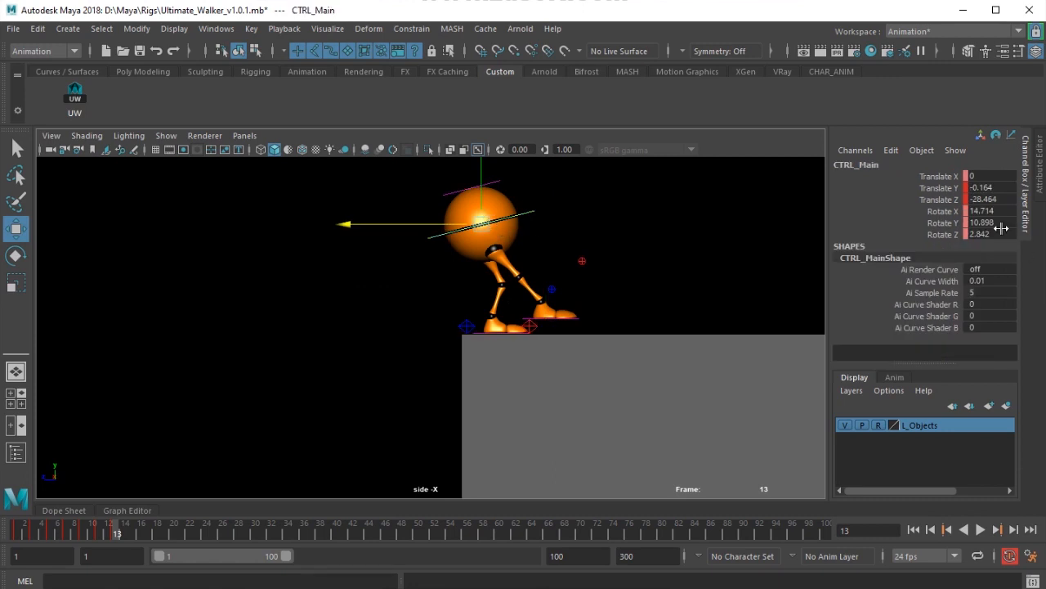
left_click_drag(1008, 233, 991, 211)
type("0")
key("Return")
left_click_drag(366, 230, 402, 227)
left_click_drag(518, 188, 520, 197)
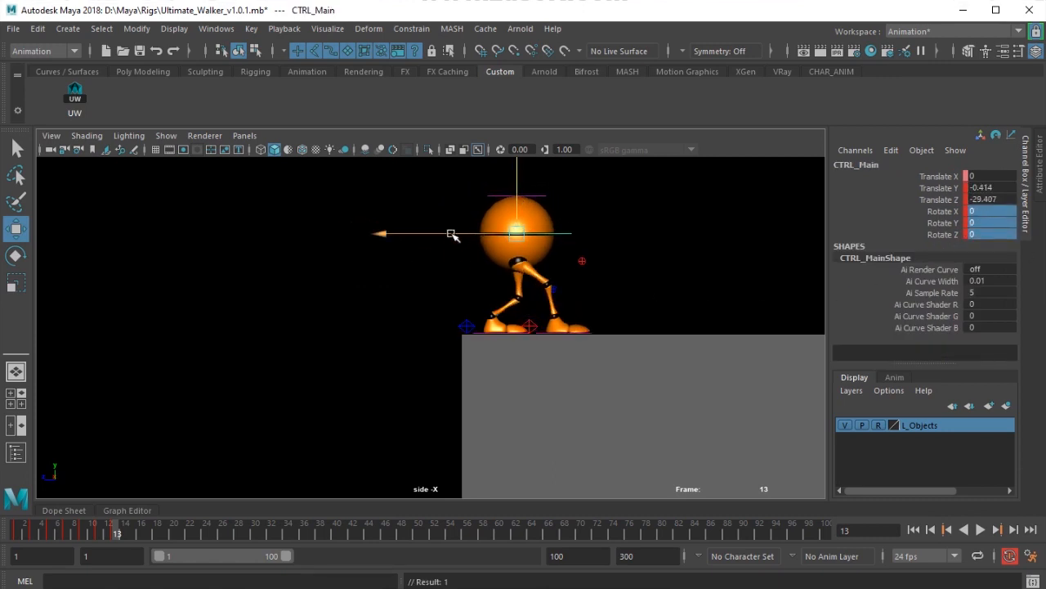
left_click_drag(450, 234, 432, 235)
Set Translate Z to 28 on the left and right heel controls.
left_click(523, 327)
left_click(466, 326)
double_click(986, 201)
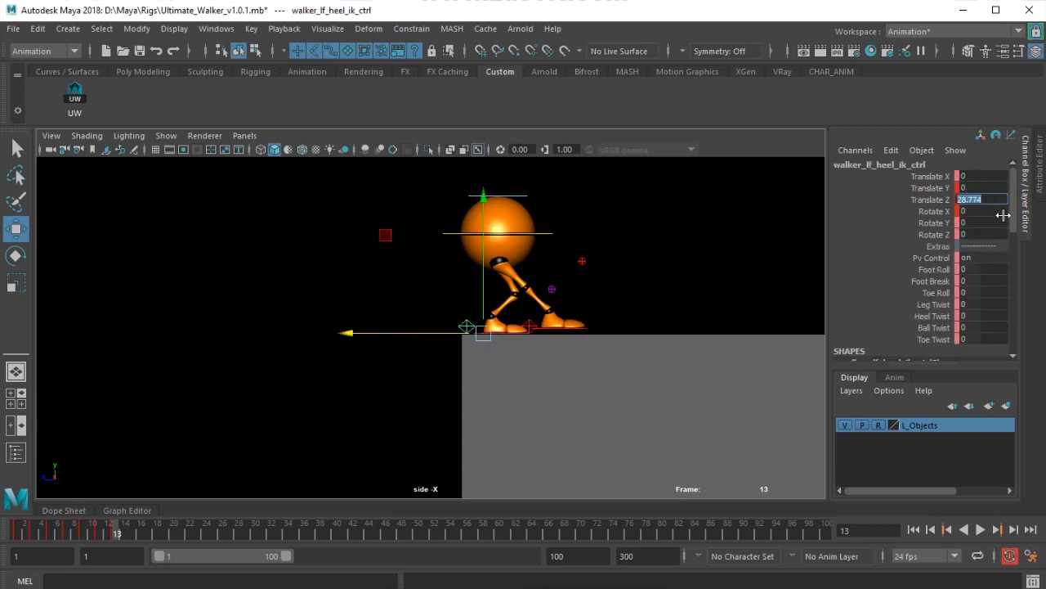
key("Return")
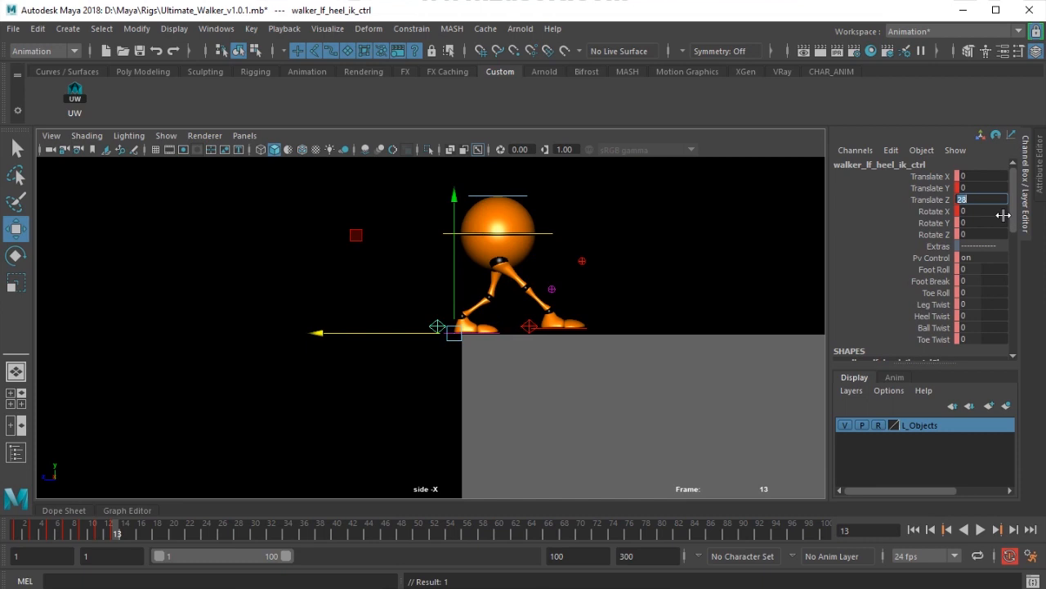
left_click(526, 317)
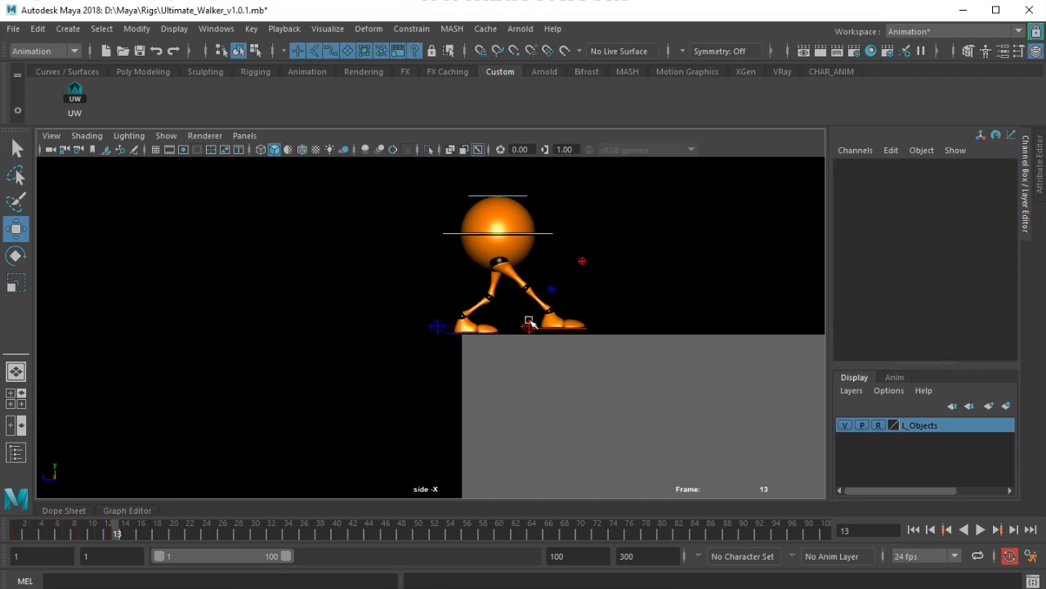
left_click(530, 324)
double_click(994, 199)
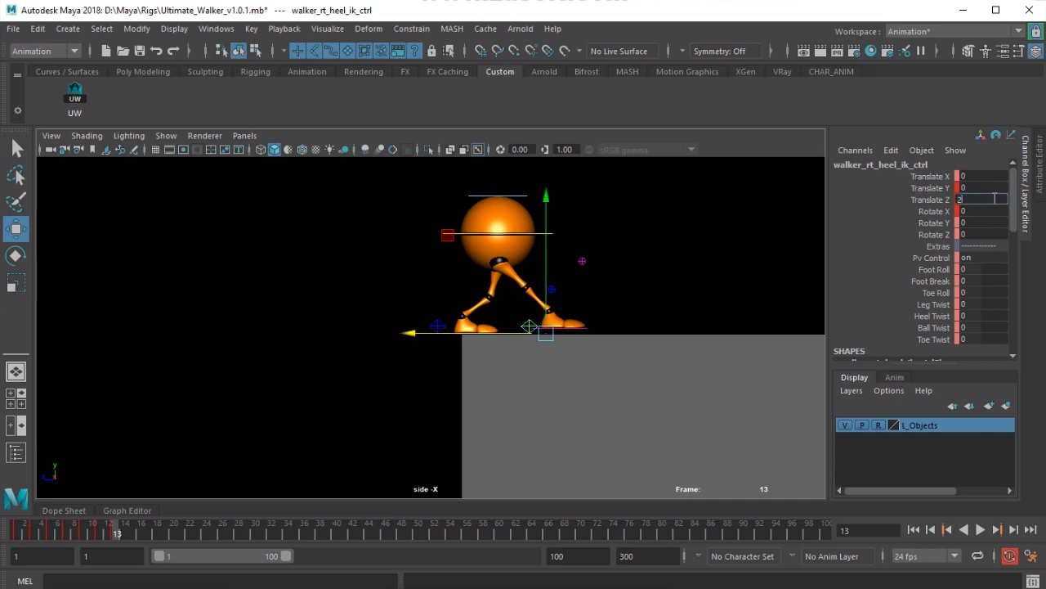
type("28")
key("Return")
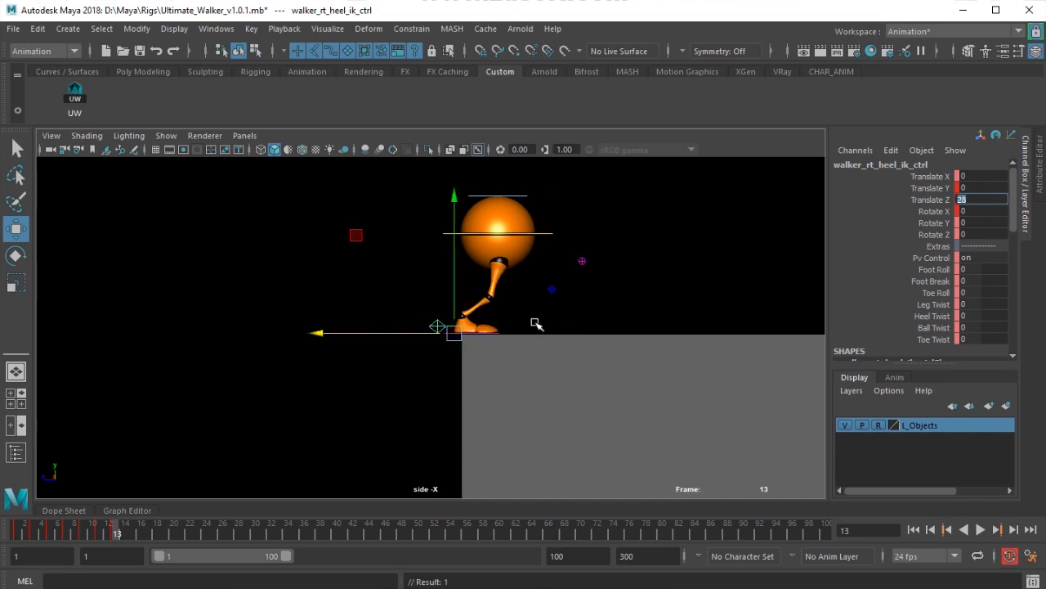
Move CTRL_Main back behind the feet to about -26.96 in Translate Z and tilt it to about 33 in Rotate X.
left_click(531, 233)
left_click_drag(498, 234, 424, 227)
key("e")
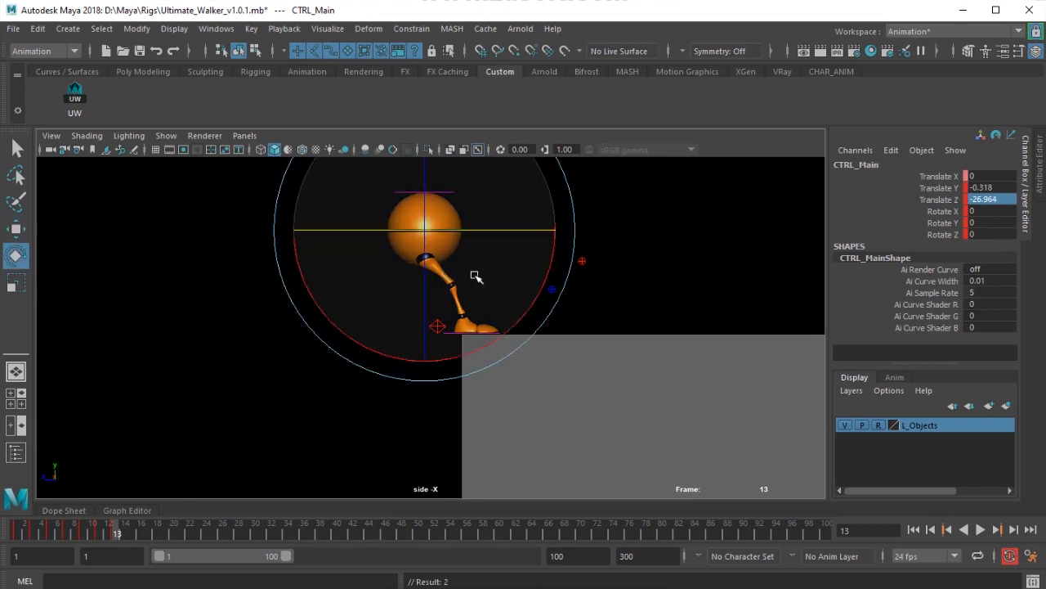
left_click_drag(542, 273, 528, 205)
key("w")
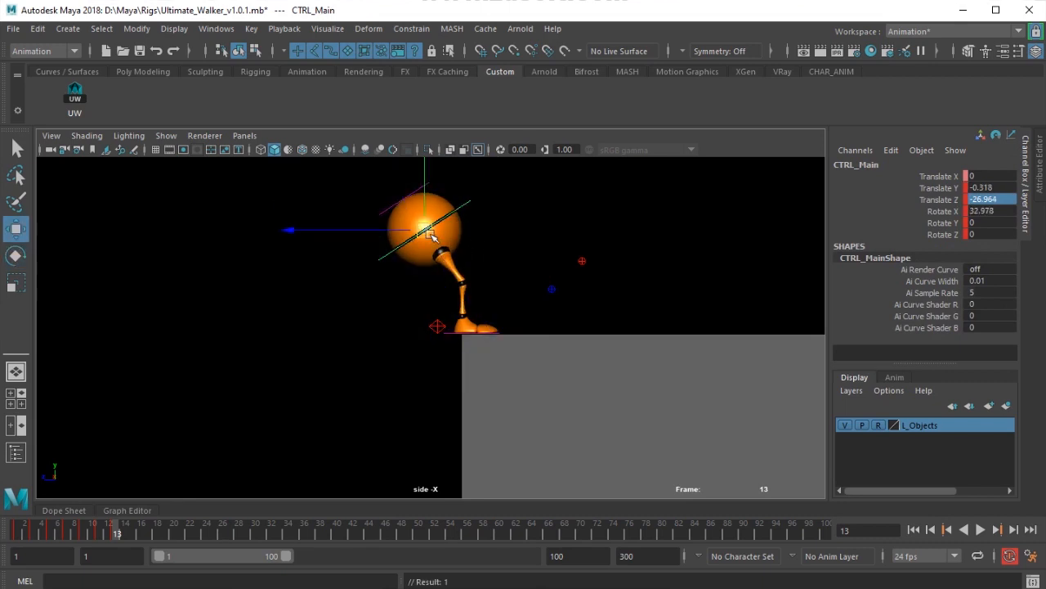
Move the knee controls back together, just in front of the bent knees.
left_click(550, 293)
left_click_drag(542, 289, 515, 274)
right_click_drag(573, 319, 287, 334, "alt")
middle_click_drag(287, 334, 423, 336, "alt")
right_click_drag(423, 336, 339, 341, "alt")
right_click_drag(461, 366, 608, 362, "alt")
middle_click_drag(608, 362, 465, 374, "alt")
right_click_drag(464, 374, 509, 375, "alt")
Set Translate Z to 29 on both heel controls together to plant the feet farther onto the block.
left_click_drag(509, 340, 510, 341)
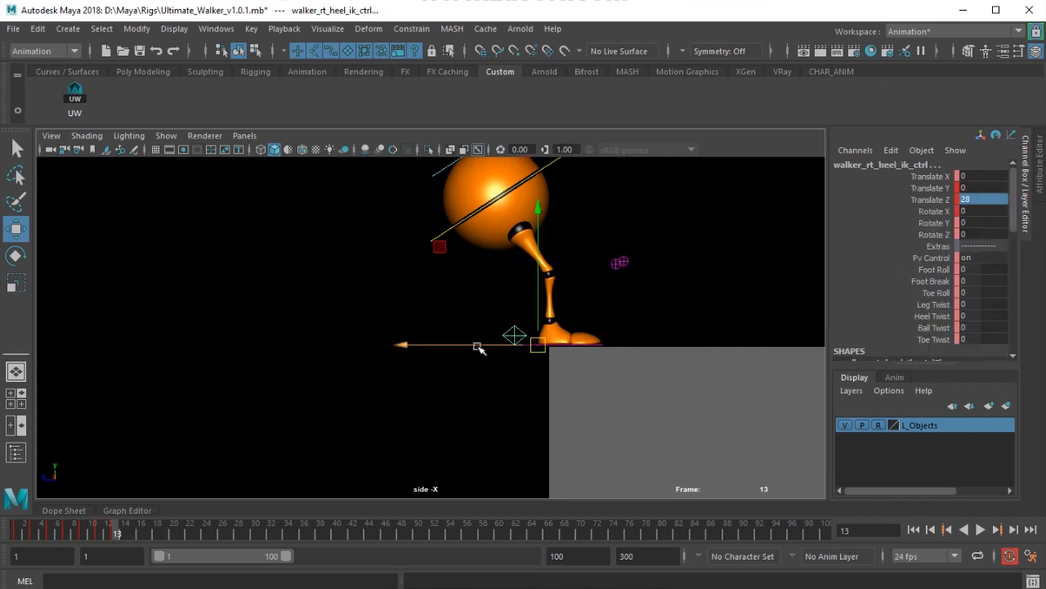
left_click(981, 203)
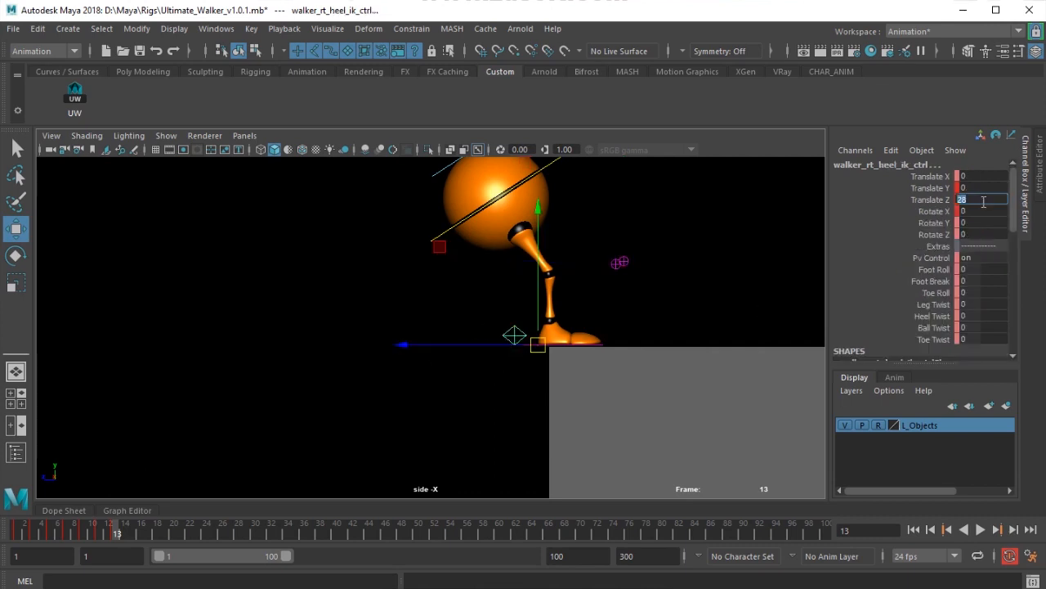
key("Return")
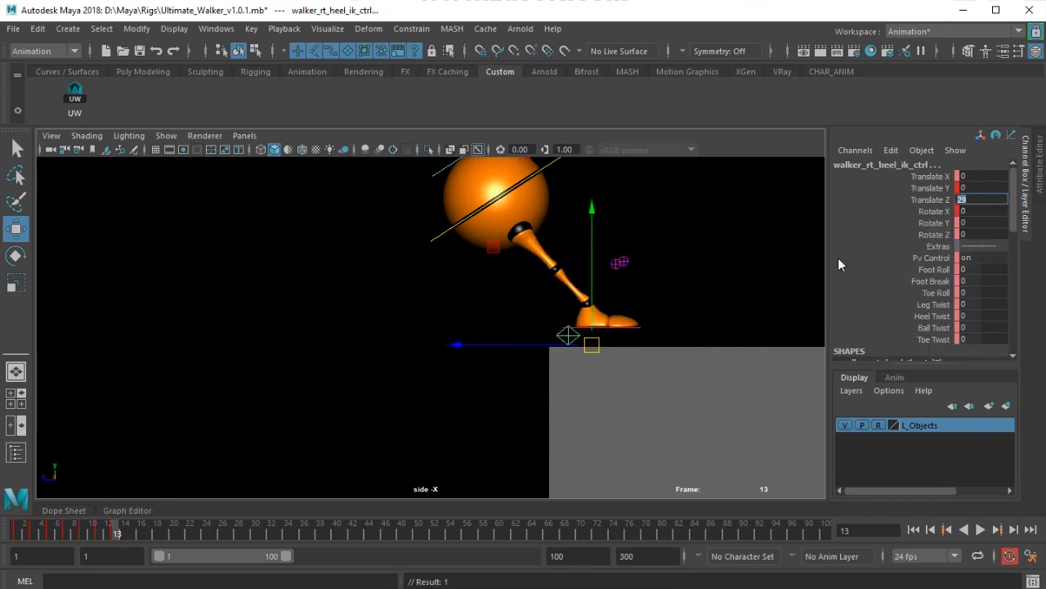
Move CTRL_Main forward and down over the feet and set Translate Z to 28.5 on both heel controls.
left_click(558, 174)
left_click_drag(494, 201, 531, 223)
left_click_drag(549, 316, 581, 343)
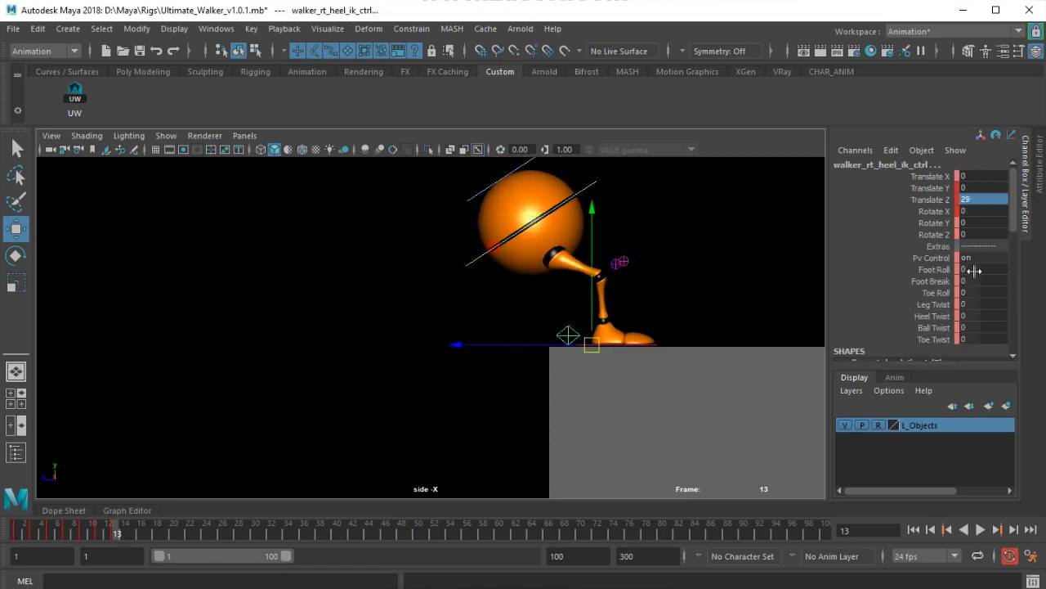
double_click(975, 197)
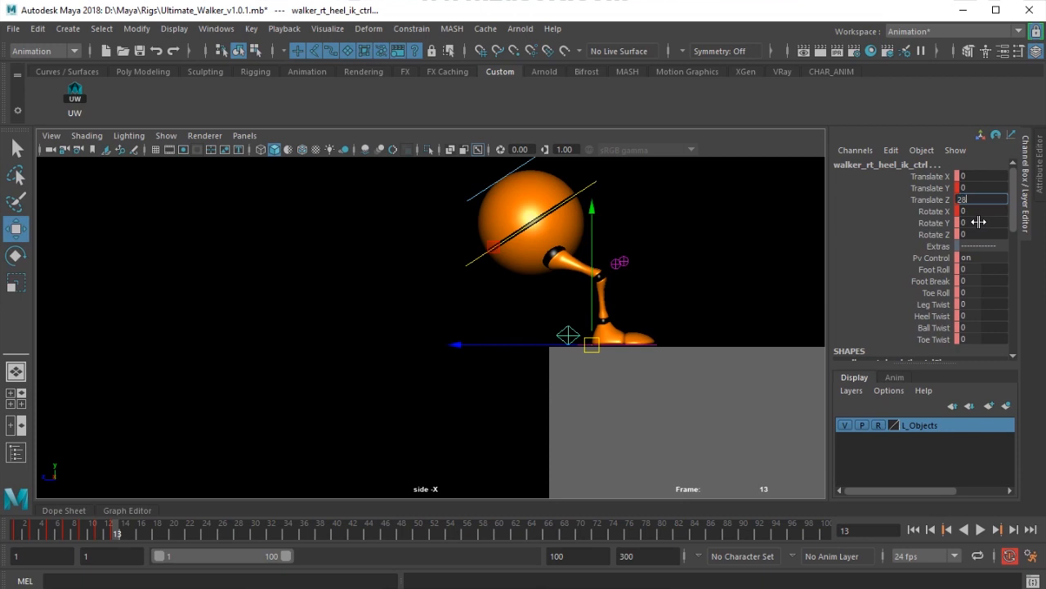
key("Return")
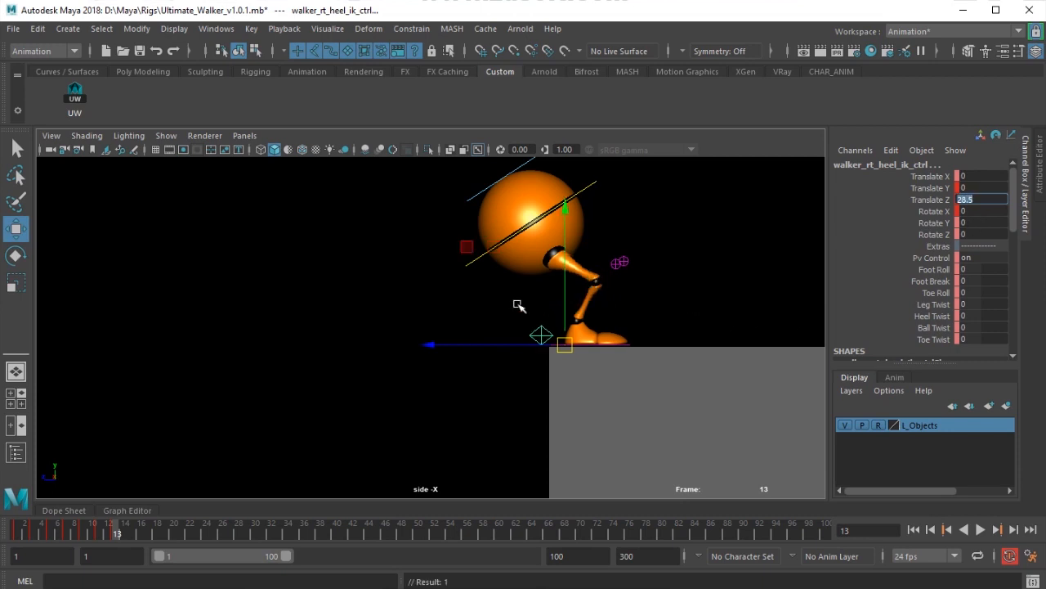
Adjust Foot Roll on both heel controls to lift the toes so the feet land on their heels.
left_click_drag(515, 307, 543, 338)
left_click(935, 269)
mouse_move(523, 323)
middle_mouse_down()
mouse_move(475, 318)
mouse_move(514, 333)
middle_mouse_up()
Move CTRL_Main back behind the feet to about -27.06 in Translate Z and -0.26 in Translate Y.
left_click(572, 200)
key("w")
middle_click_drag(520, 272, 442, 304, "alt")
left_click_drag(439, 279, 410, 249)
mouse_move(515, 307)
left_mouse_down()
mouse_move(545, 330)
mouse_move(501, 317)
left_mouse_up()
Select the whole UW control set and key it at frame 13.
scroll(497, 339, "down", 5)
middle_click_drag(239, 365, 376, 329, "alt")
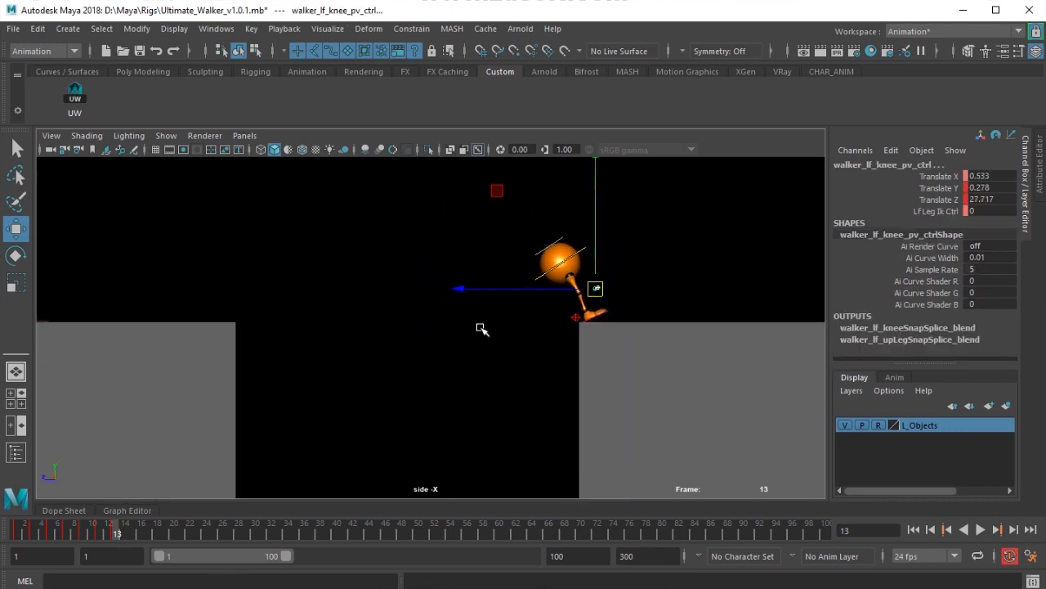
left_click(78, 106)
Step through the blocked keys from frame 1 to frame 13 to check the jumps and the landing.
left_click(18, 533)
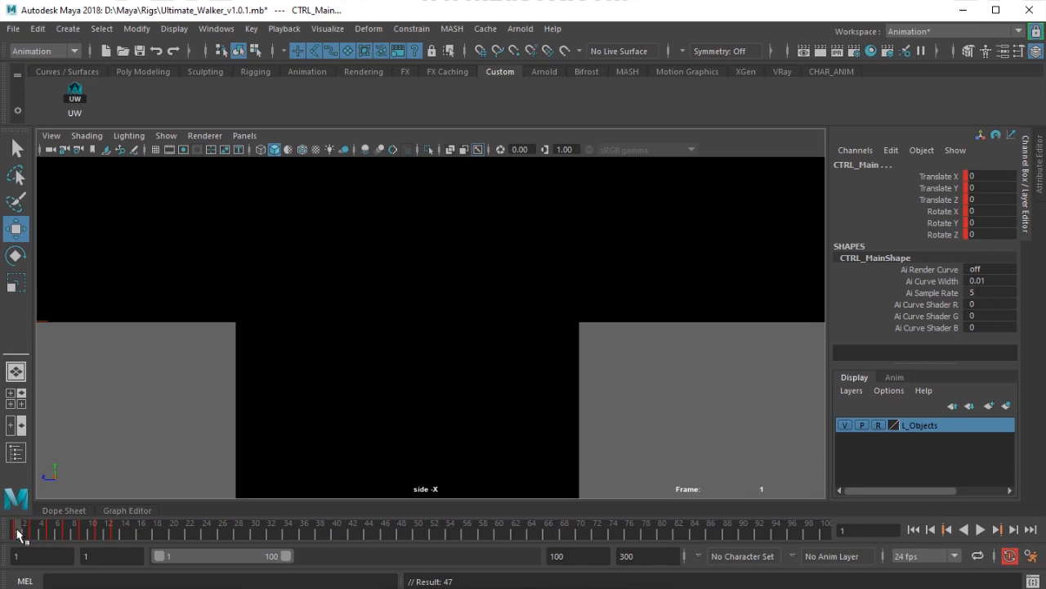
key("q")
scroll(410, 341, "down", 1)
middle_click_drag(410, 341, 398, 385, "alt")
key("period")
key("period")
key("period")
key("period")
key("period")
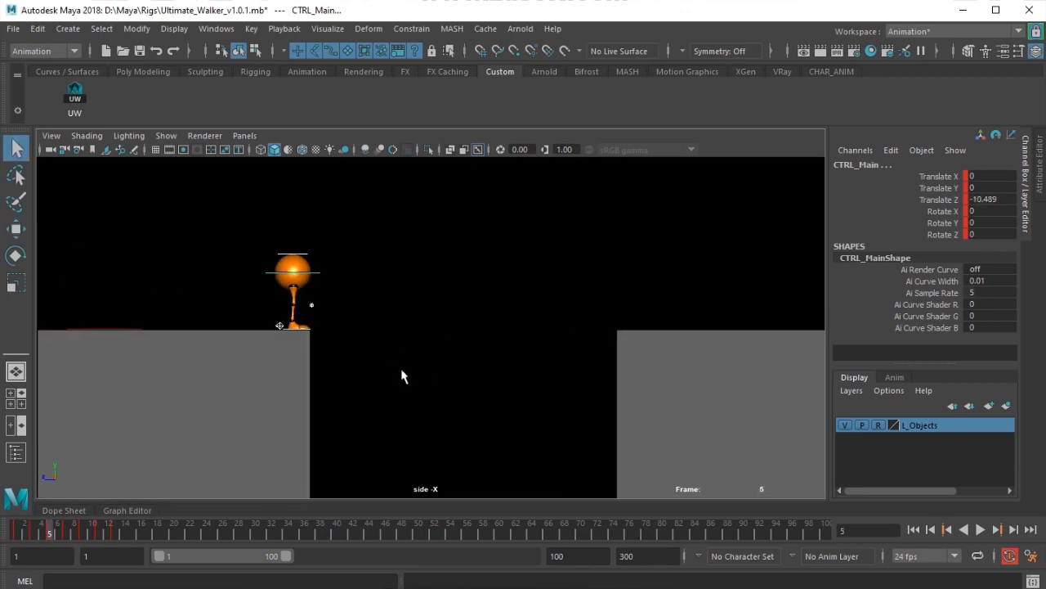
key("period")
key("period")
key("period")
key("period")
key("period")
key("period")
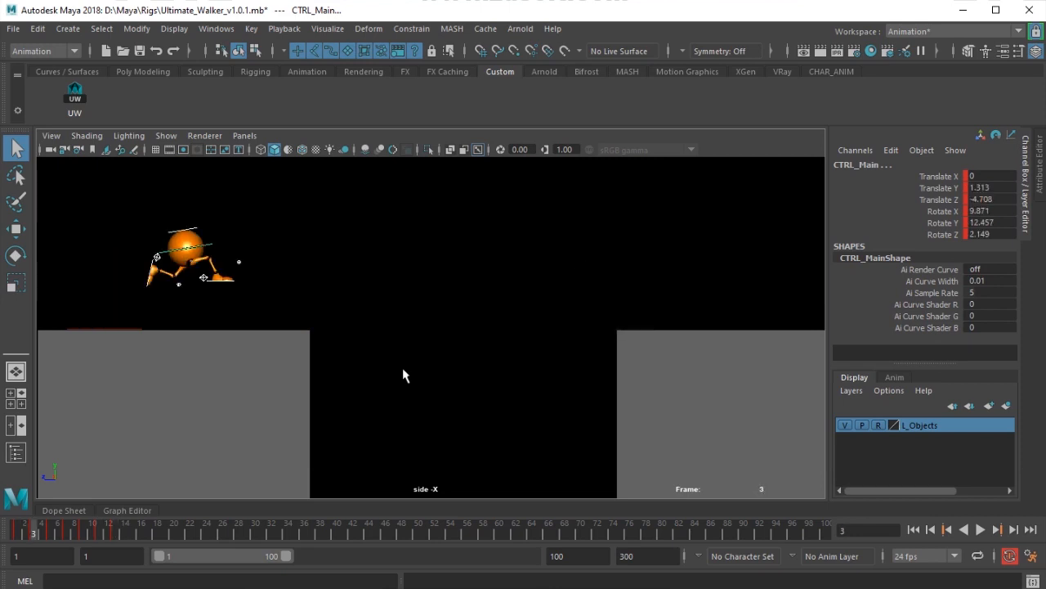
key("period")
key("period")
key("period")
key("period")
key("period")
key("period")
key("period")
key("period")
key("period")
key("period")
key("period")
key("period")
key("period")
key("period")
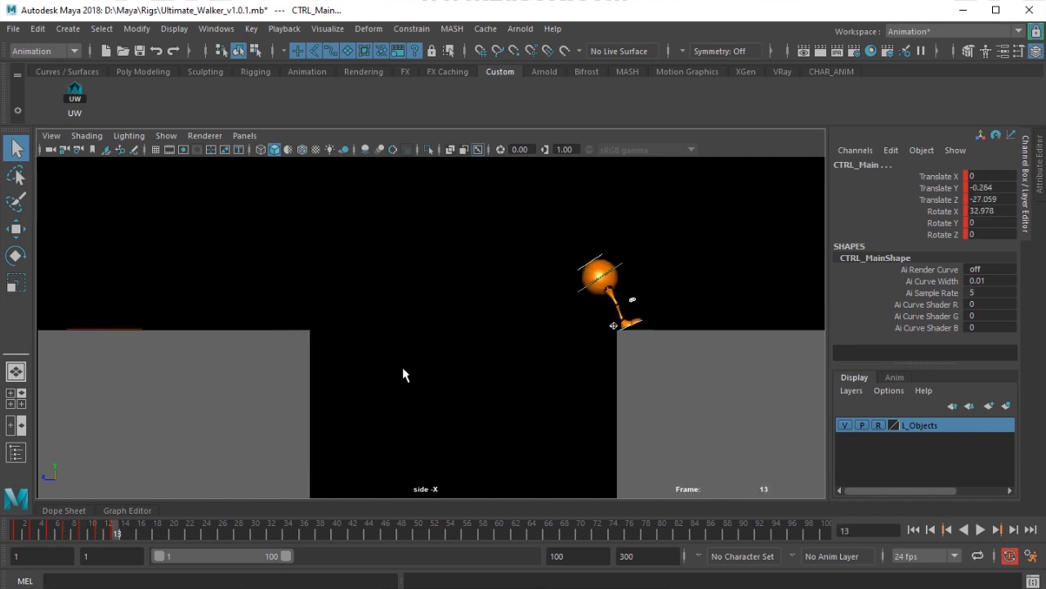
Advance to frame 15 and set Foot Roll to 0 on both heel controls to flatten the feet.
key("period")
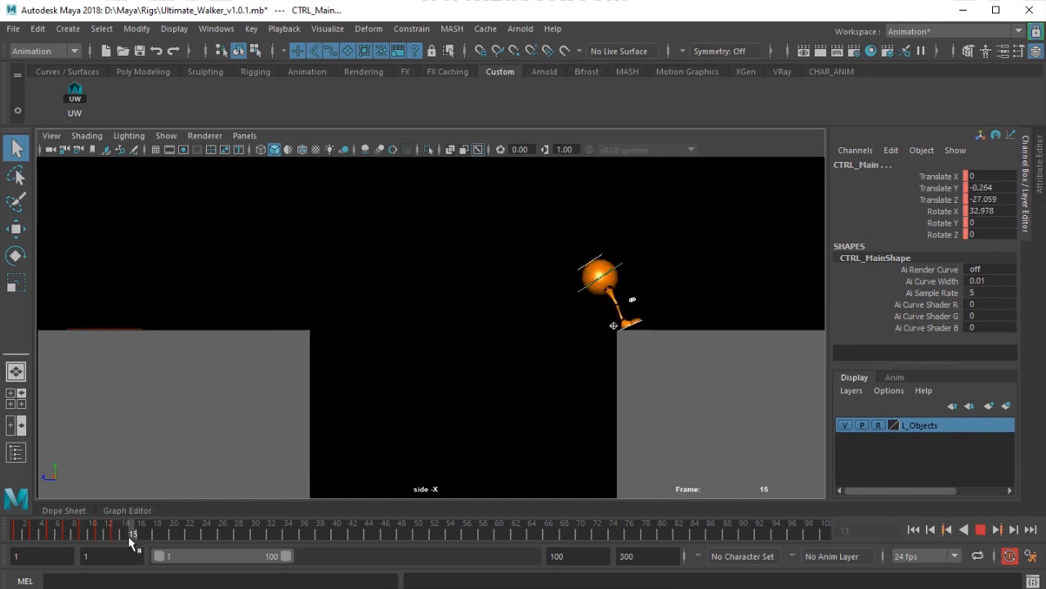
middle_click_drag(605, 377, 420, 356, "alt")
scroll(446, 376, "up", 8)
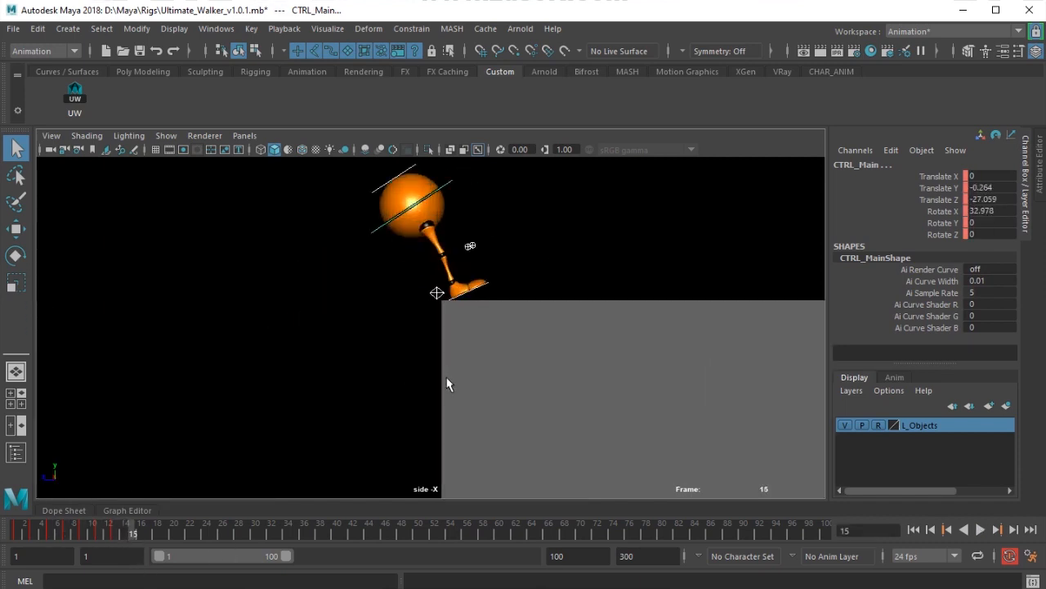
middle_click_drag(437, 318, 424, 337, "alt")
left_click(422, 292)
left_click(984, 269)
type("0")
key("Return")
middle_click_drag(474, 272, 520, 314, "alt")
middle_click_drag(267, 446, 287, 435, "alt")
left_click(116, 535)
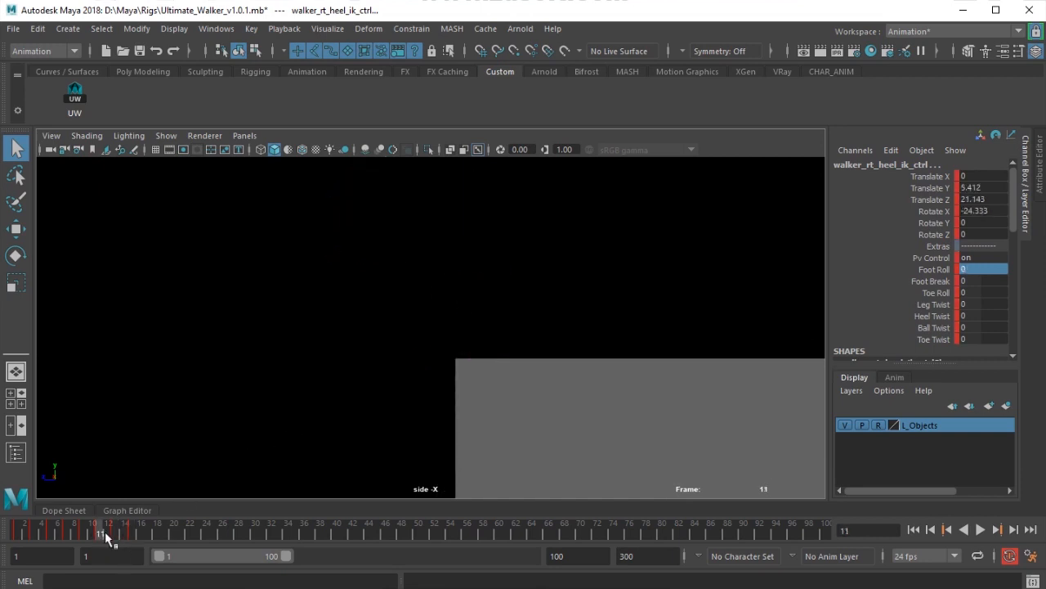
left_click(133, 536)
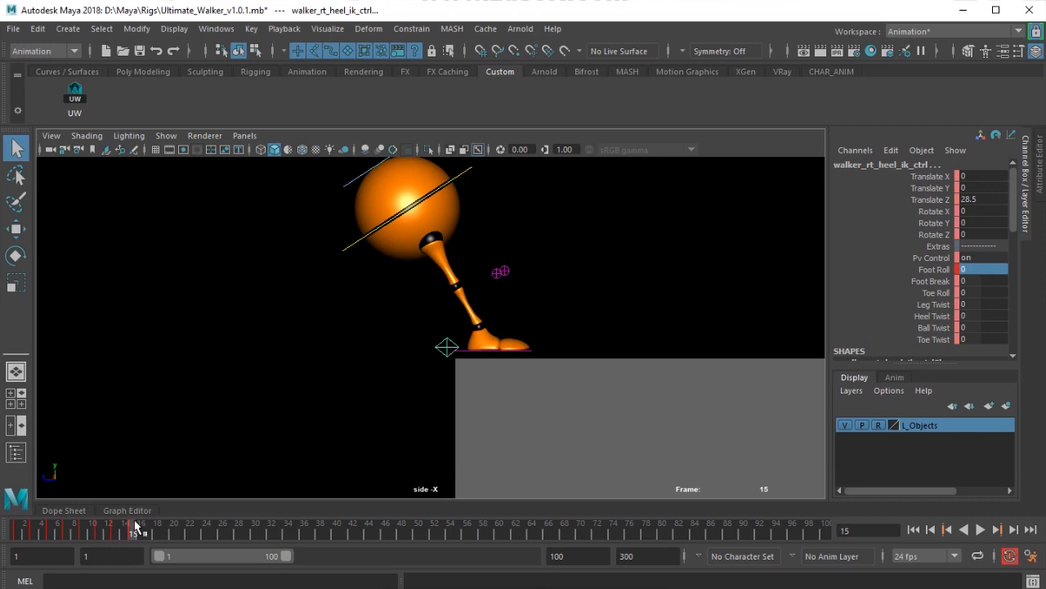
Lower CTRL_Main over the feet to about -28.06 in Translate Z and tilt it to about -11.2 in Rotate X.
middle_click_drag(428, 246, 417, 280, "alt")
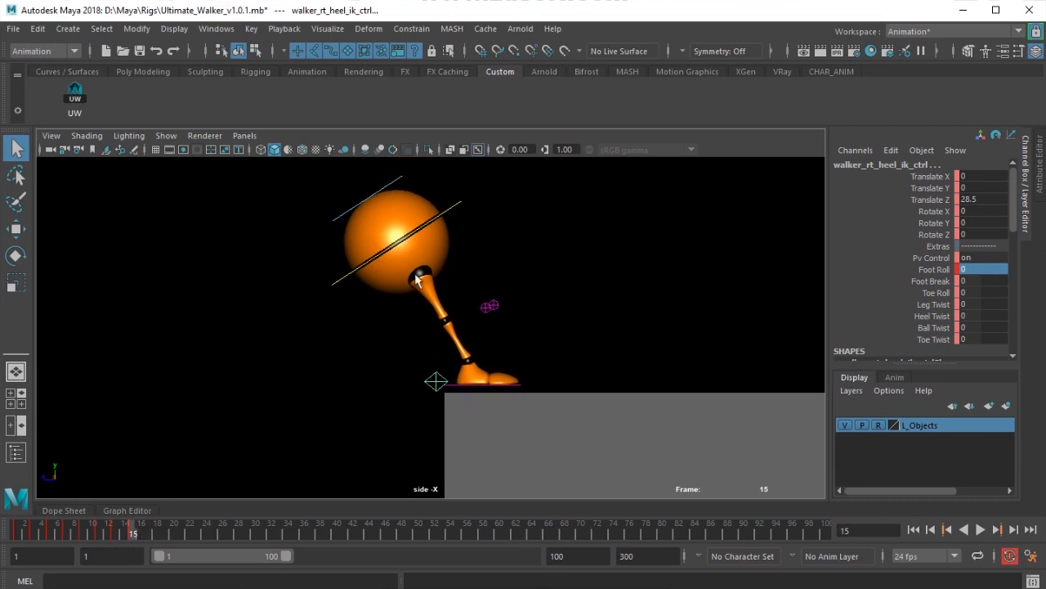
left_click(458, 201)
key("w")
left_click_drag(396, 238, 445, 278)
key("e")
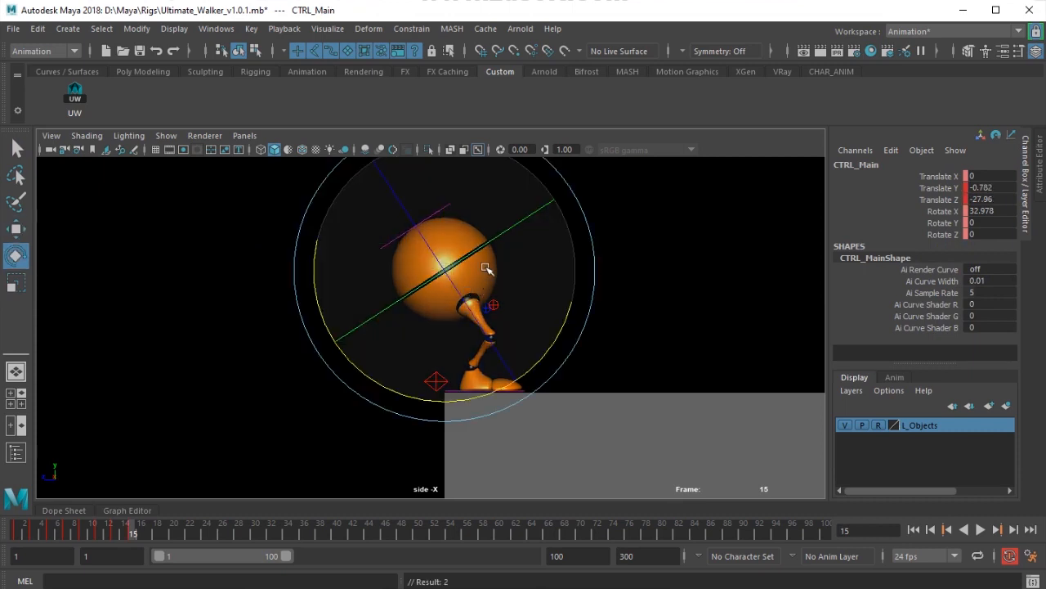
left_click_drag(563, 325, 491, 395)
key("w")
mouse_move(470, 306)
left_mouse_down()
mouse_move(497, 323)
mouse_move(468, 304)
left_mouse_up()
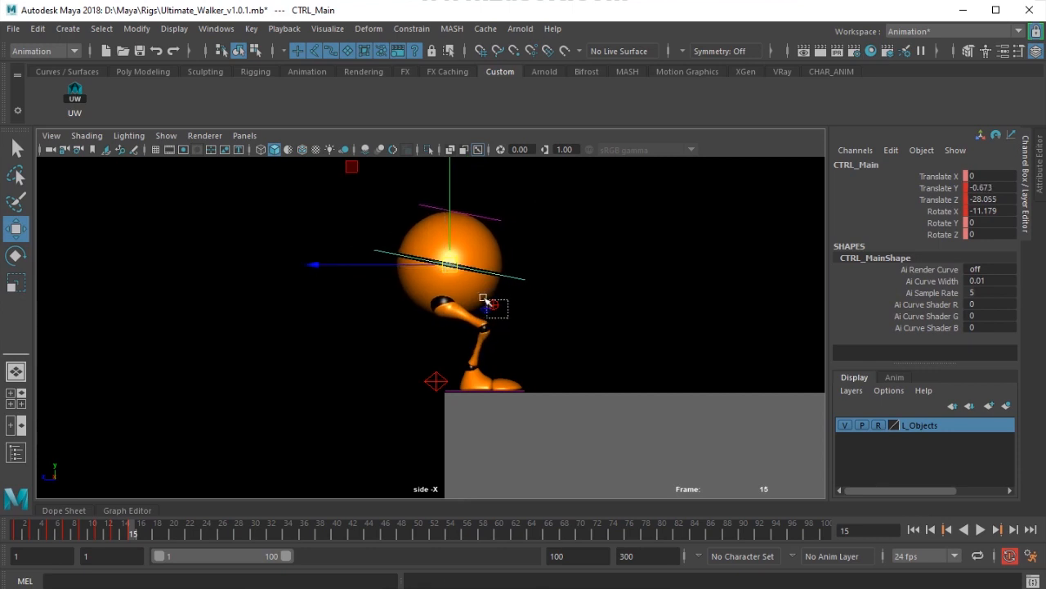
Move both knee controls well in front of the shins, and lower CTRL_Main further with Rotate X at about -40.
left_click(486, 294)
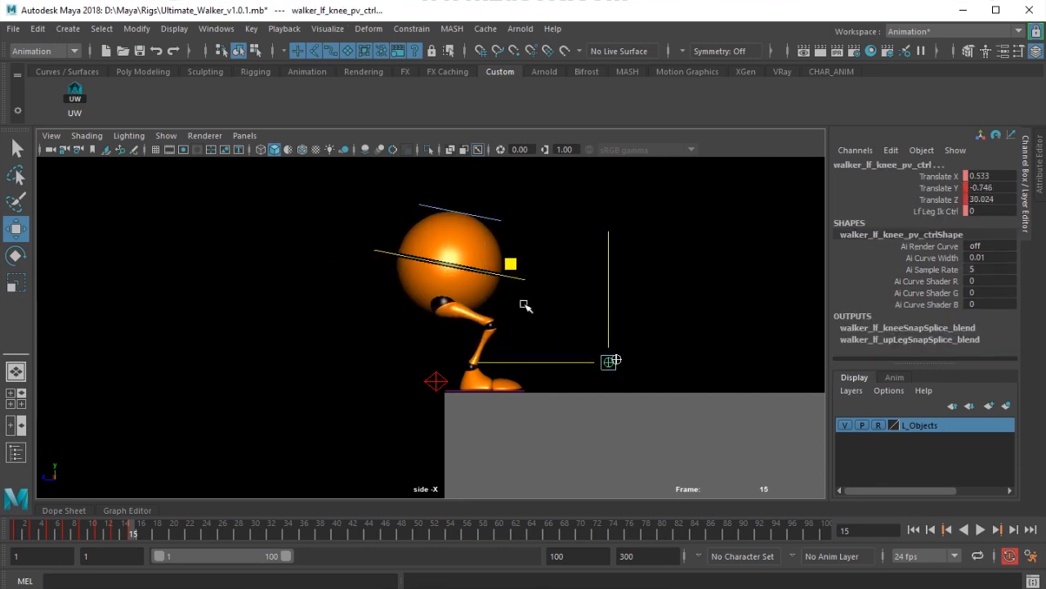
left_click_drag(346, 222, 381, 270)
left_click_drag(444, 259, 474, 284)
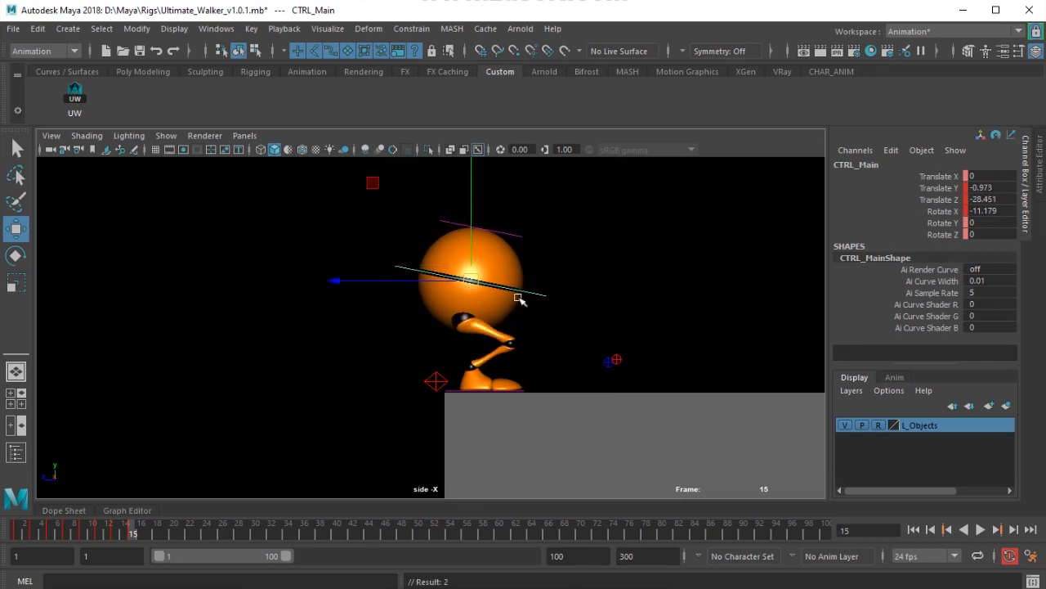
key("e")
left_click_drag(556, 378, 500, 405)
key("w")
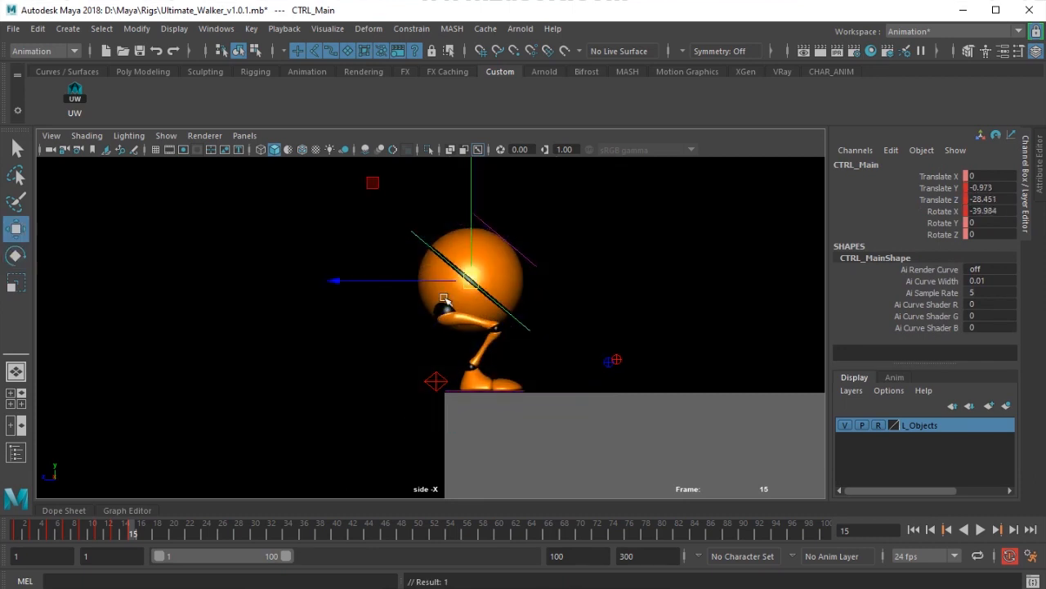
left_click_drag(482, 281, 436, 283)
Raise both knee controls to about -0.36 in Translate Y and pull them back to about 29.83 in Translate Z.
key("space")
right_click_drag(436, 283, 521, 286, "alt")
middle_click_drag(521, 286, 430, 380, "alt")
right_click_drag(431, 379, 390, 377, "alt")
left_click_drag(394, 358, 454, 347, "alt")
key("space")
left_click_drag(596, 343, 574, 341)
key("space")
Spread the left and right knee controls outward, placing the right one at about -1.5 in Translate X.
right_click_drag(574, 342, 458, 373, "alt")
left_click_drag(457, 374, 547, 260, "alt")
right_click_drag(549, 260, 600, 324, "alt")
left_click_drag(600, 324, 581, 264, "alt")
left_click(506, 328)
left_click(472, 305)
left_click_drag(403, 317, 434, 317)
left_click_drag(390, 368, 329, 358, "alt")
left_click(317, 341)
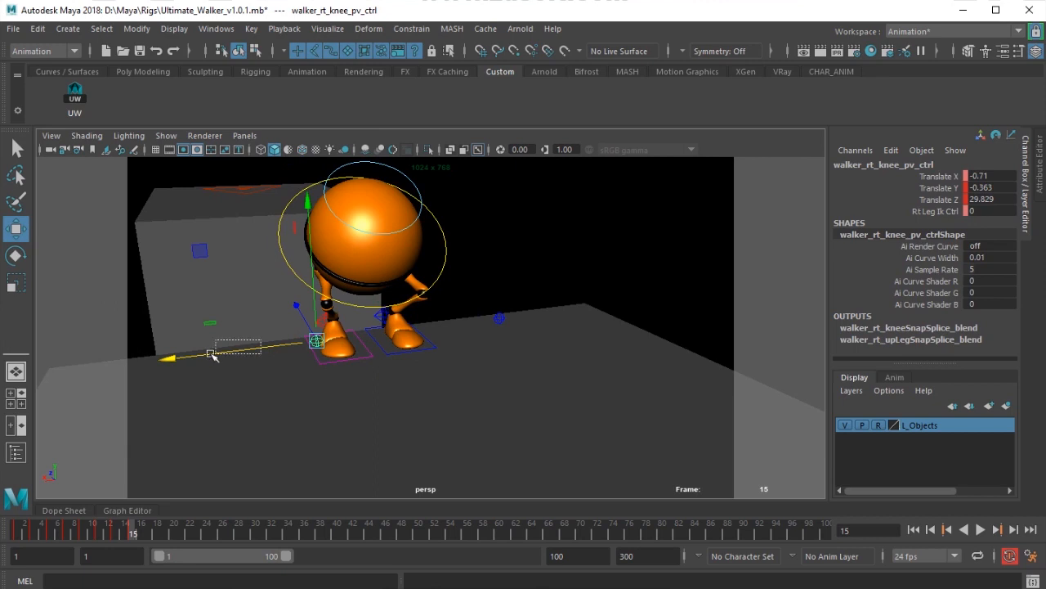
left_click_drag(242, 349, 463, 359)
Select the whole UW control set and key the crouched landing pose at frame 15.
key("space")
scroll(480, 381, "down", 4)
scroll(483, 400, "up", 1)
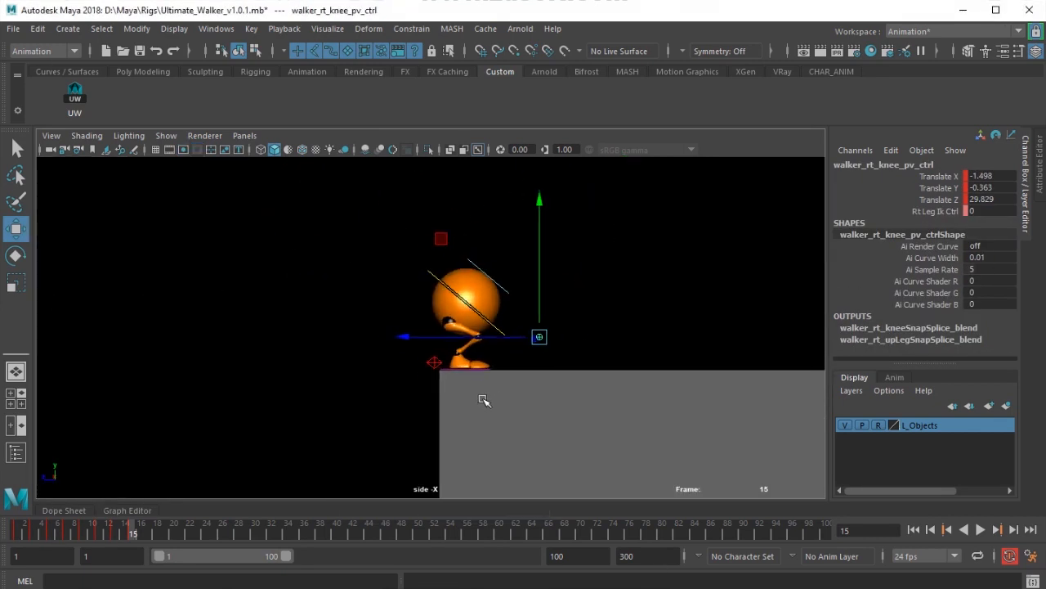
middle_click_drag(483, 400, 475, 412, "alt")
left_click(87, 110)
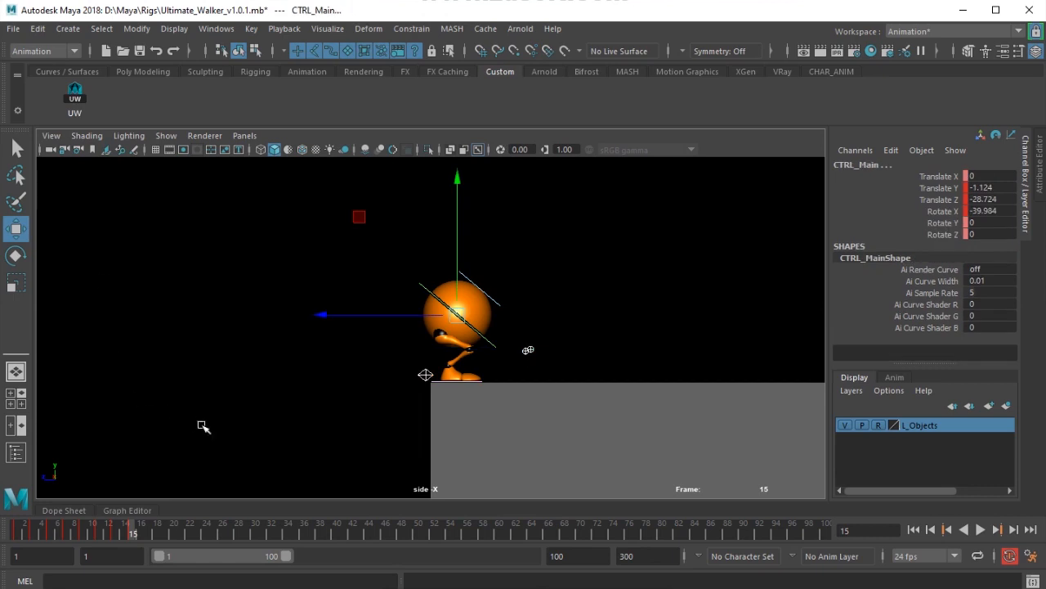
Review the complete jump by repeatedly stepping through the keys from frame 1 to frame 15 in the side view.
left_click_drag(109, 533, 3, 540)
right_click_drag(351, 425, 261, 437, "alt")
middle_click_drag(262, 437, 446, 458, "alt")
right_click_drag(446, 458, 318, 429, "alt")
middle_click_drag(318, 430, 312, 429, "alt")
scroll(308, 430, "up", 1)
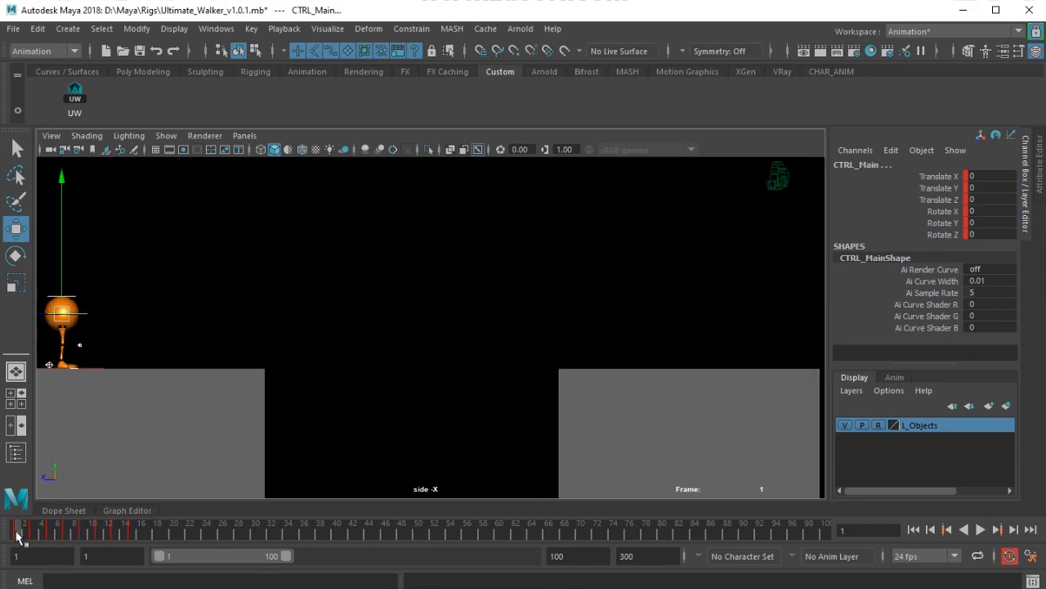
key("period")
key("period")
key("period")
key("period")
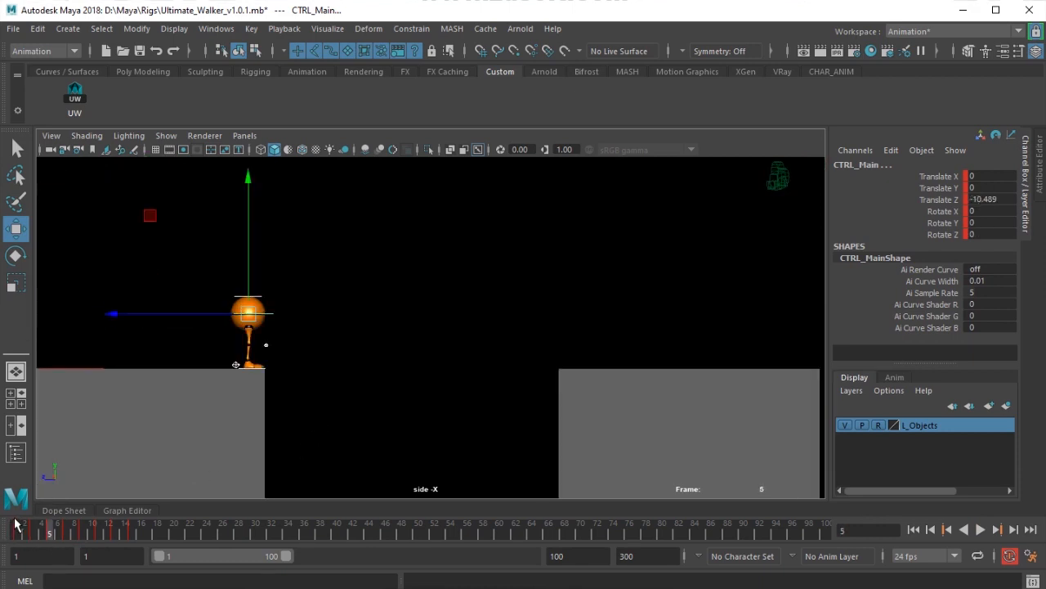
key("period")
key("period")
key("period")
key("period")
key("period")
key("period")
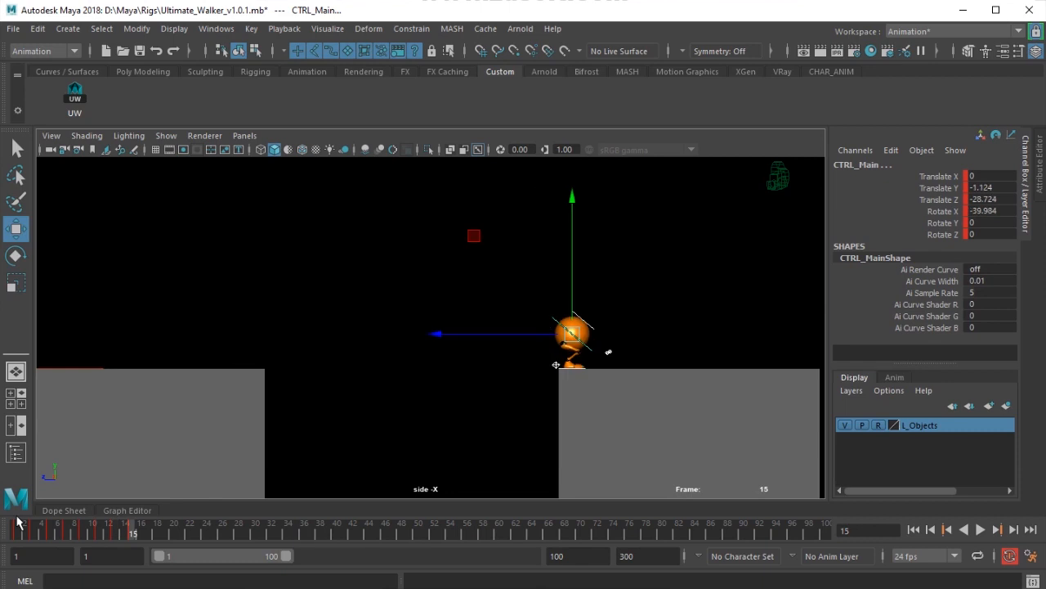
key("period")
key("period")
key("period")
key("period")
key("period")
key("period")
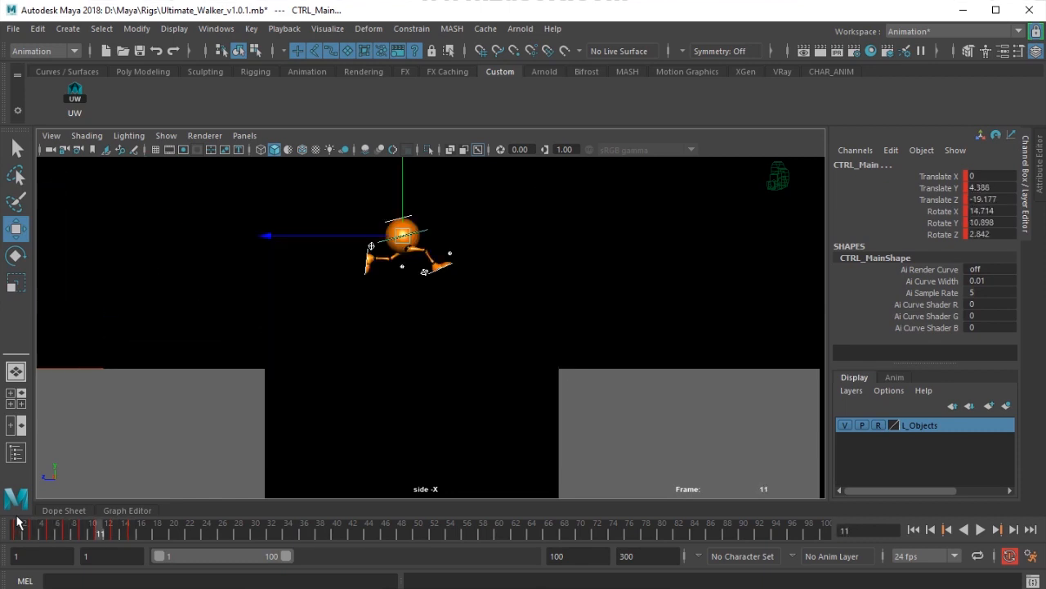
key("period")
key("period")
key("period")
key("period")
key("period")
key("period")
key("period")
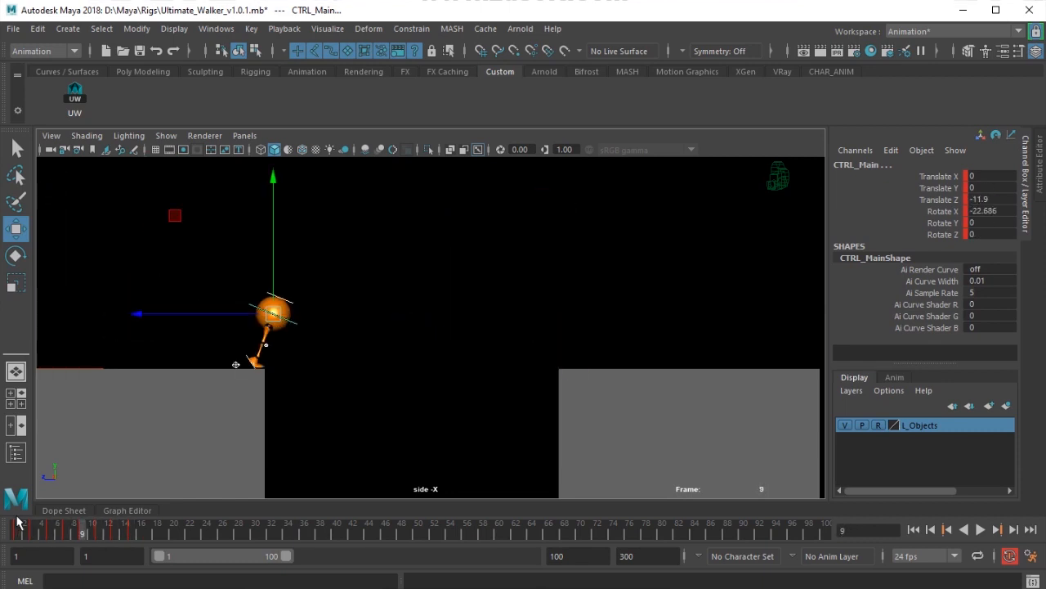
key("period")
key("period")
key("period")
key("period")
key("period")
key("period")
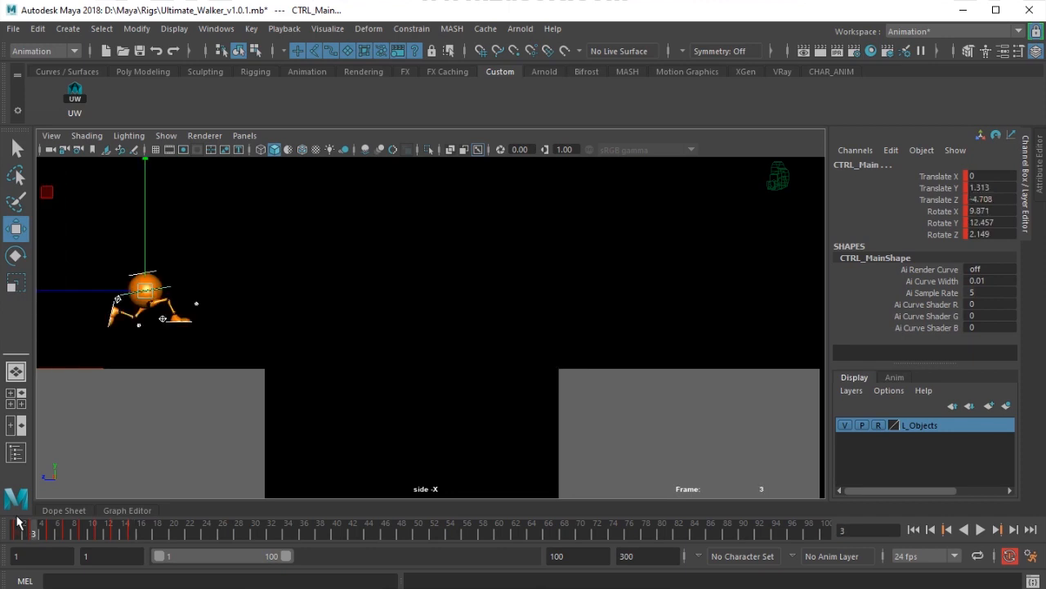
key("period")
key("period")
key("period")
key("period")
key("period")
key("period")
key("period")
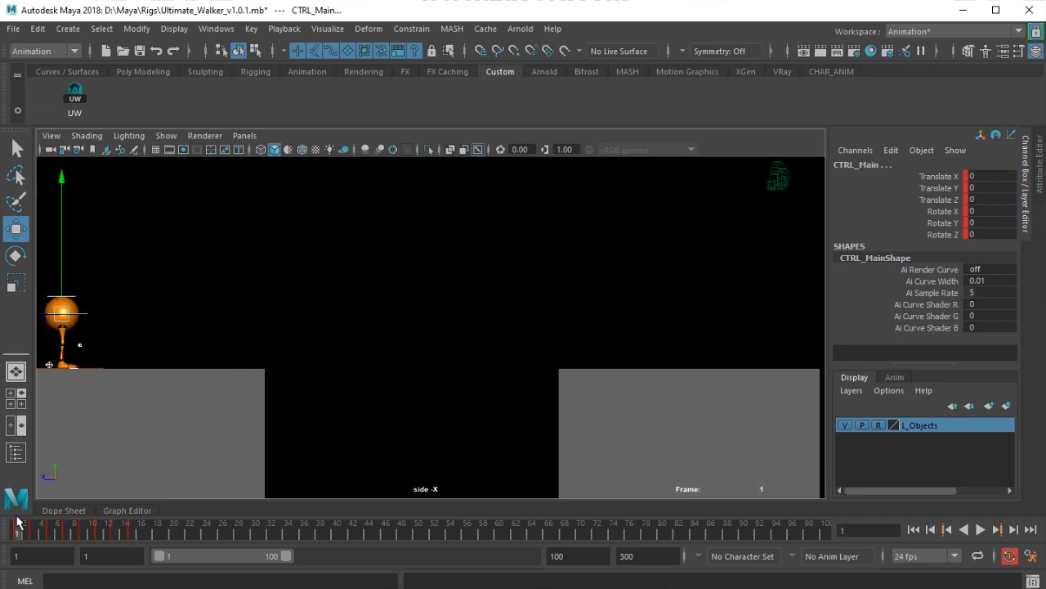
key("period")
key("period")
key("period")
key("period")
key("period")
key("period")
key("period")
key("period")
key("period")
key("period")
key("period")
key("period")
key("period")
key("period")
key("period")
key("period")
key("period")
key("period")
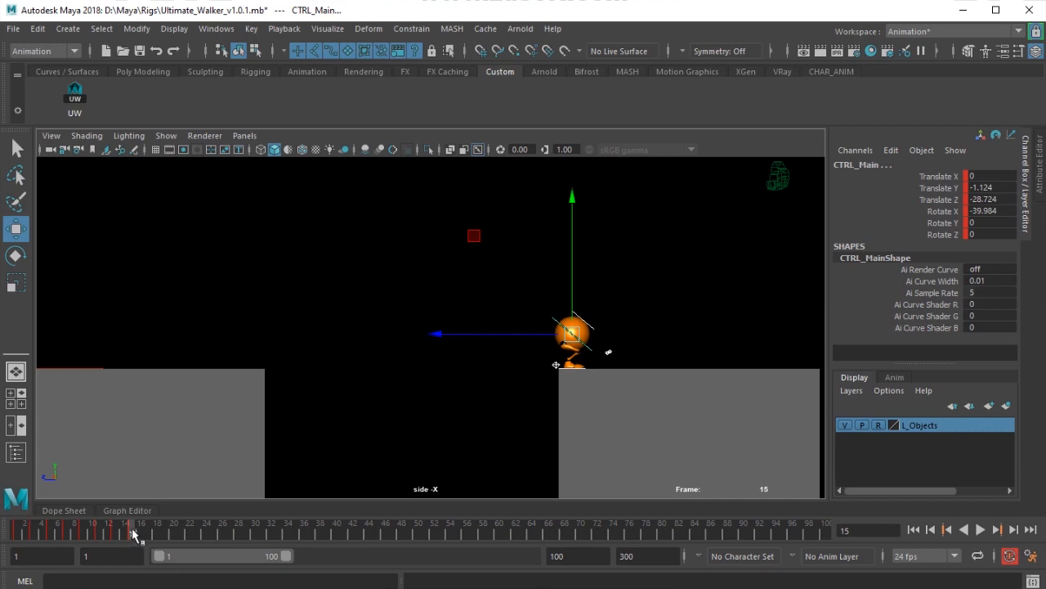
At frame 17, zero the main control's Translate Y and Rotate X to straighten the body up.
key("alt+v")
key("alt+v")
scroll(654, 339, "up", 2)
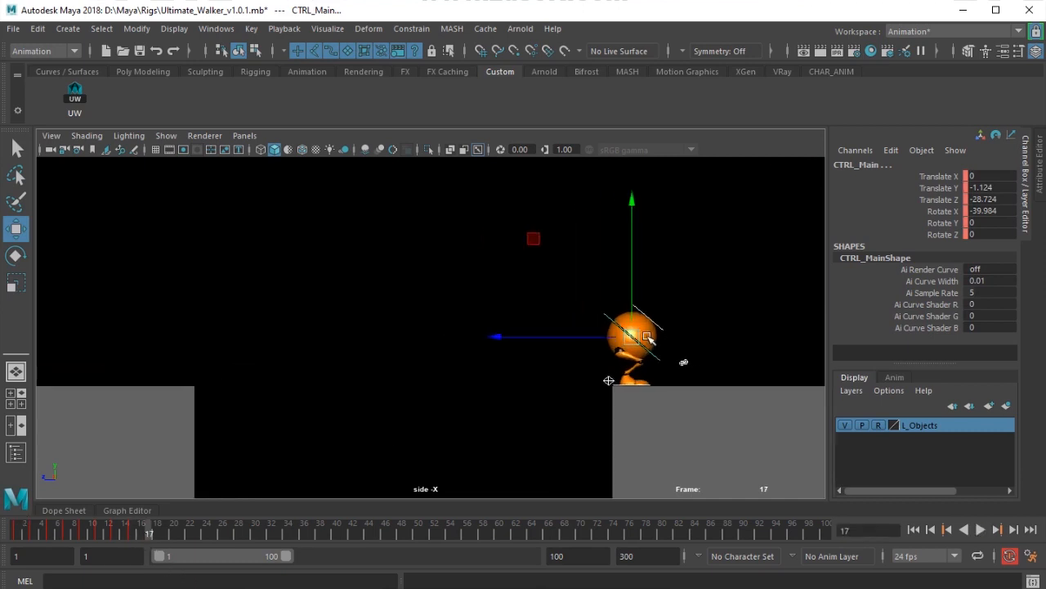
middle_click_drag(619, 384, 408, 358, "alt")
scroll(387, 367, "up", 4)
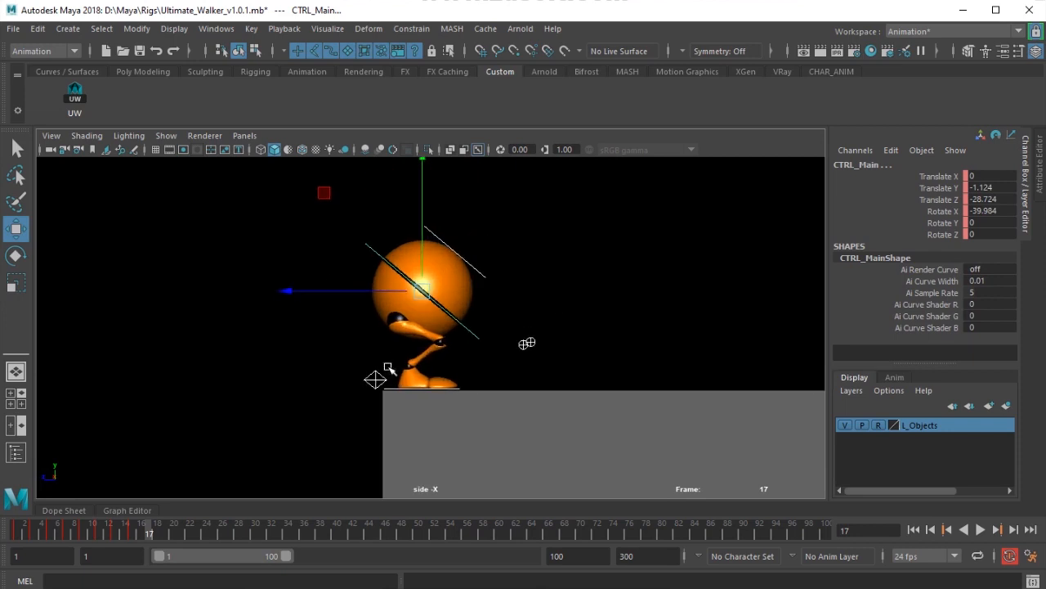
left_click(340, 261)
left_click(385, 262)
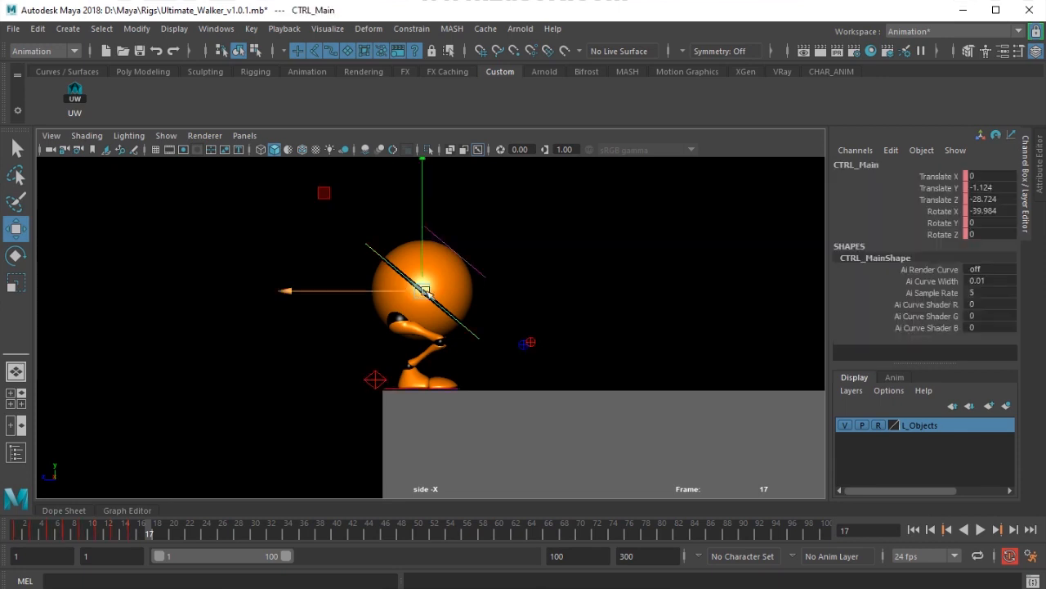
double_click(1006, 190)
key("Return")
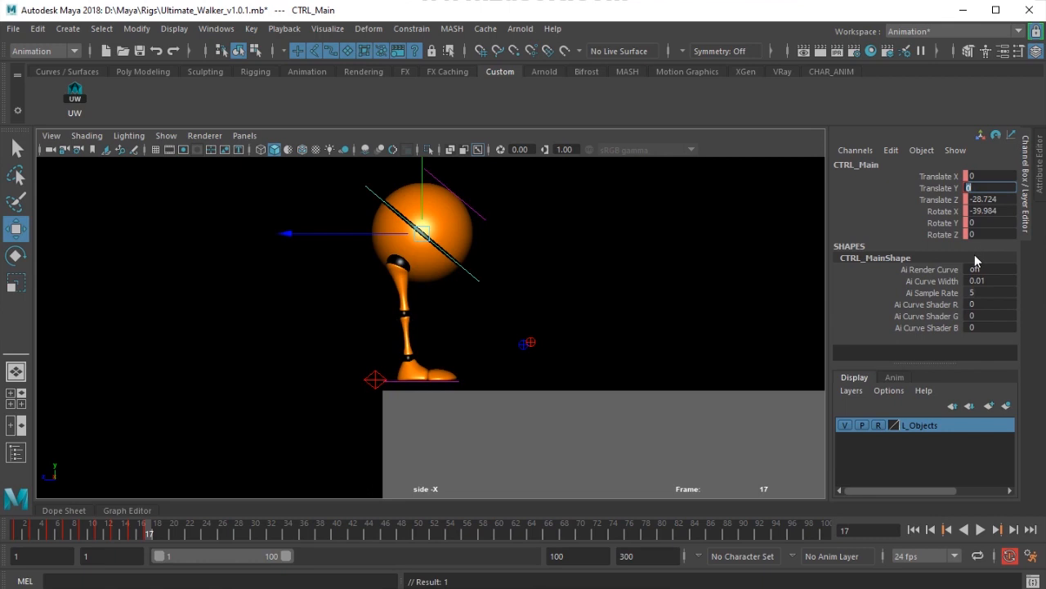
left_click_drag(994, 201, 999, 214)
double_click(999, 214)
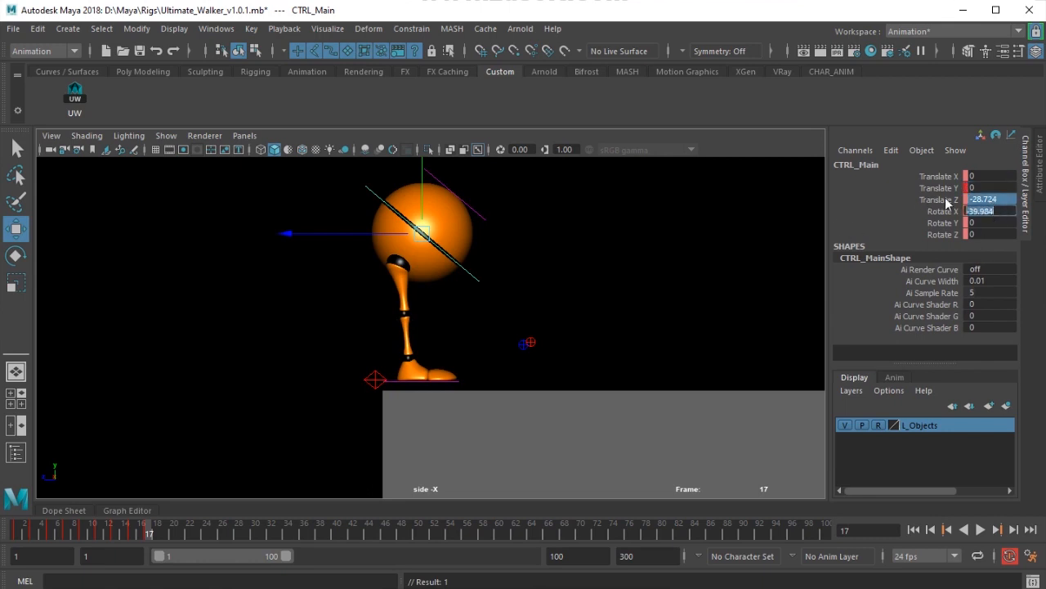
type("0")
key("Return")
key("w")
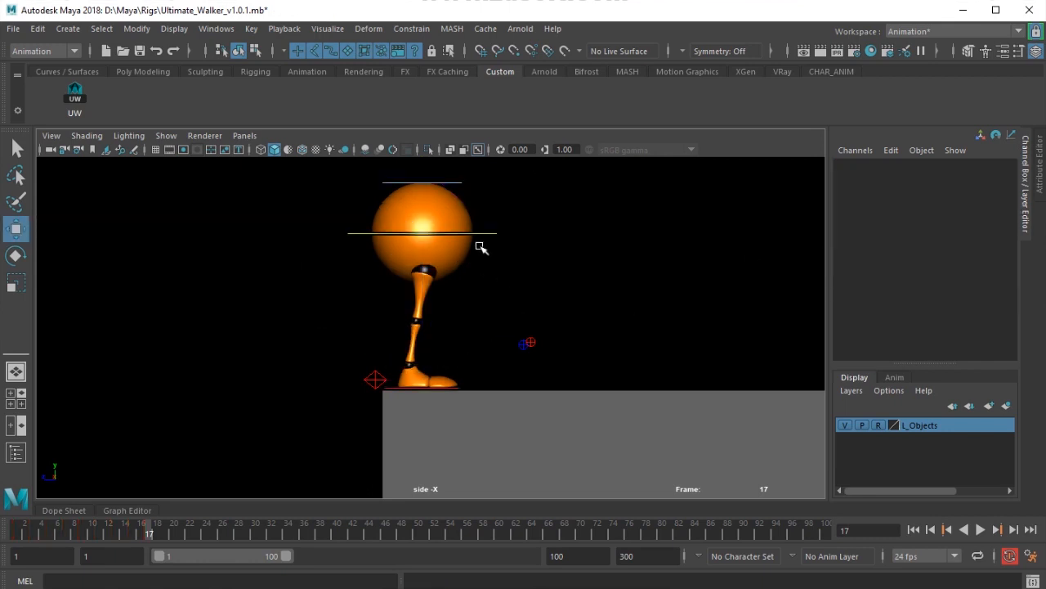
Lower the body slightly, step the right heel forward to about 30.9 in Translate Z, and shift the body forward over the stride.
left_click_drag(427, 234, 441, 251)
left_click_drag(347, 252, 355, 258)
left_click(374, 380)
left_click_drag(373, 381, 469, 395)
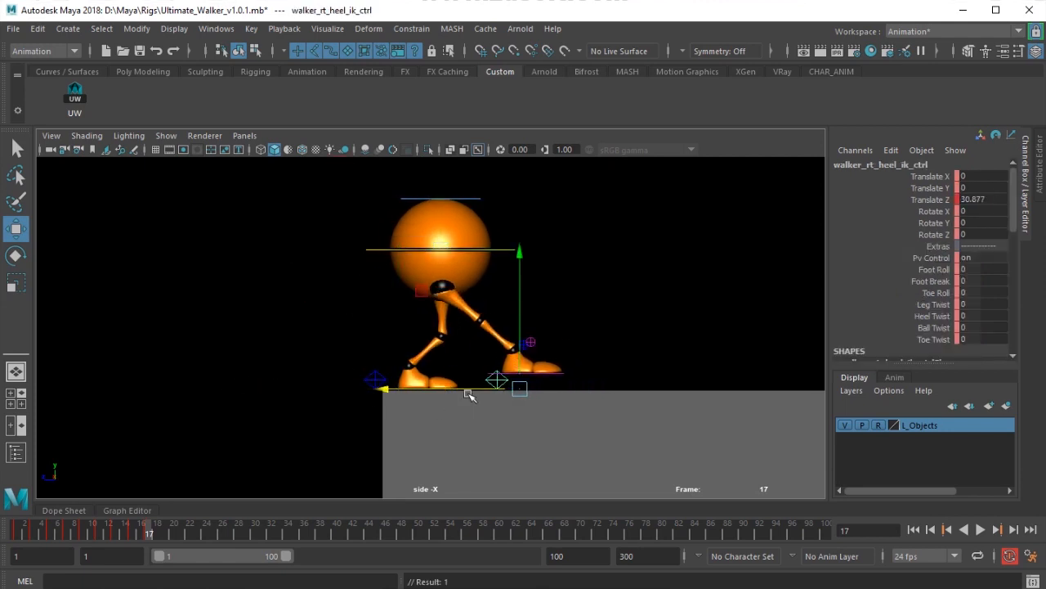
left_click(491, 248)
left_click_drag(328, 250, 340, 252)
Roll the left foot onto its toes with Foot Roll about 30.9 and Foot Break about 54.1, then fine-tune the body height.
left_click(372, 382)
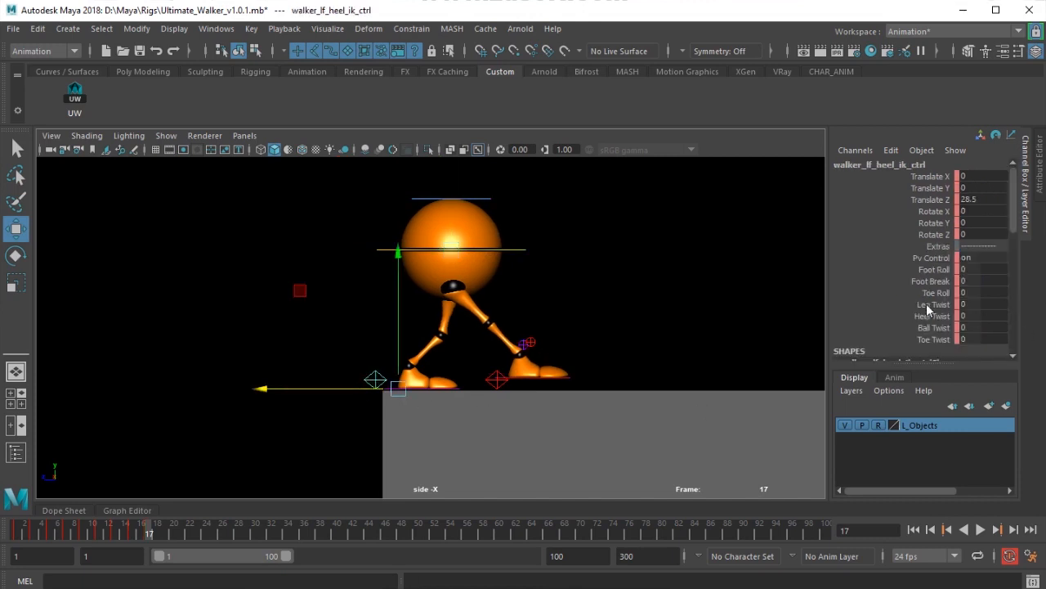
left_click(934, 269)
middle_click_drag(491, 323, 687, 336)
left_click(931, 280)
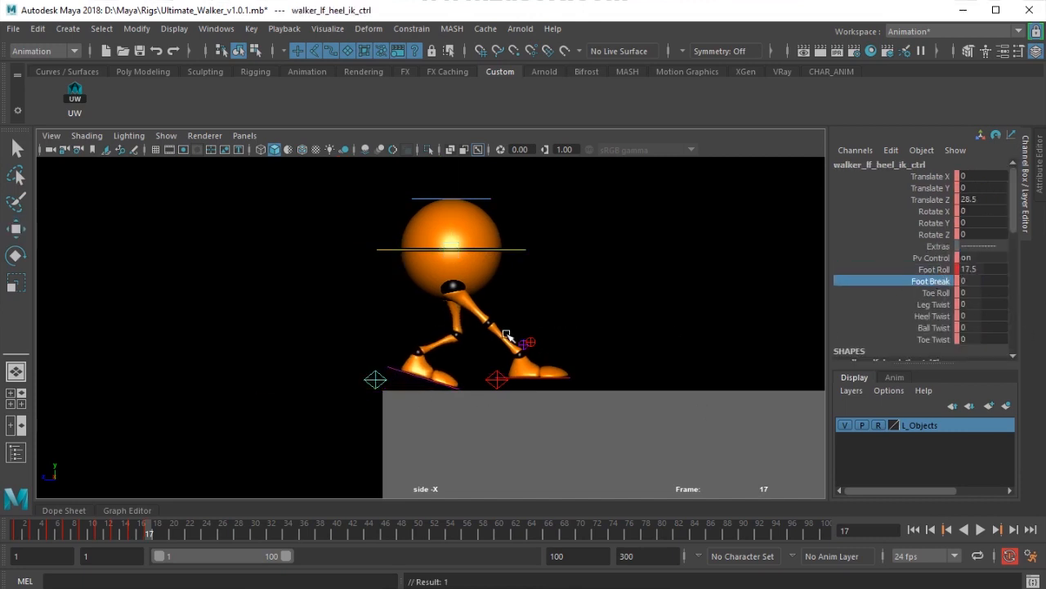
middle_click_drag(507, 335, 838, 364)
left_click(524, 248)
key("w")
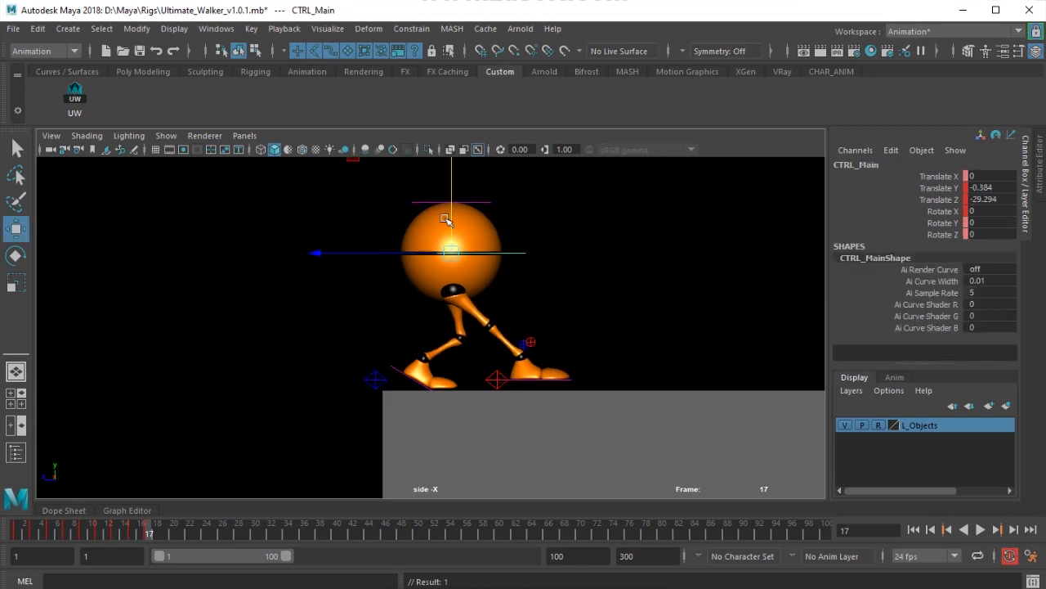
Lift the right foot's toes with a Foot Roll of about -40.7 and slide that heel slightly forward.
left_click(376, 380)
left_click(497, 380)
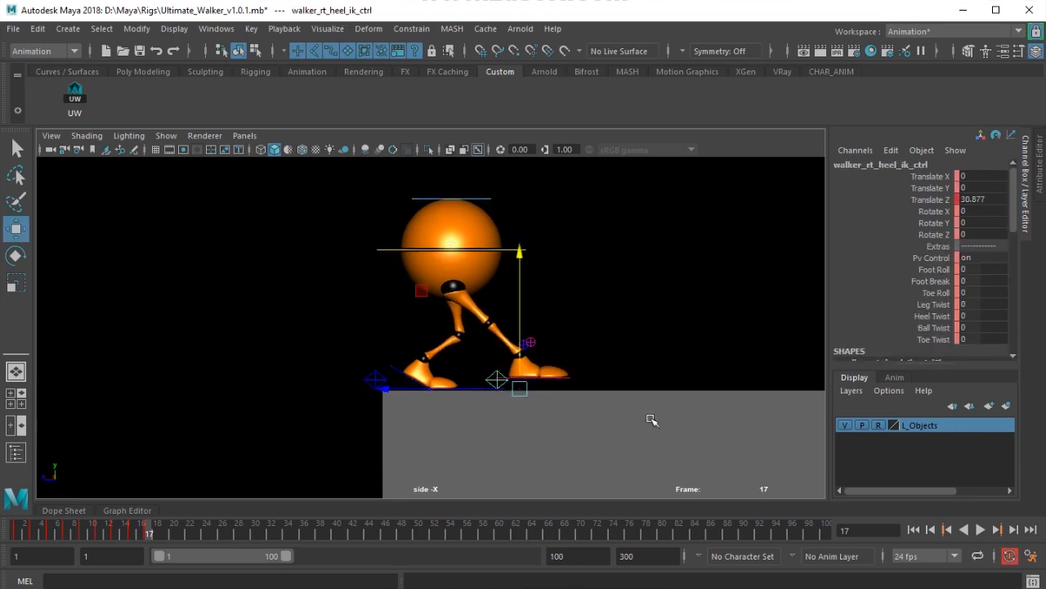
left_click(934, 269)
middle_click_drag(822, 322, 481, 331)
key("w")
mouse_move(436, 390)
left_mouse_down()
mouse_move(465, 387)
mouse_move(452, 388)
left_mouse_up()
Move the main control forward to about -29.76 in Translate Z and down to about -0.53 in Translate Y.
left_click_drag(512, 237, 451, 267)
middle_click_drag(451, 266, 390, 256)
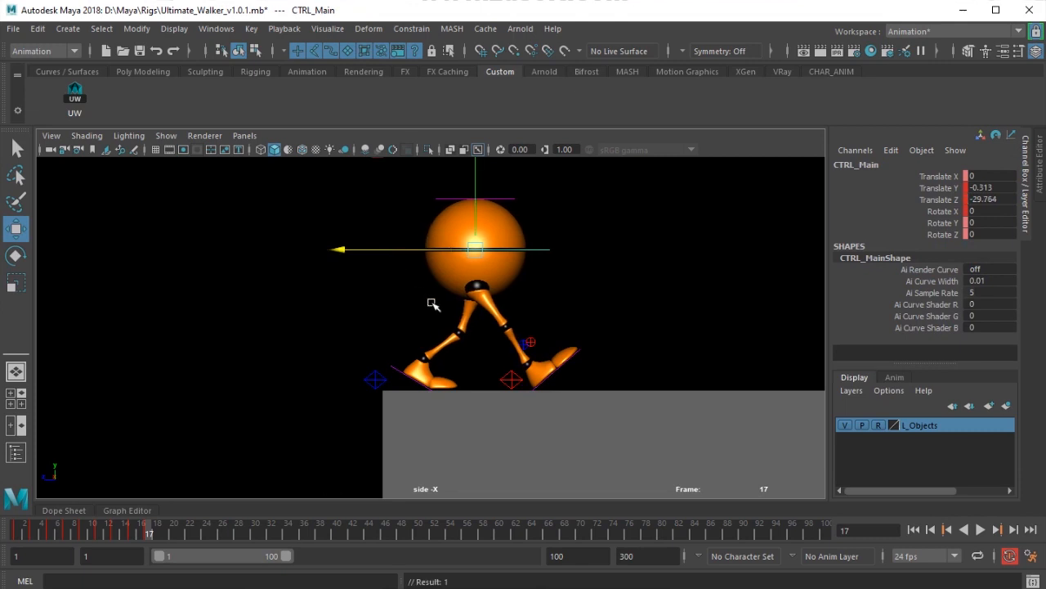
scroll(432, 327, "down", 4)
scroll(571, 276, "up", 2)
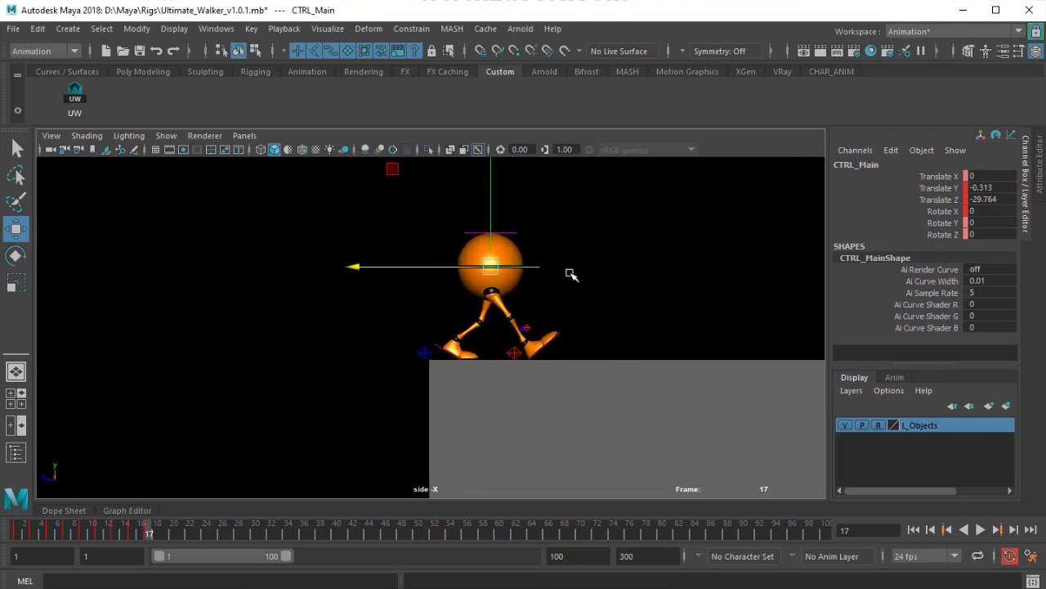
left_click_drag(491, 232, 490, 239)
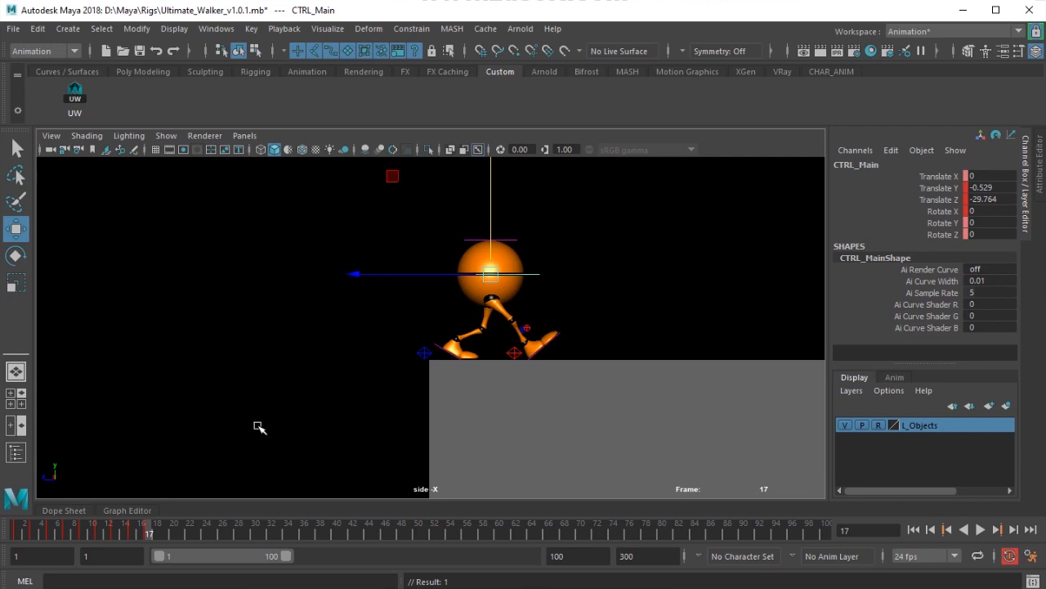
Key the UW control set at frame 17 and flip back and forth between the neighbouring keys to compare the poses.
left_click_drag(144, 533, 136, 533)
key("period")
key("comma")
key("comma")
key("period")
key("period")
key("period")
key("comma")
key("comma")
key("period")
key("comma")
key("period")
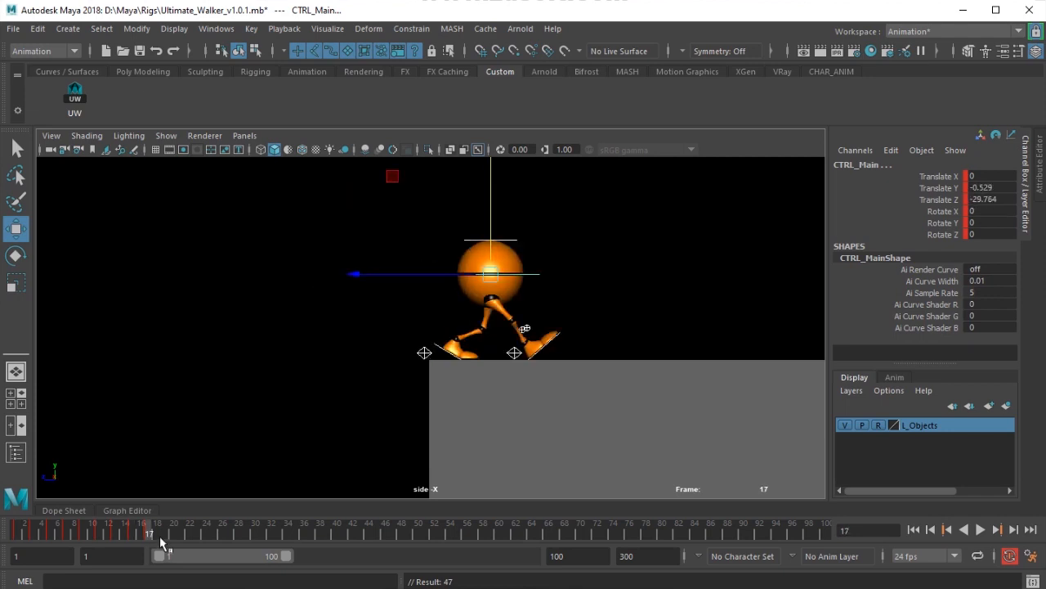
Move the main control to about 0.096 in Translate Y and -29.12 in Translate Z, and lift the right heel to about 0.754 in Translate Y.
left_click(574, 267)
left_click(517, 273)
left_click_drag(490, 235, 491, 226)
left_click_drag(408, 265, 385, 264)
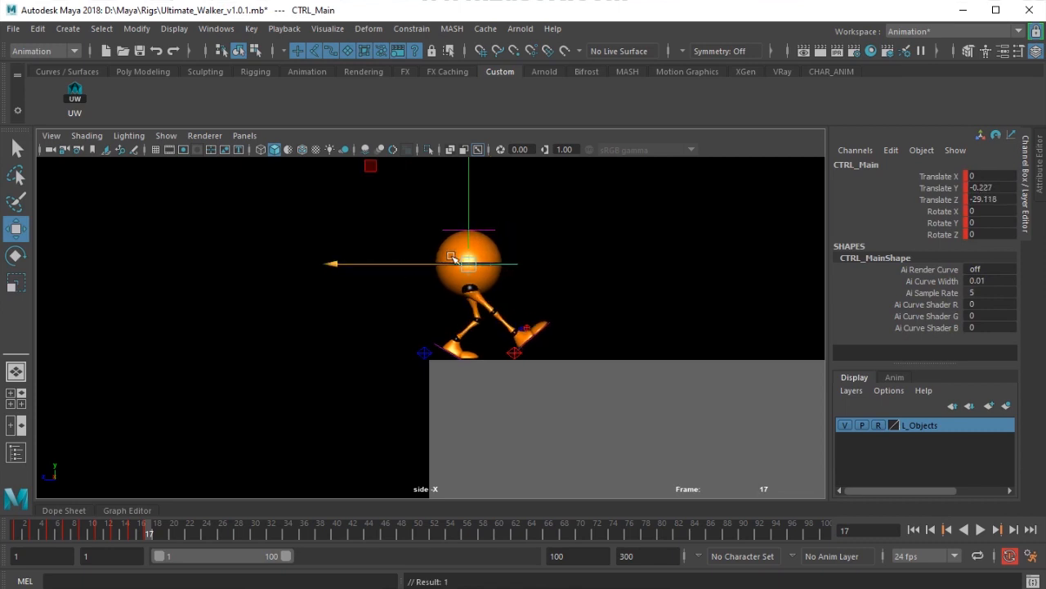
left_click_drag(469, 233, 471, 222)
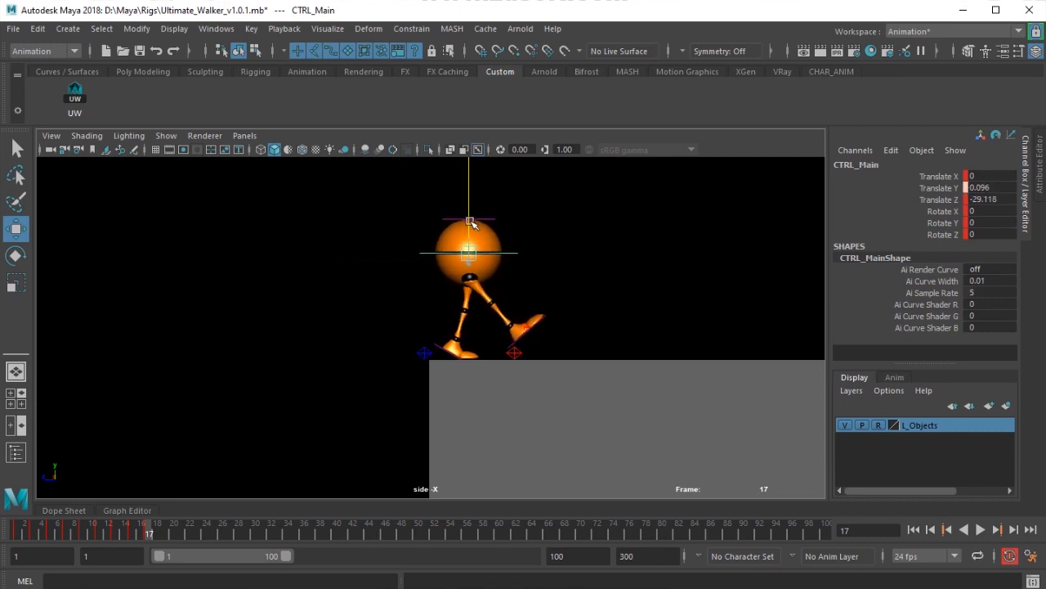
left_click(521, 354)
left_click_drag(524, 354, 507, 283)
In the perspective view, bring both knee controls inward, placing the left one at about 0.018 in Translate X.
key("space")
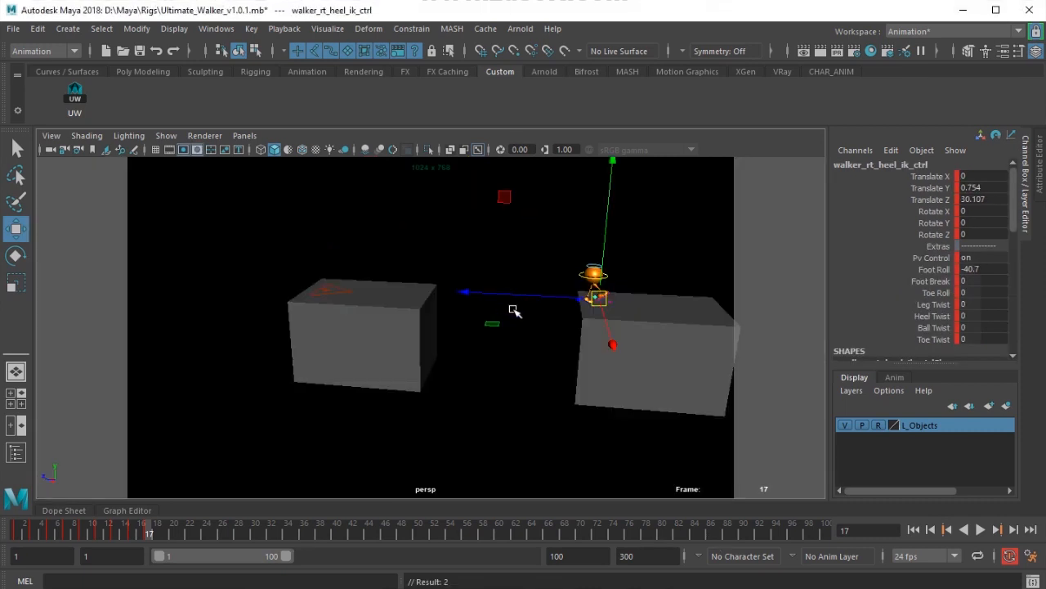
key("f")
scroll(539, 333, "down", 5)
left_click_drag(542, 336, 379, 376, "alt")
scroll(417, 368, "down", 5)
left_click(354, 370)
left_click_drag(292, 373, 370, 368)
left_click(546, 366)
left_click_drag(545, 366, 484, 346)
Back in the side view, increase the left heel control's Foot Roll to about 39.8.
key("space")
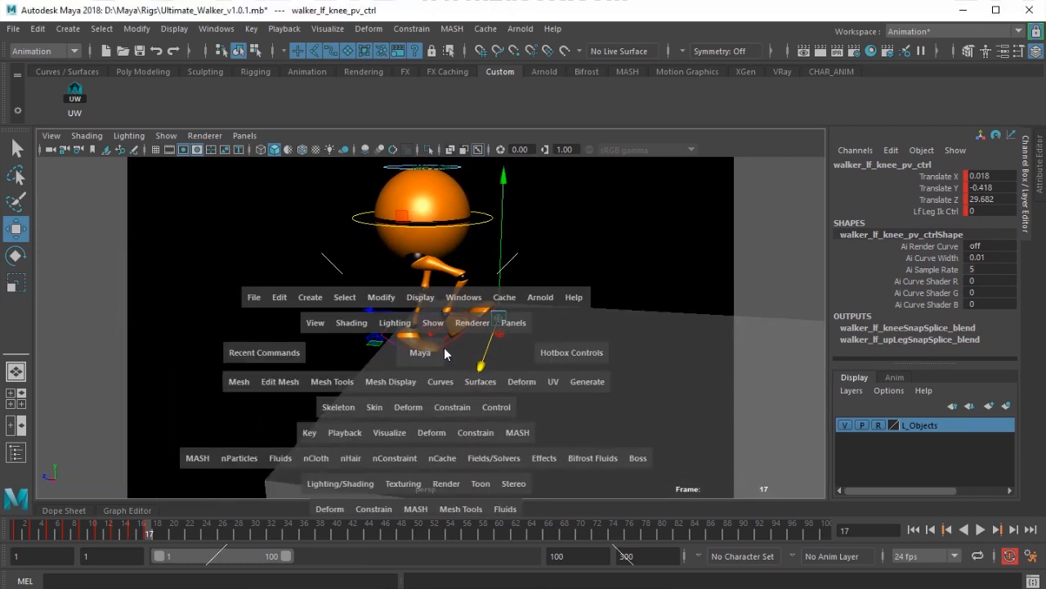
left_click(445, 353)
scroll(441, 364, "up", 5)
left_click_drag(410, 363, 423, 384)
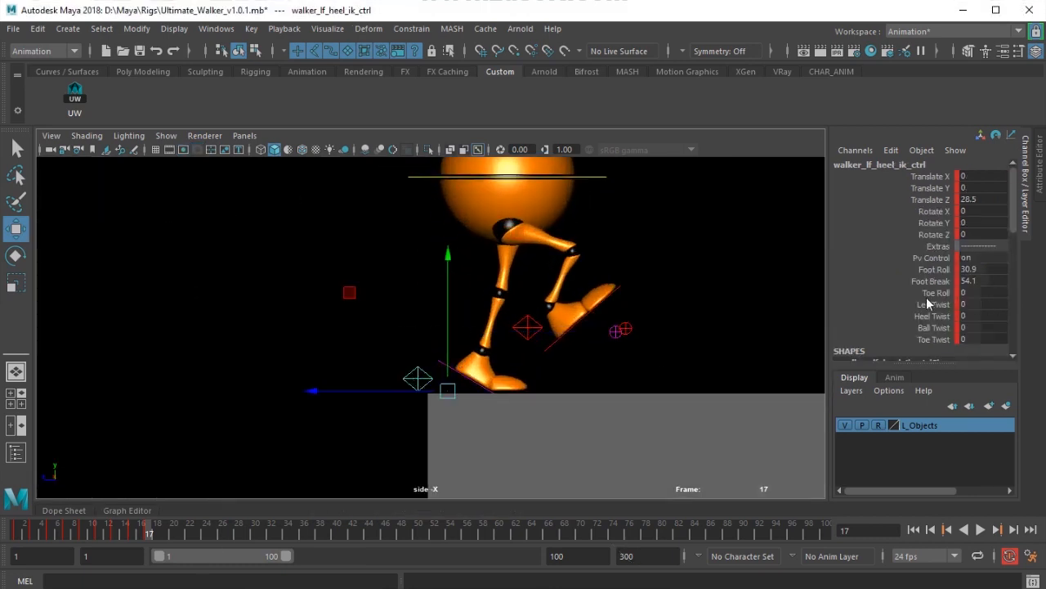
left_click(933, 271)
middle_click_drag(519, 342, 564, 333)
scroll(565, 333, "down", 3)
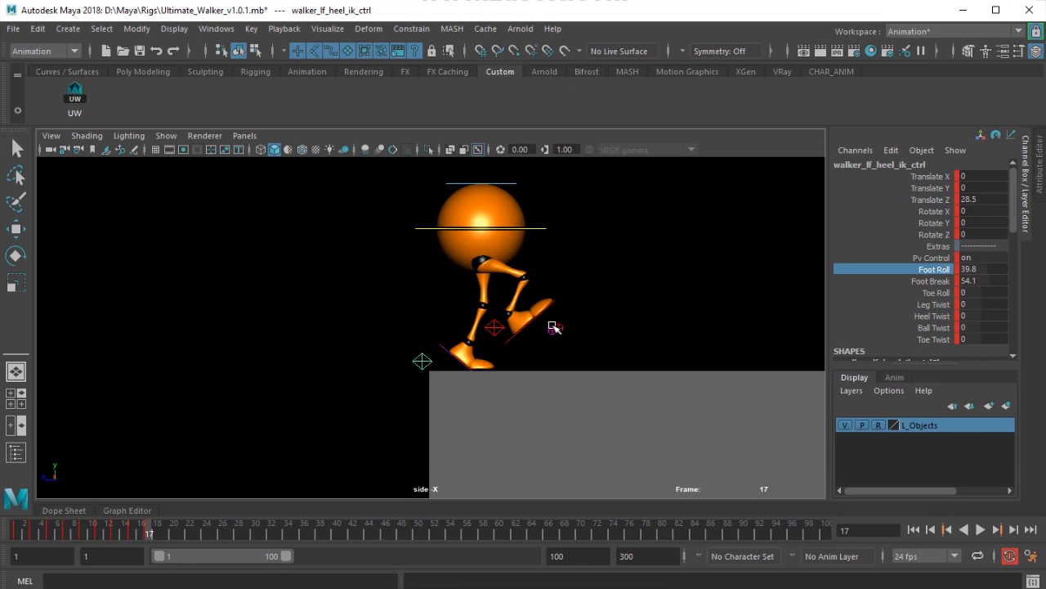
Move the main control to about 0.047 in Translate Y and -29.39 in Translate Z, and key it.
left_click(533, 228)
key("w")
mouse_move(479, 227)
left_mouse_down()
mouse_move(489, 242)
mouse_move(490, 233)
left_mouse_up()
key("s")
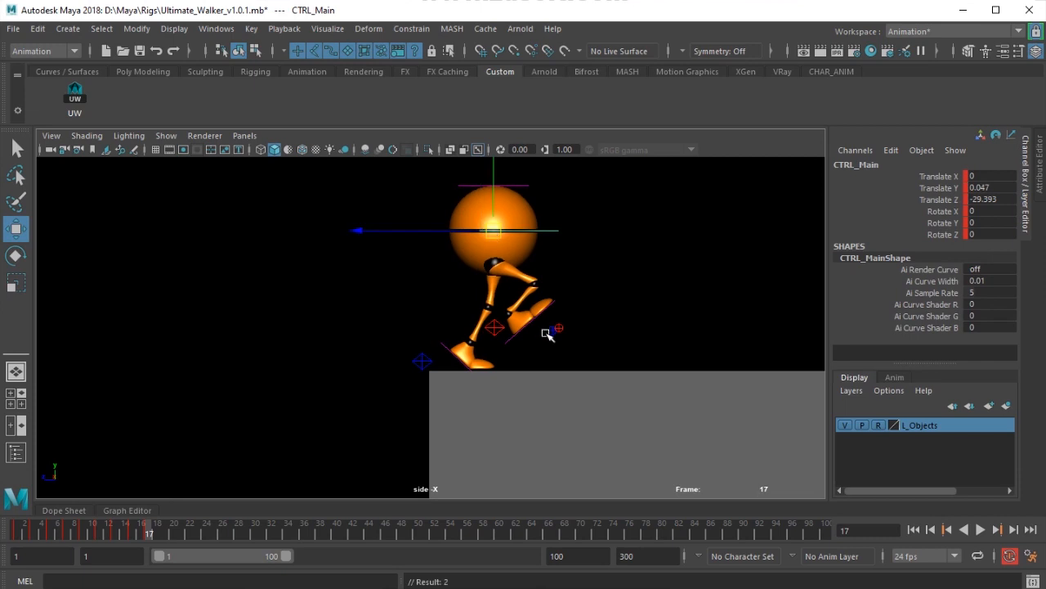
Move both knee controls up and forward to about 0.909 in Translate Y, and place the right heel at about 0.705 Y and 30.82 Z.
left_click(499, 329)
left_click_drag(516, 329, 649, 270)
key("s")
key("s")
left_click(556, 329)
key("s")
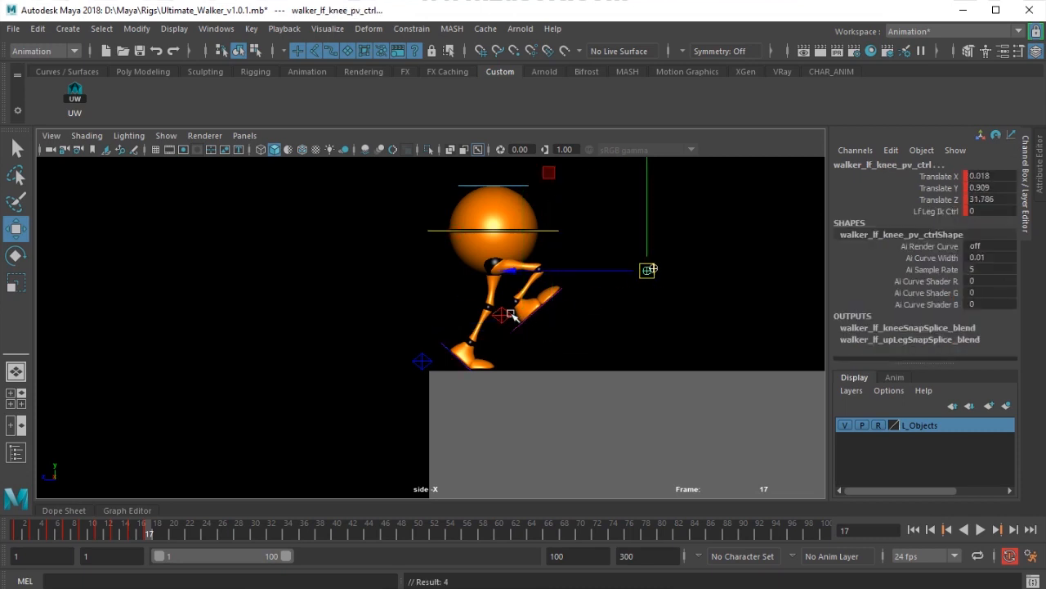
left_click(507, 327)
left_click_drag(509, 329, 554, 344)
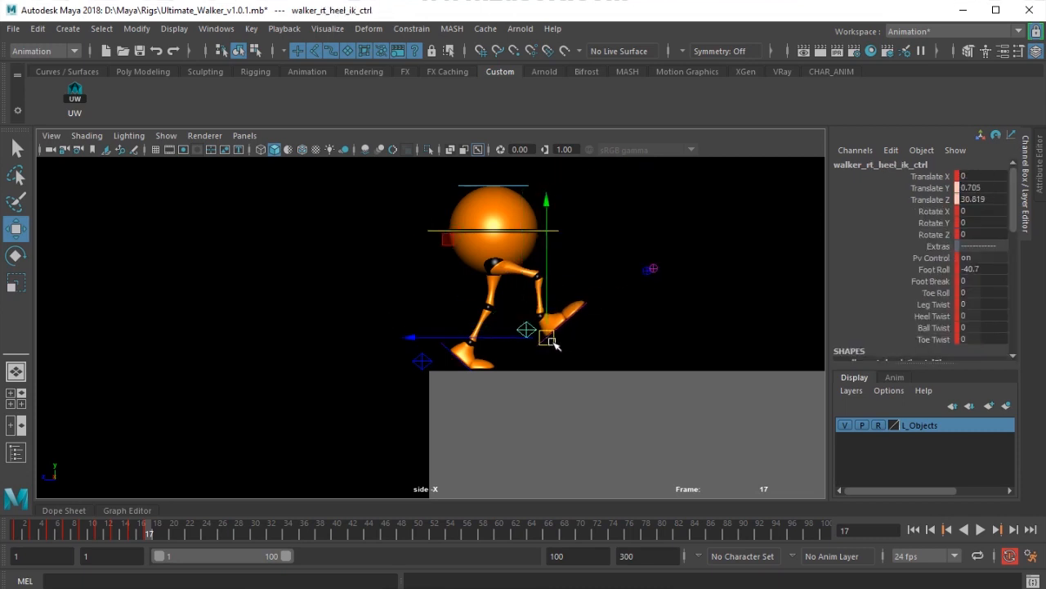
Select the whole UW control set, key the stride pose at frame 17, and review the jump from frame 1 through frame 17.
left_click(77, 111)
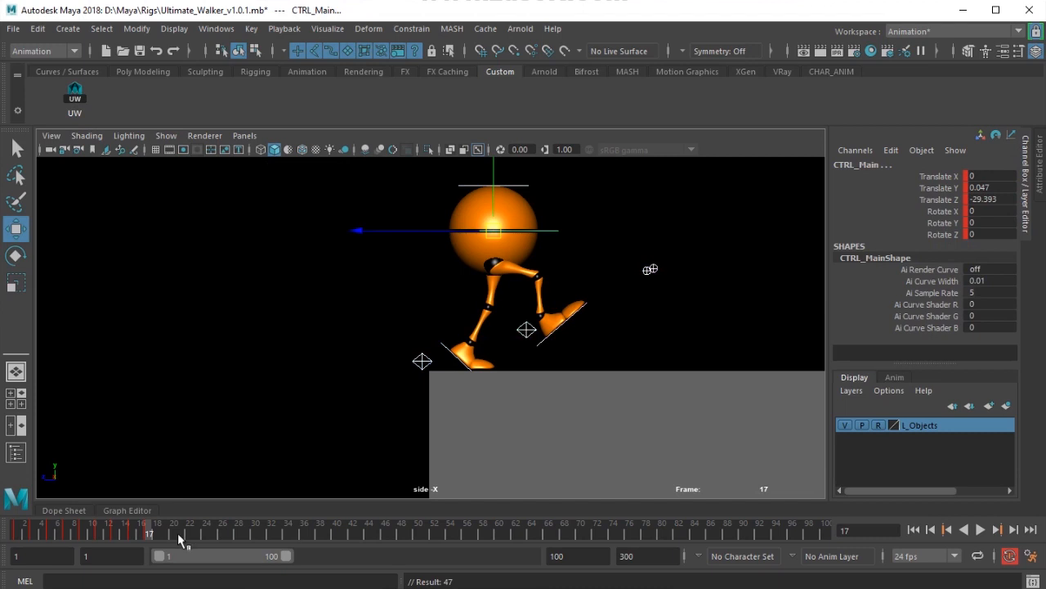
left_click(133, 532)
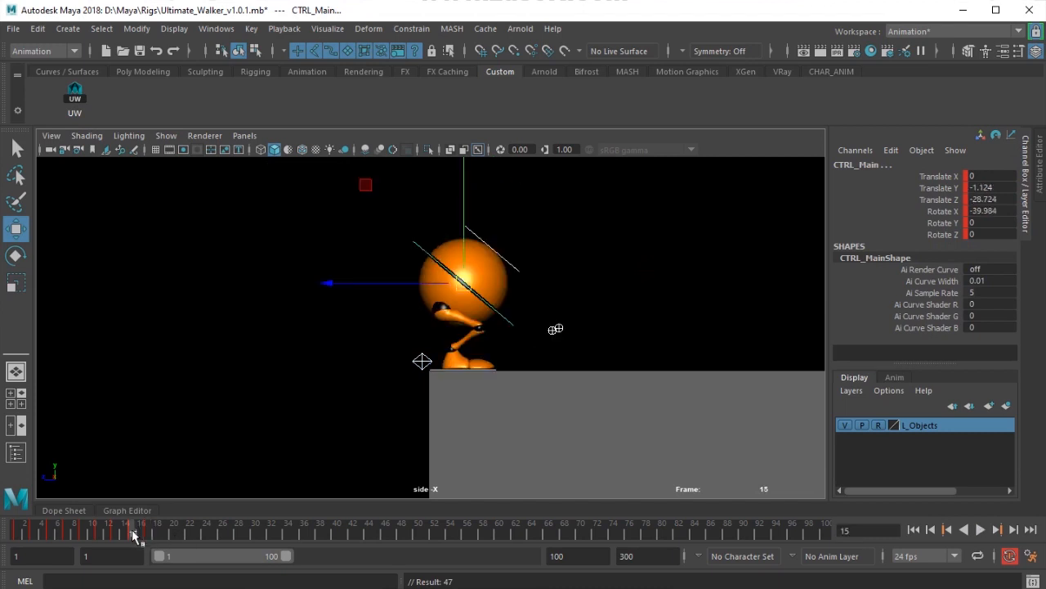
key("period")
key("period")
scroll(283, 399, "down", 13)
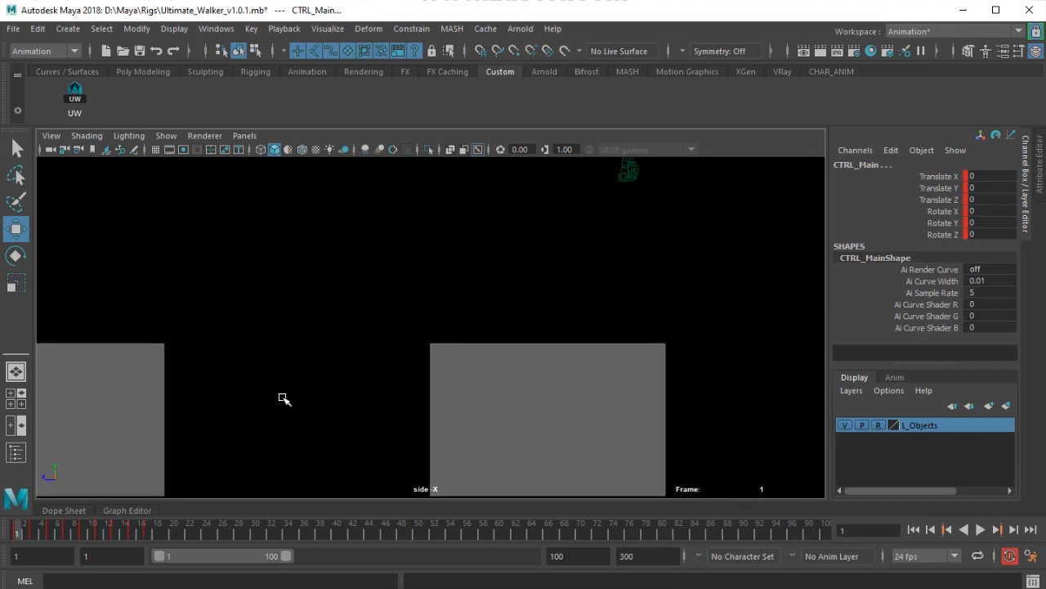
key("period")
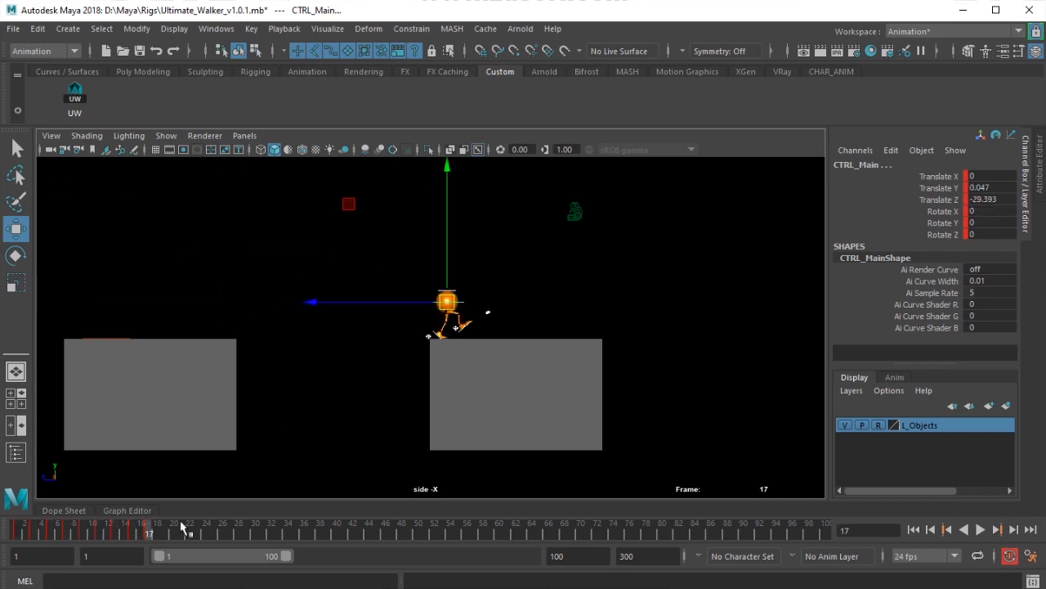
Go to frame 19 and get a close side view of the walker for the next pose.
left_click(155, 538)
left_click(162, 538)
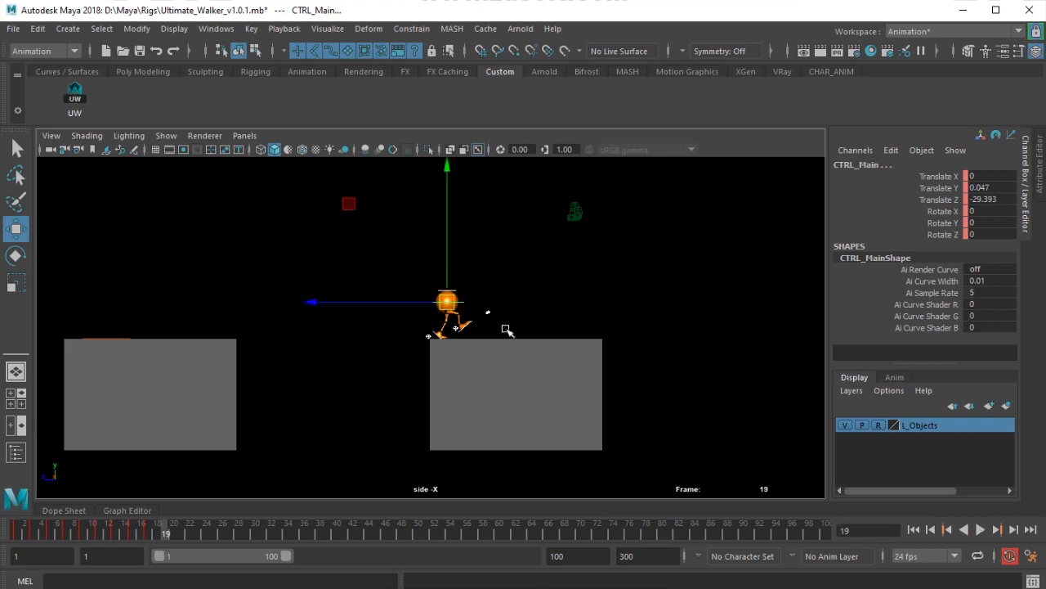
scroll(507, 328, "up", 5)
scroll(507, 328, "up", 5)
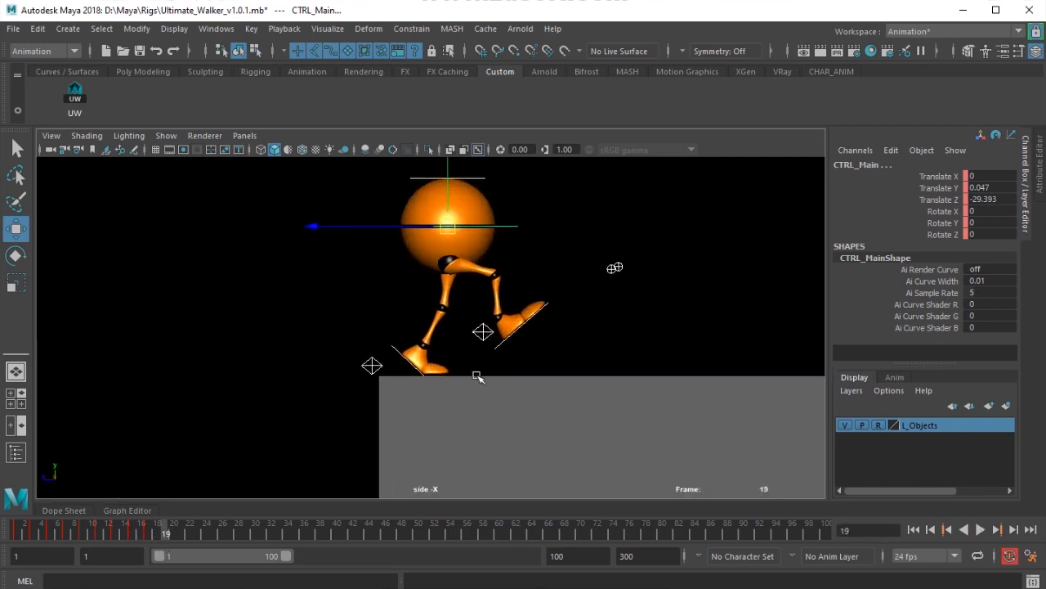
left_click(483, 333)
double_click(977, 269)
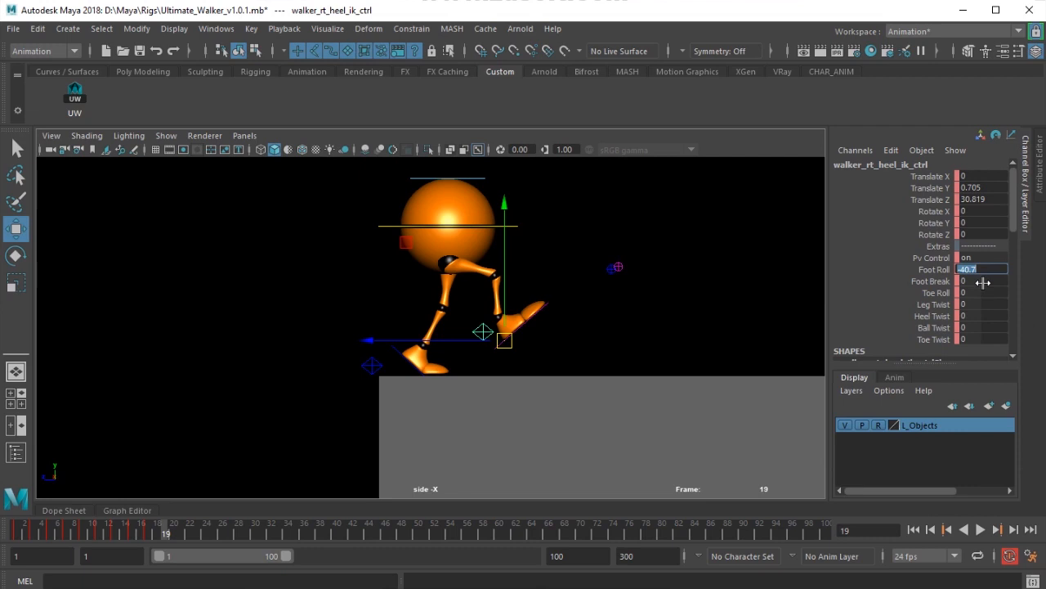
type("0")
key("Return")
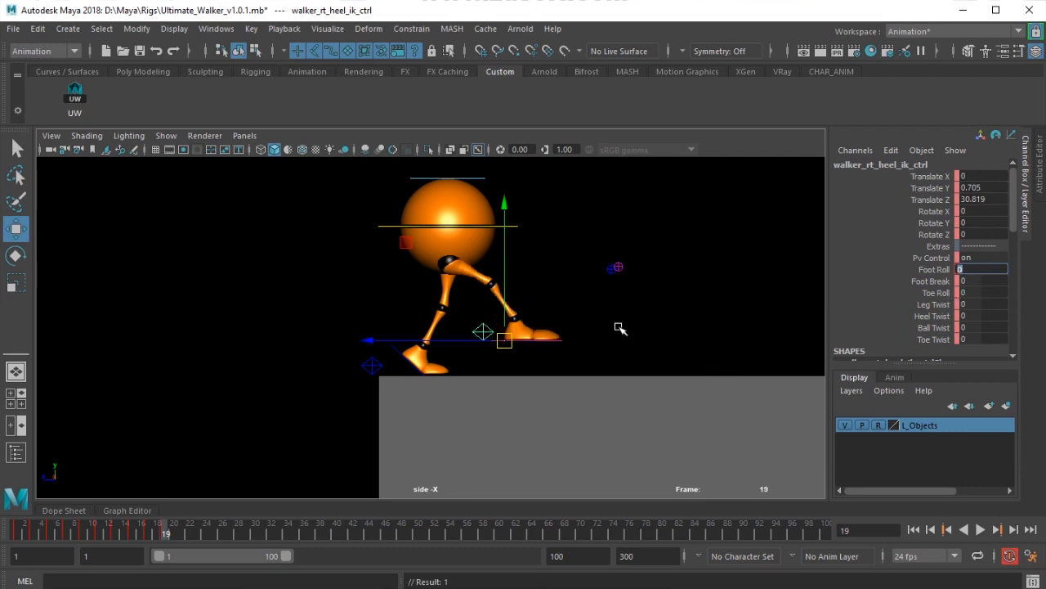
key("ctrl+z")
Set the right heel control's Translate Y to 0 to bring the foot down onto the block.
left_click(645, 342)
left_click(492, 332)
double_click(978, 187)
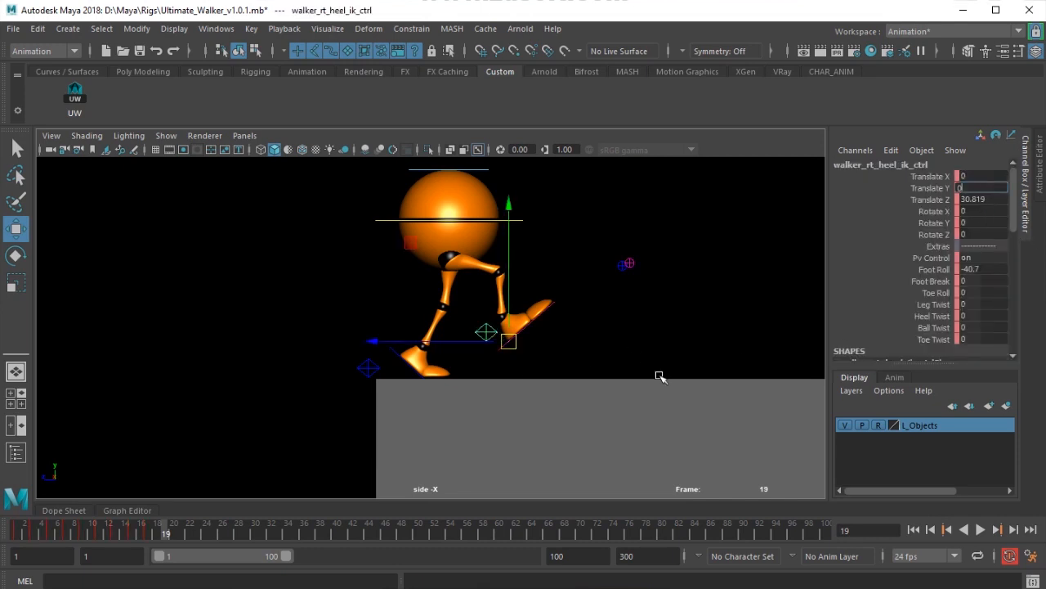
type("0")
key("Return")
Move the main control forward to about -29.82 in Translate Z and the right heel to about 31.36 in Translate Z.
left_click(497, 216)
left_click_drag(362, 218, 383, 225)
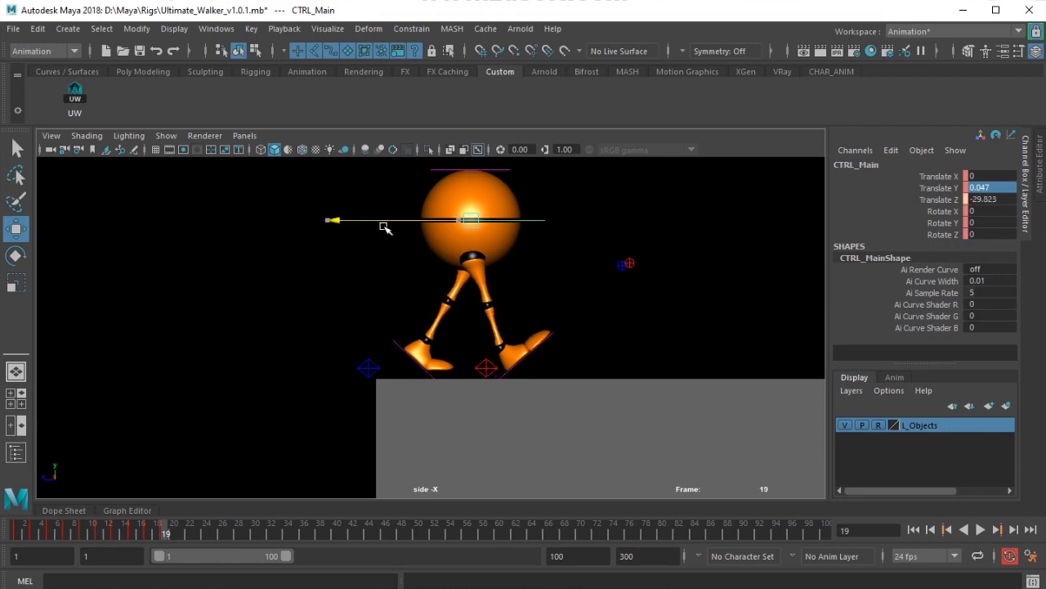
left_click(485, 377)
left_click_drag(415, 375, 444, 376)
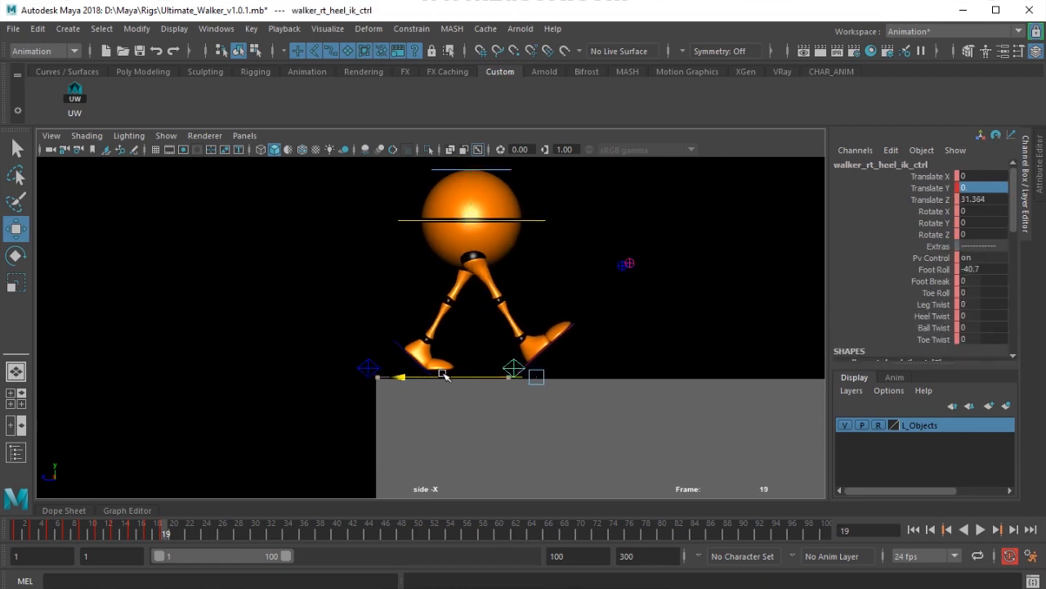
Lower the main control to about -0.454 in Translate Y and nudge the right heel control along the top of the block.
left_click(534, 219)
left_click_drag(472, 192, 472, 215)
left_click(512, 367)
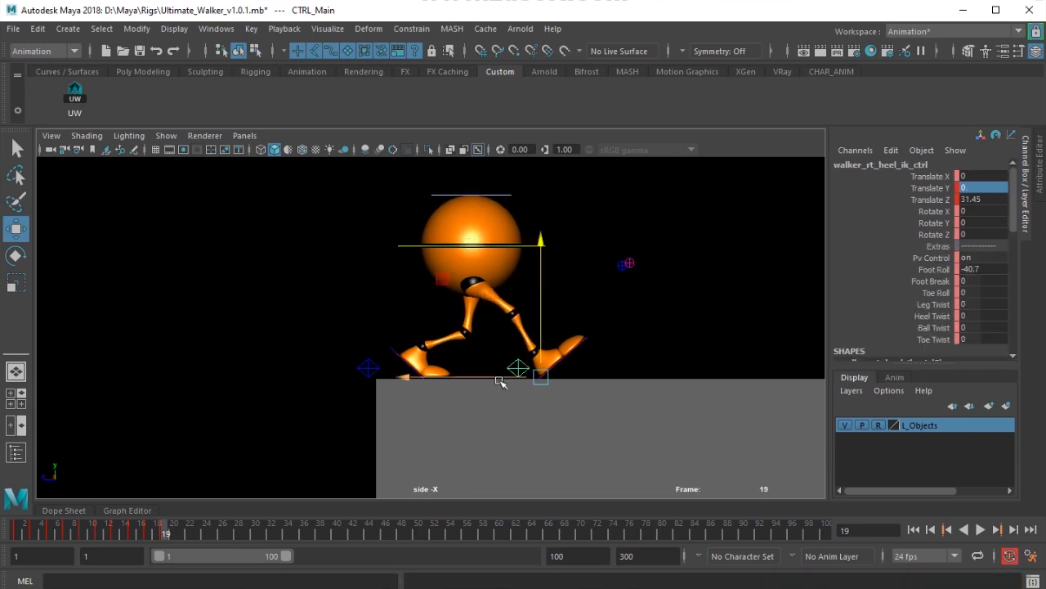
left_click(523, 245)
mouse_move(157, 534)
left_mouse_down()
mouse_move(117, 535)
mouse_move(167, 535)
left_mouse_up()
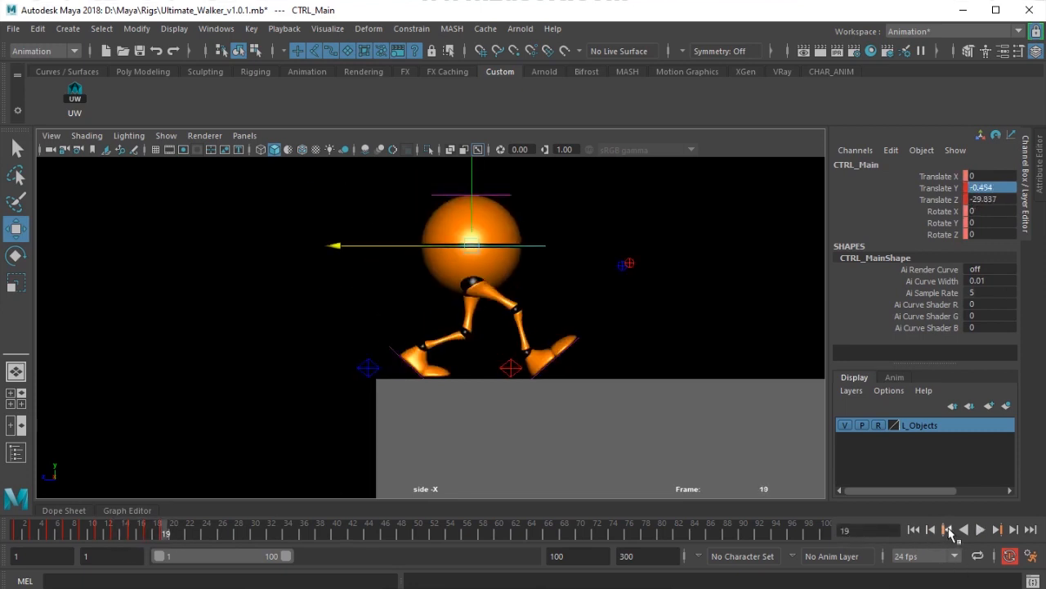
Key the whole UW control set at frame 19 and review the jump from frame 1 through frame 19.
left_click(949, 530)
left_click(1003, 530)
left_click(75, 113)
scroll(259, 332, "down", 5)
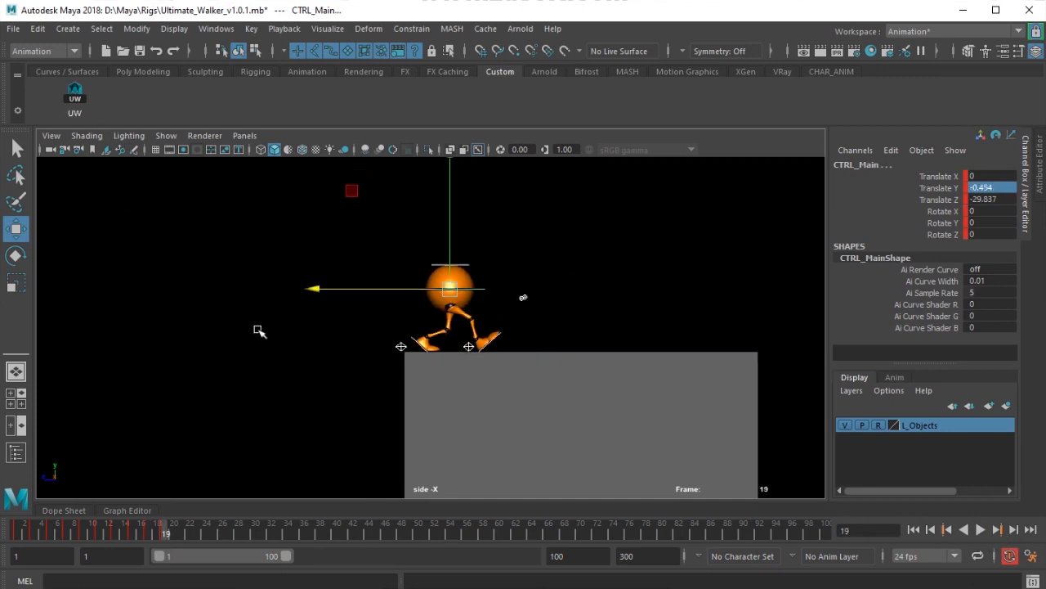
middle_click_drag(347, 347, 500, 341, "alt")
scroll(476, 349, "down", 3)
left_click_drag(156, 531, 3, 537)
scroll(350, 442, "down", 1)
middle_click_drag(351, 443, 368, 444, "alt")
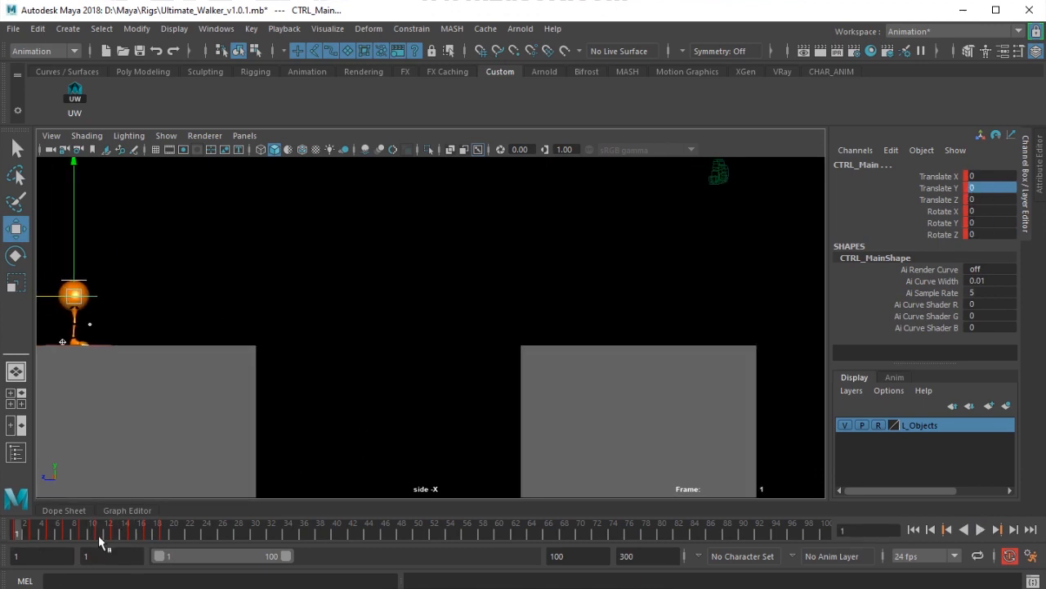
key("alt+v")
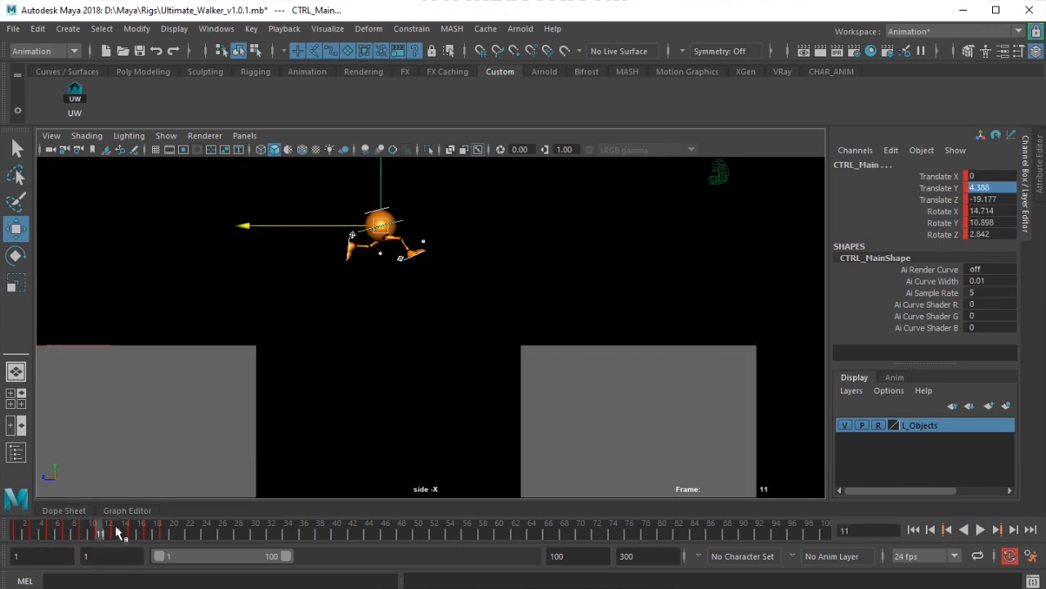
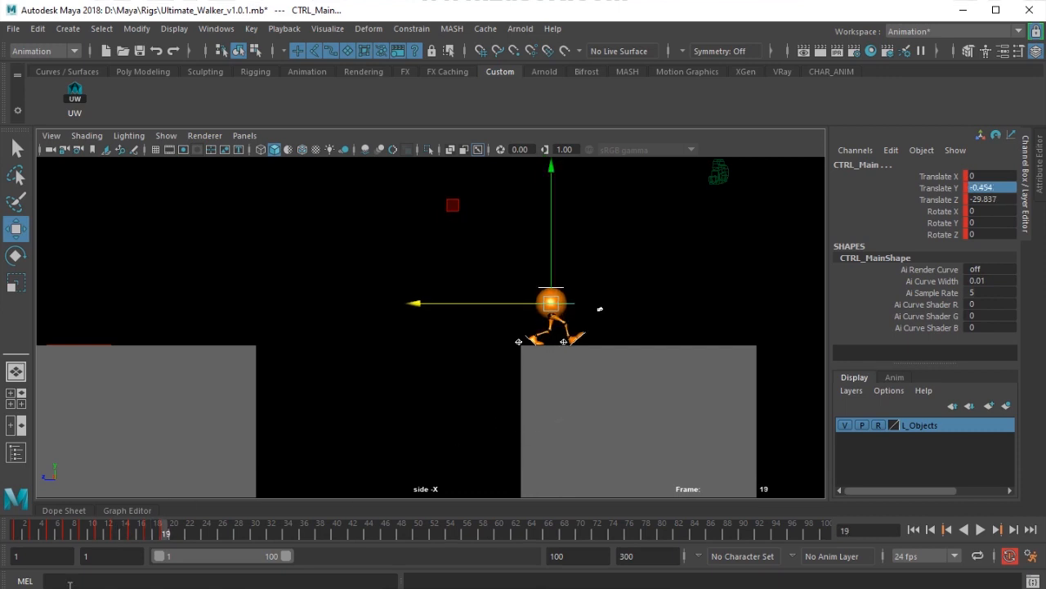
Copy the frame 17 pose onto frame 19, replacing the stride pose there, and get a close side view of the walker.
mouse_move(157, 532)
left_mouse_down()
mouse_move(119, 537)
mouse_move(149, 539)
left_mouse_up()
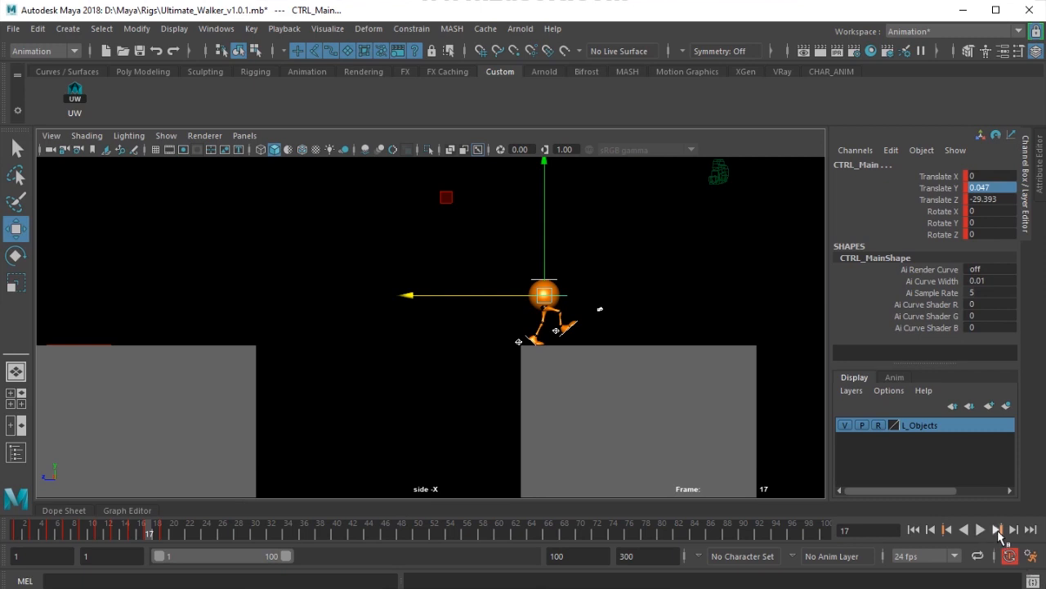
left_click_drag(150, 538, 164, 537)
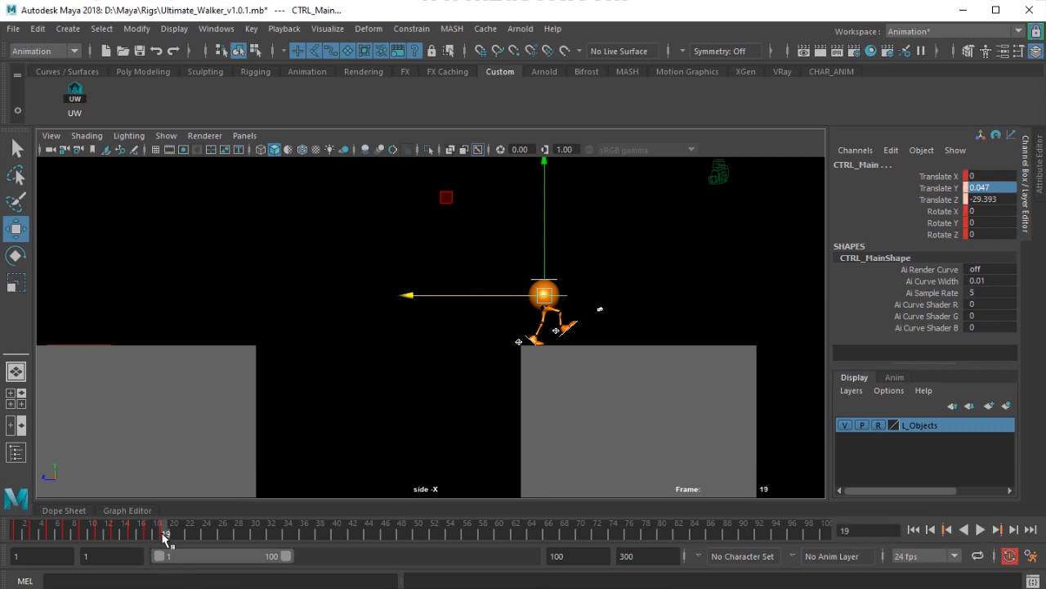
middle_click_drag(472, 424, 360, 415, "alt")
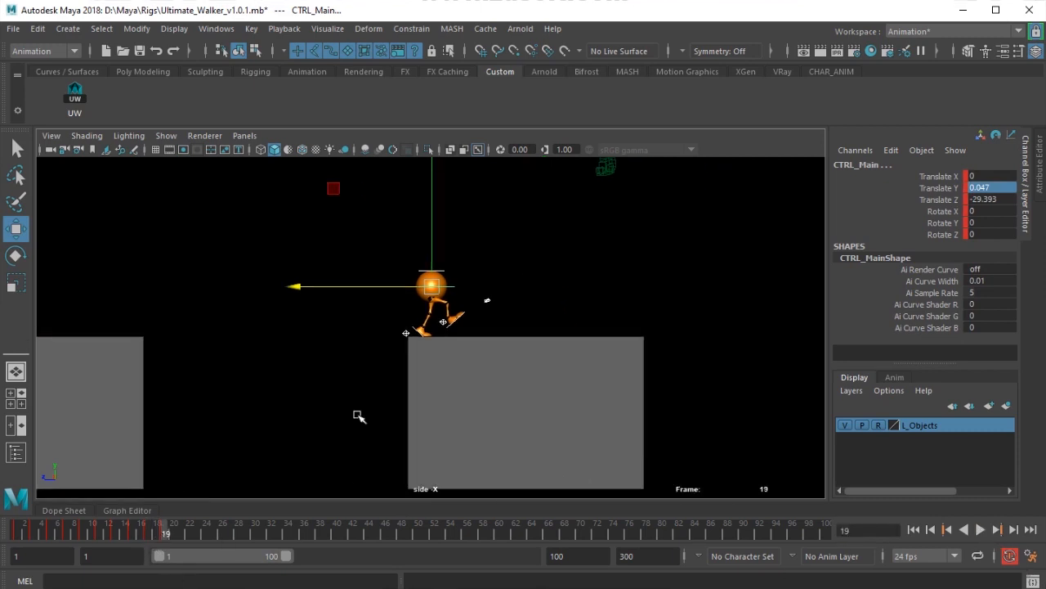
right_click_drag(359, 415, 376, 395, "alt")
middle_click_drag(375, 395, 373, 411, "alt")
right_click_drag(374, 411, 513, 438, "alt")
Raise the walker off the block at frame 19, with the main control at about 0.459 in Translate Y and -30.54 in Translate Z.
left_click_drag(484, 251, 487, 293)
left_click_drag(427, 271, 474, 253)
left_click(460, 357)
mouse_move(472, 354)
left_mouse_down()
mouse_move(481, 352)
mouse_move(458, 396)
mouse_move(467, 350)
mouse_move(471, 369)
left_mouse_up()
left_click(432, 354)
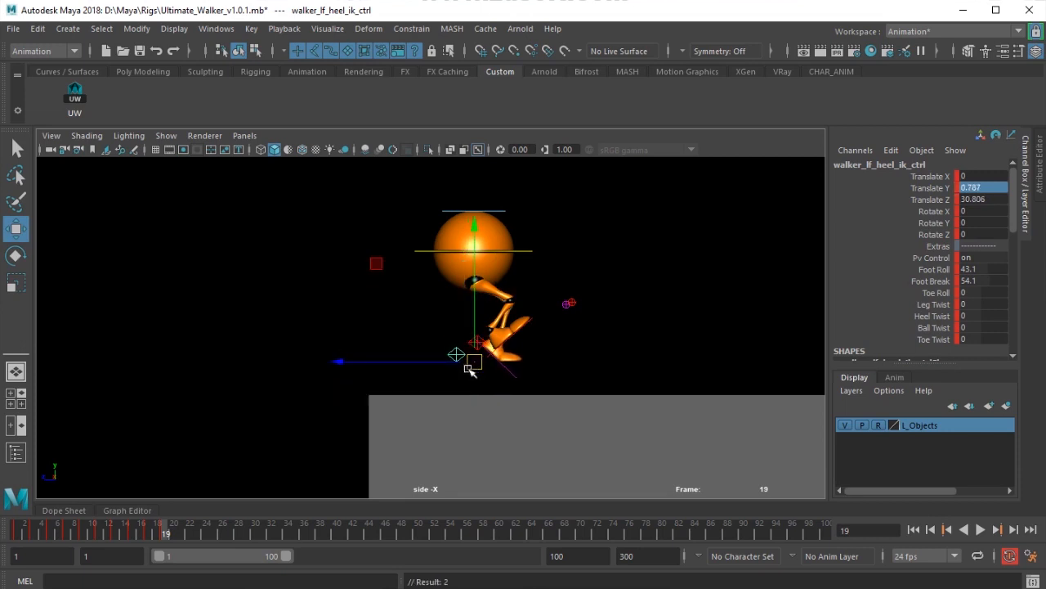
Set the left heel control's Foot Roll and Foot Break to 0 and raise it to about 1.07 in Translate Y.
left_click_drag(985, 269, 985, 281)
type("0")
key("Return")
left_click_drag(475, 370, 466, 343)
Tilt the left heel to about -17.6 in Rotate X, place it at about 0.912 in Translate Y, and key the UW control set.
key("e")
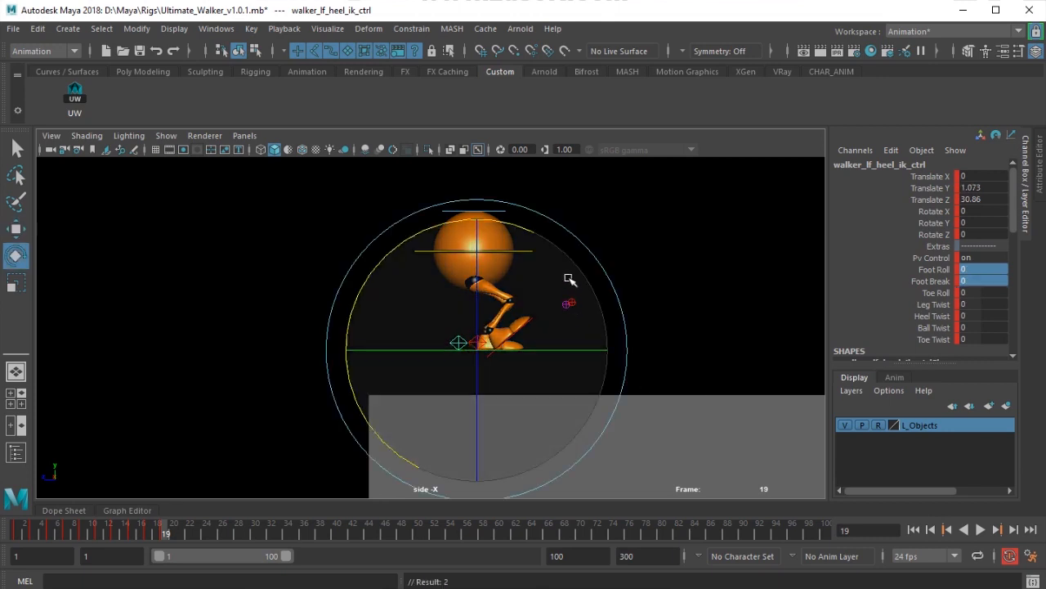
left_click_drag(528, 226, 489, 217)
key("w")
left_click_drag(476, 350, 473, 357)
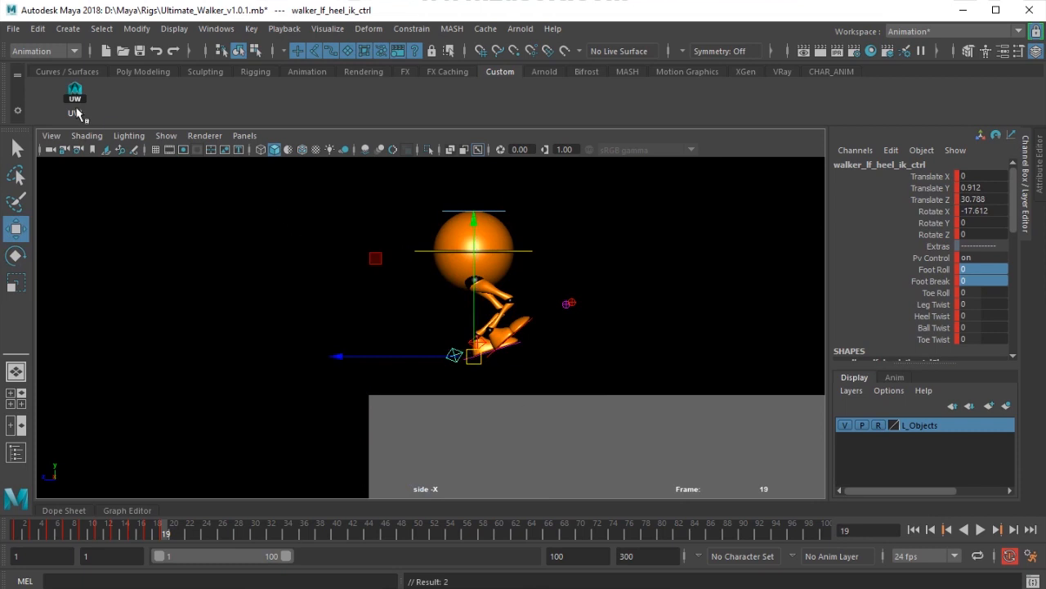
left_click(76, 111)
Go to frame 21 and move the main, heel and knee controls together forward to about -31.88 in the main control's Translate Z.
left_click_drag(152, 529, 182, 530)
left_click_drag(517, 235, 533, 264)
left_click(456, 359)
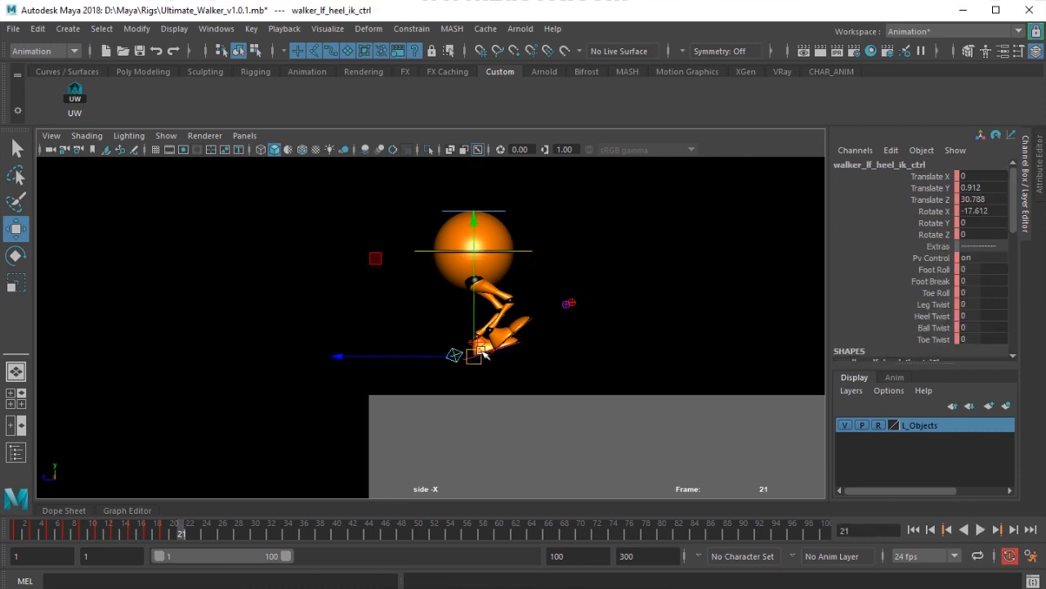
key("q")
left_click(570, 304)
left_click(527, 243)
key("w")
left_click_drag(380, 251, 431, 263)
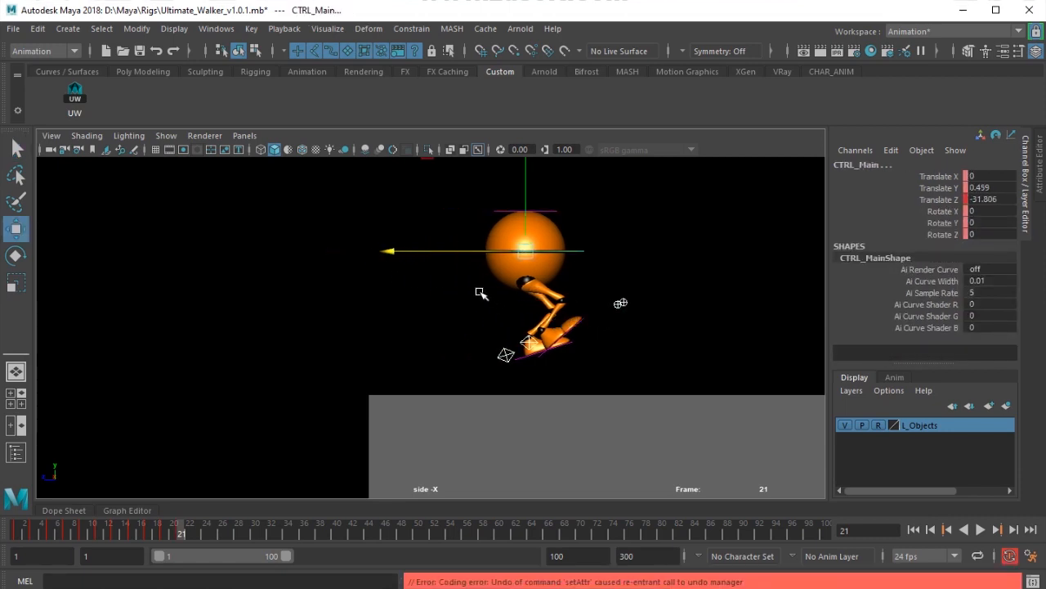
Select both heel controls and set their Translate Y and Rotate X to 0.
left_click(506, 353)
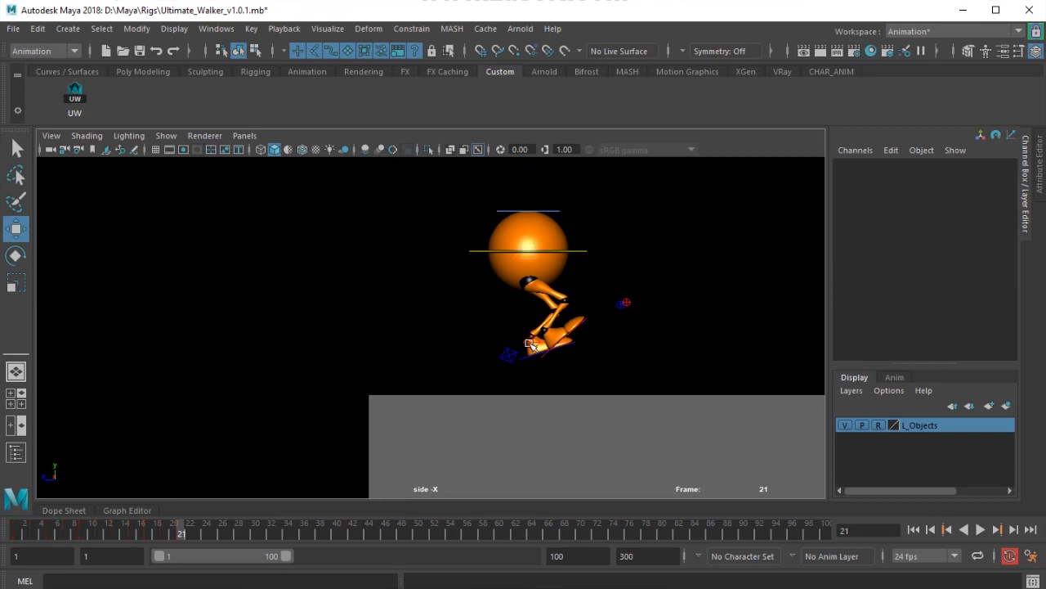
left_click(510, 355)
key("q")
left_click(509, 355)
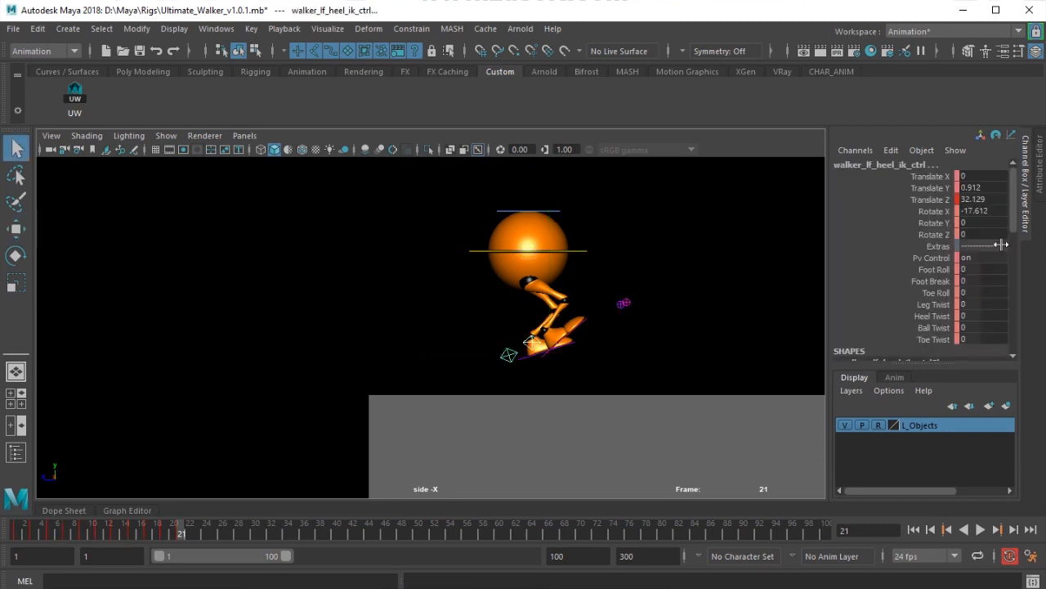
double_click(997, 188)
type("0")
key("Return")
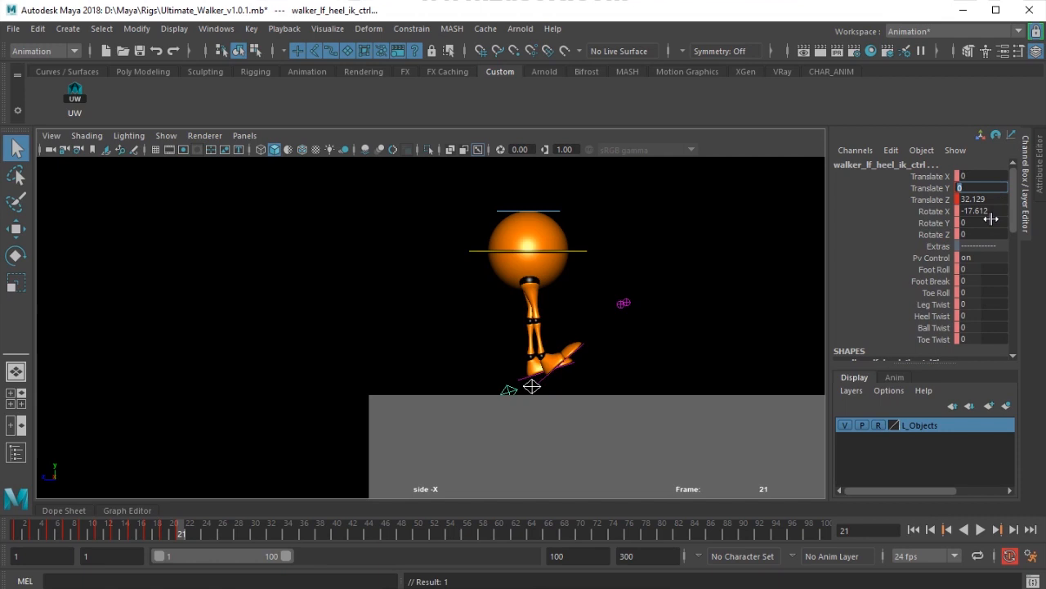
double_click(985, 211)
type("0")
key("Return")
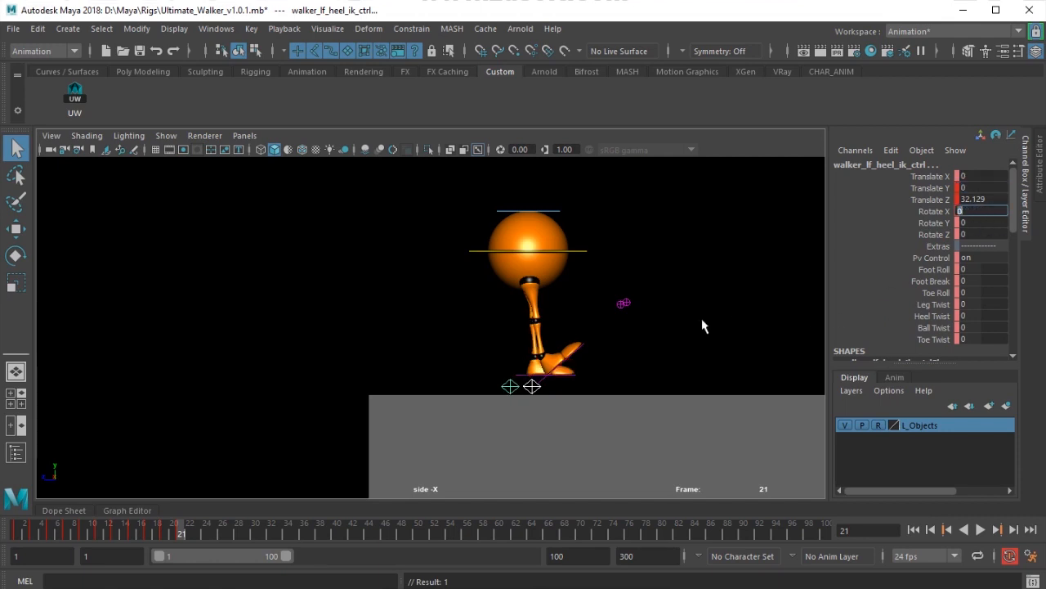
Lower the main control to about -0.096 in Translate Y so the feet reach the block.
left_click(587, 249)
key("w")
left_click_drag(531, 208, 533, 224)
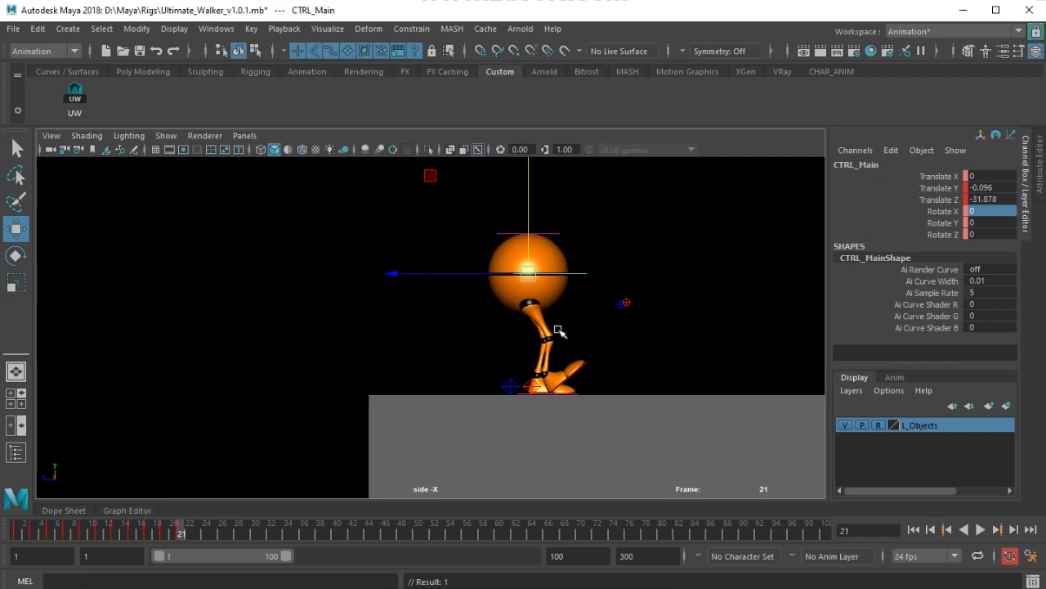
Try a Foot Roll of 0 on the right heel control, then undo it.
left_click(527, 386)
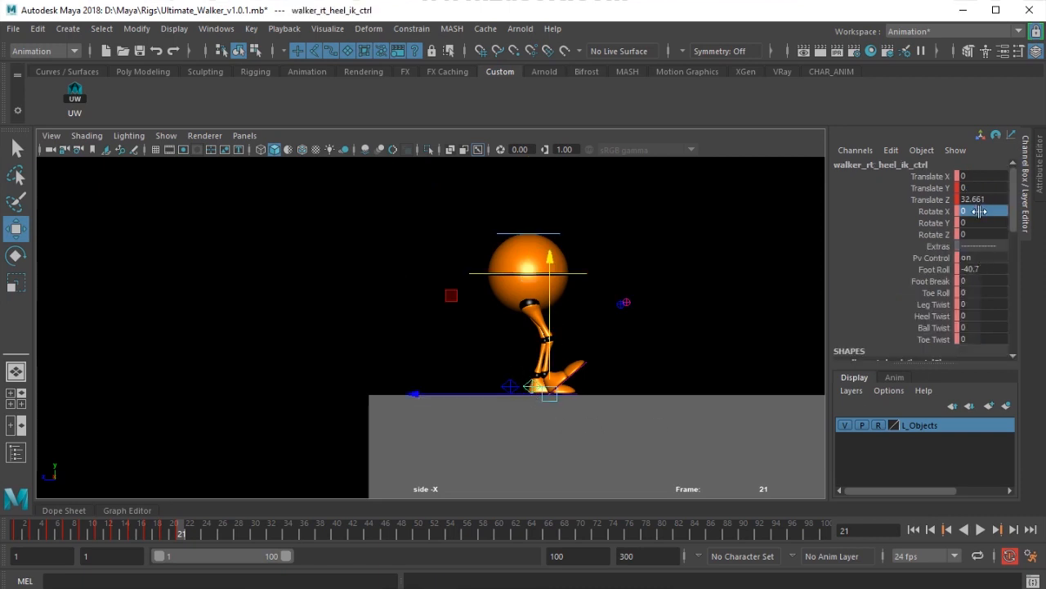
double_click(992, 269)
type("0")
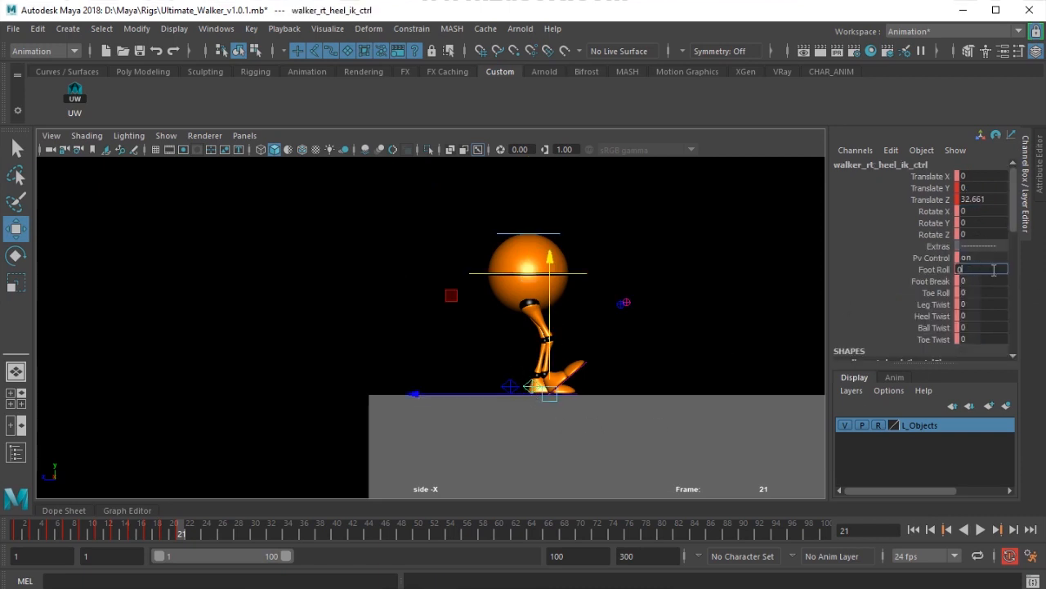
key("Return")
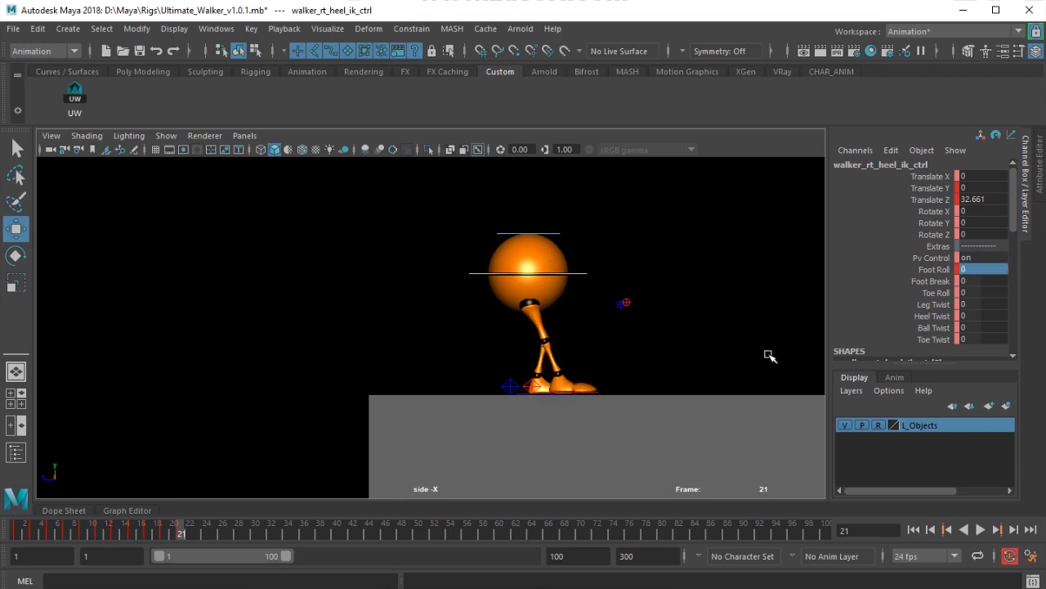
key("ctrl+z")
Set the left heel's Foot Roll to about -24.3 and Translate Z to about 32.34, and key the UW control set at frame 21.
left_click(474, 348)
left_click(509, 385)
left_click(935, 269)
middle_click_drag(654, 346, 386, 340)
key("w")
left_click_drag(451, 393, 462, 395)
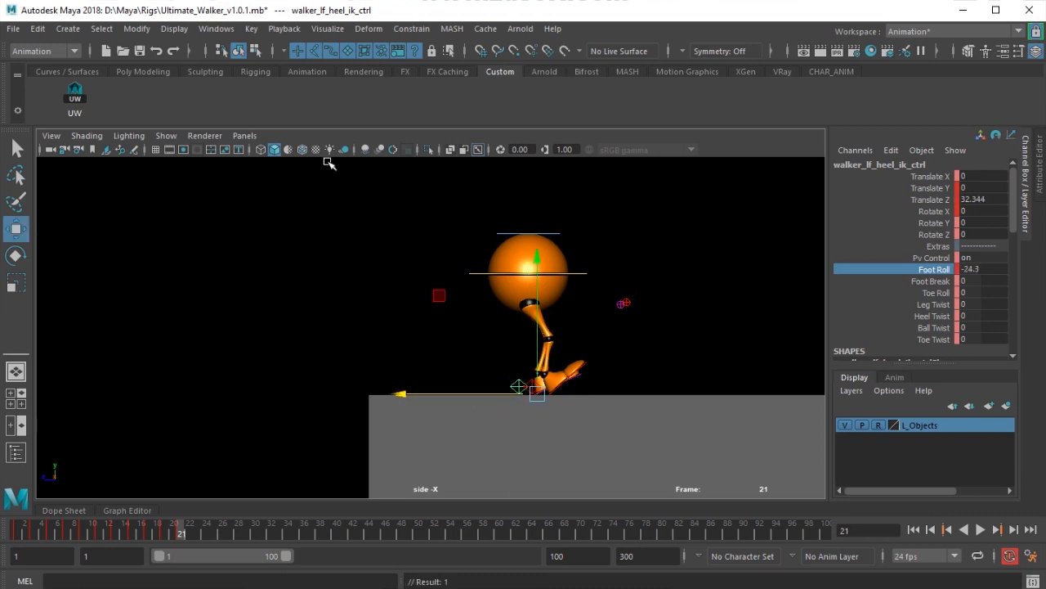
left_click(71, 100)
Raise the whole walker at frame 19 to about 0.852 in Translate Y and the main control at frame 21 to about -0.024.
mouse_move(180, 531)
left_mouse_down()
mouse_move(129, 533)
mouse_move(185, 534)
left_mouse_up()
left_click_drag(171, 534, 165, 533)
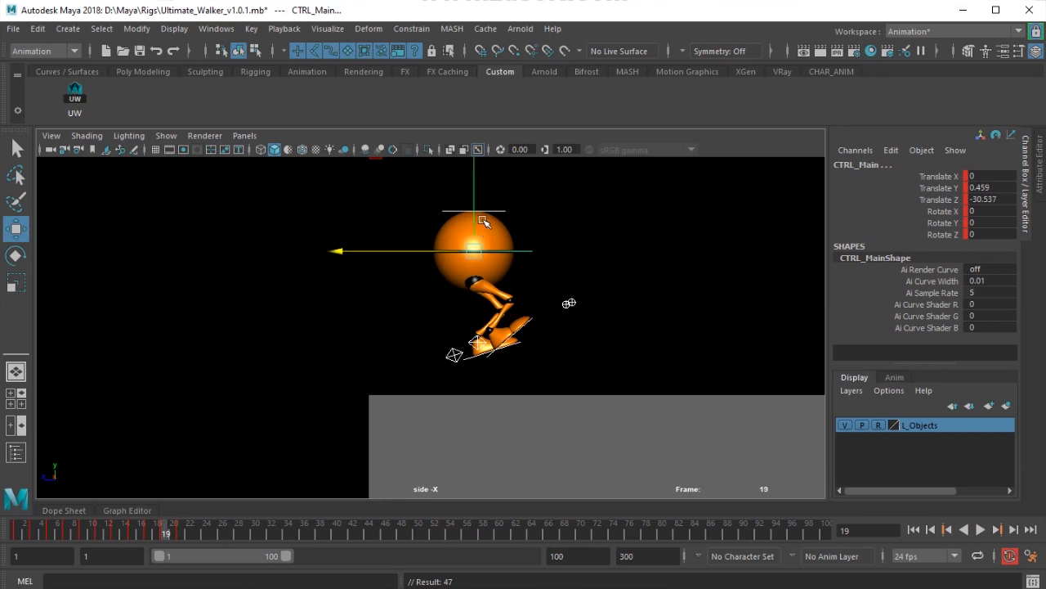
left_click_drag(475, 204, 475, 189)
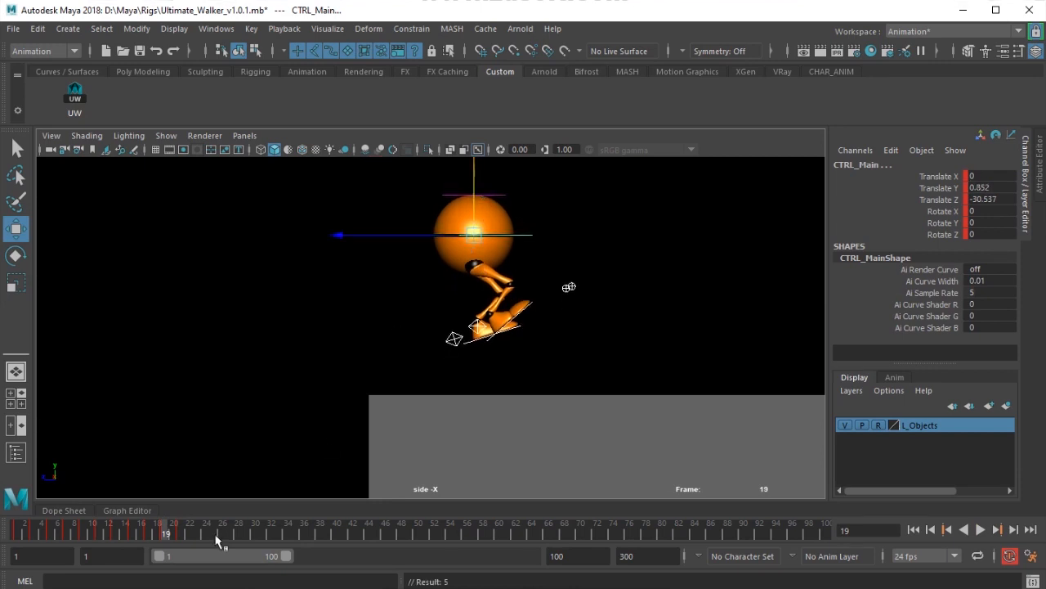
left_click_drag(169, 532, 180, 532)
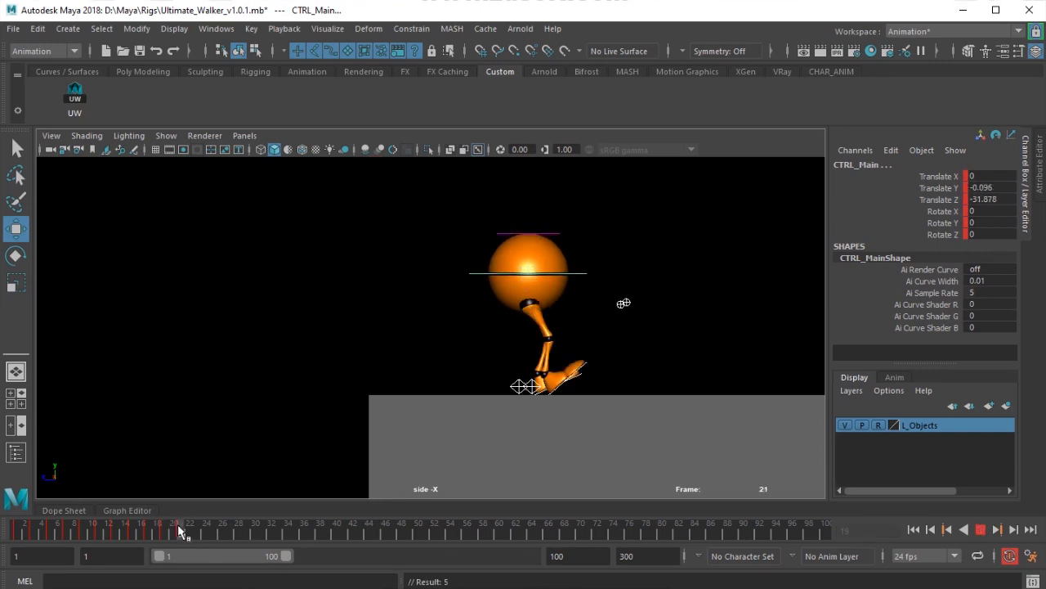
left_click(583, 274)
left_click_drag(528, 223, 533, 220)
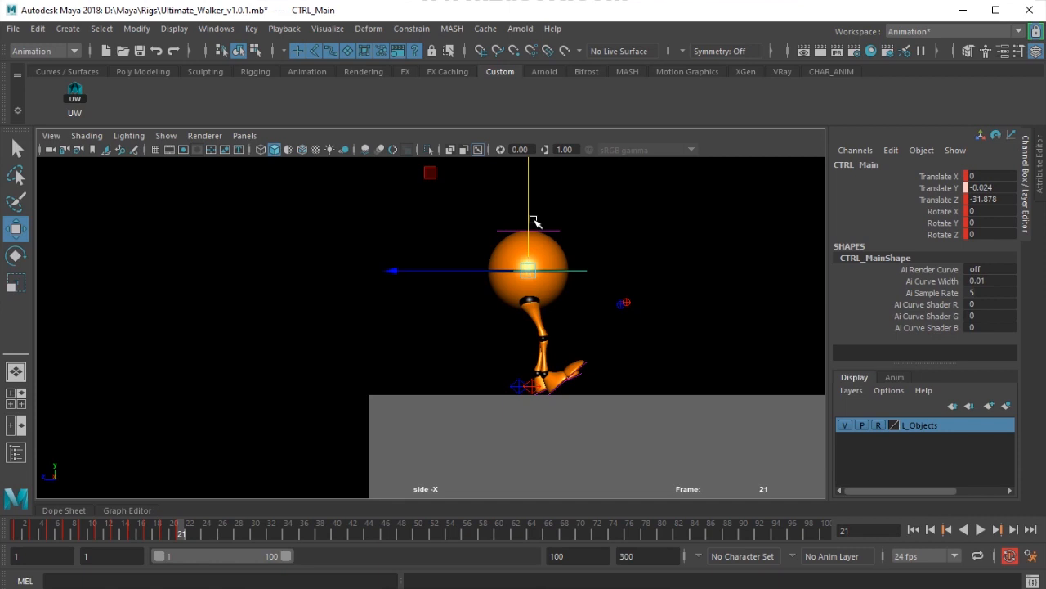
Shift all the walker's controls forward at frame 21, with the left knee at about 33.56 in Translate Z, and review the landing.
left_click(527, 384)
left_click(626, 302)
left_click_drag(491, 304, 514, 302)
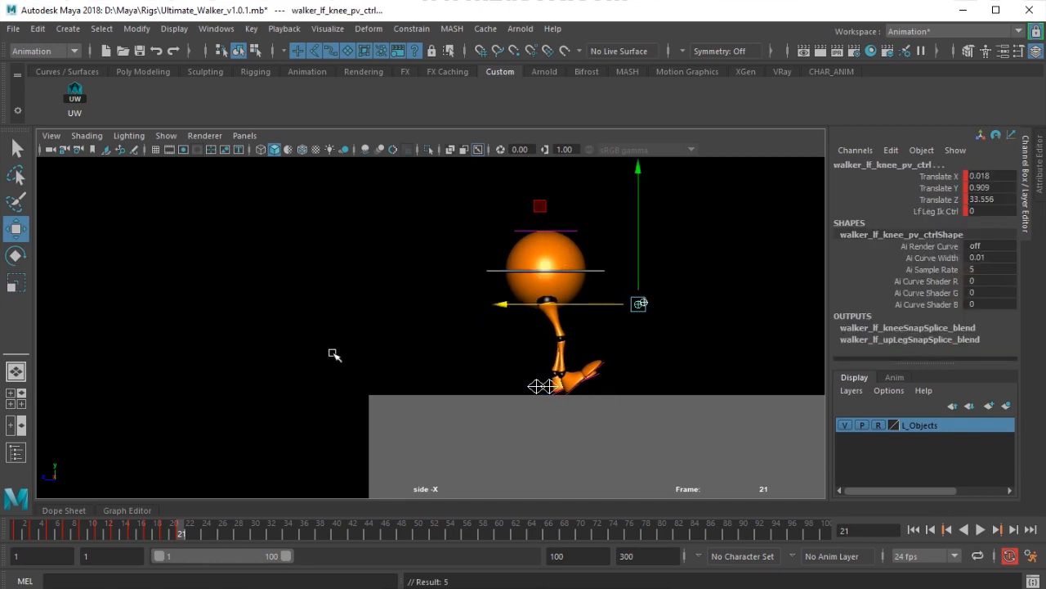
left_click_drag(168, 531, 152, 533)
key("comma")
key("period")
key("period")
key("period")
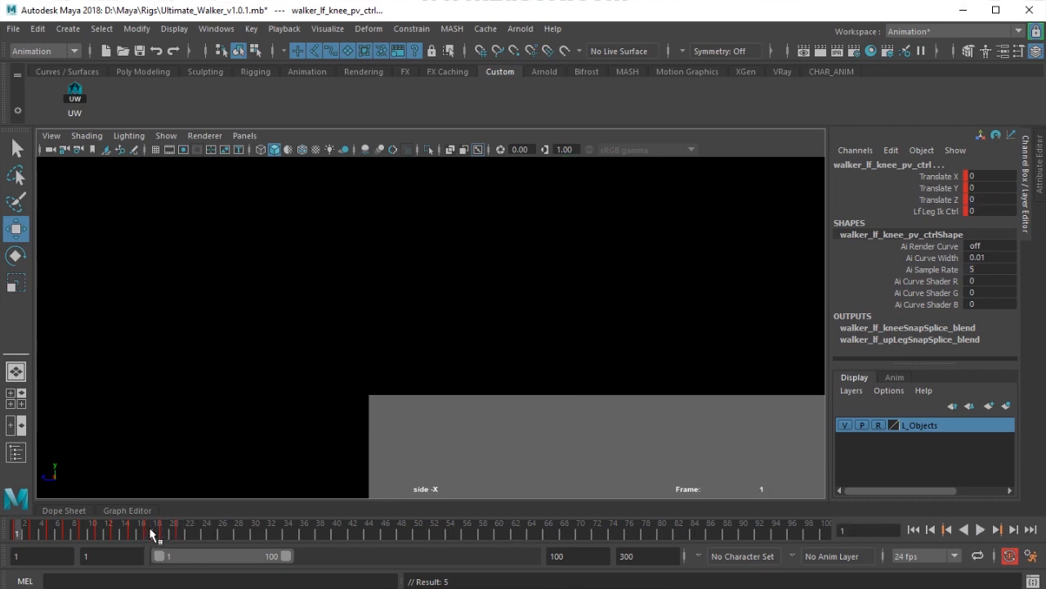
Go to frame 23 and flatten both feet by setting the heel controls' Foot Roll to 0.
left_click_drag(153, 528, 198, 537)
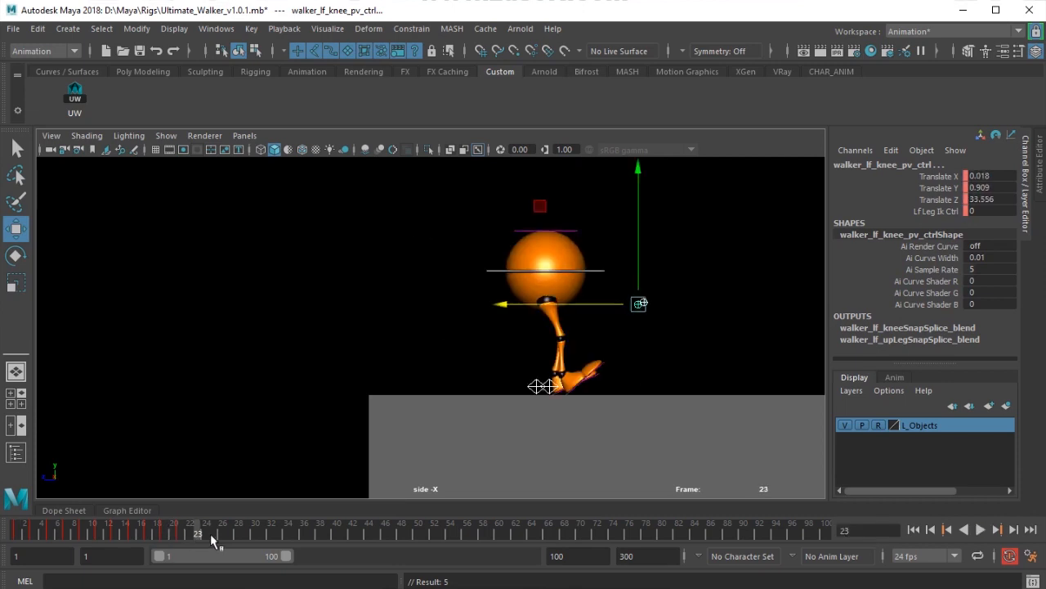
left_click(543, 386)
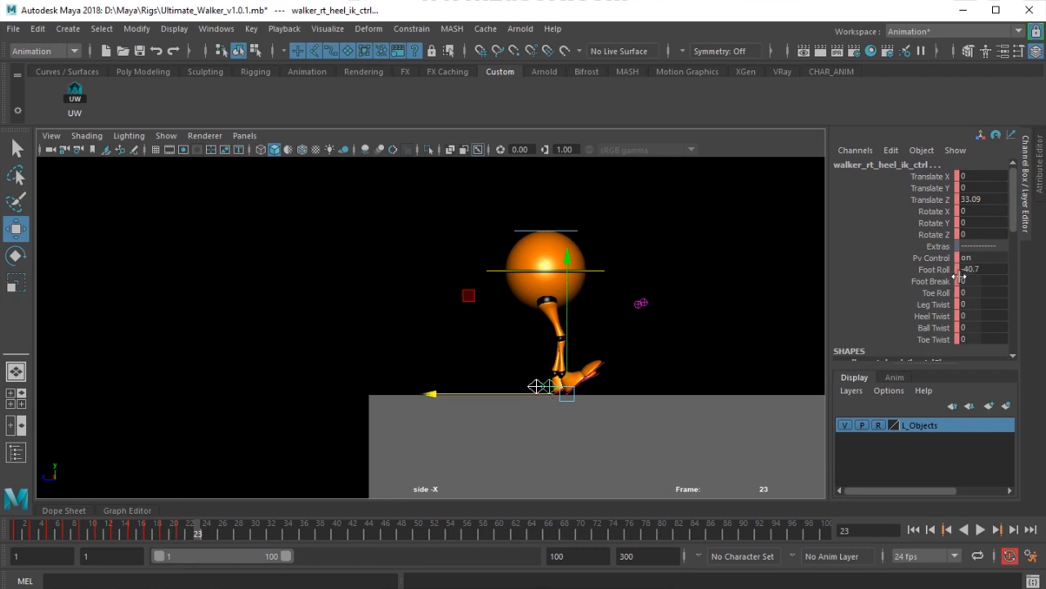
type("0")
key("Return")
Crouch the main control to about -0.489 in Translate Y and -32.72 in Translate Z, and key the UW control set.
left_click_drag(645, 251, 561, 289)
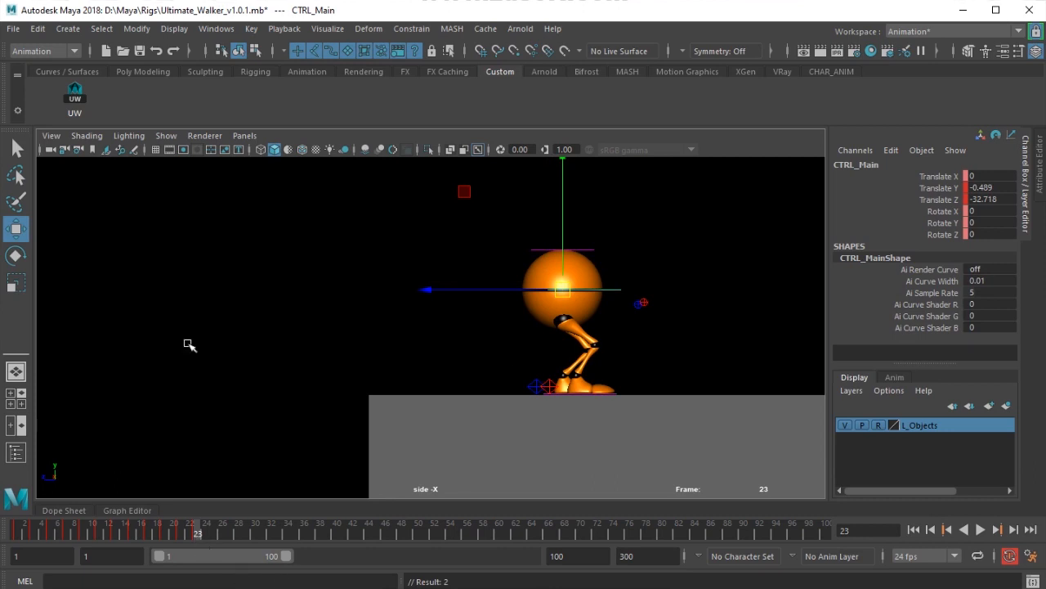
left_click(79, 107)
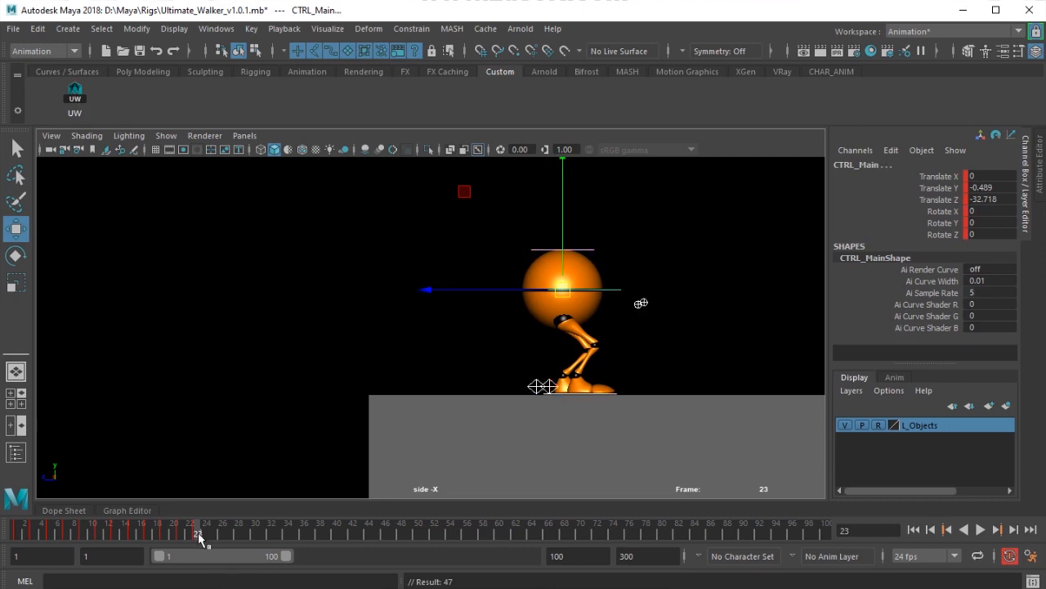
Go to frame 25 and raise the main control to about -0.089 in Translate Y for the standing pose.
left_click_drag(198, 532, 212, 535)
left_click(612, 274)
left_click(614, 291)
type("0")
key("Return")
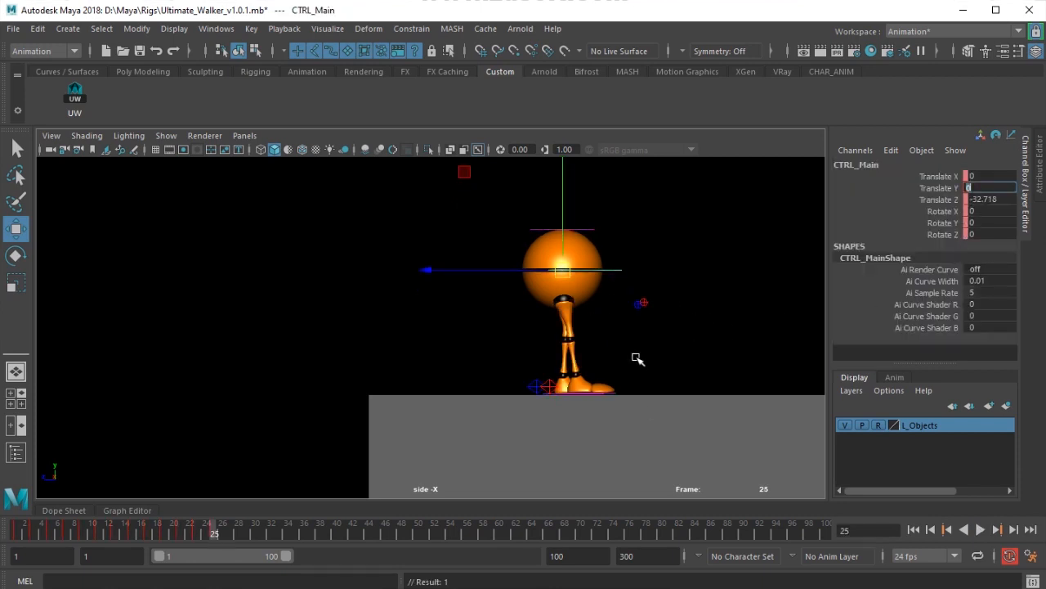
left_click_drag(564, 221, 564, 224)
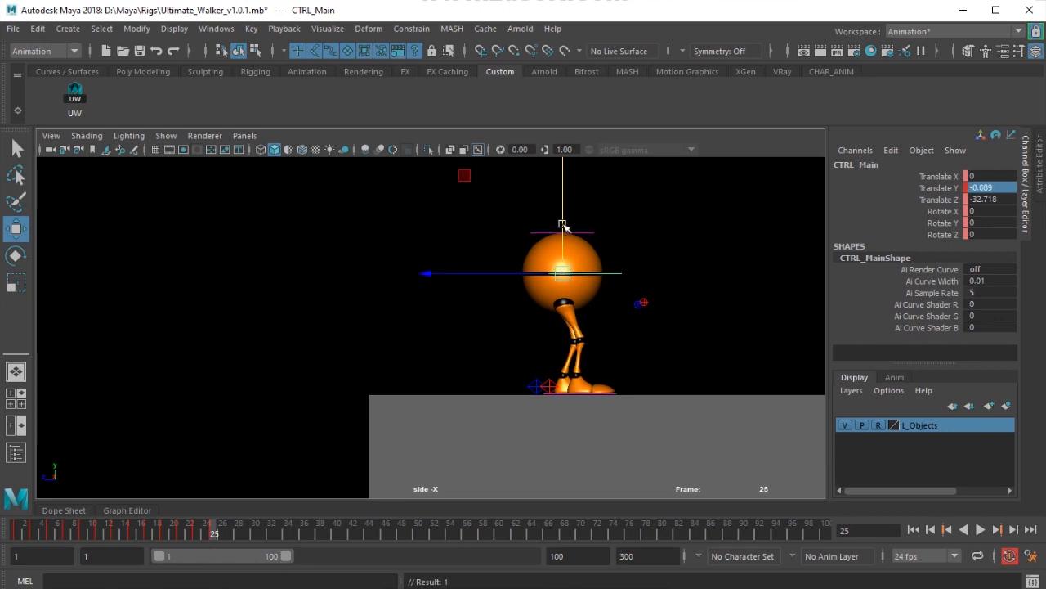
Select the full UW control set and key the standing pose at frame 25.
right_click_drag(336, 304, 241, 319, "alt")
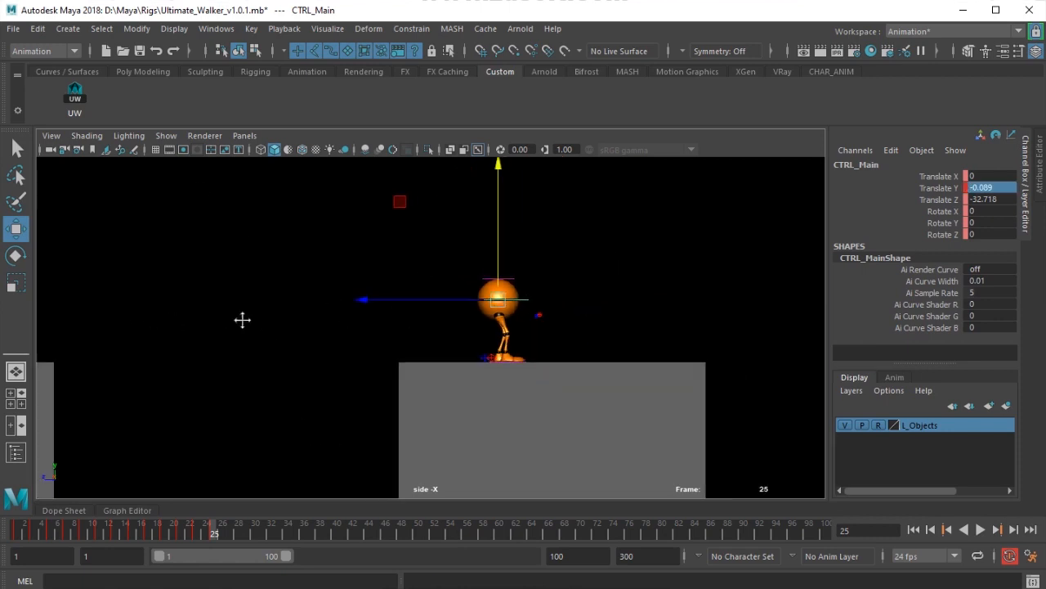
middle_click_drag(240, 320, 326, 300, "alt")
left_click(71, 99)
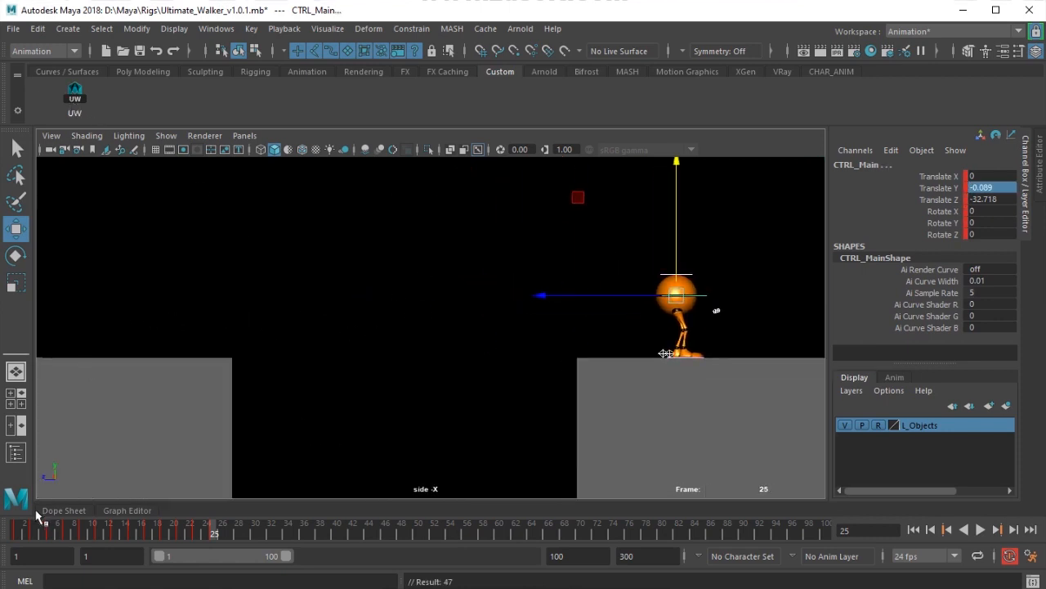
Return to frame 1 and step through the keyed poses up to frame 25 to check the jump blocking.
left_click(15, 533)
scroll(250, 342, "down", 2)
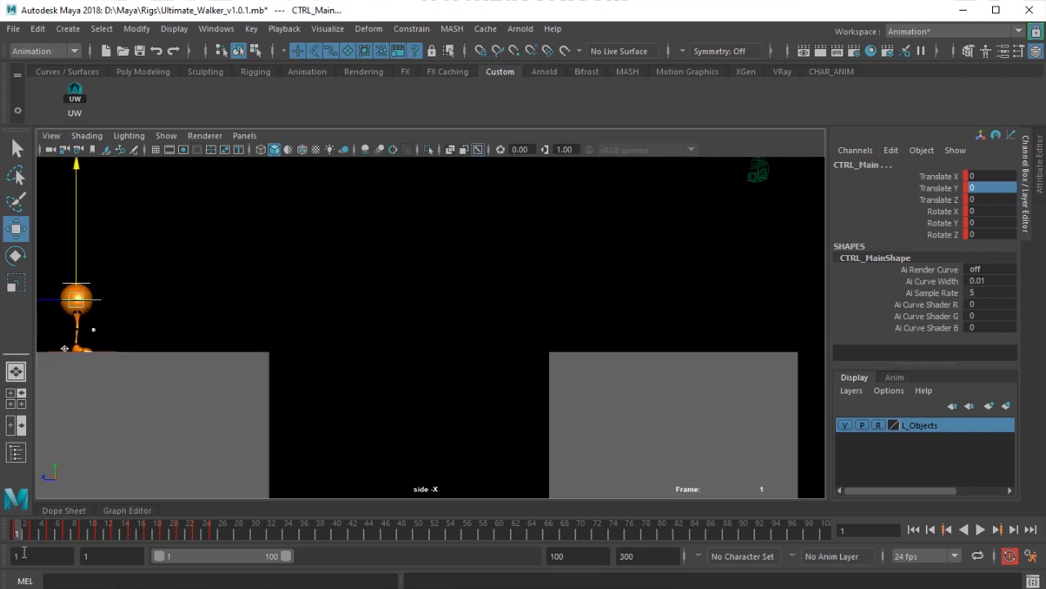
key("period")
key("period")
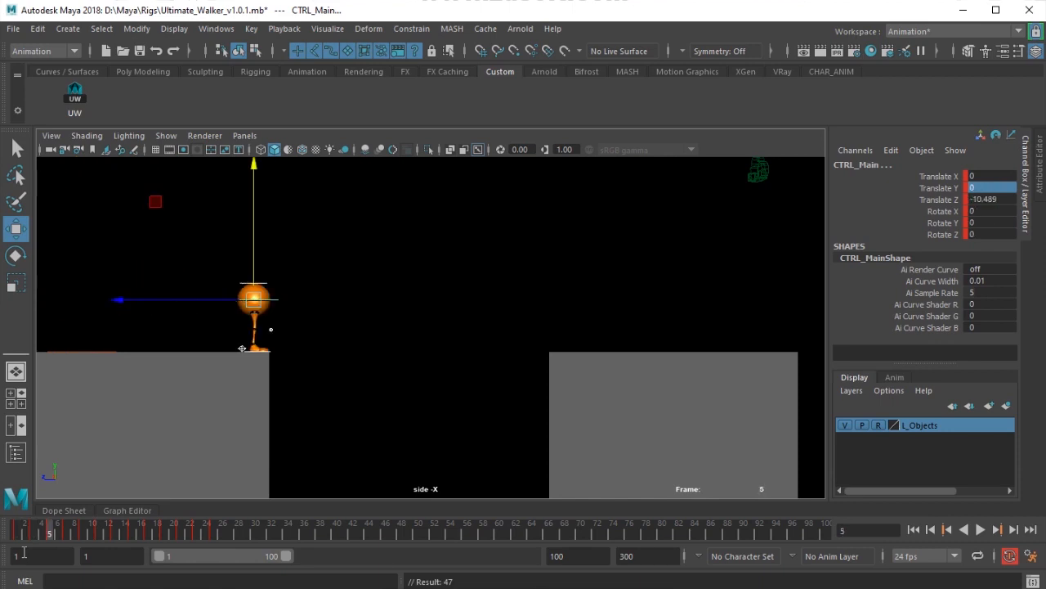
key("period")
key("period")
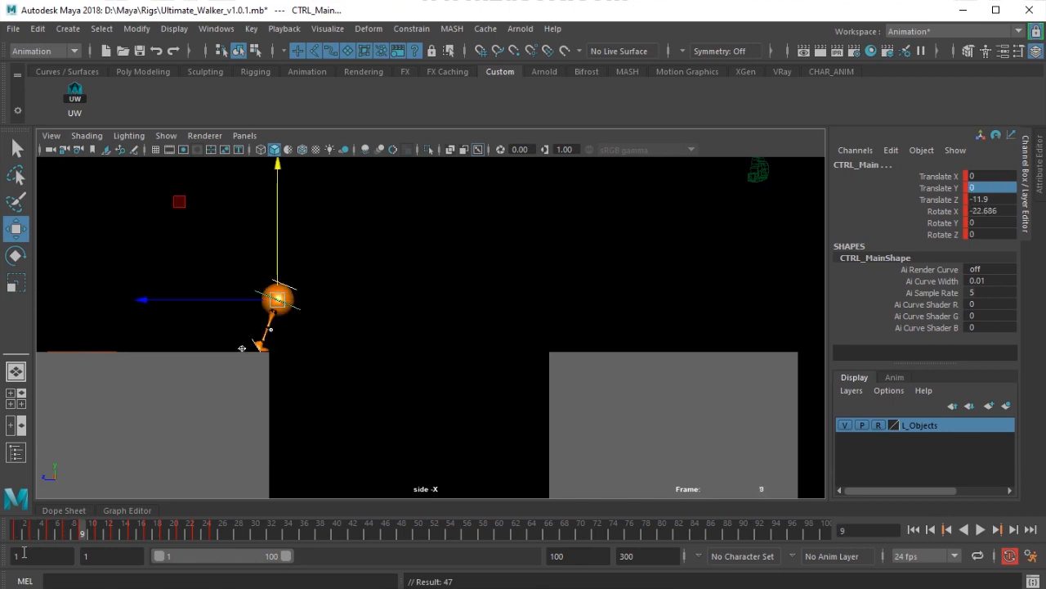
key("period")
key("period")
key("period")
key("period")
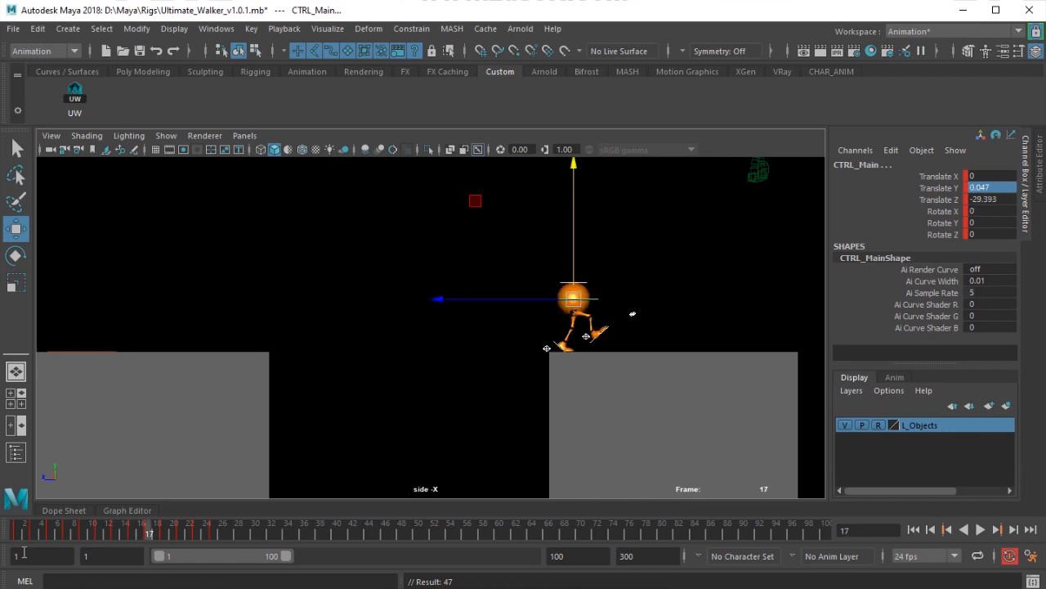
key("period")
key("period")
key("period")
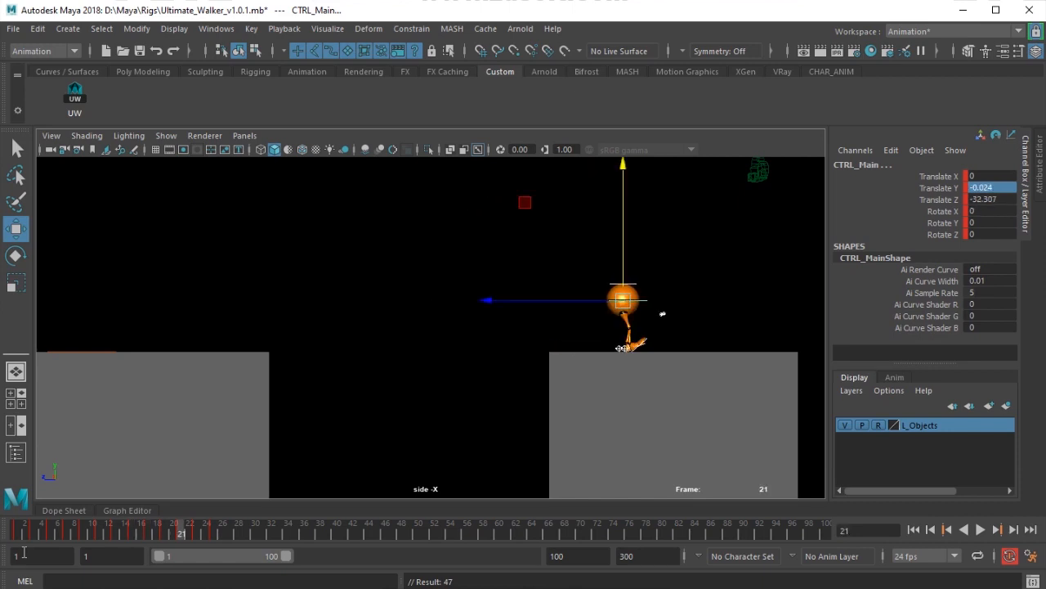
key("period")
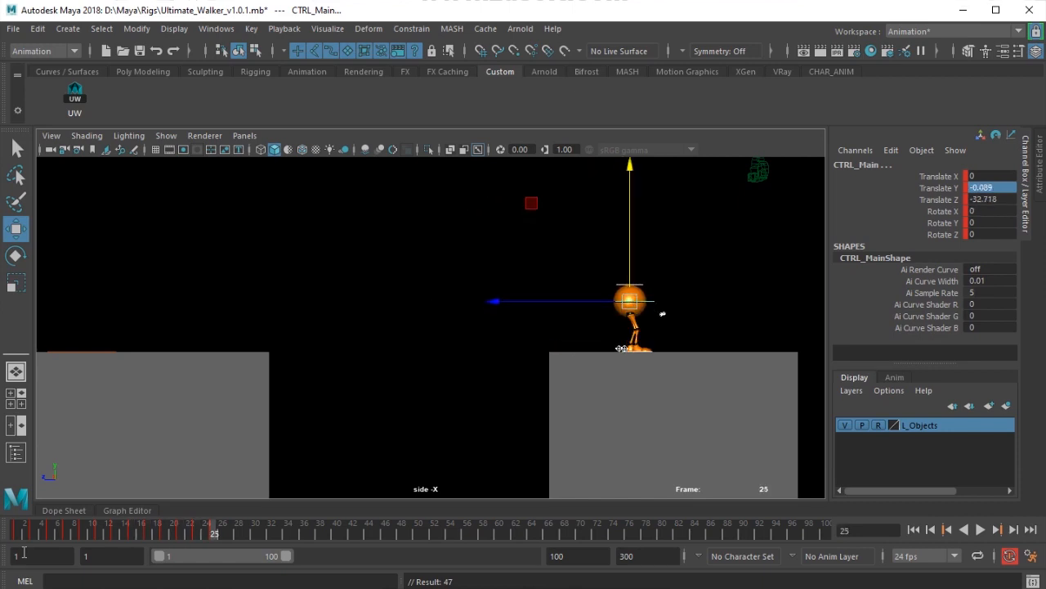
Play back the blocked jump from frame 1 and stop at frame 17 to examine the landing.
middle_click_drag(378, 352, 374, 370, "alt")
right_click_drag(381, 386, 399, 386, "alt")
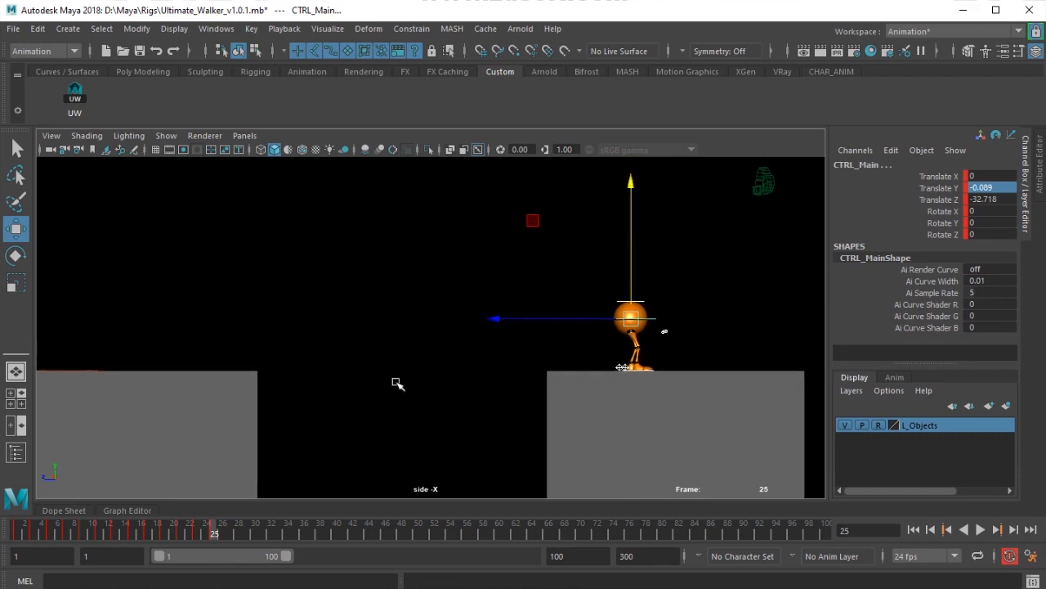
left_click(18, 149)
left_click(15, 540)
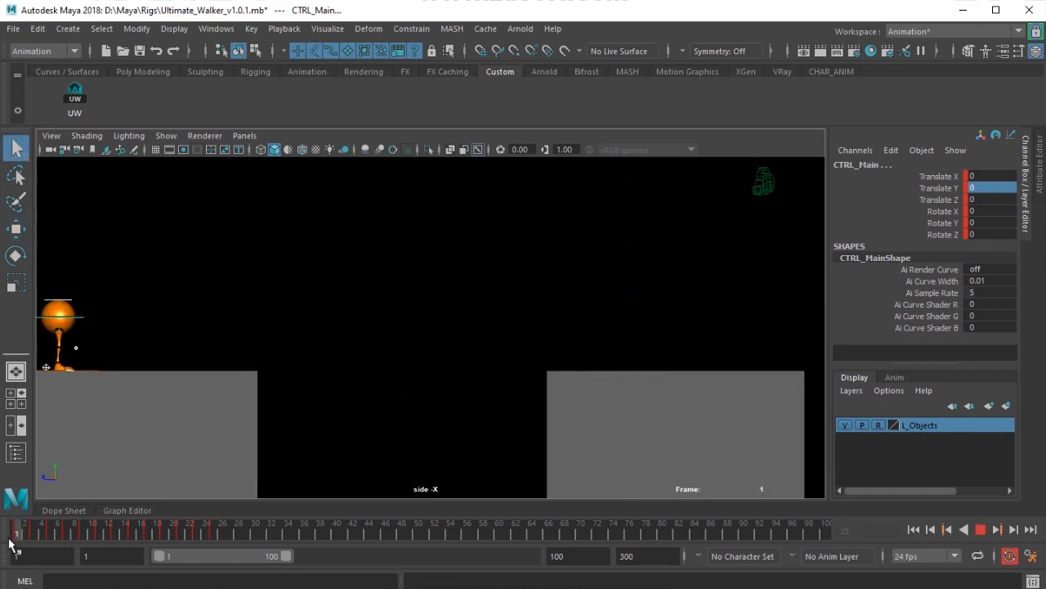
middle_click_drag(356, 399, 368, 399, "alt")
key("alt+v")
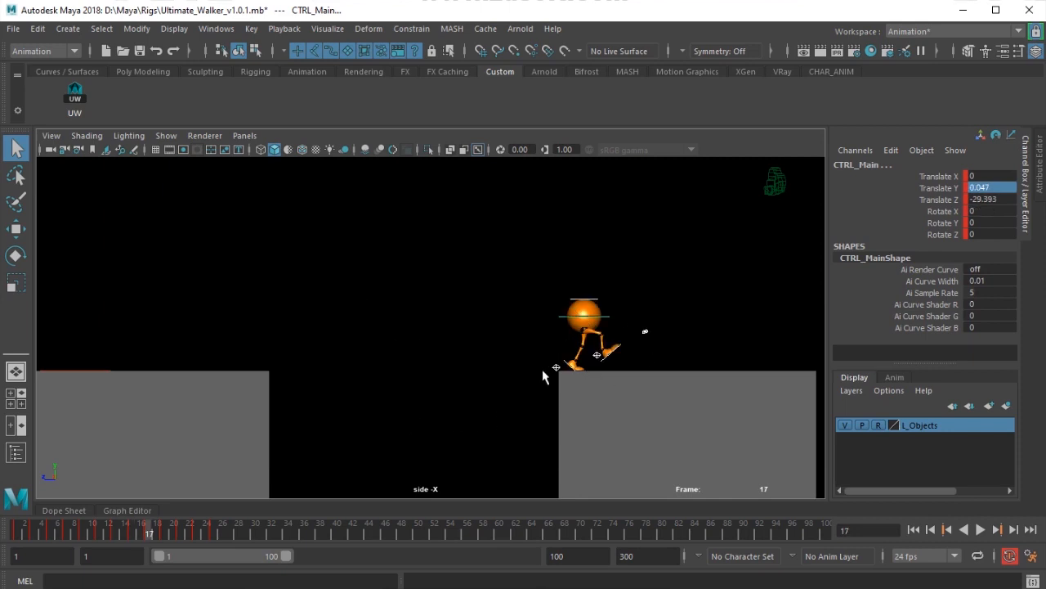
At frame 17, pull the right heel control back to about 30.326 in Translate Z.
scroll(483, 362, "up", 8)
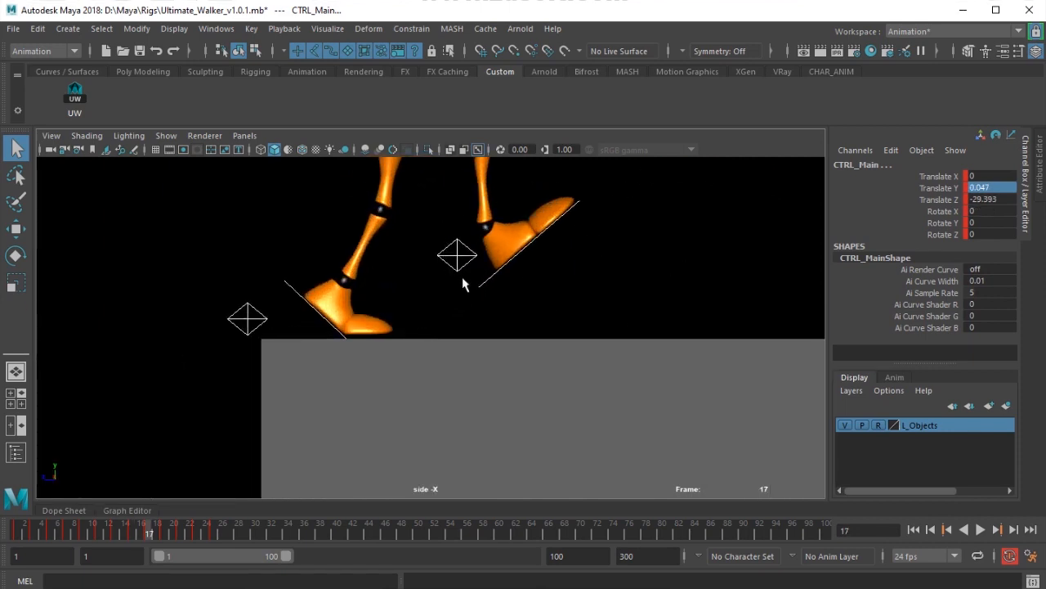
left_click(460, 270)
middle_click_drag(468, 292, 480, 318, "alt")
right_click_drag(480, 318, 465, 329, "alt")
middle_click_drag(464, 328, 515, 343, "alt")
key("w")
left_click_drag(441, 306, 399, 309)
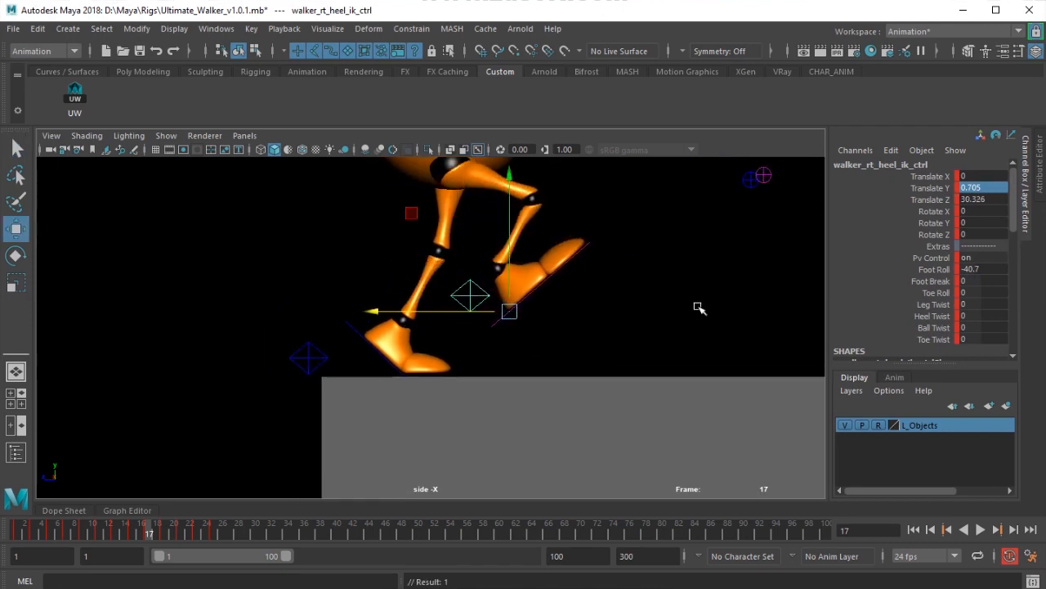
Set the right heel control's Foot Roll to about 30.6 and its Foot Break to about 84.7.
left_click(934, 269)
middle_click_drag(524, 309, 694, 304)
left_click(979, 328)
double_click(996, 269)
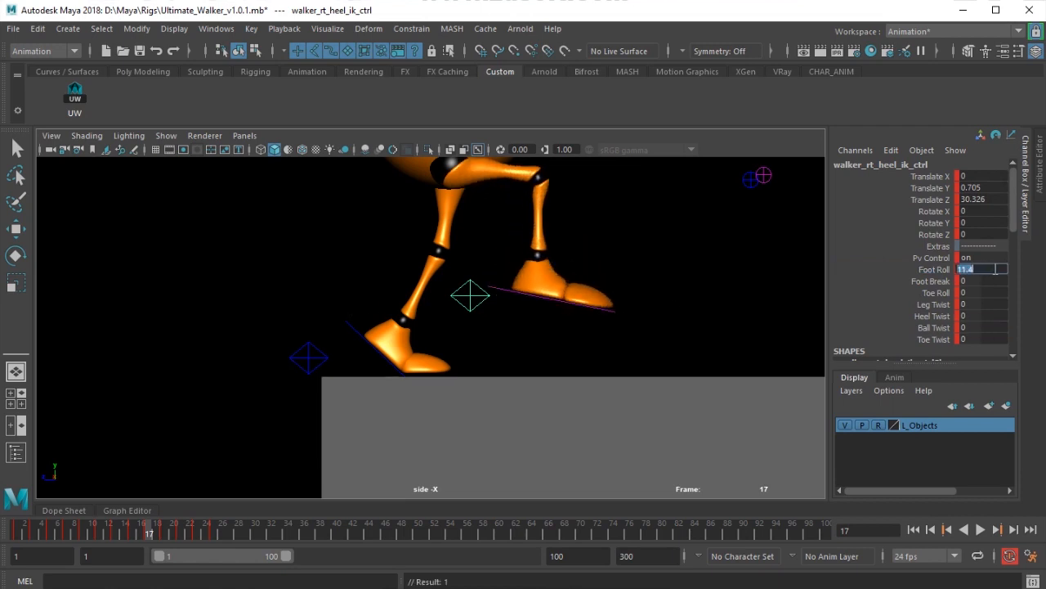
type("0")
key("Return")
left_click(934, 269)
middle_click_drag(560, 300, 760, 300)
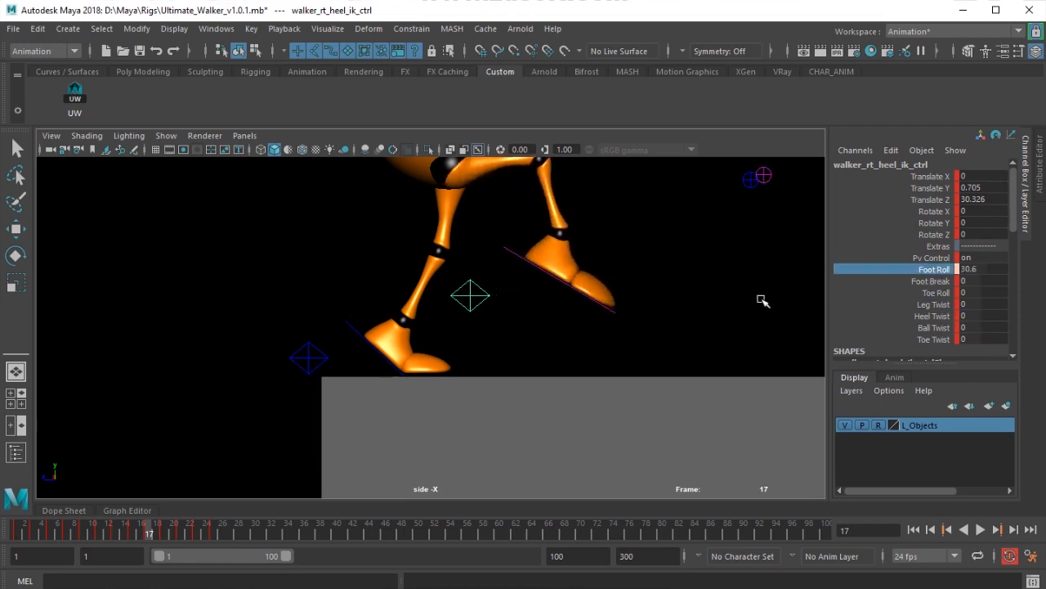
left_click(940, 282)
middle_click_drag(429, 301, 698, 328)
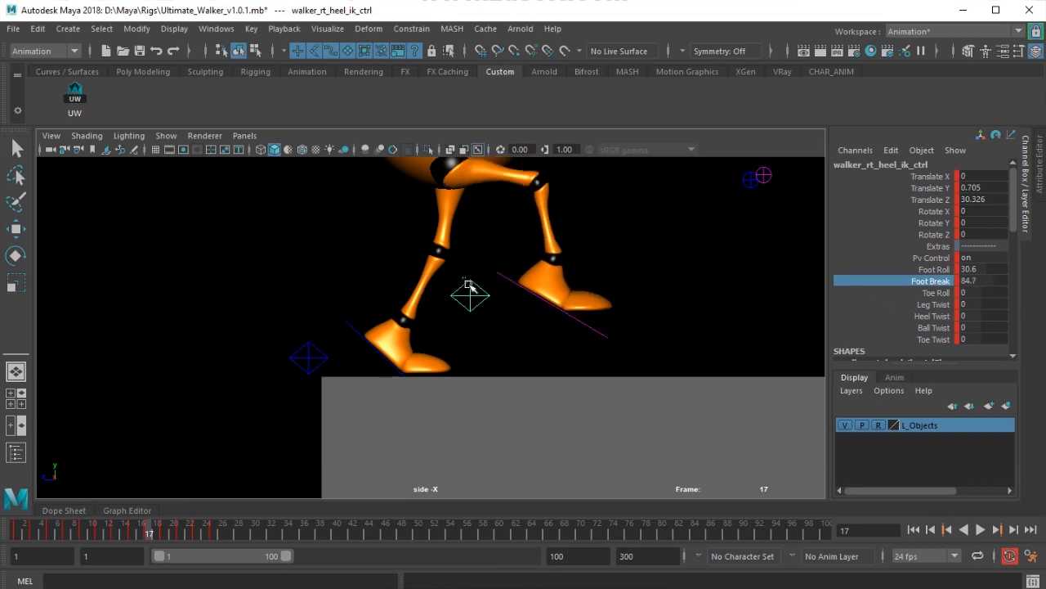
Plant the right foot beside the left one with Translate Y at 0 and Translate Z at about 28.573.
key("w")
double_click(972, 189)
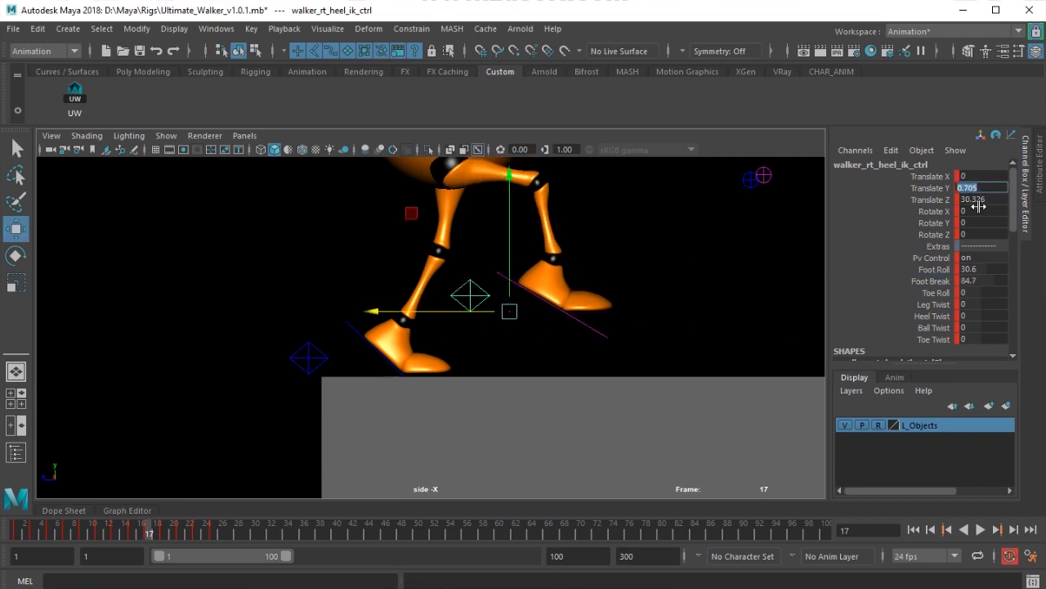
type("0")
key("Return")
left_click_drag(409, 373, 248, 371)
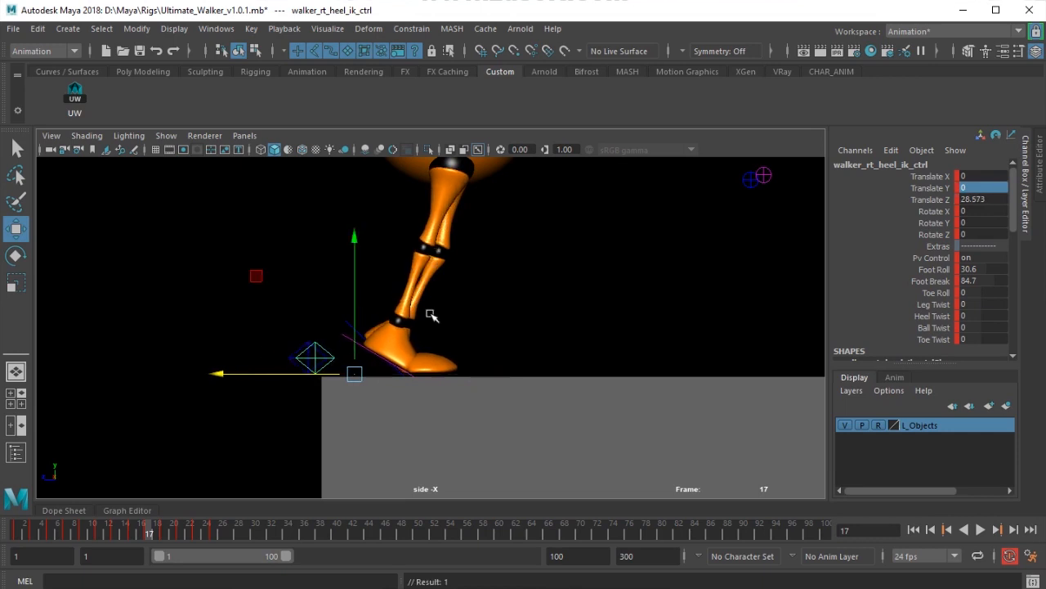
Lower the main control to about -0.016 in Translate Y and key the UW control set at frame 17.
middle_click_drag(506, 218, 498, 323, "alt")
left_click(572, 230)
left_click(562, 208)
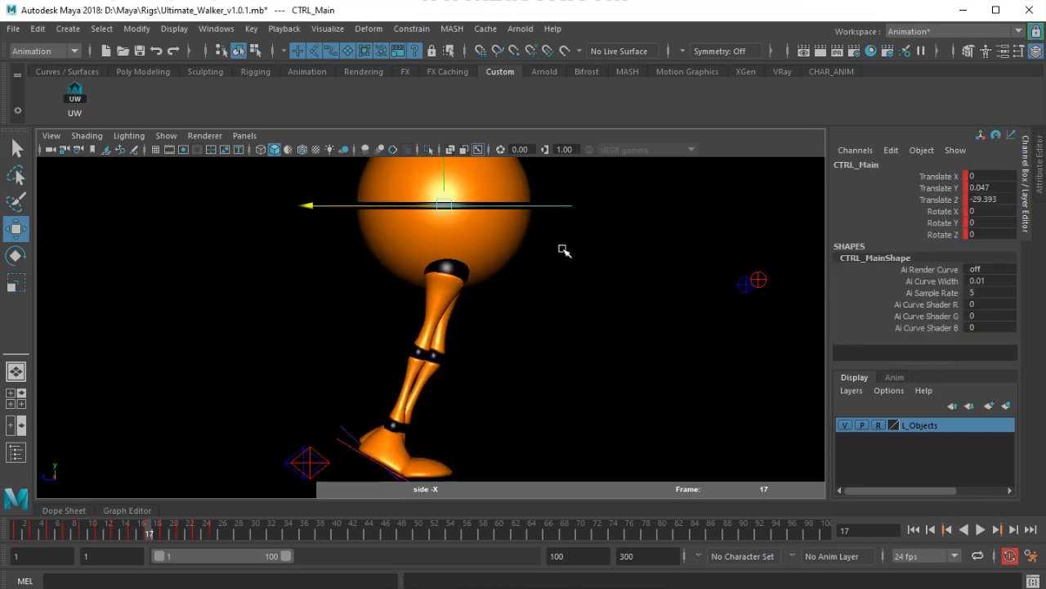
scroll(528, 299, "down", 3)
left_click_drag(435, 188, 442, 191)
scroll(534, 273, "down", 6)
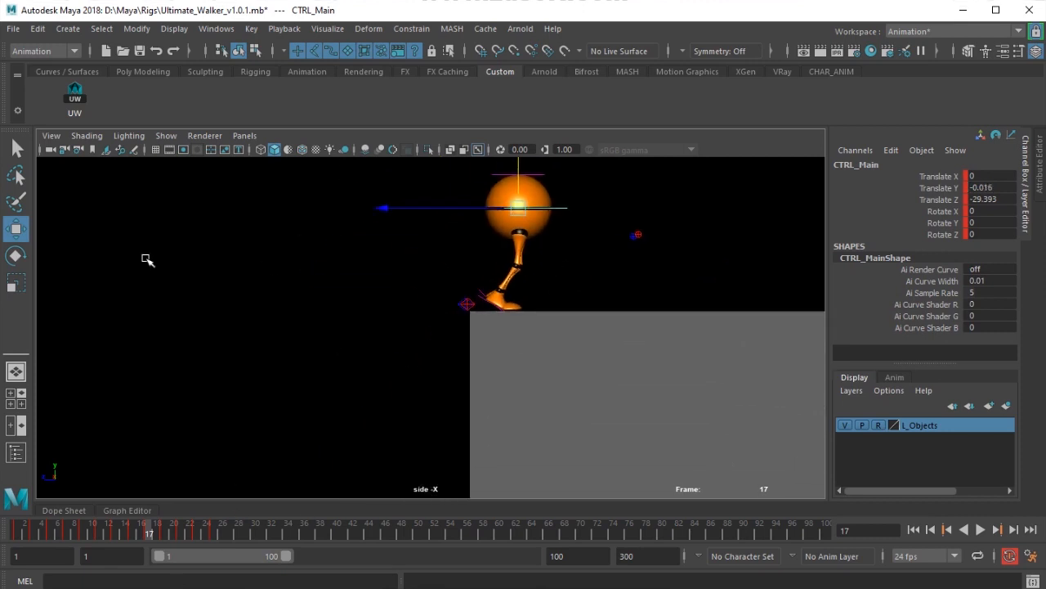
left_click(77, 106)
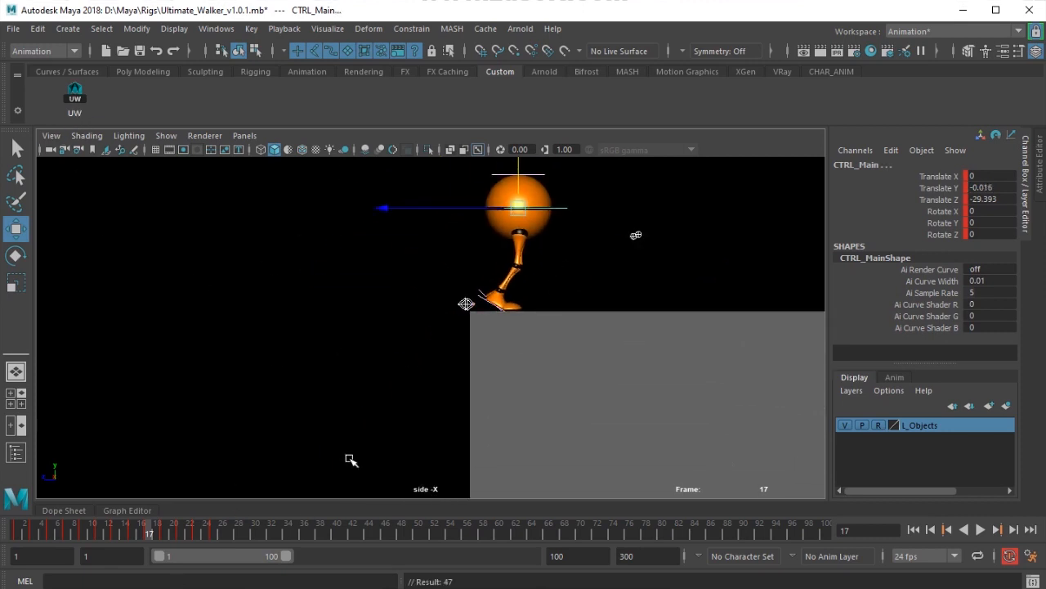
Step through the keys around frame 17 and on through the jump to check the revised landing pose.
key("comma")
key("comma")
key("period")
key("period")
key("period")
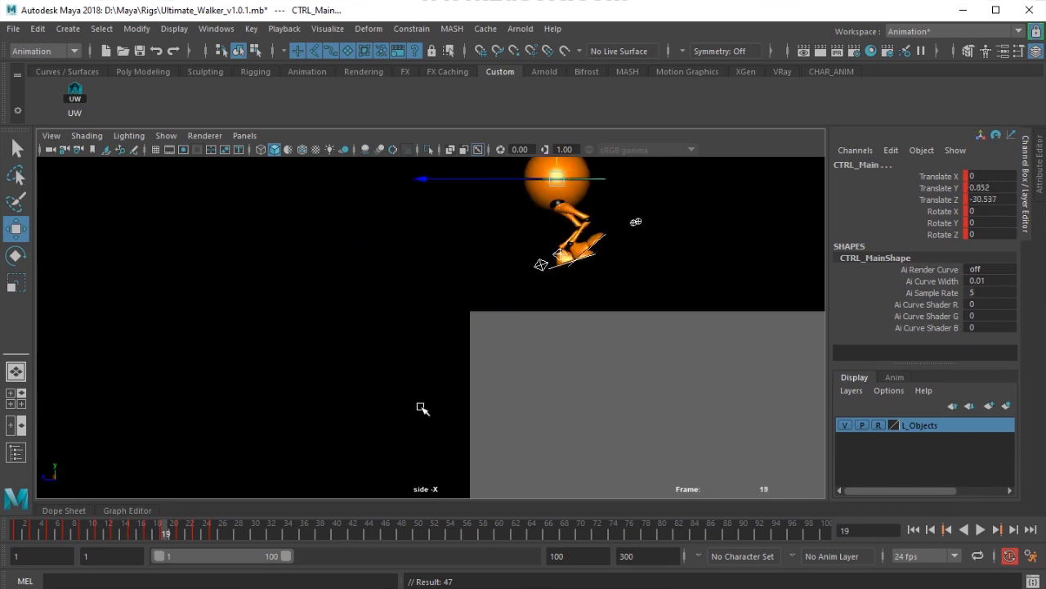
key("period")
key("period")
key("period")
key("period")
key("period")
key("period")
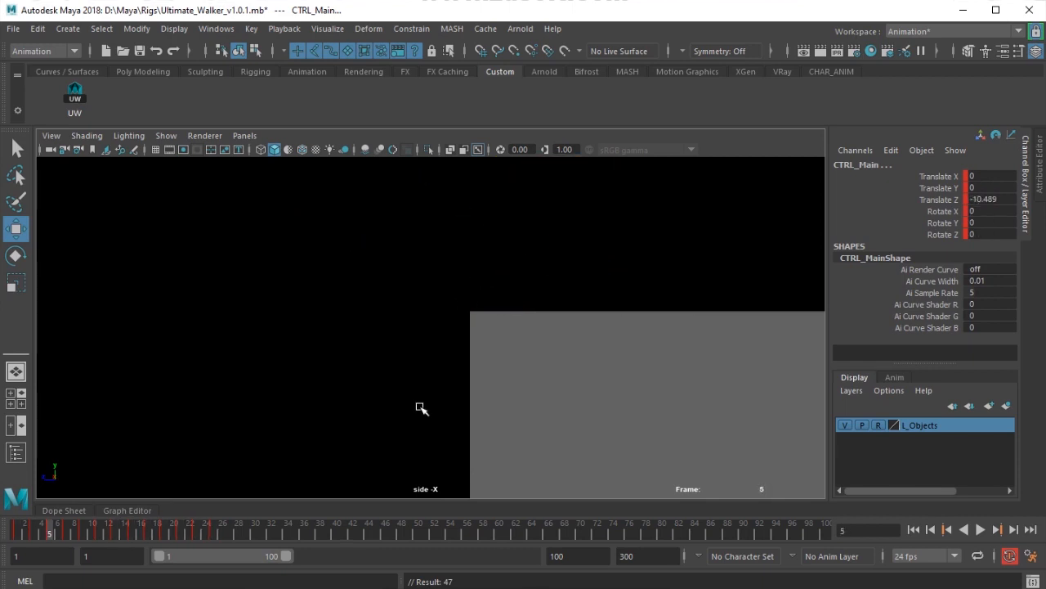
key("period")
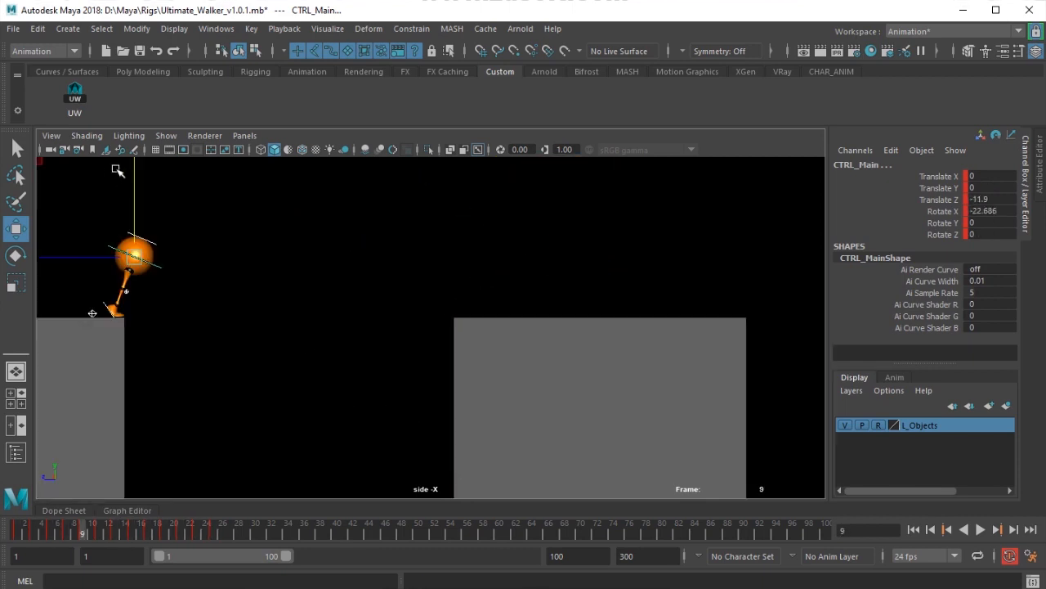
Hide the control curves in the side view, frame both blocks and play back the jump.
left_click(164, 137)
left_click(218, 81)
scroll(224, 281, "down", 4)
middle_click_drag(270, 325, 361, 352, "alt")
scroll(363, 363, "up", 1)
key("alt+v")
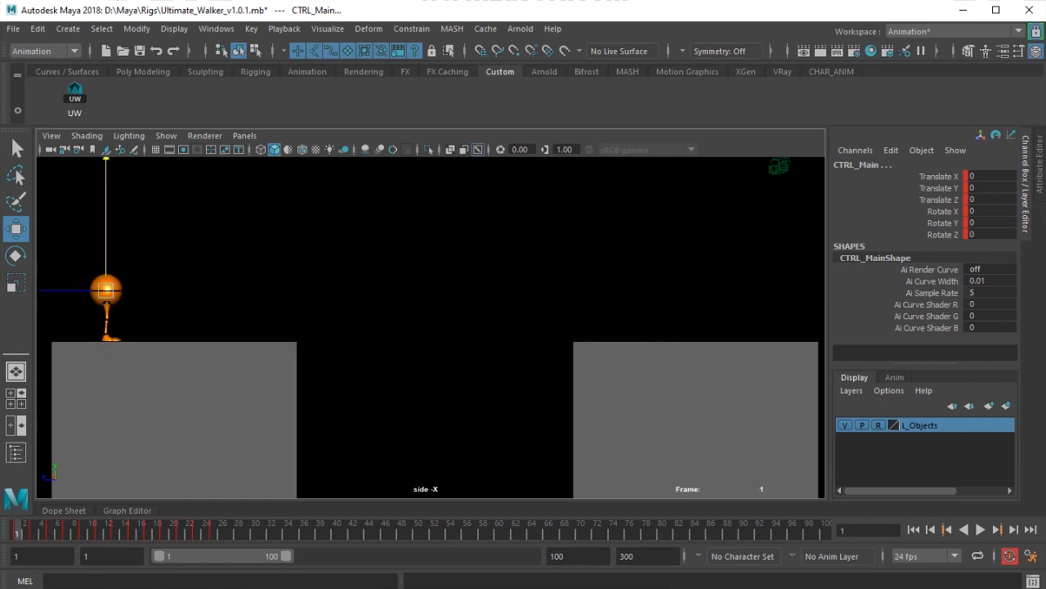
left_click(98, 572)
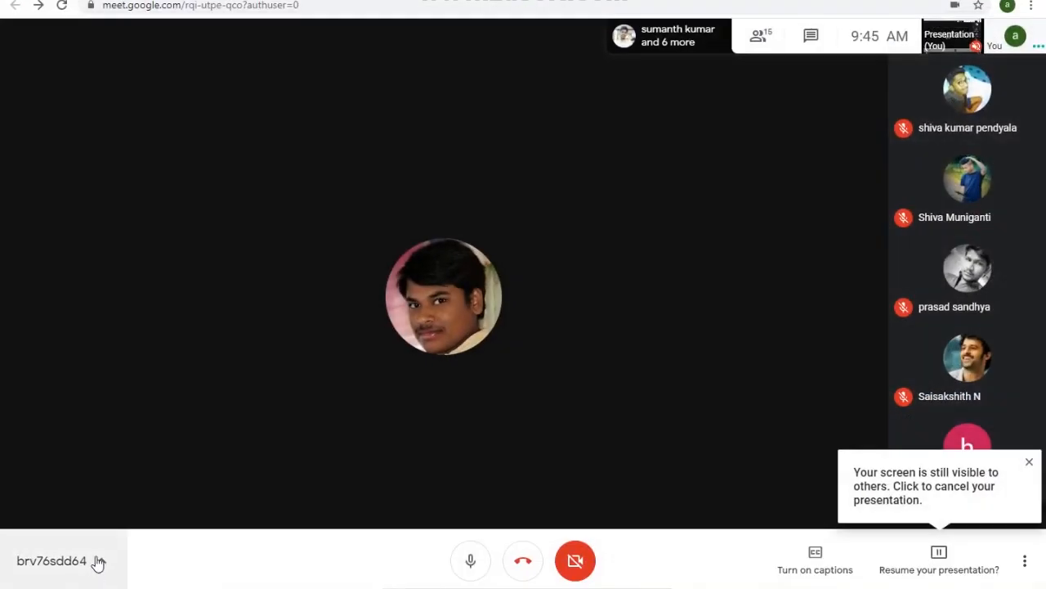
key("alt+Tab")
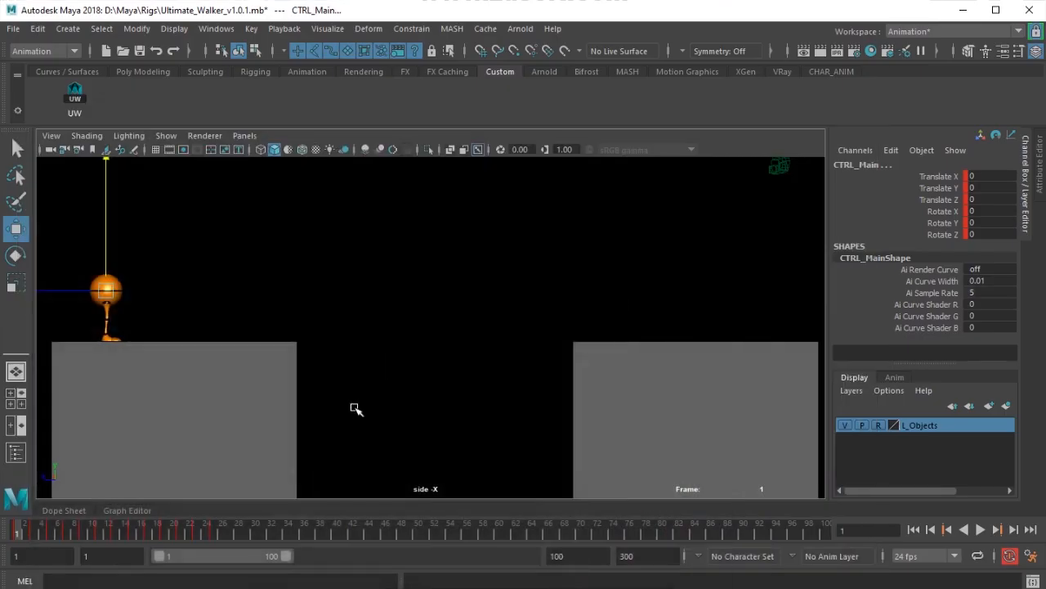
Review the jump without control curves through playback and by stepping from frame 11 to frame 25.
middle_click_drag(265, 346, 301, 329, "alt")
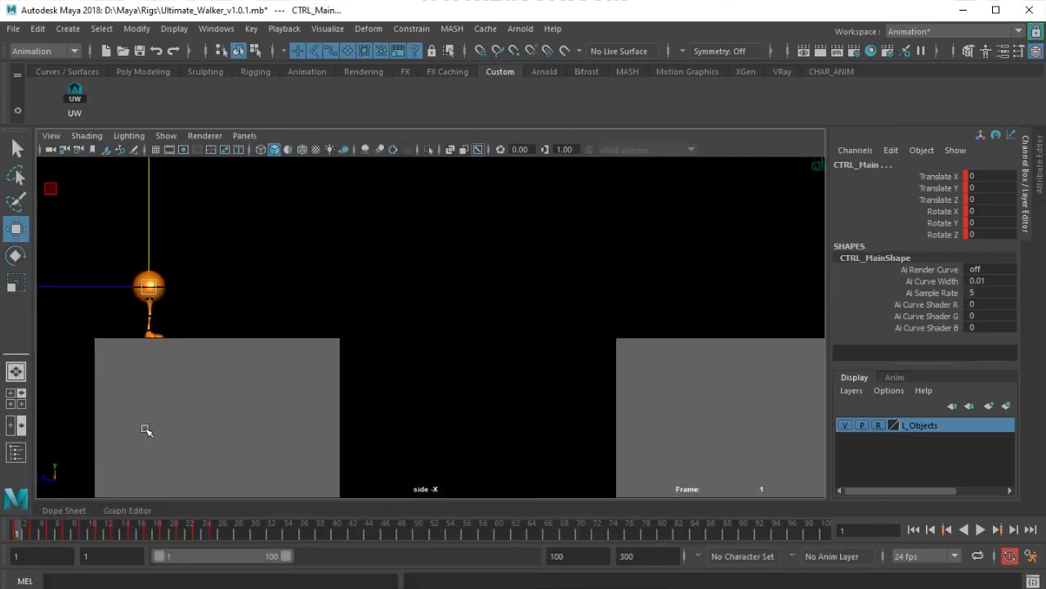
key("alt+v")
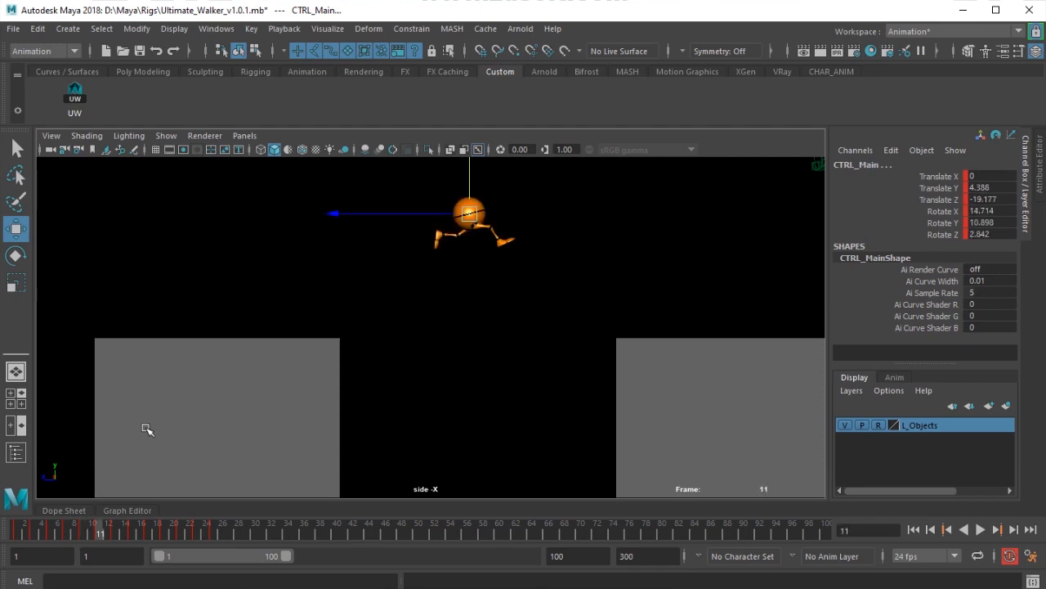
key("period")
key("period")
key("period")
key("period")
key("period")
key("period")
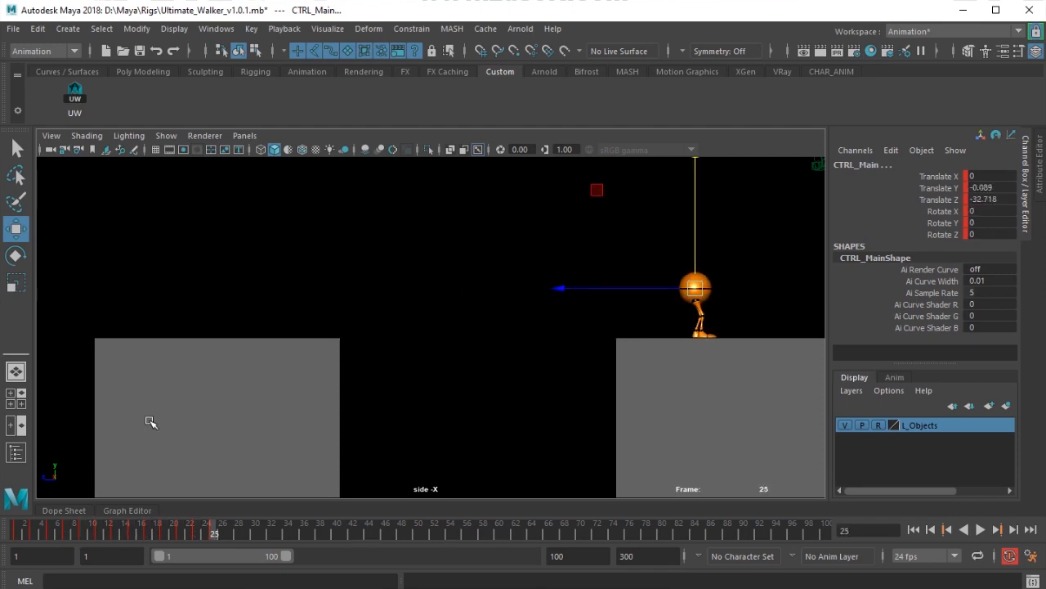
key("alt+v")
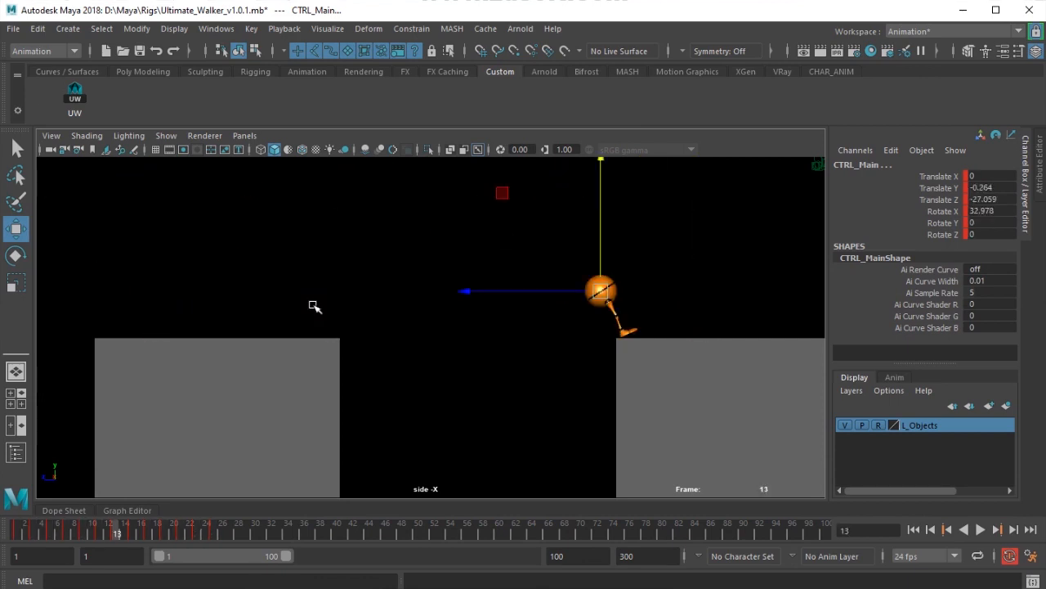
Hide the move manipulator and step through every keyed pose of the jump, ending on frame 25.
left_click(15, 149)
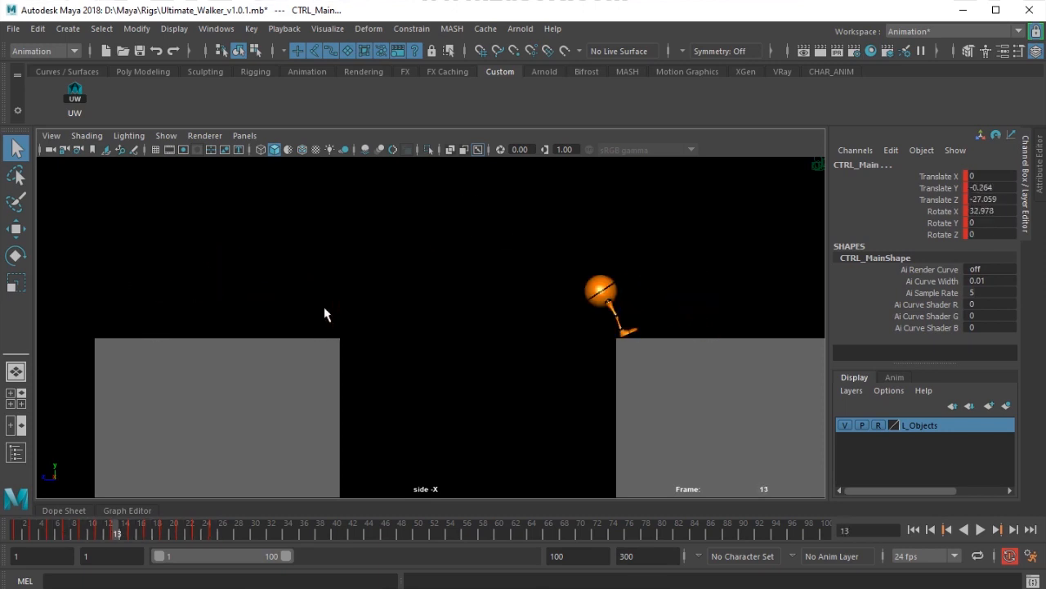
key("period")
key("period")
key("period")
key("period")
key("period")
key("period")
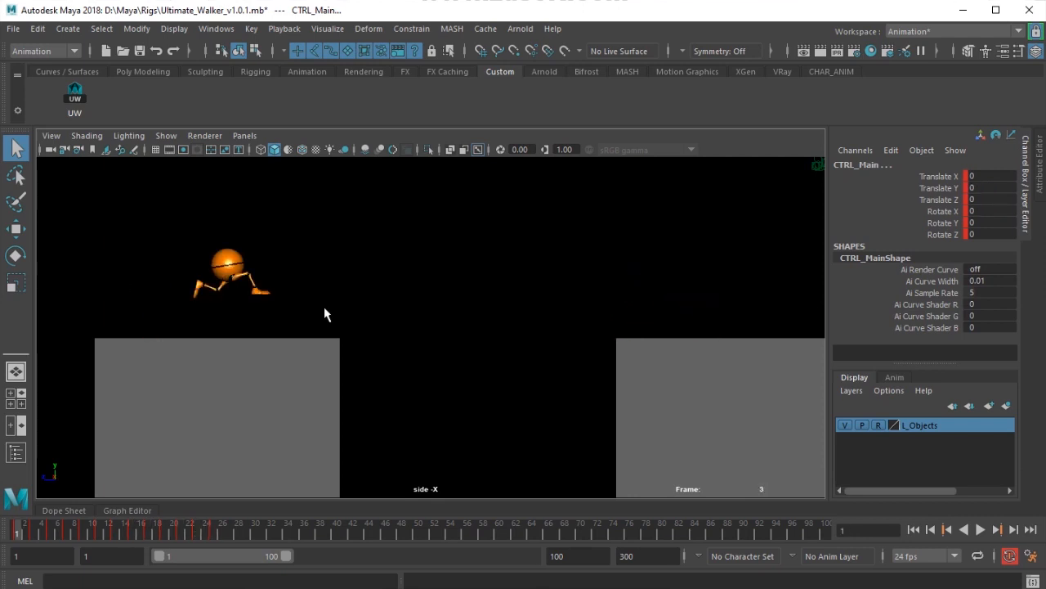
key("period")
key("period")
key("period")
key("period")
key("period")
key("period")
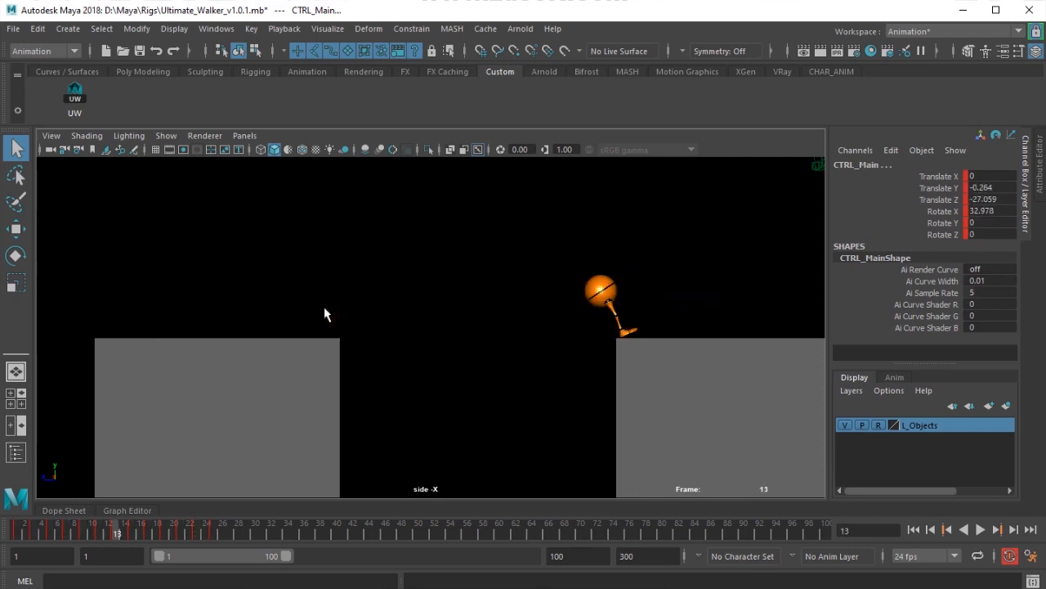
key("period")
key("period")
key("period")
key("period")
key("period")
key("period")
key("period")
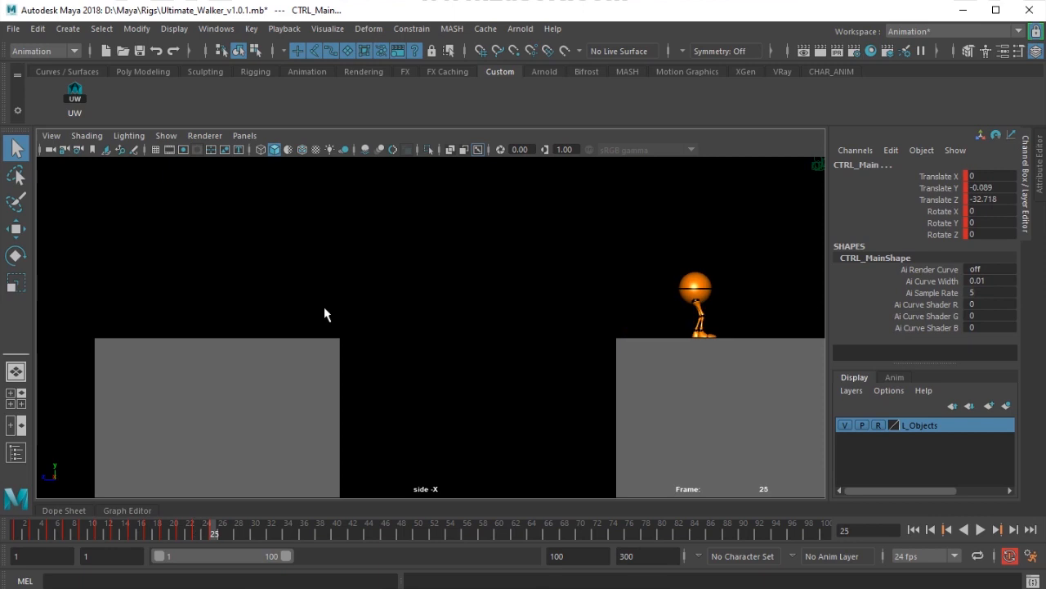
Step forward through the jump's keyed poses over several loops, ending on frame 25.
key("period")
key("period")
key("period")
key("period")
key("period")
key("period")
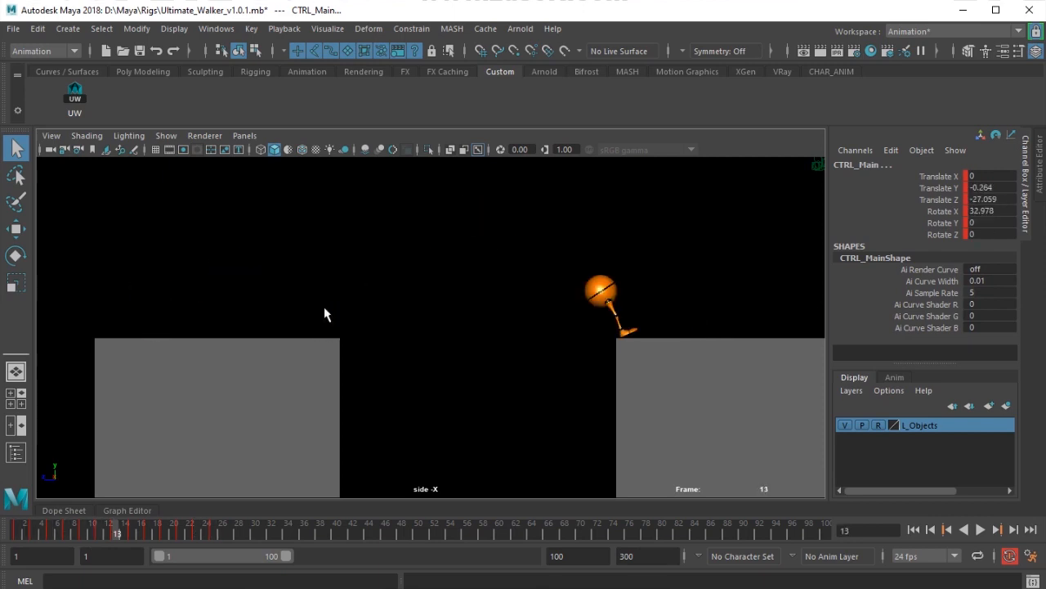
key("period")
key("period")
key("period")
key("period")
key("period")
key("period")
key("period")
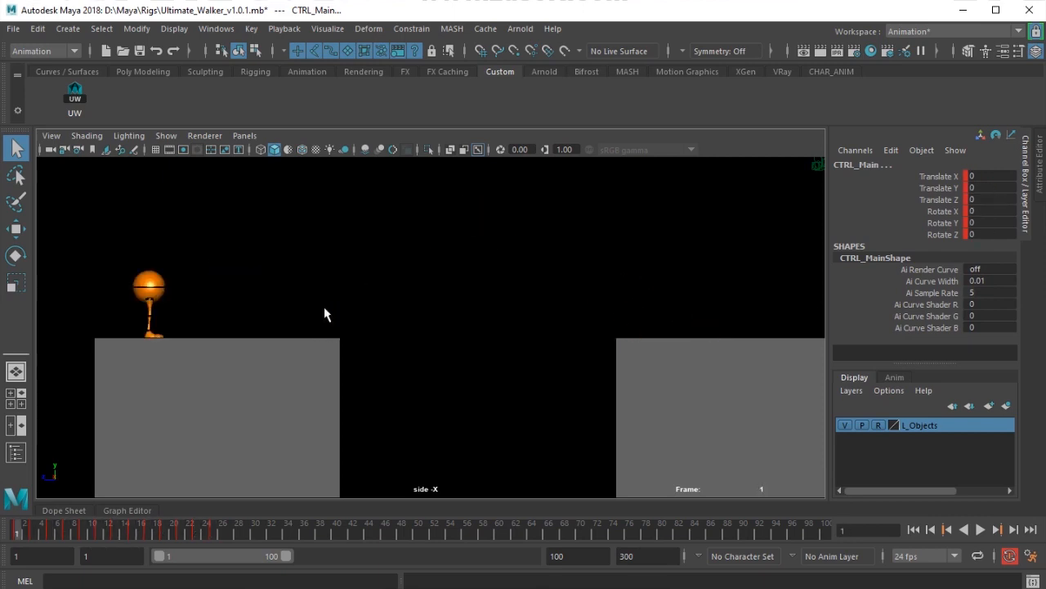
key("period")
key("period")
key("period")
key("period")
key("period")
key("period")
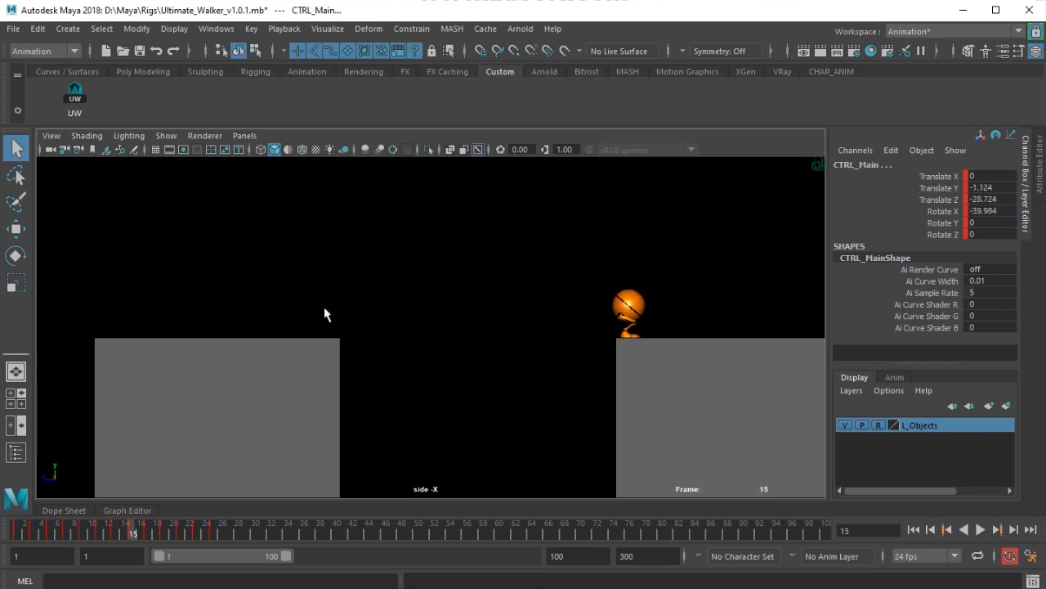
key("period")
key("period")
key("period")
key("period")
key("period")
key("period")
key("period")
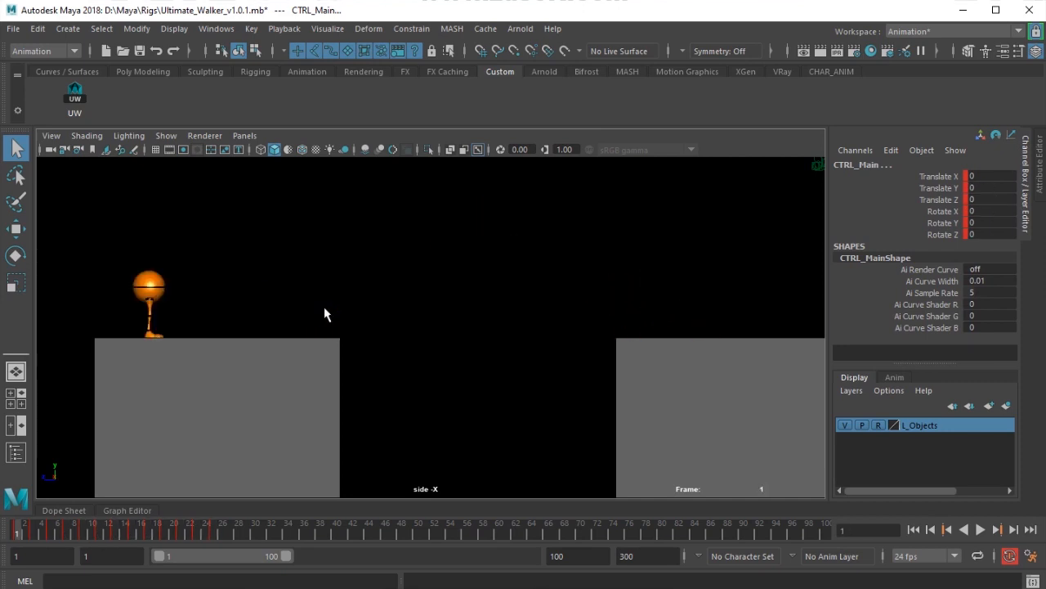
key("period")
key("period")
key("period")
key("period")
key("period")
key("period")
key("period")
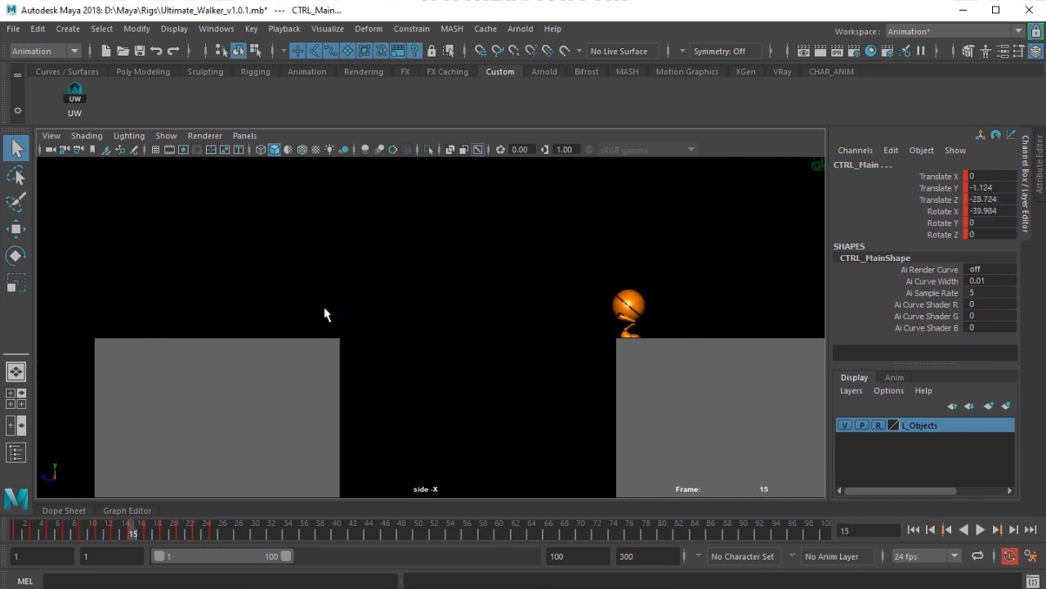
key("period")
key("period")
key("period")
key("period")
key("period")
key("period")
key("period")
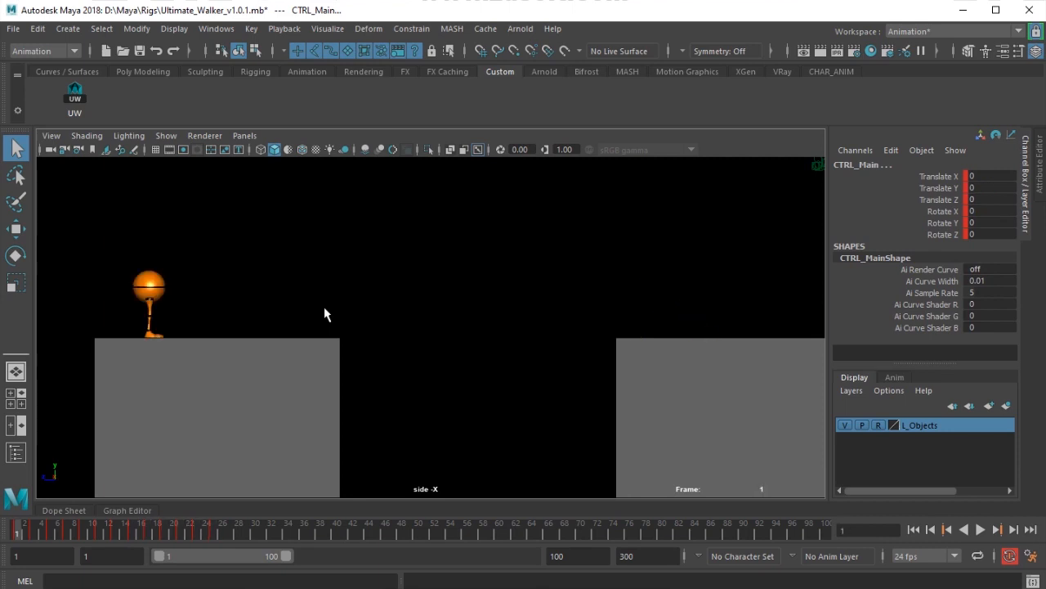
key("period")
key("period")
key("period")
key("period")
key("period")
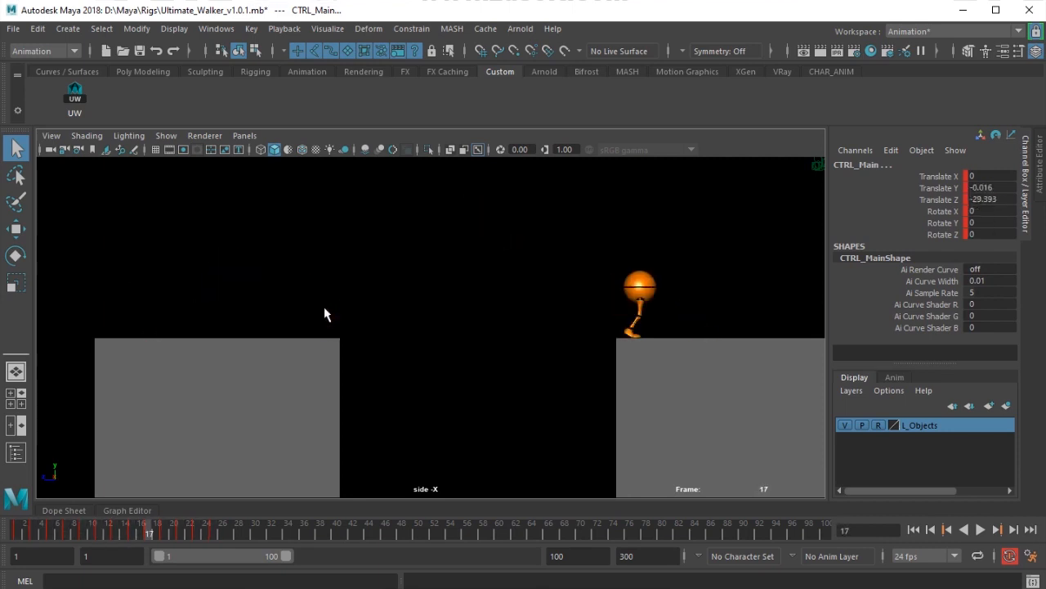
key("period")
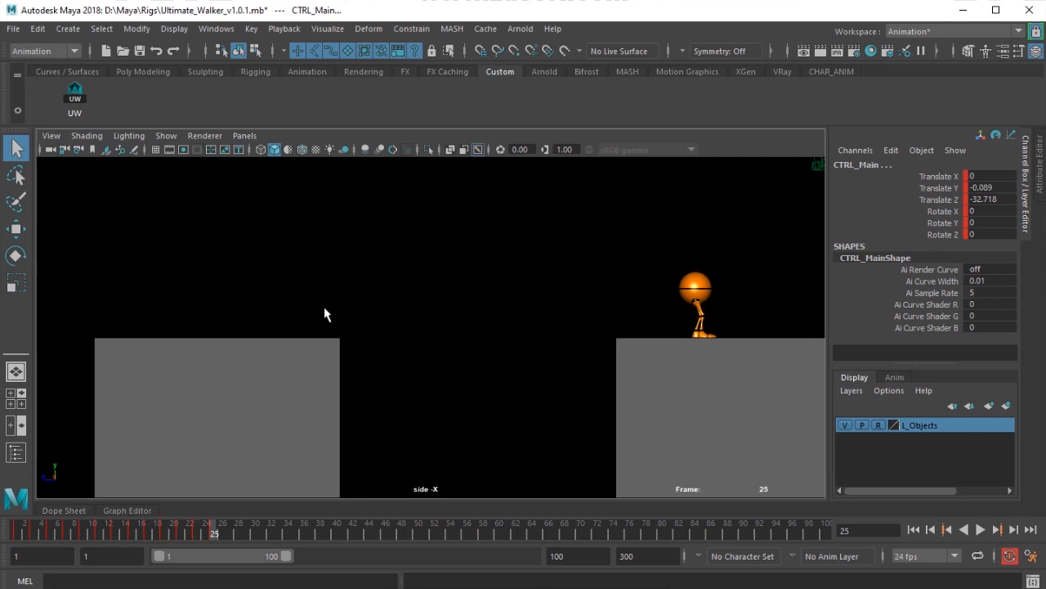
Step backward through the keys from frame 25 to the take-off crouch at frame 7 and check the neighbouring poses.
key("comma")
key("comma")
key("comma")
key("comma")
key("comma")
key("comma")
key("comma")
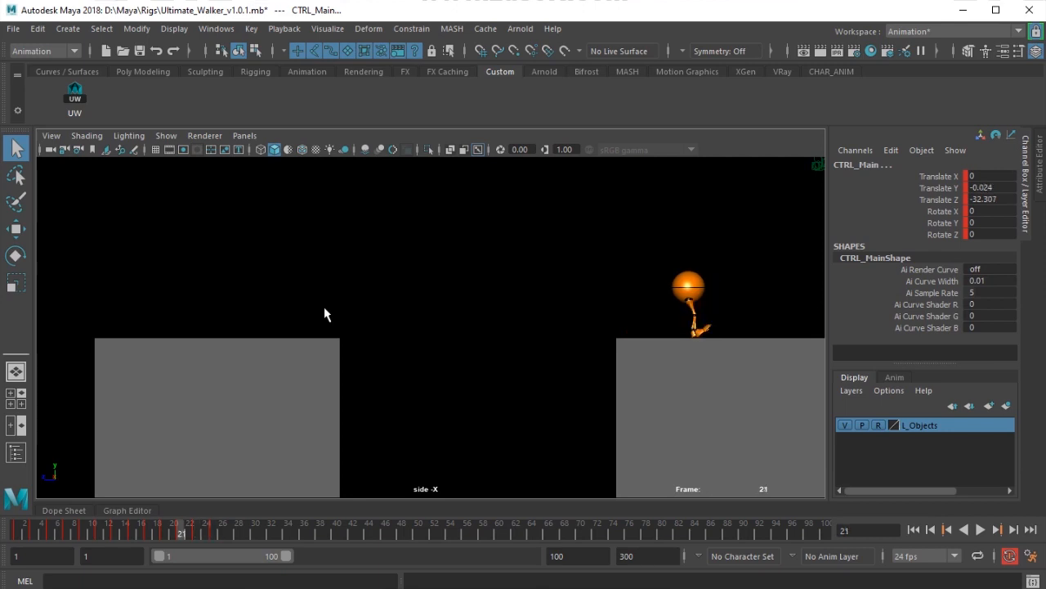
key("comma")
key("comma")
key("comma")
key("comma")
key("comma")
key("comma")
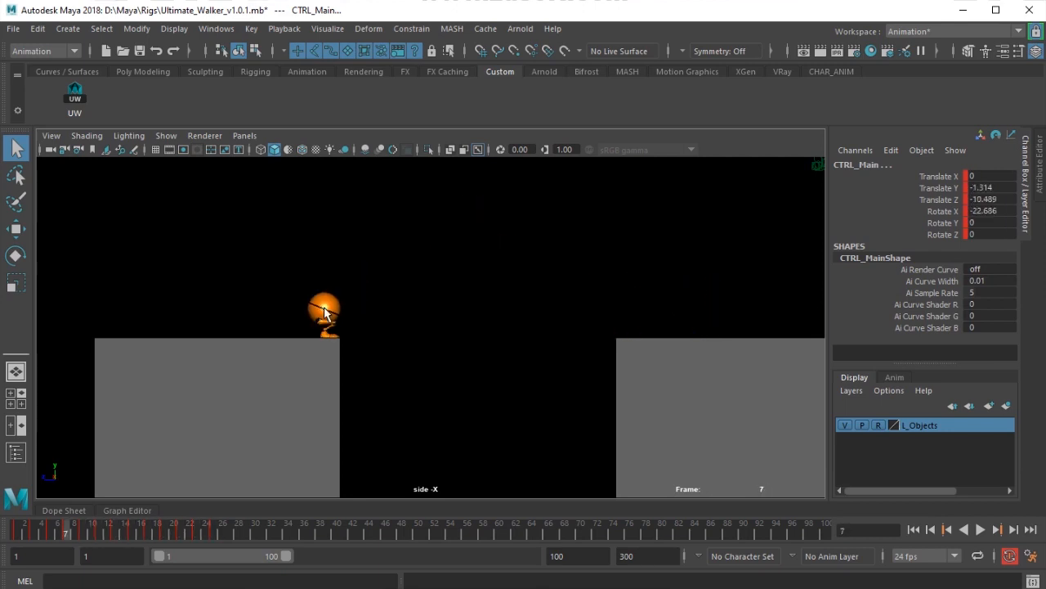
key("period")
key("period")
key("period")
key("period")
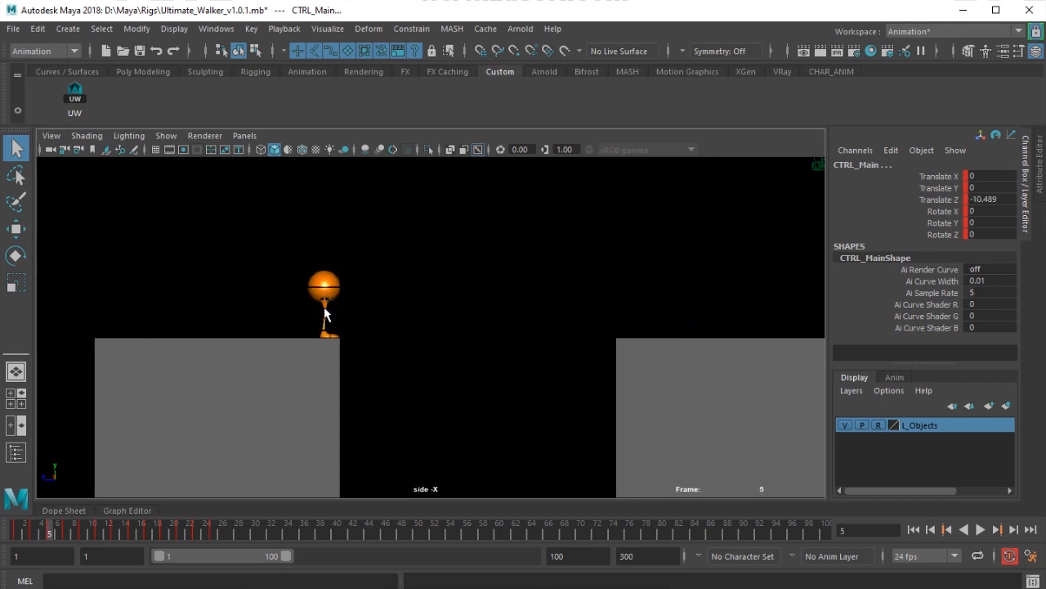
Flip repeatedly between the standing pose at frame 1 and the airborne pose at frame 3 to judge the start of the jump.
key("comma")
key("comma")
key("comma")
key("period")
key("comma")
key("period")
key("comma")
key("period")
key("comma")
key("period")
key("comma")
key("period")
key("comma")
key("period")
key("comma")
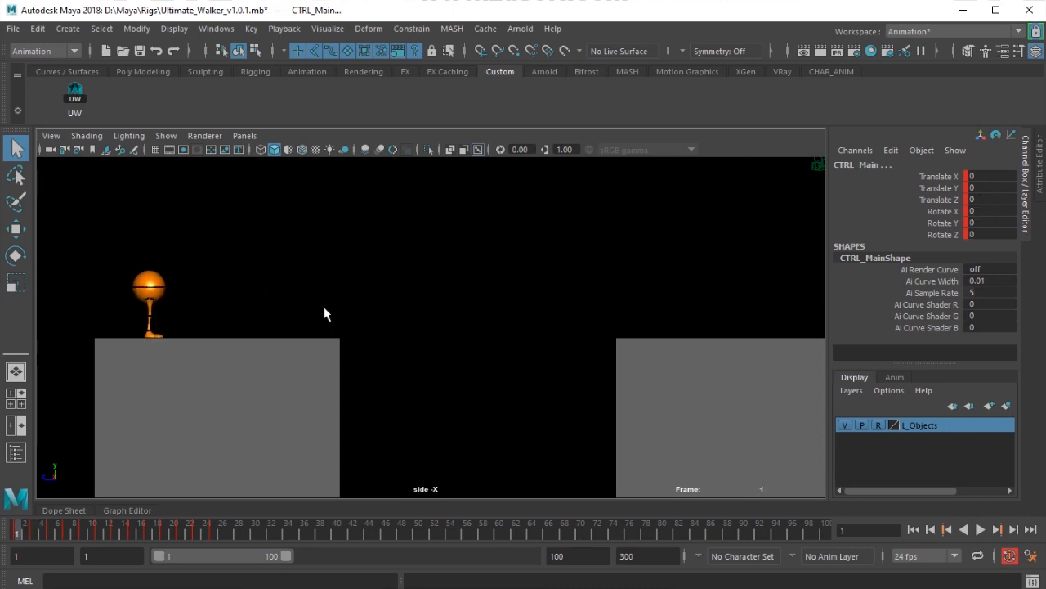
key("period")
key("comma")
key("period")
key("comma")
key("period")
key("comma")
key("period")
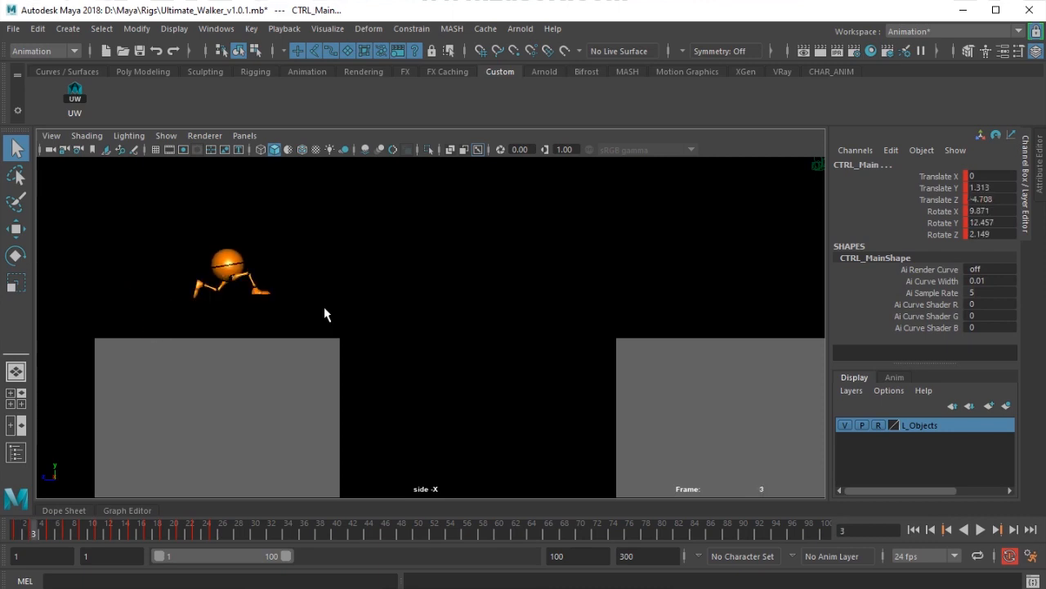
key("comma")
key("period")
key("comma")
key("period")
key("comma")
key("period")
key("comma")
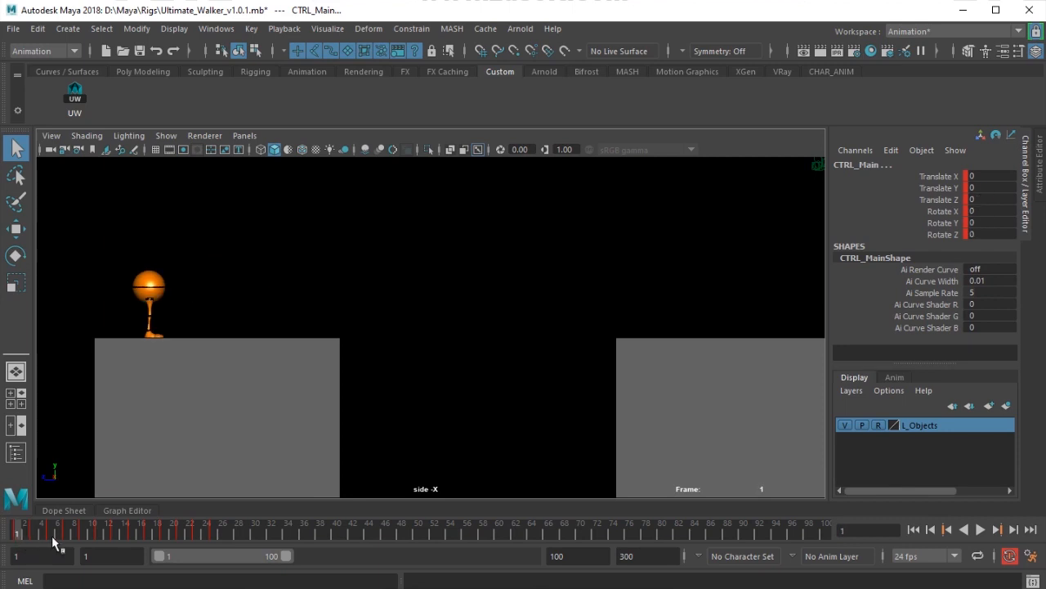
key("period")
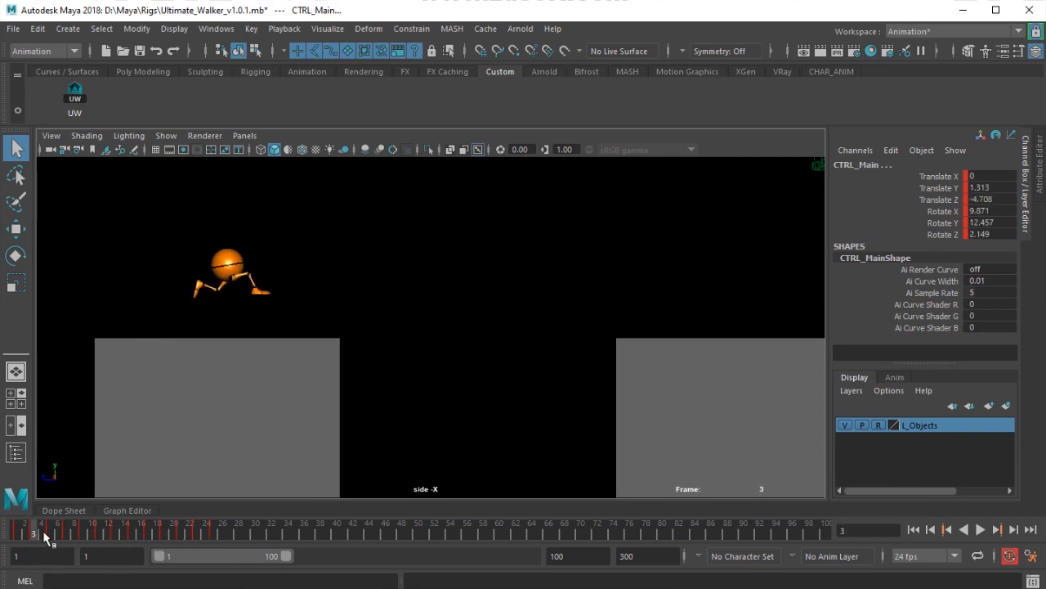
Shift all keys from frame 3 through frame 25 two frames later and make frame 3 the current frame.
left_click_drag(32, 535, 211, 543, "shift")
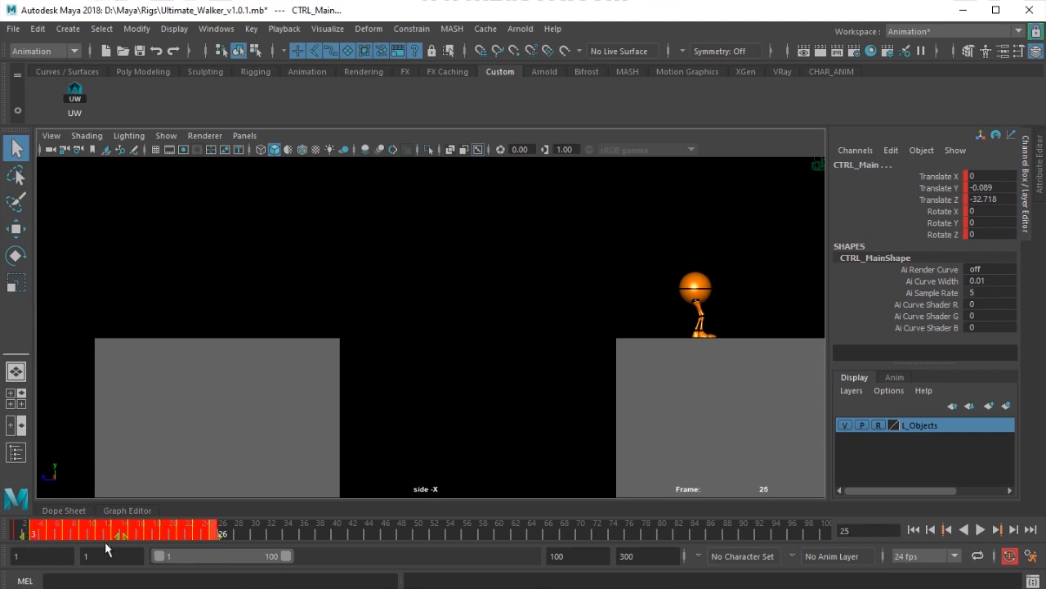
left_click_drag(118, 535, 135, 535)
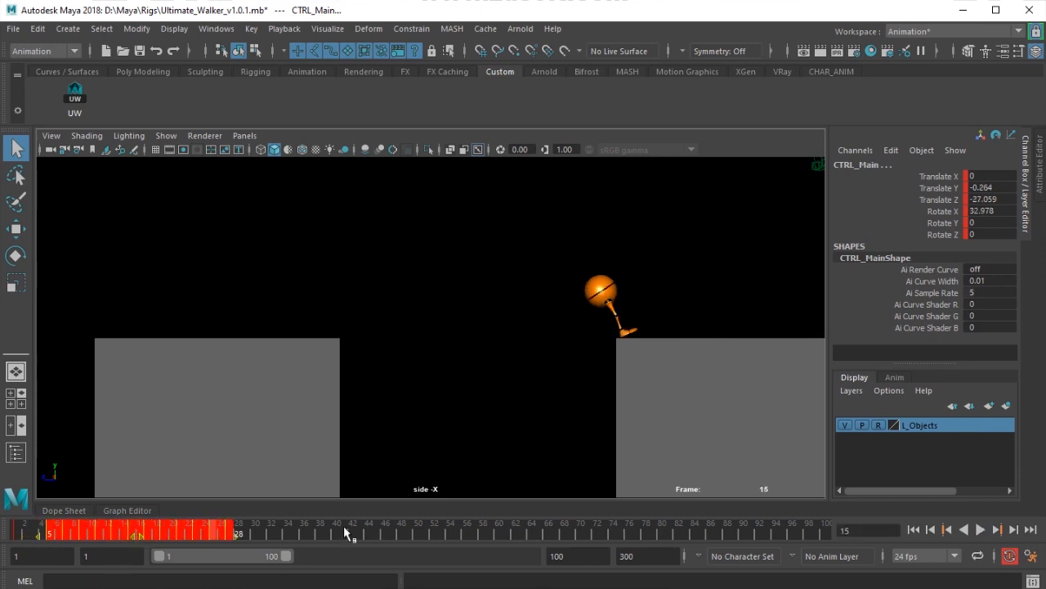
left_click(343, 527)
left_click(31, 529)
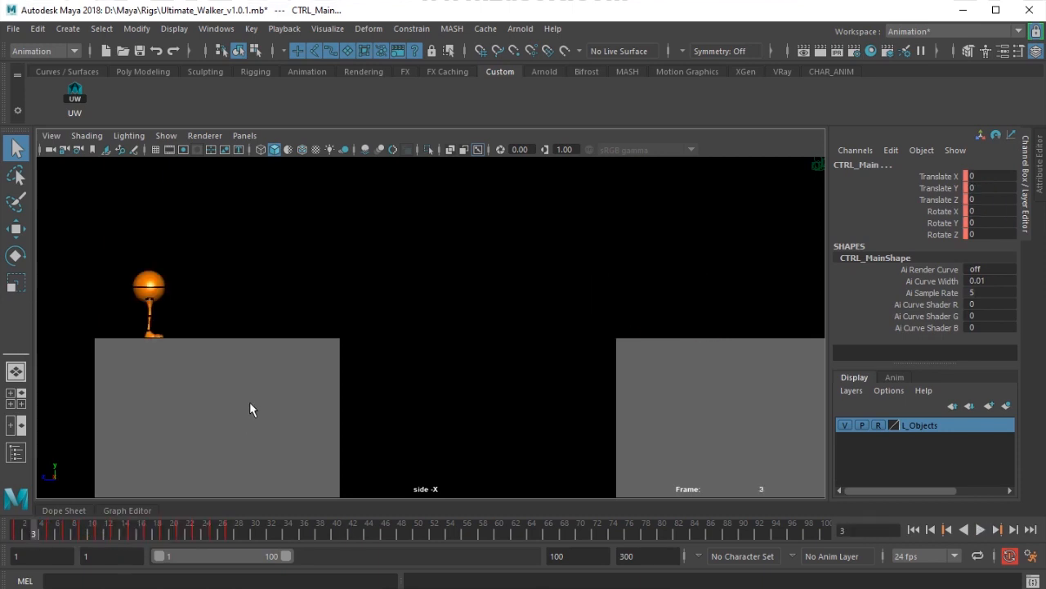
Compare the standing pose at frame 1 with the airborne pose at frame 5 in a closer view of the first block.
middle_click_drag(170, 361, 306, 371, "alt")
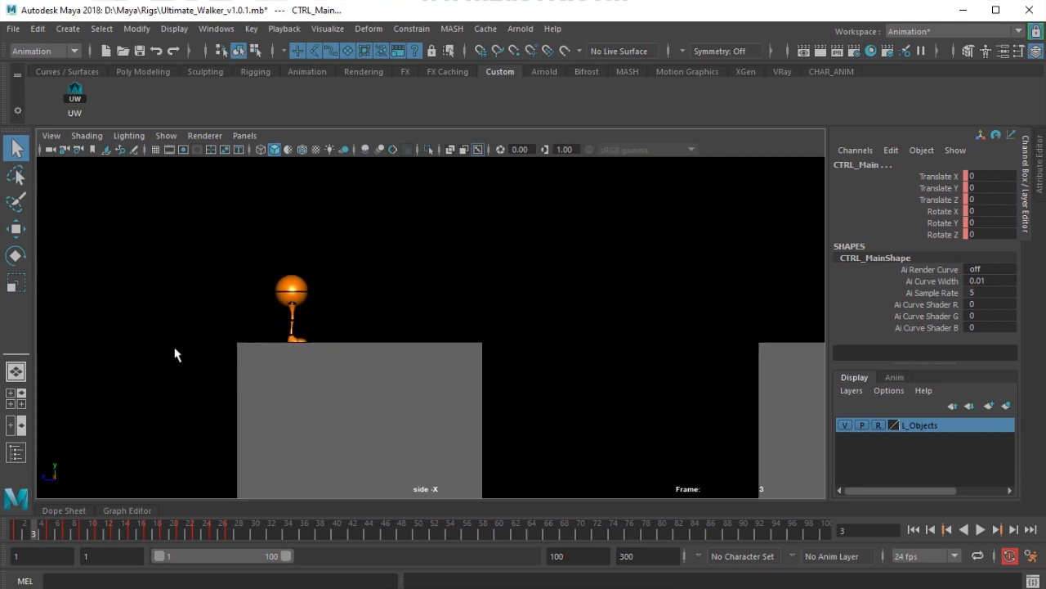
right_click_drag(175, 354, 234, 417, "alt")
left_click(14, 531)
key("period")
key("comma")
key("period")
key("comma")
key("period")
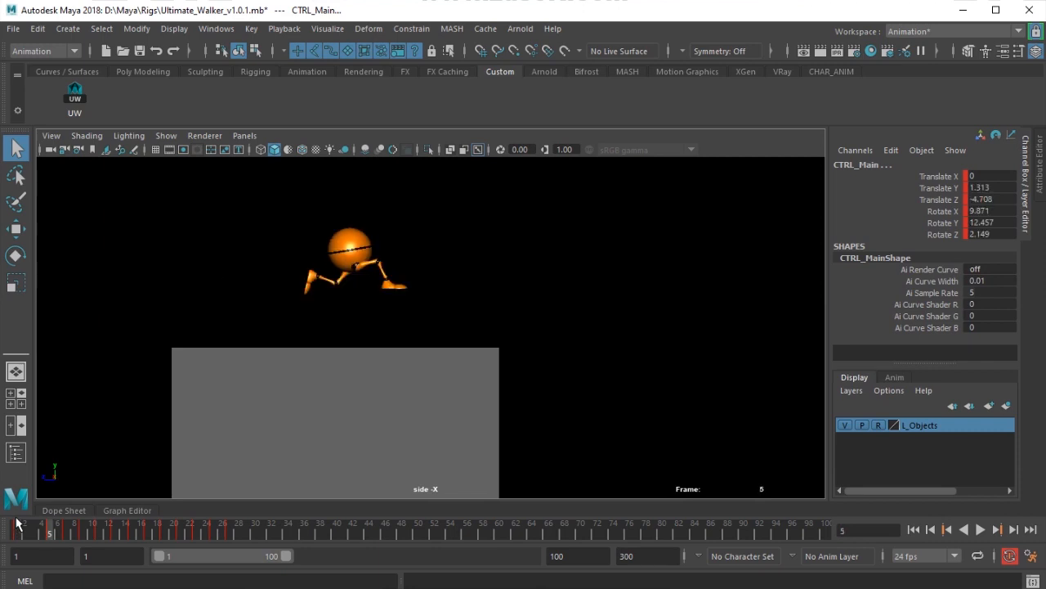
key("comma")
key("period")
key("comma")
Show the control curves and lower the main body control to Translate Y -0.663 at frame 3 for an anticipation crouch.
left_click_drag(18, 533, 35, 536)
middle_click_drag(317, 393, 371, 393, "alt")
scroll(245, 389, "up", 3)
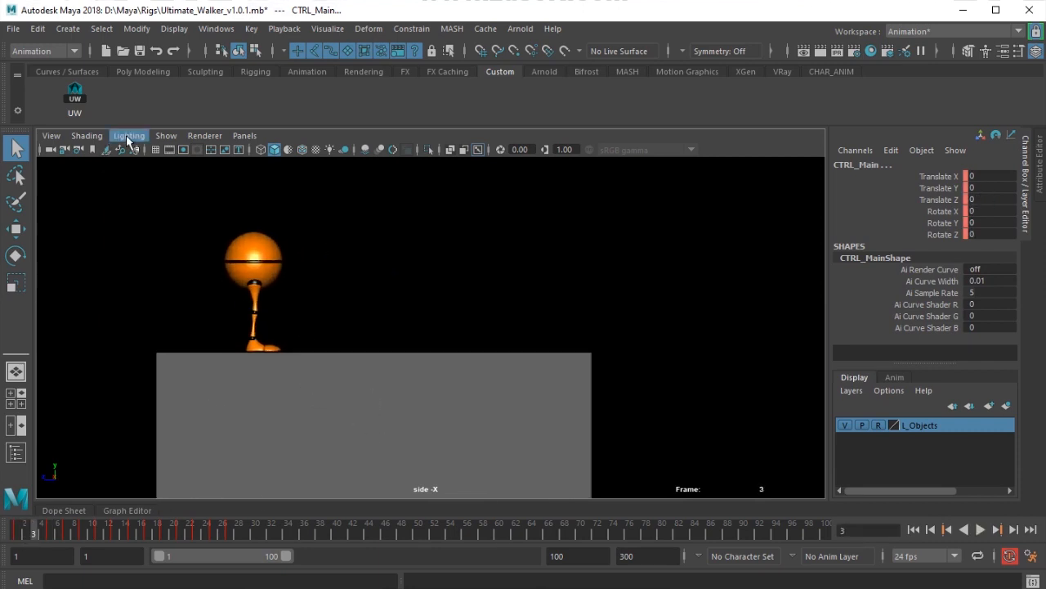
left_click(166, 135)
left_click(228, 58)
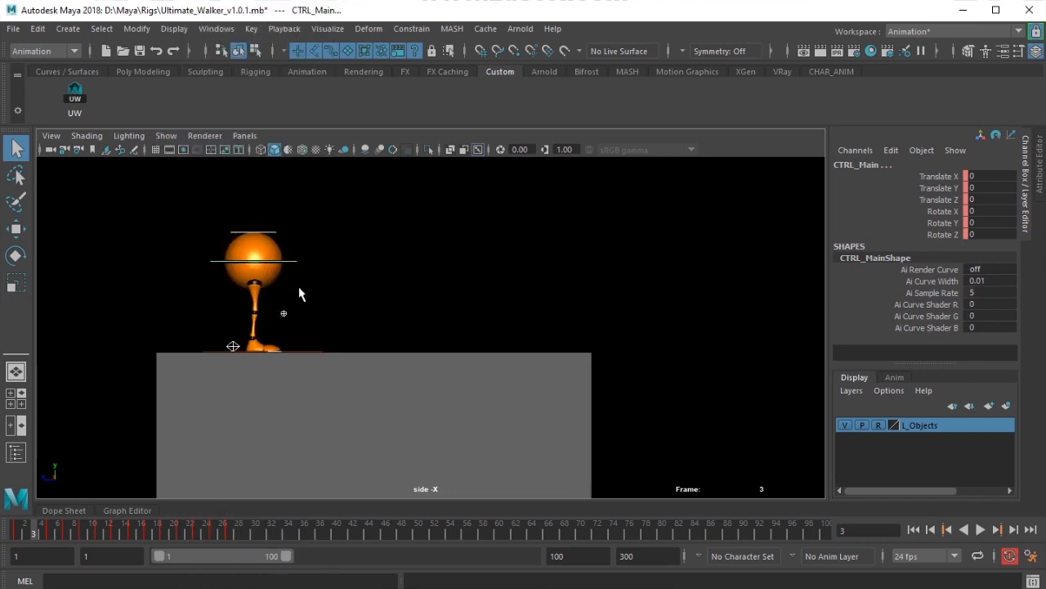
left_click(299, 288)
left_click(285, 262)
key("w")
left_click_drag(254, 206, 253, 228)
middle_click_drag(276, 322, 414, 354, "alt")
scroll(341, 352, "up", 3)
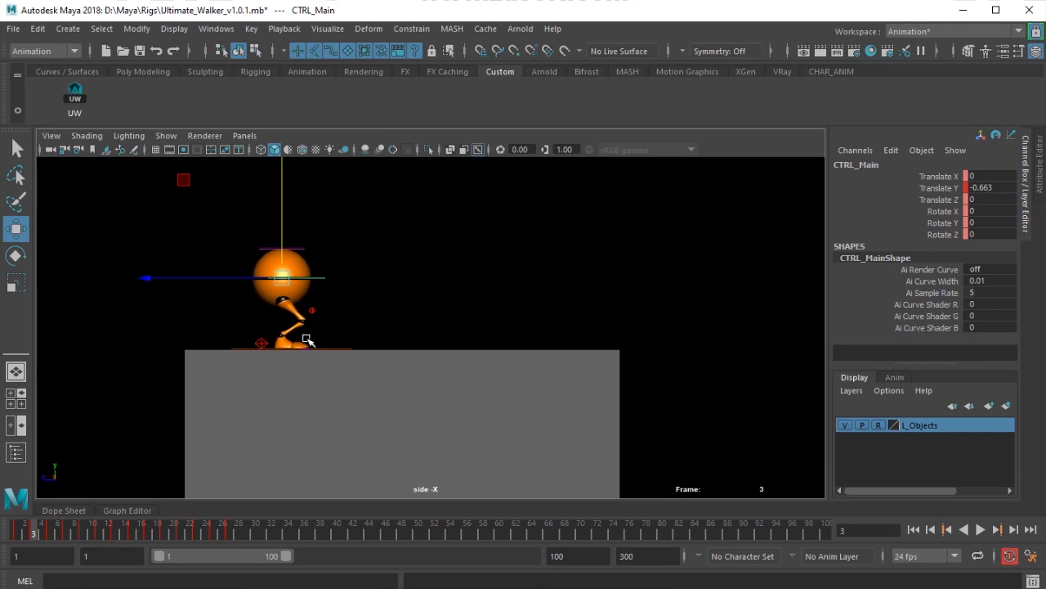
In the perspective view, set the left heel control's Foot Roll to 31.2 and Foot Break to 95.3 at frame 3.
scroll(414, 354, "up", 3)
key("space")
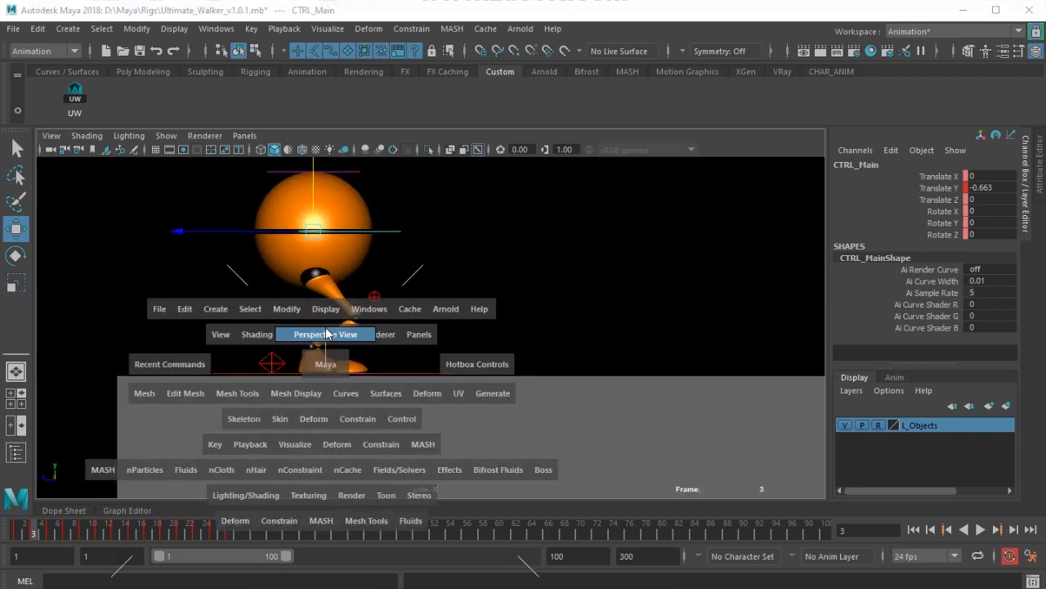
left_click_drag(325, 362, 318, 341)
key("f")
scroll(372, 349, "down", 5)
left_click_drag(444, 381, 479, 372, "alt")
scroll(479, 392, "up", 3)
middle_click_drag(479, 401, 480, 324, "alt")
left_click_drag(481, 324, 398, 406, "alt")
left_click(396, 365)
left_click(934, 270)
middle_click_drag(934, 270, 977, 281)
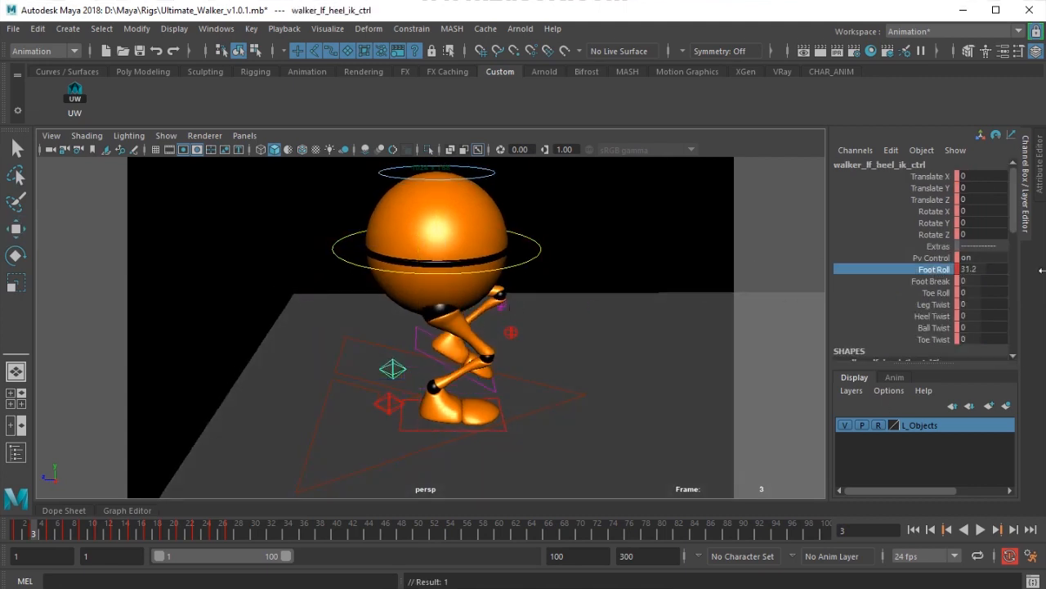
left_click(924, 284)
middle_click_drag(343, 322, 837, 382)
left_click_drag(566, 379, 565, 356, "alt")
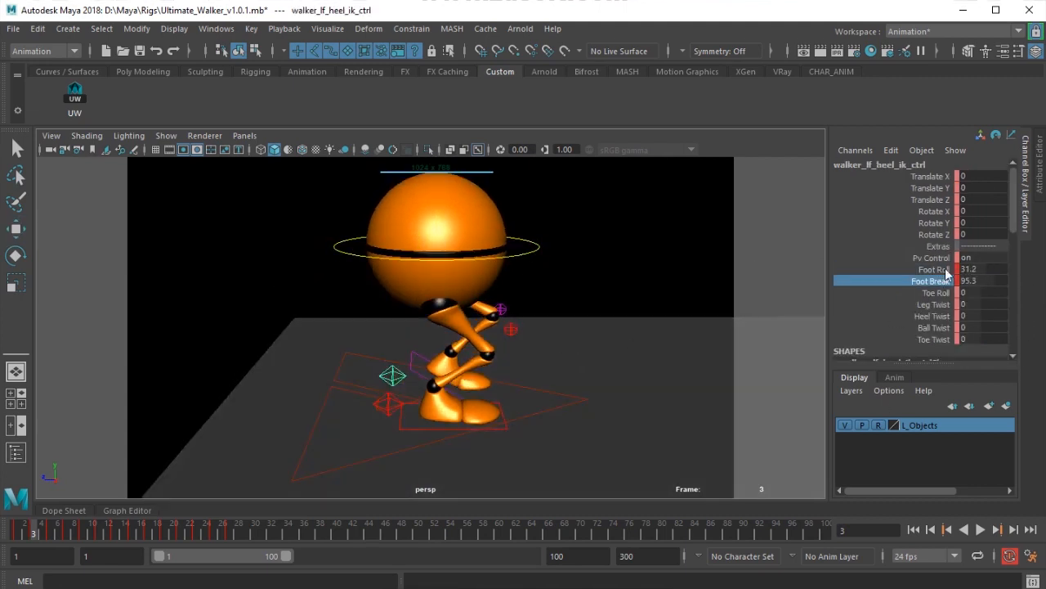
Increase the left heel control's Foot Roll to 38.9 and scrub from frame 1 to frame 3 to check the foot.
left_click(924, 269)
middle_click_drag(466, 319, 511, 324)
scroll(499, 326, "down", 5)
left_click_drag(489, 329, 470, 301, "alt")
scroll(454, 315, "up", 5)
mouse_move(17, 536)
left_mouse_down()
mouse_move(60, 531)
mouse_move(16, 533)
mouse_move(57, 532)
mouse_move(17, 533)
mouse_move(38, 534)
mouse_move(20, 533)
mouse_move(30, 540)
left_mouse_up()
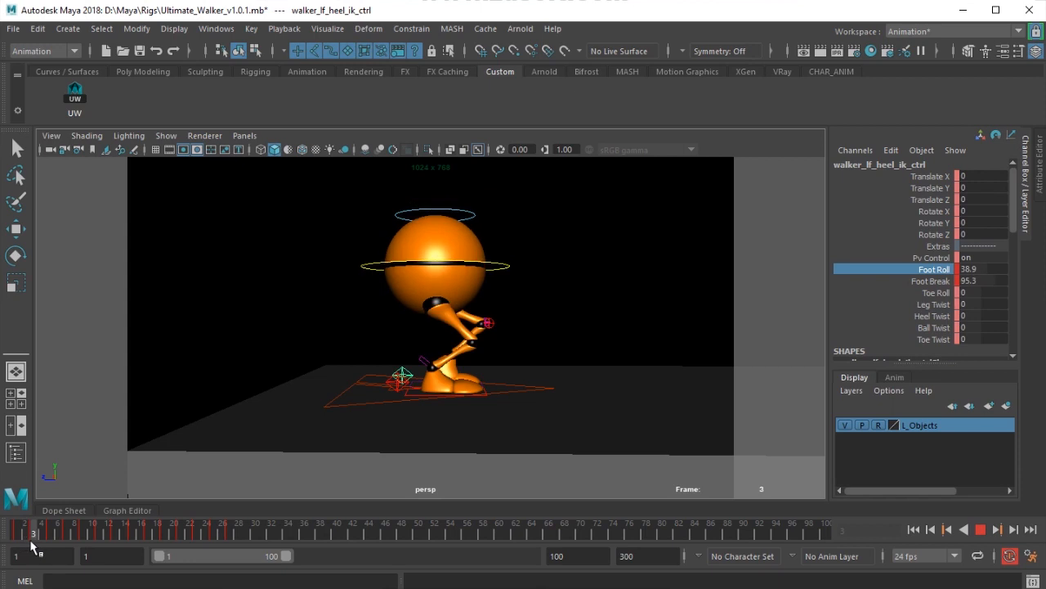
Raise the right heel control and move it forward at frame 3, and scrub back to frame 1 to review the pose.
left_click(395, 382)
key("w")
left_click_drag(421, 327, 422, 305)
left_click_drag(350, 368, 429, 373)
left_click_drag(63, 532, 18, 532)
right_click_drag(450, 313, 407, 321, "alt")
middle_click_drag(408, 322, 327, 333, "alt")
scroll(322, 335, "up", 3)
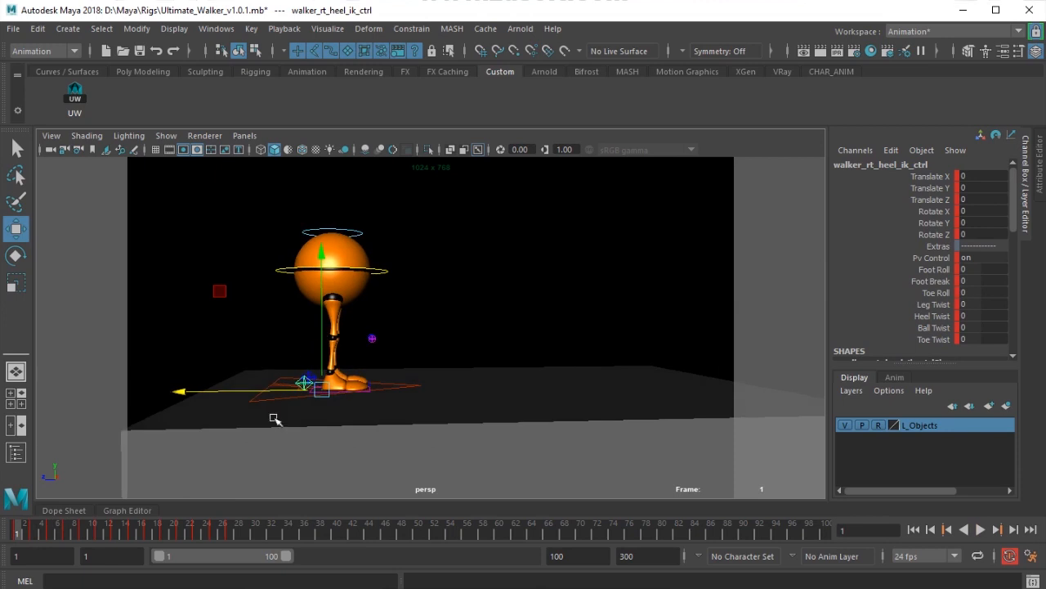
Move the walker's main body control forward over the feet at frame 3 and adjust its height.
key("alt+v")
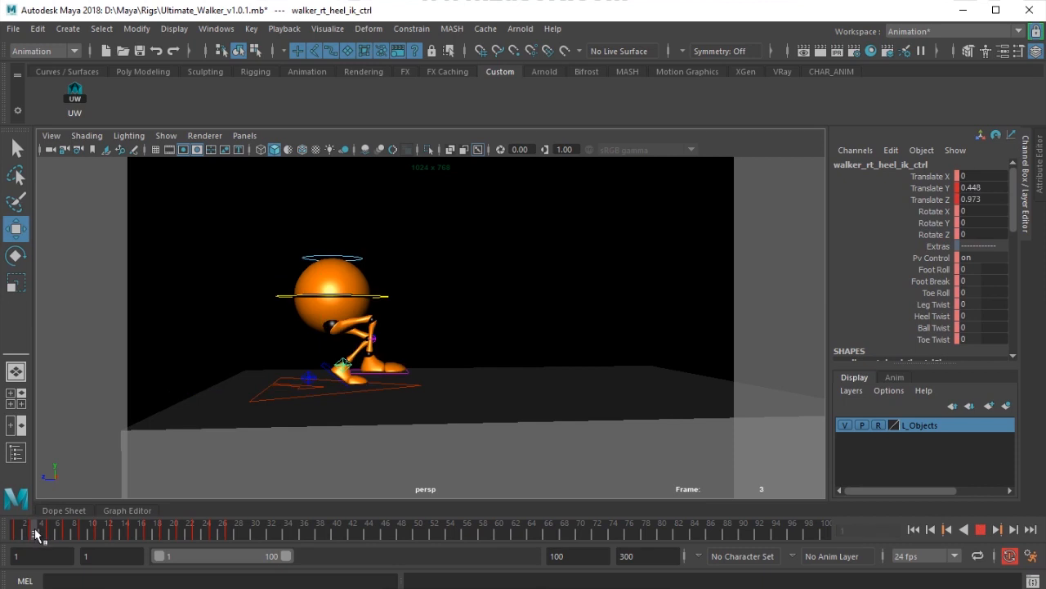
key("alt+v")
left_click(383, 296)
left_click_drag(234, 298, 266, 299)
left_click_drag(373, 234, 391, 270)
Set the right heel control's Foot Roll to about 25.2 at frame 3.
left_click(372, 337)
scroll(421, 284, "up", 5)
middle_click_drag(407, 348, 484, 334, "alt")
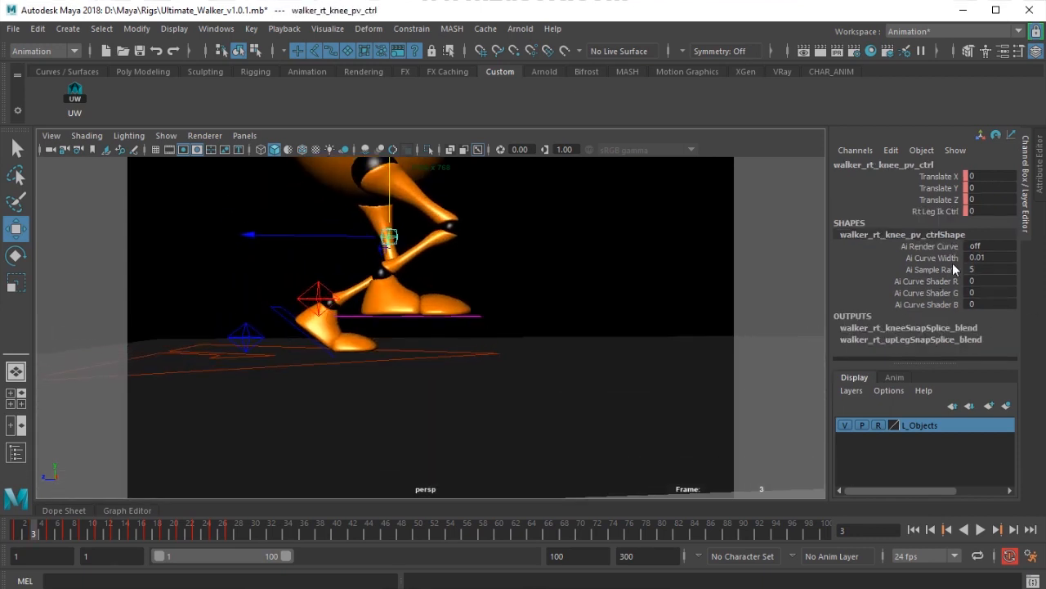
left_click(315, 291)
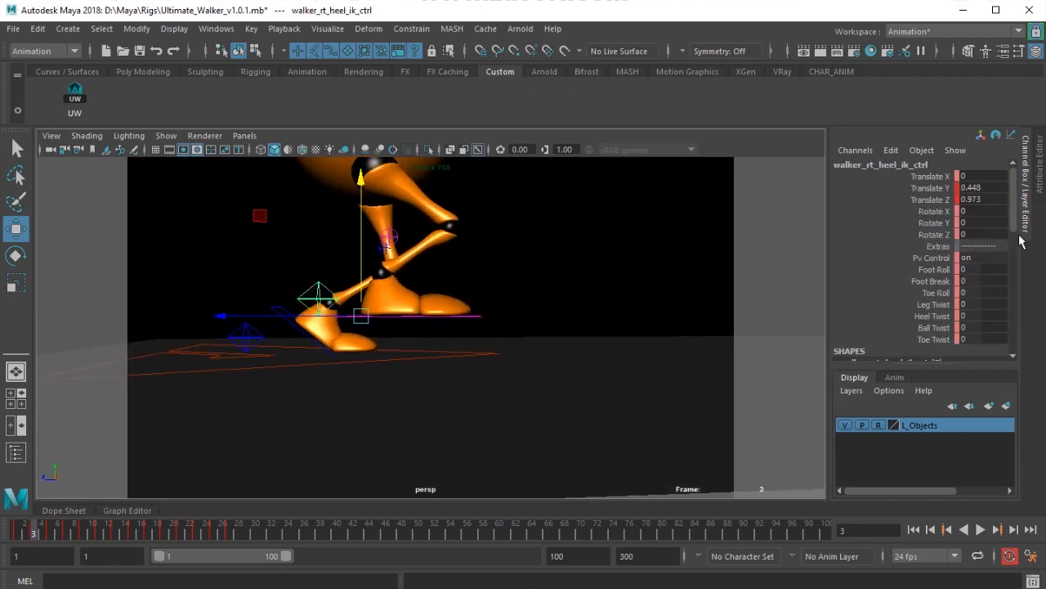
left_click(945, 268)
middle_click_drag(210, 297, 372, 256)
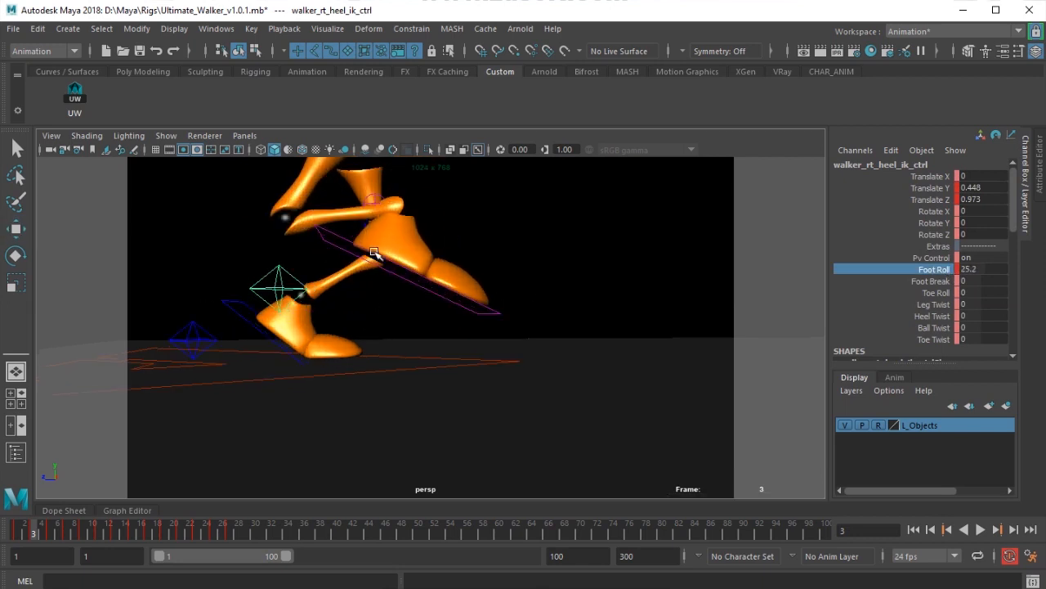
Move the right knee pole vector control forward of the body to a Translate Z of about 2.807.
left_click(369, 194)
key("w")
left_click_drag(286, 206, 619, 206)
right_click_drag(619, 206, 496, 238, "alt")
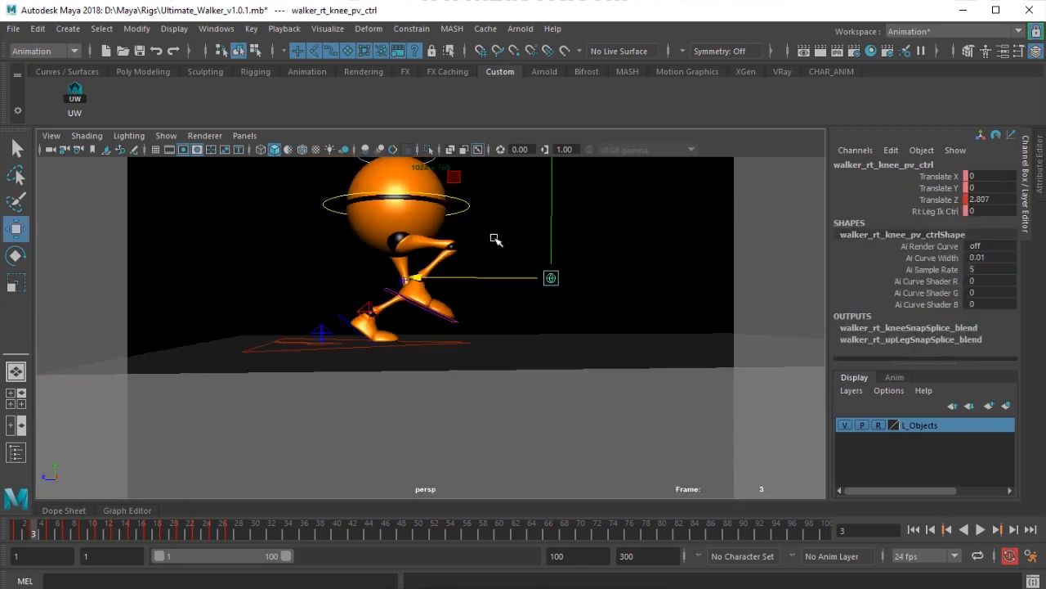
left_click_drag(496, 238, 454, 276, "alt")
Reposition the main body control at frame 3 to about Translate Y -0.091 and Translate Z -1.108.
mouse_move(40, 523)
left_mouse_down()
mouse_move(19, 527)
mouse_move(58, 532)
mouse_move(19, 533)
mouse_move(33, 532)
left_mouse_up()
left_click(464, 222)
left_click(327, 221)
left_click(315, 217)
left_click_drag(316, 217, 362, 319)
left_click_drag(409, 174, 481, 320)
Move the left knee pole vector control forward to a Translate Z of about 3.114 and check the pose at frame 3.
left_click(457, 281)
left_click_drag(356, 282, 466, 299)
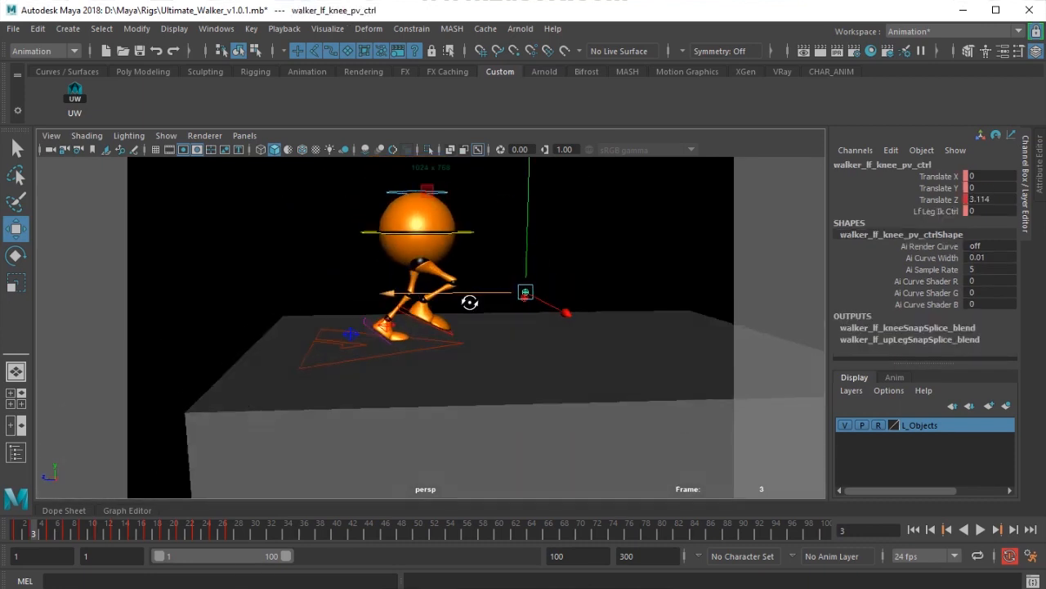
left_click(25, 536)
mouse_move(26, 536)
left_mouse_down()
mouse_move(66, 534)
mouse_move(23, 537)
mouse_move(33, 539)
left_mouse_up()
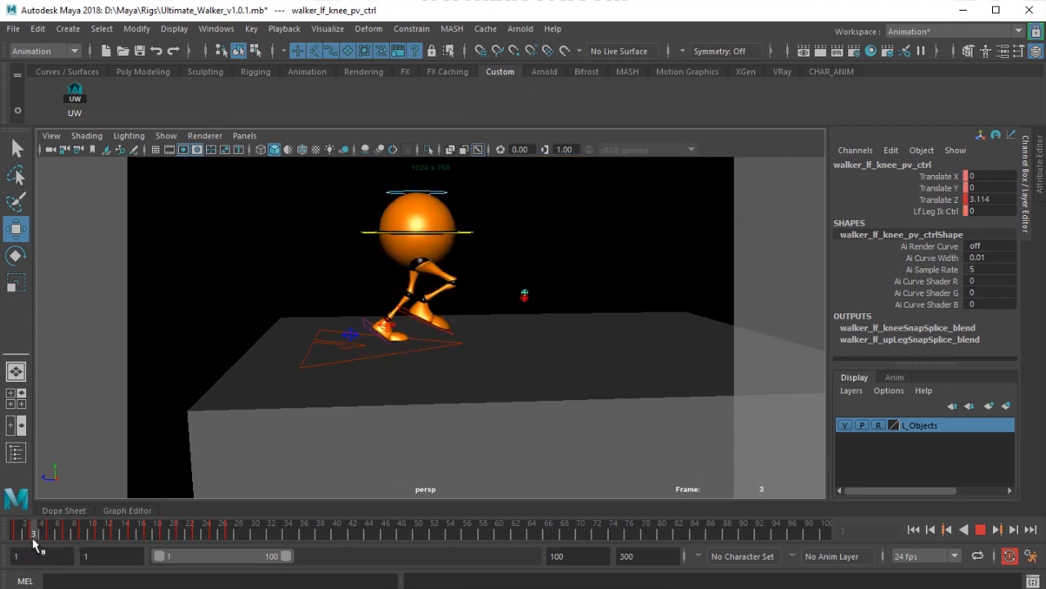
Lower the main body control and the knee pole vector controls together by about 0.532 units in Y at frame 3.
left_click_drag(378, 369, 396, 356, "alt")
right_click_drag(404, 310, 452, 279, "alt")
middle_click_drag(453, 279, 451, 330, "alt")
right_click_drag(452, 330, 470, 278, "alt")
left_click(488, 218)
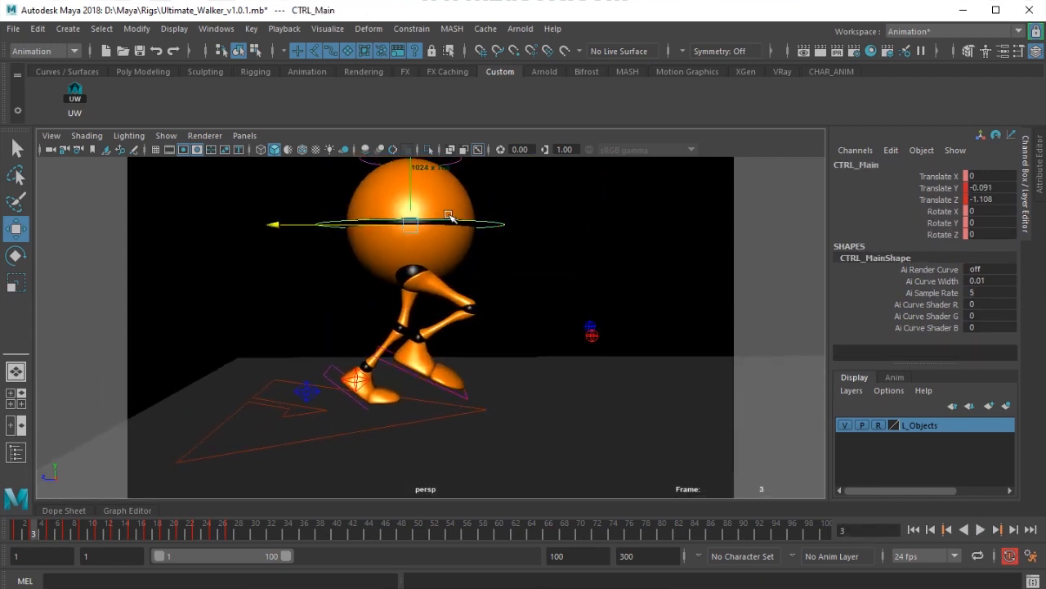
left_click(590, 332)
left_click_drag(593, 237, 591, 275)
Lower the right heel control to a Translate Y of about 0.018 so the foot rests on the platform.
left_click_drag(348, 376, 361, 368, "alt")
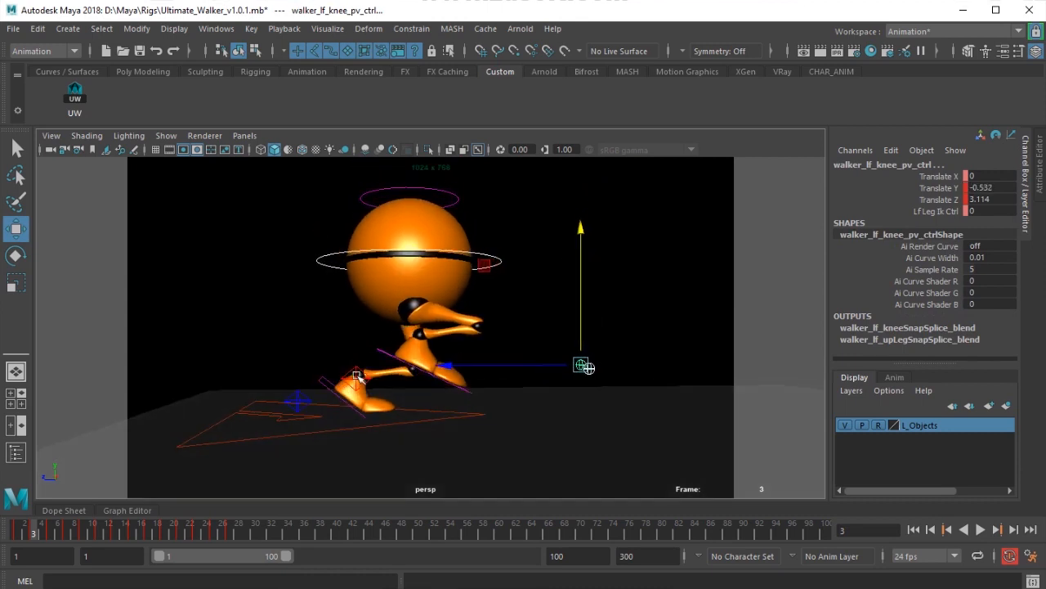
left_click(362, 371)
left_click_drag(386, 317, 389, 348)
scroll(385, 357, "down", 3)
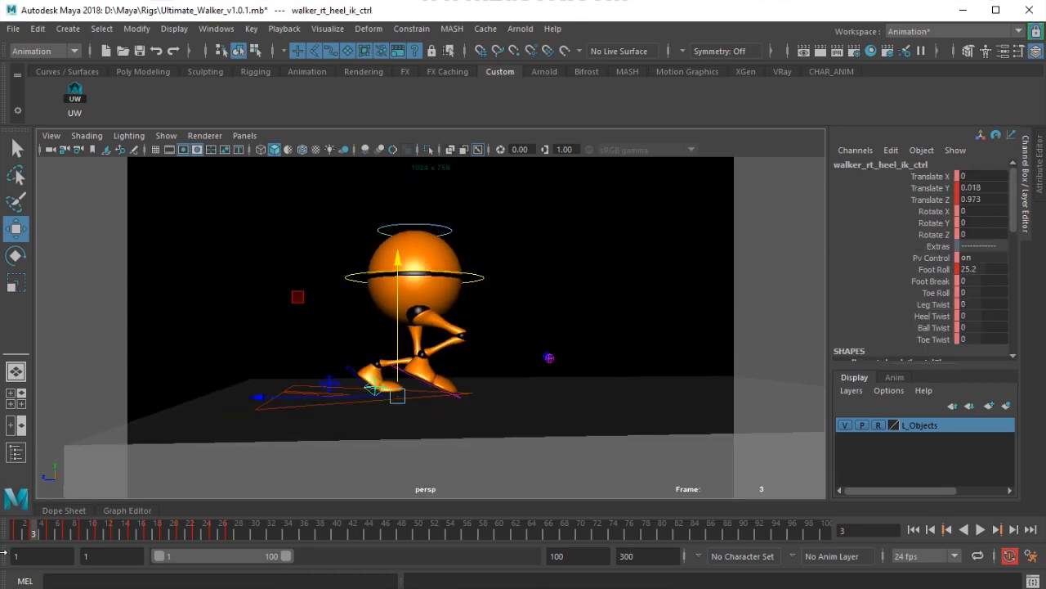
left_click_drag(29, 533, 38, 555)
Move the main body control to a Translate Z of about -0.812 at frame 3 and review the motion.
left_click(480, 278)
left_click_drag(327, 282, 123, 523)
key("alt+v")
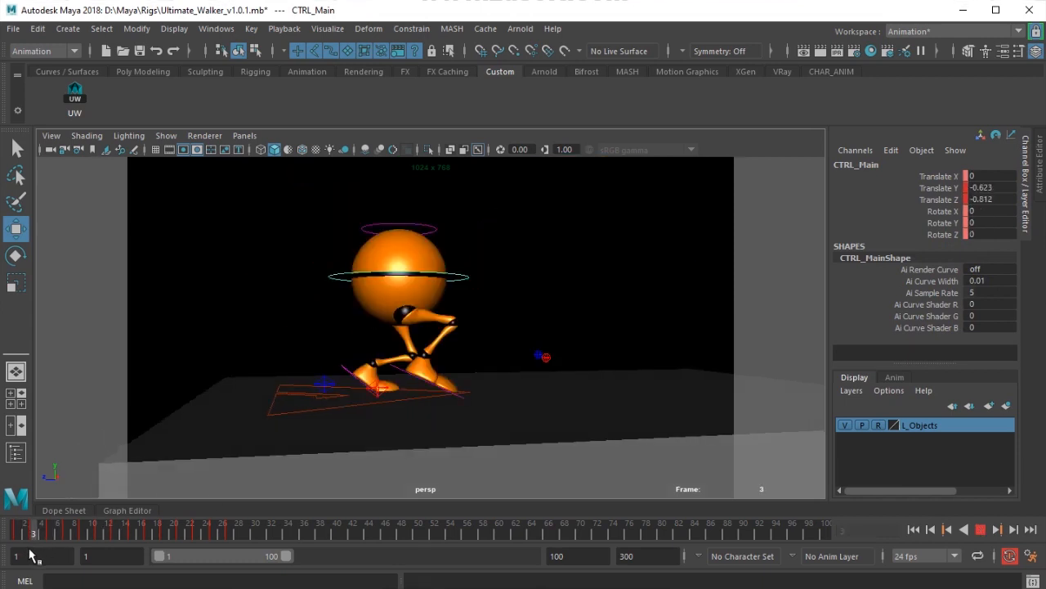
key("alt+v")
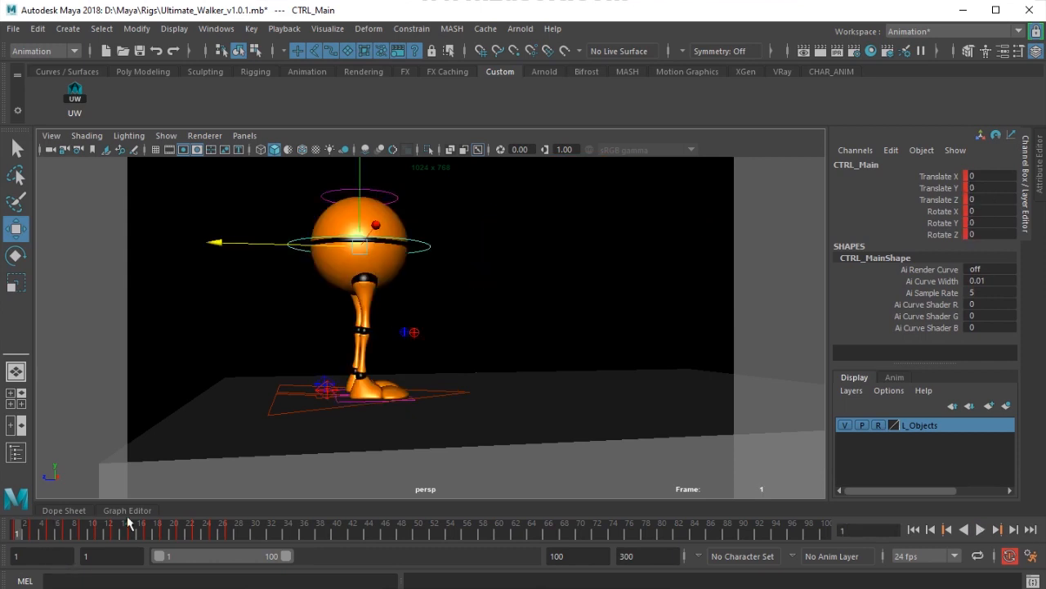
Switch the viewport to the side view and bring the walker and platform into view.
left_click(245, 135)
left_click(559, 237)
key("space")
left_click_drag(483, 259, 483, 270)
scroll(481, 272, "down", 5)
middle_click_drag(445, 280, 344, 318, "alt")
Hide the NURBS curves and compare the walker's poses at frames 1 and 3 from the side.
left_click(166, 136)
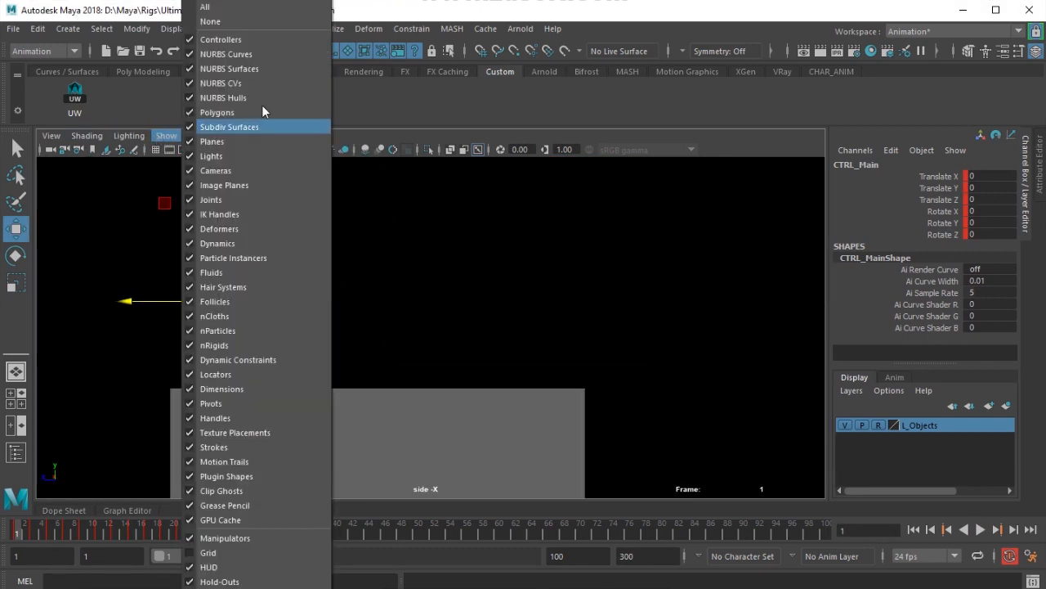
left_click(255, 49)
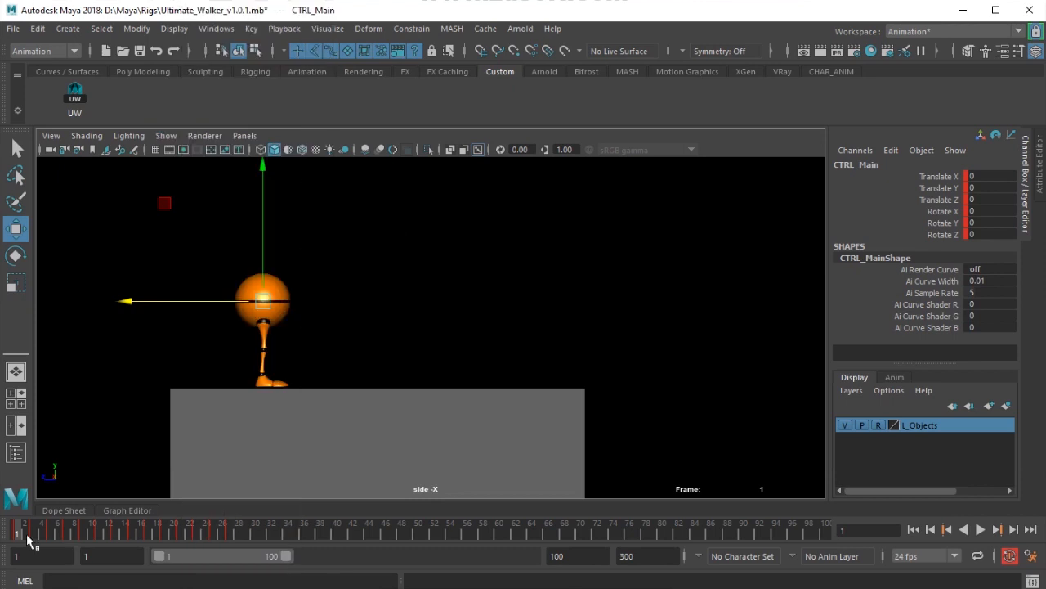
key("q")
mouse_move(18, 537)
left_mouse_down()
mouse_move(40, 530)
mouse_move(18, 531)
left_mouse_up()
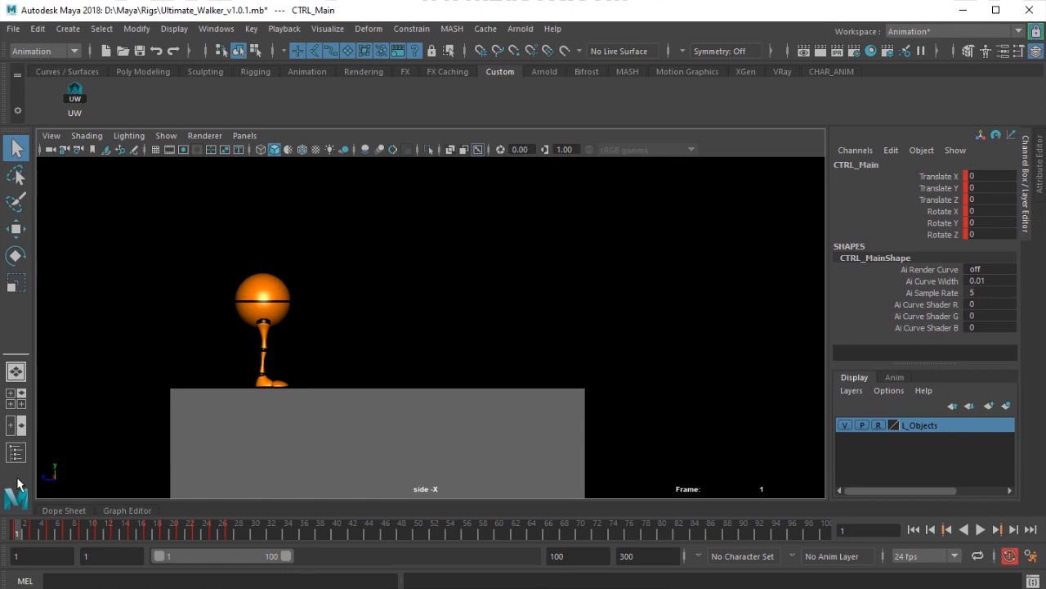
key("period")
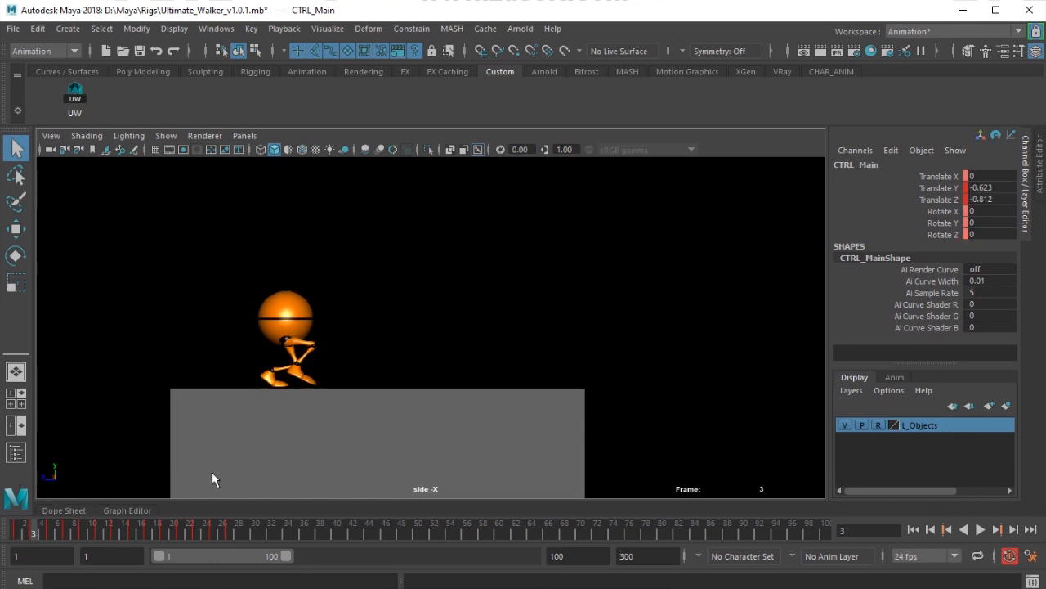
middle_click_drag(278, 471, 455, 397, "alt")
middle_click_drag(427, 406, 360, 431, "alt")
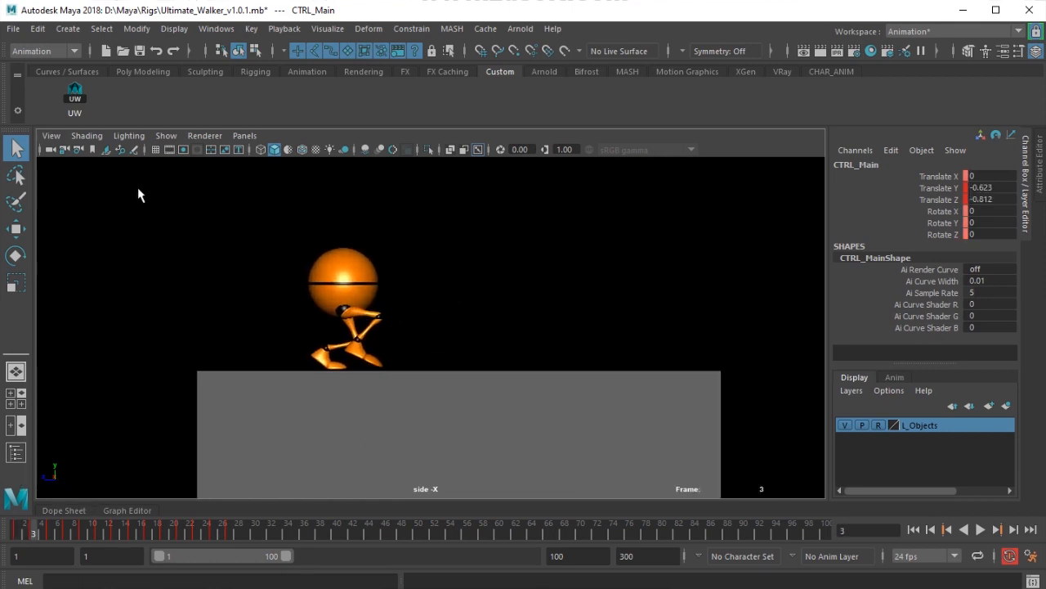
Show the NURBS curves in the side view again and frame the main body control.
left_click(165, 139)
left_click(260, 54)
key("f")
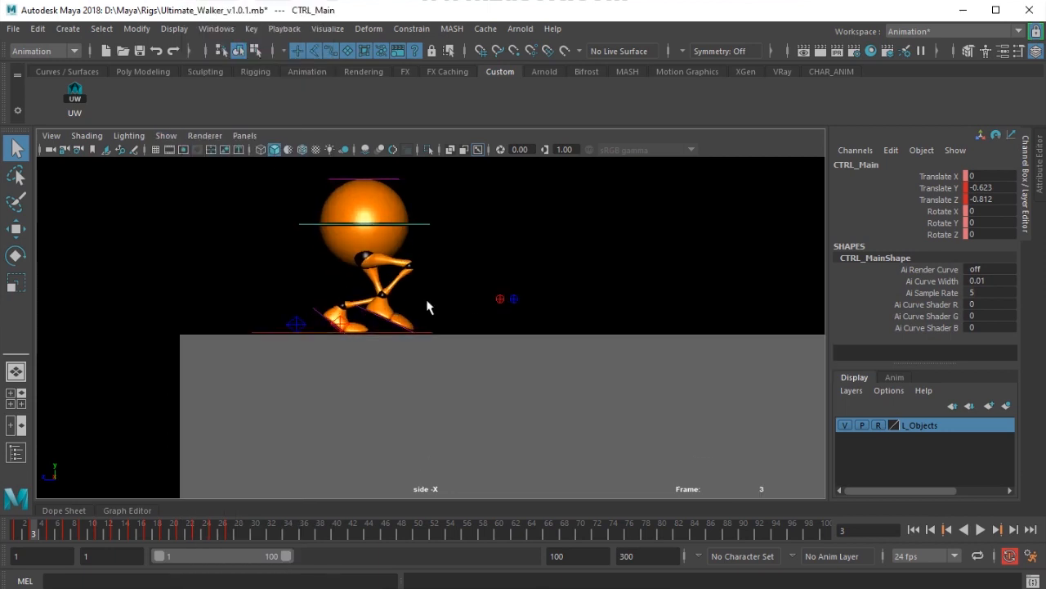
Slide the right heel control back to a Translate Z of about -0.127 at frame 3.
left_click(337, 328)
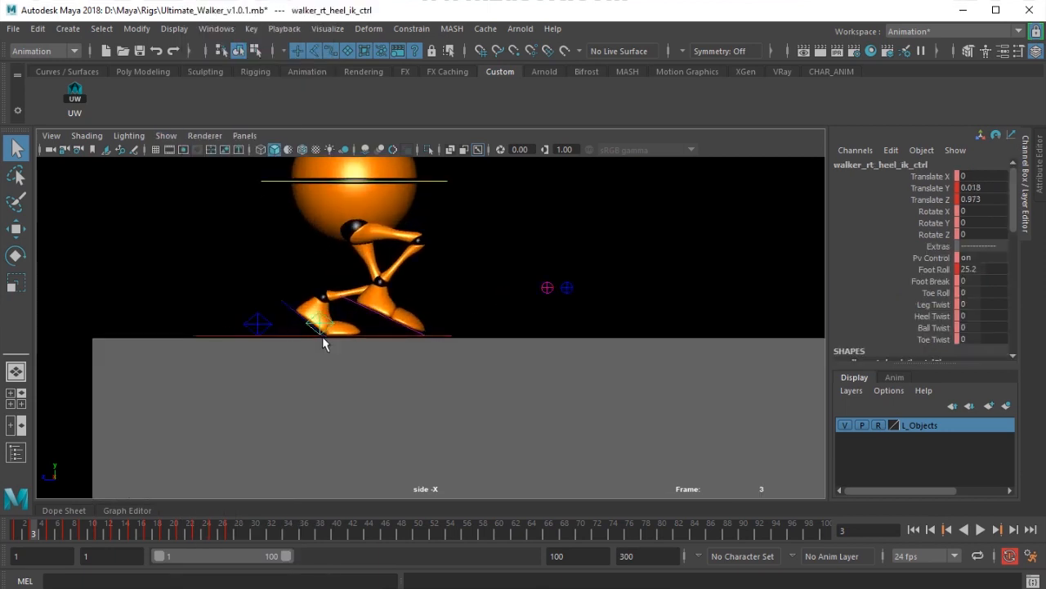
key("w")
left_click_drag(264, 331, 196, 391)
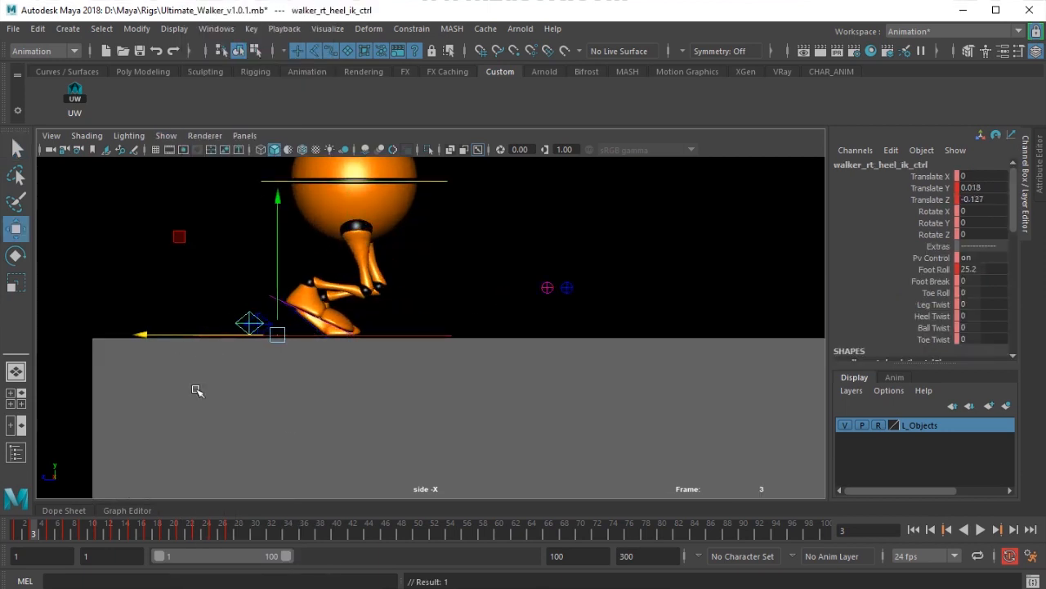
Set the right heel control's Foot Break to about 44.5 at frame 3.
left_click(946, 272)
left_click(929, 282)
middle_click_drag(508, 311, 734, 304)
right_click_drag(365, 336, 309, 339, "alt")
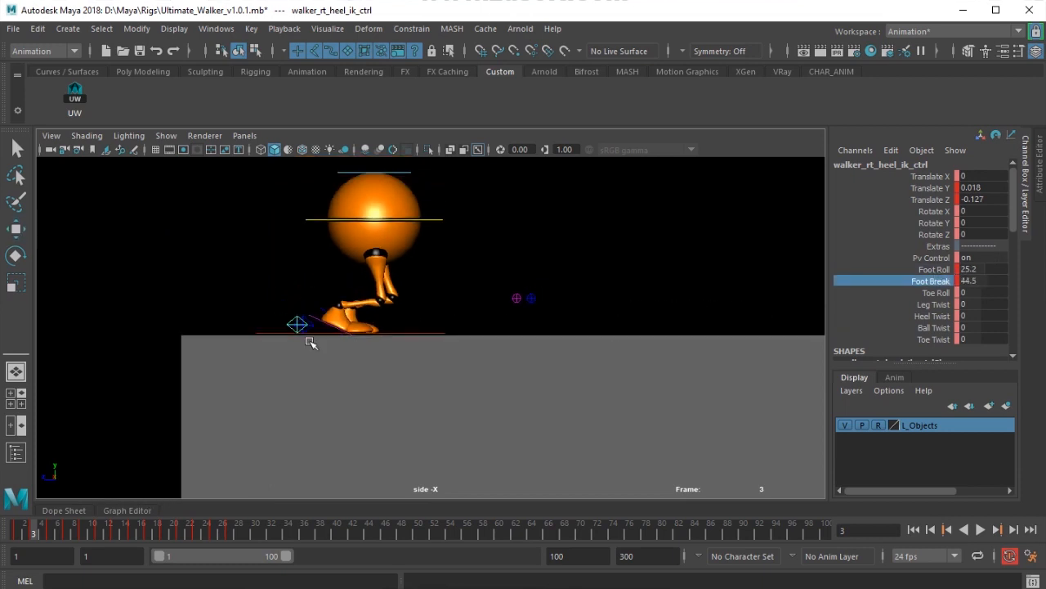
middle_click_drag(309, 339, 325, 360, "alt")
Move the main body control back over the feet to a Translate Z of about -0.119 at frame 3.
mouse_move(18, 533)
left_mouse_down()
mouse_move(46, 532)
mouse_move(35, 533)
left_mouse_up()
left_click(455, 239)
key("w")
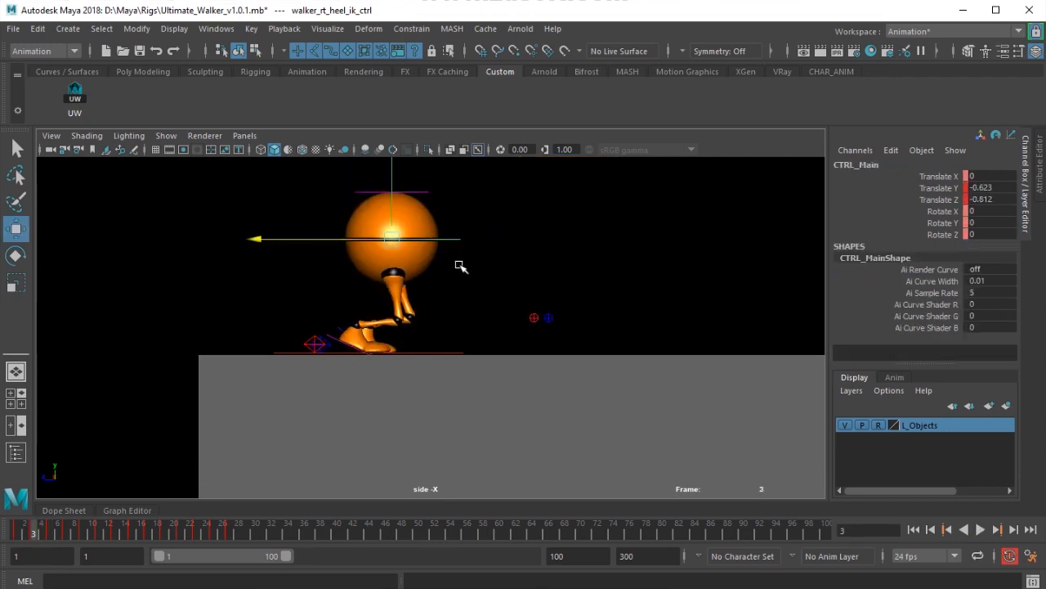
left_click_drag(303, 238, 269, 241)
Try setting the right heel control's Translate Y to 0 at frame 4, undo it and return to frame 3.
mouse_move(33, 530)
left_mouse_down()
mouse_move(19, 532)
mouse_move(38, 537)
left_mouse_up()
left_click(309, 345)
double_click(981, 188)
type("0")
key("Return")
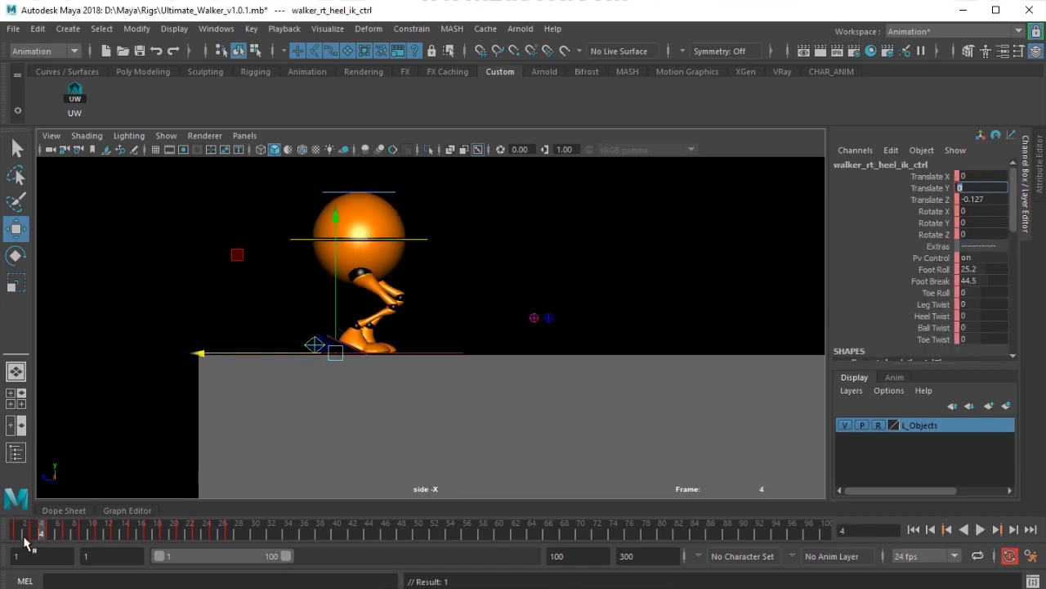
scroll(460, 363, "up", 3)
key("ctrl+z")
left_click_drag(60, 529, 33, 535)
Try setting the right heel control's Translate Z to 0 at frame 3 and undo the change.
key("Tab")
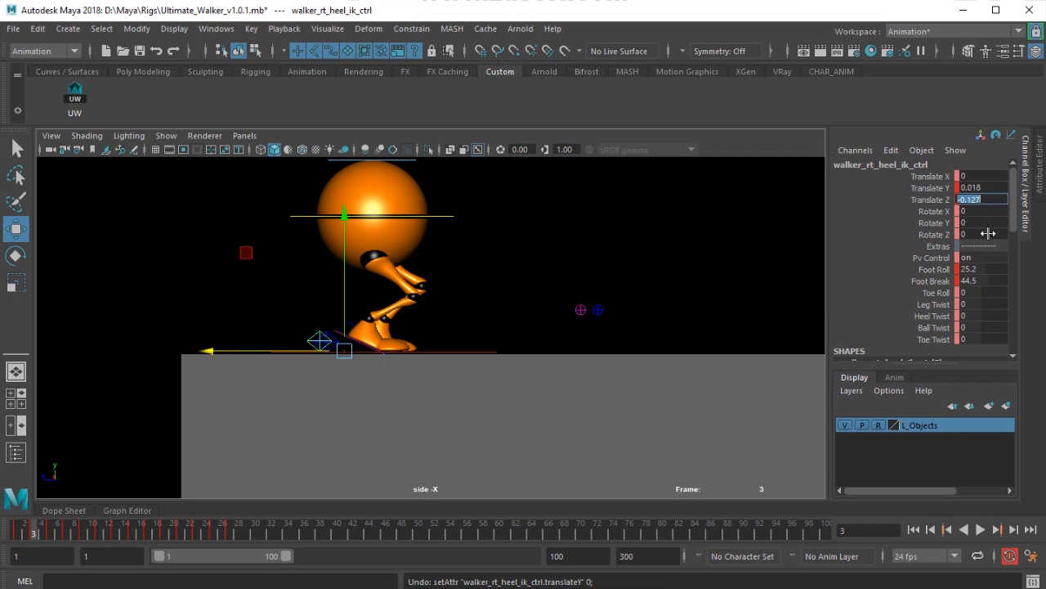
key("Return")
key("ctrl+z")
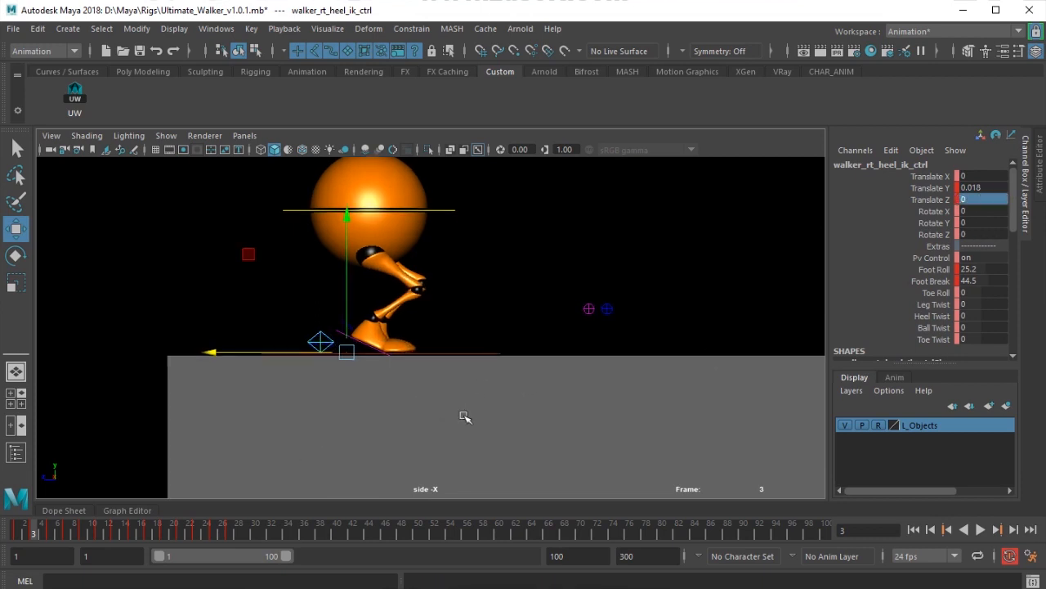
Set the right heel control's Translate Y to 0 at frame 3.
left_click(996, 189)
type("0")
key("Return")
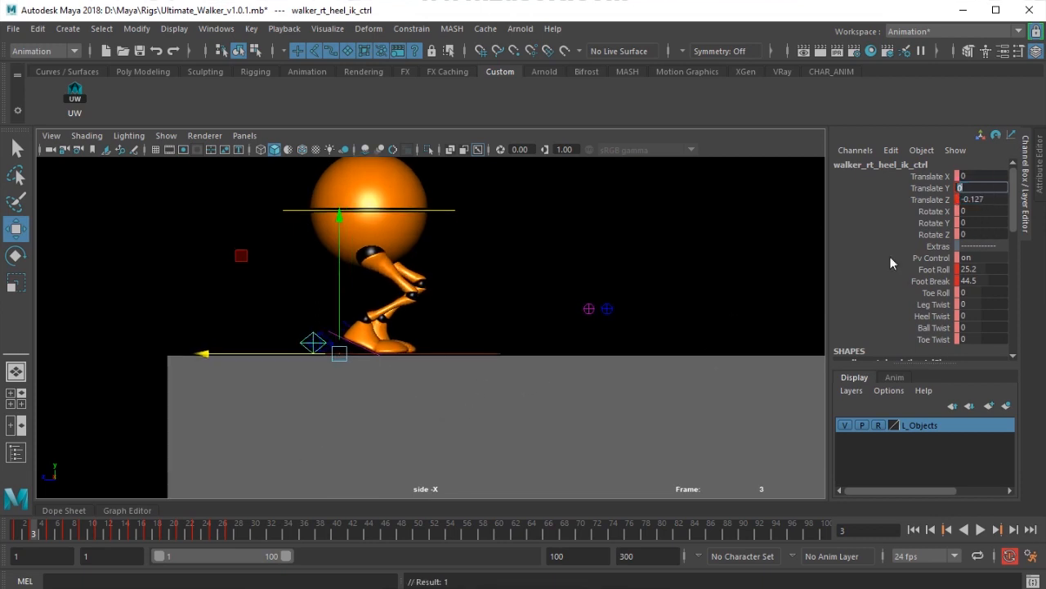
Compare the foot placement at frames 1 and 3 and set the right heel control's Translate Z to 0 at frame 3.
mouse_move(18, 523)
left_mouse_down()
mouse_move(33, 536)
mouse_move(16, 533)
left_mouse_up()
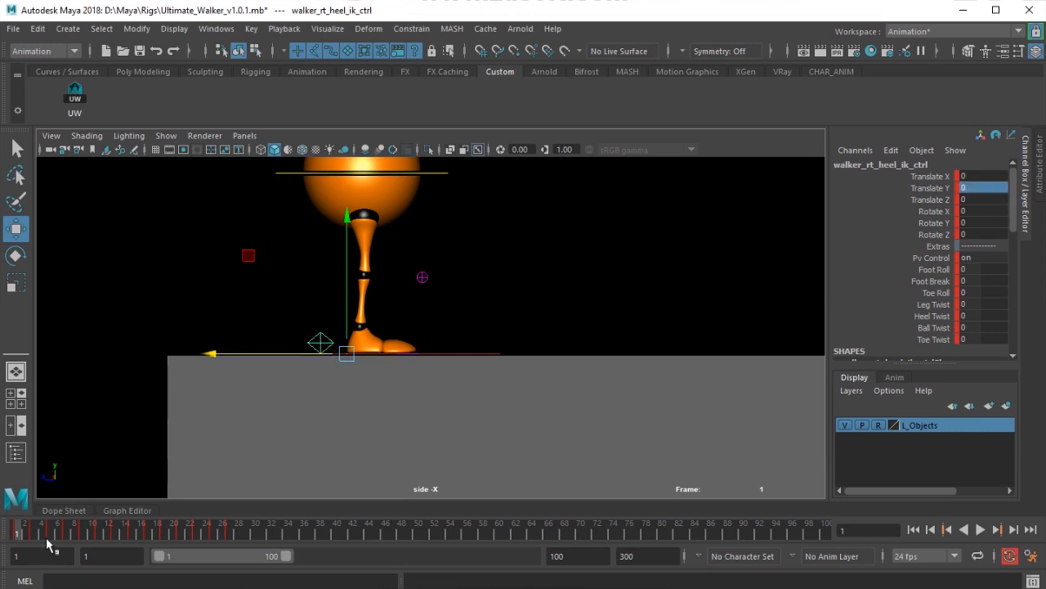
left_click_drag(29, 536, 39, 536)
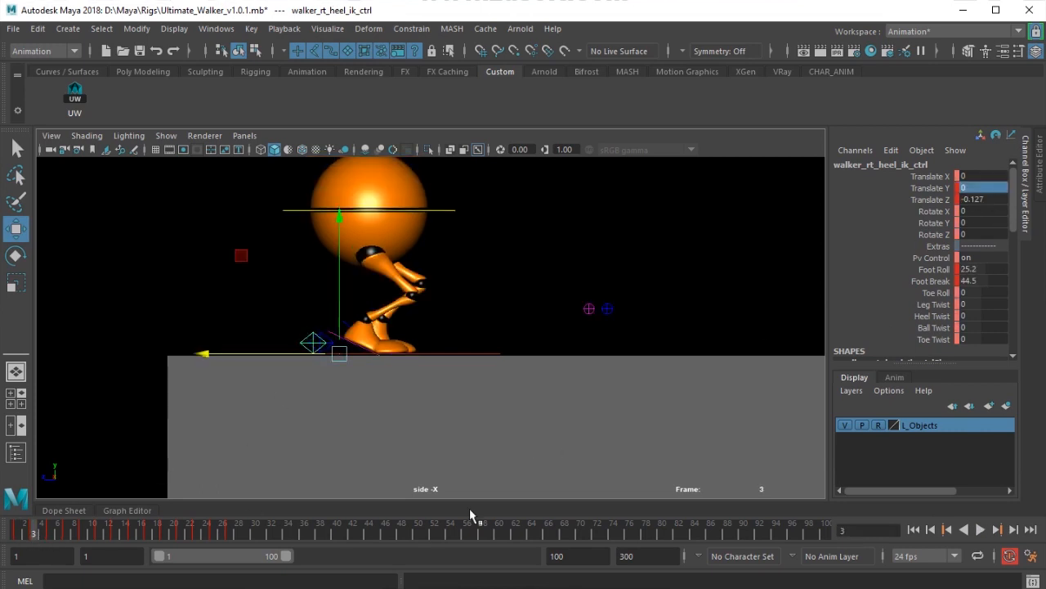
left_click(20, 532)
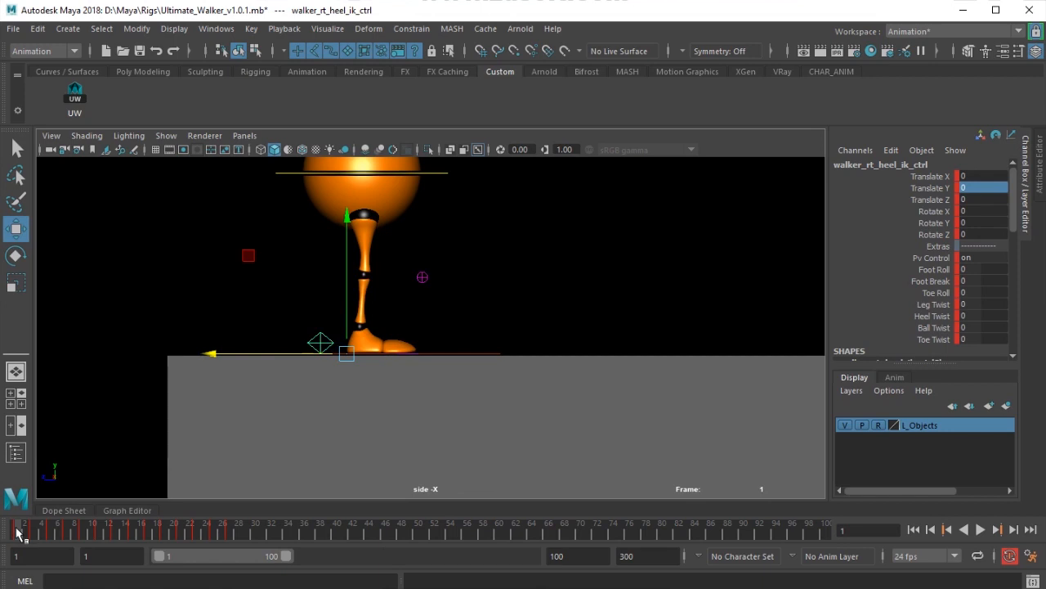
left_click_drag(19, 532, 32, 533)
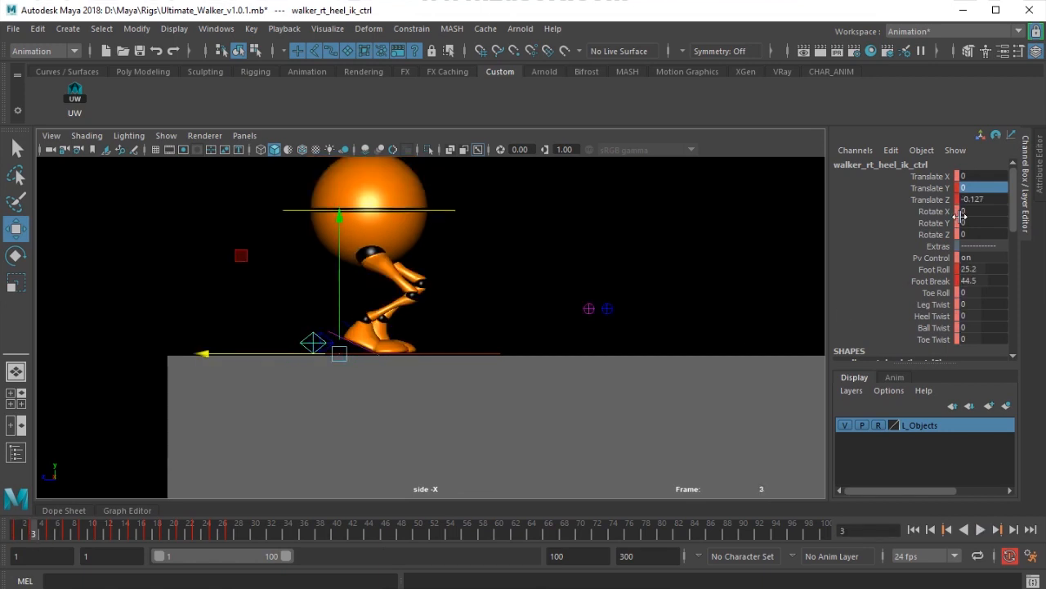
double_click(985, 200)
type("0")
key("Return")
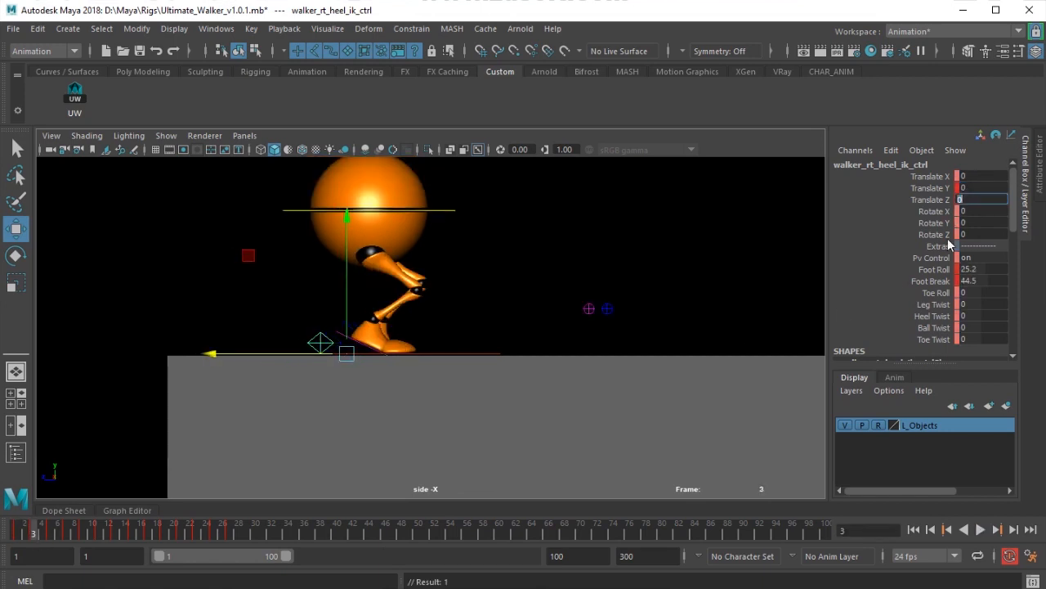
left_click_drag(45, 533, 24, 540)
left_click(33, 536)
Select all of the walker's controls and key the crouched pose at frame 3.
scroll(300, 355, "down", 4)
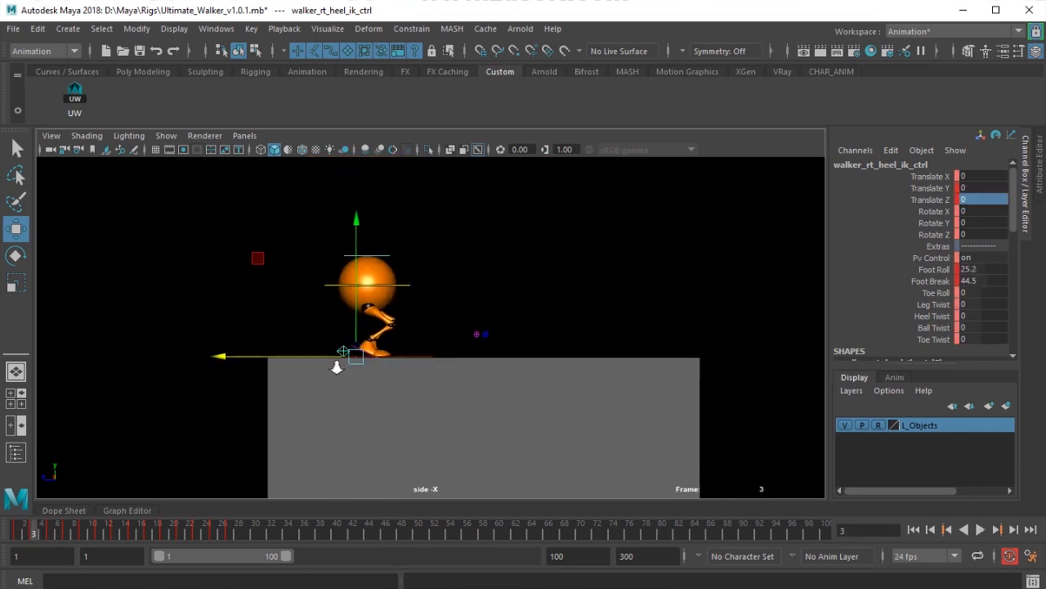
left_click(77, 98)
mouse_move(42, 532)
left_mouse_down()
mouse_move(17, 533)
mouse_move(36, 533)
mouse_move(18, 535)
mouse_move(37, 534)
mouse_move(24, 551)
mouse_move(37, 548)
mouse_move(15, 546)
mouse_move(34, 547)
left_mouse_up()
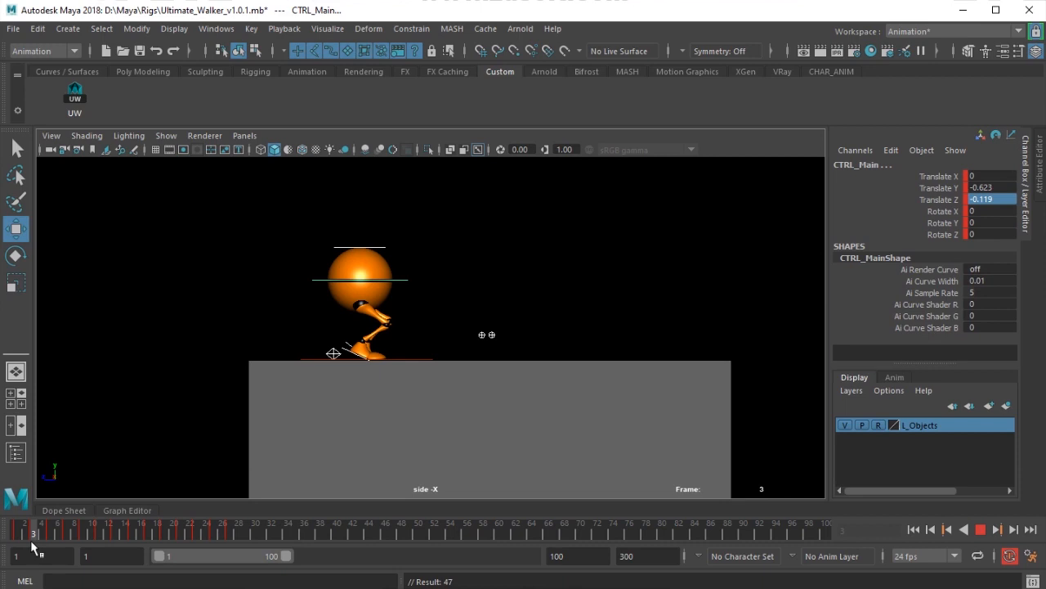
Shift all of the walker's keys after frame 3 two frames later on the timeline.
left_click_drag(33, 546, 228, 542)
left_click_drag(141, 538, 156, 535)
left_click(309, 524)
At frame 5, raise the main control to about Y 0.007, Z -0.802 and lift the right heel control to about Y 0.841, Z 1.454.
left_click_drag(44, 531, 49, 530)
scroll(412, 340, "up", 1)
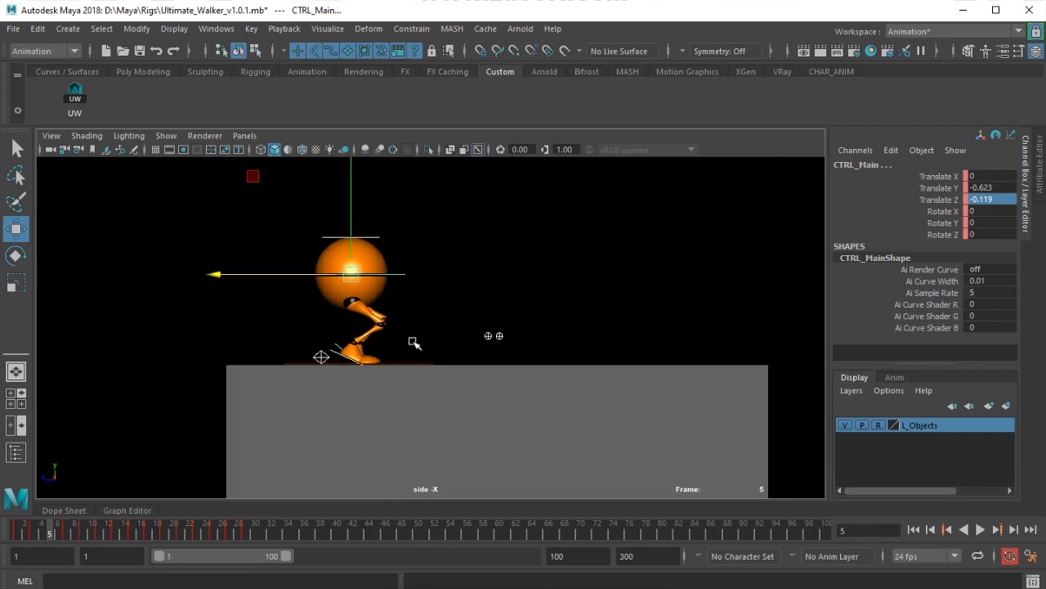
scroll(413, 341, "up", 1)
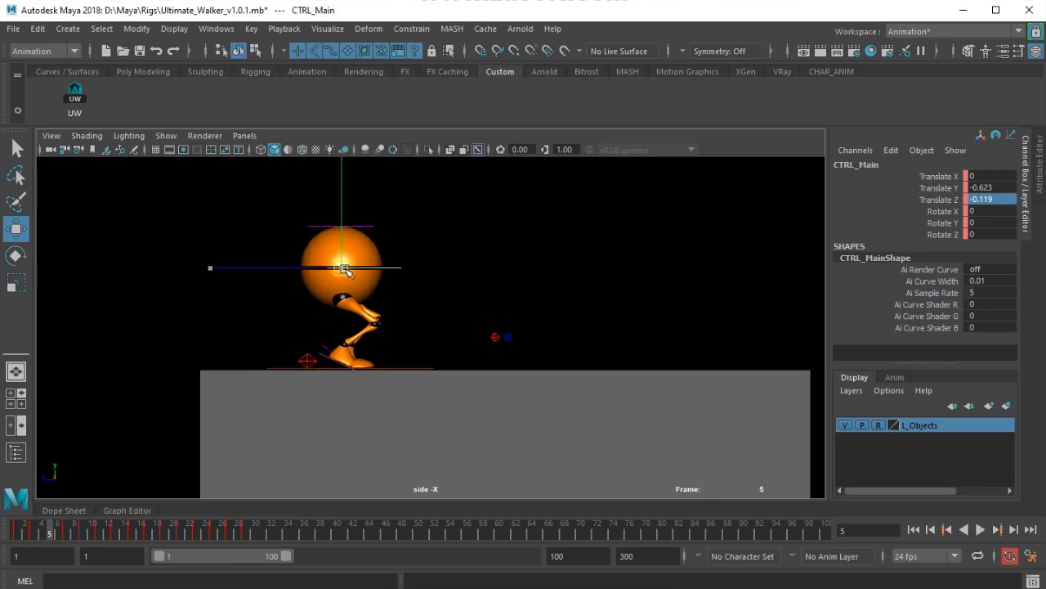
key("ctrl+z")
mouse_move(53, 535)
left_mouse_down()
mouse_move(65, 531)
mouse_move(50, 533)
left_mouse_up()
left_click_drag(343, 270, 369, 243)
left_click(309, 363)
left_click_drag(313, 364, 381, 327)
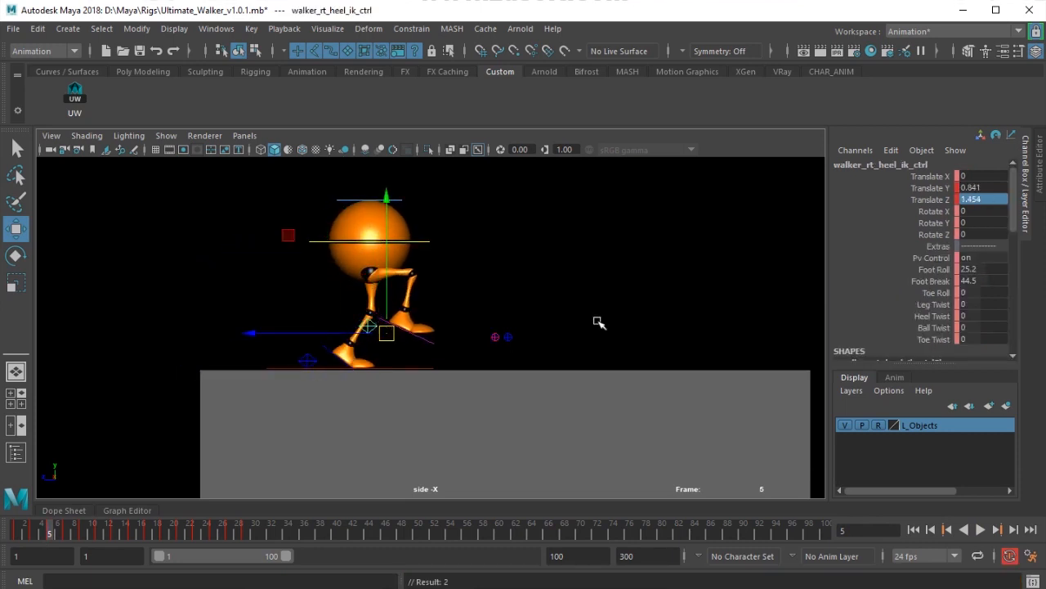
Set the right heel control's Foot Roll and Foot Break to 0, Toe Roll to 34.1, and shift it forward to about Translate Z 1.612.
left_click_drag(982, 269, 984, 280)
type("0")
key("Return")
left_click(936, 292)
middle_click_drag(530, 340, 739, 337)
key("w")
left_click_drag(387, 333, 393, 333)
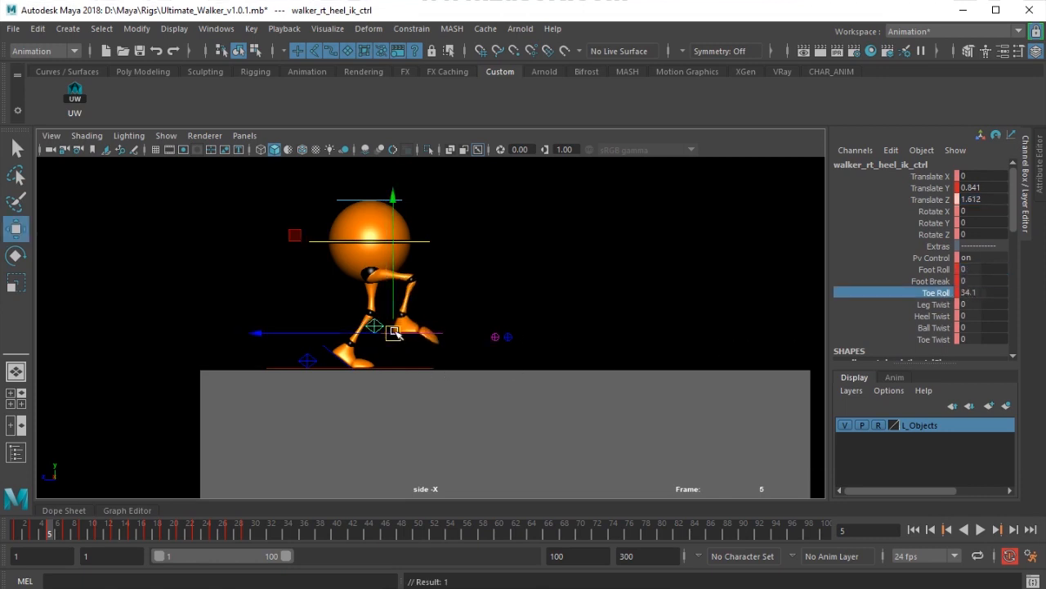
Tilt the raised right foot to about Rotate X 21.3 and move its heel control back to about Translate Y 0.858, Z 1.331.
key("e")
left_click_drag(492, 249, 501, 296)
key("w")
mouse_move(399, 336)
left_mouse_down()
mouse_move(373, 337)
mouse_move(389, 335)
left_mouse_up()
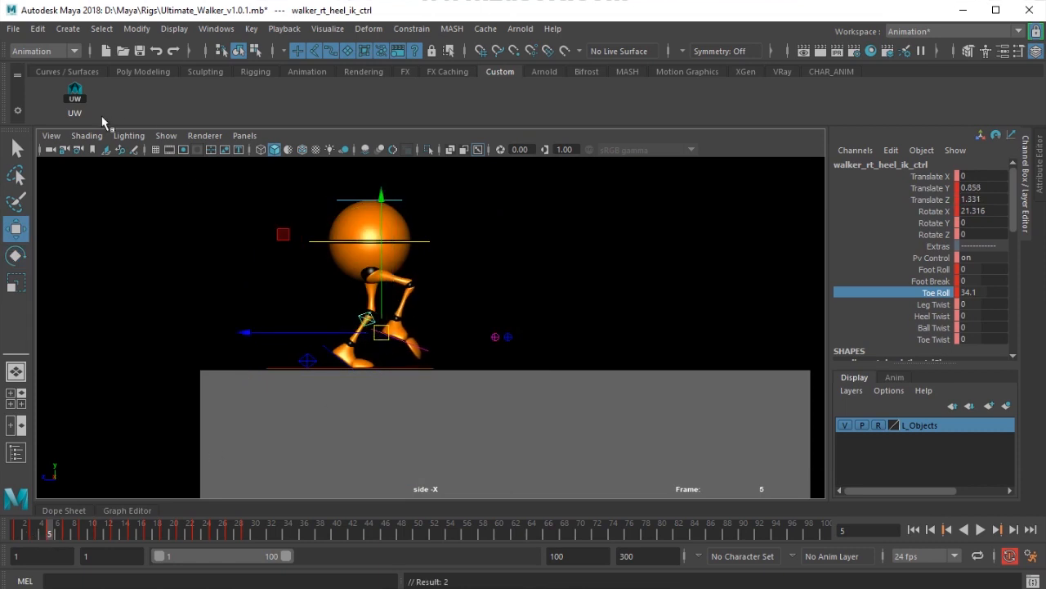
Select all of the walker's controls, key the raised-foot pose at frame 5, and return to frame 1.
left_click(75, 96)
left_click_drag(43, 533, 12, 533)
scroll(346, 385, "down", 3)
middle_click_drag(346, 385, 260, 395, "alt")
scroll(345, 439, "up", 1)
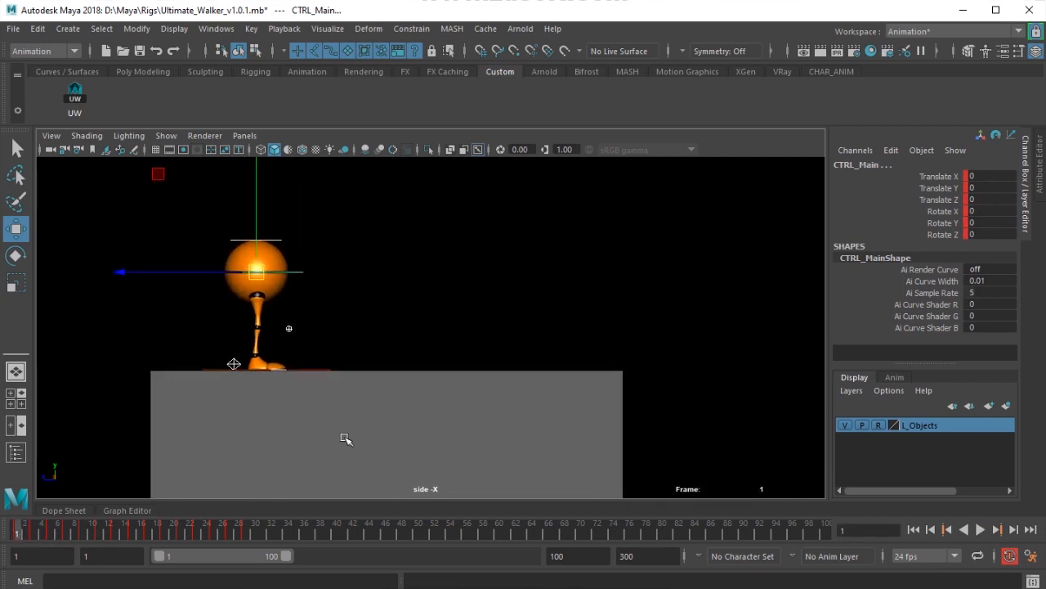
Step back and forth through the key poses between frames 1 and 11 to check how the start of the jump reads.
key("q")
key("period")
key("period")
key("period")
key("period")
key("period")
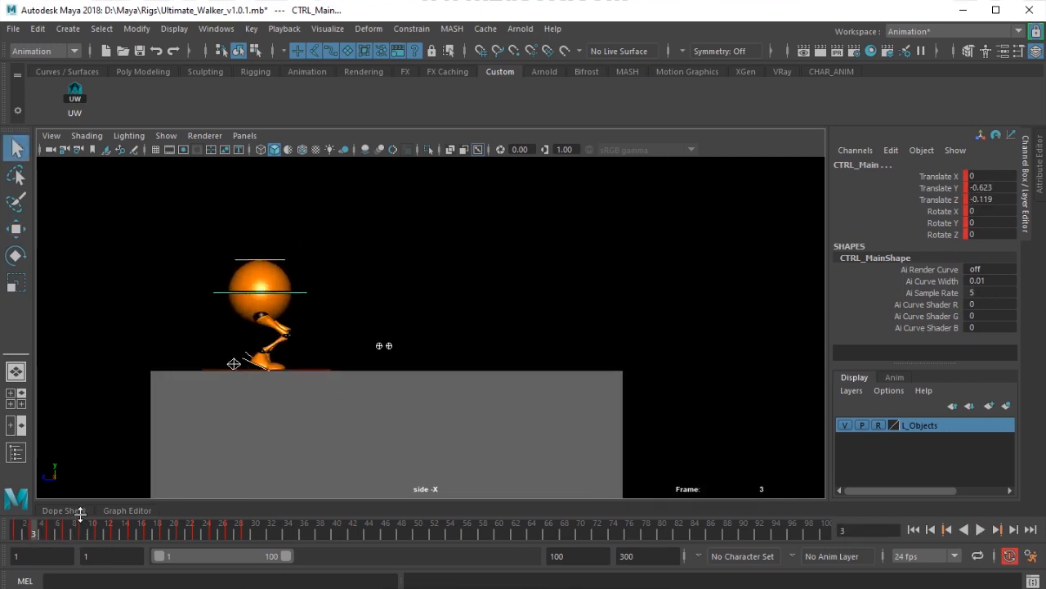
left_click_drag(59, 529, 11, 541)
key("period")
key("period")
key("period")
key("period")
key("period")
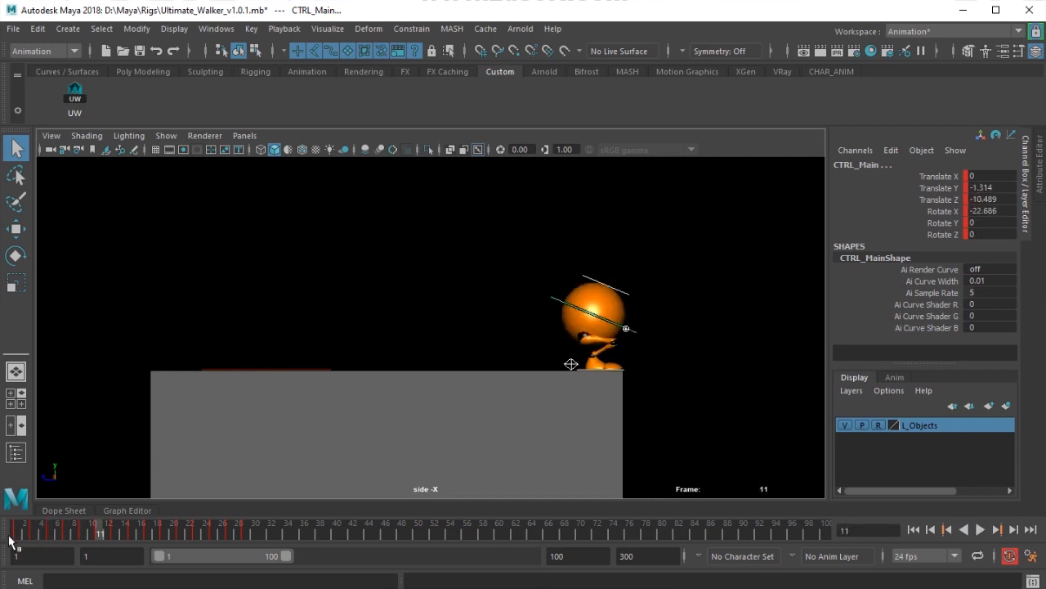
key("comma")
key("comma")
key("comma")
key("comma")
key("comma")
key("period")
key("period")
key("period")
key("period")
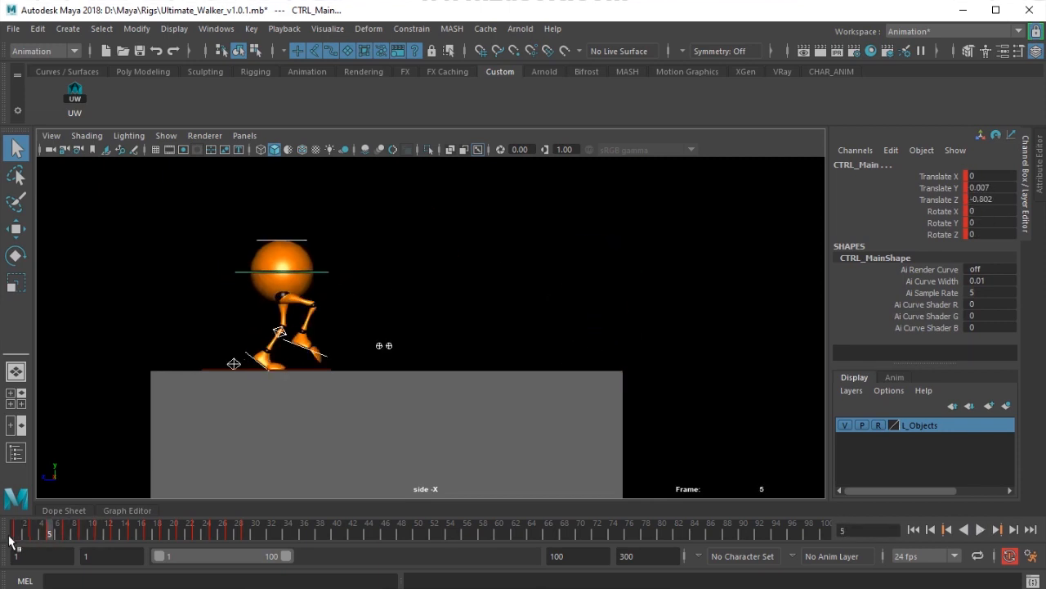
key("comma")
key("comma")
key("comma")
key("comma")
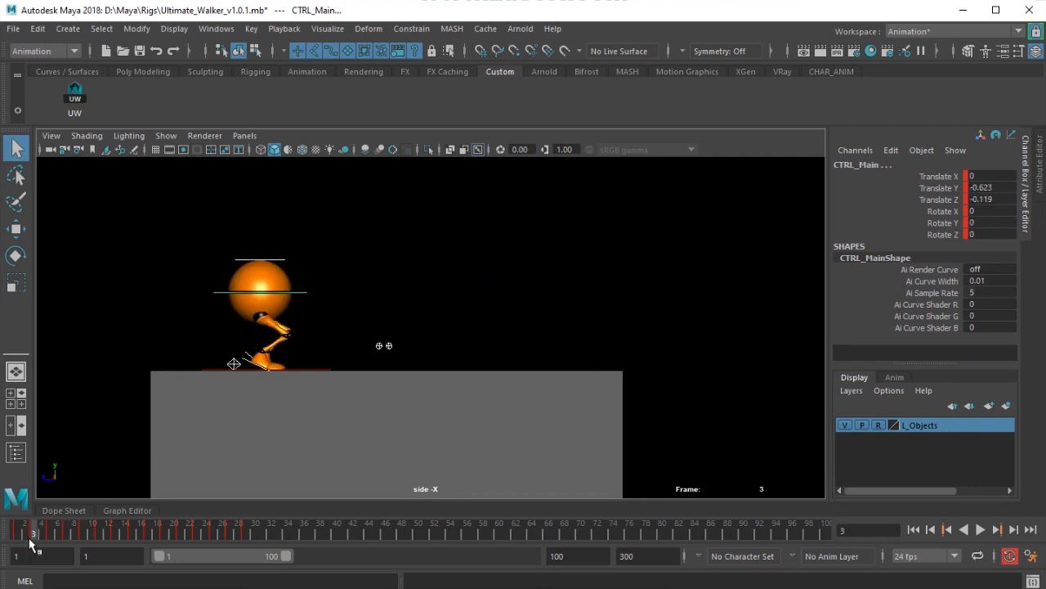
Flip repeatedly between the mid-air stride pose at frame 7 and the landing pose at frame 9.
key("period")
key("period")
key("period")
key("period")
key("comma")
key("comma")
key("period")
key("period")
key("comma")
key("period")
key("comma")
key("period")
key("comma")
key("period")
key("comma")
key("period")
key("comma")
key("period")
key("comma")
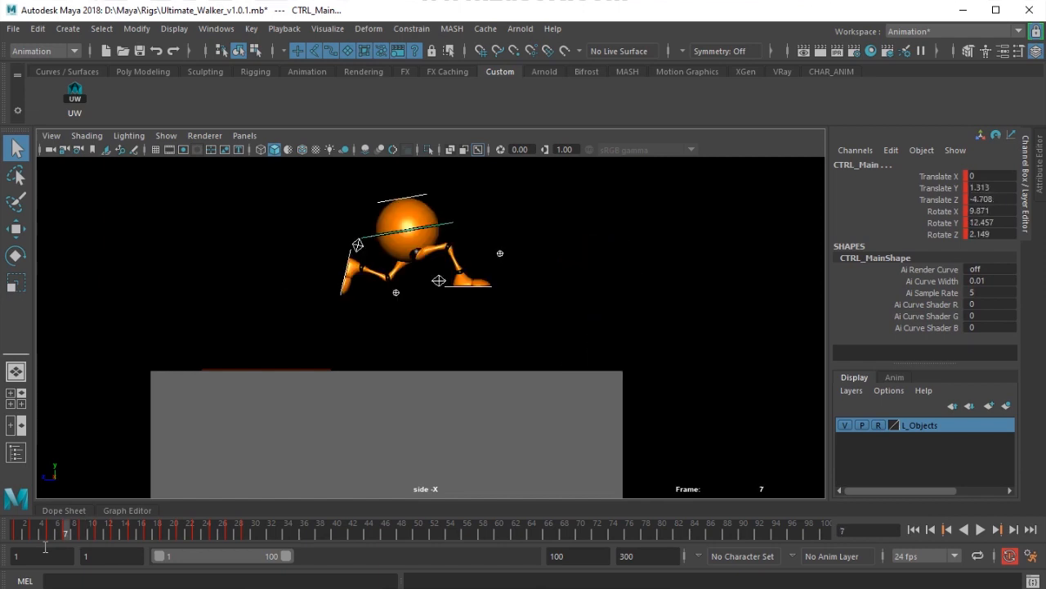
key("period")
key("comma")
key("period")
key("comma")
key("period")
key("comma")
key("period")
key("comma")
key("period")
key("comma")
key("period")
key("comma")
key("period")
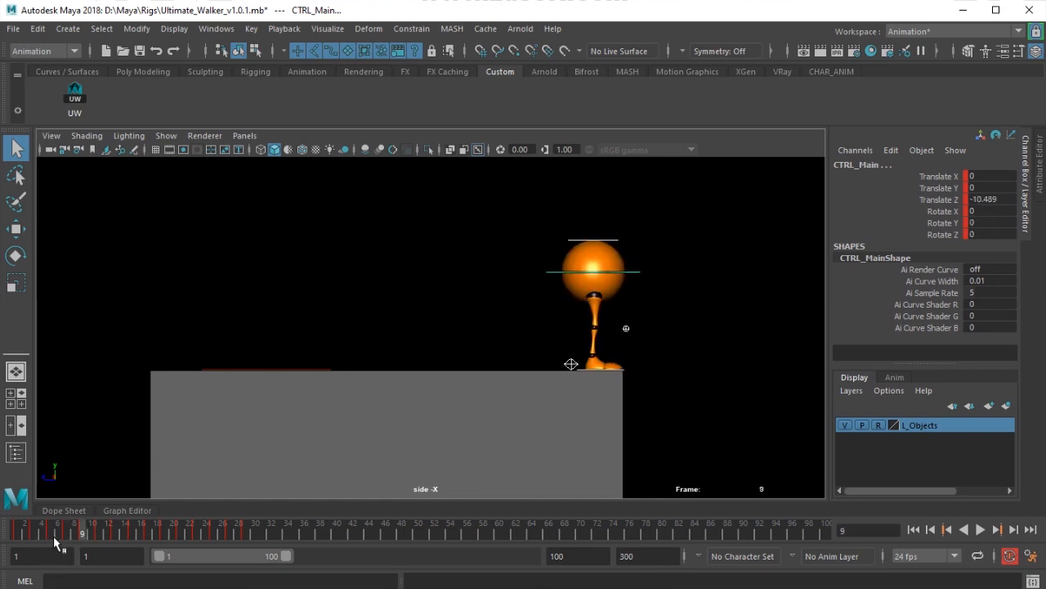
Shift all of the walker's keys from frame 9 onward two frames later, then go to frame 9.
left_click_drag(84, 529, 247, 534, "shift")
left_click_drag(176, 541, 206, 538)
left_click_drag(87, 533, 83, 540)
At frame 9, move the main control forward to about Translate Z -7.25.
middle_click_drag(471, 333, 408, 342, "alt")
right_click_drag(408, 342, 429, 381, "alt")
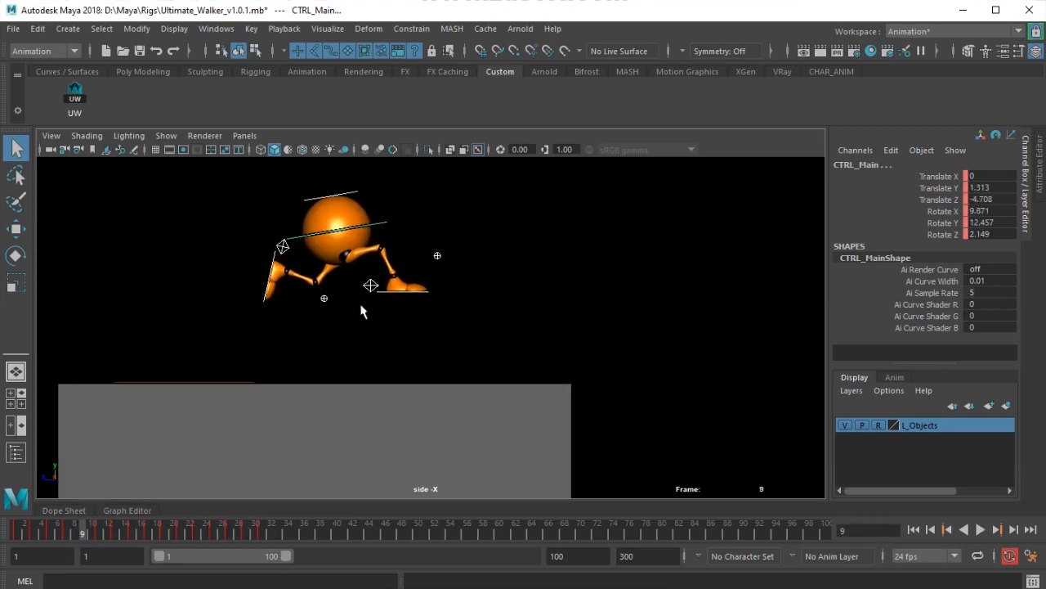
left_click(388, 223)
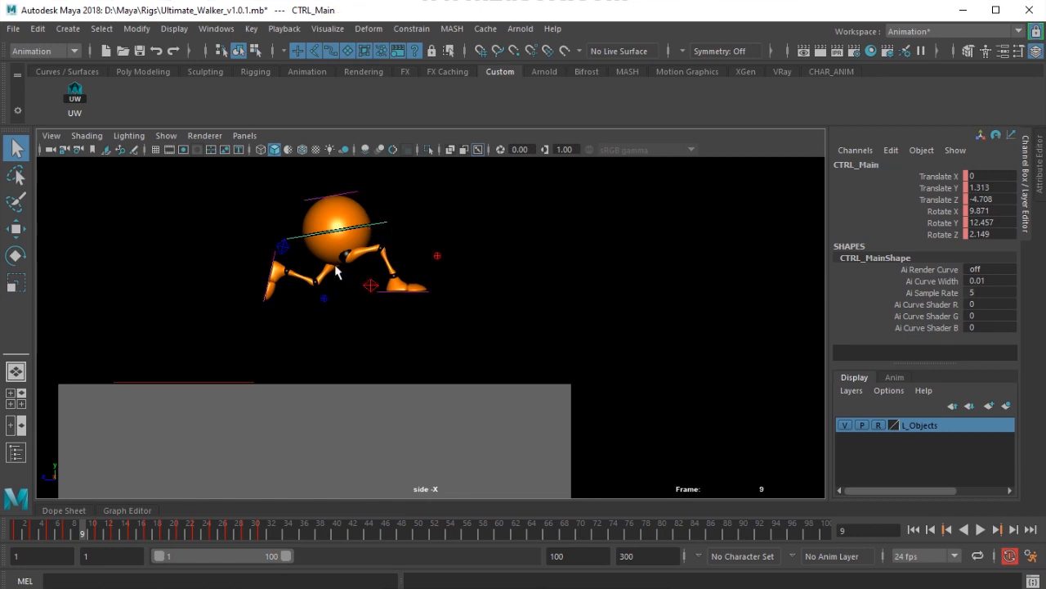
key("w")
left_click_drag(245, 228, 336, 234)
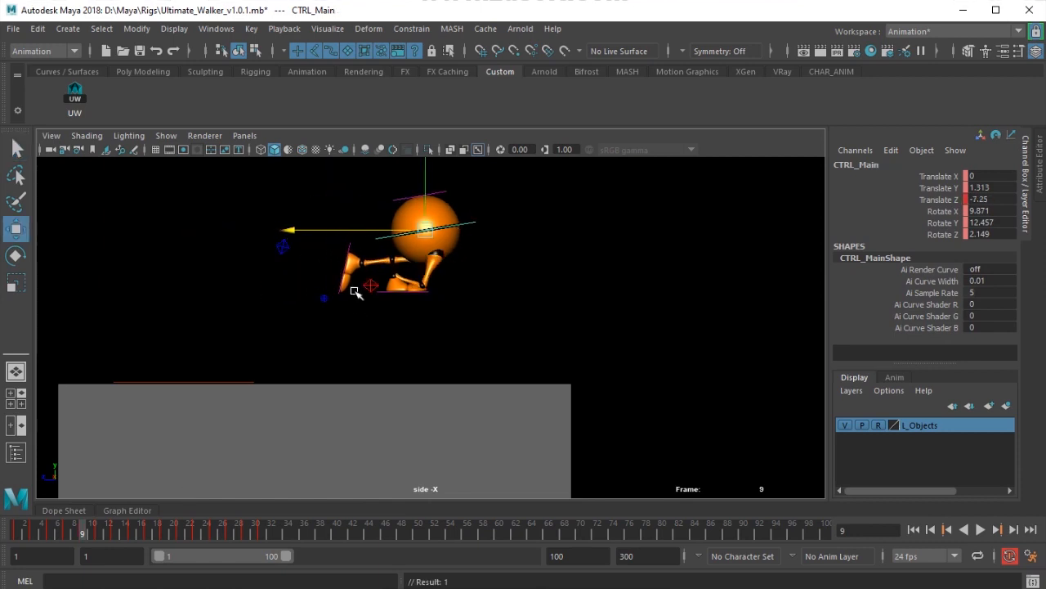
Bring both feet below the body at frame 9, with the left heel control at about Translate Y 2.13, Z 7.903.
left_click(371, 289)
left_click_drag(387, 293, 470, 333)
left_click_drag(278, 233, 464, 313)
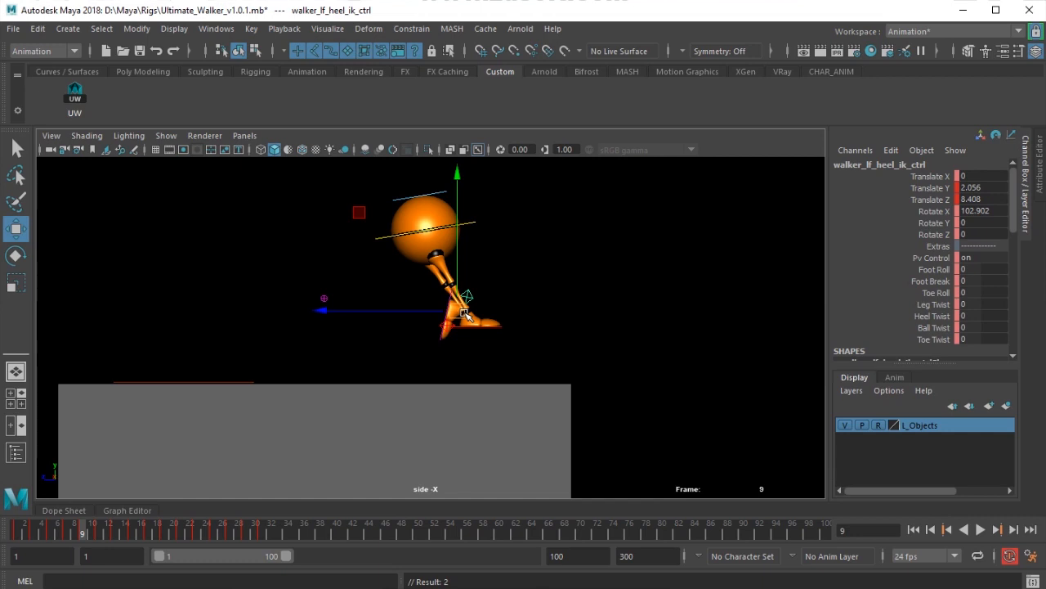
middle_click_drag(529, 341, 531, 306, "alt")
left_click_drag(68, 533, 84, 538)
right_click_drag(335, 361, 367, 339, "alt")
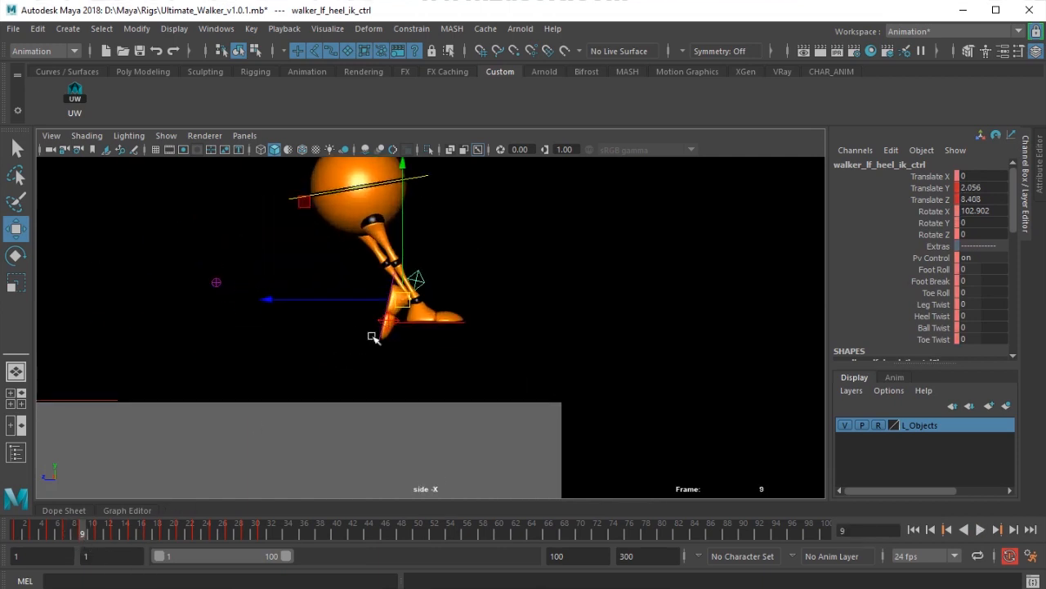
left_click_drag(406, 300, 378, 298)
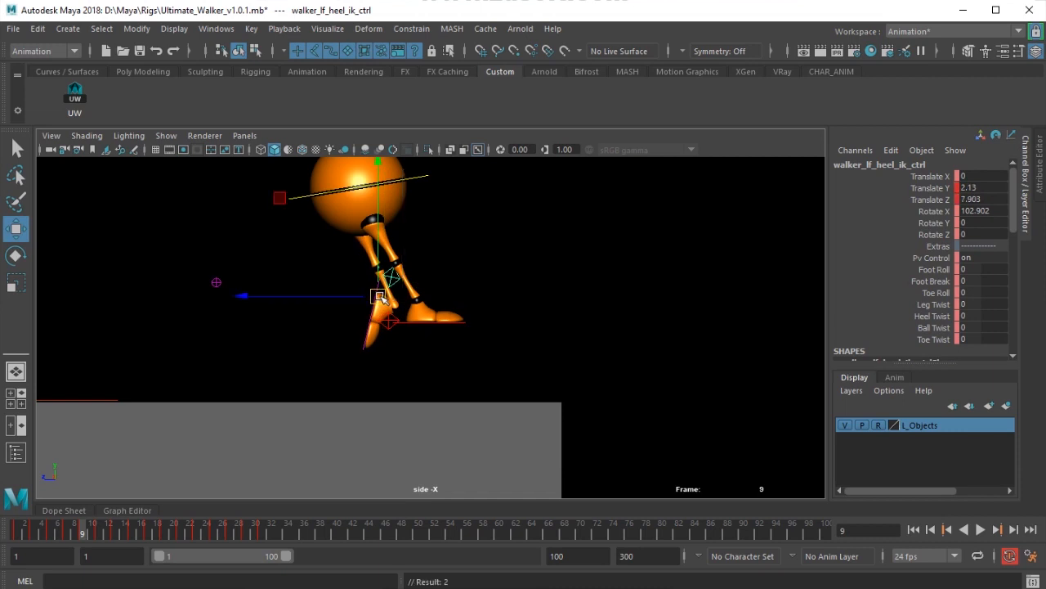
key("e")
left_click_drag(472, 204, 288, 257)
key("ctrl+z")
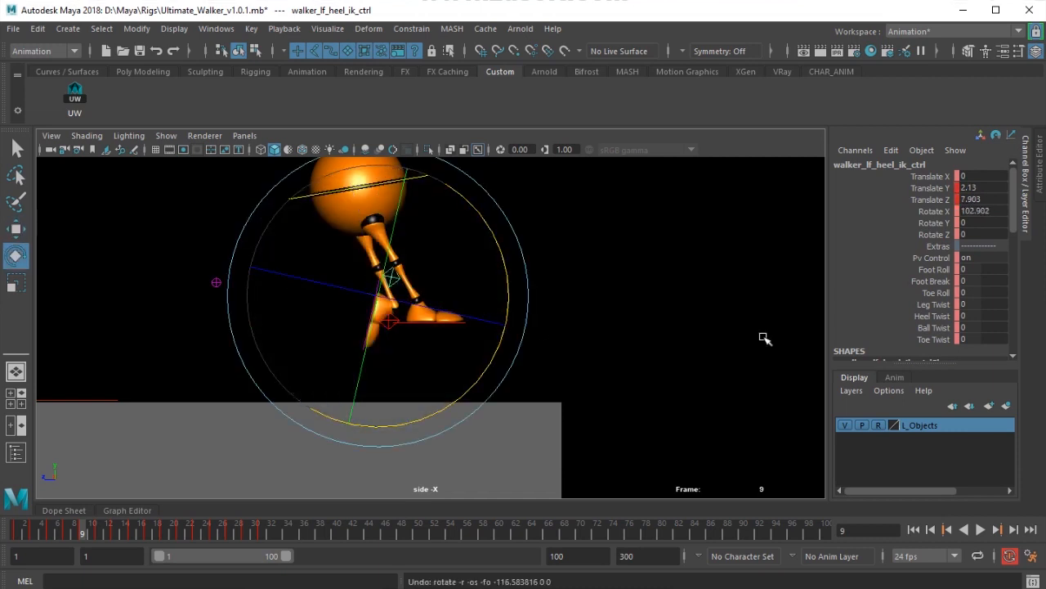
Set the left heel control's Rotate X to 0 and move it beside the right foot, to about Translate Y 1.544, Z 8.188.
left_click(976, 210)
type("0")
key("Return")
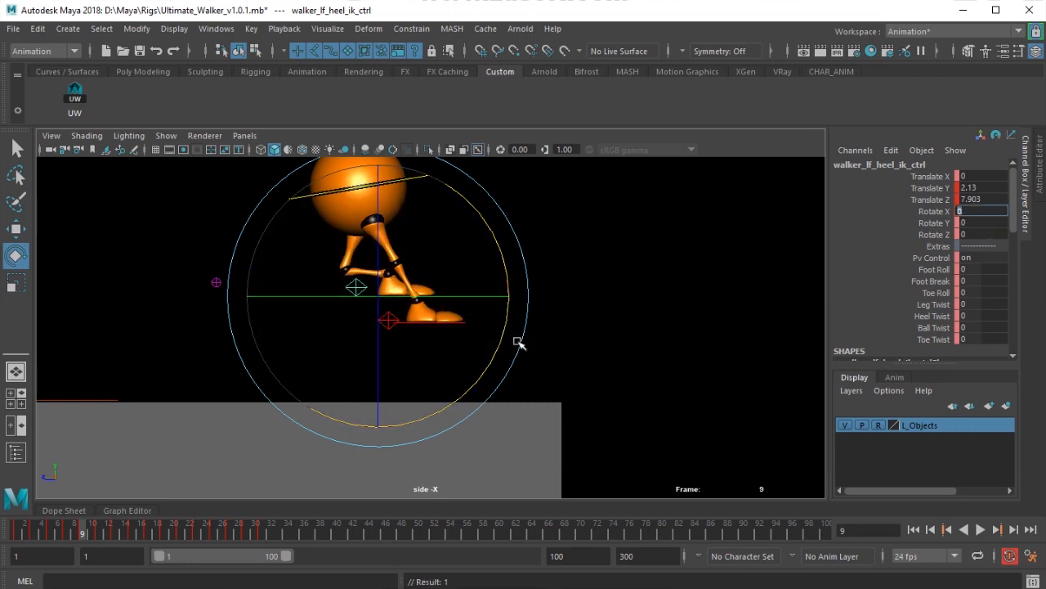
key("w")
left_click_drag(370, 287, 395, 326)
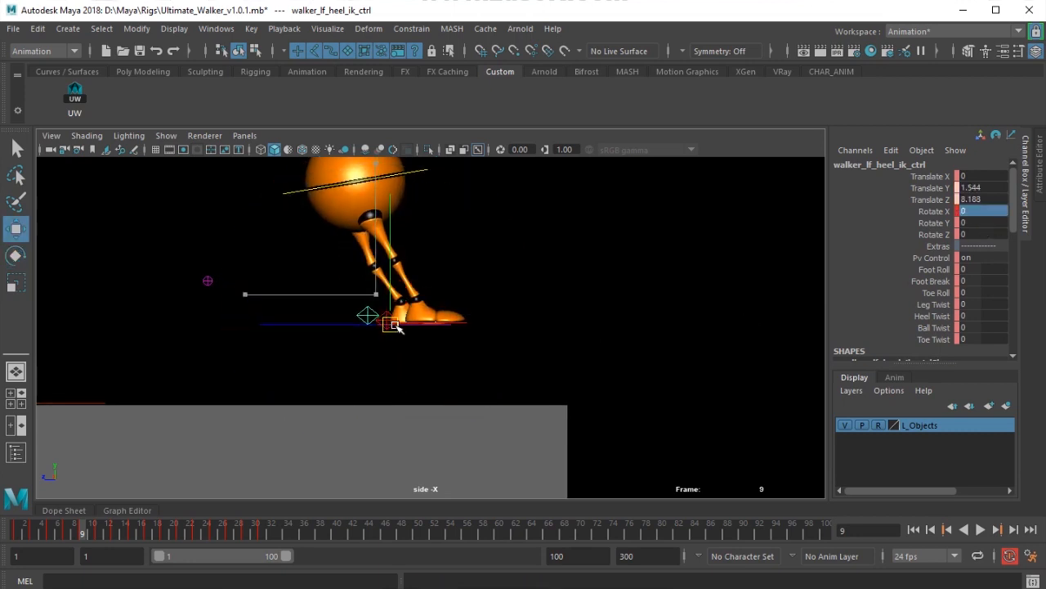
Move the left knee's pole vector control in front of the legs and key all of the walker's controls at frame 9.
left_click_drag(207, 280, 487, 285)
middle_click_drag(411, 346, 420, 353, "alt")
left_click(80, 102)
Flip between frame 9 and the neighbouring key poses to check the new descending pose.
middle_click_drag(344, 325, 359, 336, "alt")
key("comma")
key("comma")
key("period")
key("period")
key("period")
key("comma")
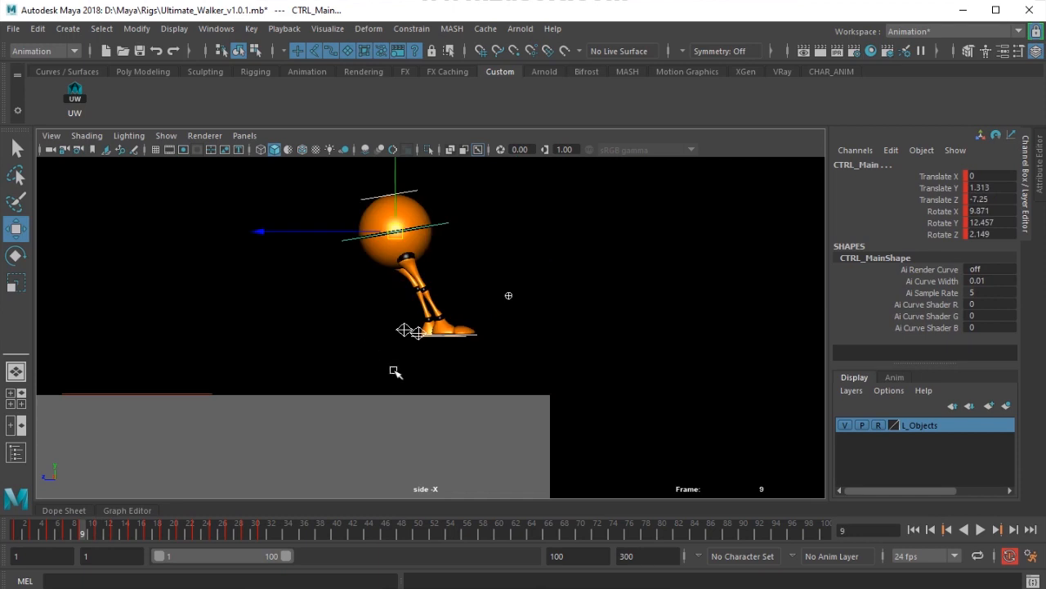
Set the Foot Roll of both heel controls to about -33.7 so the toes point up at frame 9.
left_click(417, 337)
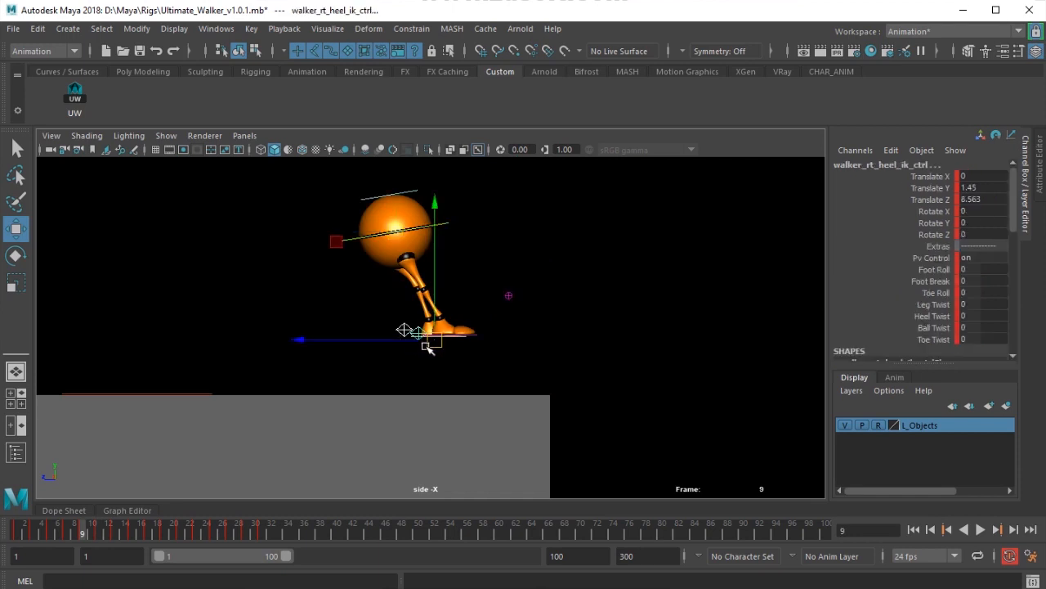
left_click(927, 272)
middle_click_drag(531, 359, 330, 358)
key("w")
Lower the main control to about Y 0.786, Z -7.504 and place the right knee's pole vector control at about Y 1.46, Z 9.302.
left_click(443, 228)
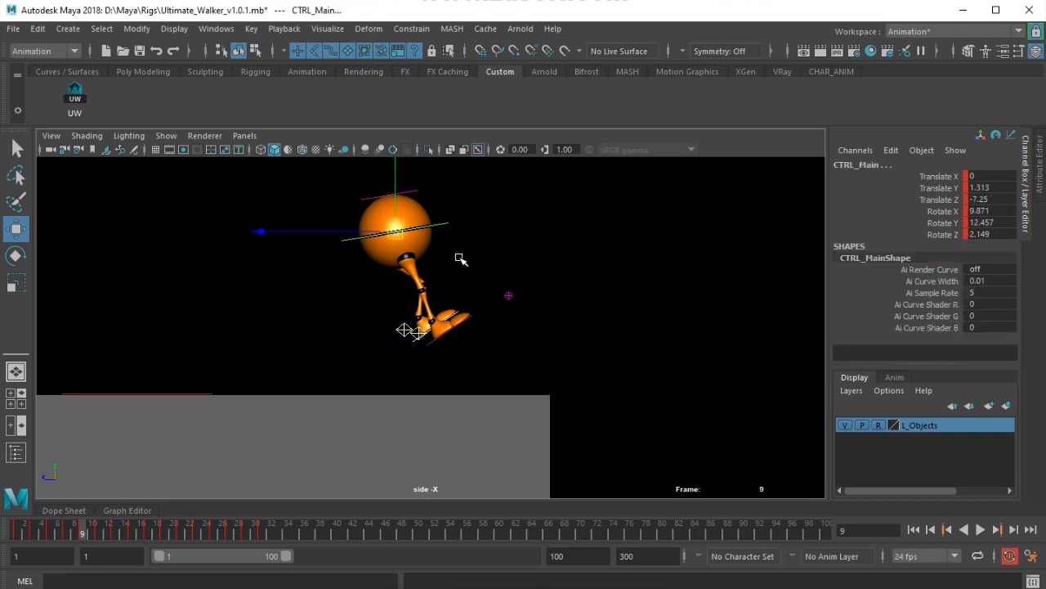
left_click_drag(393, 232, 509, 293)
left_click(370, 270)
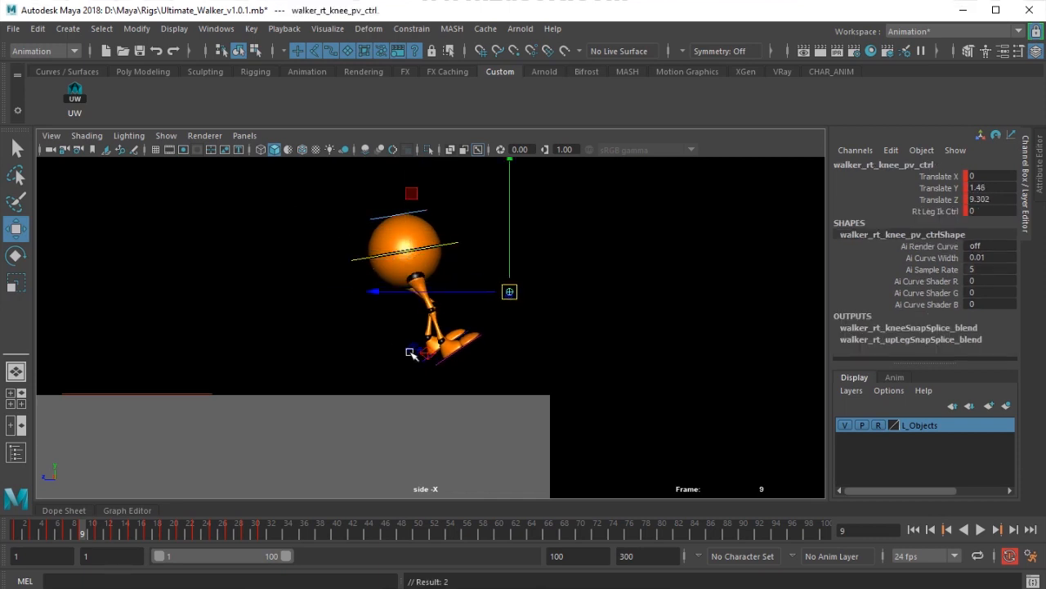
Reposition the left heel control below the body and move the right heel control to about Translate Y 1.02, Z 8.836.
left_click(412, 353)
left_click_drag(428, 355, 439, 368)
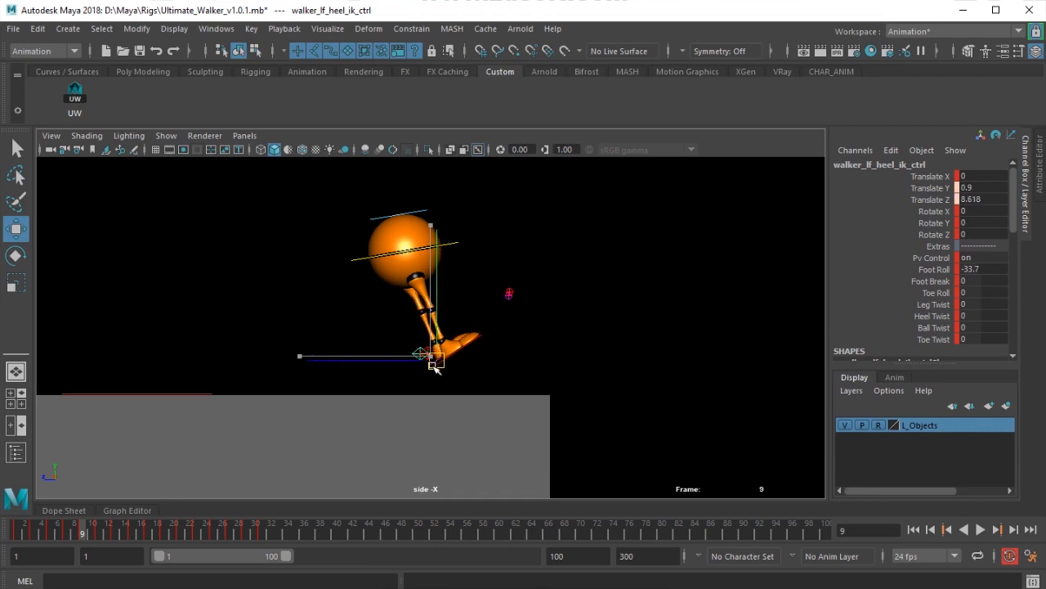
left_click_drag(431, 366, 442, 362)
left_click(520, 359)
left_click(421, 357)
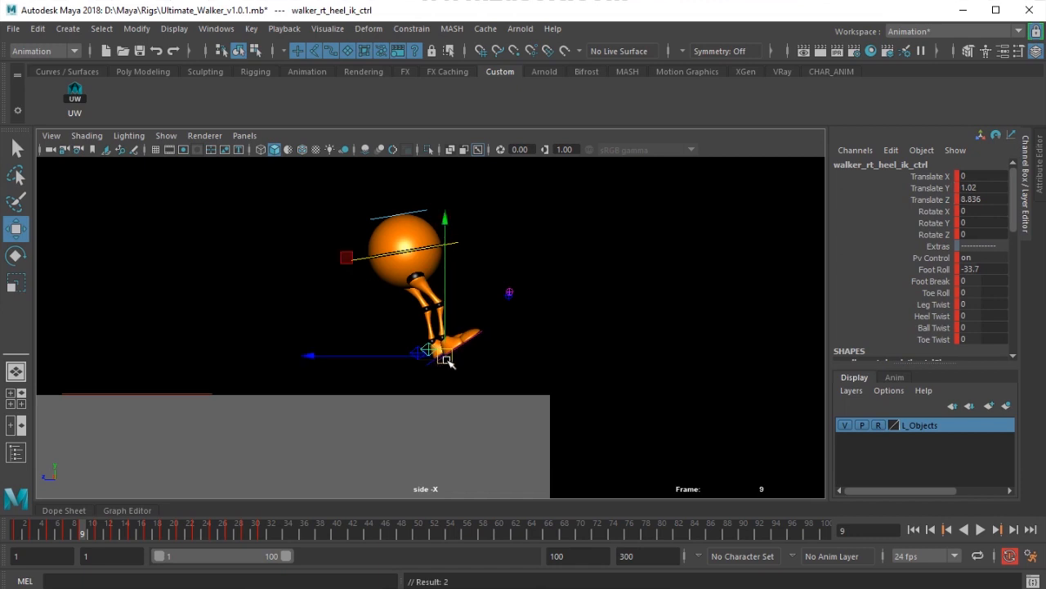
Select all of the walker's controls, key the descending pose at frame 9, and scrub around that frame to check it.
left_click(85, 110)
left_click_drag(103, 533, 86, 559)
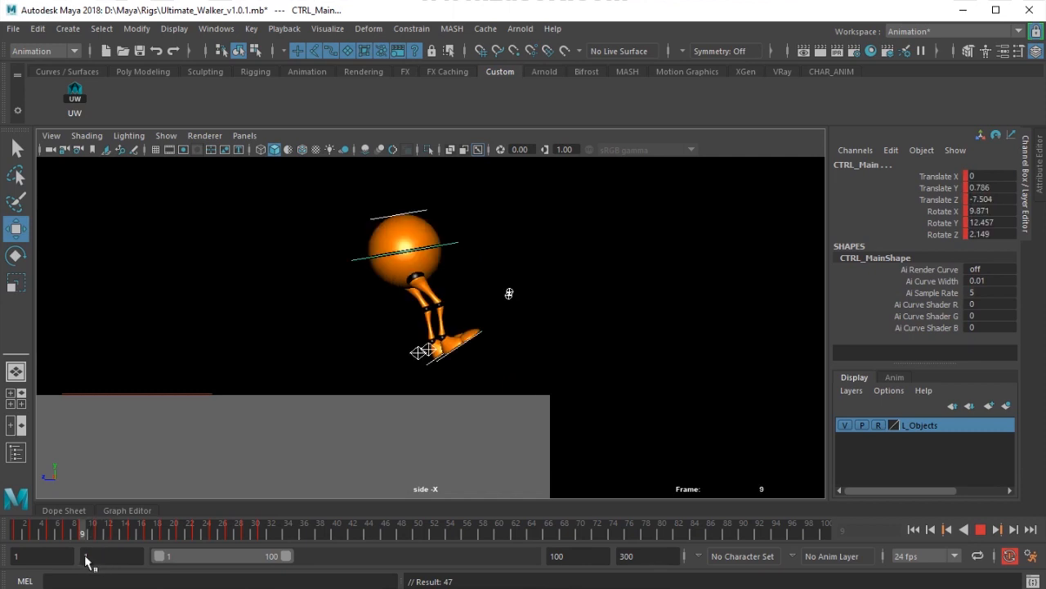
left_click_drag(86, 559, 83, 532)
Offset the left foot at frame 9 by moving its heel control up and back and rotating the foot downward.
left_click(413, 356)
left_click_drag(422, 355, 400, 327)
key("e")
left_click_drag(497, 236, 499, 367)
key("w")
left_click_drag(401, 330, 400, 323)
Return to frame 1 and hide the rig's control curves in the viewport with both platforms in view.
left_click_drag(88, 536, 3, 554)
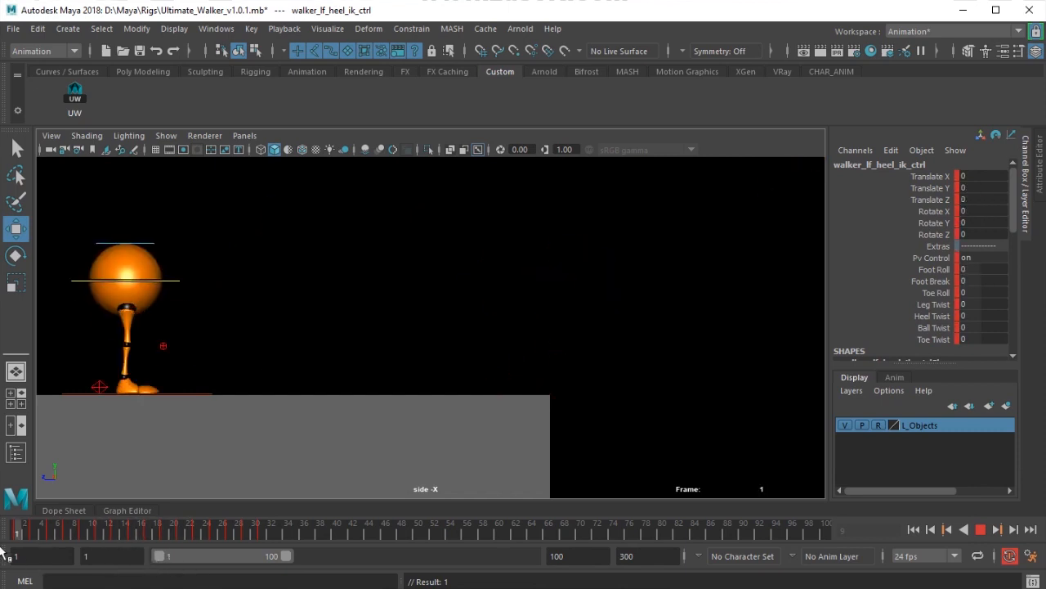
scroll(174, 275, "down", 4)
middle_click_drag(350, 314, 233, 324, "alt")
scroll(232, 324, "down", 1)
right_click_drag(232, 323, 168, 327, "alt")
middle_click_drag(468, 353, 420, 352, "alt")
right_click_drag(420, 351, 338, 356, "alt")
middle_click_drag(338, 355, 299, 357, "alt")
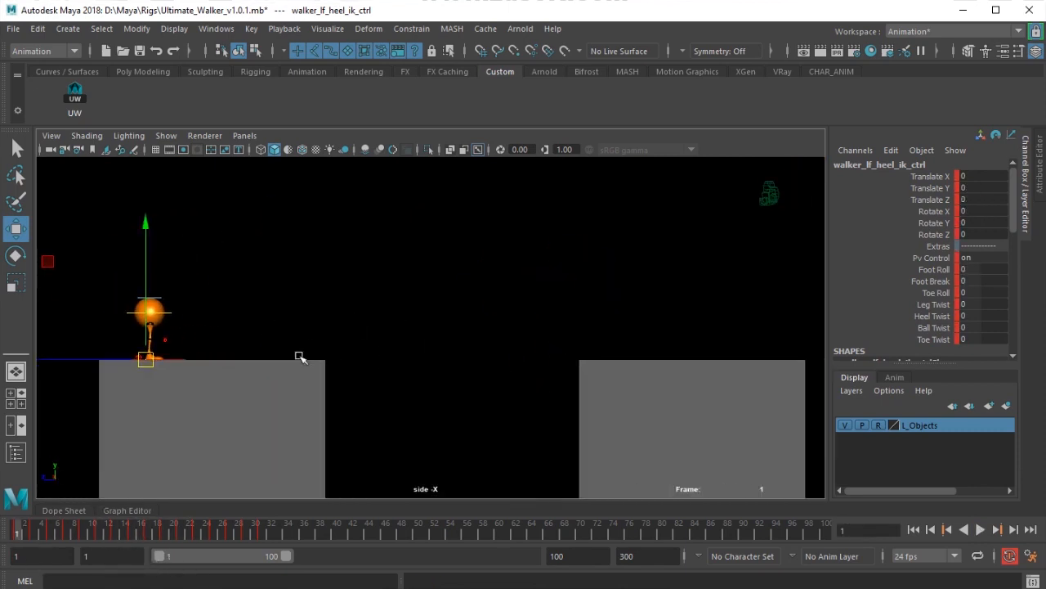
right_click_drag(299, 358, 315, 376, "alt")
key("q")
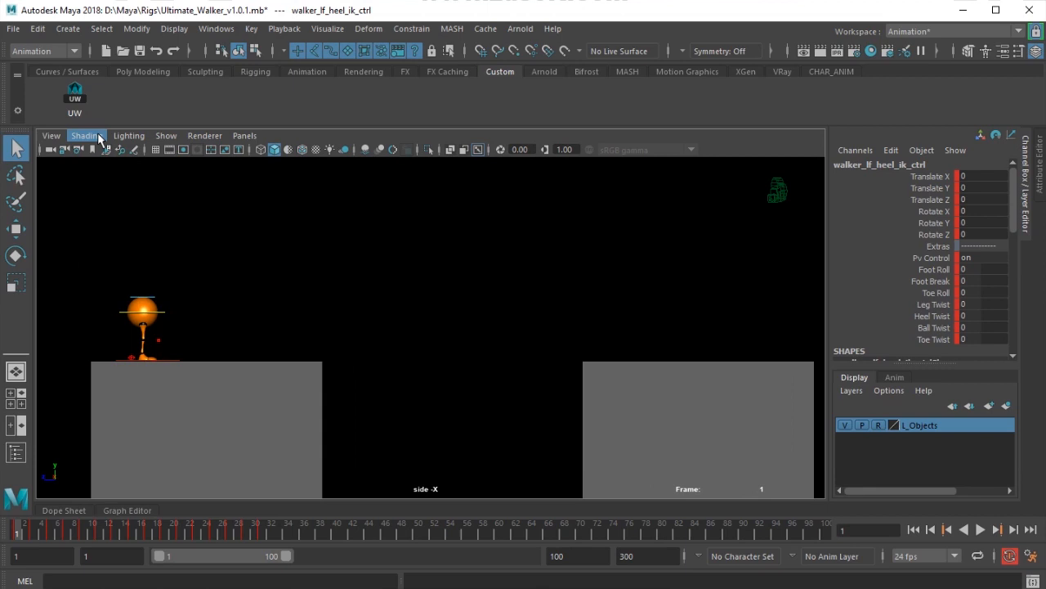
left_click(166, 136)
left_click(214, 39)
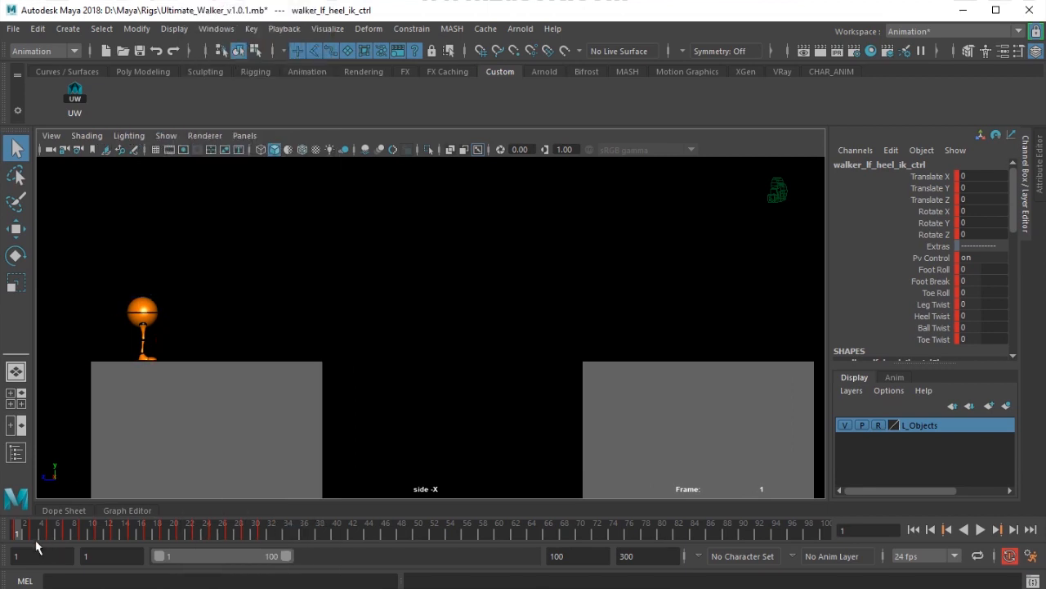
Play the animation briefly, then set the playback range's end to frame 30.
key("alt+v")
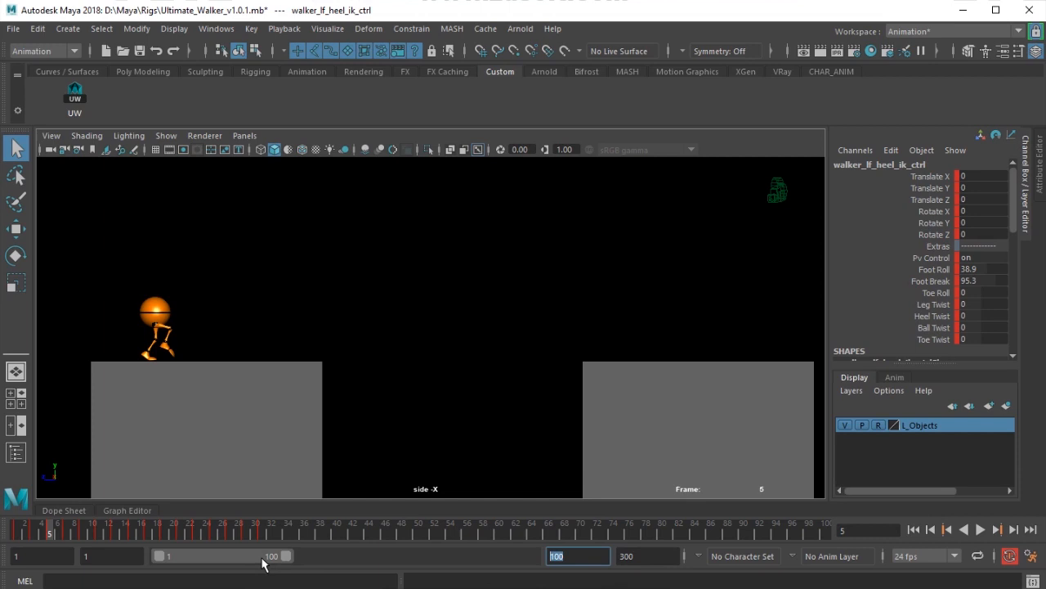
type("0")
key("Return")
Play back the blocked jump over the 30-frame range and return to frame 1.
left_click(979, 530)
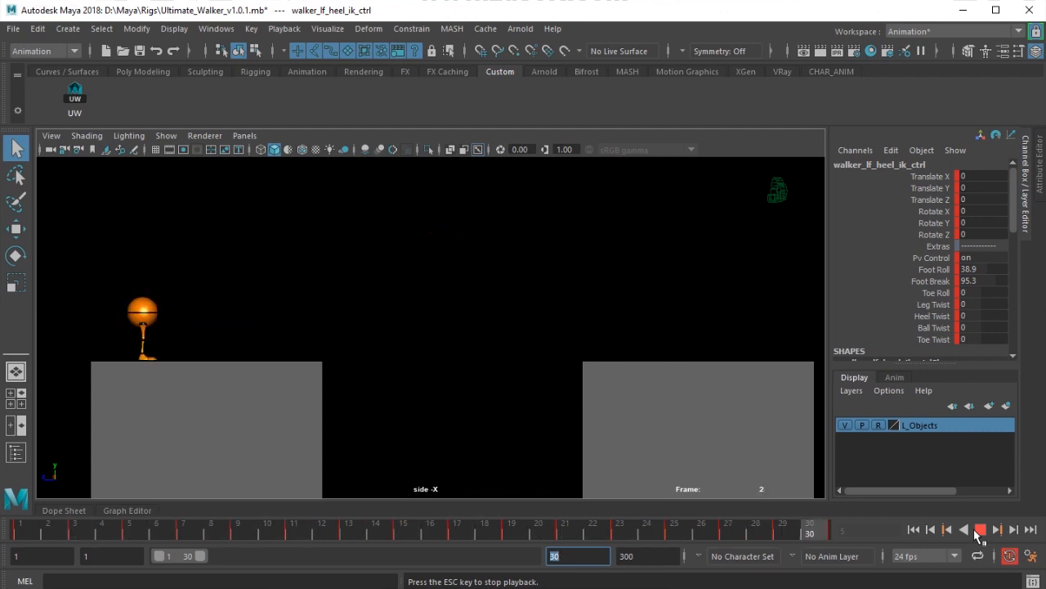
left_click(977, 529)
left_click(23, 531)
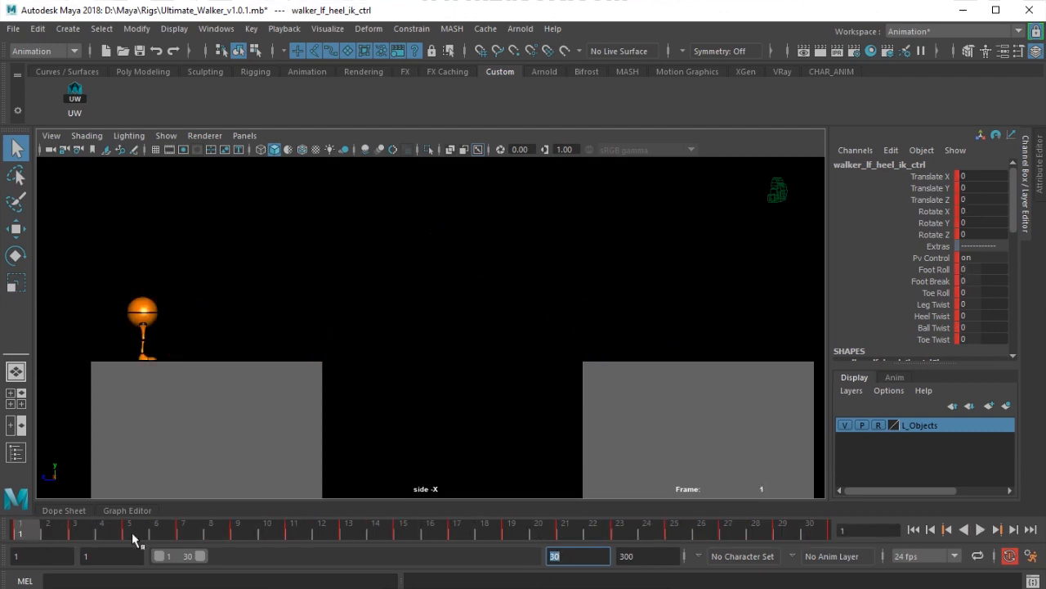
Playblast the animation in image format without saving to file, review the jump frame by frame, and close the playblast viewer.
right_click(327, 532)
left_click(471, 525)
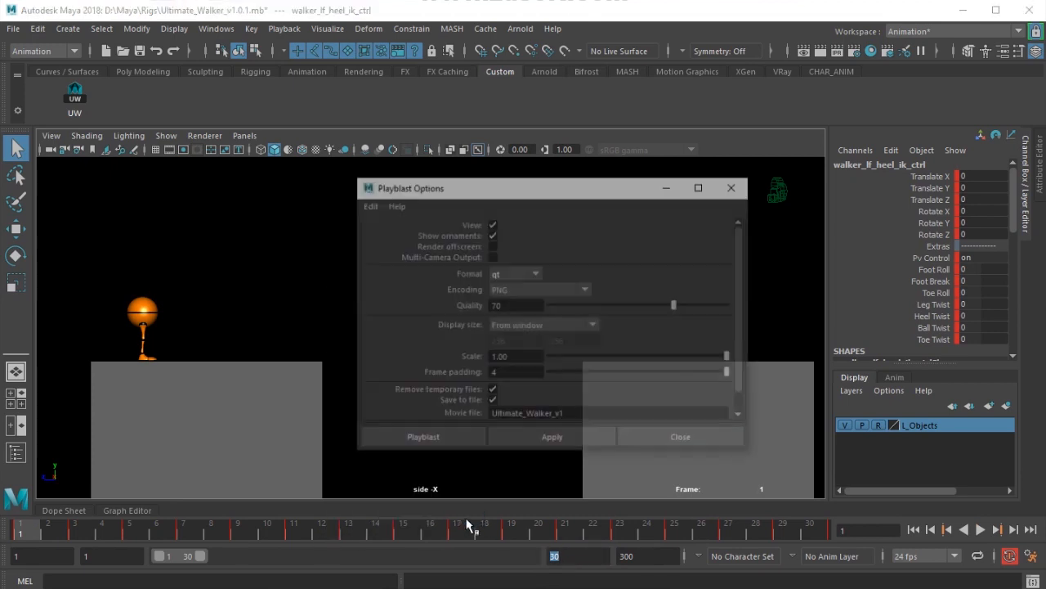
left_click(501, 272)
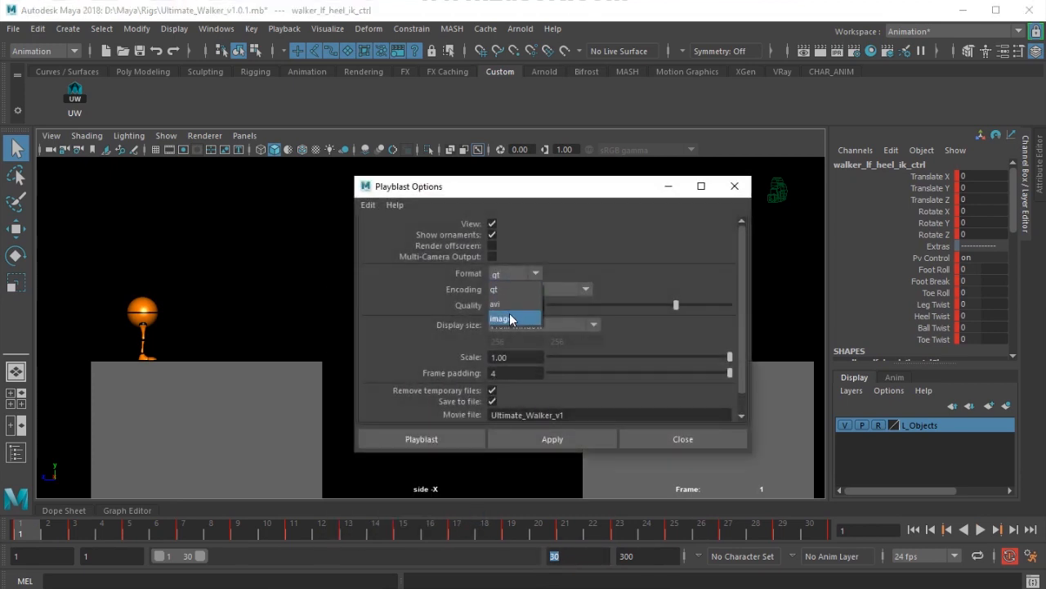
left_click(502, 319)
left_click(491, 401)
left_click(405, 438)
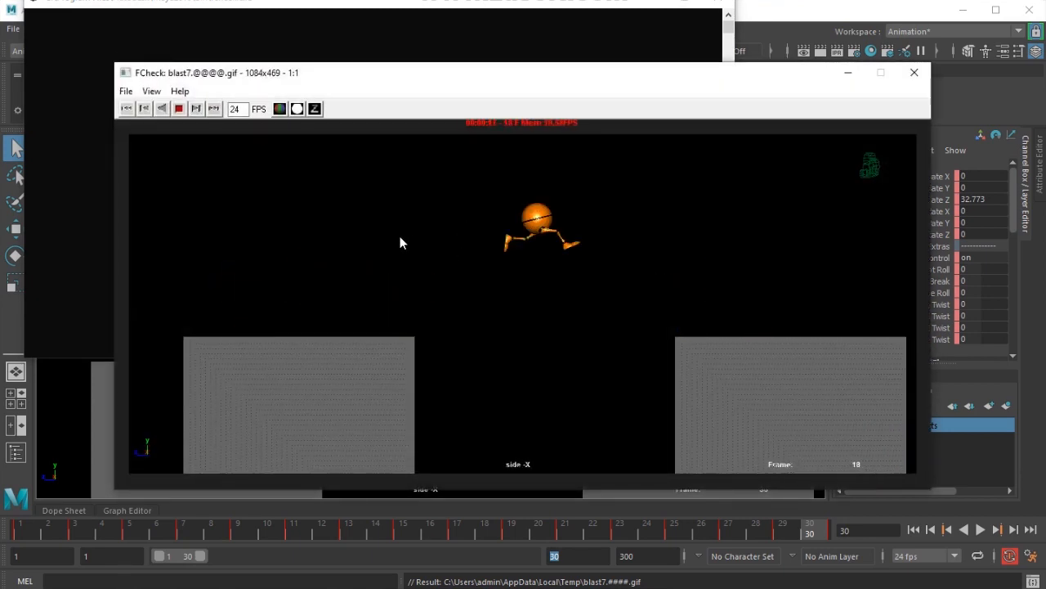
left_click(141, 113)
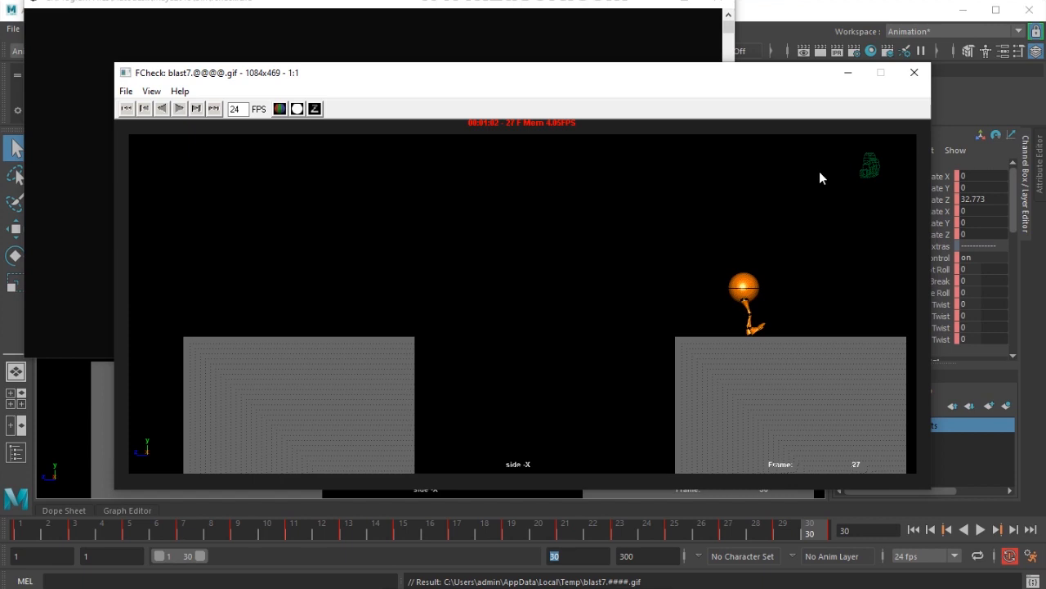
left_click(914, 73)
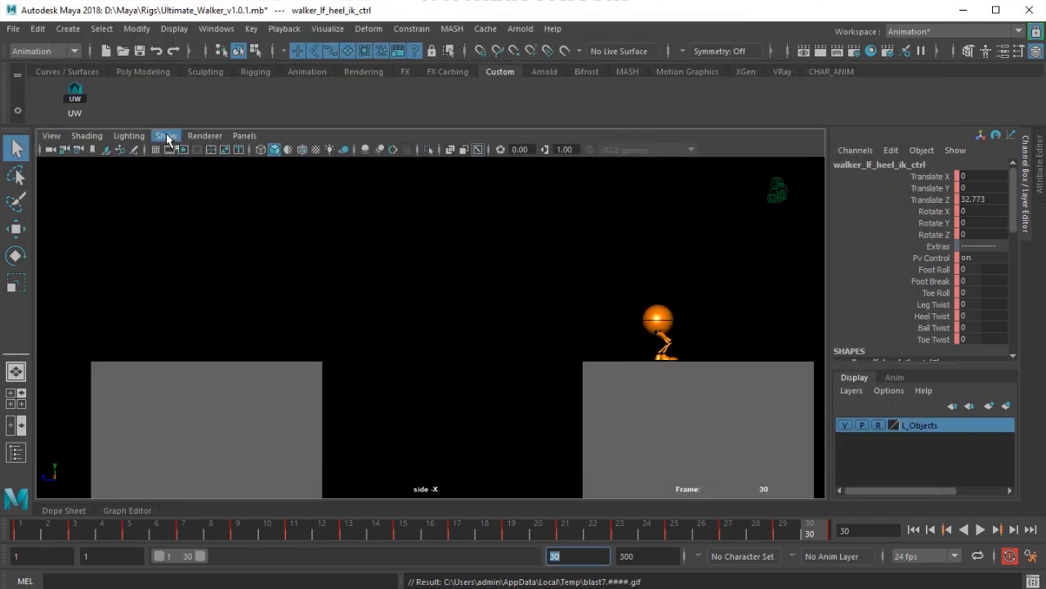
Show the rig's control curves again and step through the landing keys from frame 19 to frame 23.
left_click(167, 136)
left_click(239, 54)
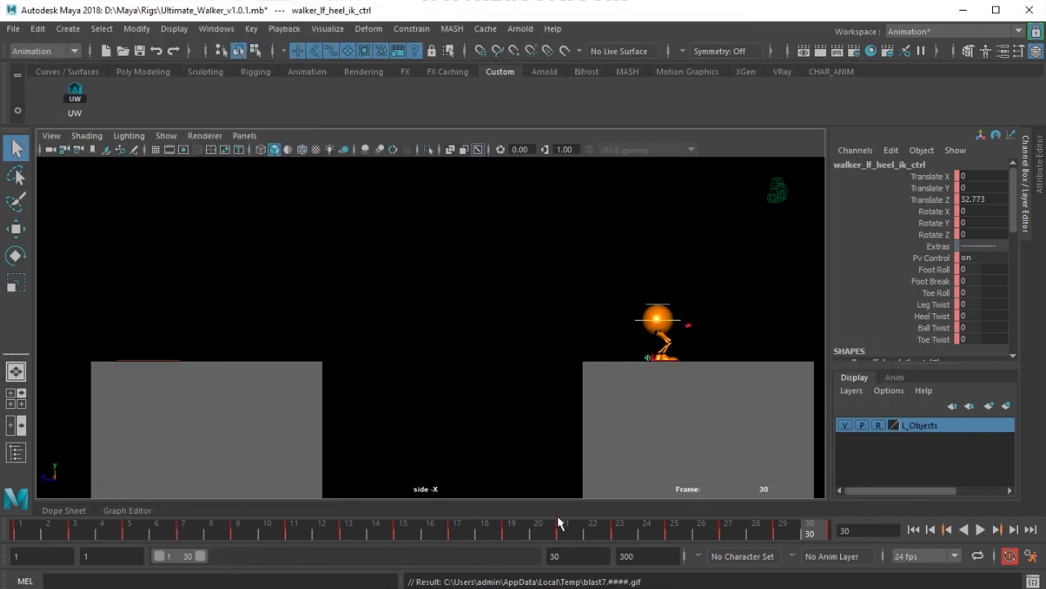
left_click_drag(645, 534, 541, 531)
key("alt+comma")
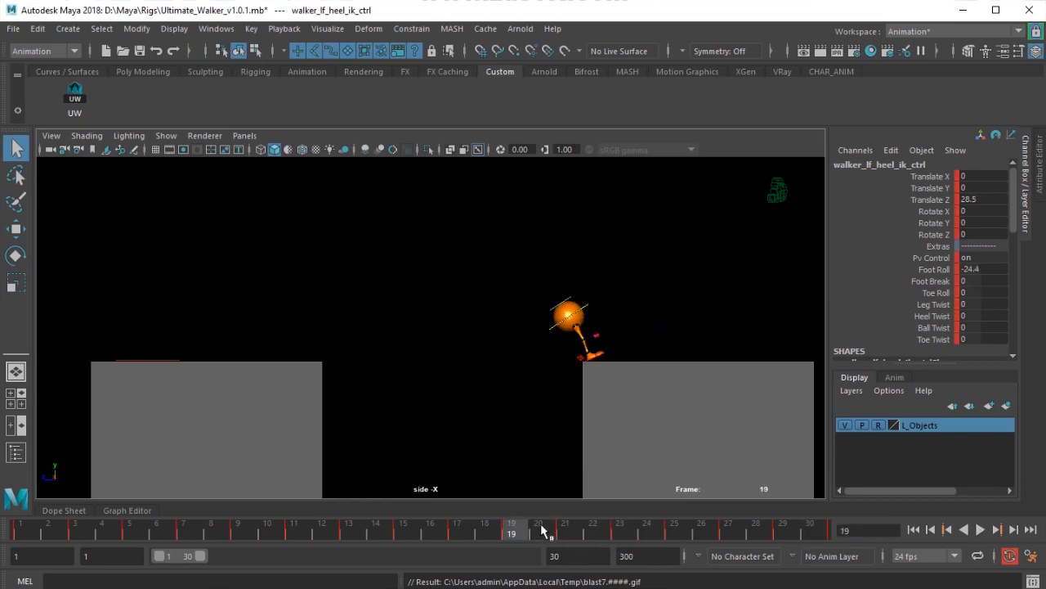
key("alt+period")
key("alt+period")
key("alt+period")
key("alt+period")
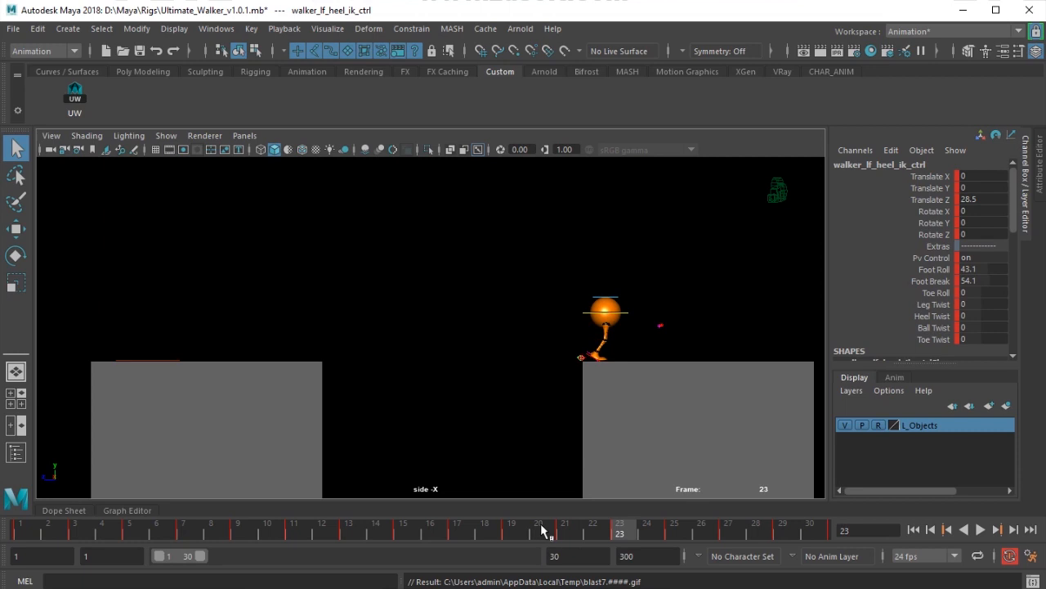
At frame 23, lift the left heel control up and forward to about Translate Y 0.7 and Translate Z 29.7.
middle_click_drag(554, 327, 390, 288, "alt")
right_click_drag(391, 288, 367, 342, "alt")
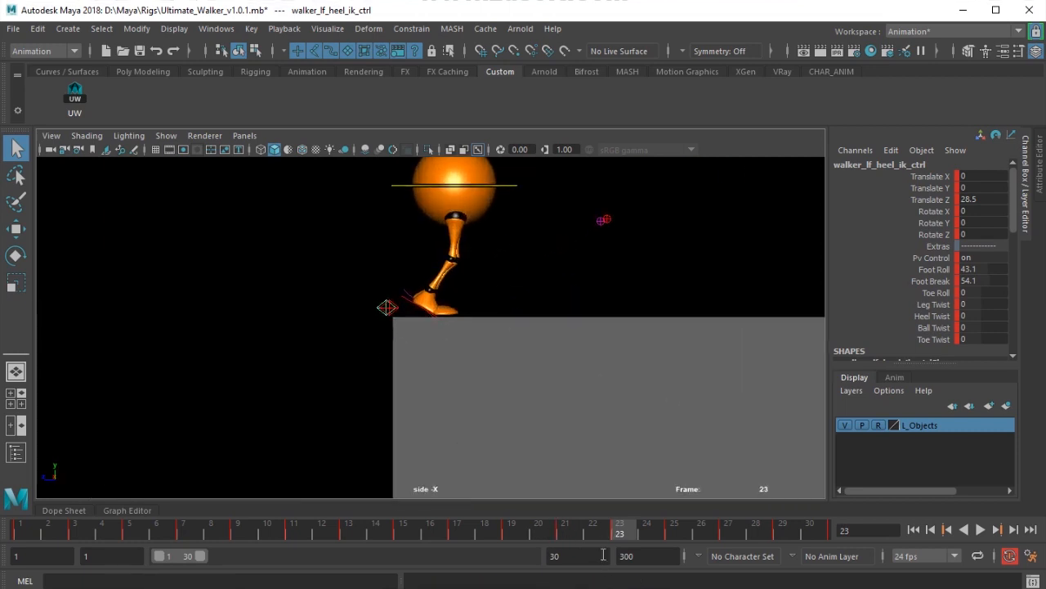
left_click(561, 533)
left_click(620, 533)
key("w")
left_click_drag(399, 307, 456, 282)
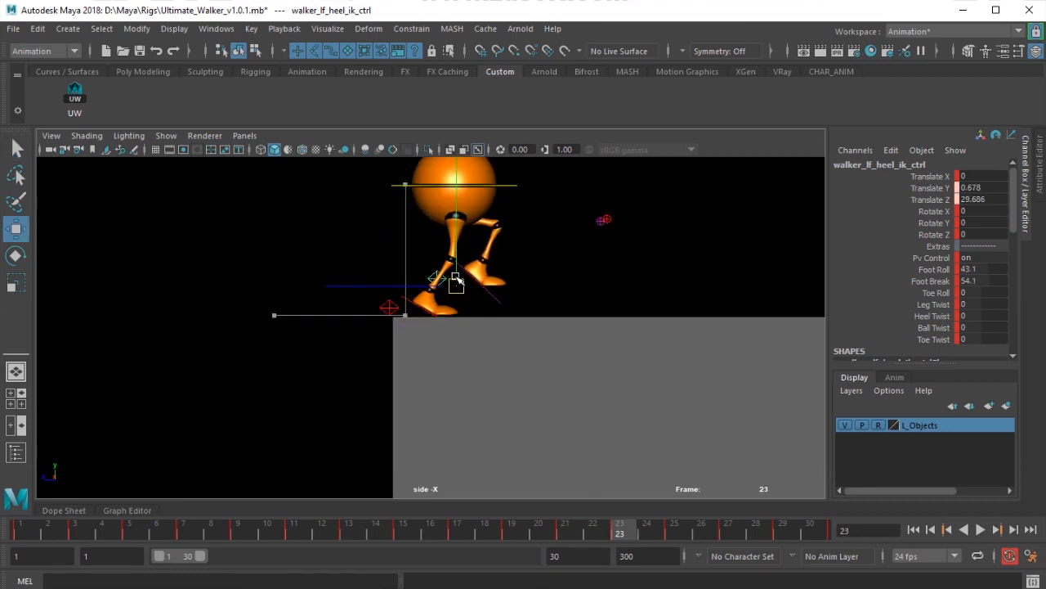
Tilt the main body control forward at frame 23 and shift the body slightly forward and down.
left_click(503, 209)
key("e")
left_click_drag(558, 243, 523, 295)
key("w")
left_click_drag(455, 188, 469, 204)
At frame 25, move the right heel control back and up and rotate the right foot toes-down.
left_click(567, 533)
left_click_drag(567, 533, 672, 531)
left_click(518, 252)
left_click_drag(522, 253, 473, 248)
key("e")
left_click_drag(580, 322, 345, 386)
key("w")
left_click_drag(479, 246, 463, 234)
Move the left foot forward and up at frame 25 to about Translate Y 1.6 and Z 31.9, then scrub the following frames to check.
left_click(499, 283)
left_click_drag(504, 260, 552, 246)
left_click_drag(661, 513, 733, 521)
left_click_drag(746, 522, 671, 523)
Select the body and both feet controls at frame 25 and slide the whole pose forward until the main control's Translate Z is about -31.7.
middle_click_drag(564, 384, 534, 480, "alt")
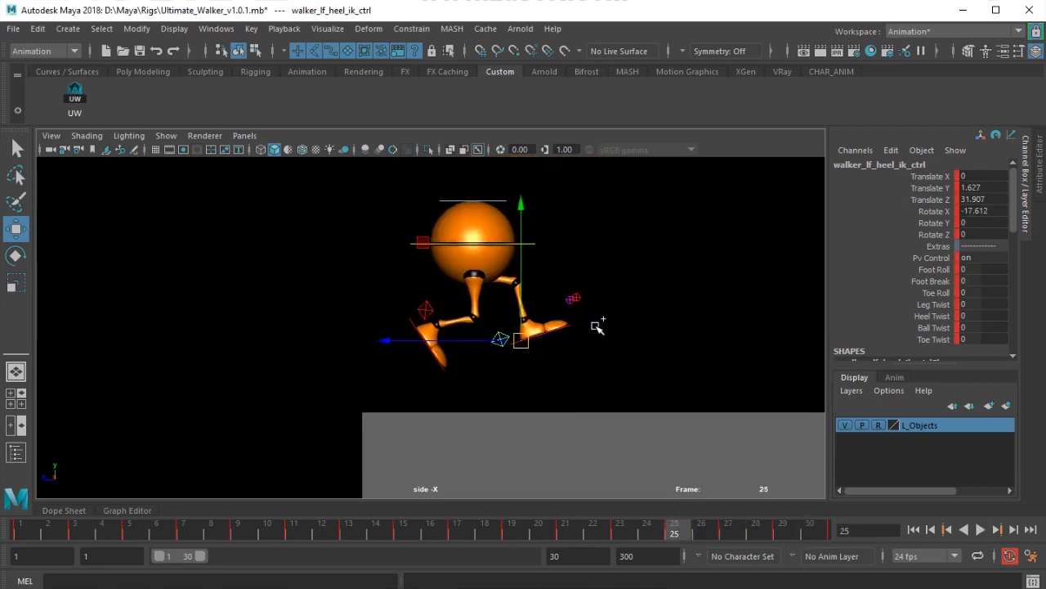
left_click_drag(596, 329, 596, 328)
left_click_drag(415, 310, 424, 315, "shift")
left_click_drag(512, 230, 533, 249, "shift")
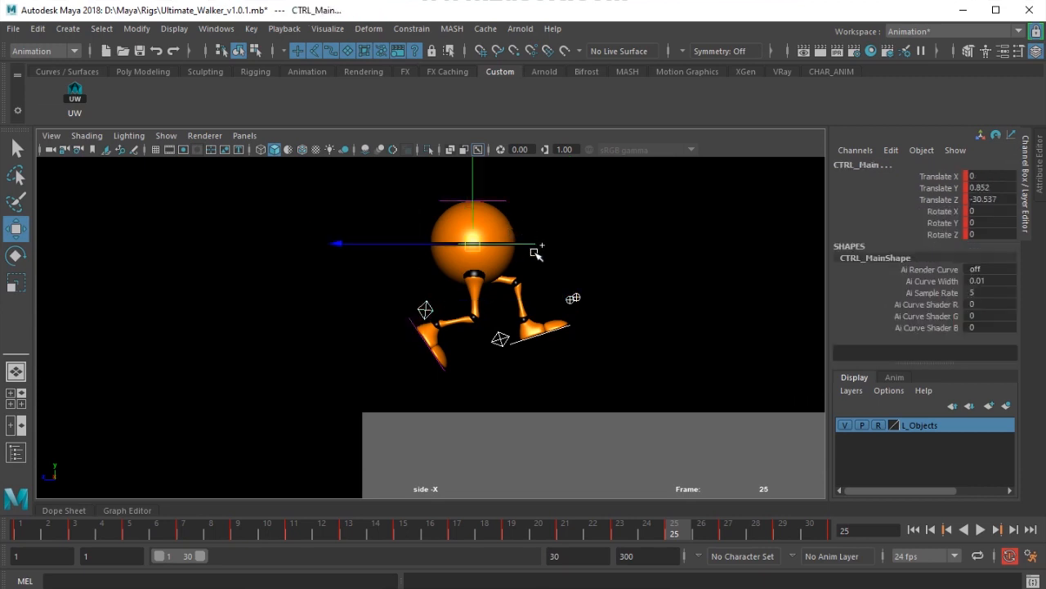
left_click_drag(369, 247, 421, 247)
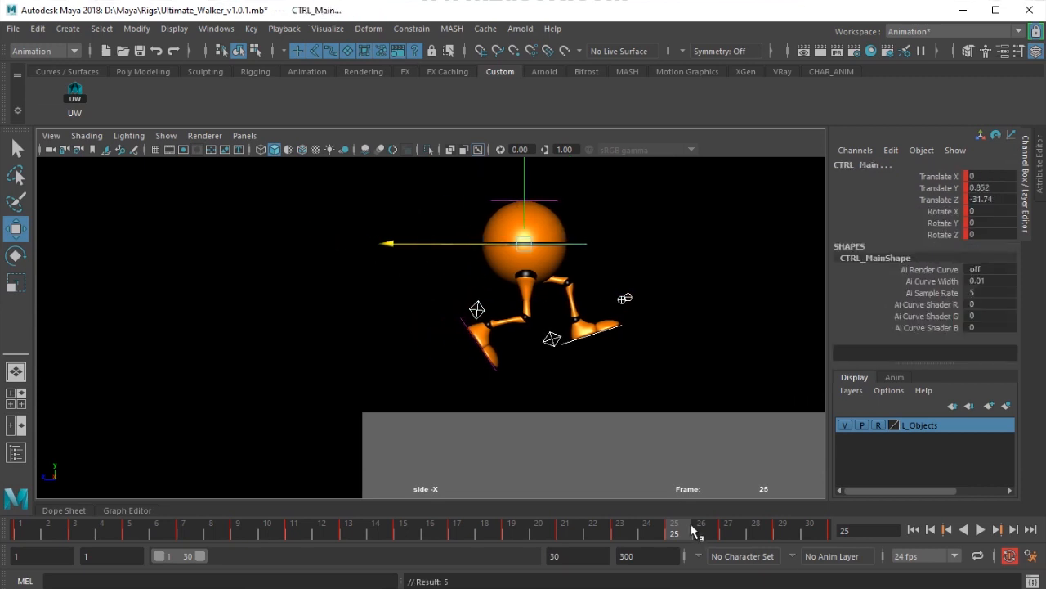
Slide the whole pose forward at frames 27 and 29, bringing the main control's Translate Z to about -33.6 and -34.1 respectively.
left_click(725, 530)
left_click_drag(439, 290, 509, 285)
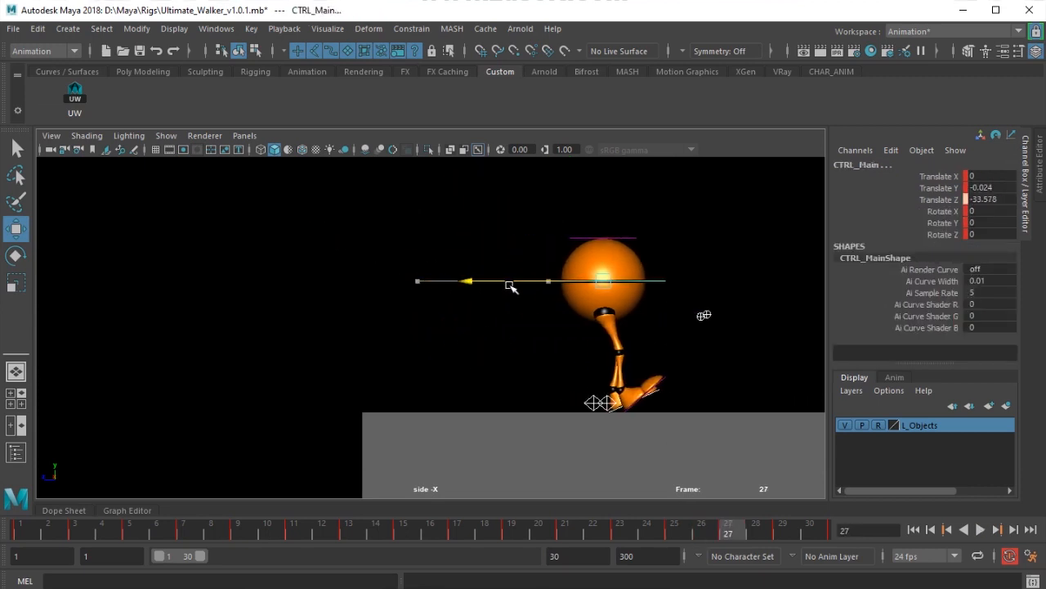
key("s")
left_click(780, 527)
left_click_drag(463, 301, 520, 301)
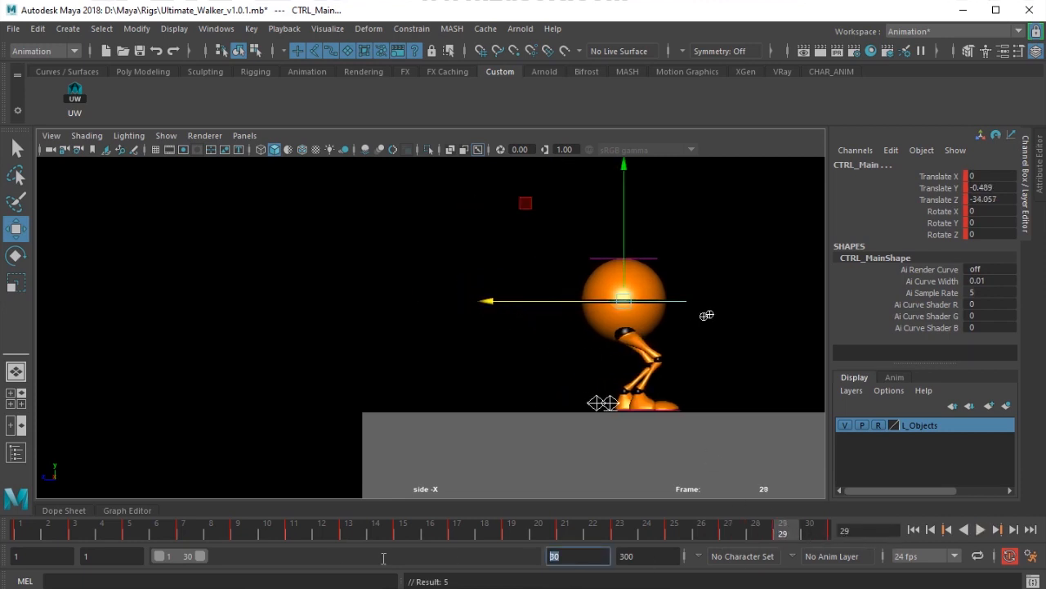
Extend the playback range's end to frame 31 and slide the whole pose forward at that frame.
type("31")
key("Return")
left_click(811, 535)
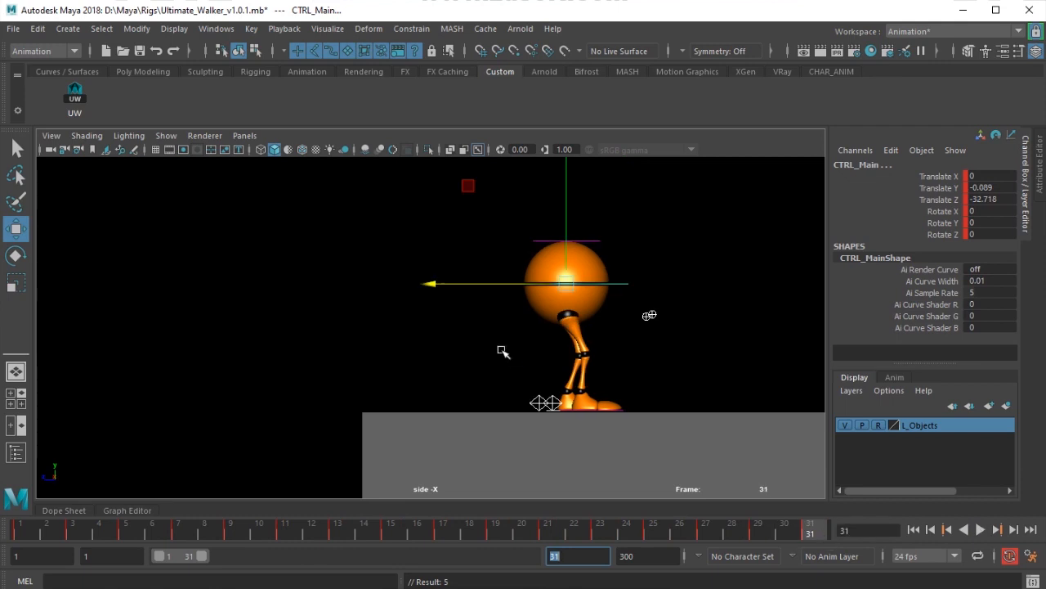
left_click_drag(458, 284, 532, 281)
Hide the control curves with both platforms in view, then return to frame 1 with the main body control selected.
left_click_drag(768, 540, 283, 518)
key("f")
middle_click_drag(480, 376, 339, 345, "alt")
scroll(476, 386, "down", 1)
middle_click_drag(441, 384, 413, 386, "alt")
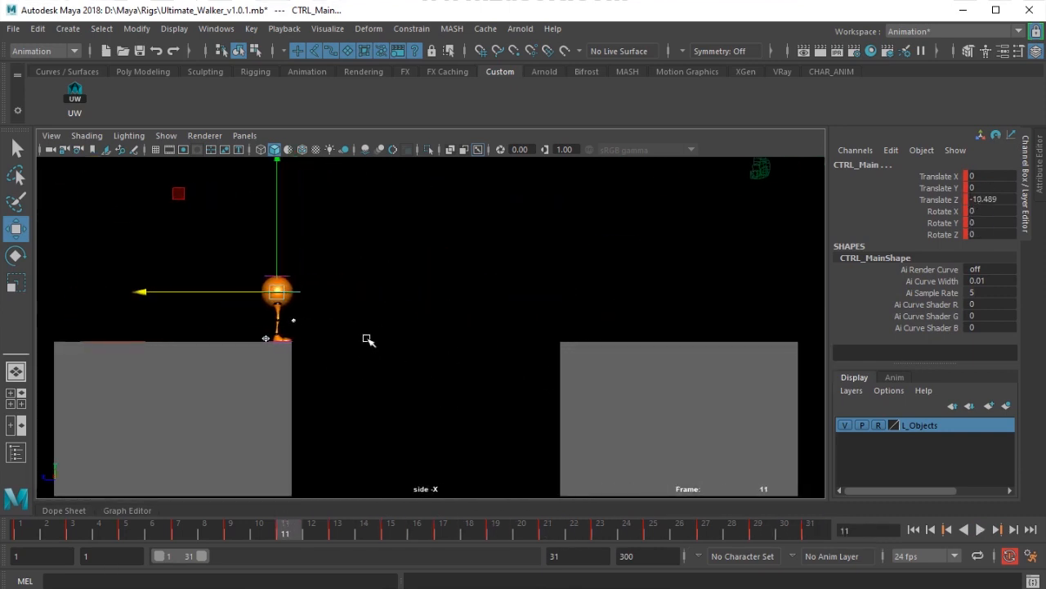
left_click(167, 139)
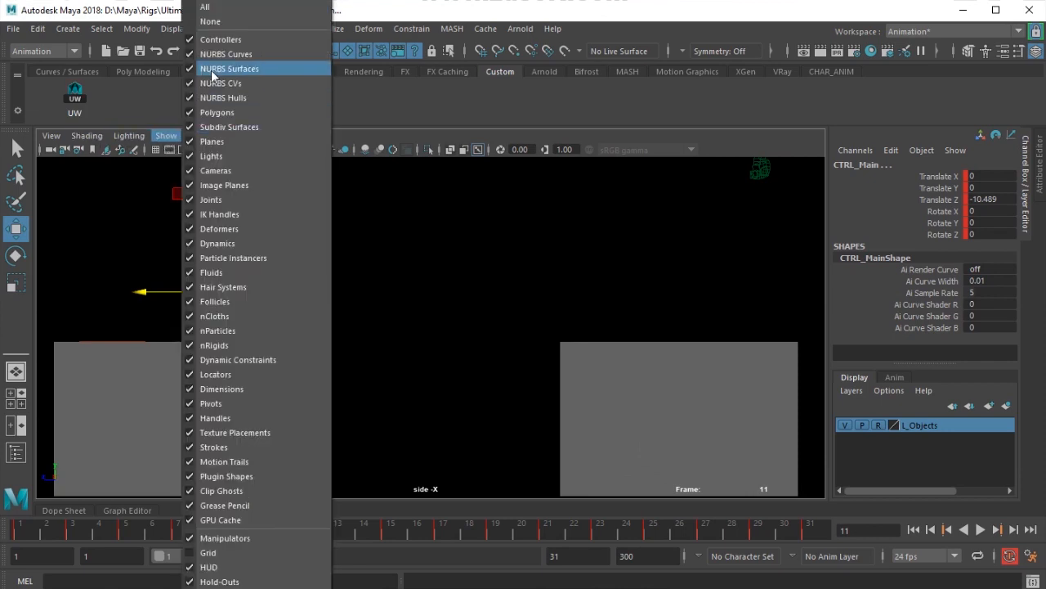
left_click(215, 54)
left_click(417, 405)
left_click(18, 533)
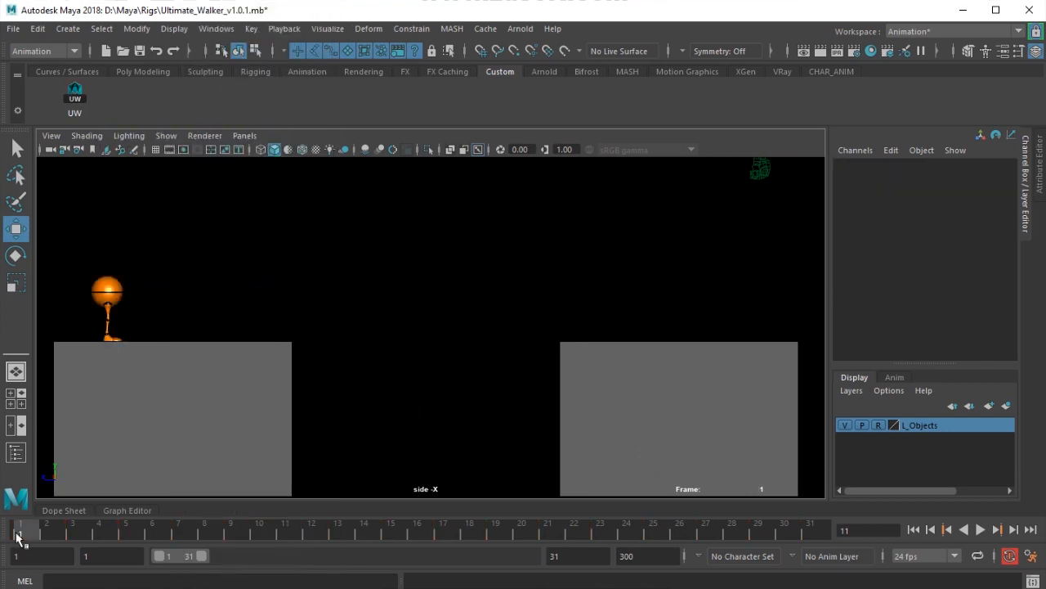
left_click(123, 288)
key("q")
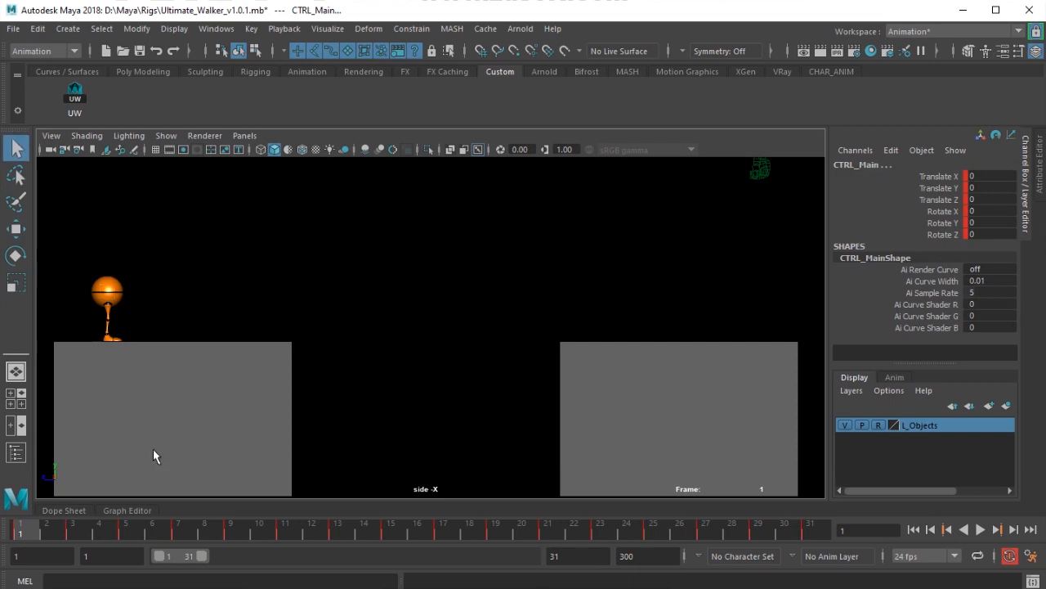
Play back the revised jump over the 31-frame range and stop at frame 27.
key("alt+v")
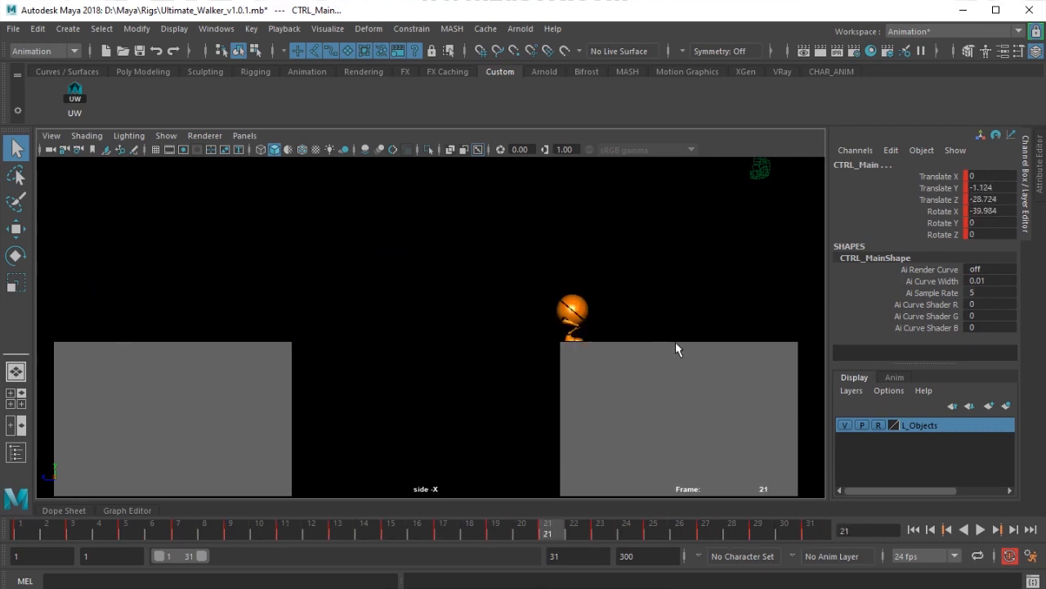
key("period")
key("period")
key("period")
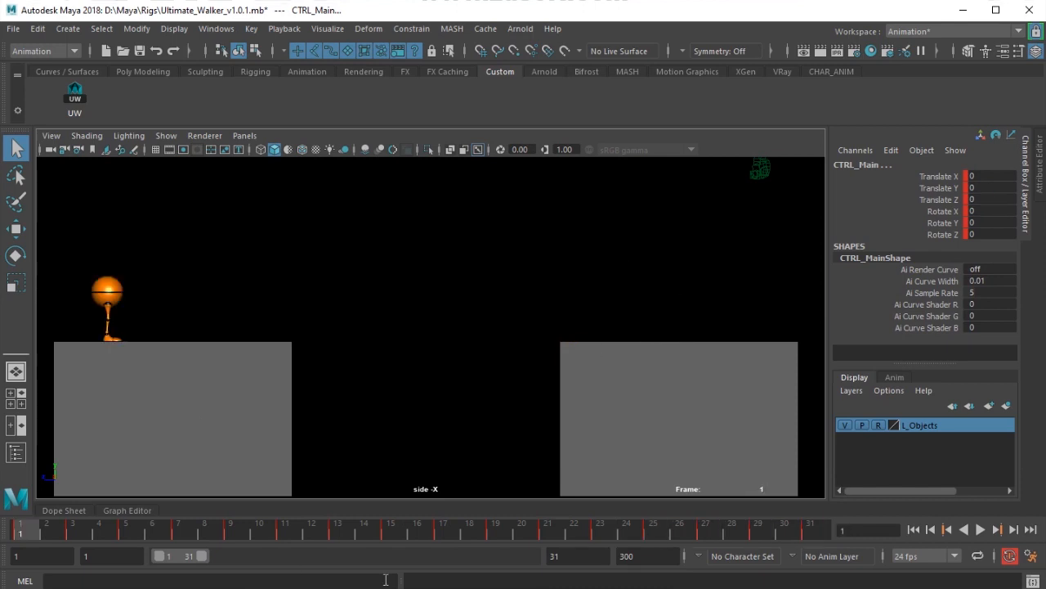
key("alt+v")
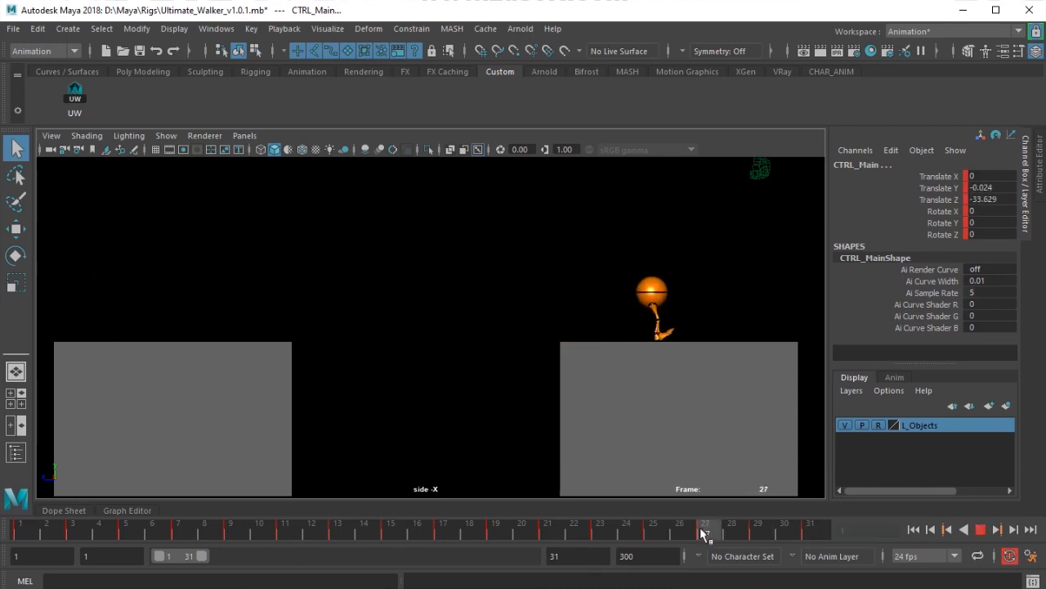
mouse_move(708, 533)
left_mouse_down()
mouse_move(810, 539)
mouse_move(706, 535)
left_mouse_up()
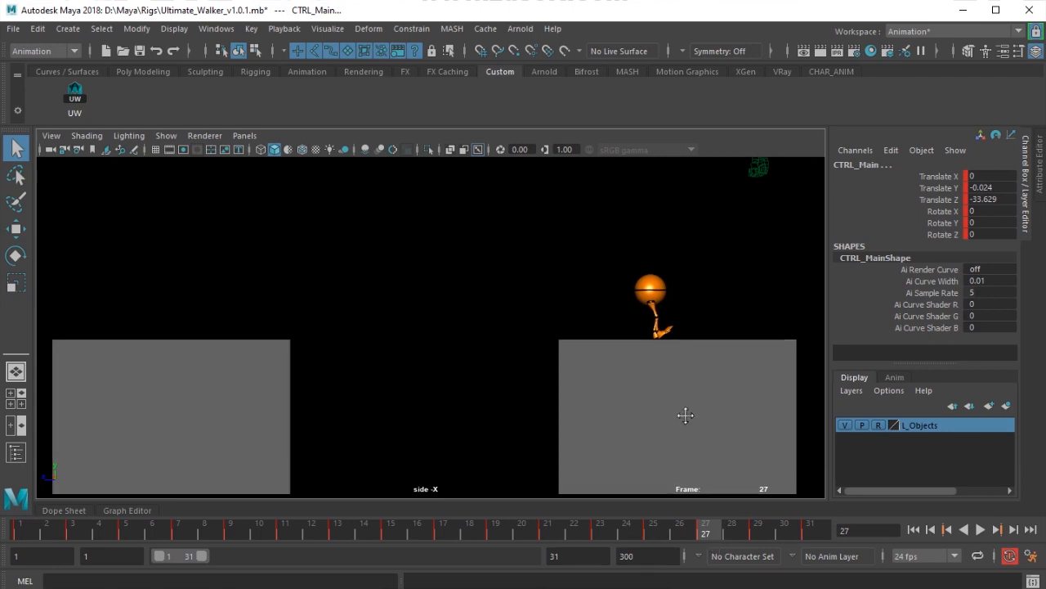
Show the control curves again and select the left heel control at frame 27.
middle_click_drag(685, 414, 491, 378, "alt")
right_click_drag(491, 378, 833, 483, "alt")
right_click_drag(642, 466, 723, 491, "alt")
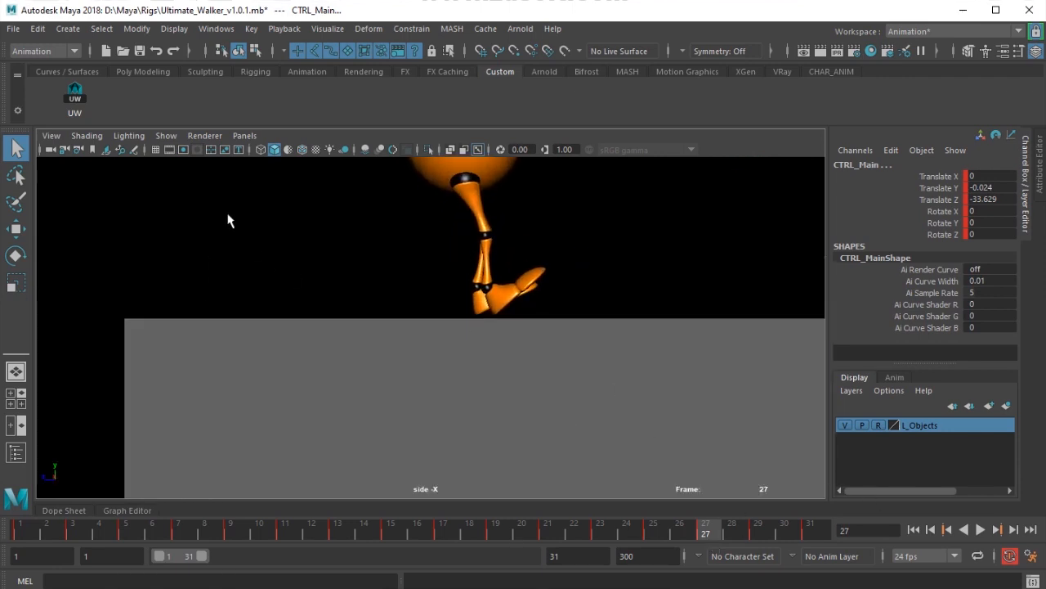
left_click(166, 136)
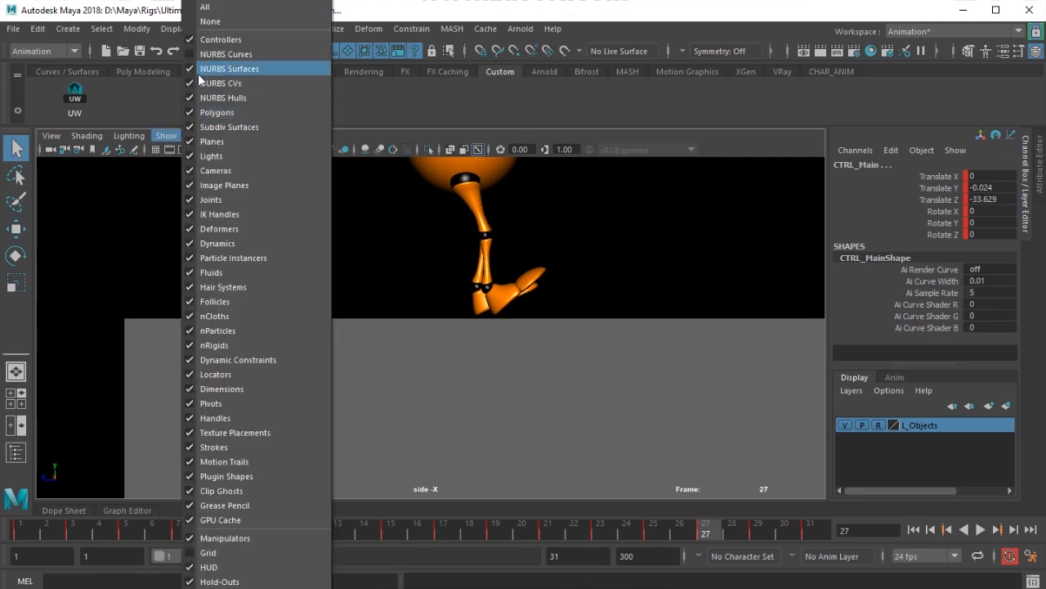
left_click(245, 54)
left_click(438, 309)
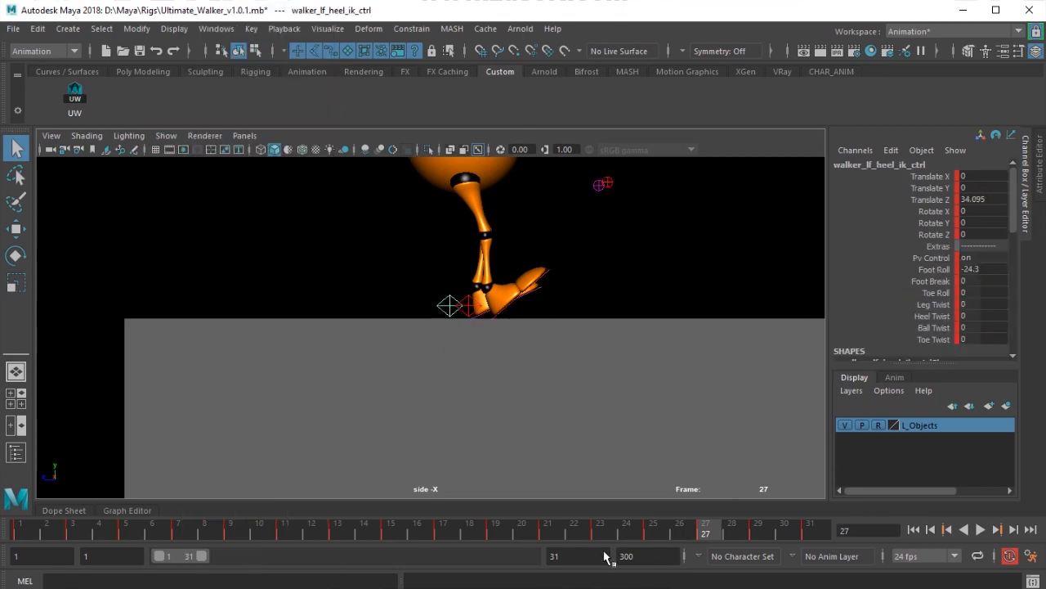
Try to slide the left heel control slightly forward at frame 27, and undo the move.
key("w")
left_click_drag(677, 537, 707, 533)
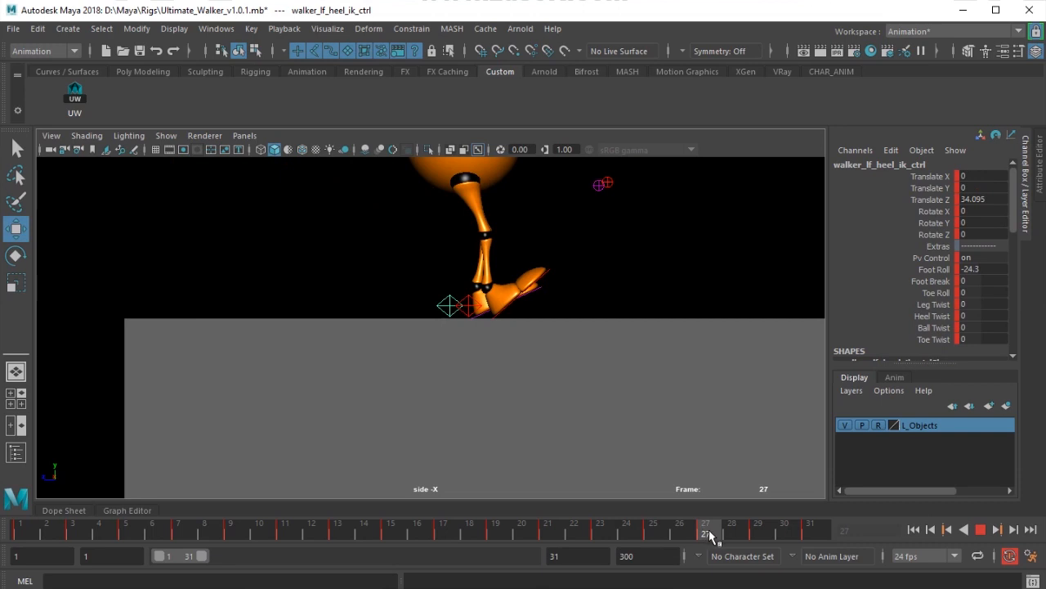
left_click_drag(337, 316, 362, 315)
key("ctrl+z")
Open the Graph Editor and isolate the left heel control's Translate Z curve around frames 25 to 31.
left_click(126, 510)
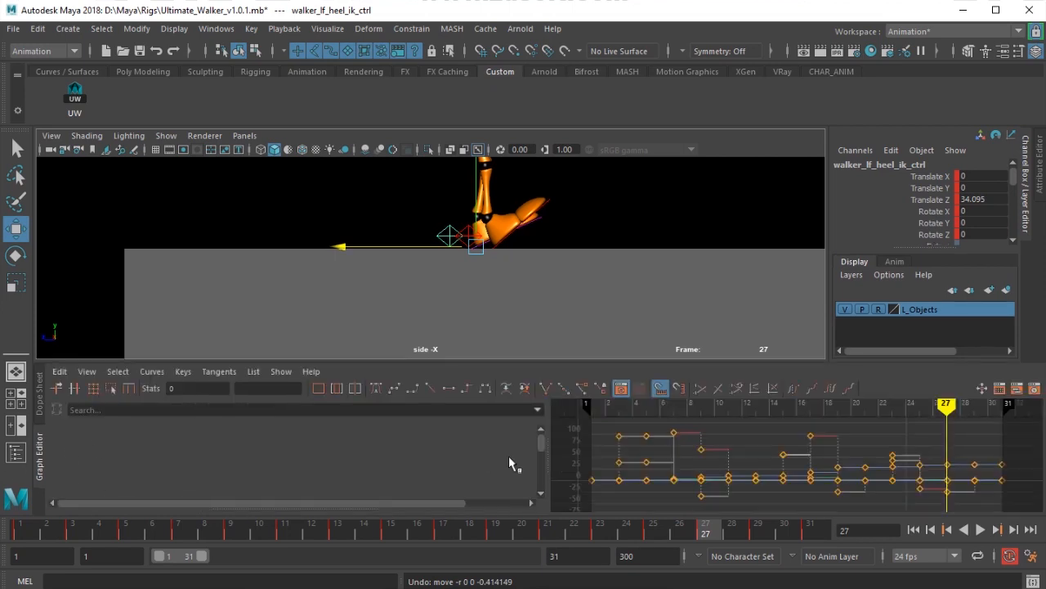
scroll(146, 487, "down", 3)
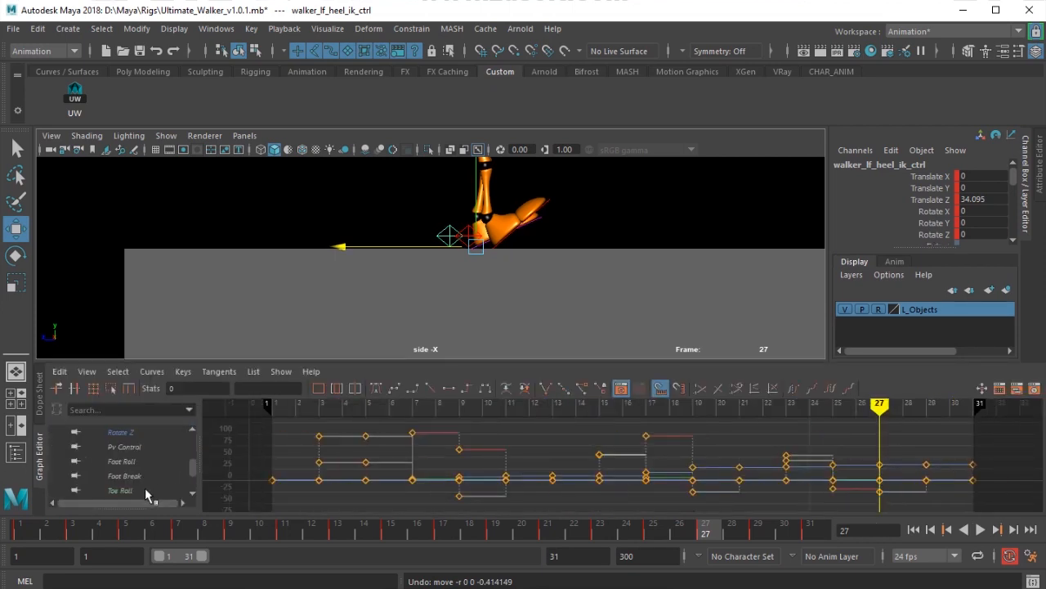
scroll(196, 433, "up", 3)
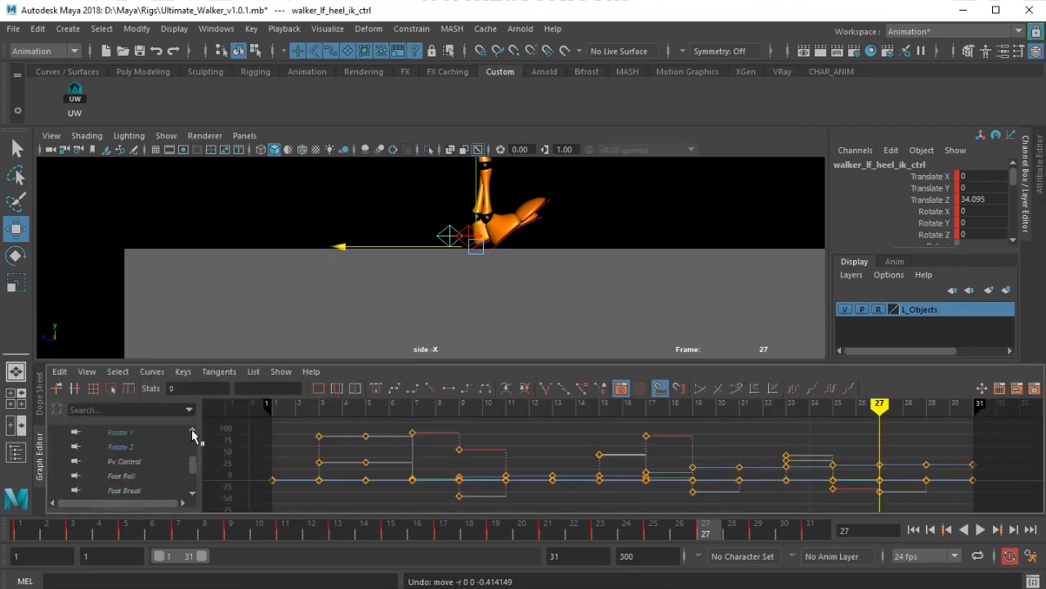
left_click(124, 447)
middle_click_drag(860, 465, 523, 471, "alt")
scroll(525, 473, "up", 10)
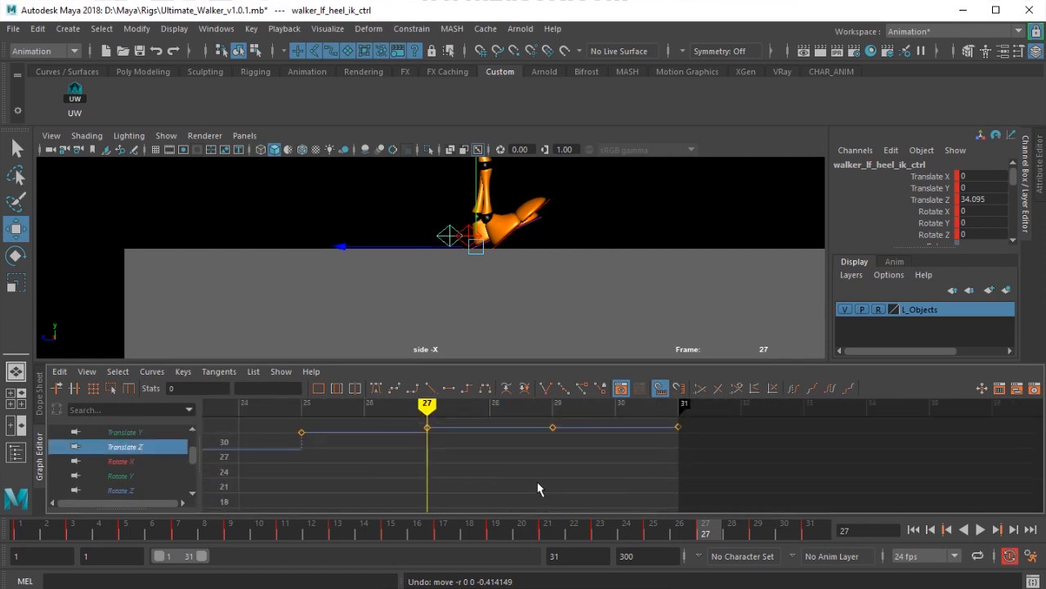
Copy the left heel's Translate Z value of 34.095 from the frame 27 key to the keys at frames 29 and 31.
left_click_drag(413, 433, 406, 428)
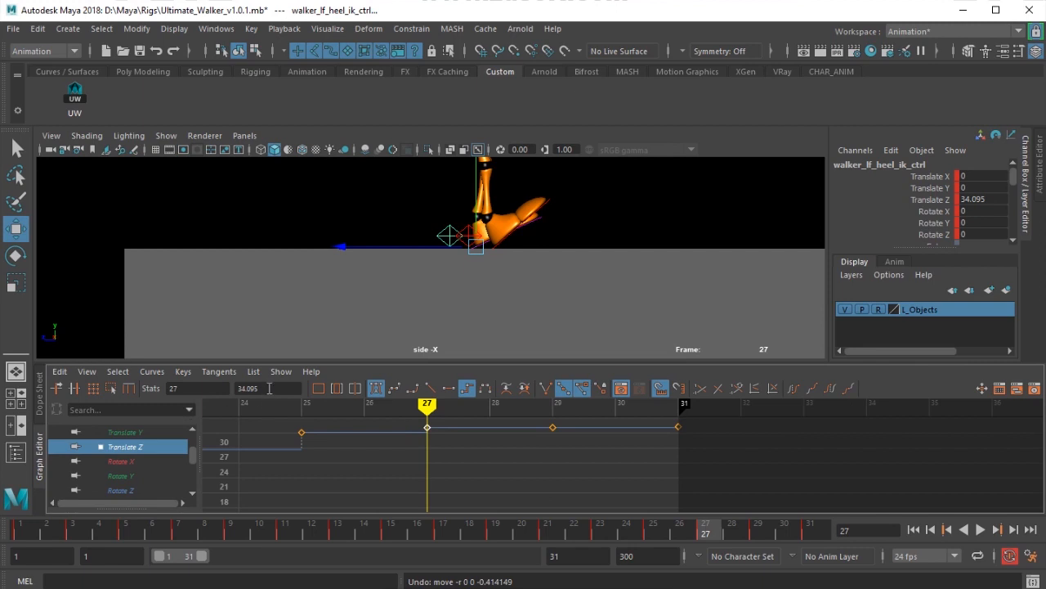
left_click_drag(603, 476, 523, 430)
key("Return")
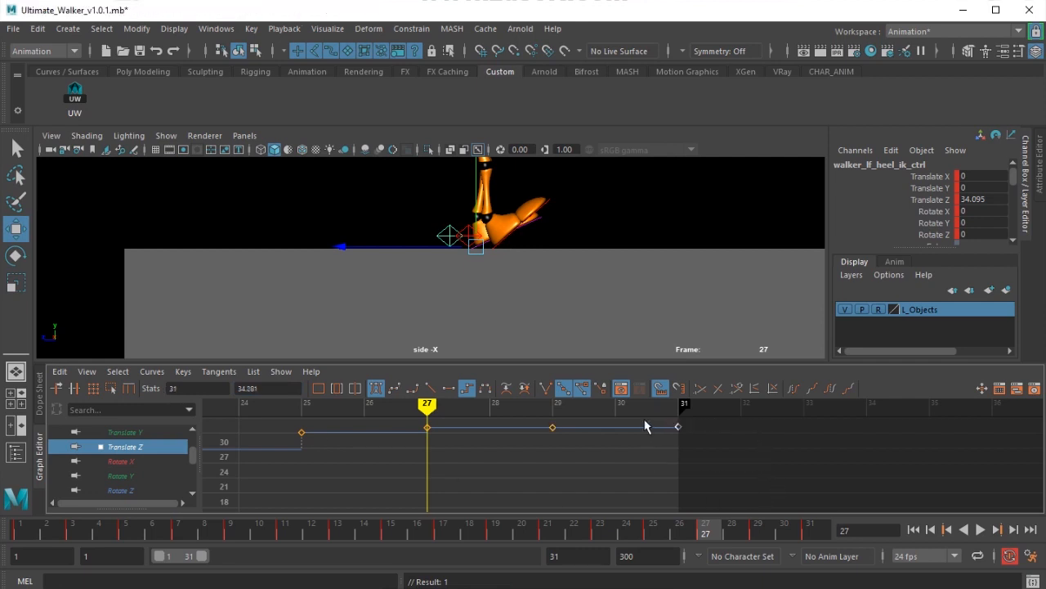
left_click_drag(267, 388, 155, 389)
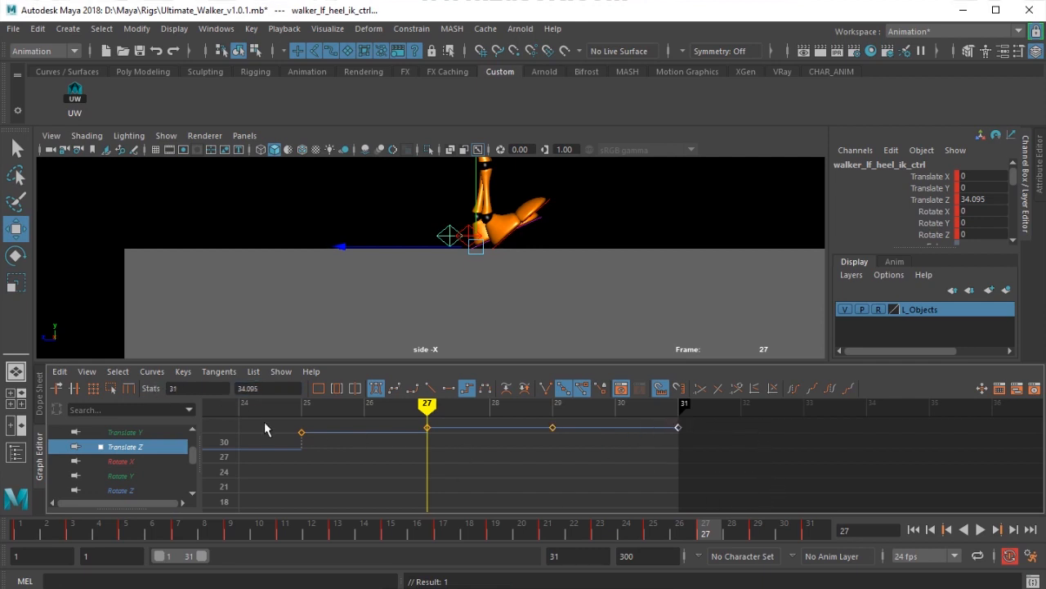
Select the right heel control at frame 27 and isolate its Translate Z curve in the Graph Editor.
left_click(449, 229)
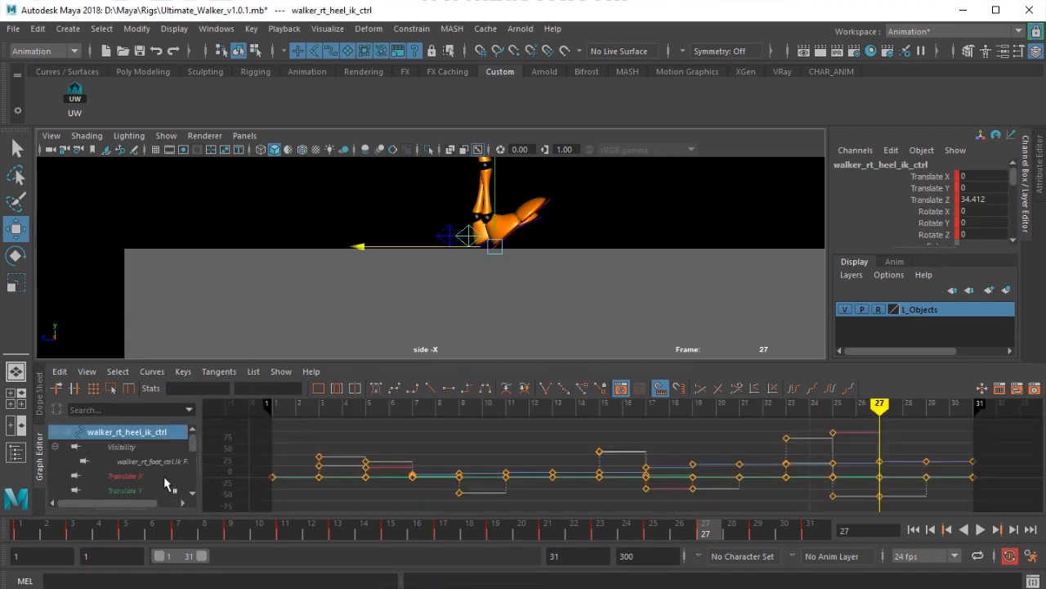
scroll(192, 499, "down", 1)
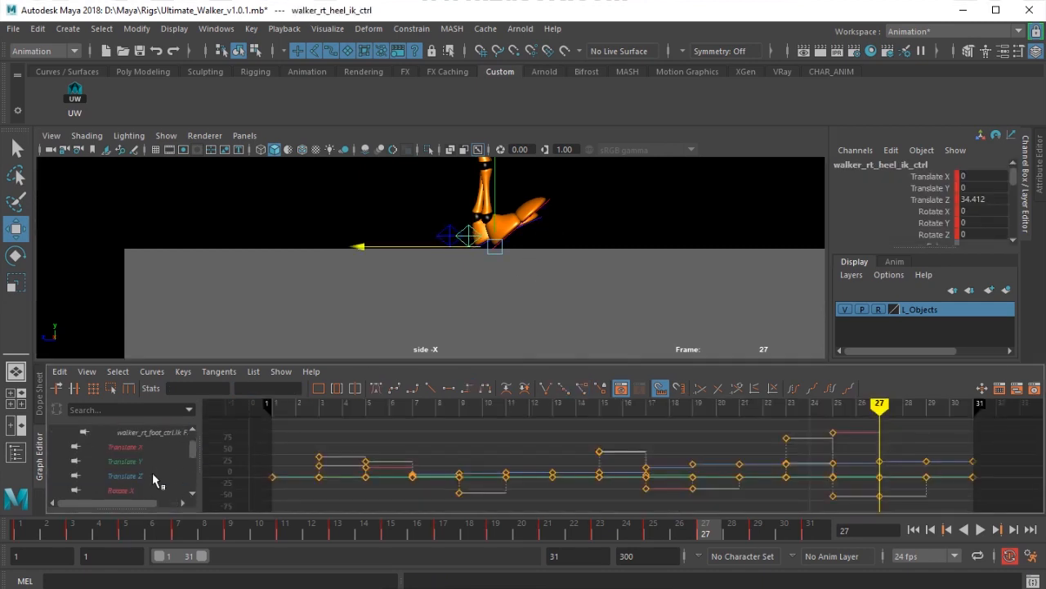
left_click(153, 474)
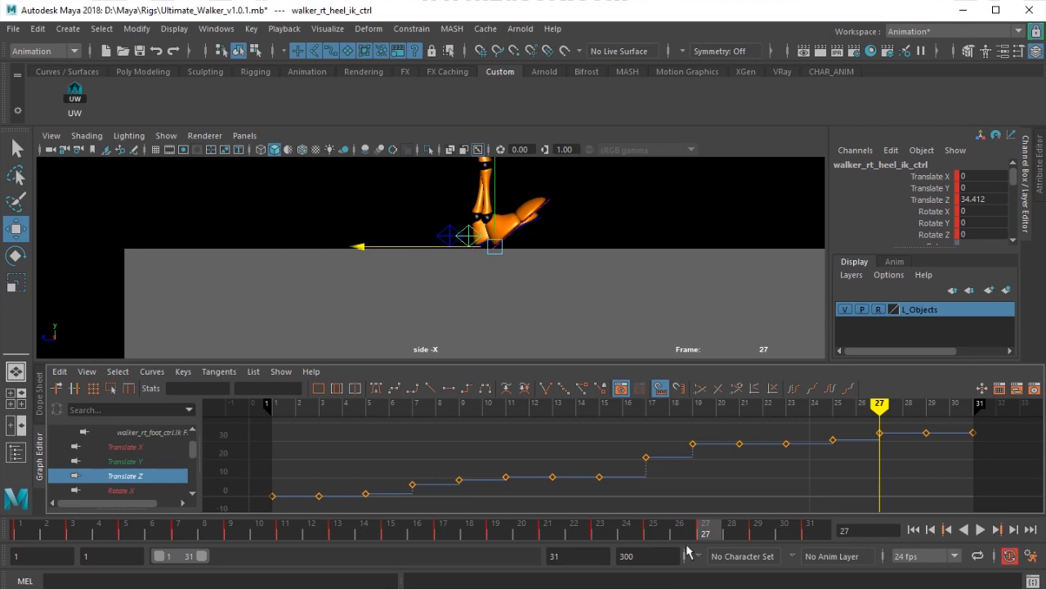
middle_click_drag(846, 480, 692, 486, "alt")
Copy the right heel's Translate Z value of 34.412 from the frame 27 key to the keys at frames 29 and 31.
left_click_drag(664, 441, 664, 439)
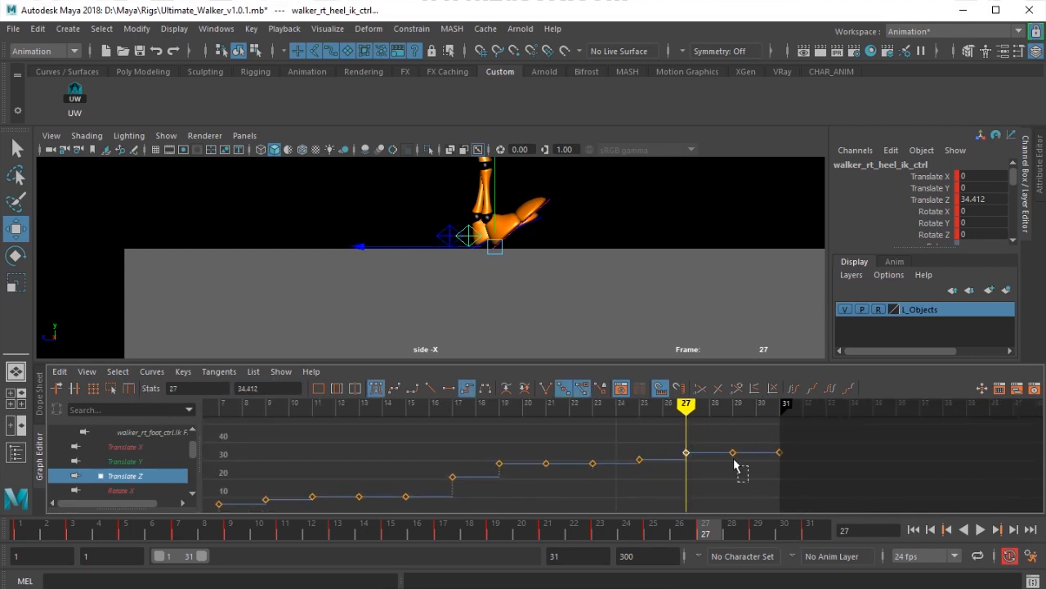
left_click(282, 392)
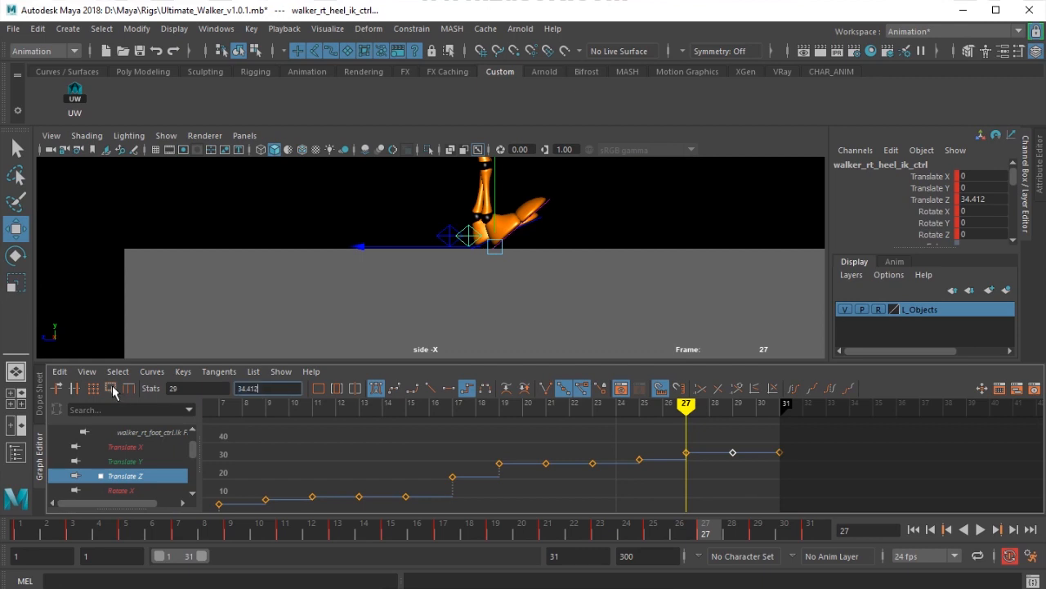
key("Return")
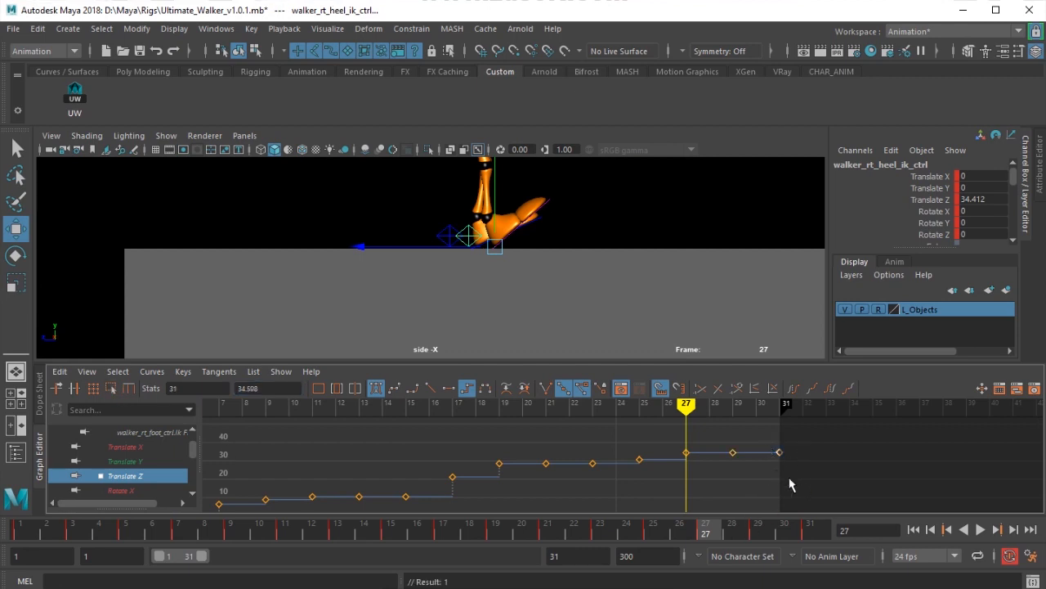
left_click(269, 388)
Compare the poses at frames 27, 29 and 31 to check both feet for sliding after the landing.
mouse_move(730, 530)
left_mouse_down()
mouse_move(888, 544)
mouse_move(665, 533)
mouse_move(856, 542)
mouse_move(719, 533)
left_mouse_up()
left_click(753, 533)
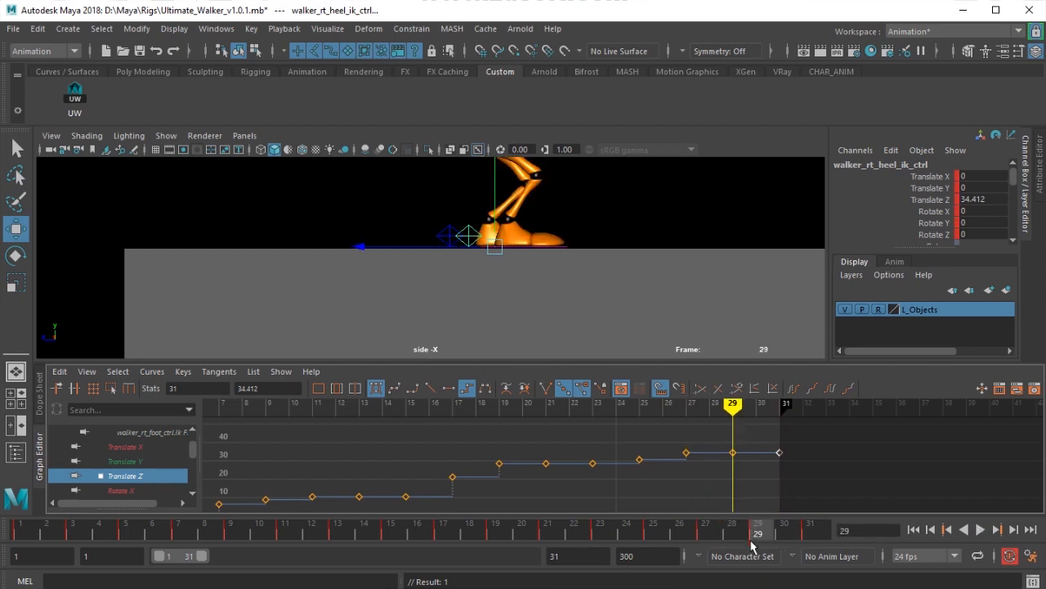
left_click(818, 534)
left_click(701, 535)
left_click(756, 533)
left_click(817, 533)
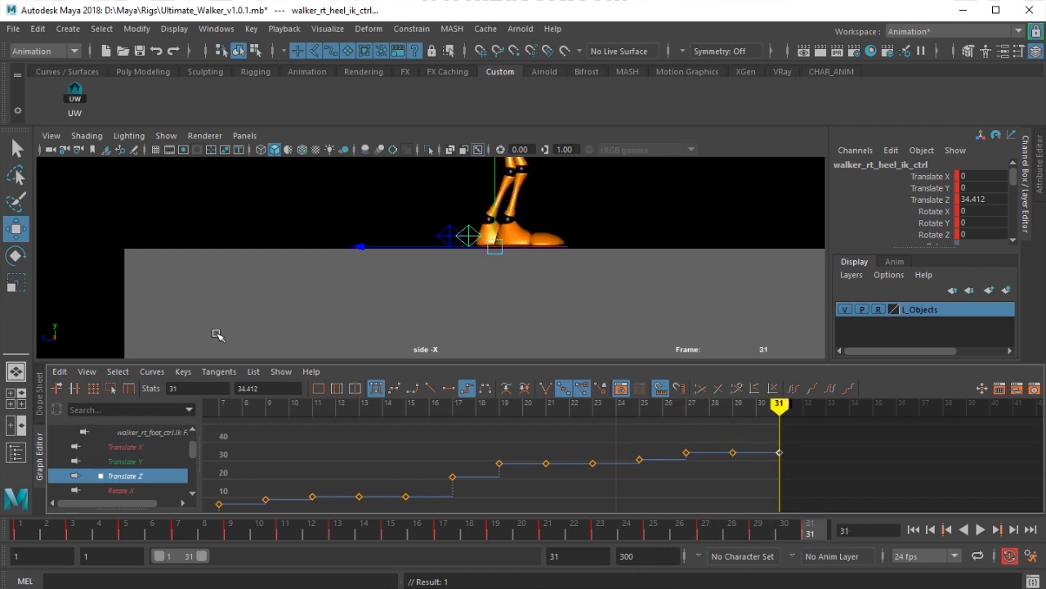
Close the Graph Editor, look through the scene_no_shot_no camera and hide the control curves.
left_click(37, 462)
left_click(245, 136)
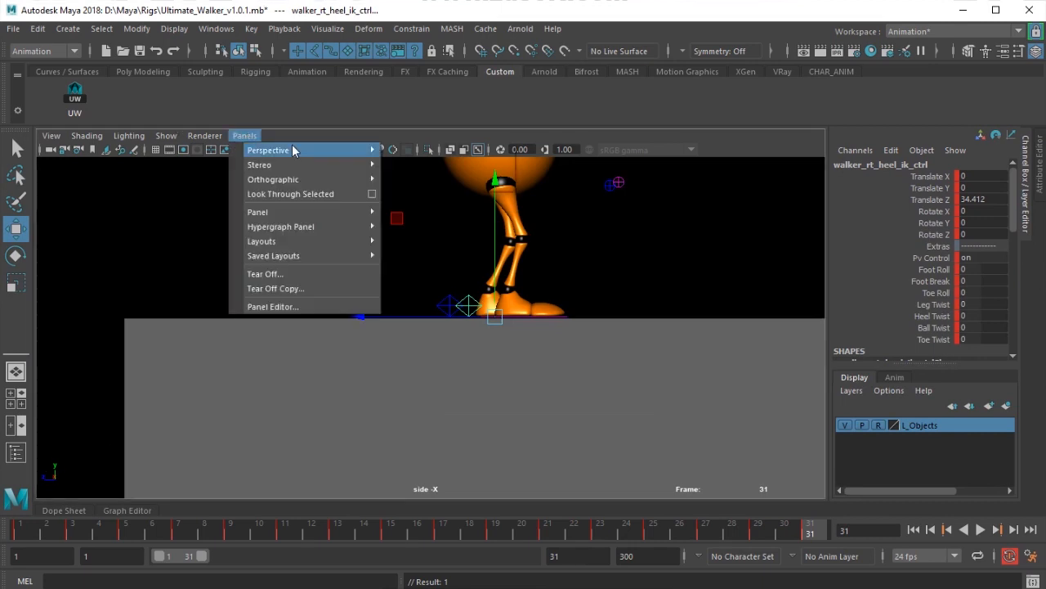
mouse_move(292, 148)
left_click(422, 165)
left_click(404, 242)
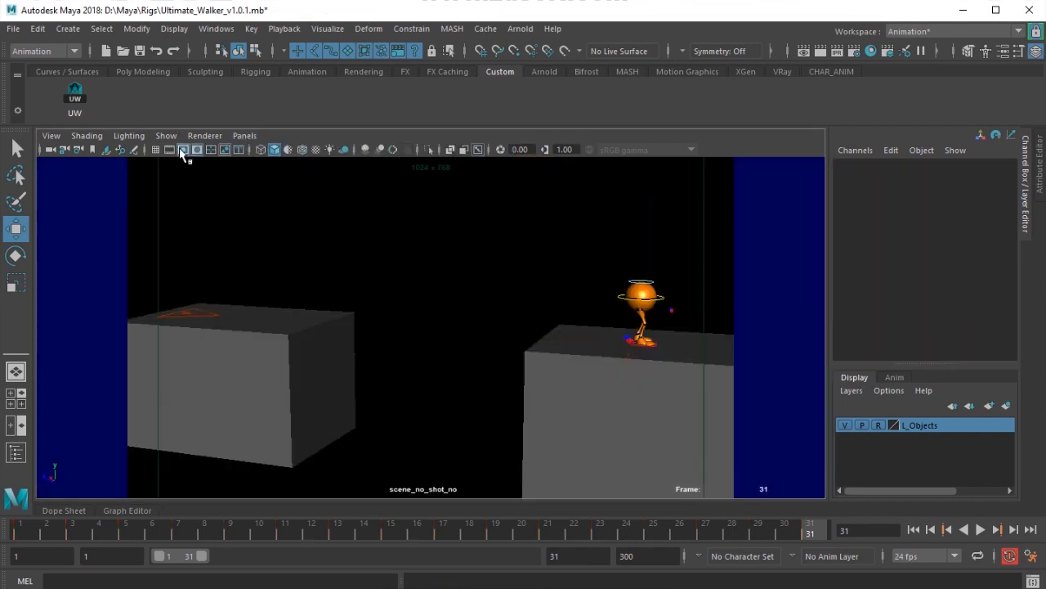
left_click(166, 135)
left_click(226, 54)
Playblast the blocked jump at 1.00 scale, review the looping playback and close the viewer.
right_click(784, 518)
left_click(921, 520)
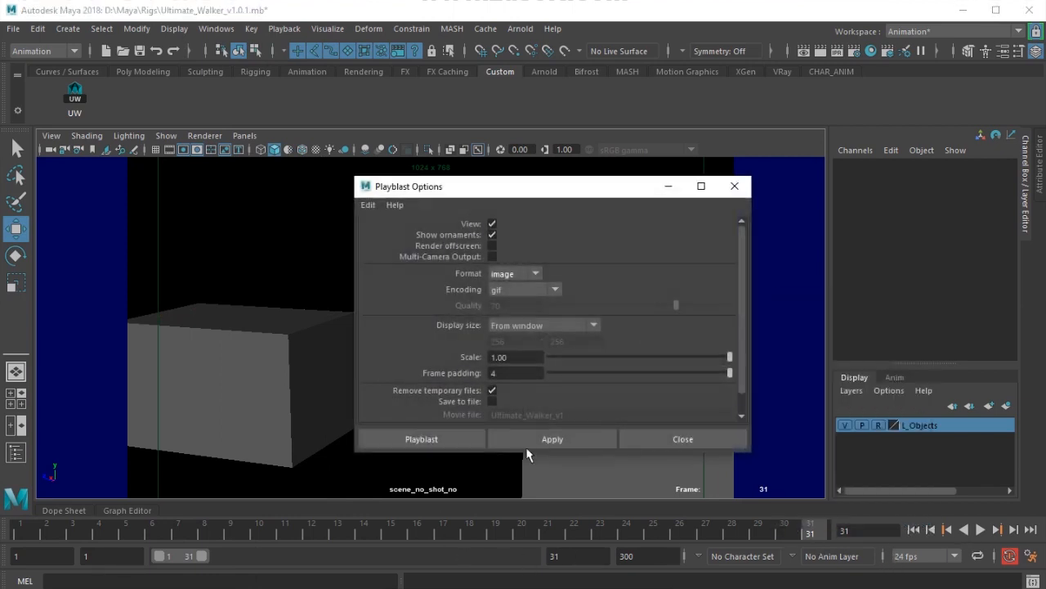
left_click(422, 439)
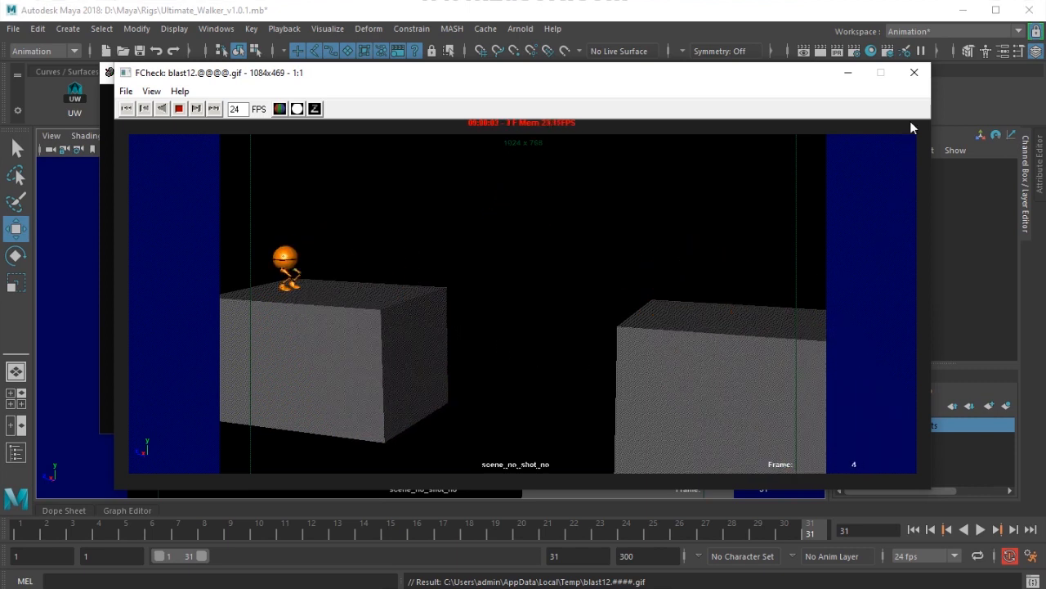
left_click(914, 74)
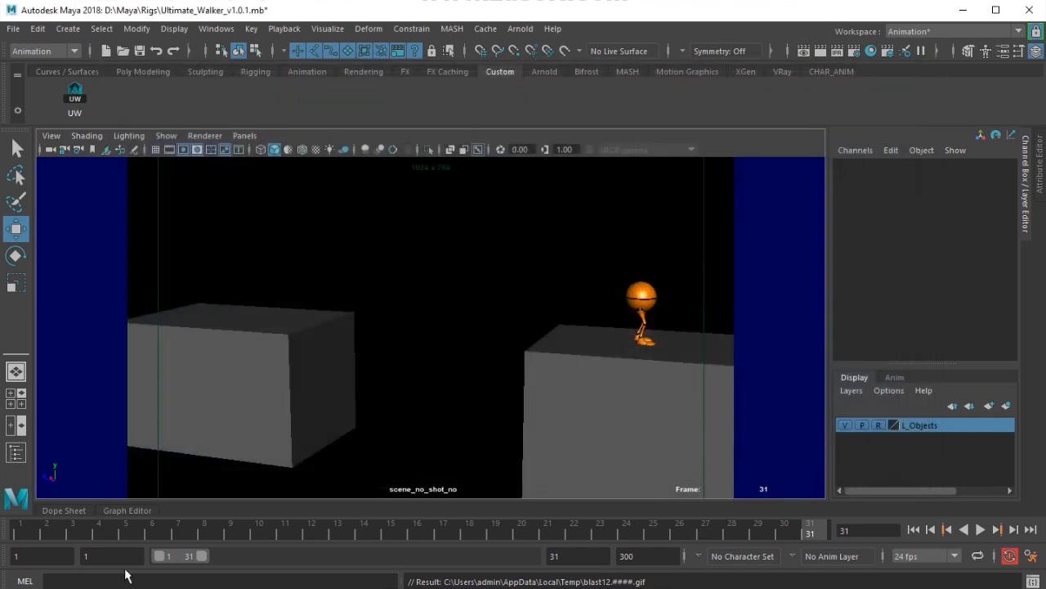
Select all the rig's controls, convert their stepped keys to auto tangents in the Graph Editor, and deselect them.
left_click(74, 96)
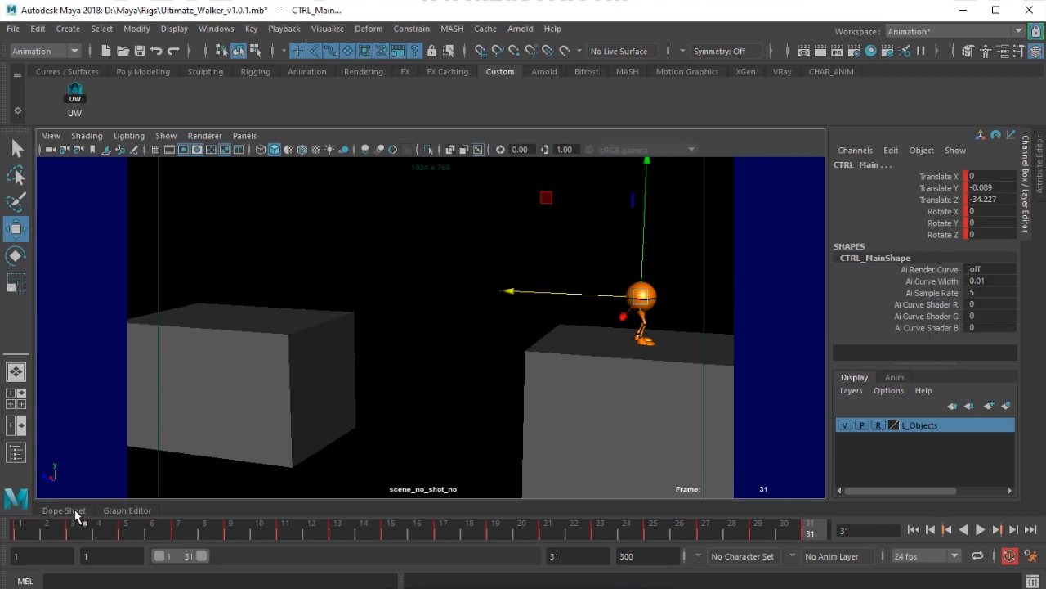
left_click(127, 510)
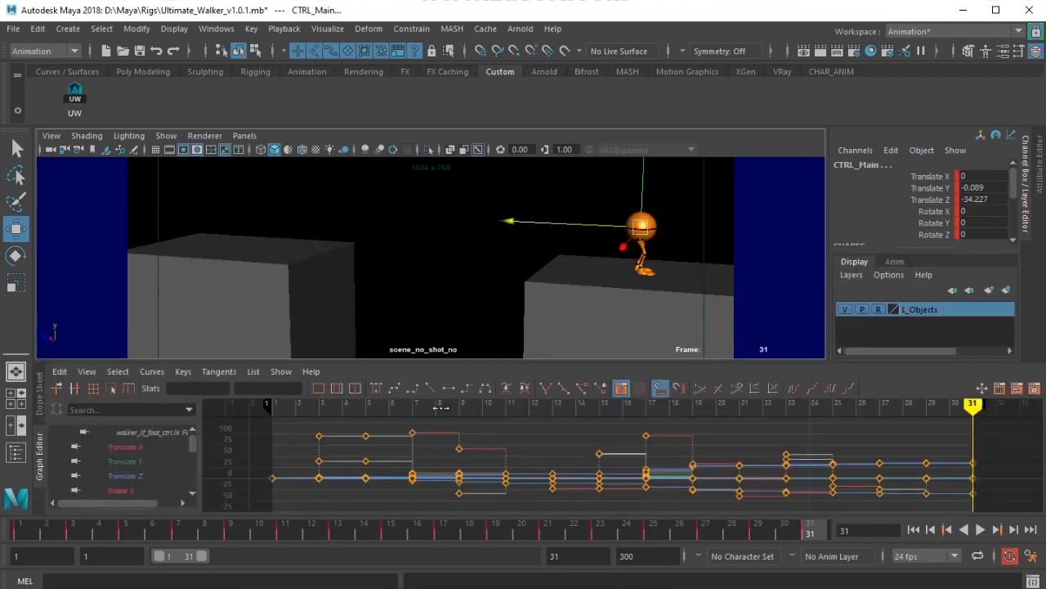
left_click(376, 392)
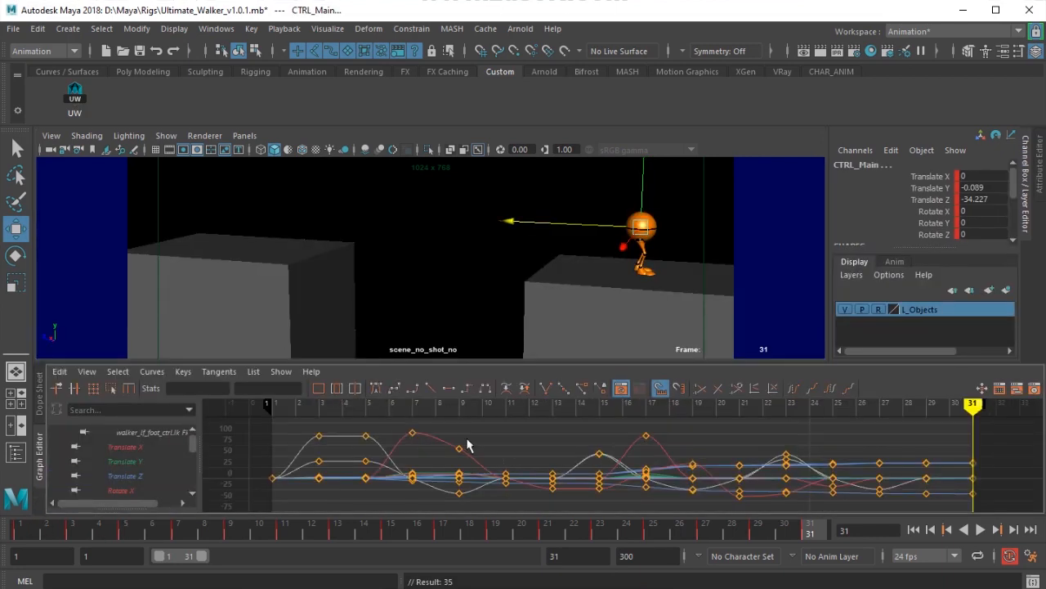
left_click(41, 446)
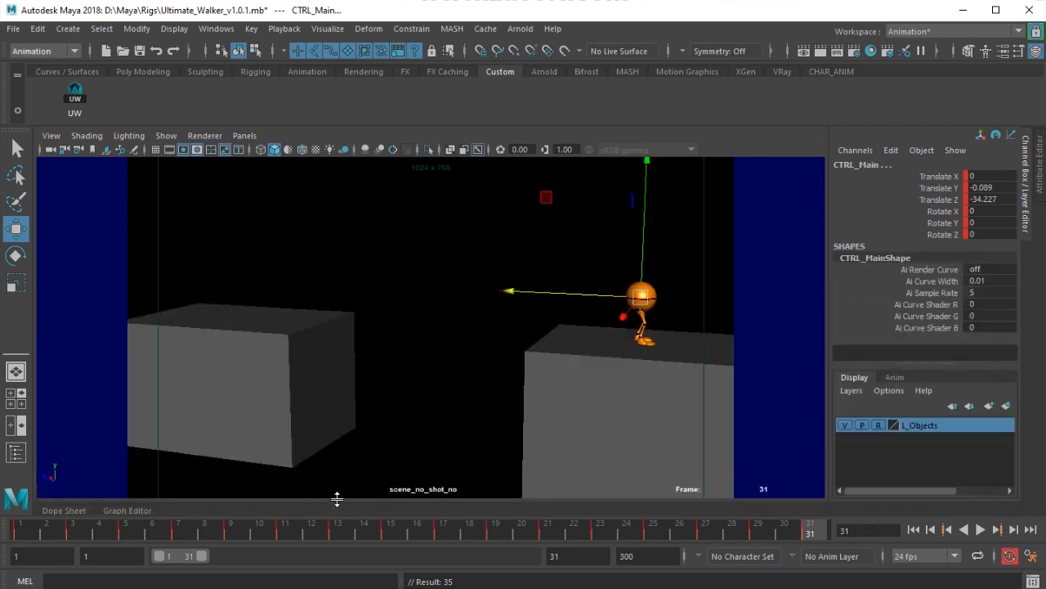
left_click(449, 439)
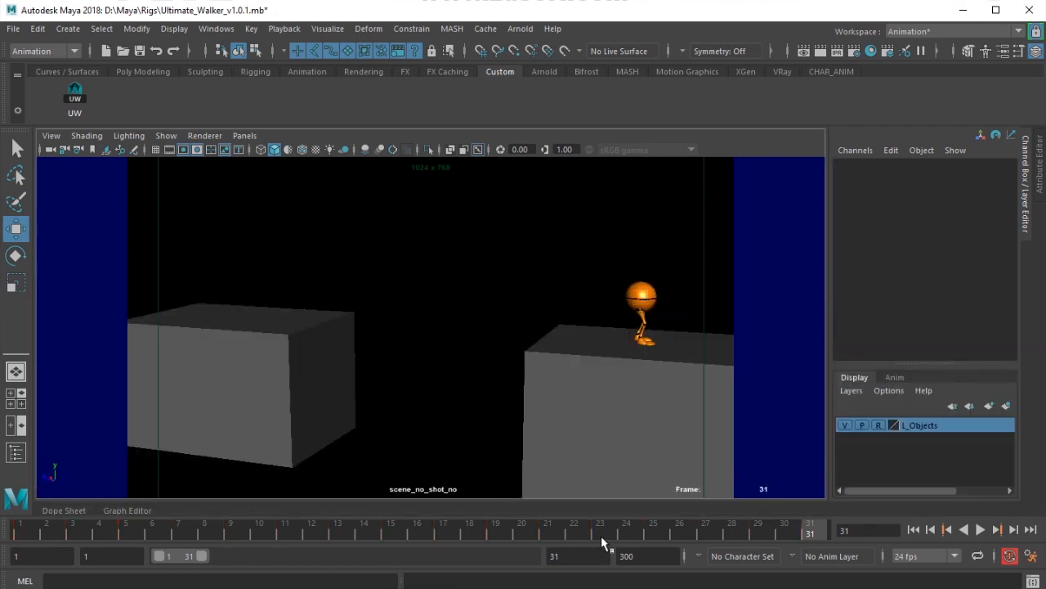
Playblast the splined animation and review the jump's poses and timing, both frame by frame and in playback.
right_click_drag(609, 528, 753, 527)
left_click(454, 437)
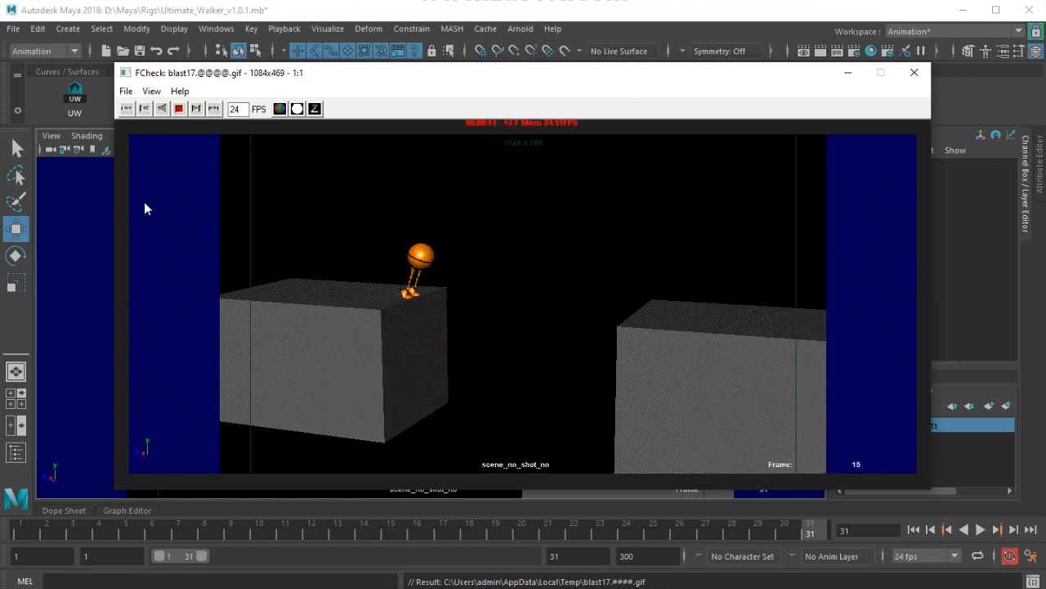
left_click(178, 108)
left_click_drag(309, 317, 354, 364)
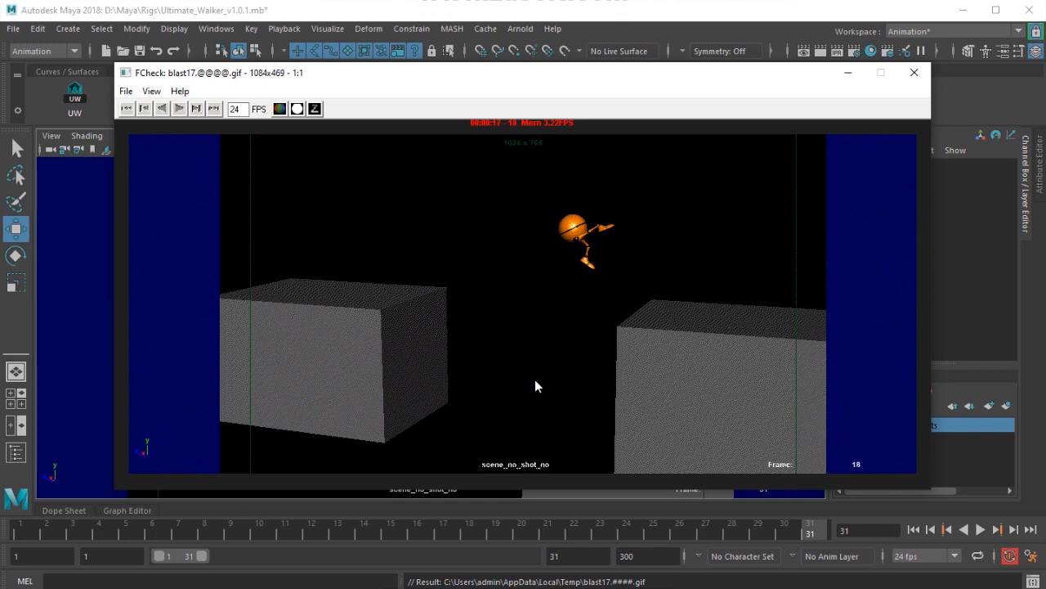
middle_click_drag(604, 208, 589, 239)
mouse_move(575, 208)
left_mouse_down()
mouse_move(613, 292)
mouse_move(758, 328)
mouse_move(410, 322)
mouse_move(533, 342)
mouse_move(389, 335)
mouse_move(268, 355)
mouse_move(357, 344)
mouse_move(387, 344)
mouse_move(368, 348)
mouse_move(391, 355)
left_mouse_up()
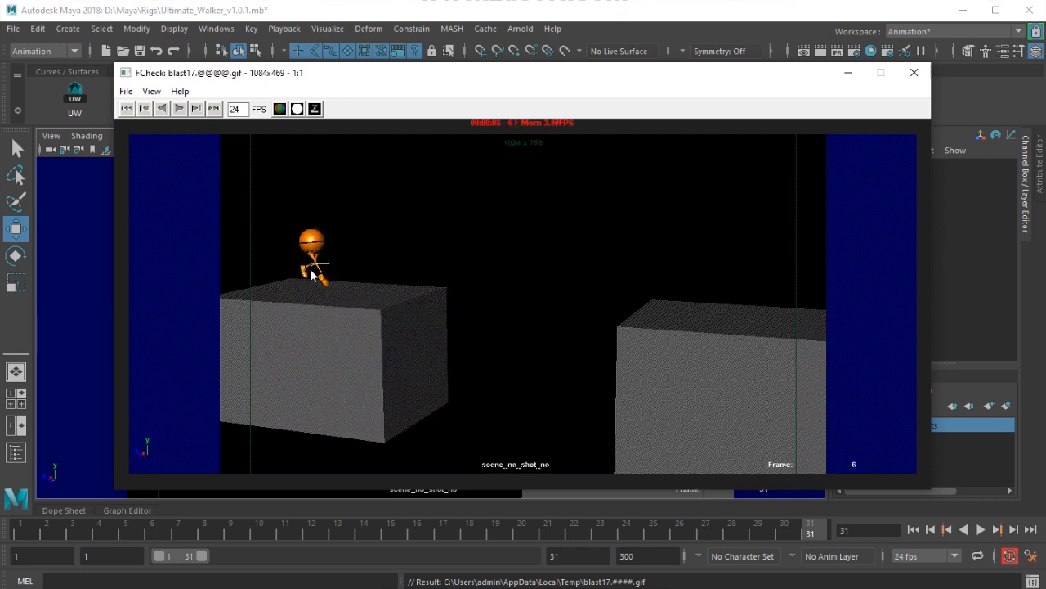
left_click(128, 110)
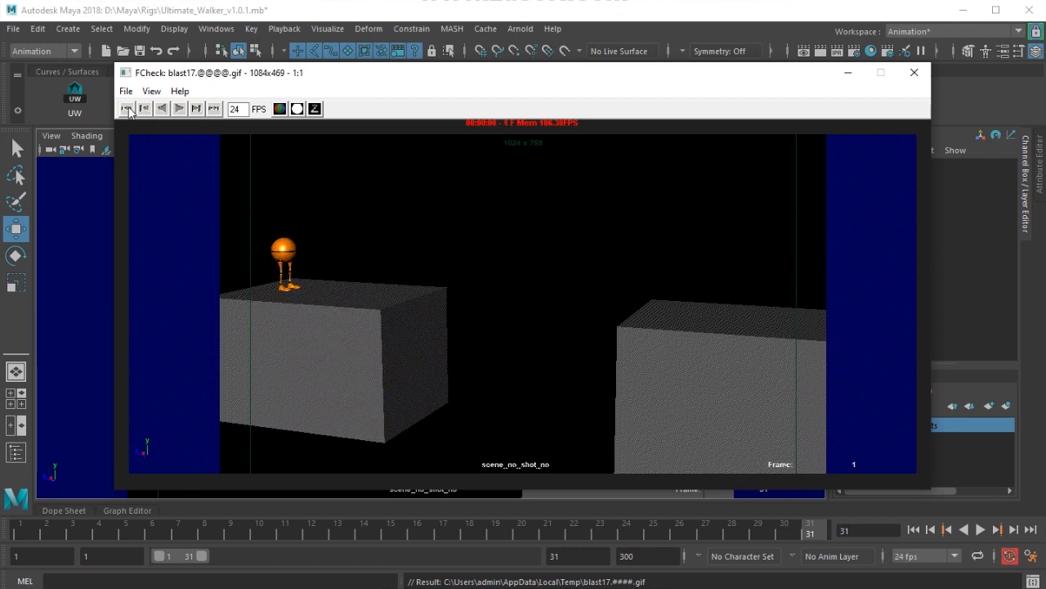
left_click(180, 109)
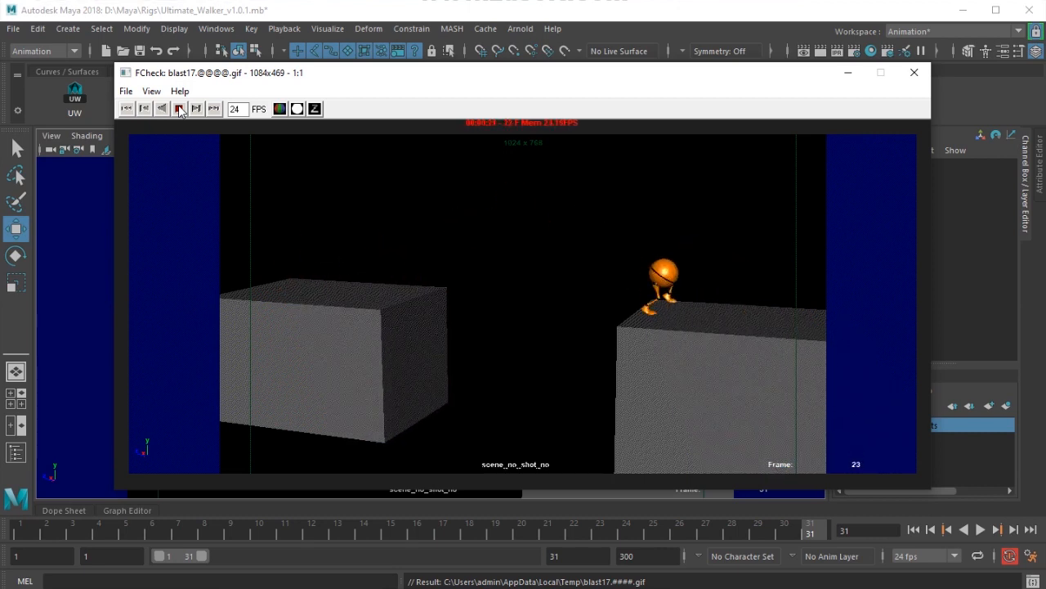
left_click(914, 72)
Scrub the opening frames from 1 to 5 through the shot camera to examine the feet.
left_click(36, 528)
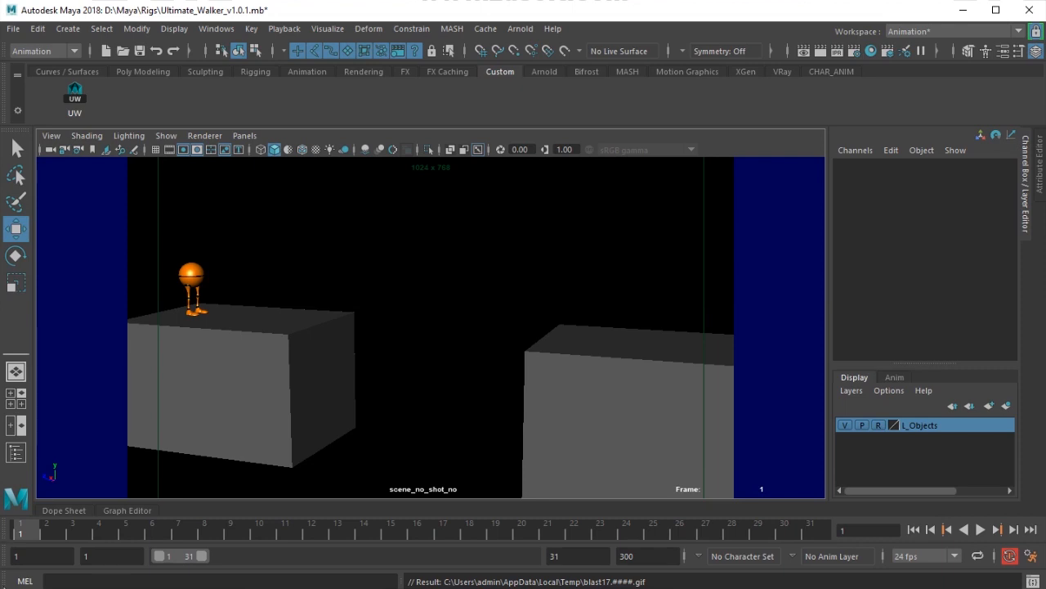
key("alt+v")
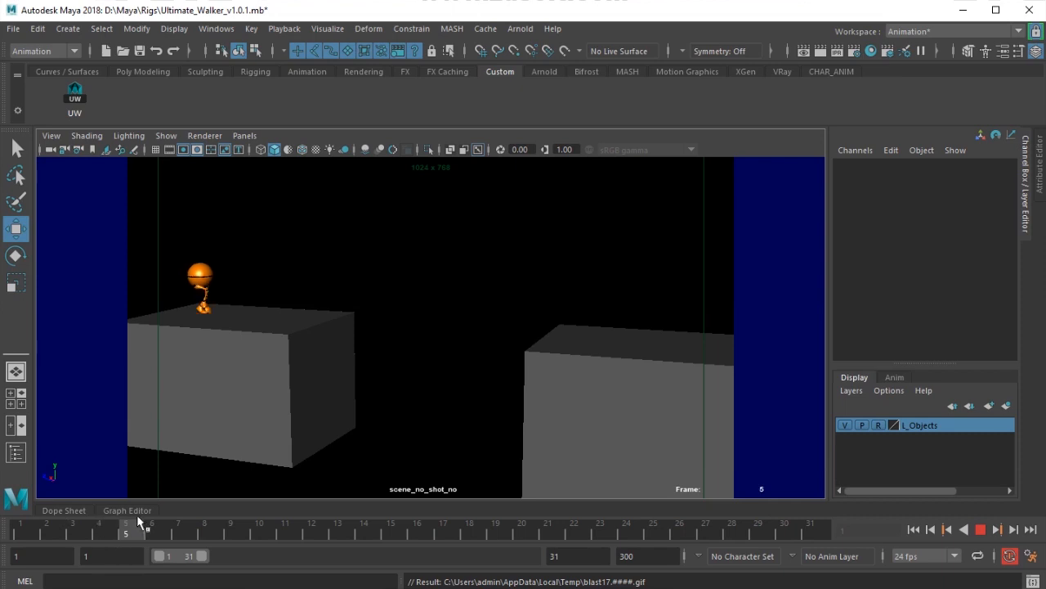
left_click(83, 531)
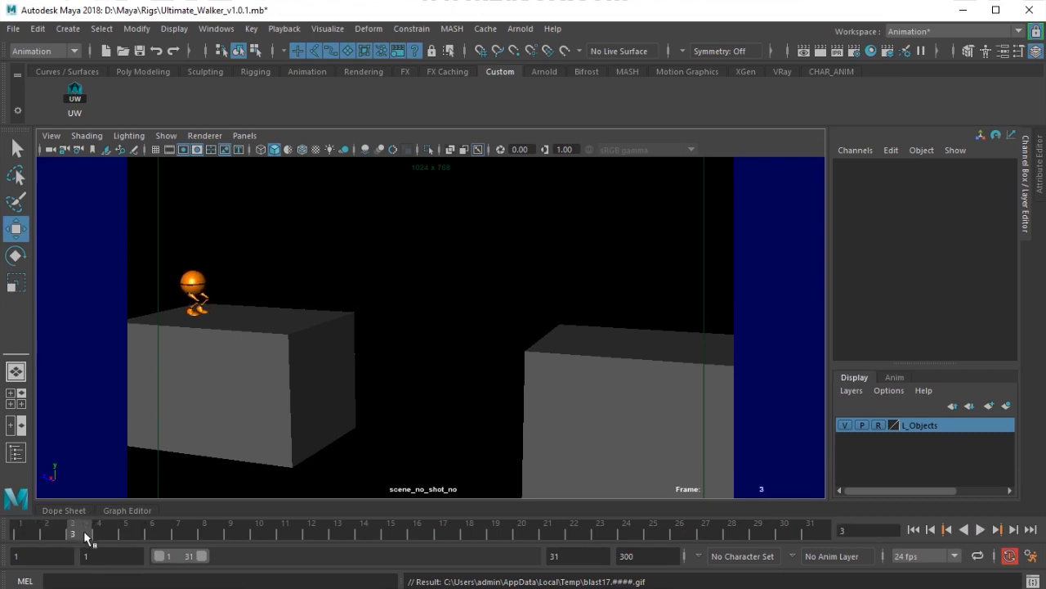
Show the control curves again and examine the feet over frames 2 to 4 in a close perspective view.
left_click(165, 135)
left_click(261, 75)
left_click(259, 307, "alt")
key("space")
left_click_drag(262, 332, 299, 335)
scroll(306, 336, "up", 3)
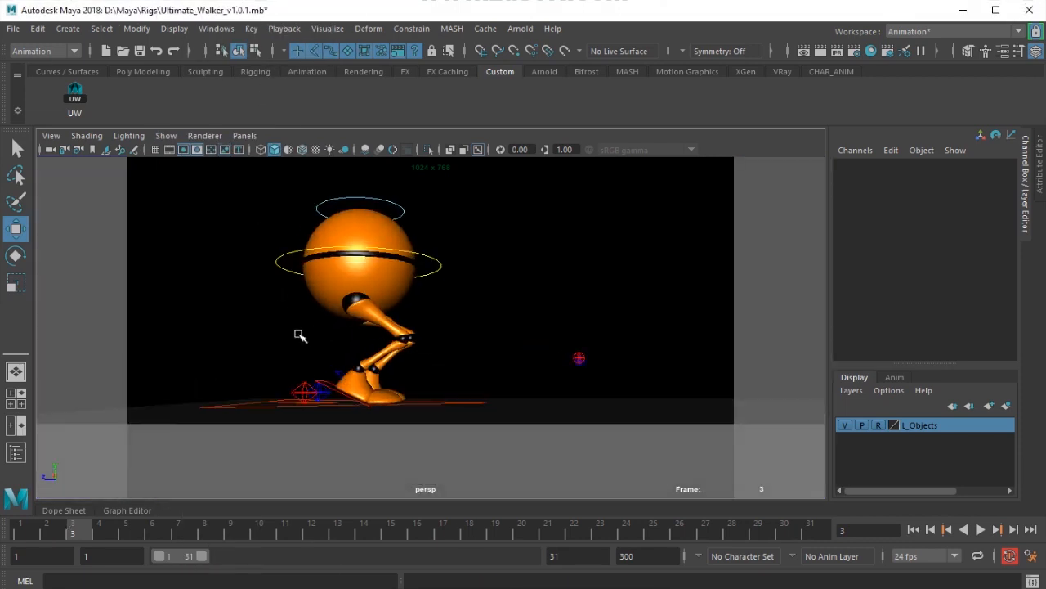
key("alt+v")
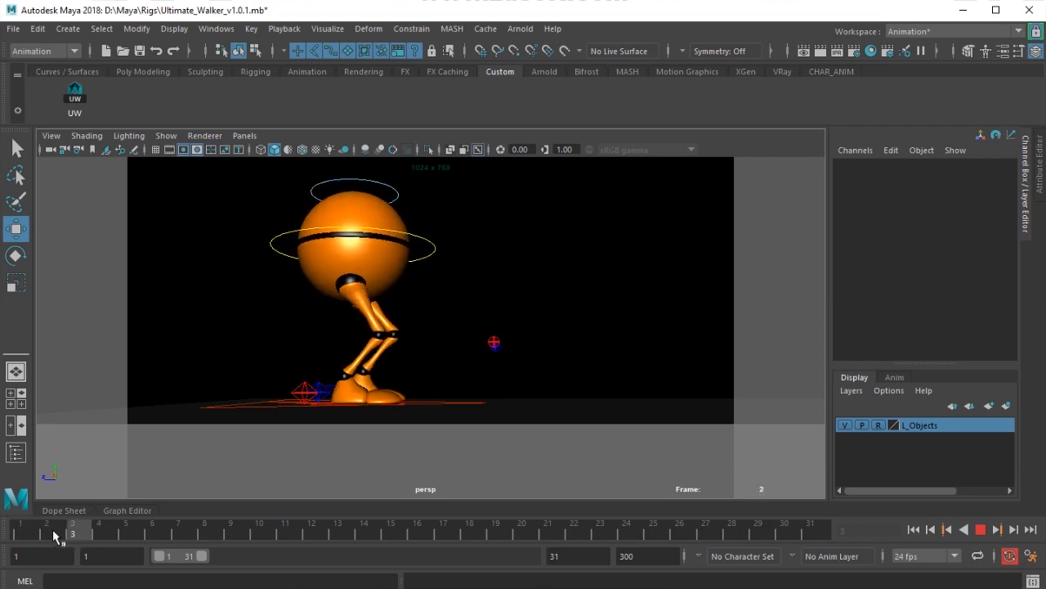
left_click_drag(65, 532, 97, 537)
Select the right heel control at frame 4 and frame its Translate Z keys at frames 3 and 5 in the Graph Editor.
left_click(78, 107)
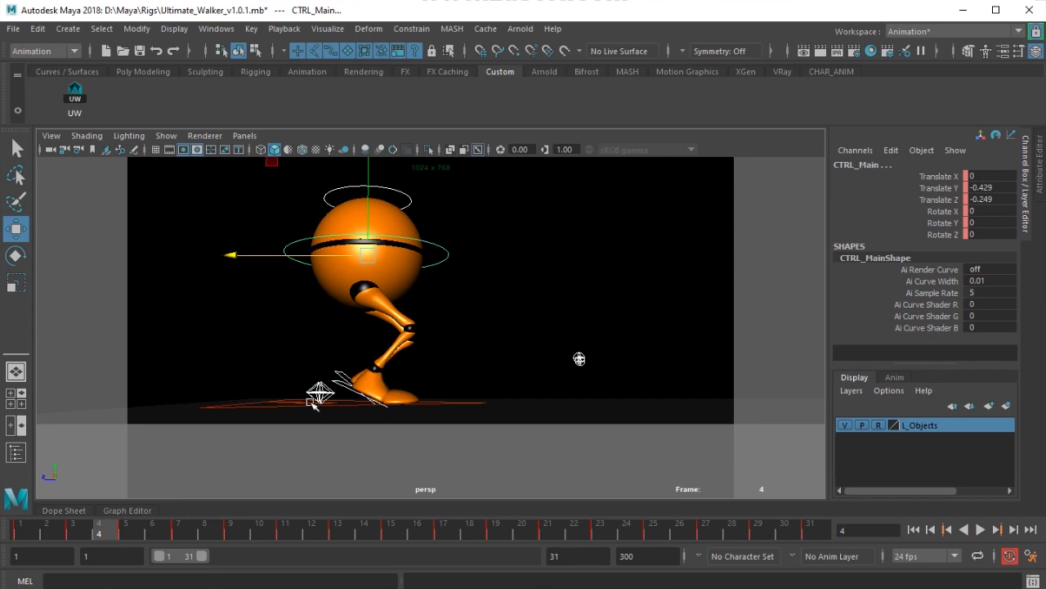
left_click(319, 396)
left_click_drag(373, 413, 173, 499, "alt")
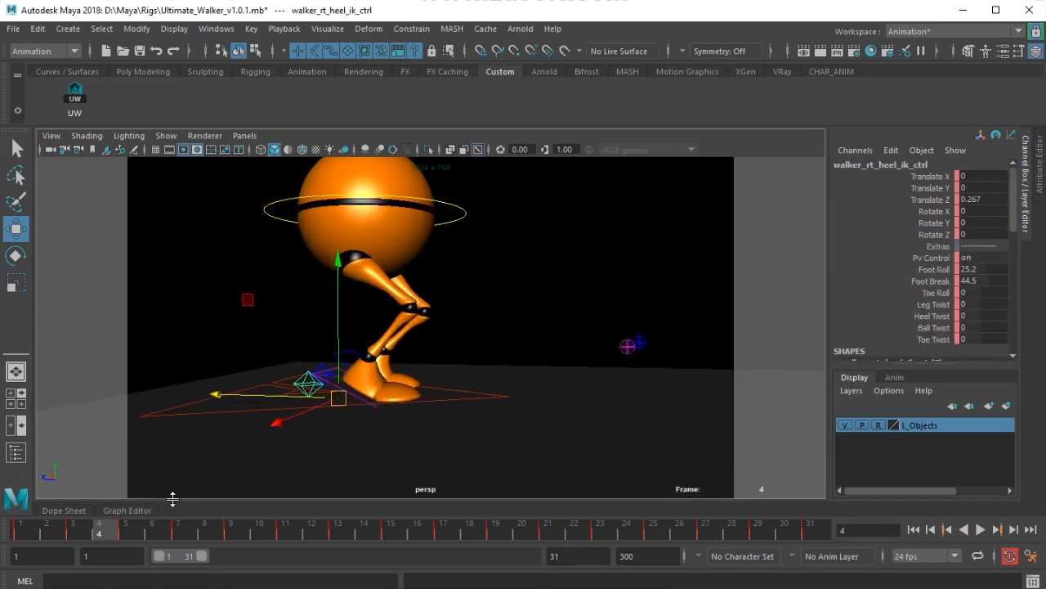
left_click(127, 510)
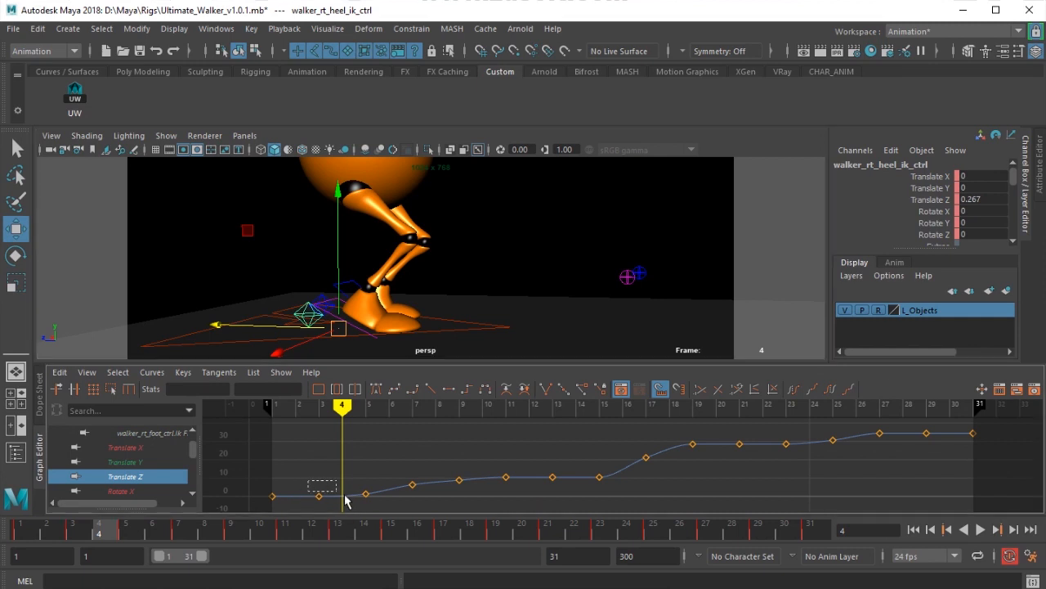
left_click_drag(374, 512, 373, 513)
key("f")
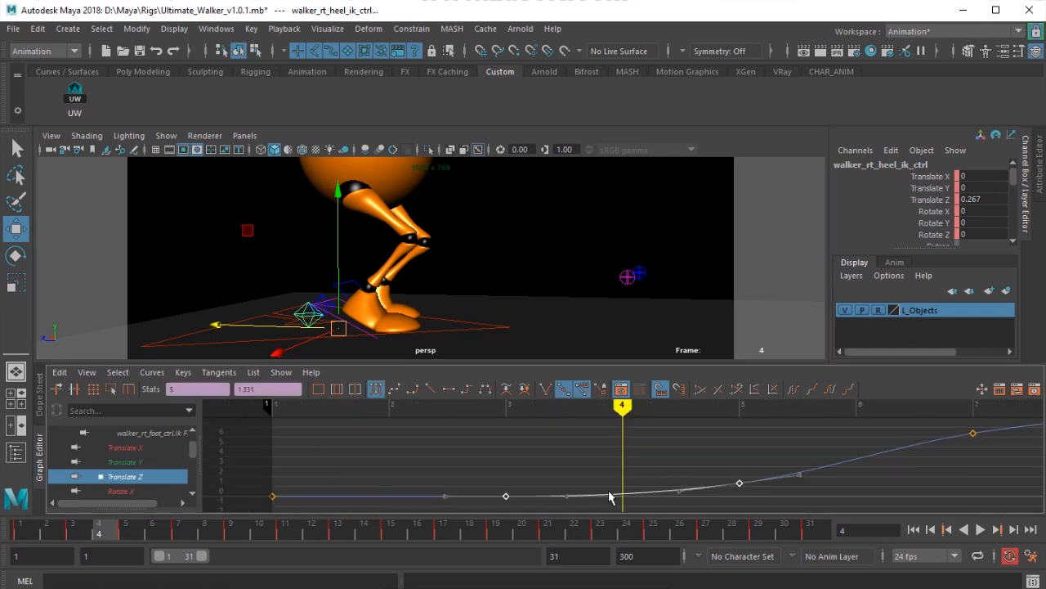
Try to adjust the outgoing tangent handle of the right heel's Translate Z key at frame 3, and undo the edit.
left_click_drag(488, 464, 578, 524)
mouse_move(590, 495)
middle_mouse_down()
mouse_move(591, 486)
mouse_move(589, 495)
middle_mouse_up()
key("ctrl+z")
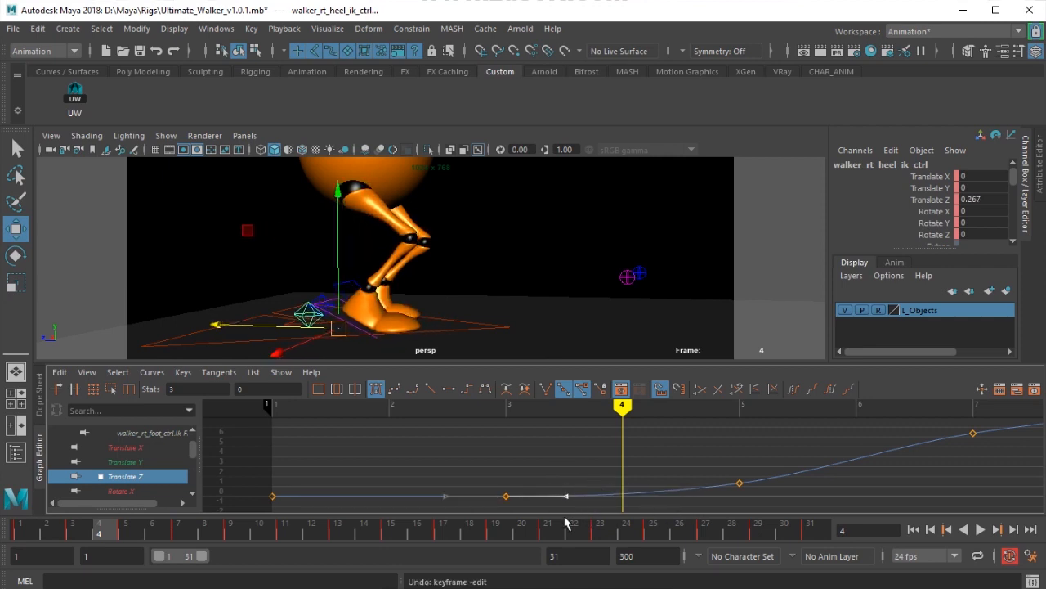
Scrub frames 4 to 6 in the perspective view to examine how the feet leave the ground.
key("alt+v")
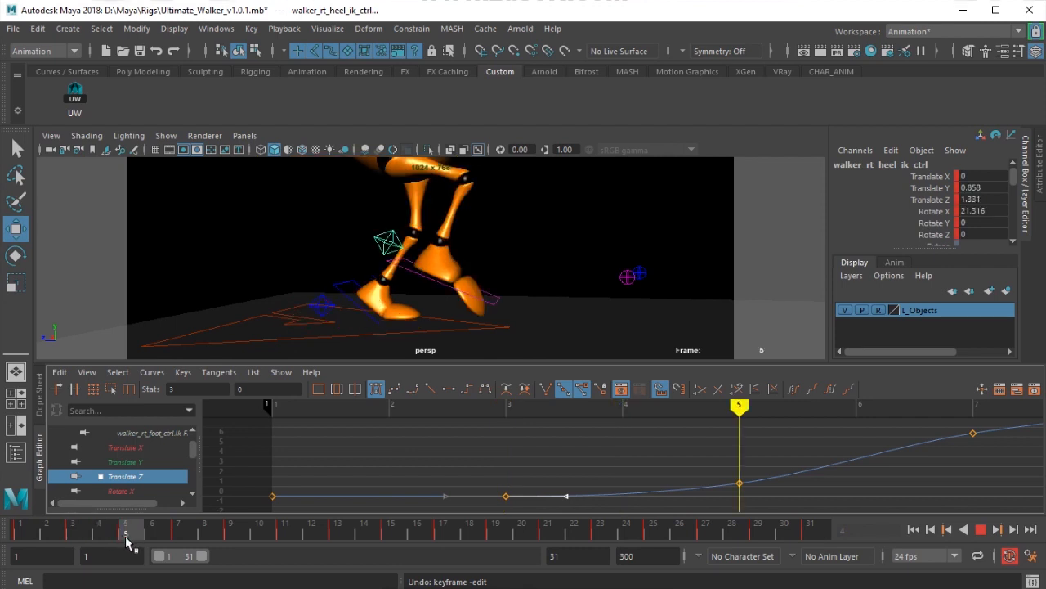
left_click_drag(126, 538, 112, 554)
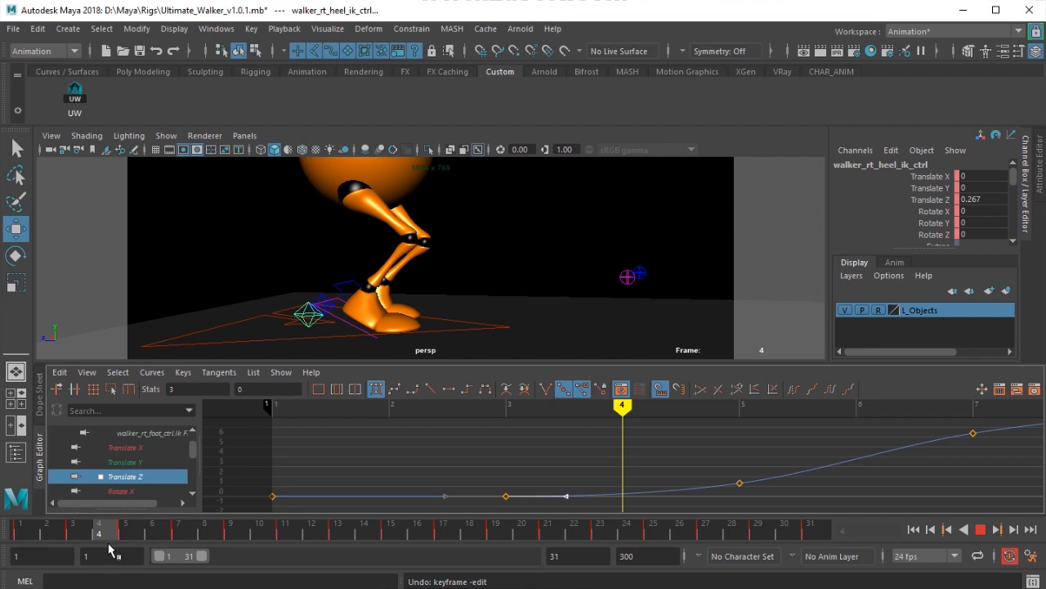
mouse_move(109, 549)
left_mouse_down()
mouse_move(128, 550)
mouse_move(51, 554)
mouse_move(126, 550)
left_mouse_up()
right_click_drag(456, 243, 289, 305, "alt")
middle_click_drag(290, 305, 249, 318, "alt")
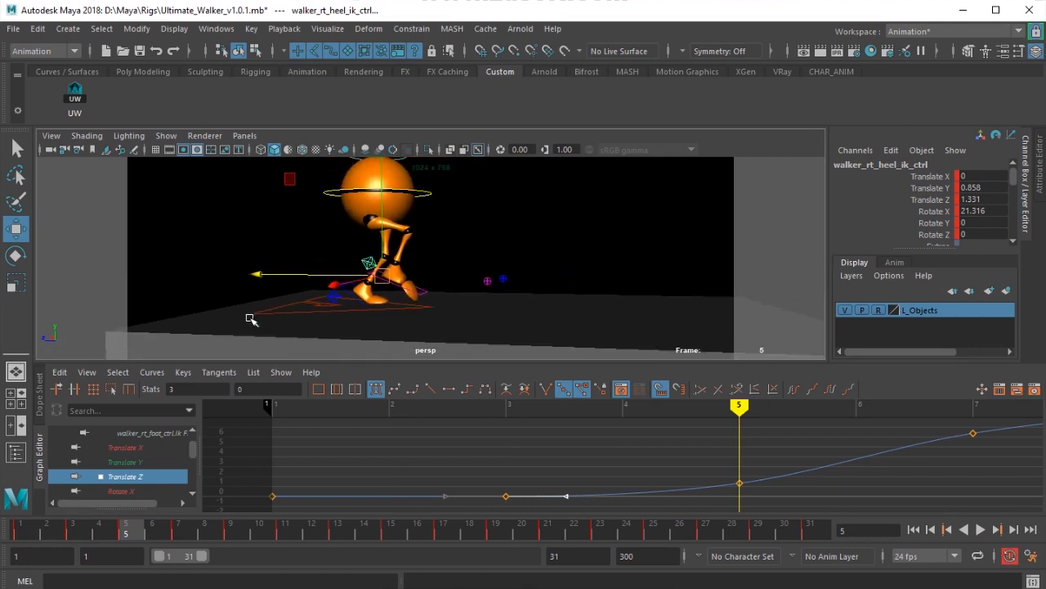
mouse_move(153, 530)
left_mouse_down()
mouse_move(181, 534)
mouse_move(141, 535)
left_mouse_up()
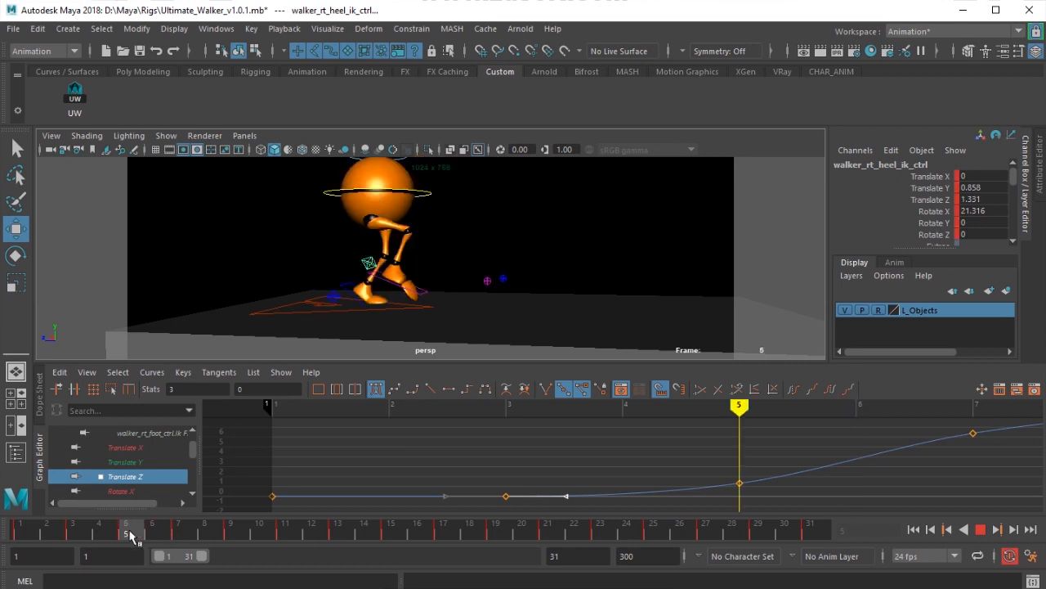
mouse_move(139, 535)
left_mouse_down()
mouse_move(187, 534)
mouse_move(157, 532)
left_mouse_up()
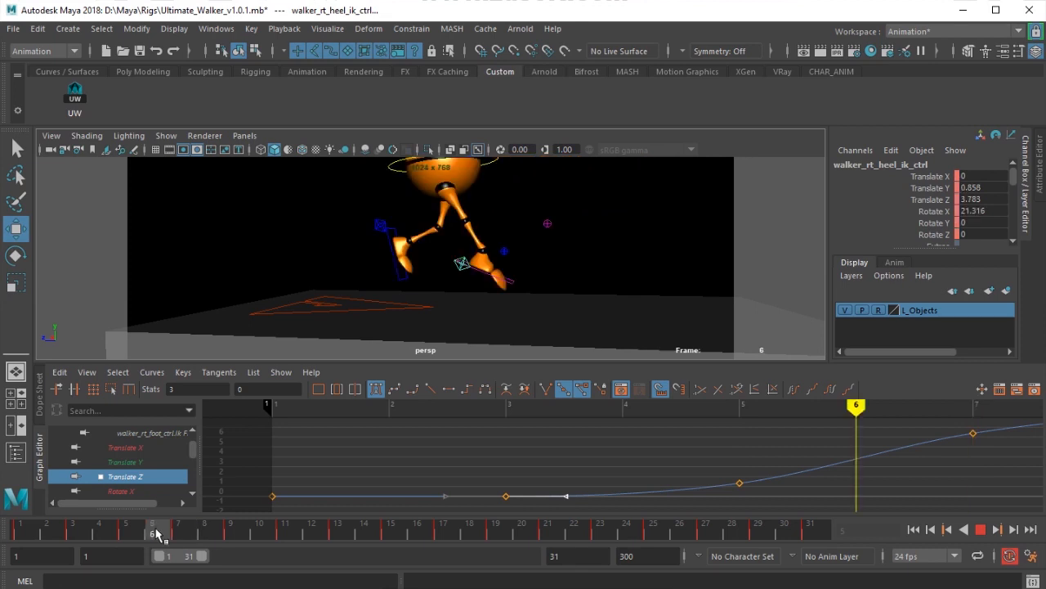
Select the right heel control at frame 6 and apply auto tangents to its whole Translate Y curve.
left_click_drag(480, 210, 474, 171)
key("ctrl+z")
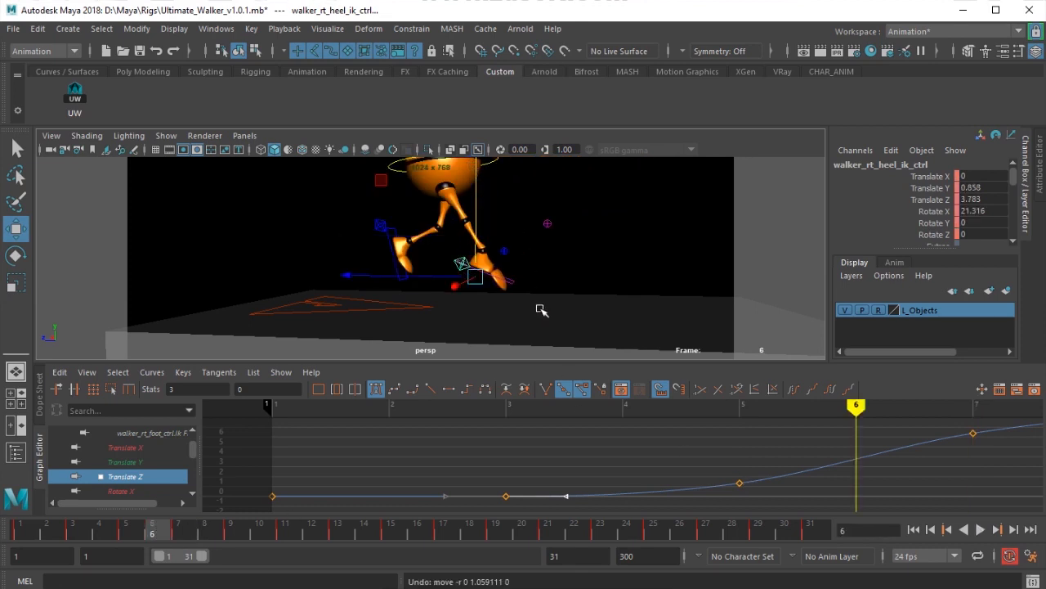
left_click(494, 255)
left_click(460, 267)
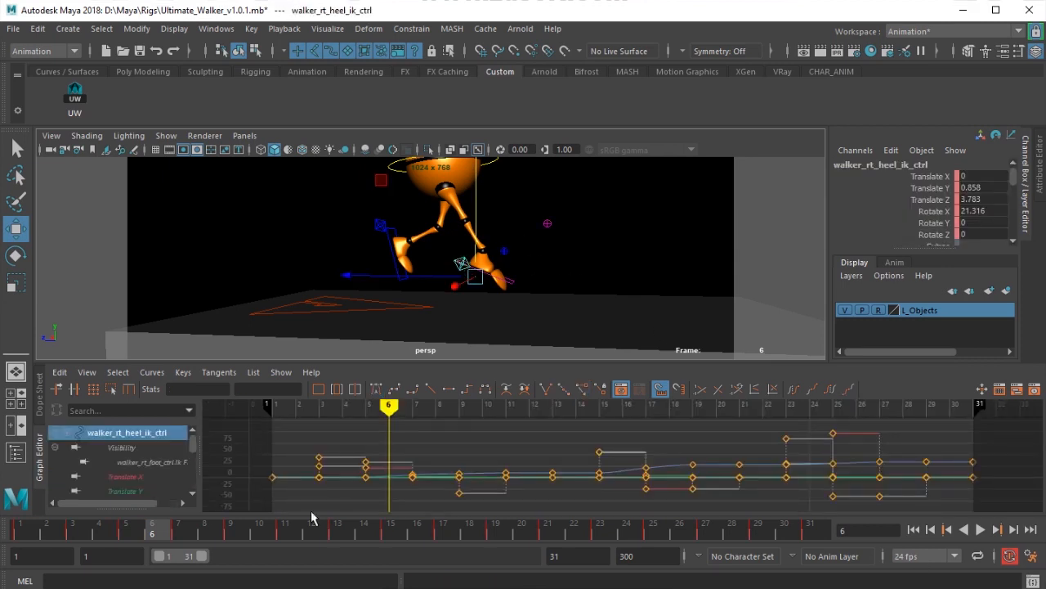
left_click(127, 491)
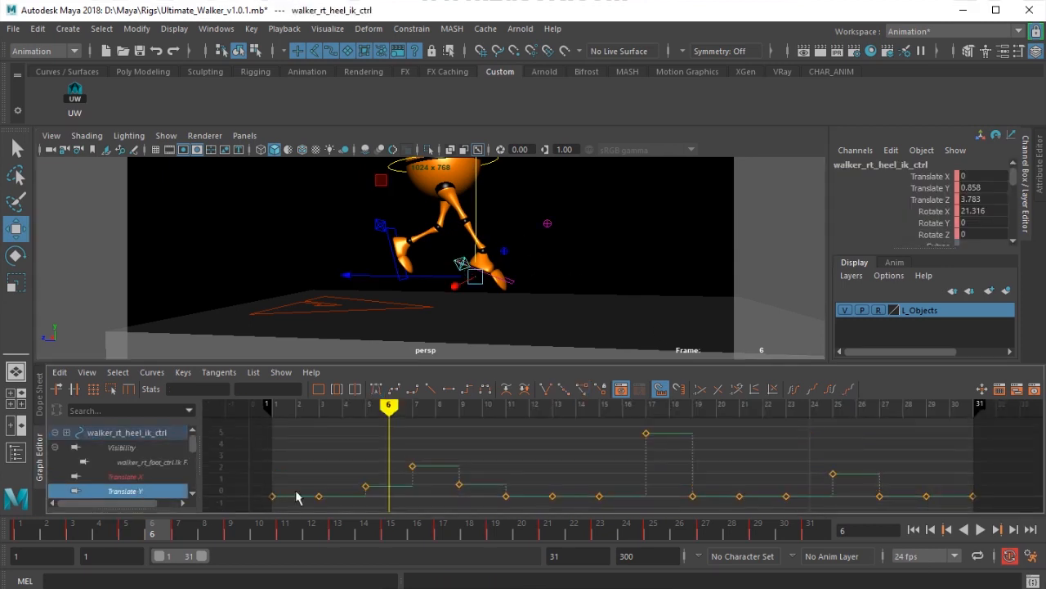
left_click(75, 92)
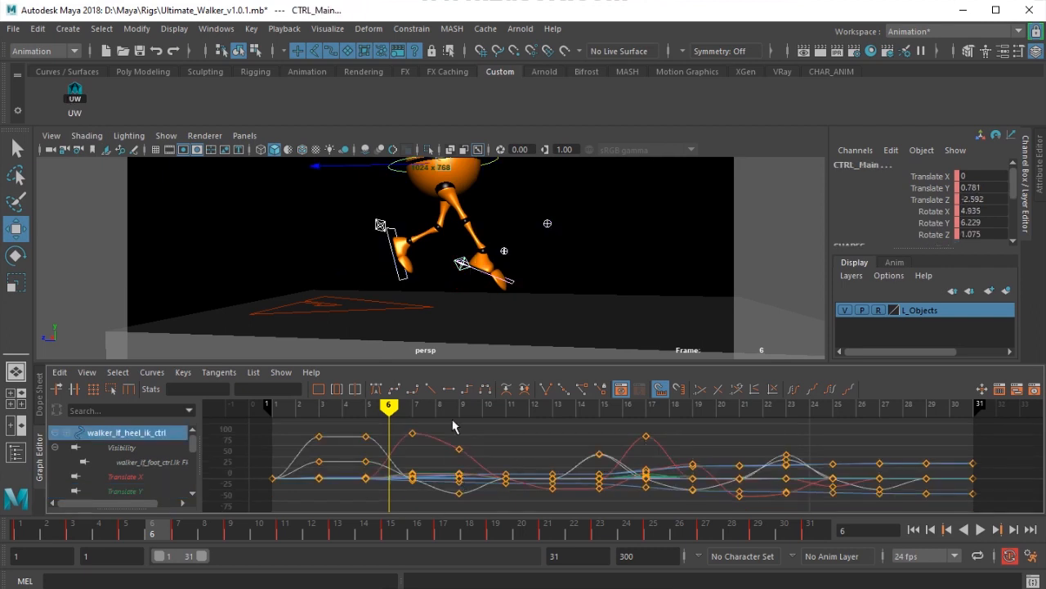
left_click(461, 274)
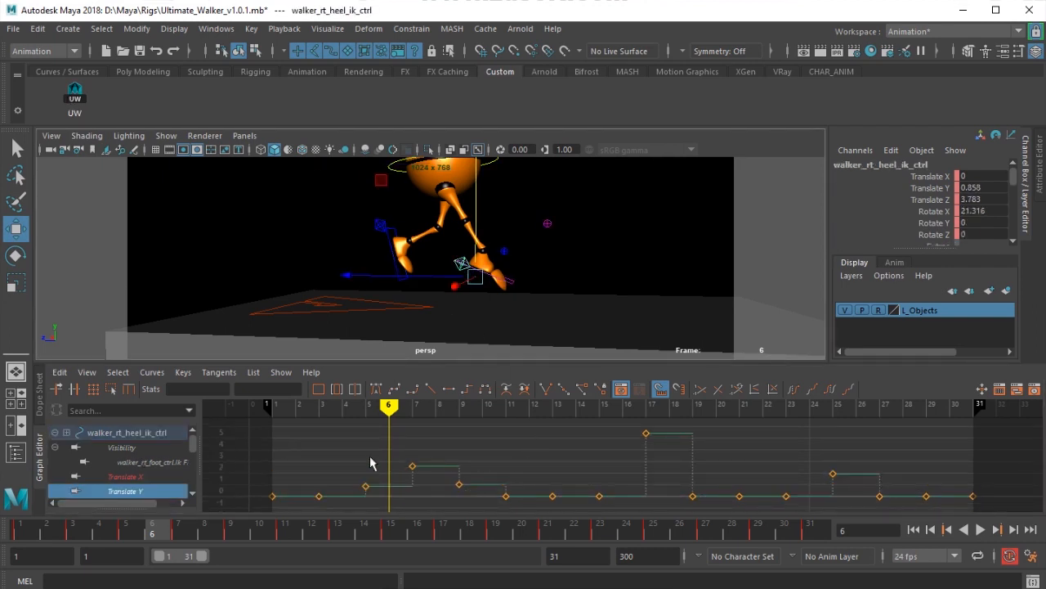
left_click(376, 388)
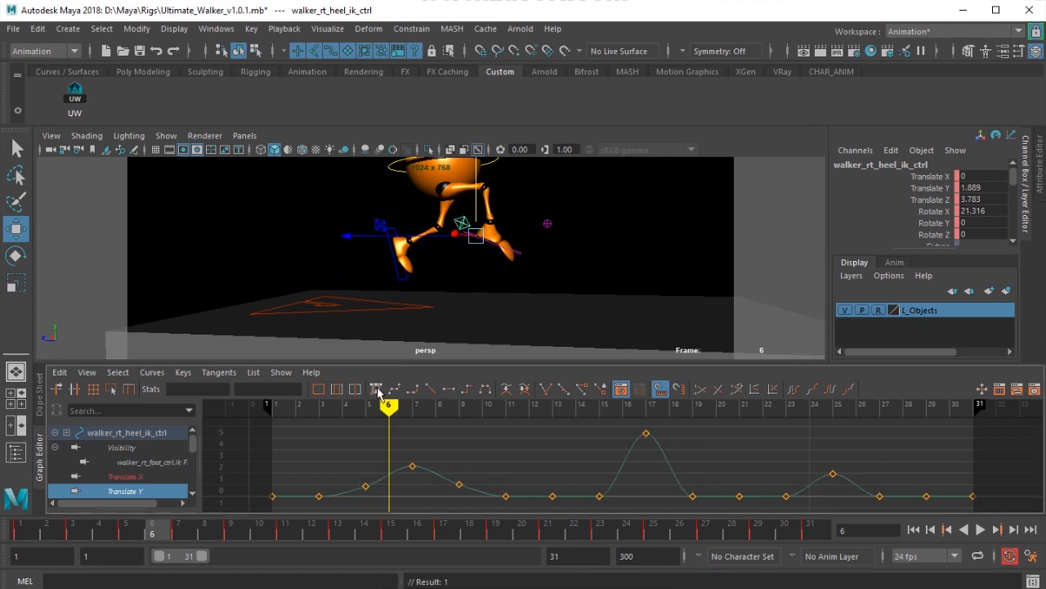
Select the left heel and both knee pole vector controls in turn to inspect their curves for stepped tangents.
left_click(374, 222)
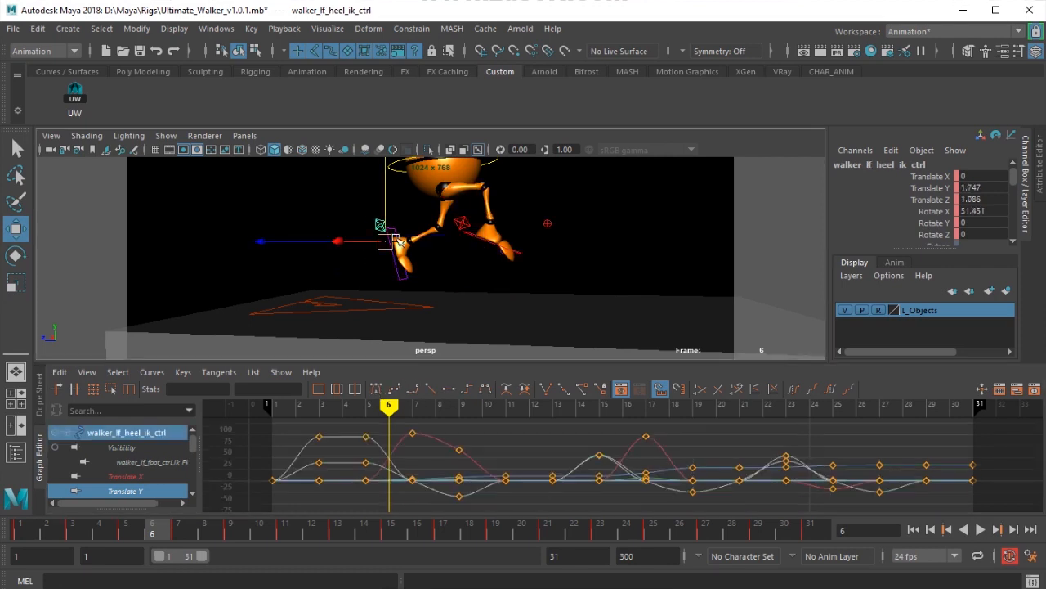
left_click(442, 263)
left_click(547, 223)
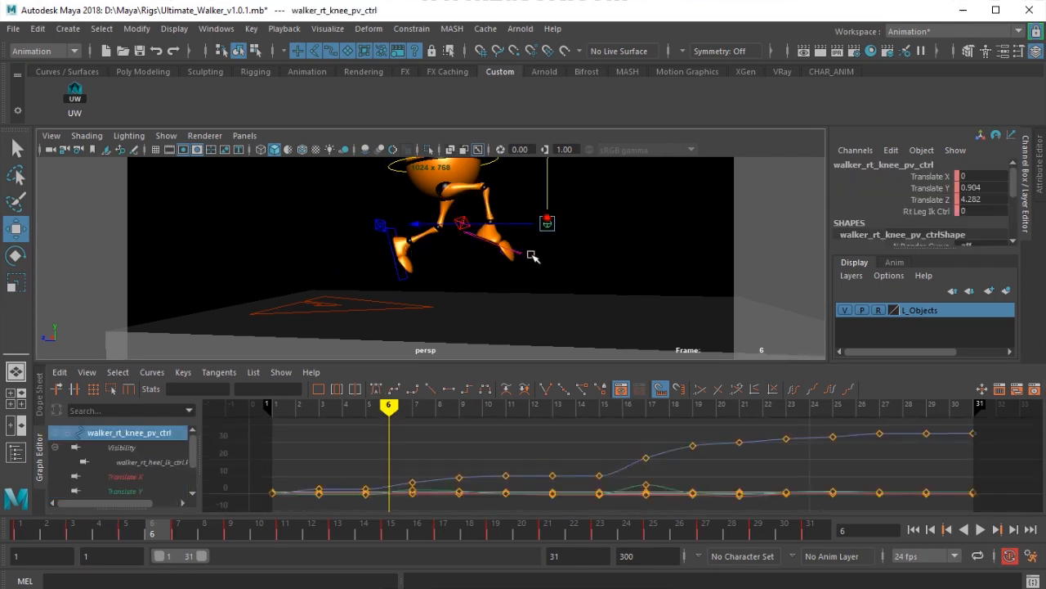
left_click(476, 253)
middle_click_drag(497, 211, 484, 255, "alt")
left_click(483, 181)
left_click(461, 211)
left_click_drag(474, 230, 483, 265, "alt")
left_click(491, 342)
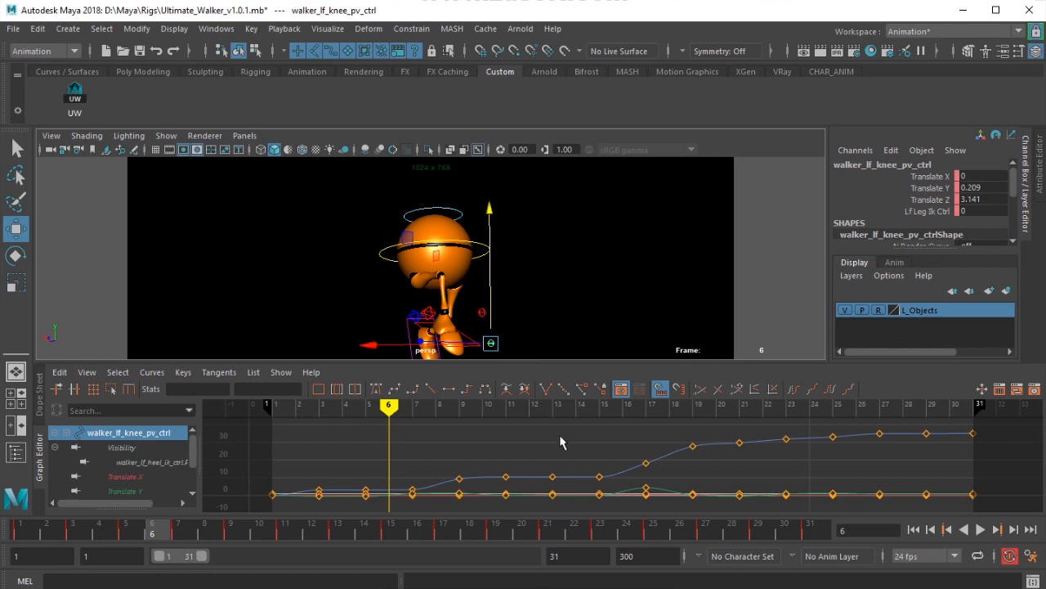
Scrub through to frame 15 in a wide side view to review the walker's move to the ledge.
left_click_drag(345, 301, 516, 309, "alt")
right_click_drag(516, 310, 397, 308, "alt")
middle_click_drag(397, 308, 401, 271, "alt")
right_click_drag(400, 271, 314, 282, "alt")
mouse_move(81, 532)
left_mouse_down()
mouse_move(23, 533)
mouse_move(231, 533)
mouse_move(275, 554)
mouse_move(387, 570)
left_mouse_up()
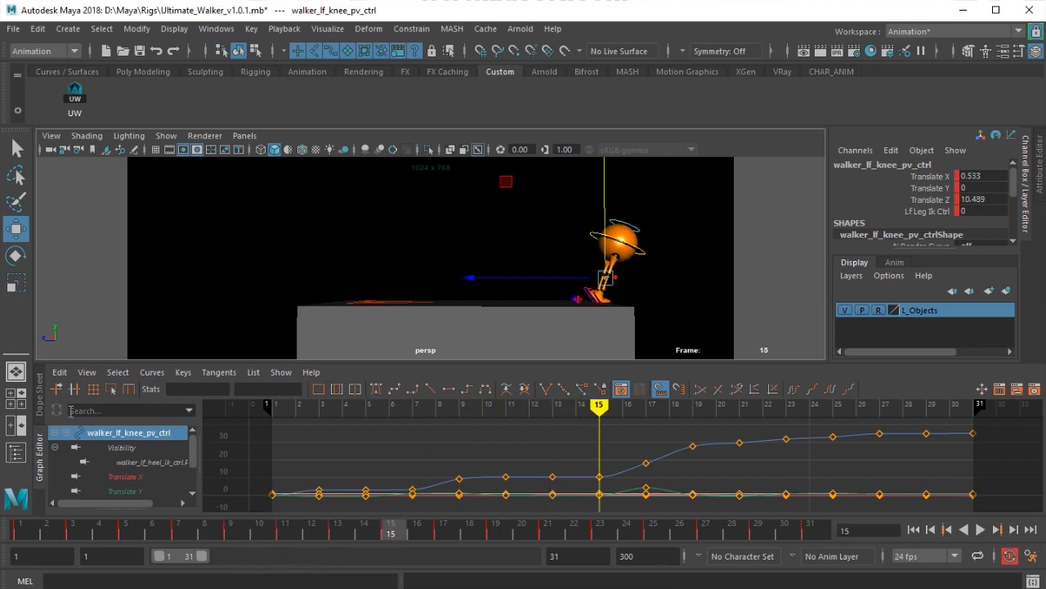
Hide the Graph Editor, look through the scene_no_shot_no camera and turn off the display of the control curves.
left_click(38, 460)
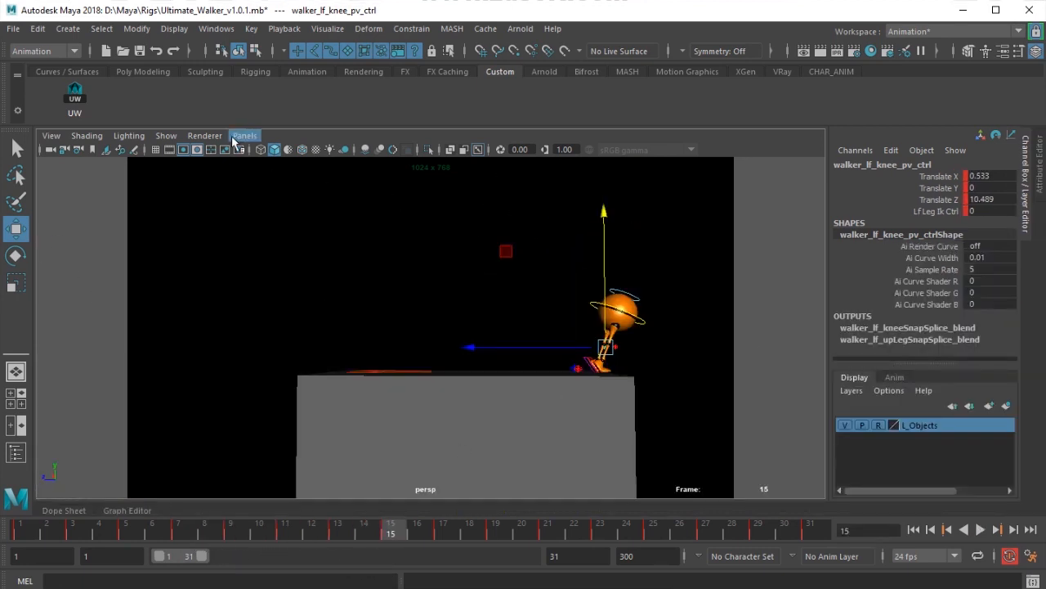
left_click(244, 135)
mouse_move(295, 150)
left_click(441, 167)
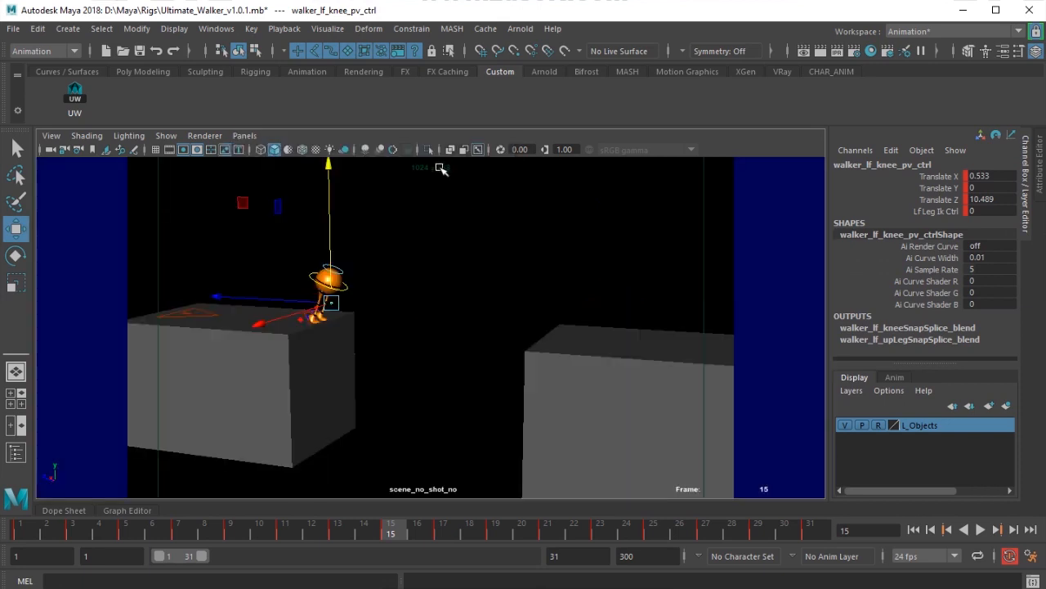
left_click(231, 246)
left_click(166, 136)
left_click(264, 56)
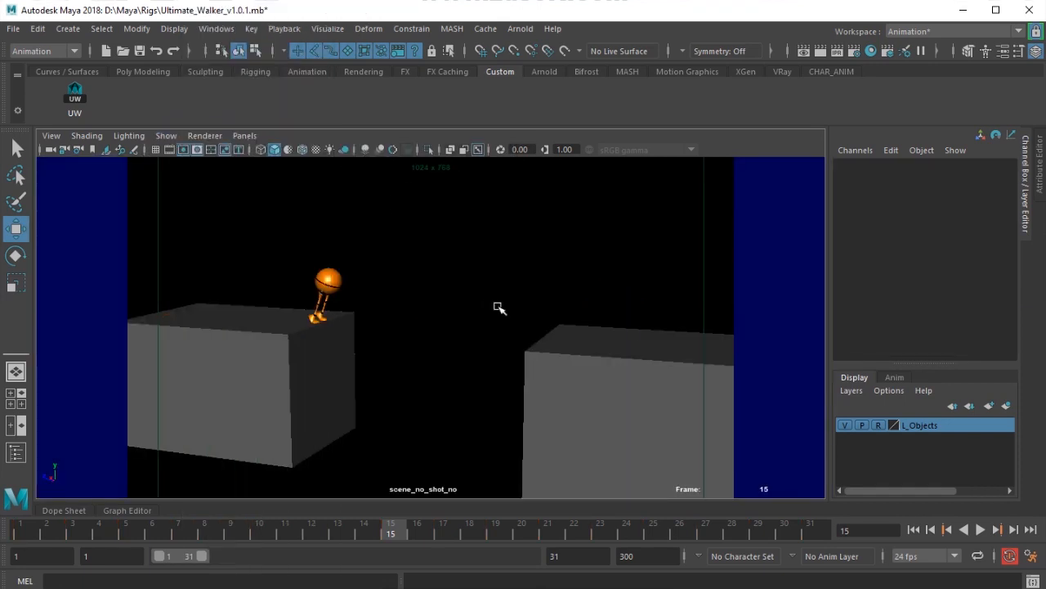
Playblast frames 1 to 31 through the shot camera, watch the playback and close the viewer.
left_click_drag(19, 530, 4, 500)
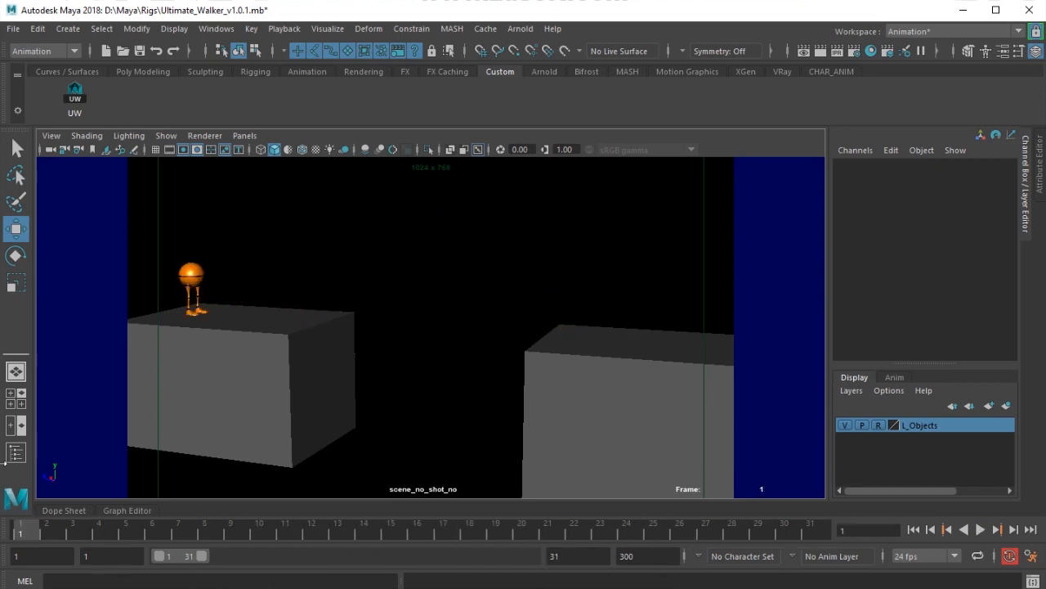
right_click(667, 531)
left_click(811, 523)
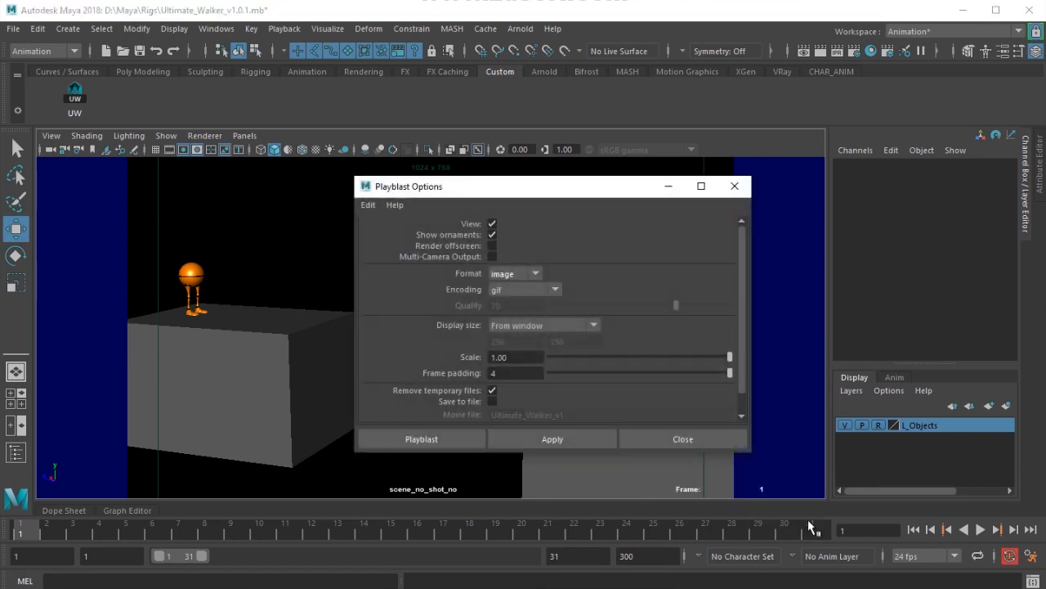
left_click(446, 440)
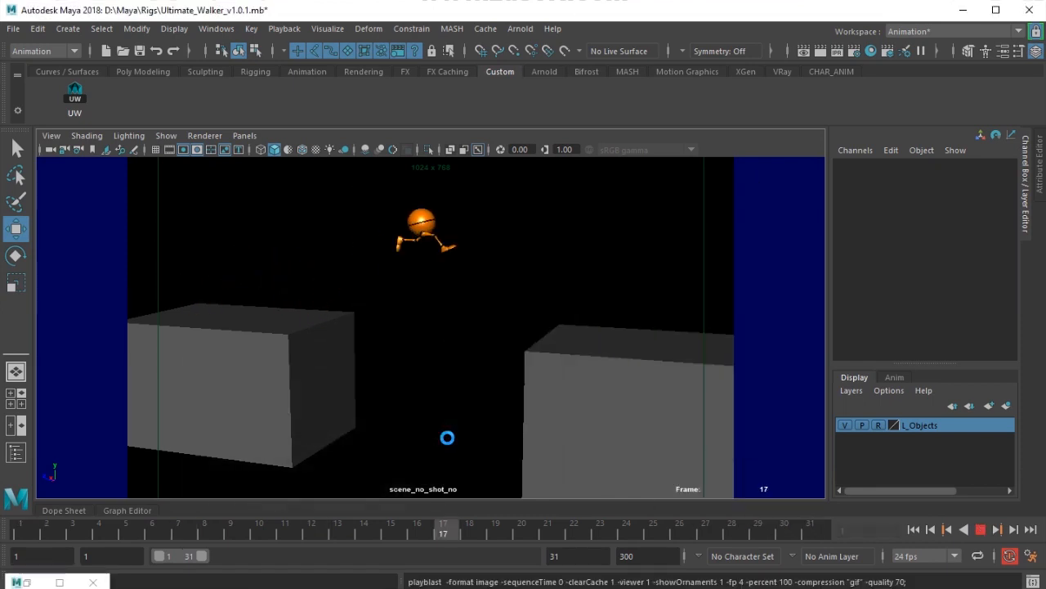
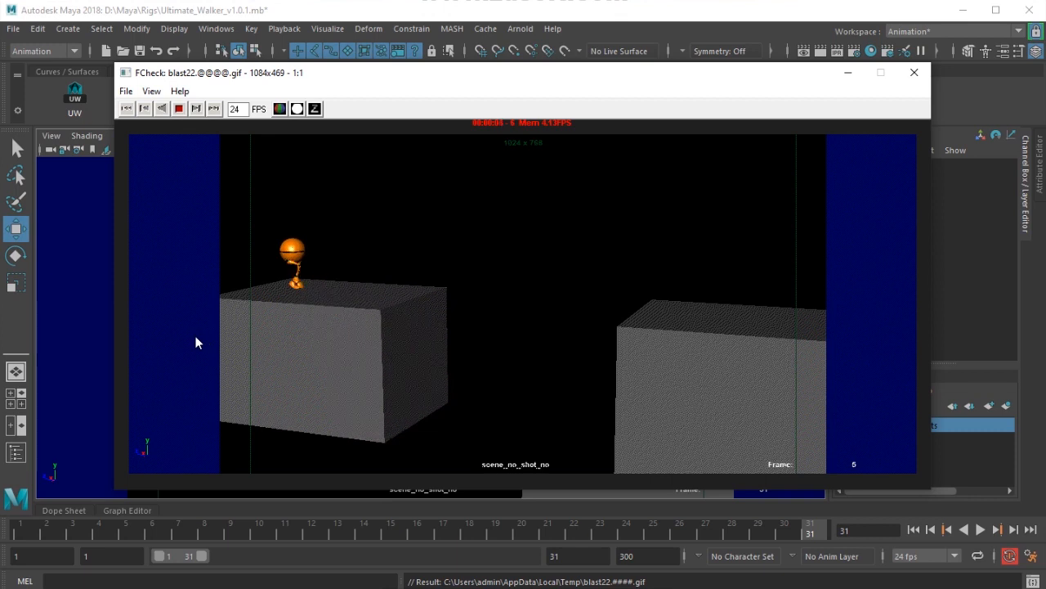
left_click(918, 73)
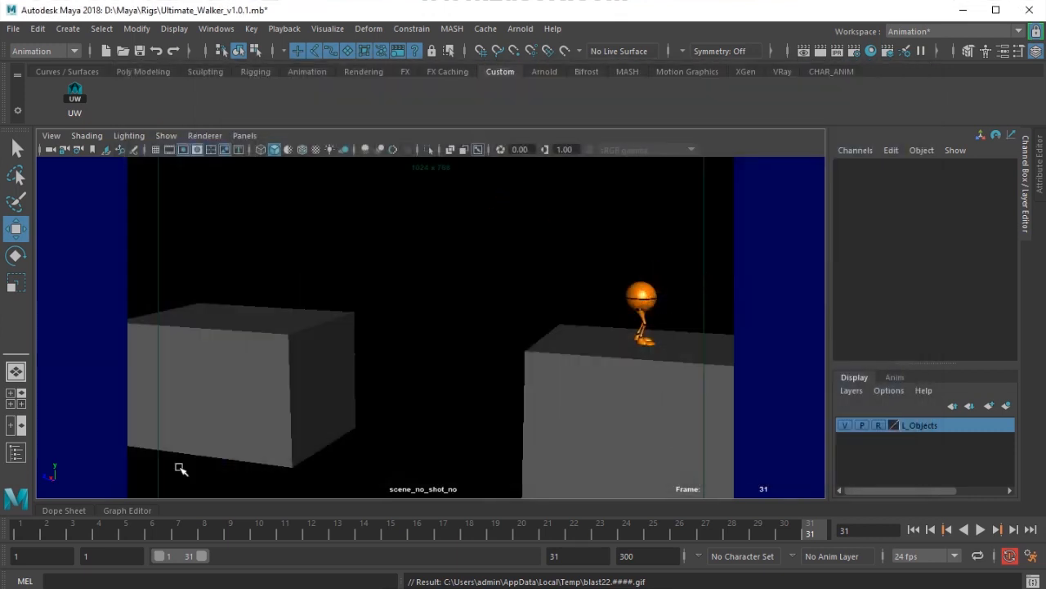
Show the control curves again and bring up the feet at frame 3 in a close perspective view.
left_click_drag(31, 530, 67, 533)
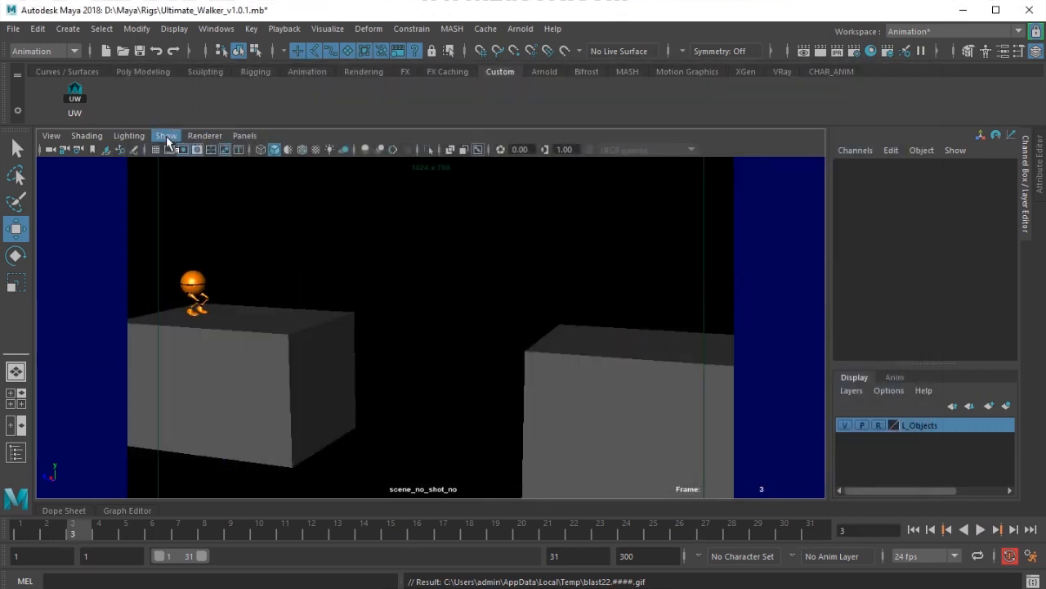
left_click(169, 136)
left_click(262, 54)
key("space")
left_click_drag(277, 296, 278, 274)
middle_click_drag(311, 303, 340, 287, "alt")
right_click_drag(339, 288, 442, 324, "alt")
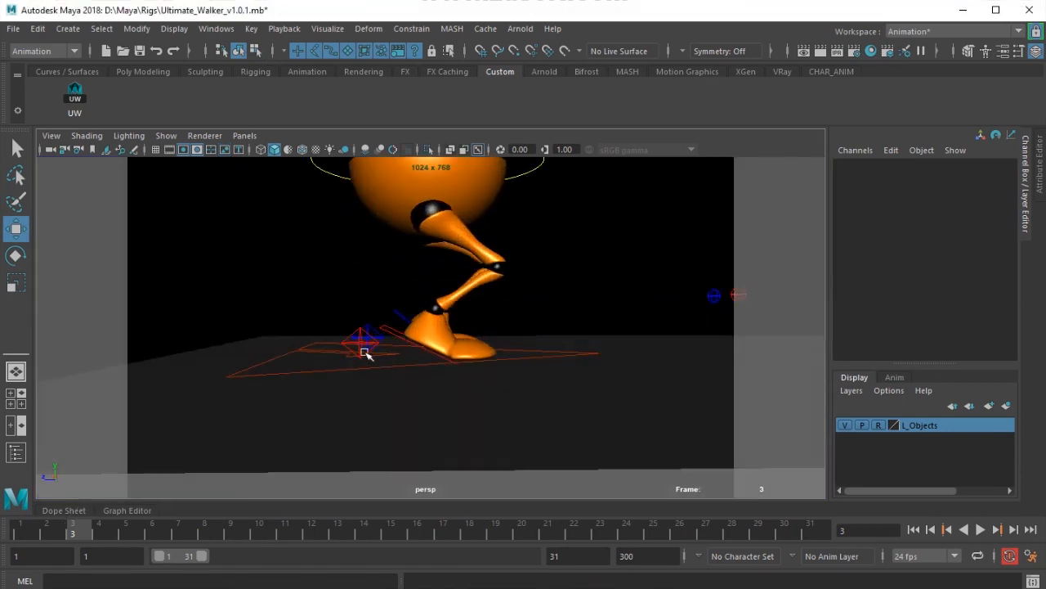
Set Foot Roll and Foot Break to 0 on both the right and left heel controls at frame 3.
left_click(367, 341)
left_click_drag(367, 341, 368, 376, "alt")
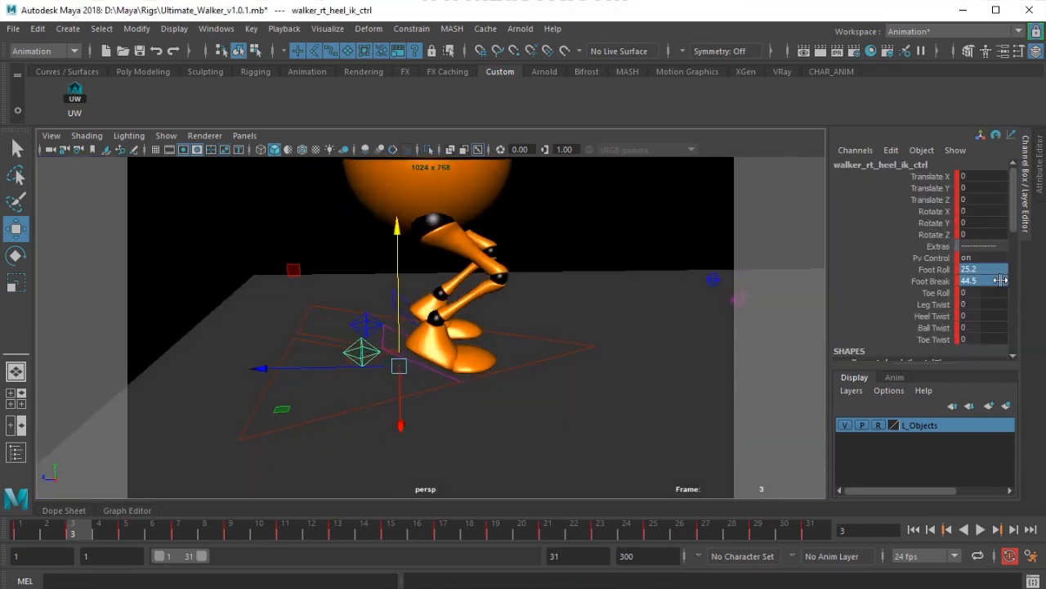
left_click(347, 300)
left_click(378, 331)
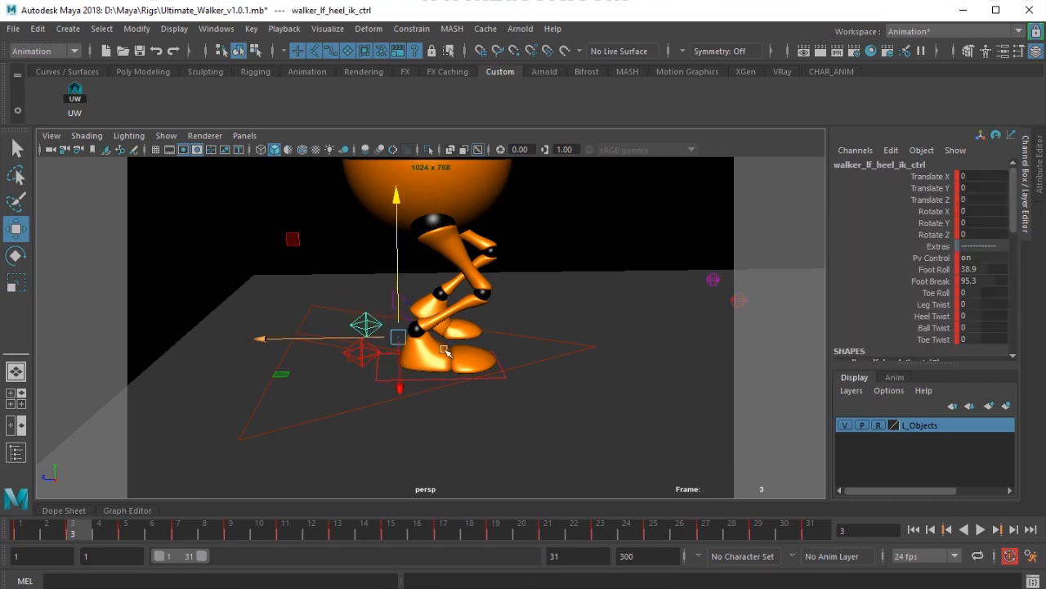
left_click_drag(981, 269, 981, 280)
type("0")
key("Return")
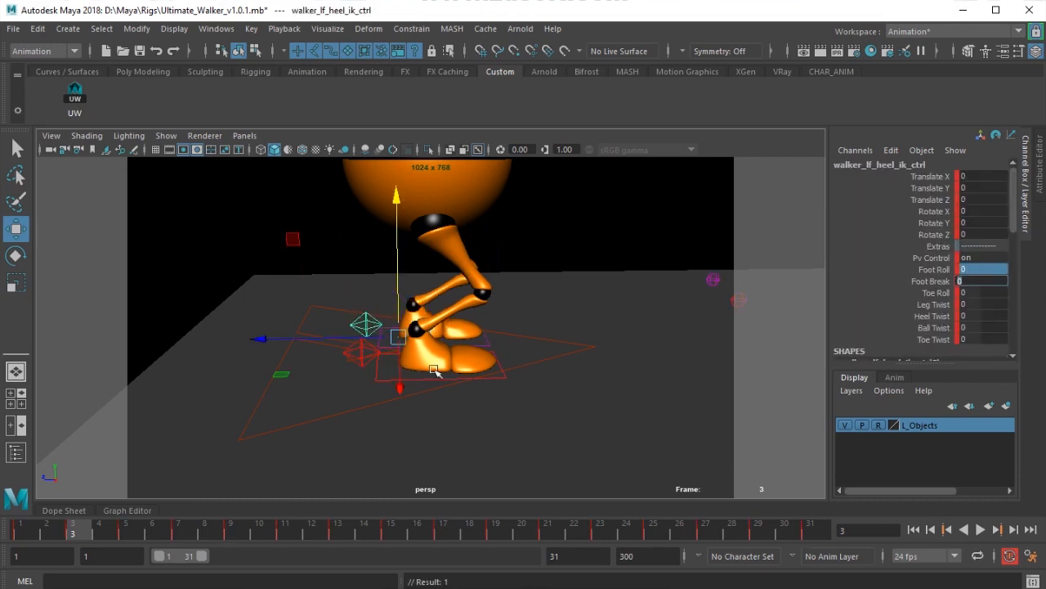
Select all walker controls and copy the frame 5 pose to a key at frame 4.
scroll(419, 372, "down", 5)
left_click_drag(419, 372, 427, 354, "alt")
scroll(427, 354, "up", 2)
left_click_drag(27, 534, 123, 545)
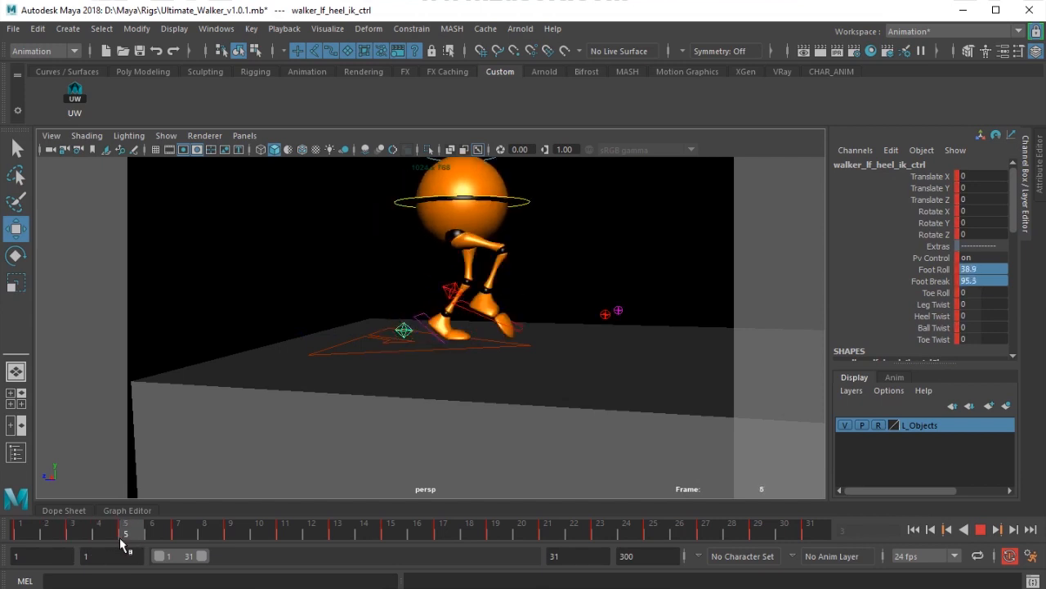
left_click(74, 93)
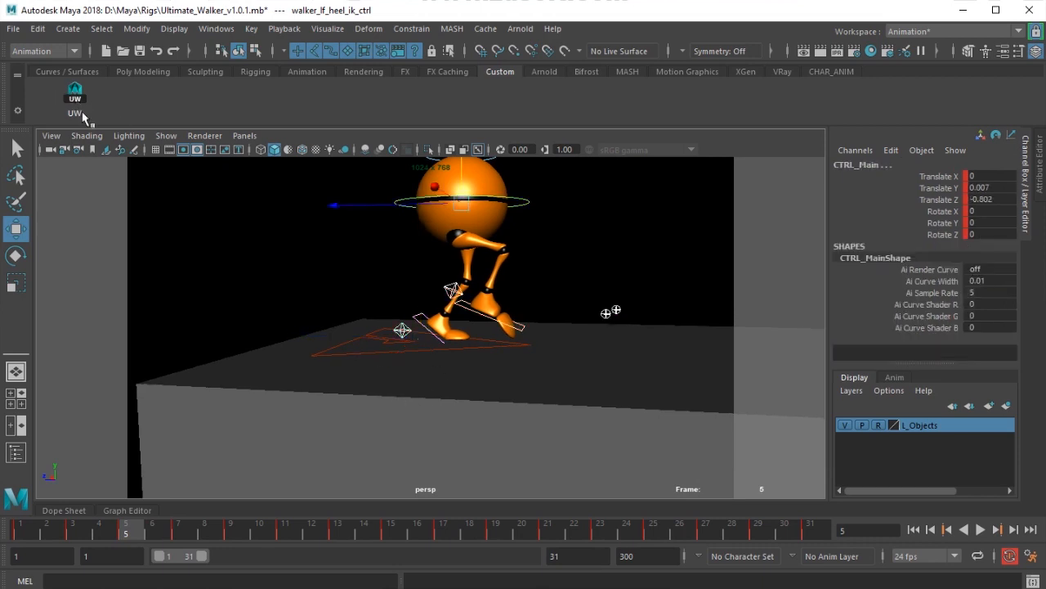
left_click(102, 539)
key("alt+v")
mouse_move(100, 536)
left_mouse_down()
mouse_move(77, 540)
mouse_move(101, 532)
mouse_move(77, 540)
mouse_move(96, 540)
left_mouse_up()
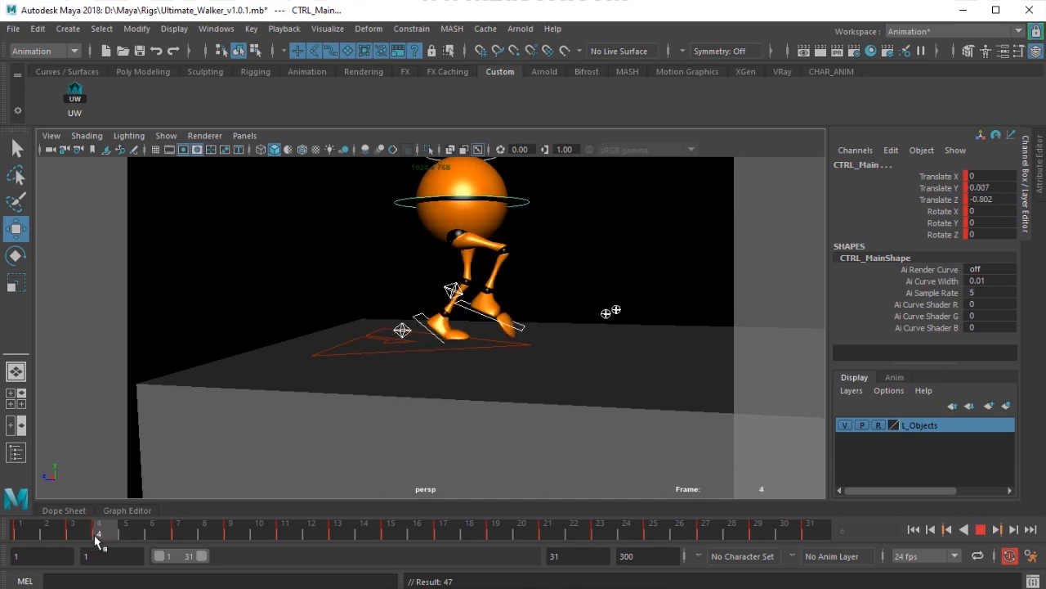
key("alt+v")
Move the CTRL_Main body control at frame 4 to Translate Y 0.053 and Translate Z -0.835.
left_click(524, 198)
left_click_drag(496, 222, 506, 225, "alt")
left_click_drag(464, 177, 462, 172)
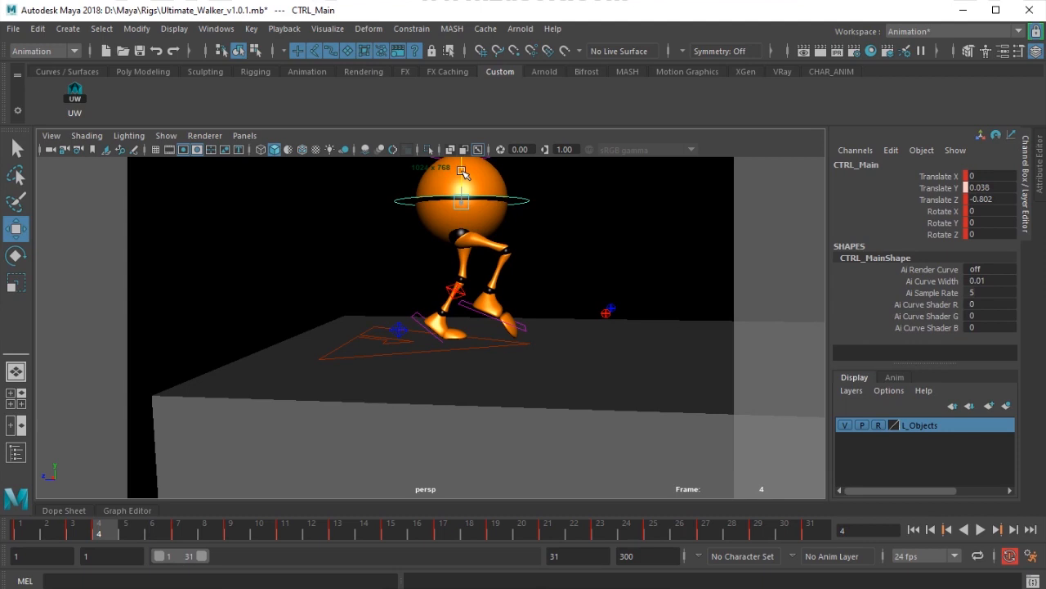
left_click_drag(371, 202, 374, 203)
left_click_drag(463, 166, 464, 162)
Scrub frames 3 to 9 in a side perspective view to examine the takeoff and the first hop.
left_click(81, 533)
left_click(98, 533)
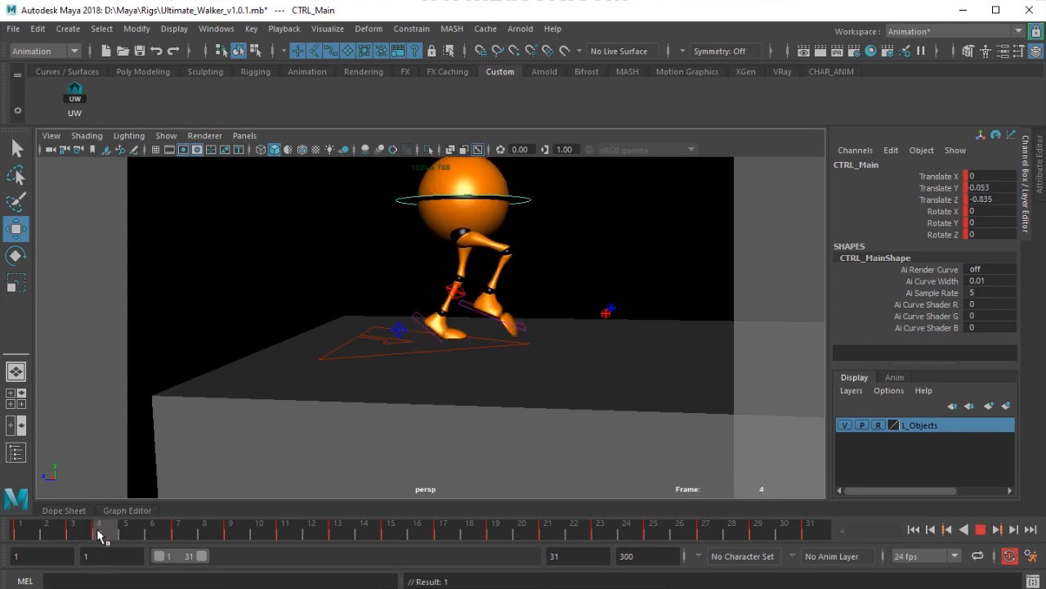
left_click(125, 534)
left_click(152, 535)
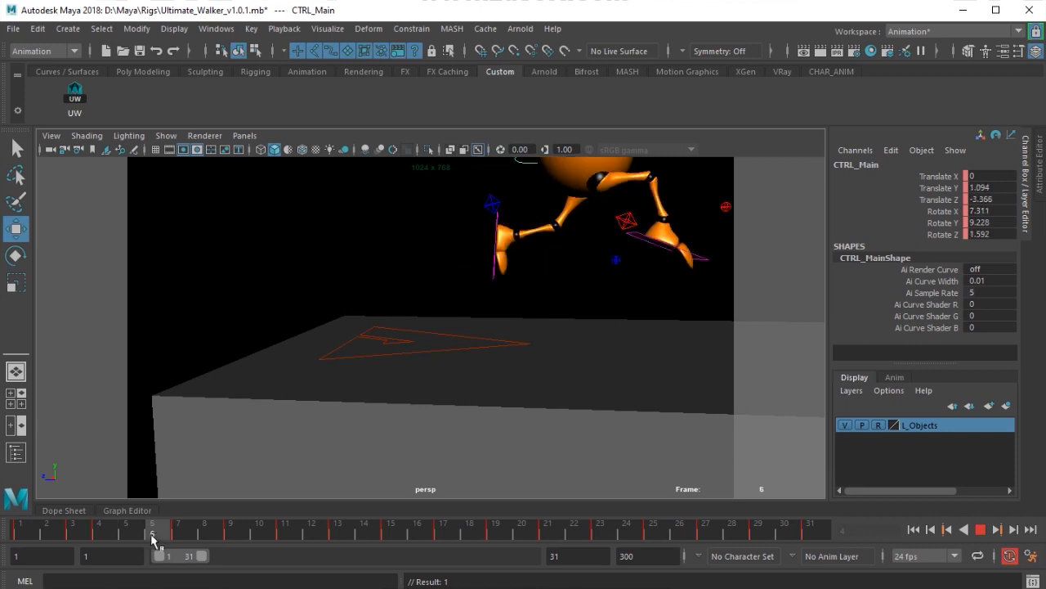
left_click_drag(158, 537, 176, 537)
right_click_drag(457, 352, 402, 374, "alt")
middle_click_drag(402, 374, 308, 448, "alt")
left_click_drag(145, 547, 231, 543)
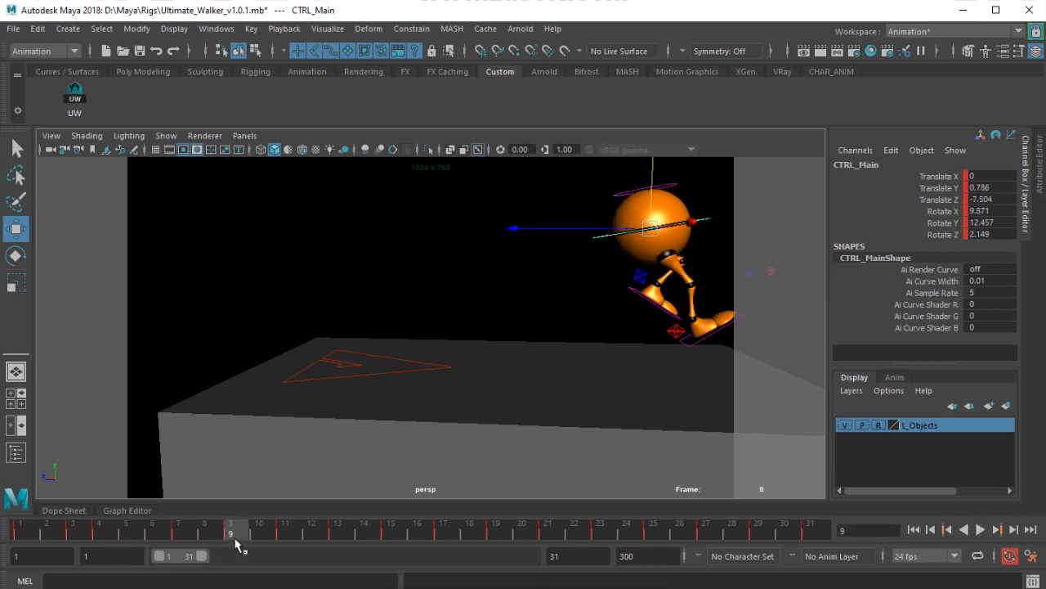
Select all walker controls and extend the playback range's end to frame 50.
left_click(76, 94)
left_click_drag(171, 240, 466, 437, "alt")
type("5")
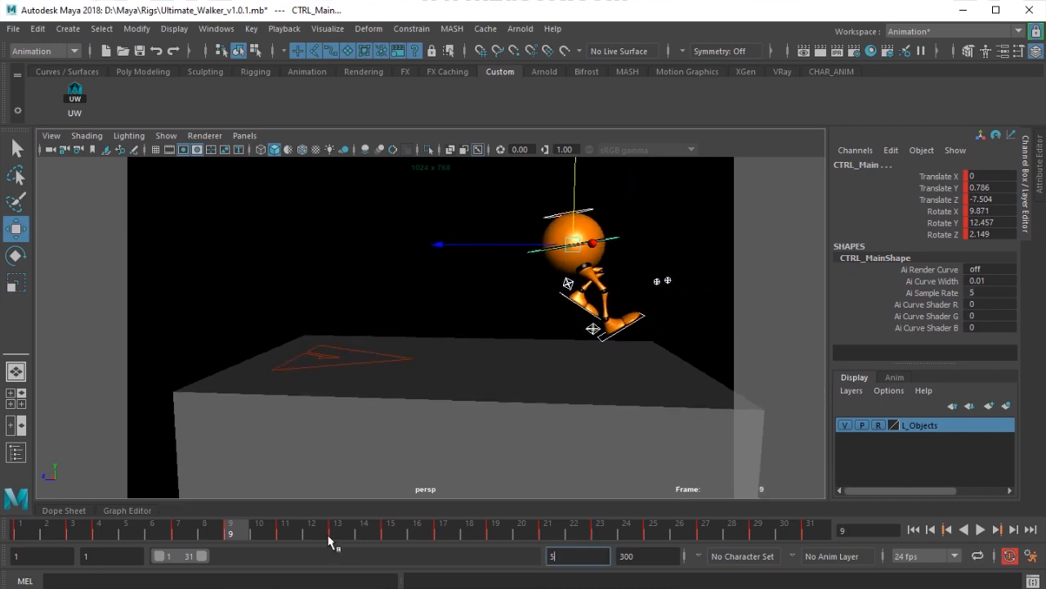
type("0")
key("Return")
Shift the walker keys from frame 9 through 31 one frame later on the timeline.
left_click_drag(158, 530, 505, 538, "shift")
left_click_drag(325, 536, 344, 536)
left_click_drag(123, 532, 199, 541)
middle_click_drag(425, 347, 294, 334, "alt")
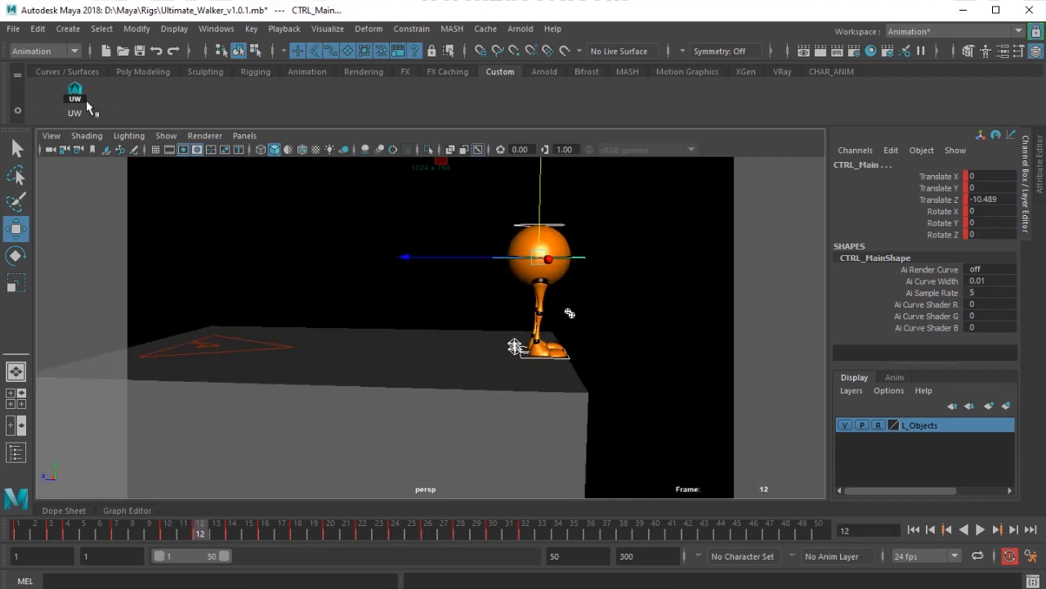
Copy the standing pose of all walker controls from frame 12 to a key at frame 13.
middle_click_drag(207, 531, 212, 534)
key("s")
left_click(202, 535)
mouse_move(198, 535)
left_mouse_down()
mouse_move(212, 540)
mouse_move(168, 534)
mouse_move(196, 546)
left_mouse_up()
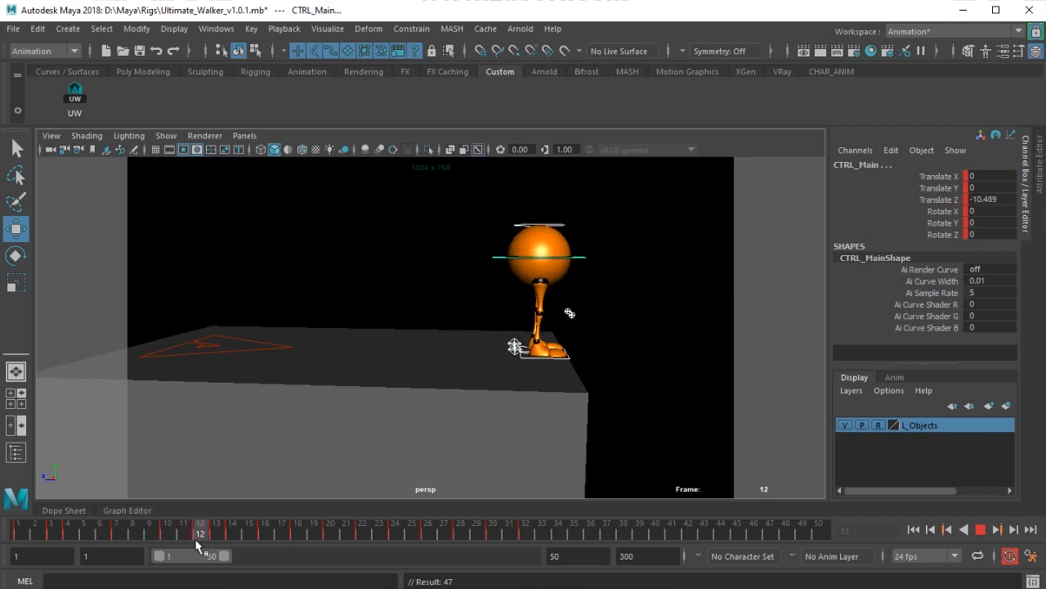
Set the right heel control's Foot Roll to -31.5 at frame 12.
right_click_drag(434, 401, 528, 371, "alt")
middle_click_drag(529, 371, 451, 360, "alt")
left_click(525, 366)
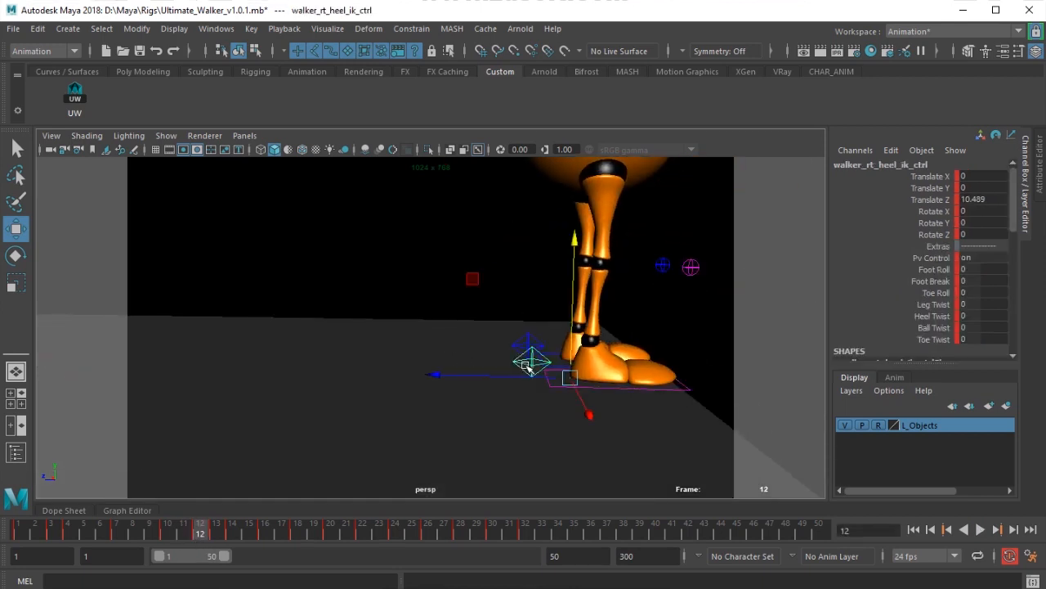
left_click(940, 270)
middle_click_drag(441, 288, 308, 286)
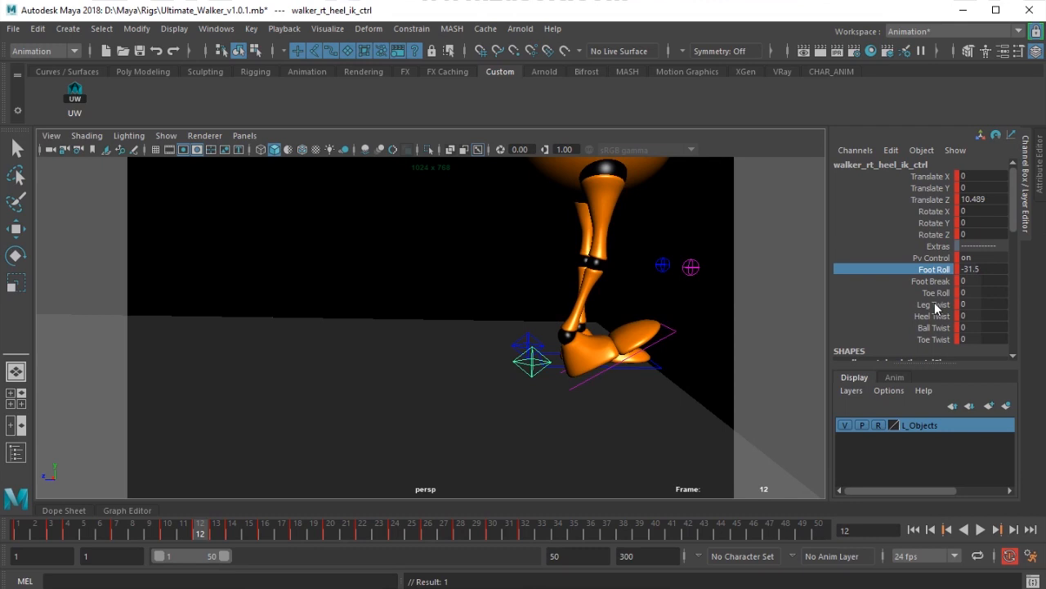
Raise the left heel control at frame 12 to Translate Y 0.875.
left_click(534, 341)
scroll(544, 344, "down", 5)
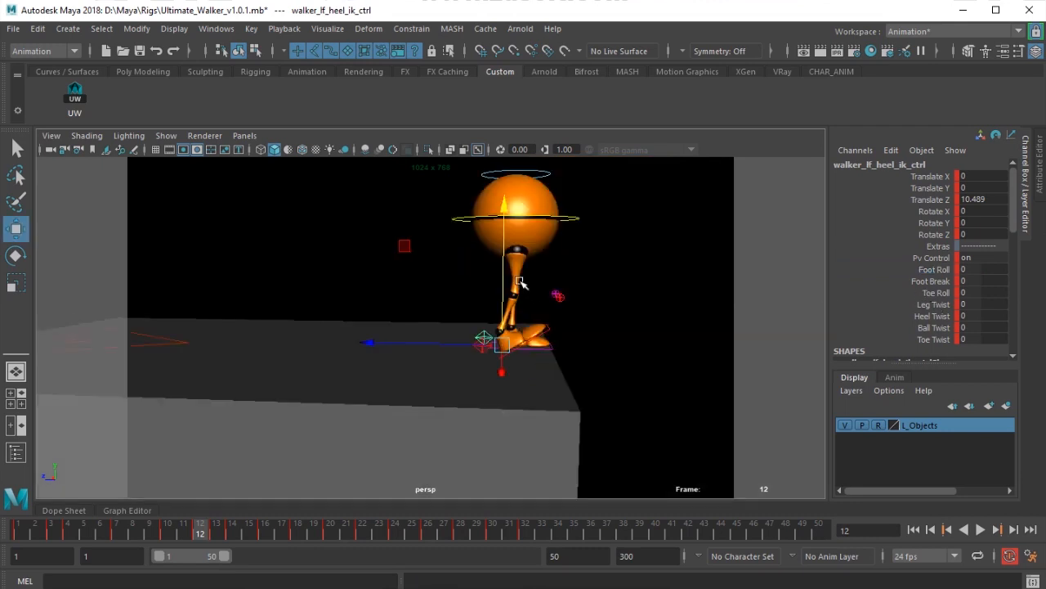
left_click_drag(498, 271, 541, 200)
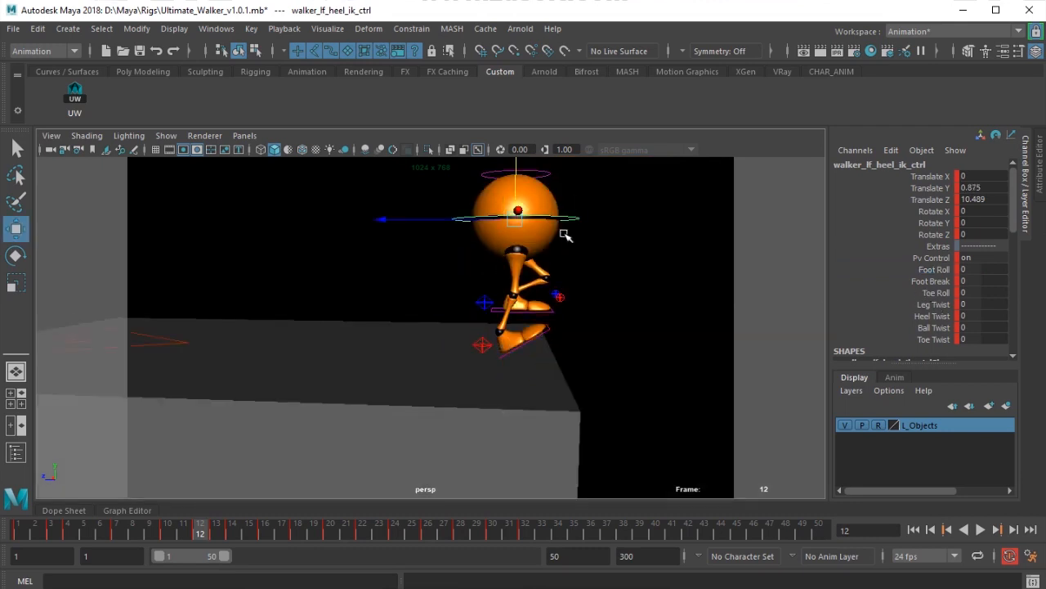
Move the CTRL_Main body control at frame 12 to Translate Y -0.245 and Translate Z -9.337.
left_click(564, 222)
left_click_drag(425, 217, 385, 224)
left_click_drag(473, 173, 475, 186)
left_click_drag(401, 230, 390, 230)
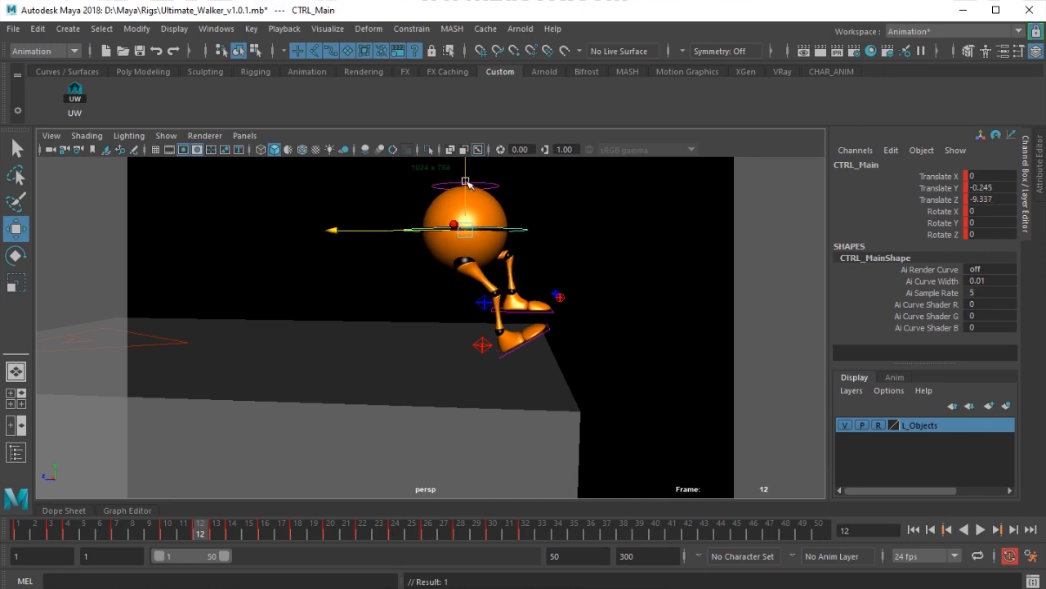
Rotate the raised left heel control at frame 12 to Rotate X -43.67.
left_click(484, 303)
key("e")
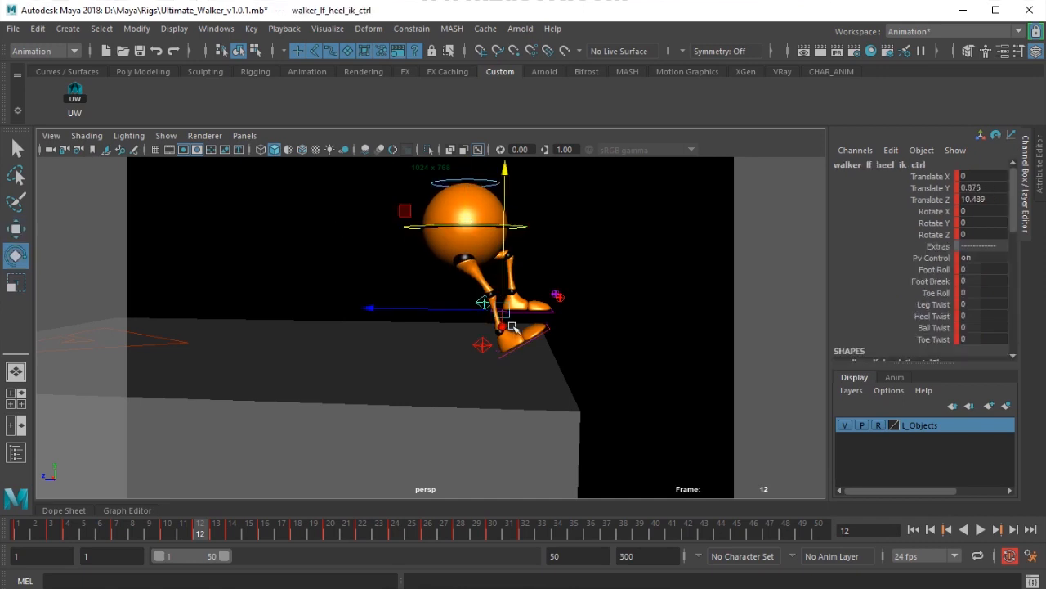
left_click_drag(600, 226, 577, 183)
key("w")
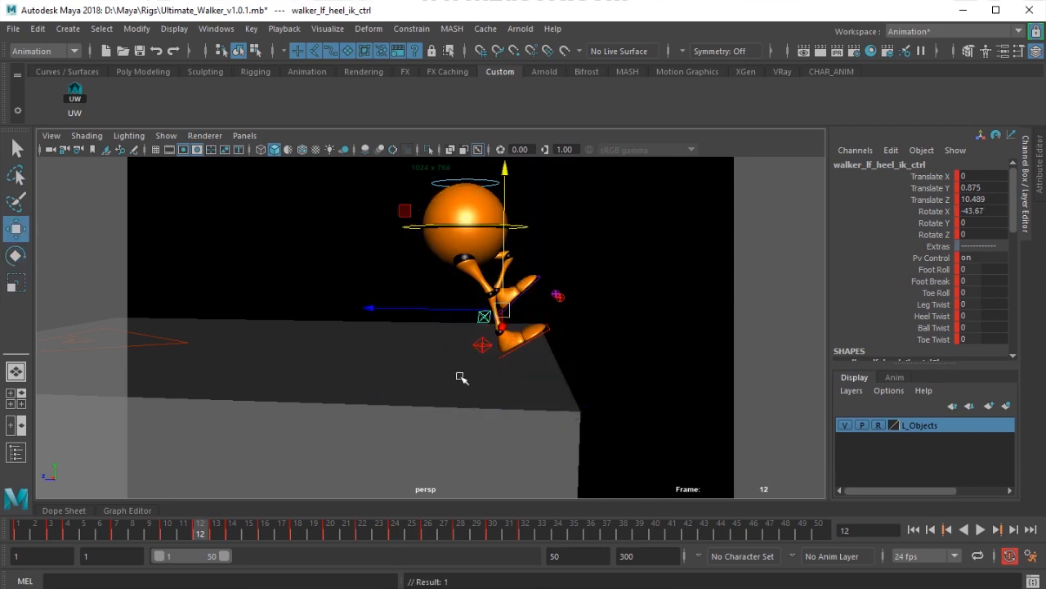
Play back the landing, and shift all walker controls' keys from frame 13 through 32 one frame later.
left_click(74, 99)
scroll(436, 376, "down", 3)
mouse_move(174, 544)
left_mouse_down()
mouse_move(149, 536)
mouse_move(192, 538)
left_mouse_up()
key("alt+v")
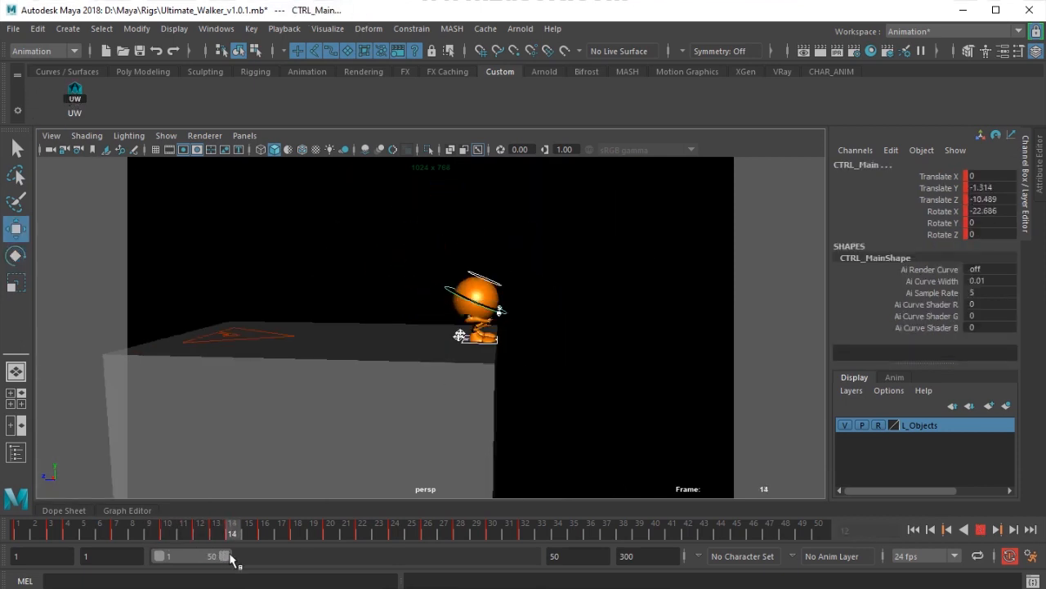
key("alt+v")
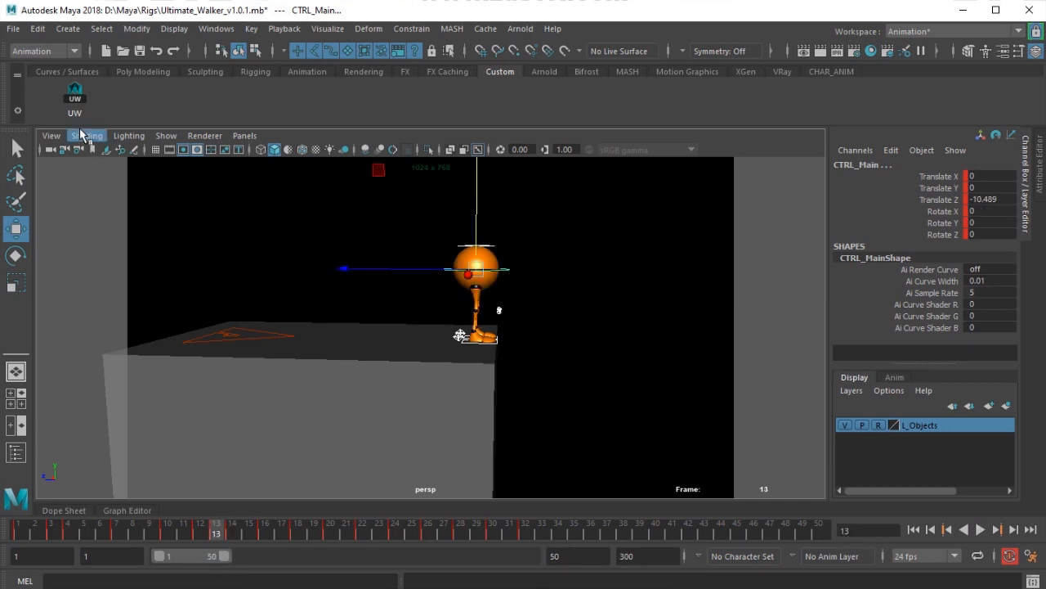
left_click_drag(230, 536, 514, 557, "shift")
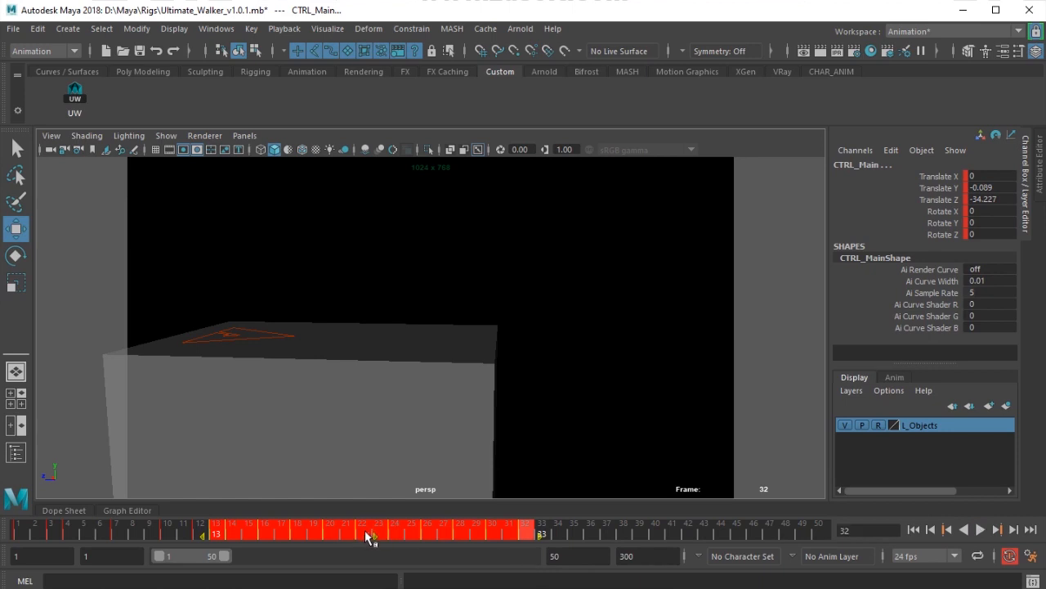
left_click_drag(363, 535, 386, 536)
left_click(562, 536)
Shift the walker keys from frame 15 through 33 one frame later.
left_click_drag(248, 536, 542, 537)
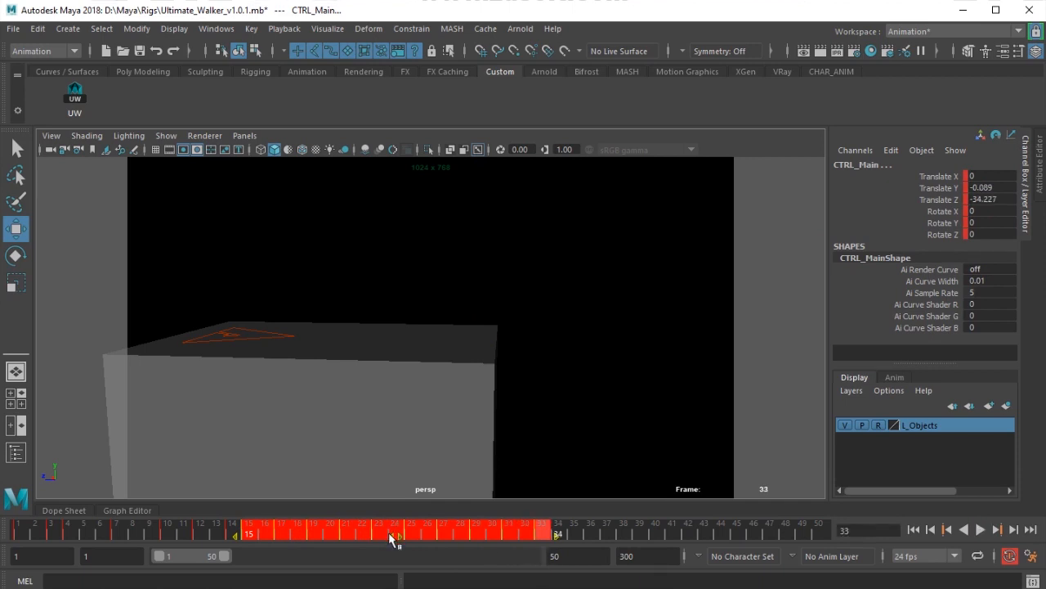
left_click_drag(390, 534, 409, 539)
left_click(593, 532)
Slide the walker keys from frame 18 through 34 one frame earlier.
left_click(264, 533)
left_click_drag(264, 533, 550, 534)
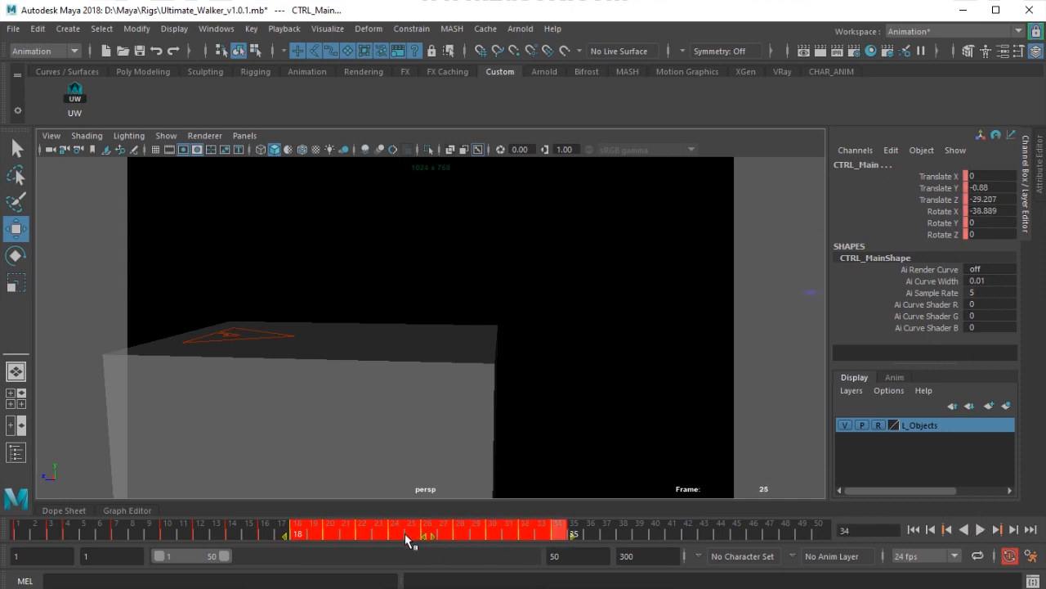
left_click_drag(407, 533, 398, 535)
left_click(615, 537)
Shift the walker keys from frame 19 through 33 two frames later to lengthen the takeoff of the big jump.
left_click_drag(280, 533, 316, 538)
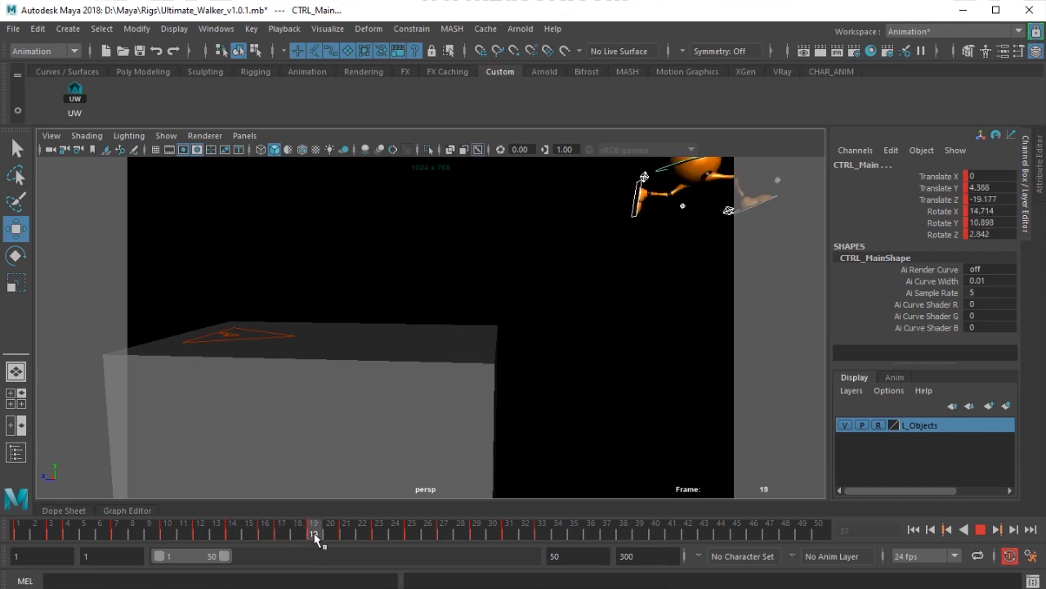
scroll(411, 366, "down", 3)
middle_click_drag(412, 365, 275, 375, "alt")
left_click_drag(306, 533, 540, 554, "shift")
left_click_drag(430, 535, 461, 537)
left_click(639, 531)
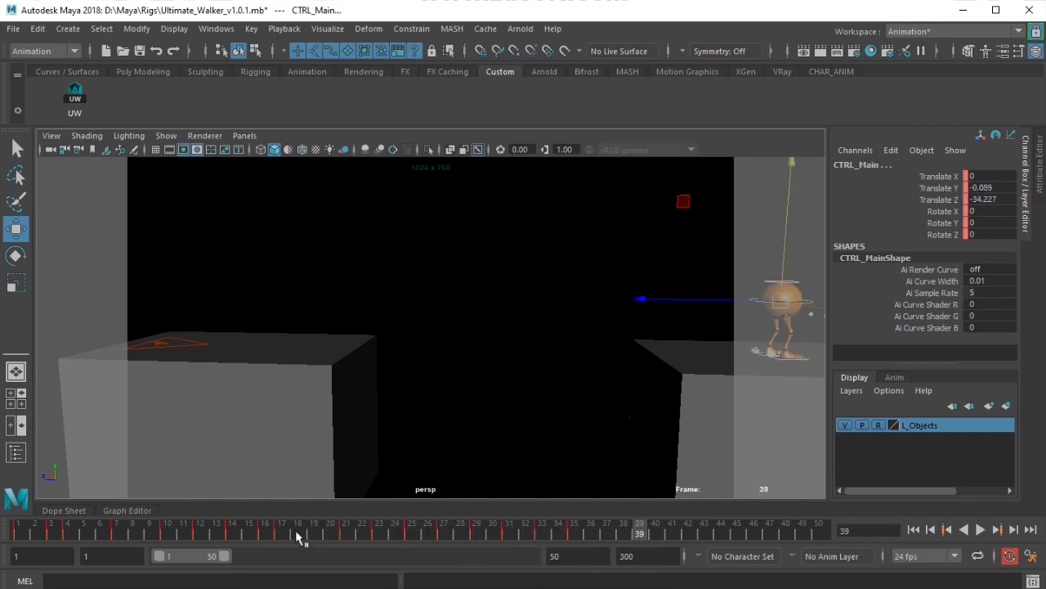
Compare the in-between pose at frame 19 with the split-leg pose at frame 21, checking the left heel control.
left_click(311, 532)
scroll(422, 368, "up", 3)
scroll(414, 401, "up", 1)
middle_click_drag(414, 414, 433, 417, "alt")
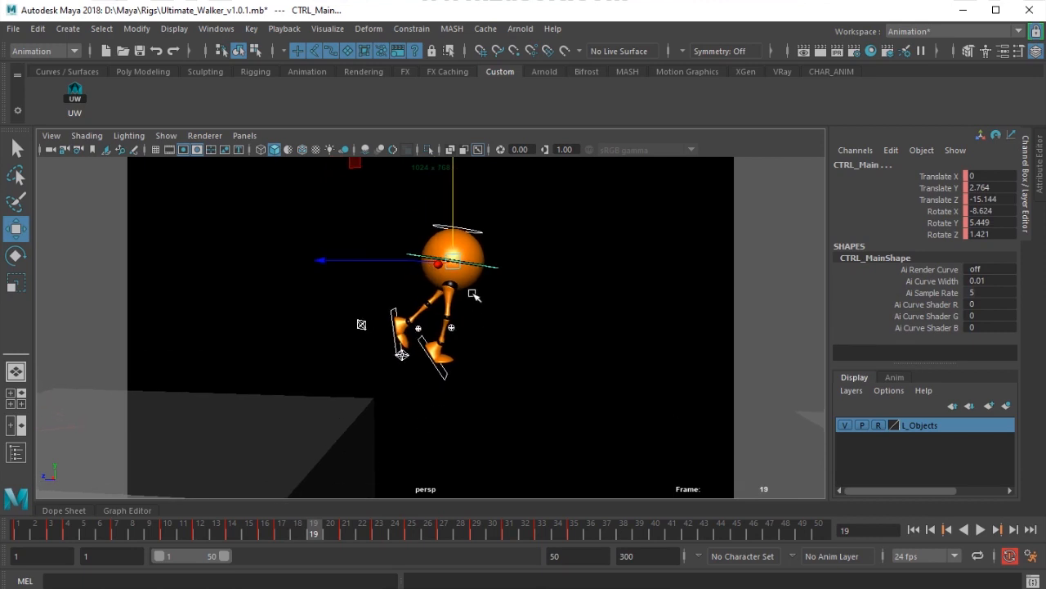
mouse_move(304, 533)
left_mouse_down()
mouse_move(285, 535)
mouse_move(320, 534)
mouse_move(278, 538)
mouse_move(319, 534)
left_mouse_up()
scroll(339, 303, "up", 2)
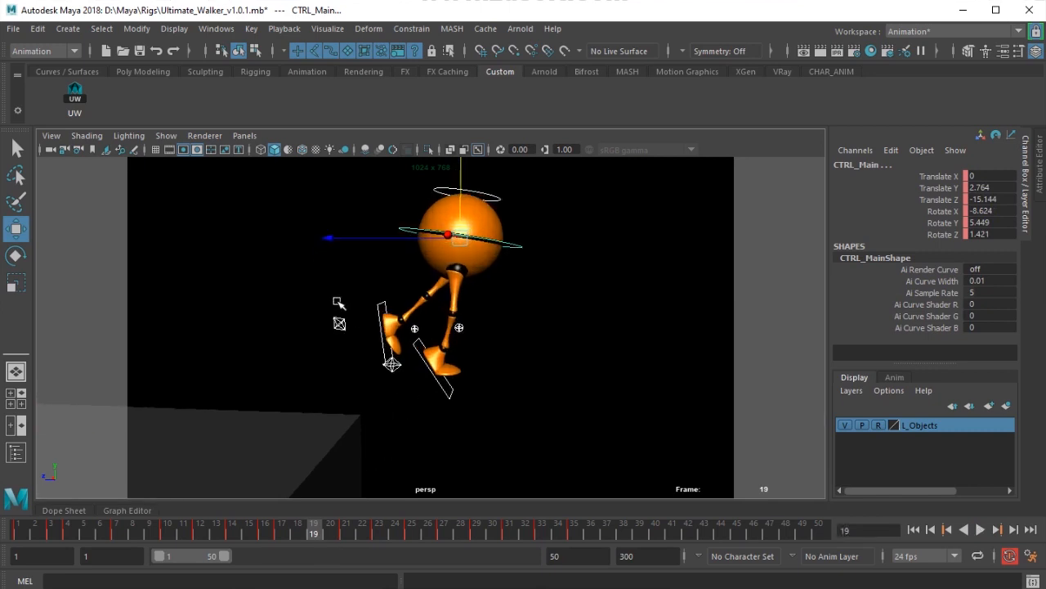
left_click(339, 323)
left_click_drag(340, 322, 352, 336, "alt")
scroll(349, 377, "down", 2)
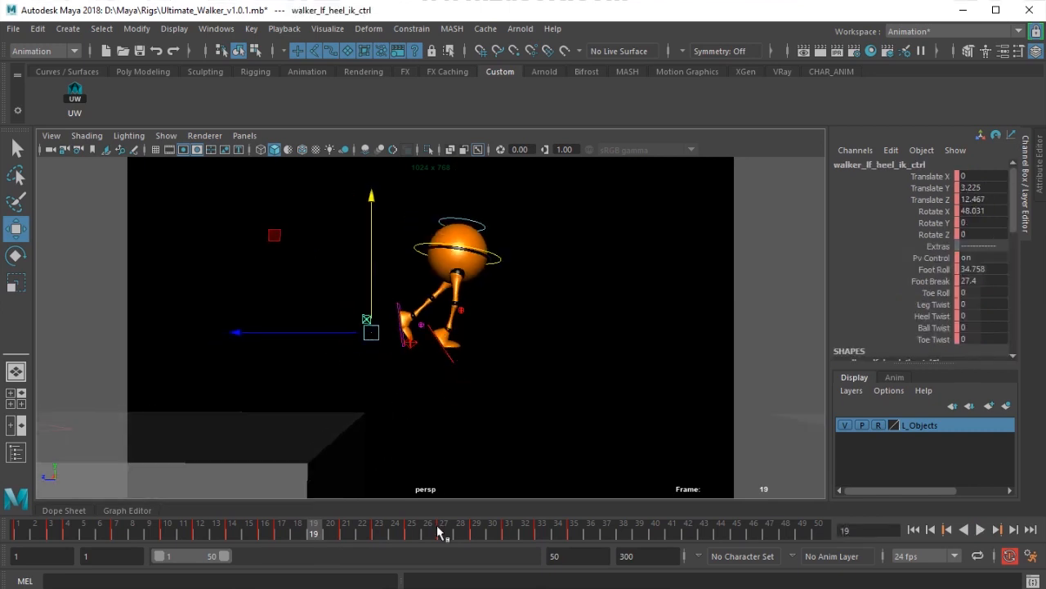
left_click_drag(351, 534, 349, 533)
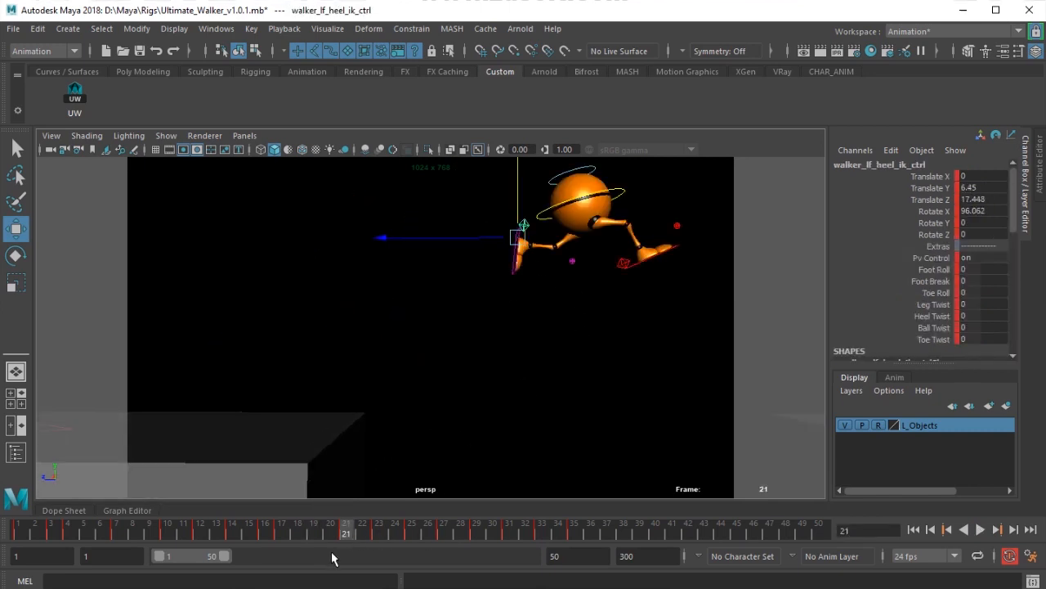
At frame 19, reposition the heel and knee controls to tuck the legs, placing the right knee at Translate Y 3.255 and Translate Z 16.644.
left_click(311, 537)
scroll(385, 333, "up", 1)
left_click_drag(362, 338, 463, 332)
left_click(399, 324)
left_click_drag(546, 278, 474, 328)
left_click(404, 324)
left_click(410, 348)
left_click(473, 311)
left_click_drag(376, 212, 465, 199)
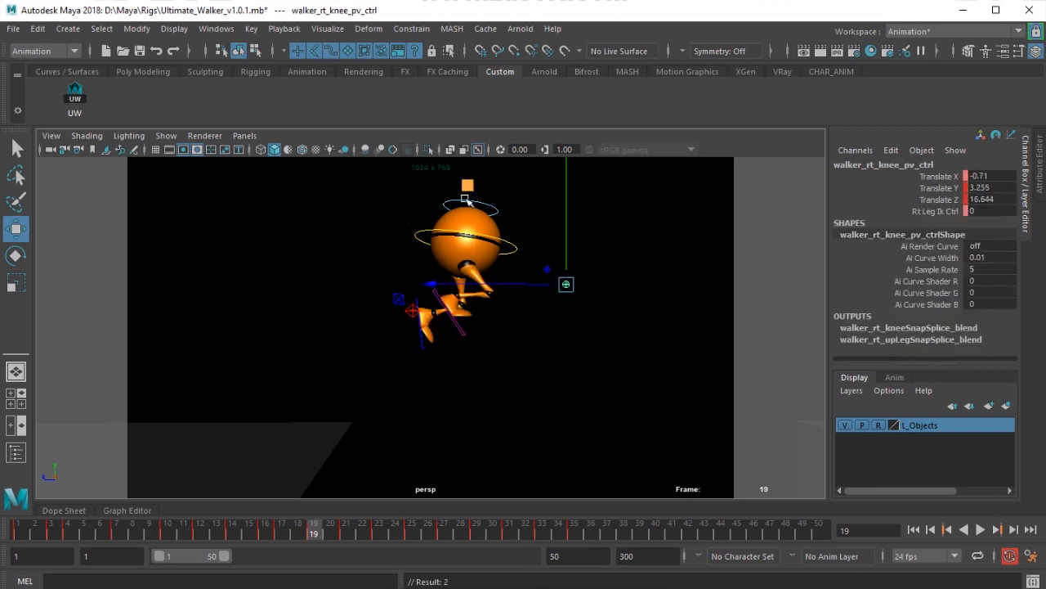
Set Foot Roll and Foot Break to 0 on both the left and right heel controls at frame 19.
left_click(395, 296)
left_click(528, 409)
left_click(398, 296)
left_click_drag(986, 269, 988, 280)
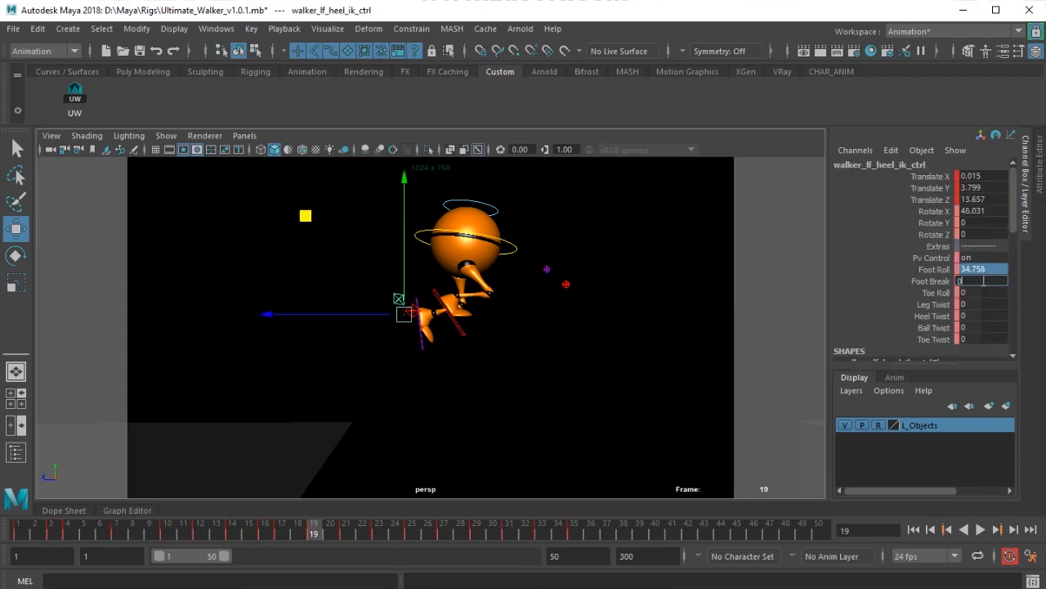
key("Return")
left_click(498, 385)
left_click(413, 308)
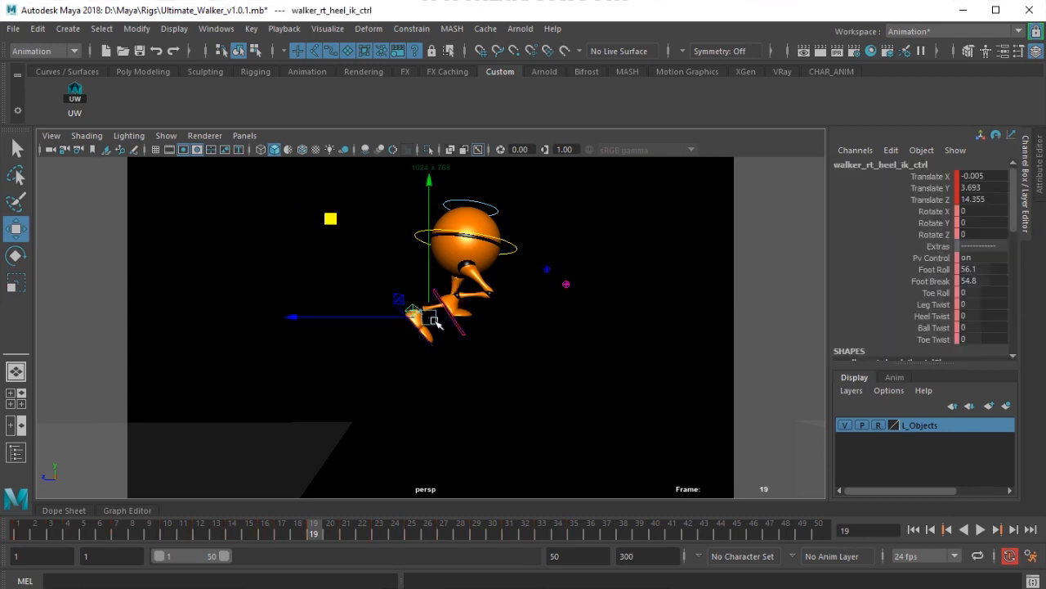
left_click_drag(972, 269, 977, 279)
key("Return")
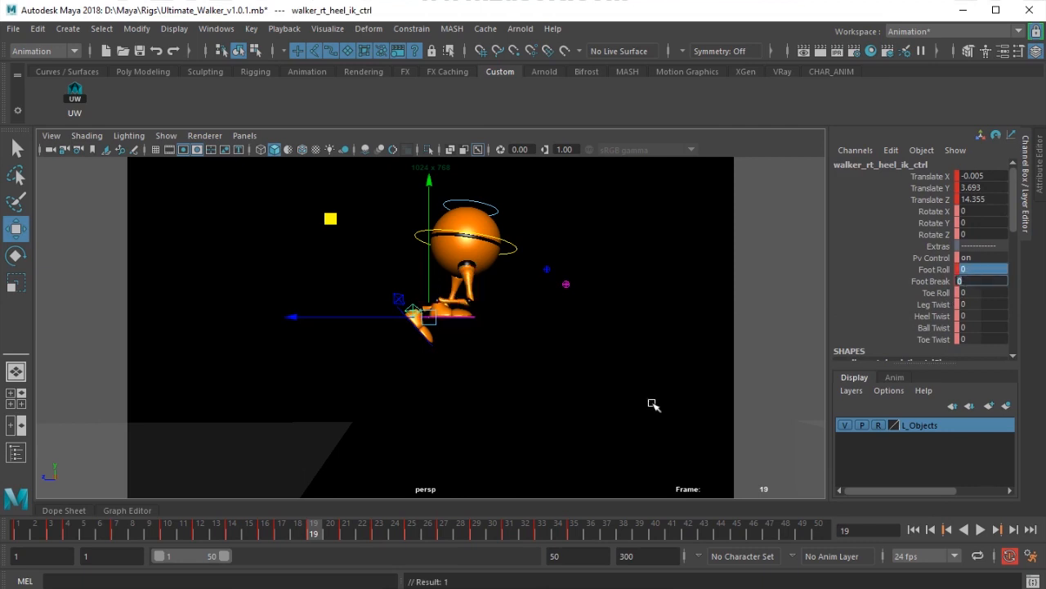
Move the right heel control at frame 19 to Translate Y 3.791 and Z 14.493, and rotate it to Rotate X 63.747.
left_click_drag(435, 322, 440, 319)
key("e")
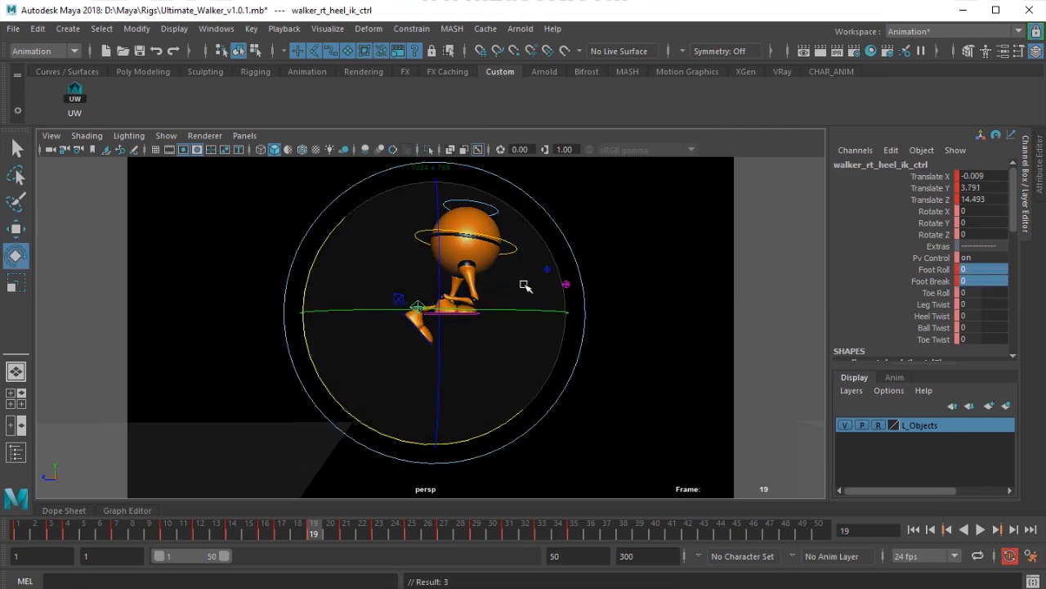
left_click_drag(333, 236, 452, 147)
key("w")
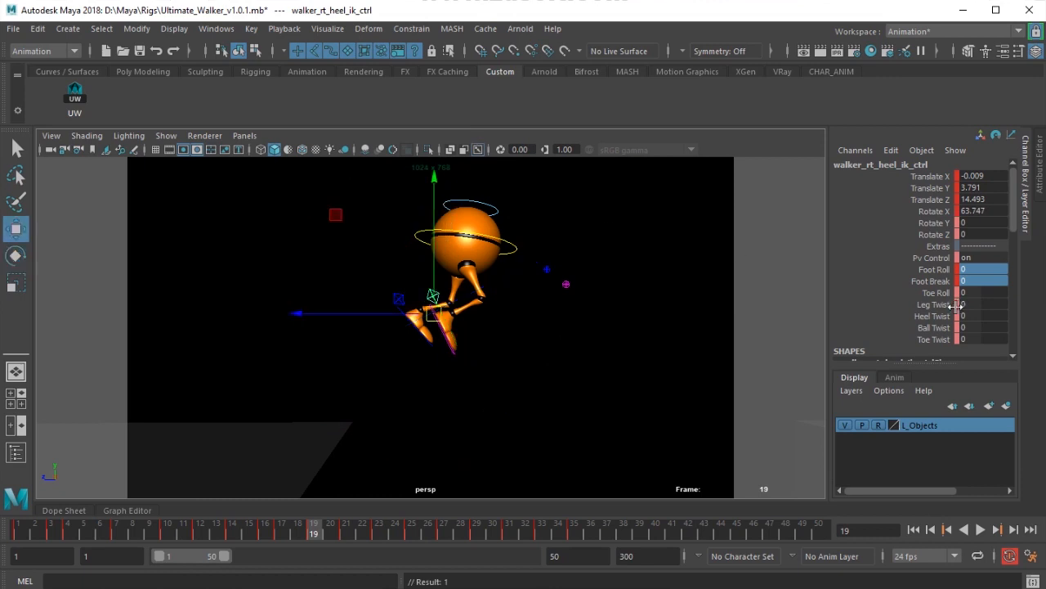
Bend the toes at frame 19 by increasing the right heel's Toe Roll and setting the left heel's Toe Roll to 32.
left_click(935, 303)
left_click(934, 293)
middle_click_drag(525, 362, 540, 362)
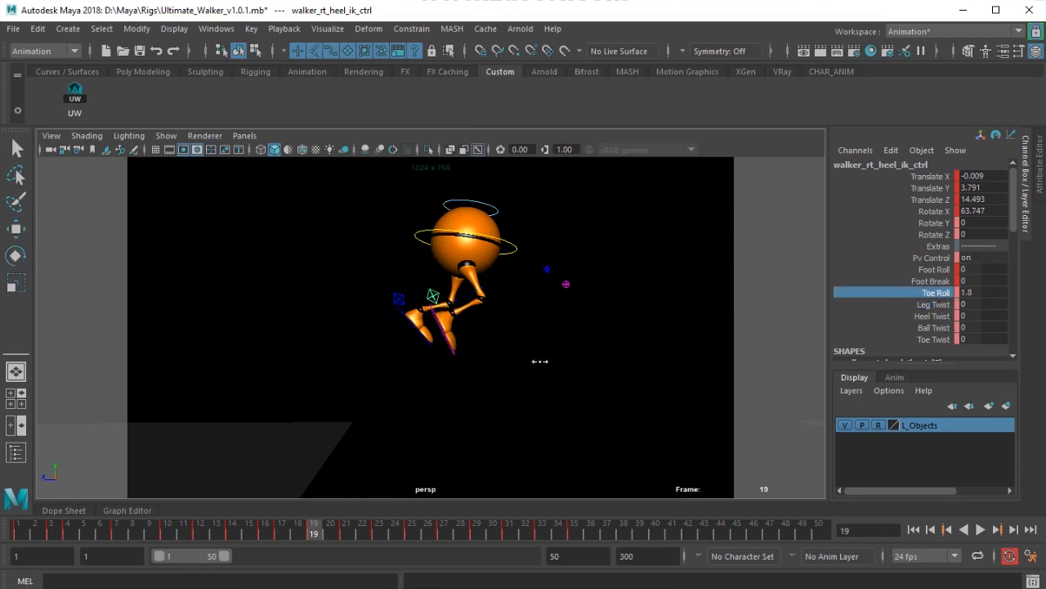
left_click(402, 298)
left_click(937, 293)
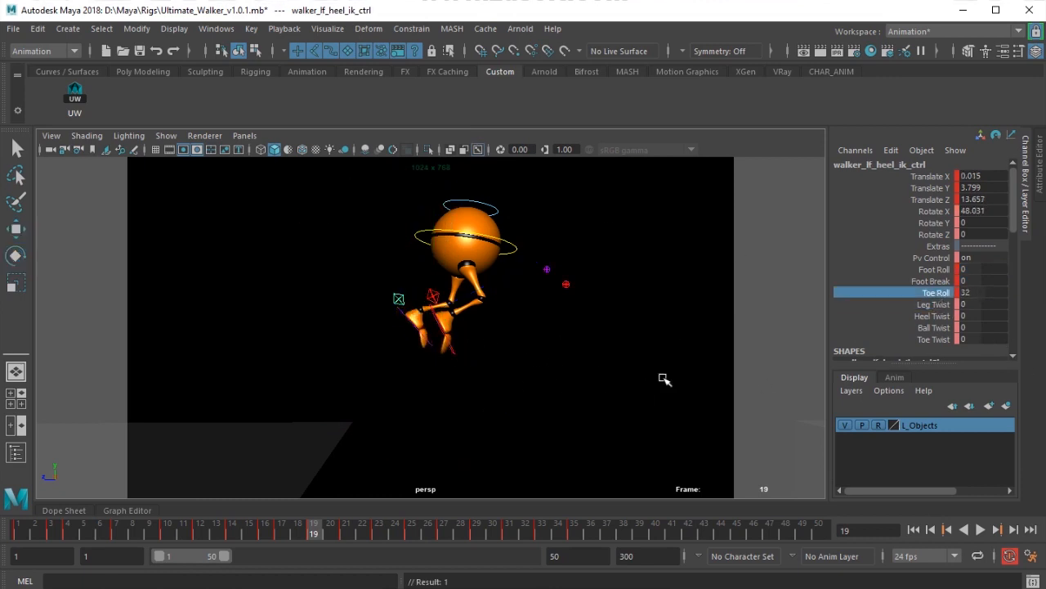
Move the left heel control at frame 19 to Translate Y 3.947 and Z 13.382, and rotate it to Rotate X 72.703.
key("e")
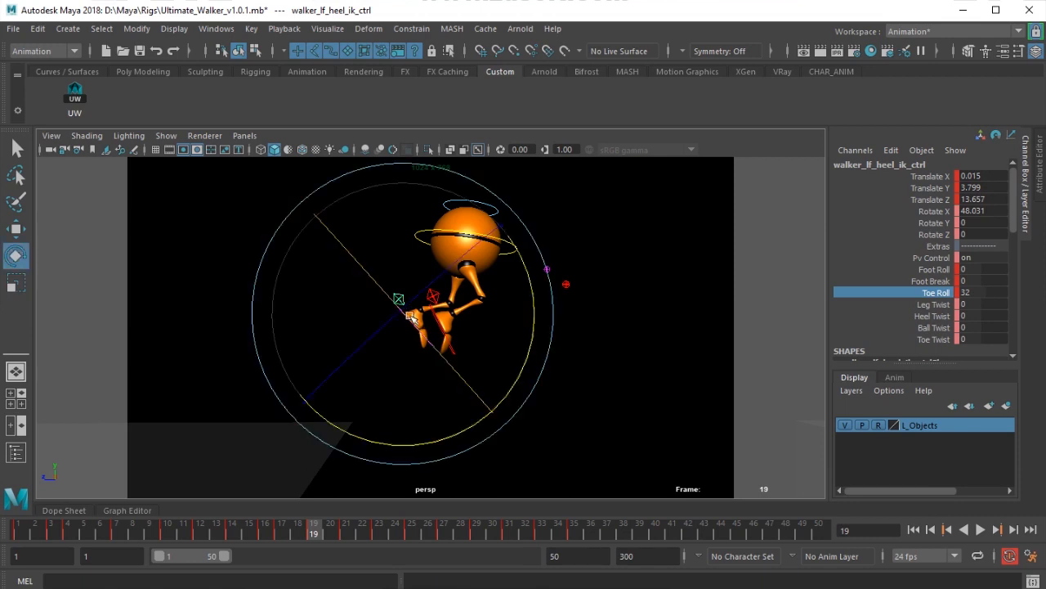
key("w")
left_click_drag(404, 320, 393, 312)
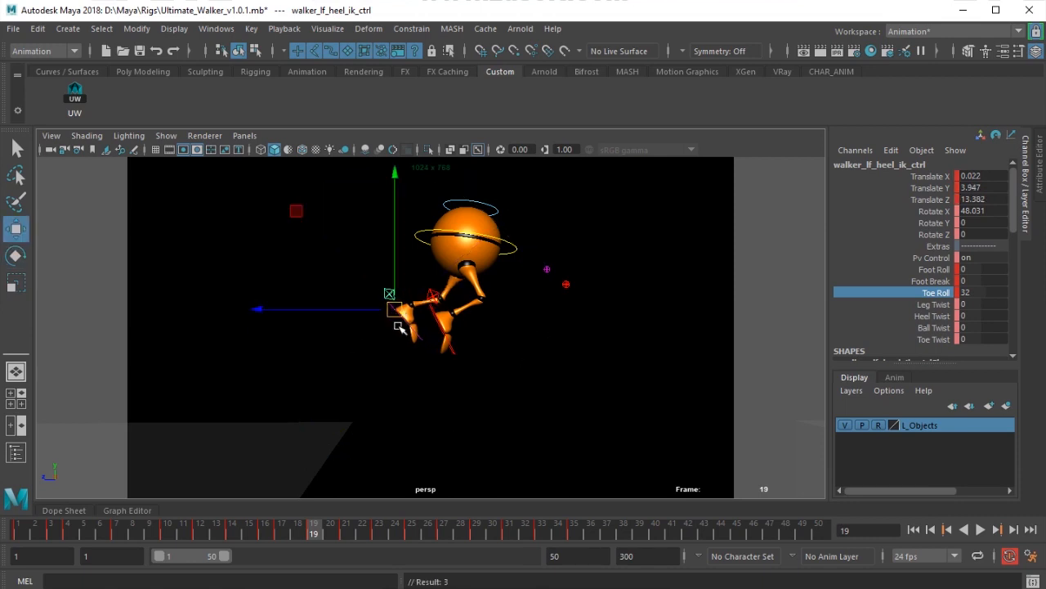
key("e")
left_click_drag(523, 306, 509, 357)
scroll(515, 365, "down", 4)
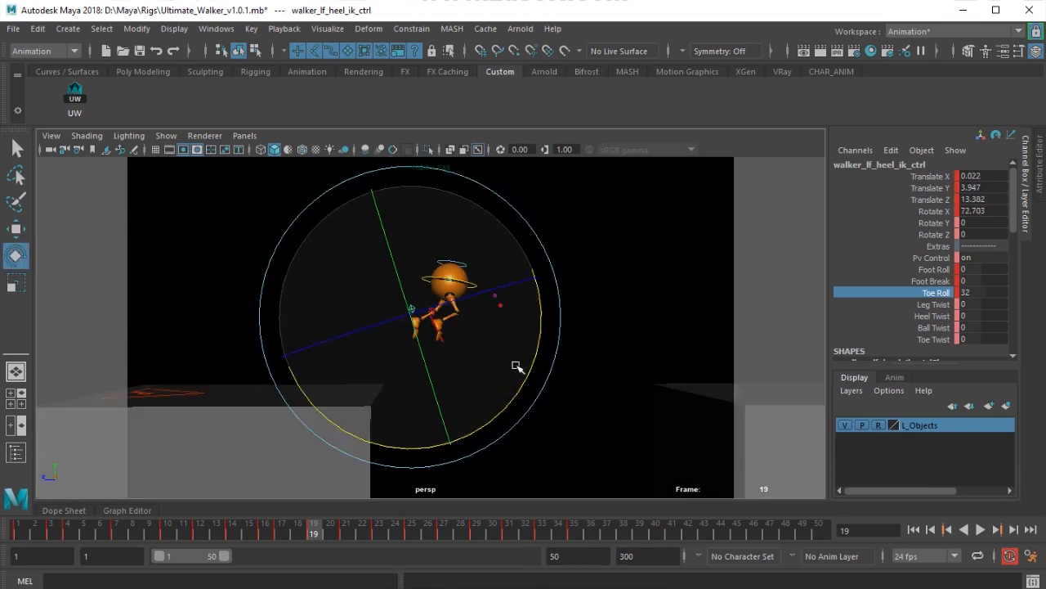
middle_click_drag(516, 366, 514, 353, "alt")
Shift the keys of all walker controls from frame 23 onward two frames later.
left_click(81, 98)
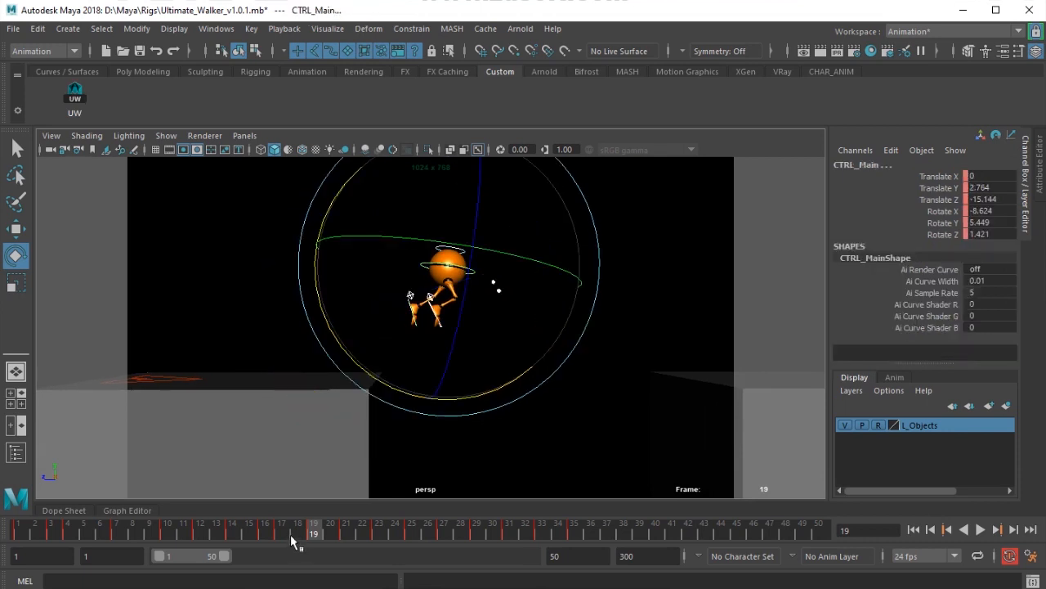
left_click(290, 534)
left_click_drag(322, 536, 379, 532)
left_click_drag(531, 437, 353, 423, "alt")
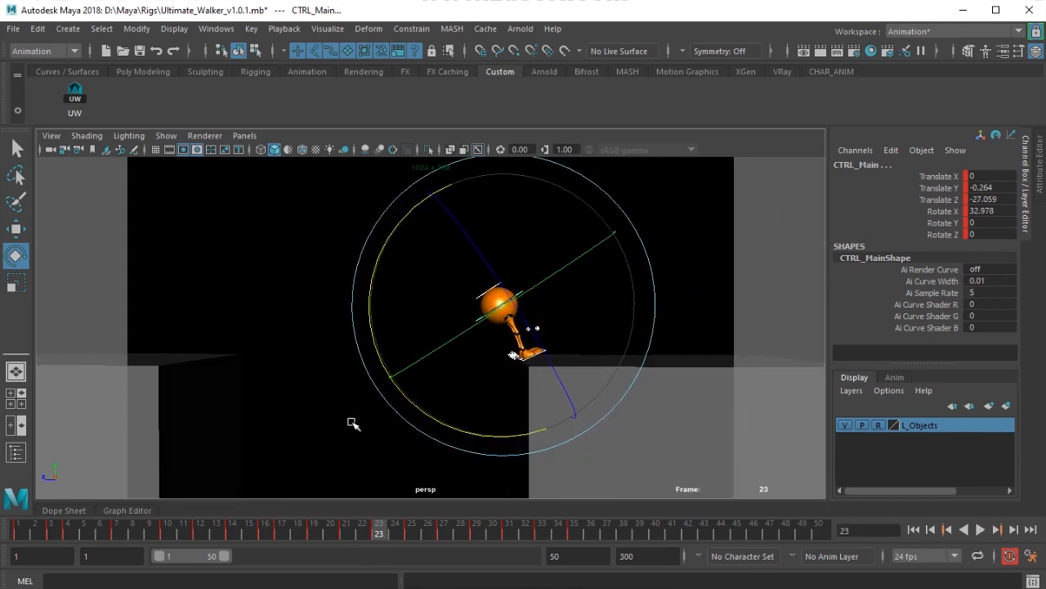
left_click_drag(382, 540, 582, 546, "shift")
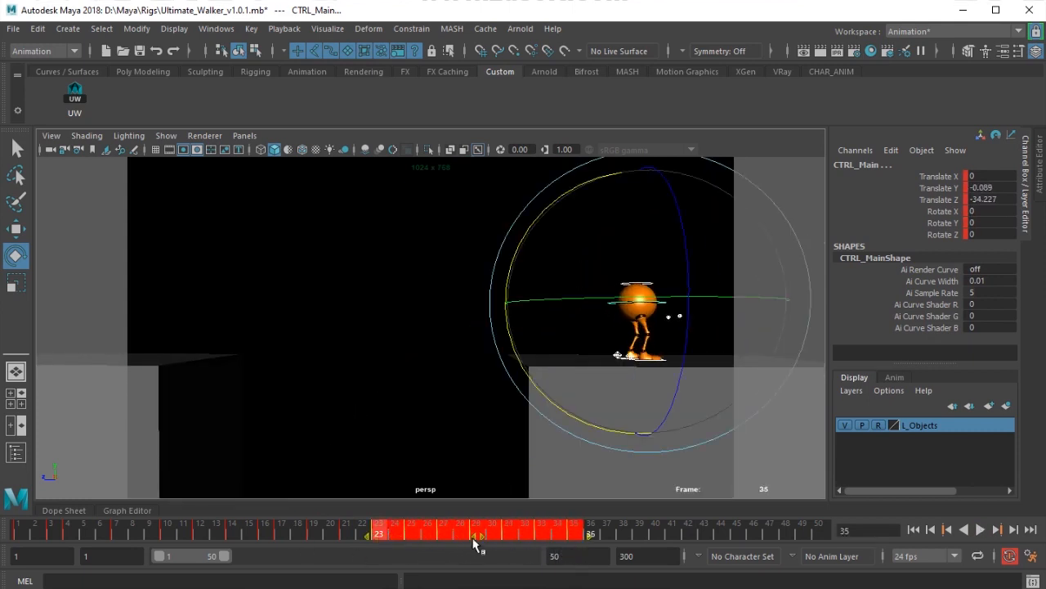
left_click_drag(475, 537, 513, 535)
left_click(640, 533)
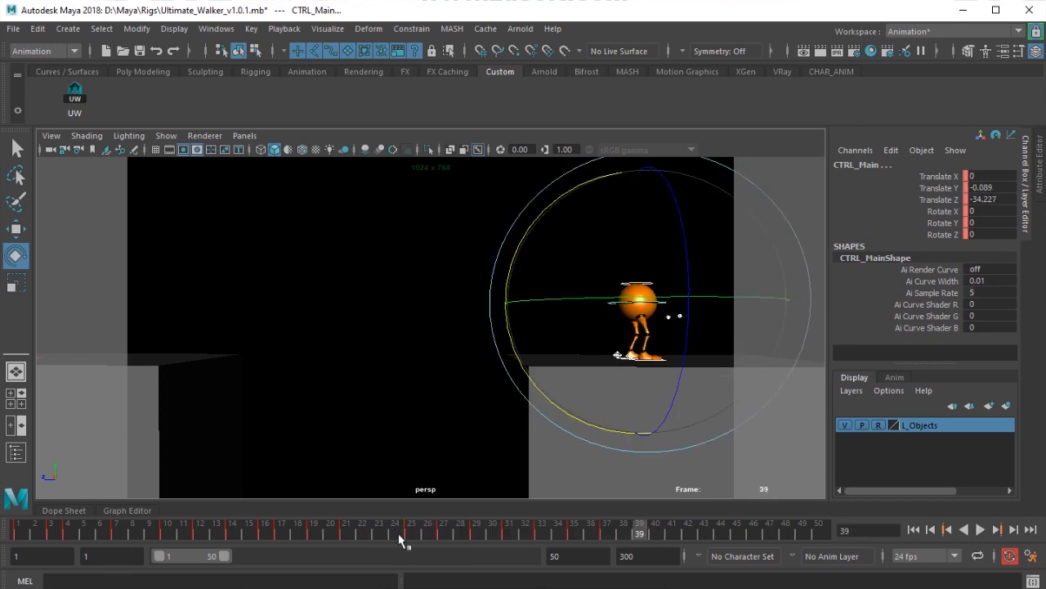
Move the right heel control at frame 23 to Translate Y 3.531 and Translate Z 24.729.
left_click(373, 531)
mouse_move(420, 434)
left_mouse_down("alt")
mouse_move(425, 411)
mouse_move(390, 425)
mouse_move(433, 426)
left_mouse_up("alt")
scroll(394, 429, "up", 3)
left_click(406, 444)
left_click(484, 350)
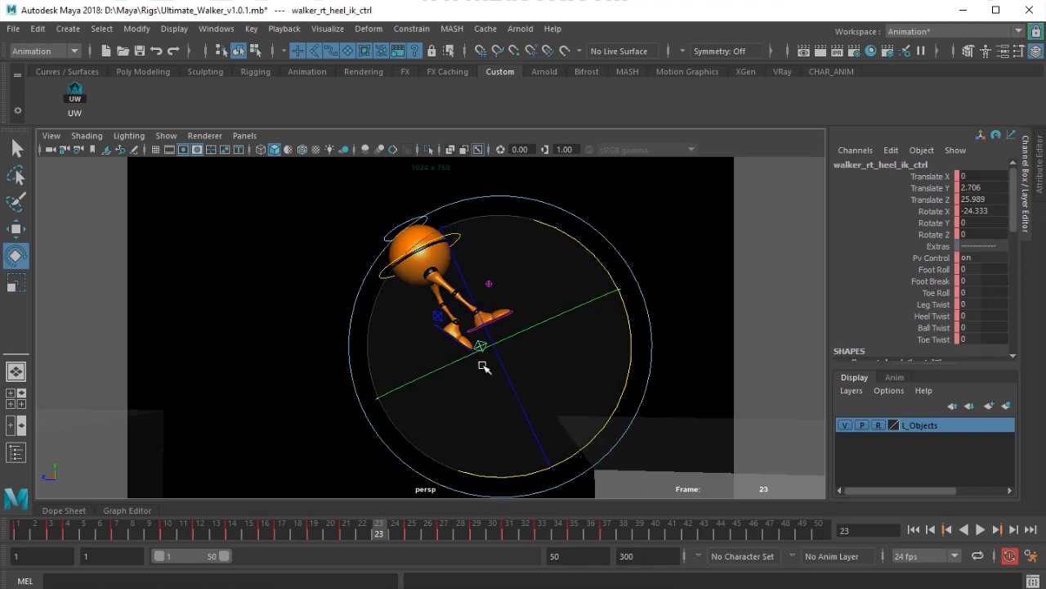
key("w")
left_click_drag(398, 259, 357, 222, "alt")
left_click(420, 308)
left_click_drag(420, 308, 398, 337, "alt")
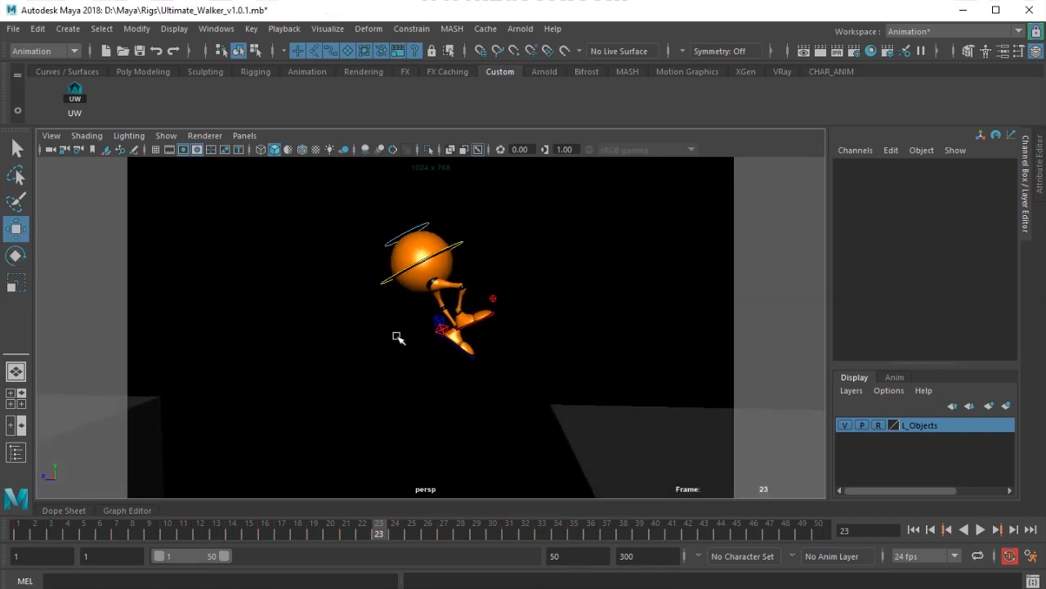
At frame 23, move the left heel control to Translate Y 3.057, Z 24.21 and the left knee pole vector to Translate Y 3.376, Z 26.316.
left_click(437, 318)
left_click(350, 226)
key("ctrl+z")
left_click_drag(346, 243, 321, 240)
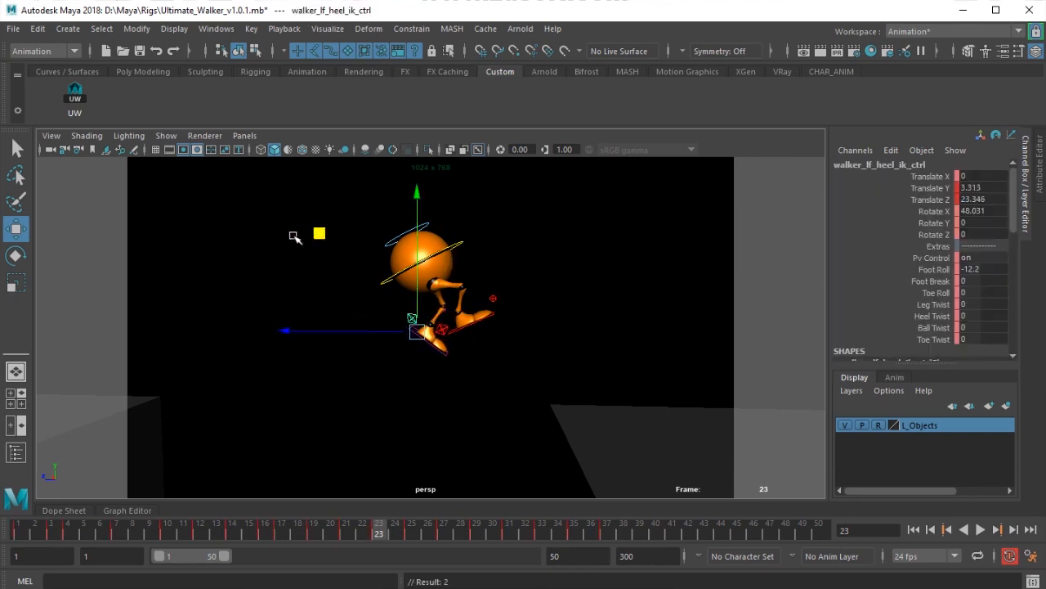
left_click(449, 323)
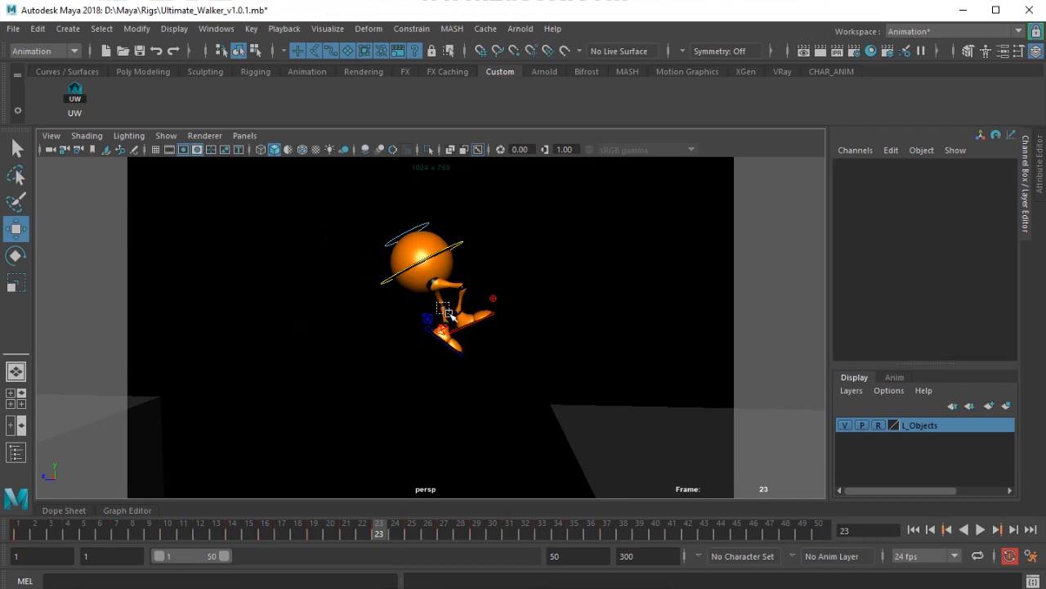
left_click_drag(437, 303, 449, 314)
left_click_drag(349, 211, 453, 193)
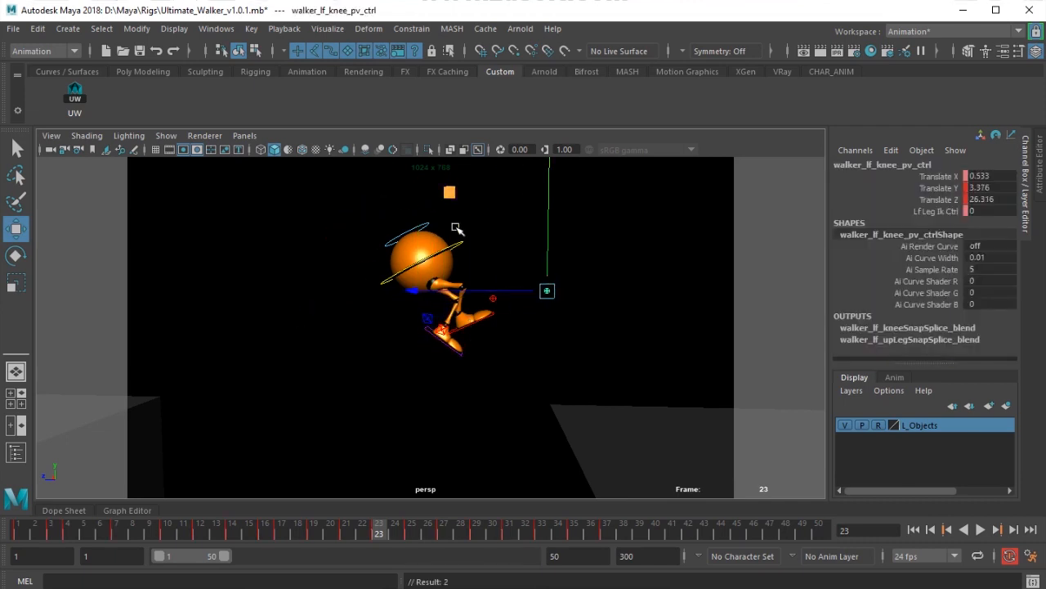
left_click(431, 316)
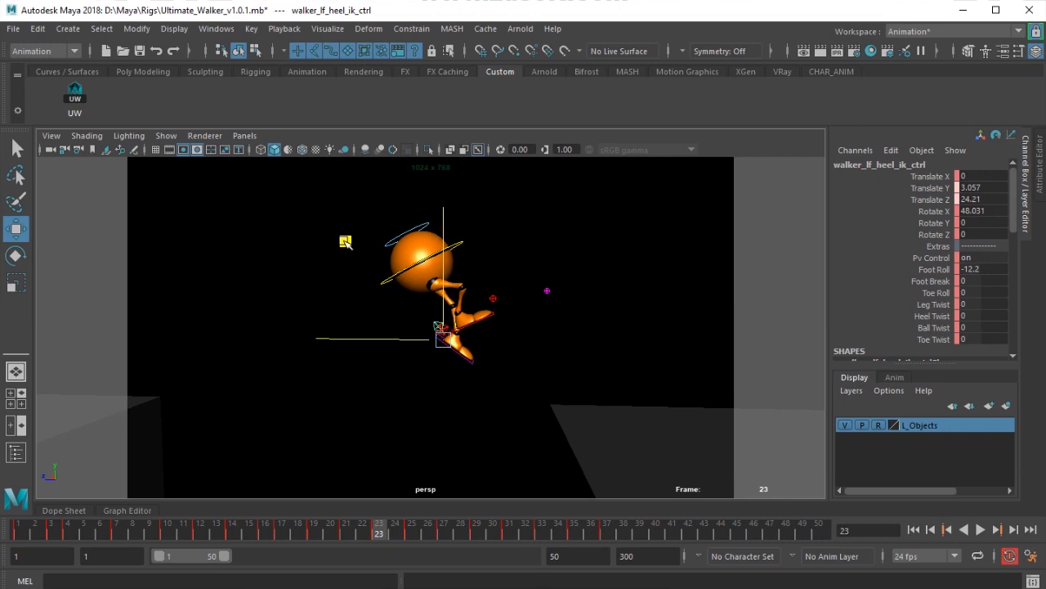
left_click(483, 398)
left_click(454, 341)
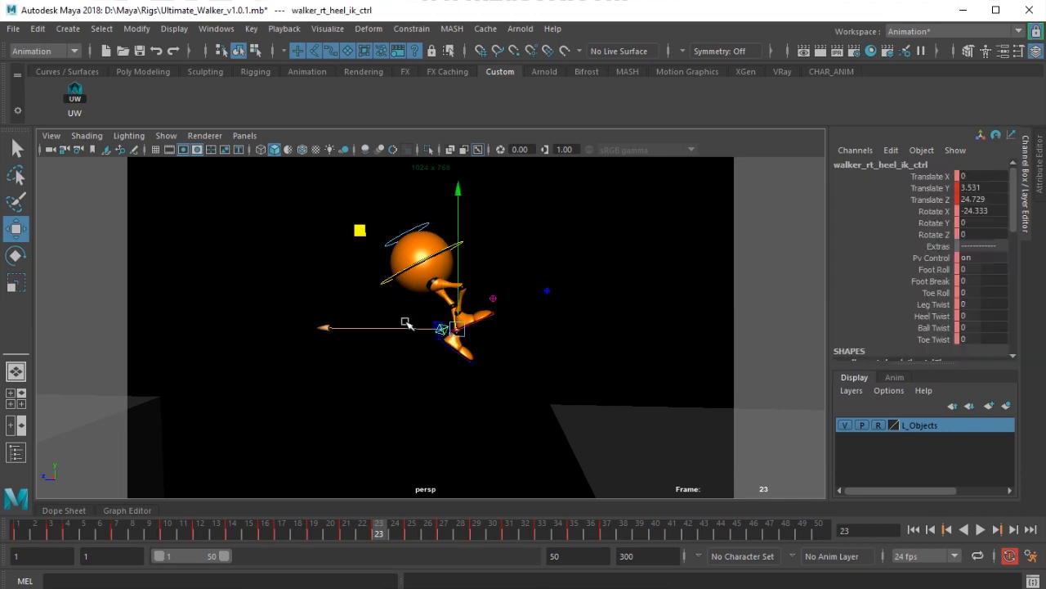
Rotate the left heel control at frame 23 to Rotate X -23.549 and move it to Translate Y 2.639, Z 24.629.
left_click(437, 425)
left_click(436, 331)
key("e")
left_click_drag(453, 204, 384, 275)
key("w")
left_click(451, 247)
key("ctrl+z")
left_click(437, 225)
key("ctrl+z")
left_click_drag(444, 227, 442, 242)
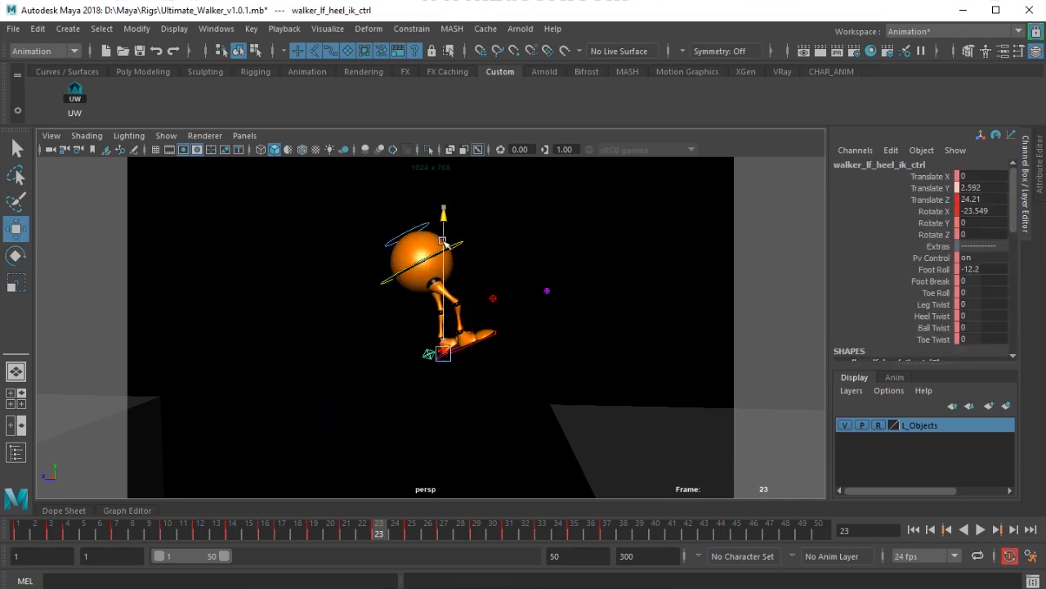
left_click_drag(339, 352, 351, 354)
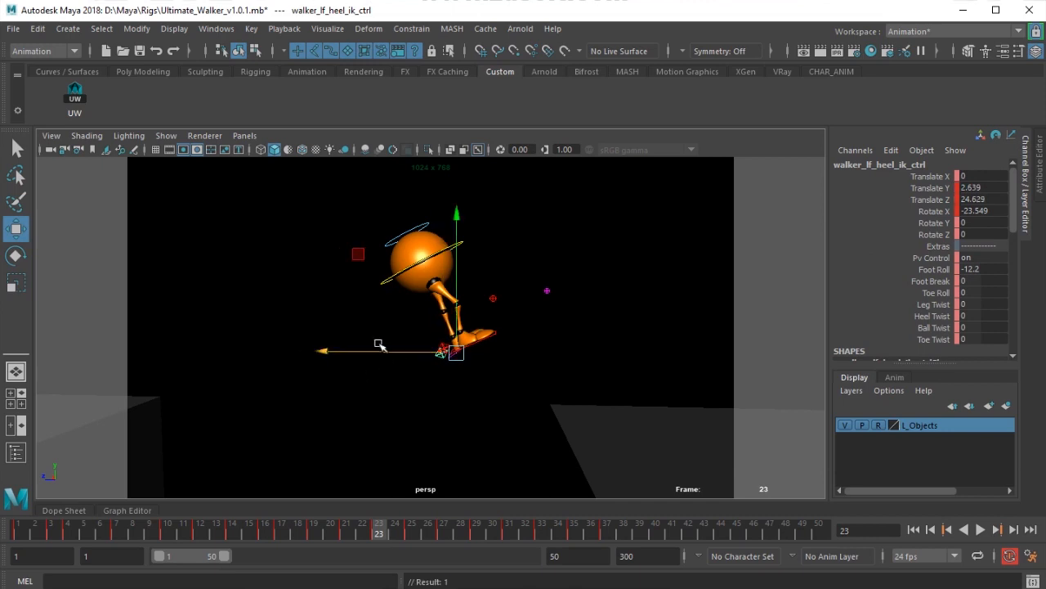
Tilt the left heel control to Rotate X -26.982, move it to Translate Z 24.751 and raise it slightly at frame 23.
mouse_move(543, 383)
left_mouse_down("alt")
mouse_move(331, 397)
mouse_move(397, 374)
mouse_move(523, 379)
left_mouse_up("alt")
key("e")
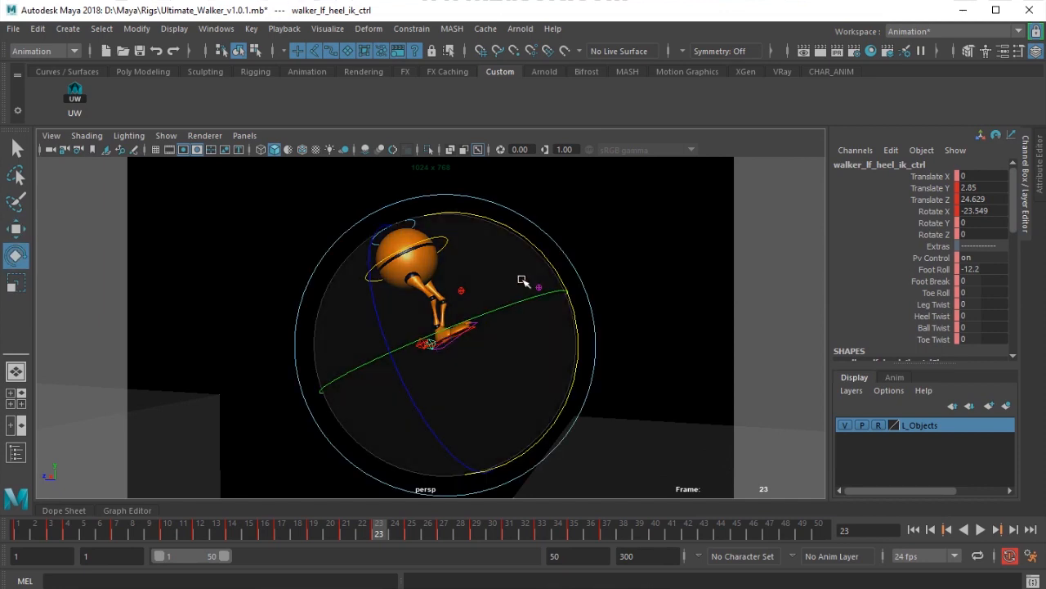
left_click_drag(536, 249, 504, 222)
key("w")
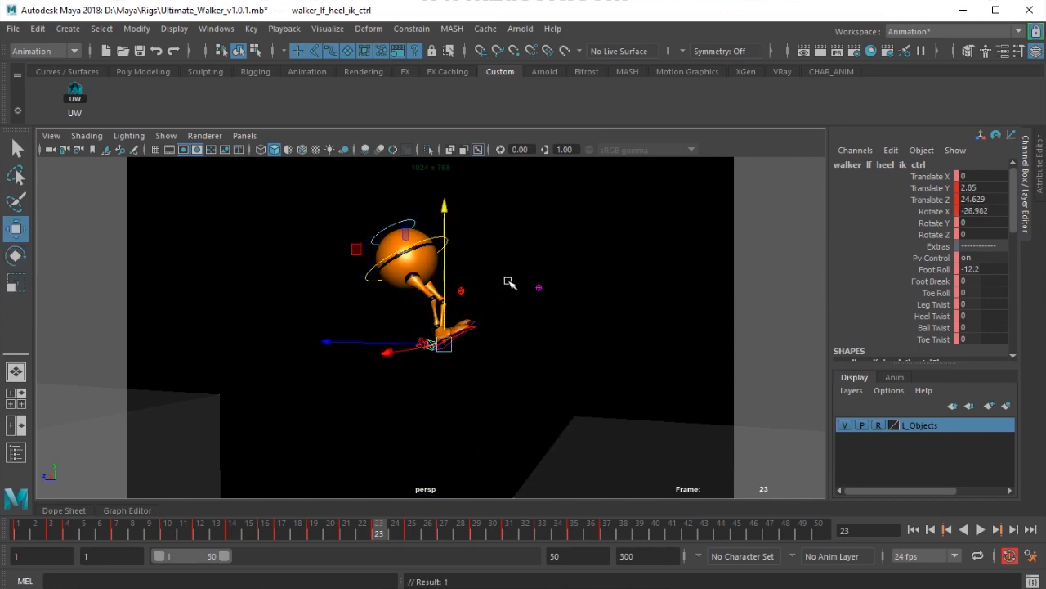
left_click_drag(507, 282, 494, 392, "alt")
left_click_drag(365, 345, 371, 344)
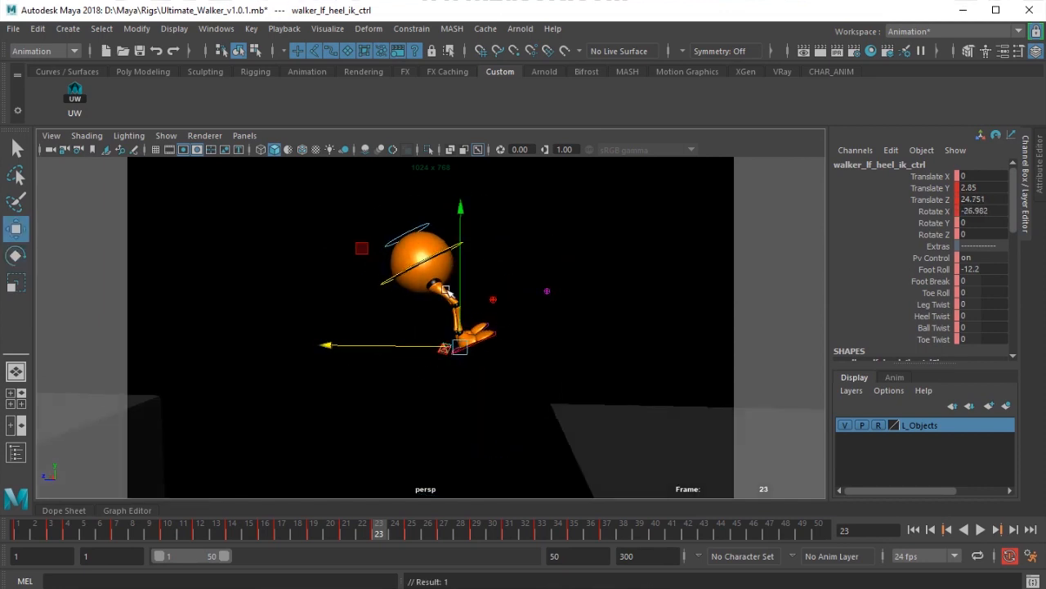
left_click_drag(460, 276, 460, 274)
left_click(459, 388)
Move the right heel control at frame 23 to Translate Y 2.747 and Translate Z 24.48.
left_click(444, 345)
left_click_drag(407, 350, 396, 350)
left_click_drag(449, 307, 447, 311)
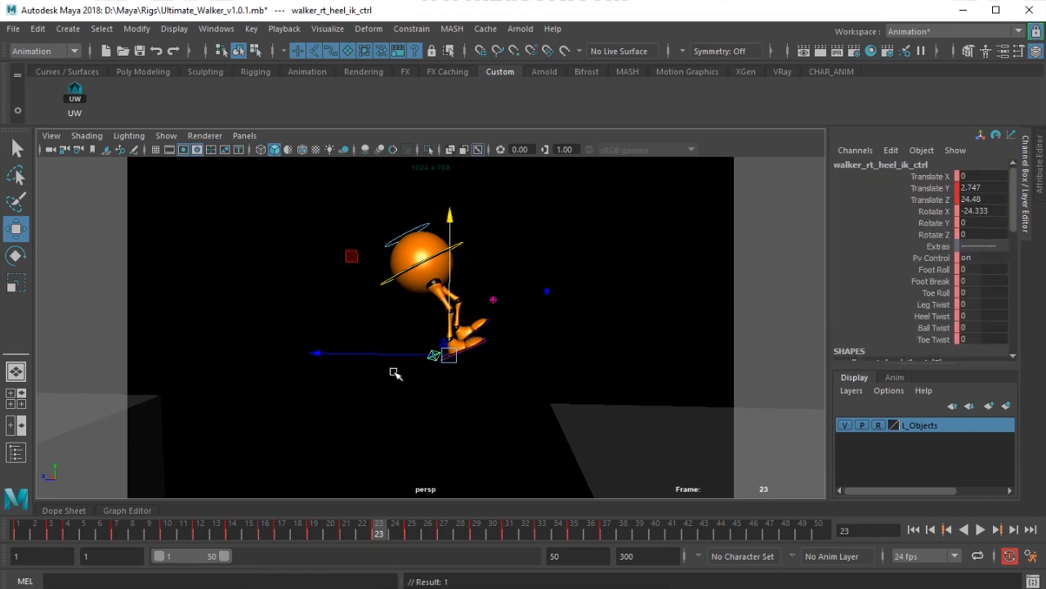
Key all walker controls at frame 23 and scrub the neighbouring frames to check the pose.
left_click(71, 102)
scroll(404, 411, "down", 3)
left_click_drag(352, 530, 385, 543)
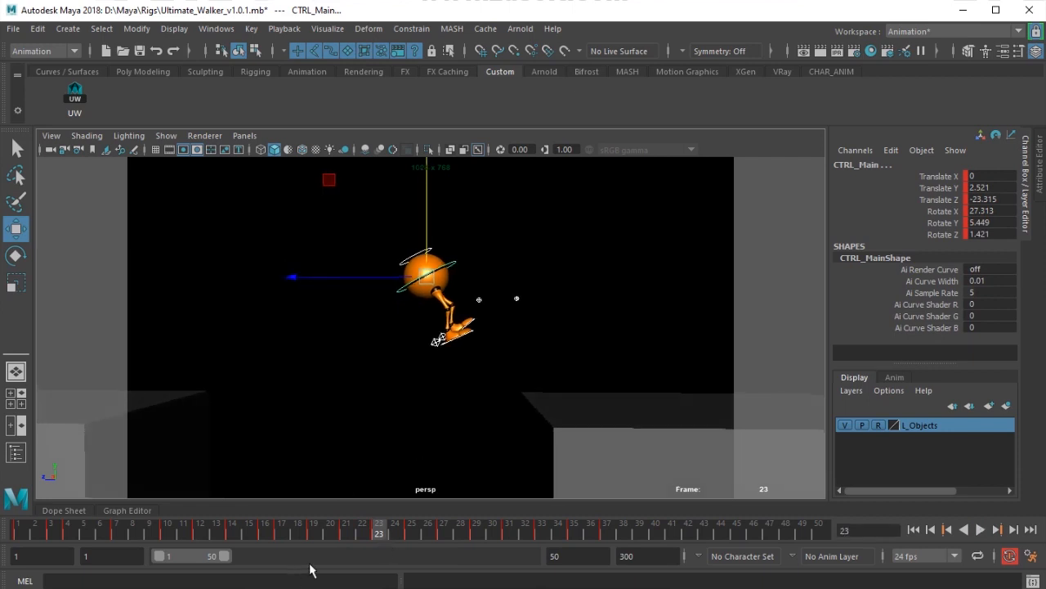
left_click(344, 529)
left_click(379, 532)
Raise the left heel control at frame 23 to Translate Y 3.909, Z 23.437 and rotate it to Rotate X 43.991.
scroll(439, 430, "up", 3)
left_click_drag(442, 430, 457, 380, "alt")
left_click(455, 338)
left_click_drag(451, 339, 351, 340, "alt")
left_click_drag(424, 288, 413, 258)
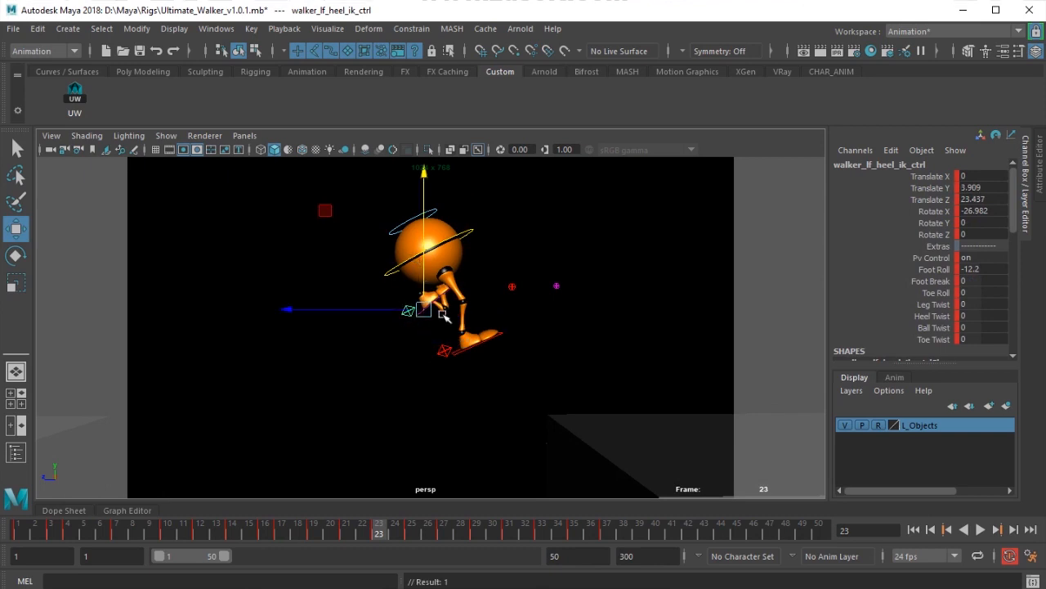
key("e")
left_click_drag(310, 243, 457, 98)
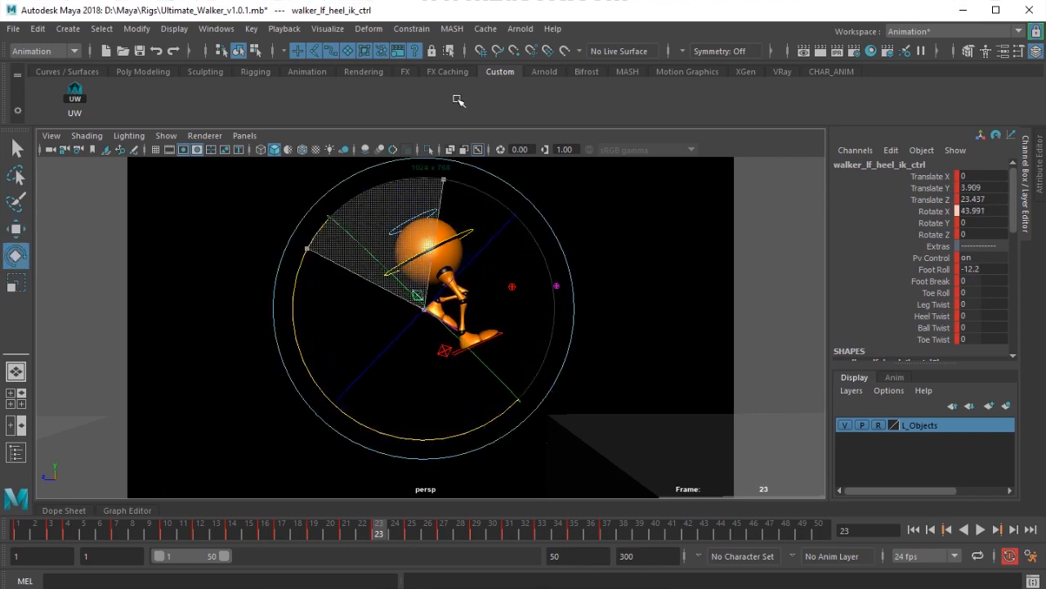
Trail the left foot behind at frame 23 with its heel control at Translate Y 4.128, Z 22.695 and Rotate X 112.451.
key("w")
left_click_drag(357, 313, 339, 317)
left_click_drag(403, 262, 403, 271)
left_click_drag(350, 317, 346, 317)
key("e")
left_click_drag(502, 238, 513, 326)
key("w")
left_click_drag(399, 272, 400, 256)
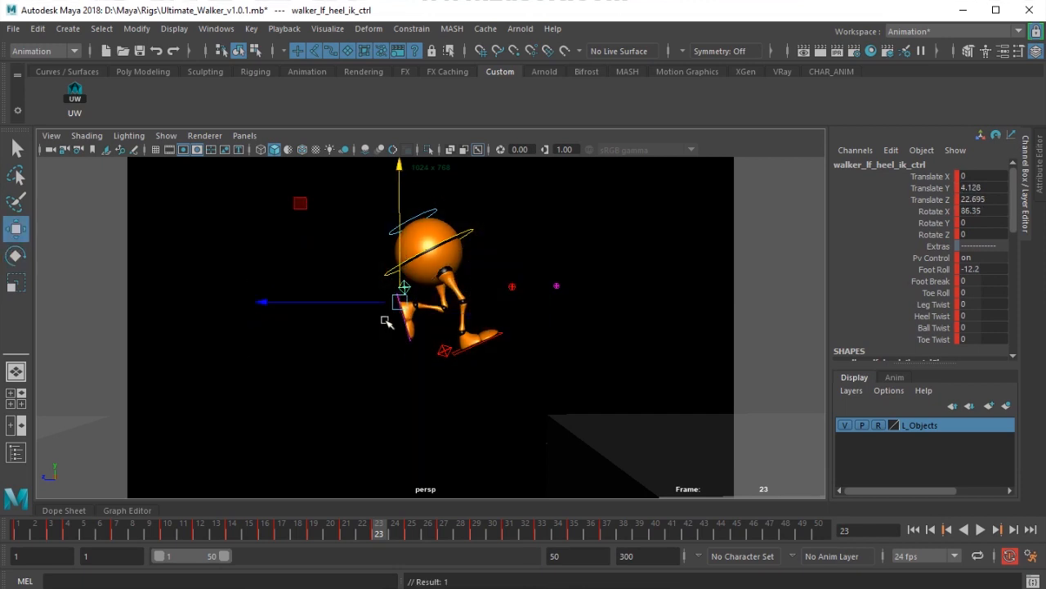
key("e")
left_click_drag(480, 264, 514, 297)
key("w")
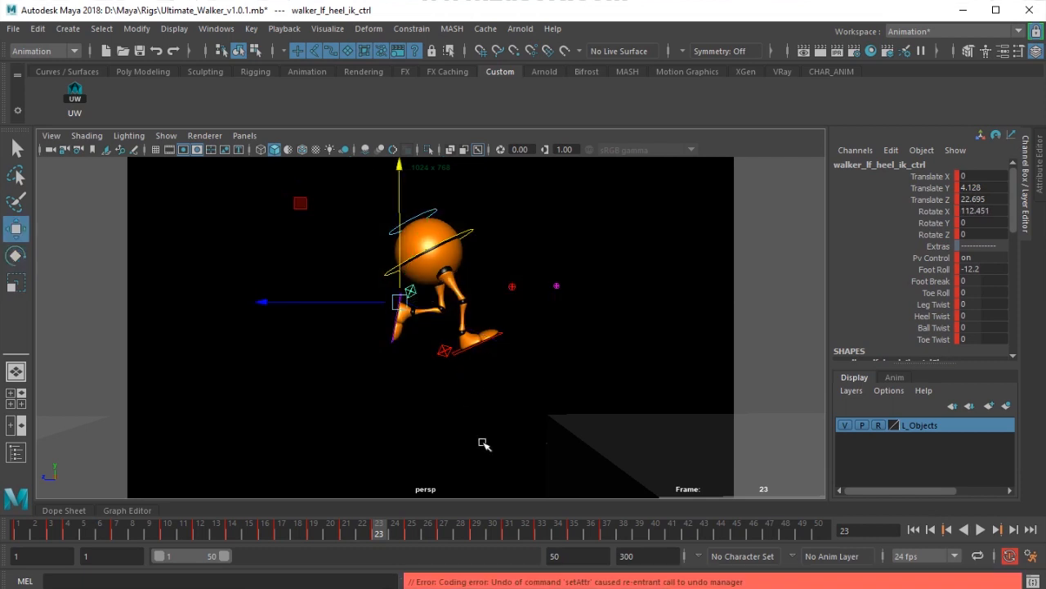
Scrub through the landing up to frame 34 and check how the leg and foot poses flow.
scroll(483, 444, "down", 1)
left_click_drag(351, 531, 523, 529)
right_click_drag(524, 439, 386, 400, "alt")
left_click_drag(417, 531, 483, 542)
left_click_drag(523, 425, 380, 458, "alt")
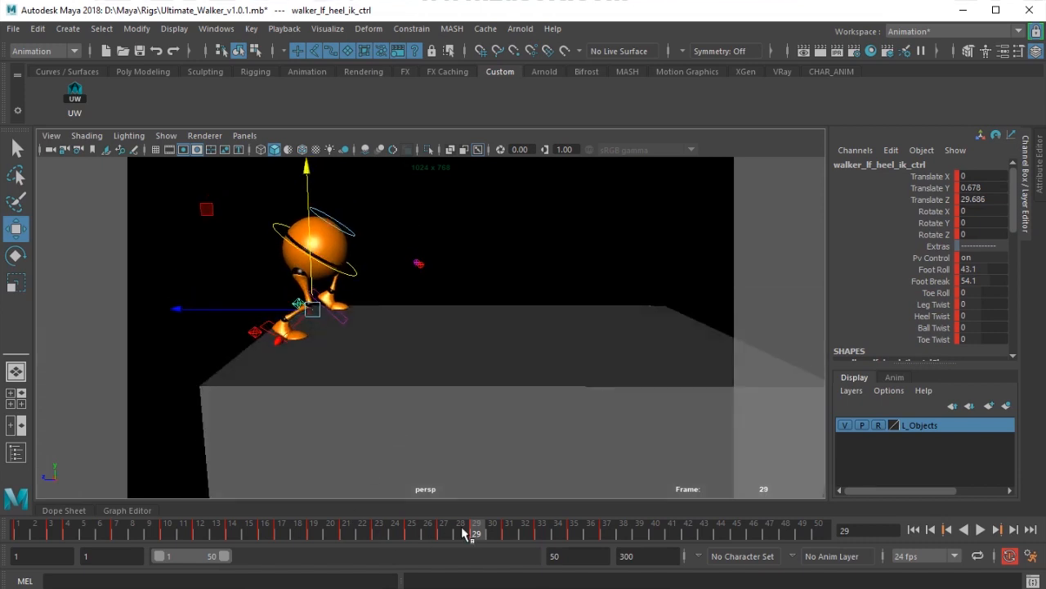
key(".")
left_click_drag(462, 537, 560, 535)
Apply auto tangents to all of the right heel control's curves in the Graph Editor.
left_click(559, 269)
left_click(468, 325)
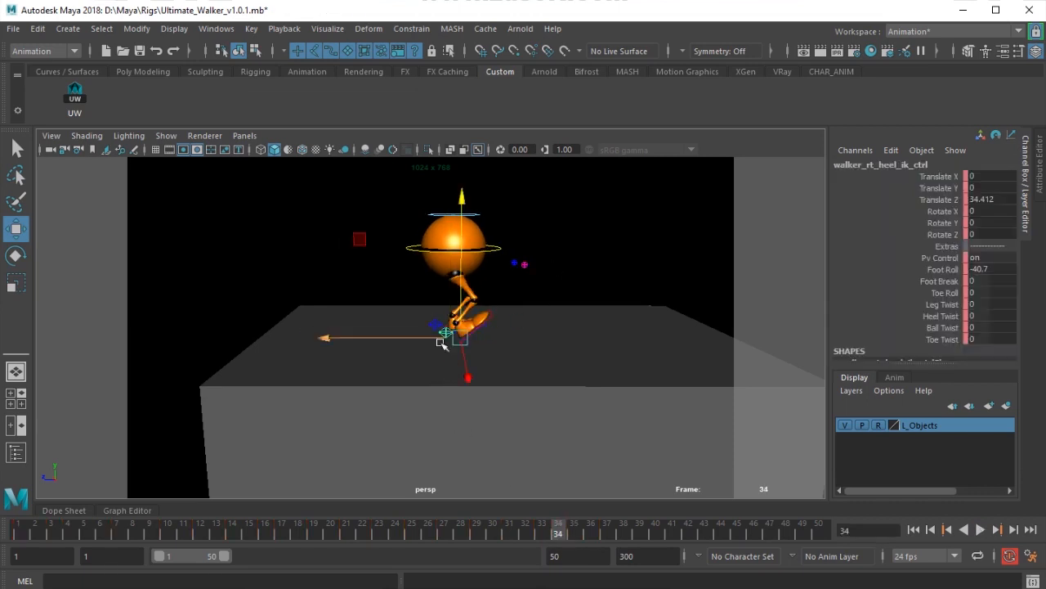
left_click(118, 510)
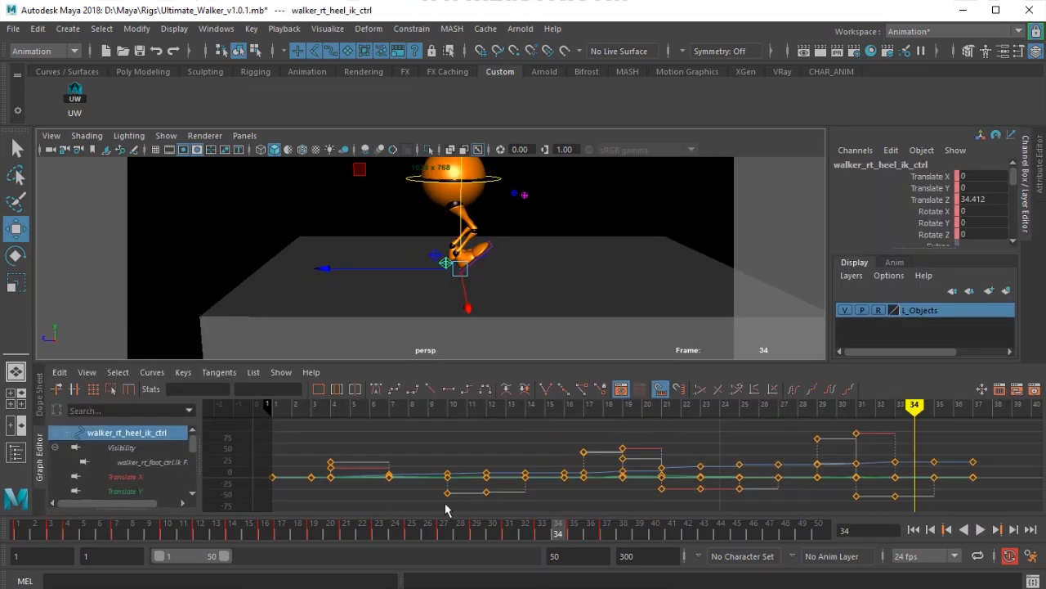
left_click(377, 390)
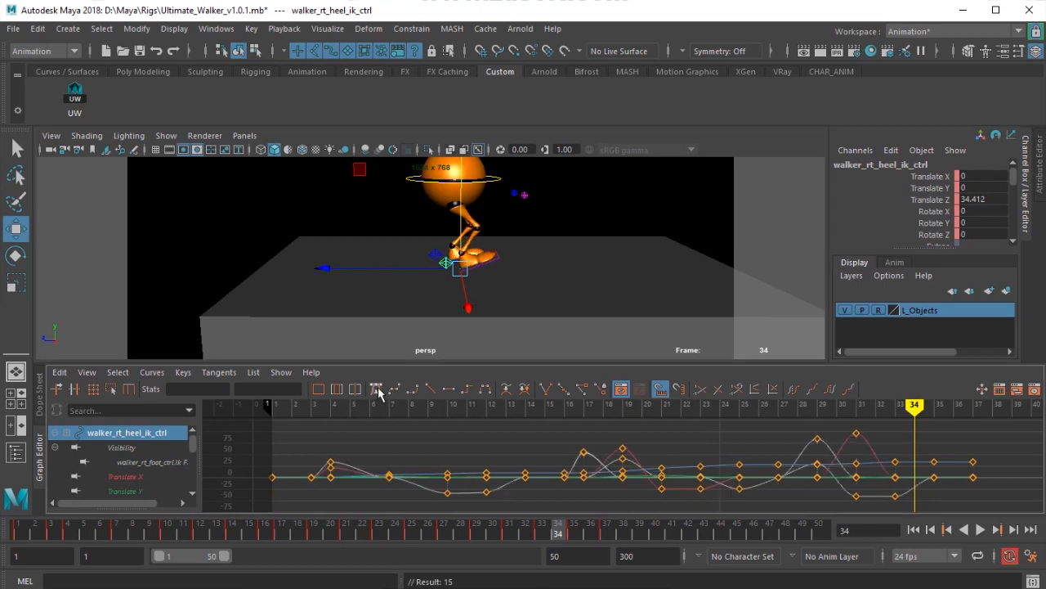
Apply auto tangents to the curves of the left heel control and both knee pole vector controls, and close the Graph Editor.
left_click(549, 211)
left_click(452, 285)
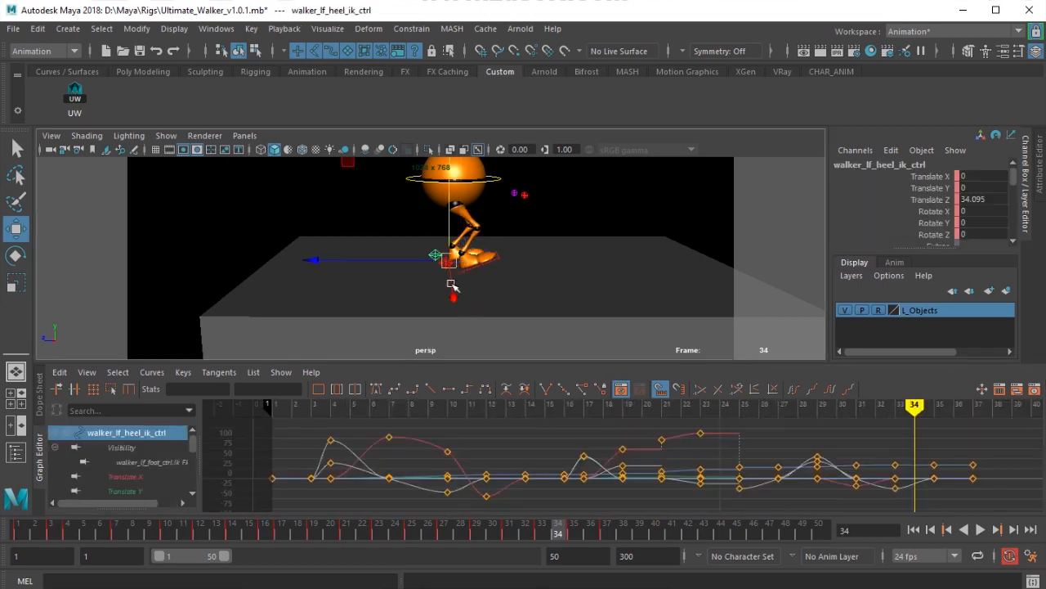
left_click(377, 390)
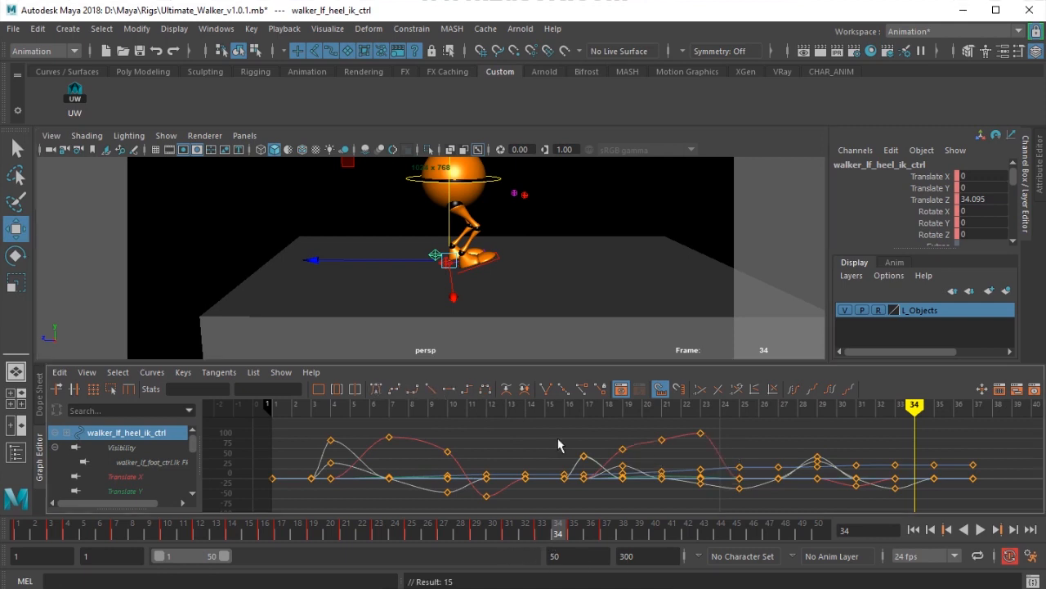
left_click(514, 194)
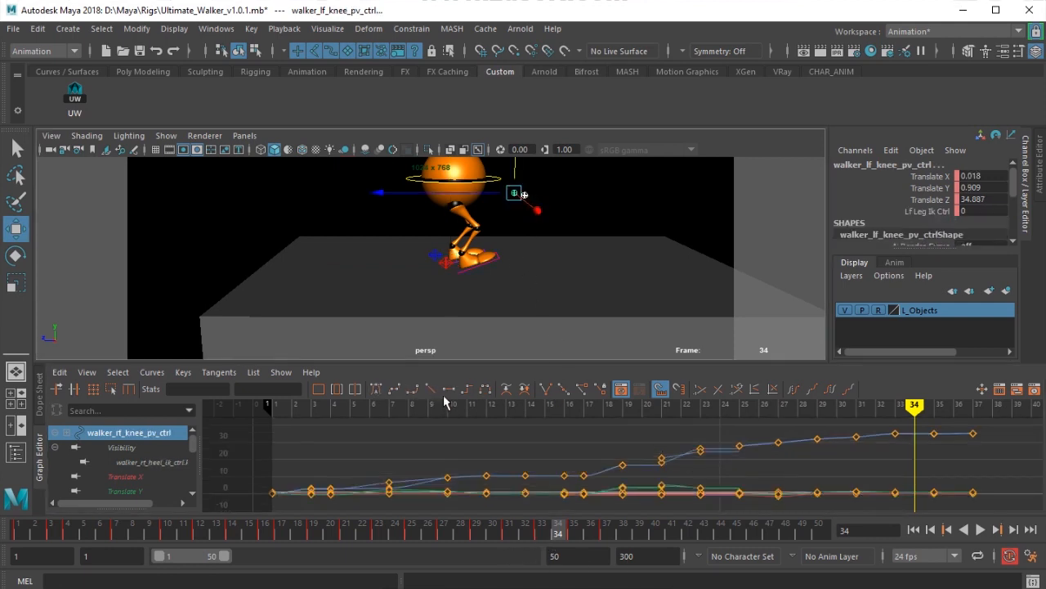
left_click(375, 389)
left_click_drag(549, 532, 590, 532)
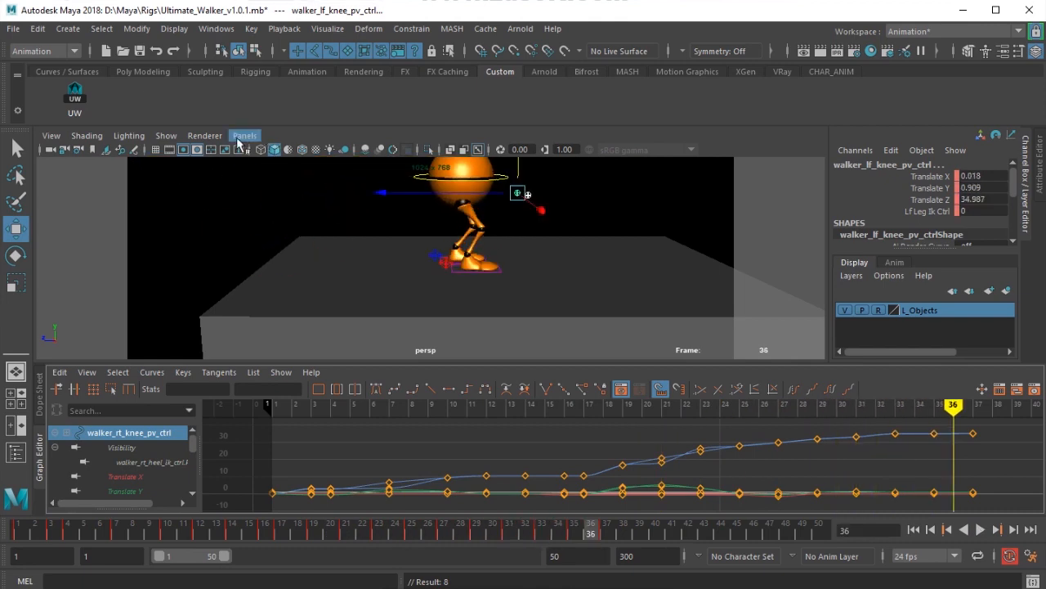
left_click(36, 462)
Look through the scene_no_shot_no camera and hide the rig's control curves in the viewport.
left_click(245, 135)
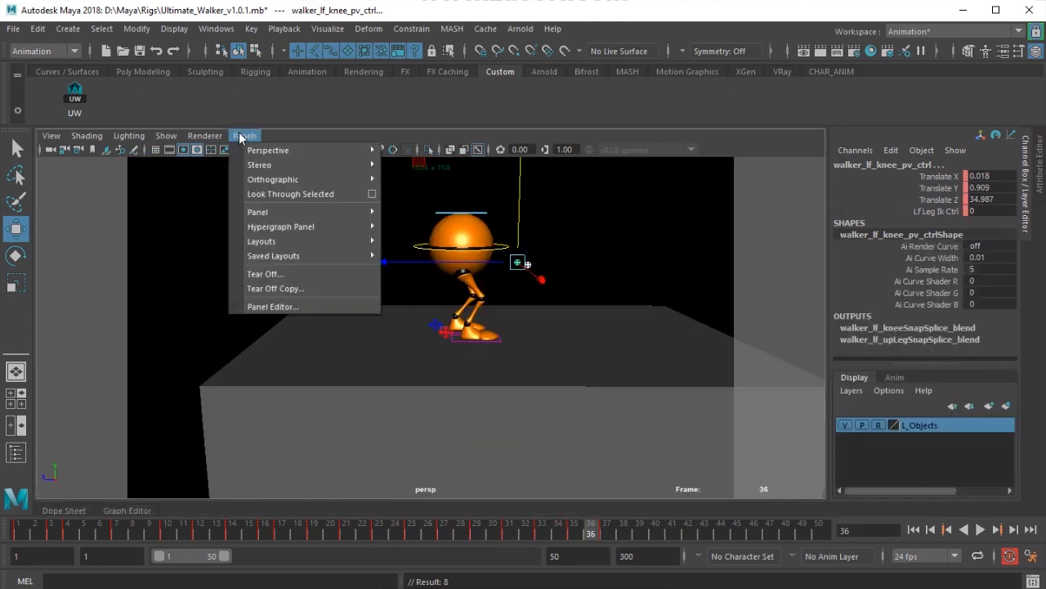
mouse_move(261, 150)
left_click(430, 164)
left_click(415, 263)
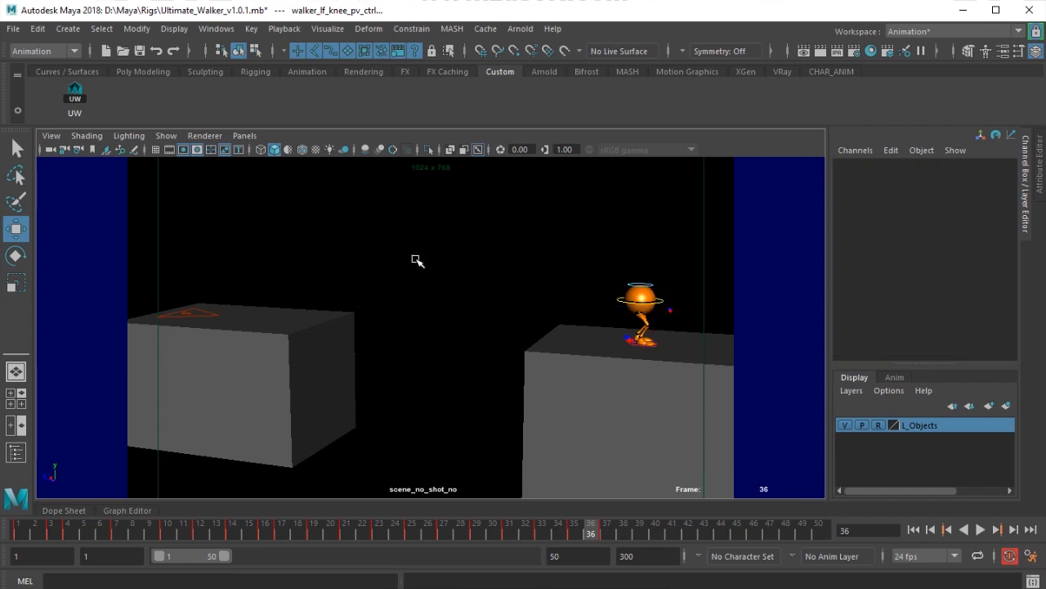
left_click(166, 136)
left_click(222, 54)
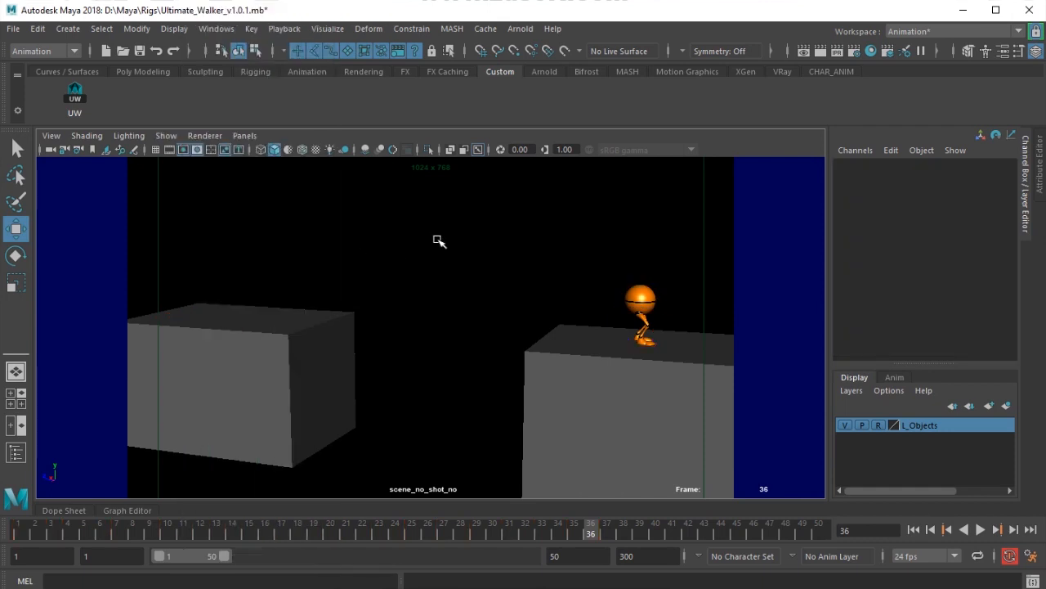
Play the jump animation from frame 1 through the shot camera and stop playback.
left_click(913, 530)
left_click(980, 530)
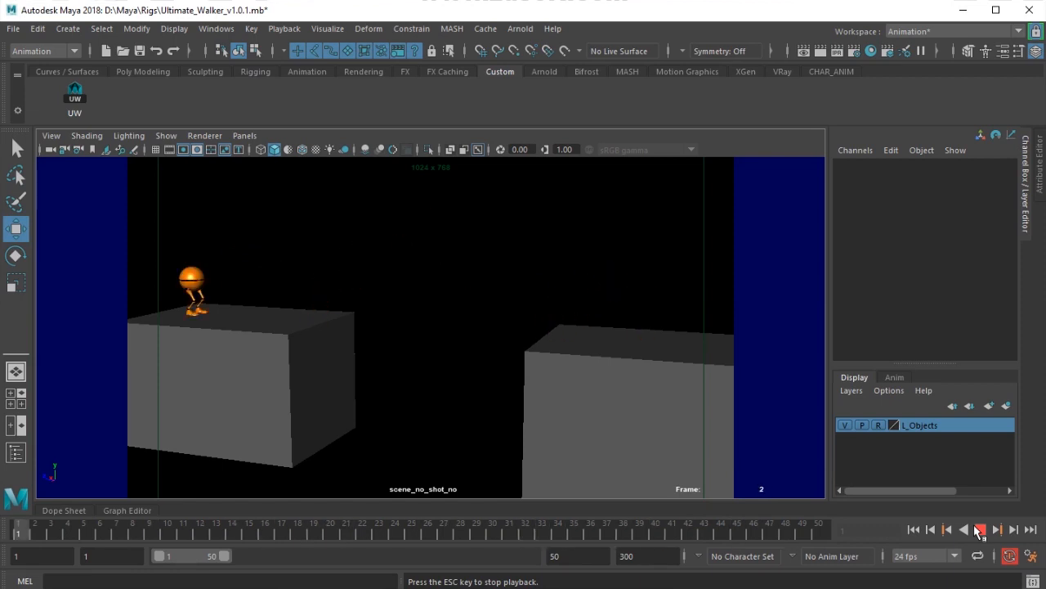
left_click(980, 529)
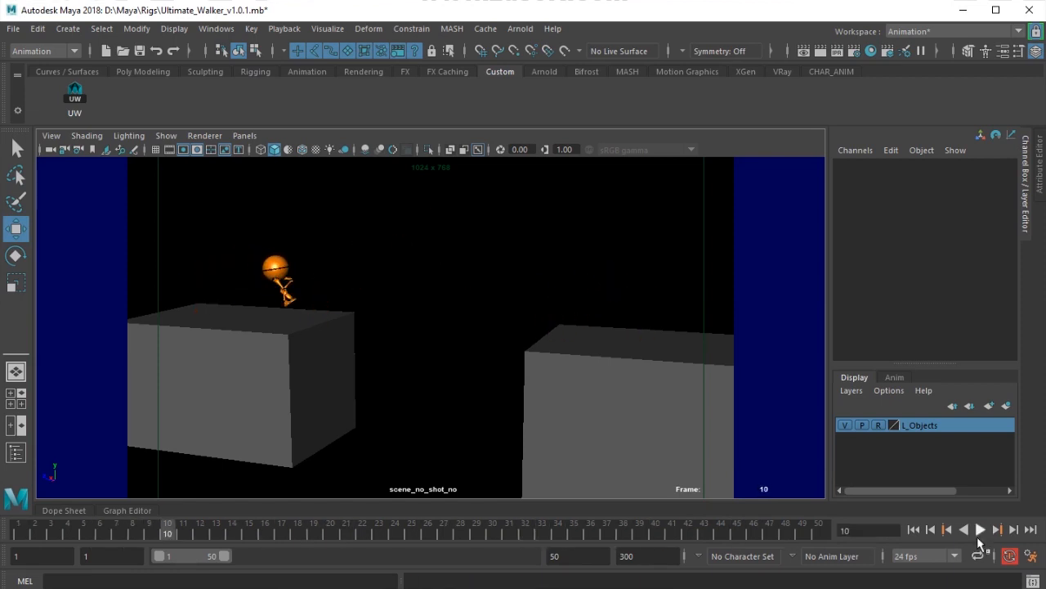
Show the NURBS control curves in the viewport and select all of the walker rig's controls.
left_click(167, 136)
left_click(230, 56)
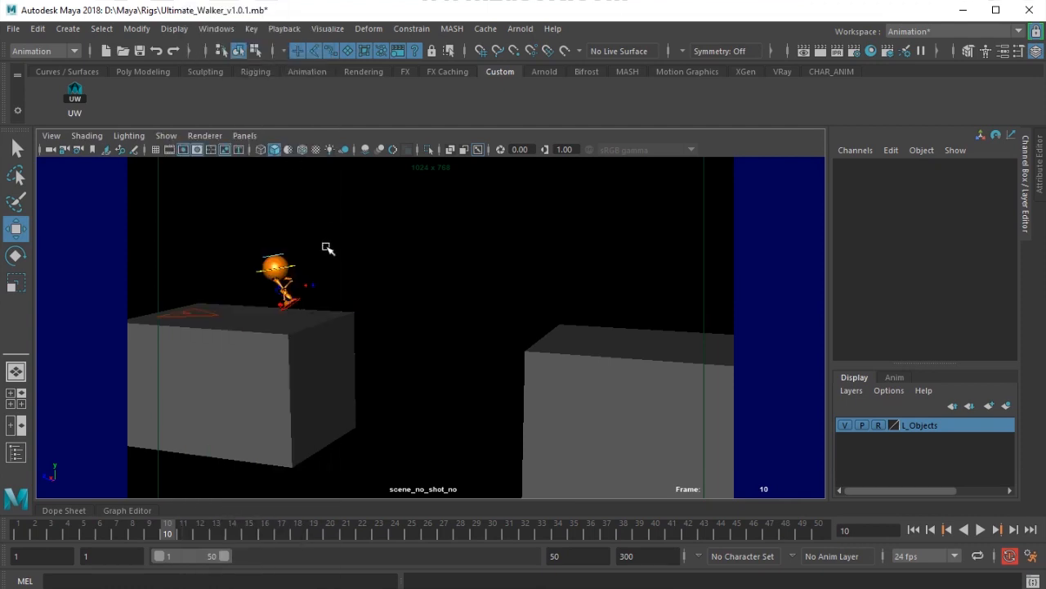
left_click(79, 96)
Play the jump to frame 20 and apply auto tangents to all rig control curves in the Graph Editor.
key("alt+v")
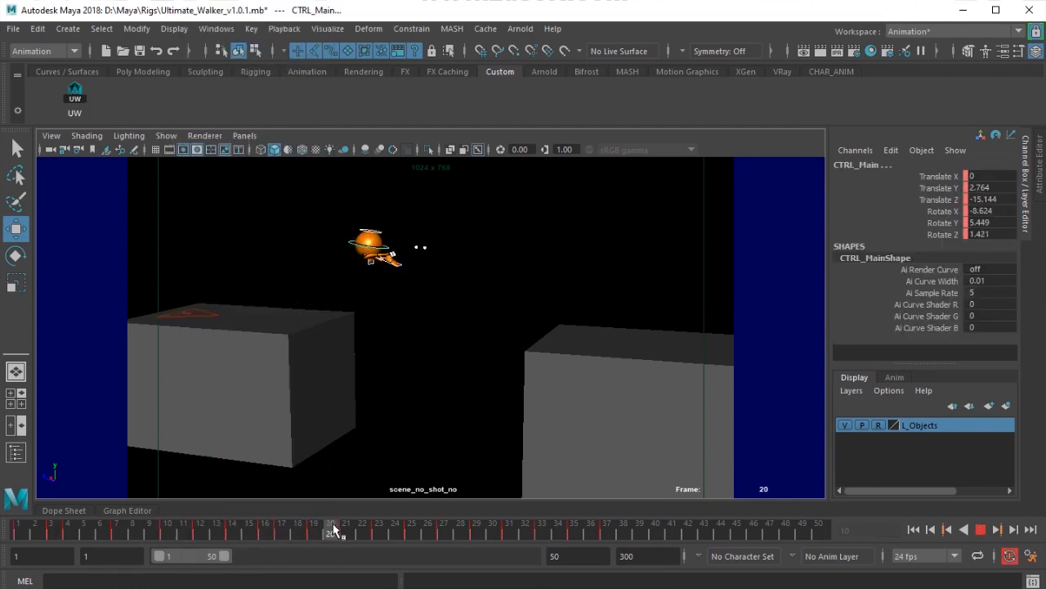
mouse_move(331, 527)
left_mouse_down()
mouse_move(314, 530)
mouse_move(348, 535)
mouse_move(331, 536)
left_mouse_up()
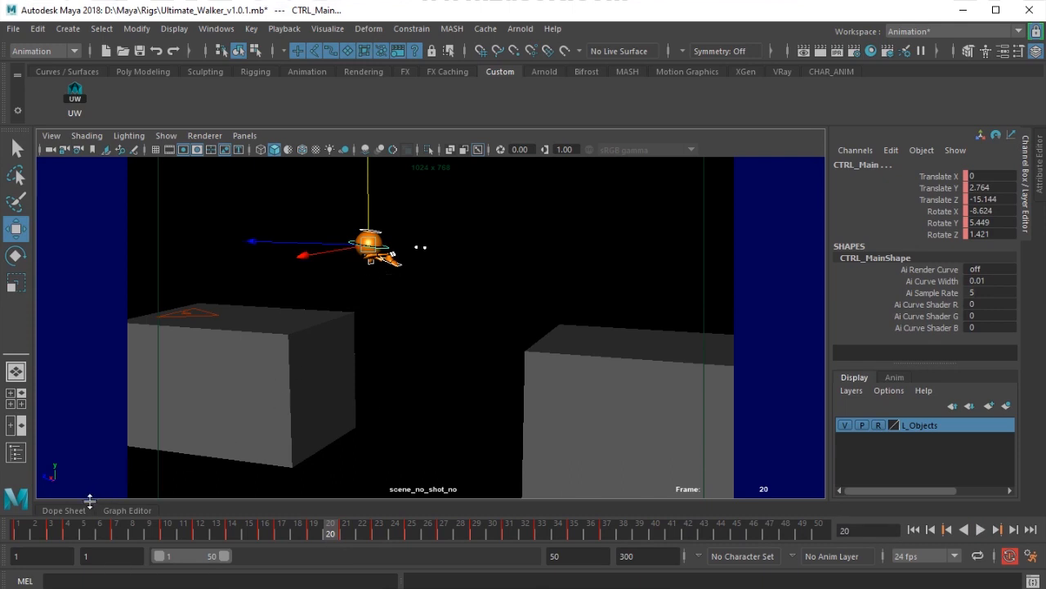
left_click(127, 510)
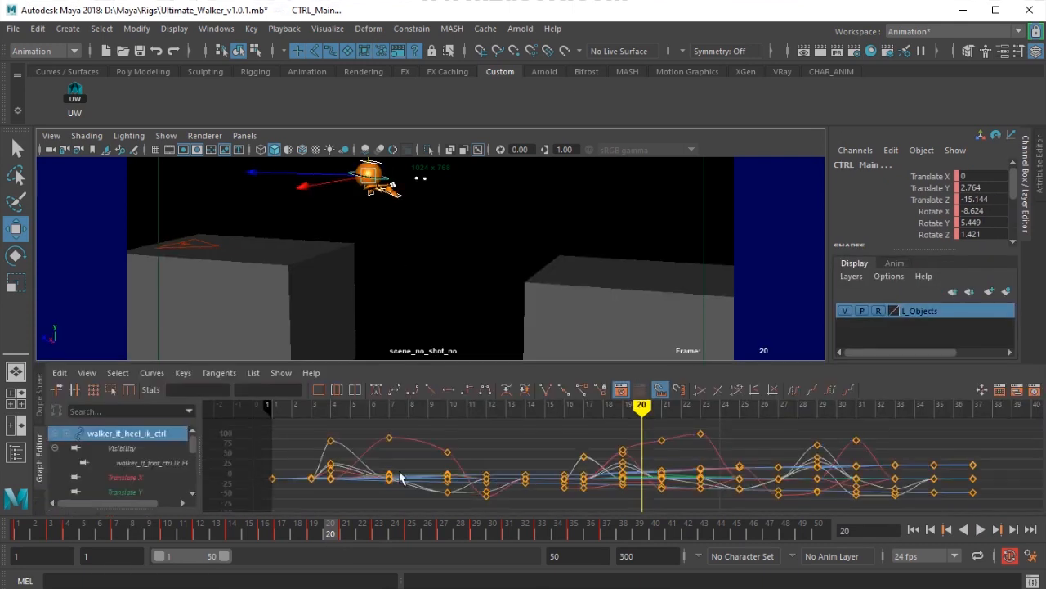
left_click(376, 389)
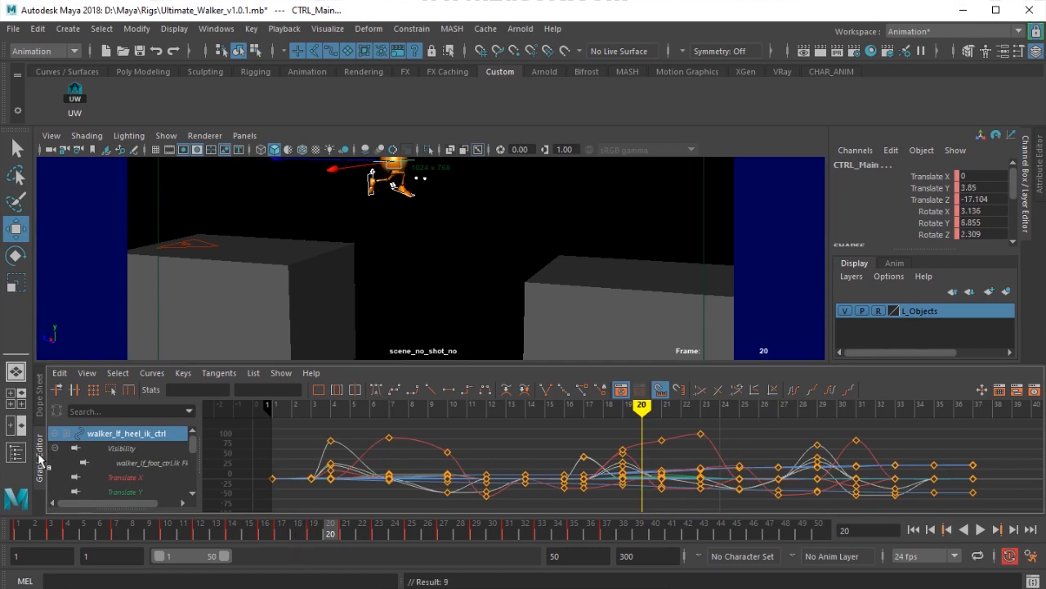
Set the default out tangent to Auto in the animation preferences, save them and close the Graph Editor.
left_click(1039, 560)
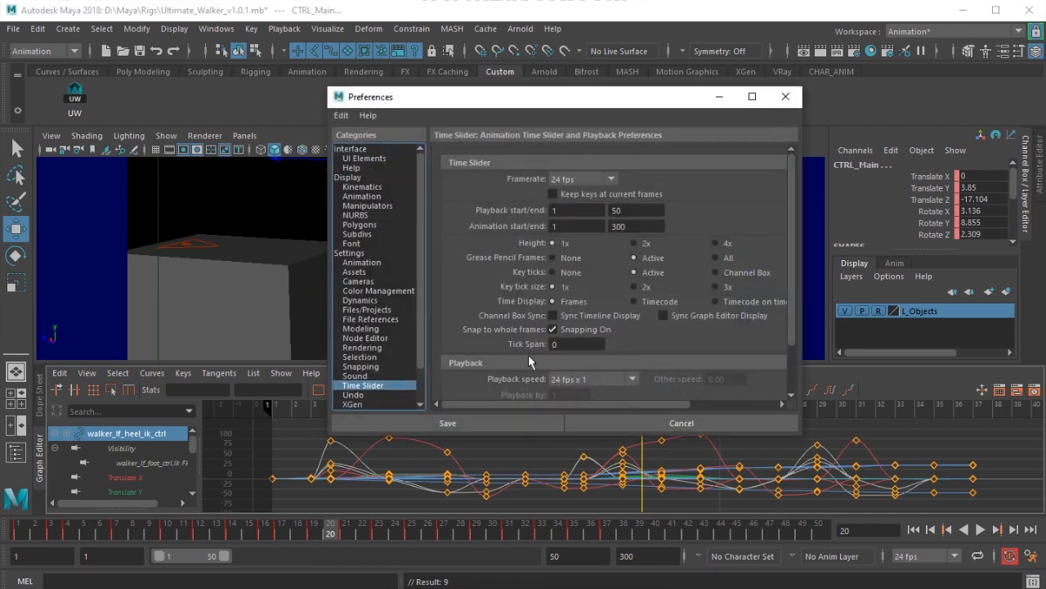
left_click(362, 262)
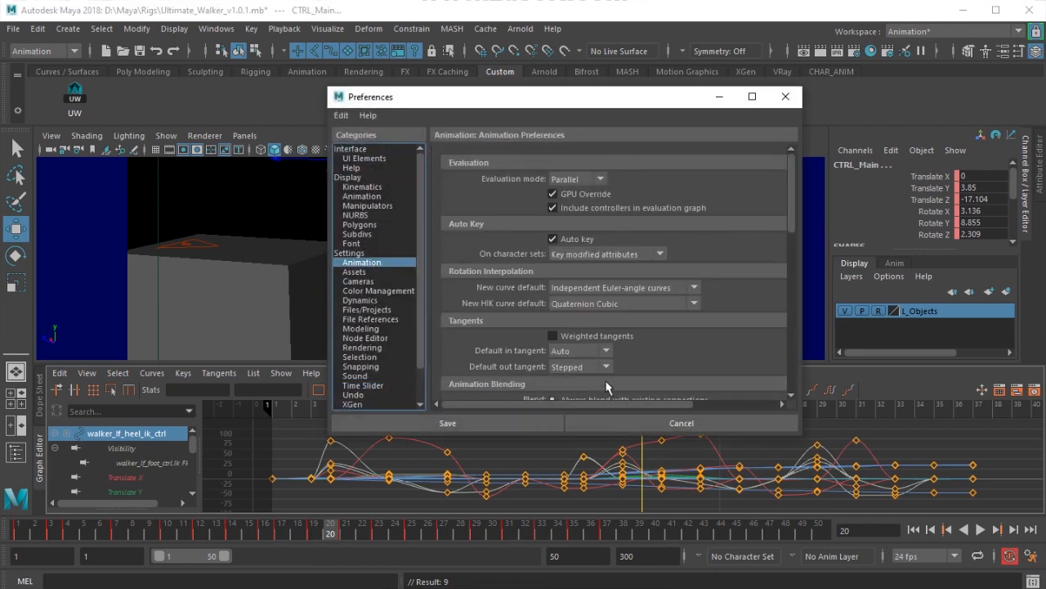
left_click(592, 367)
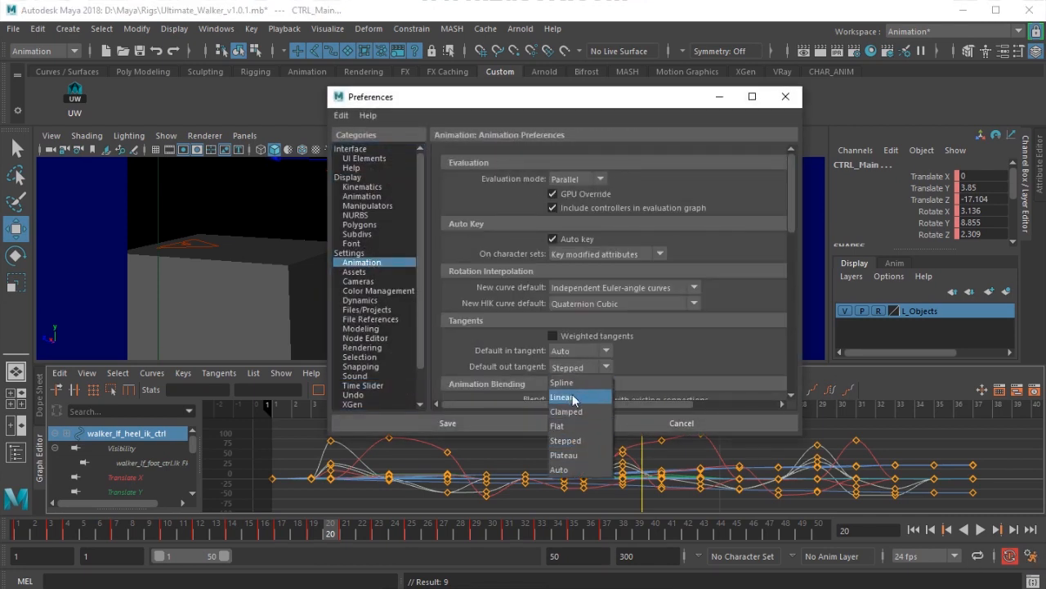
left_click(562, 469)
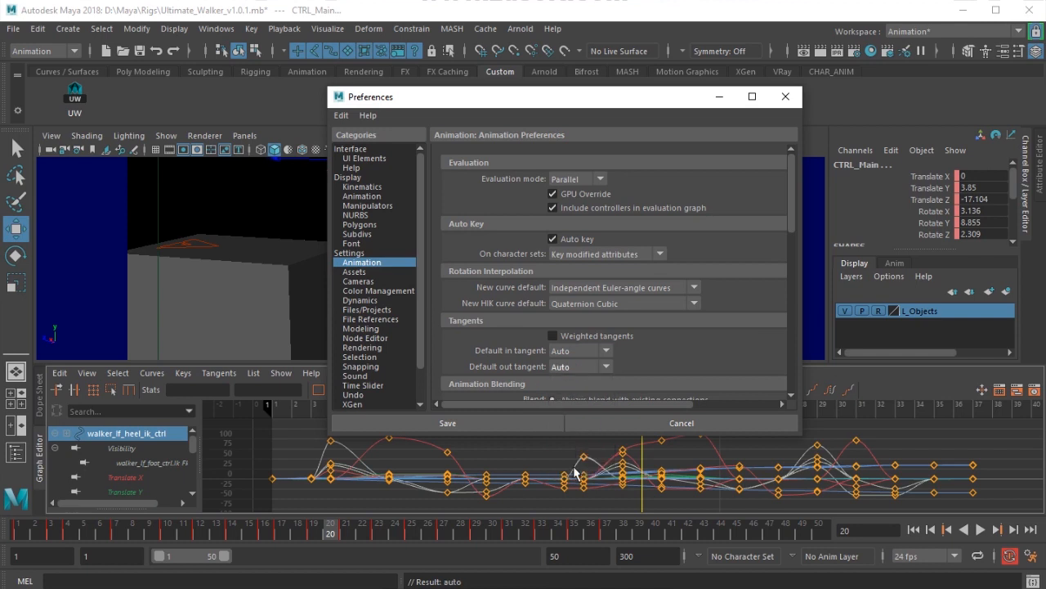
left_click(509, 421)
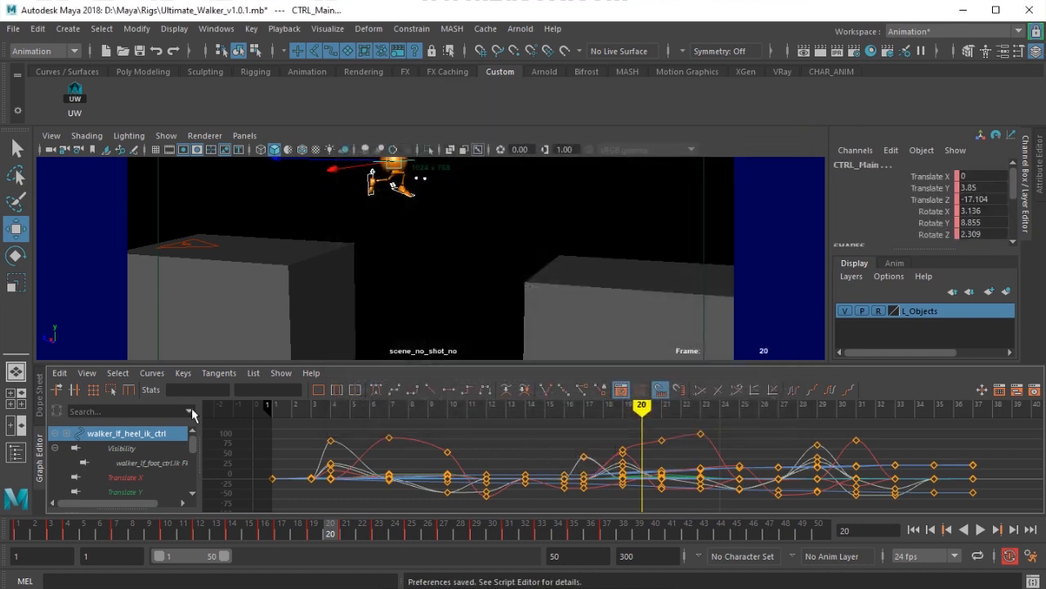
left_click(37, 478)
Hide the rig's control curves and play the jump through the shot camera, stopping playback at the end.
key("alt+v")
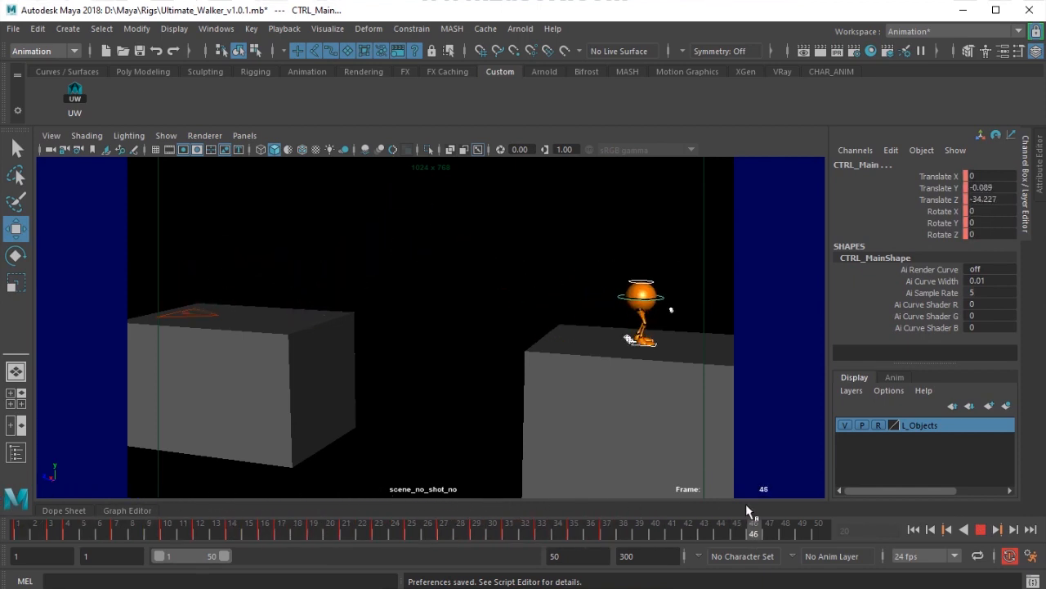
key("alt+v")
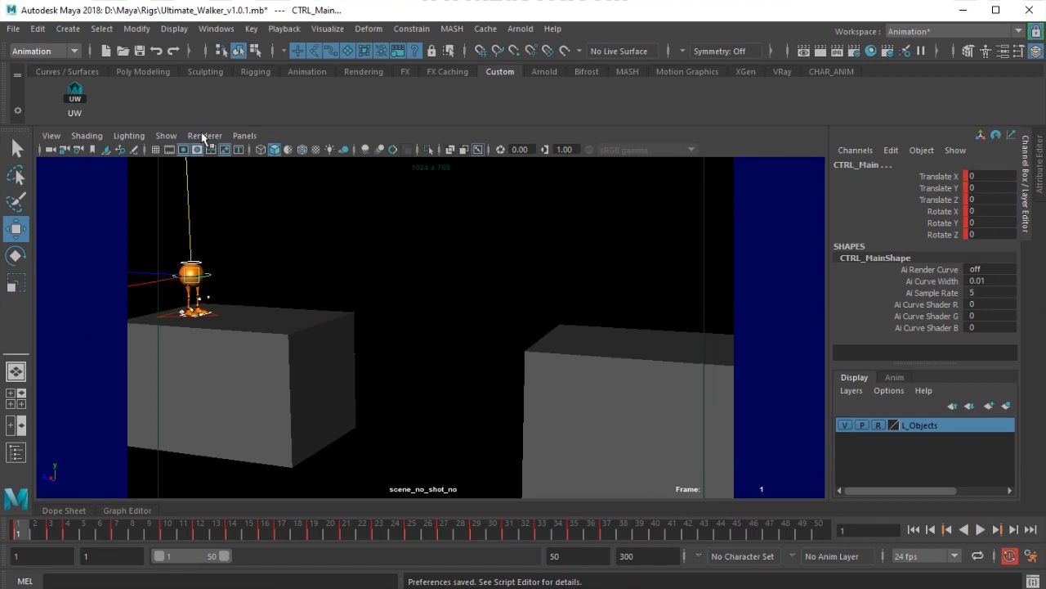
left_click(161, 139)
left_click(229, 70)
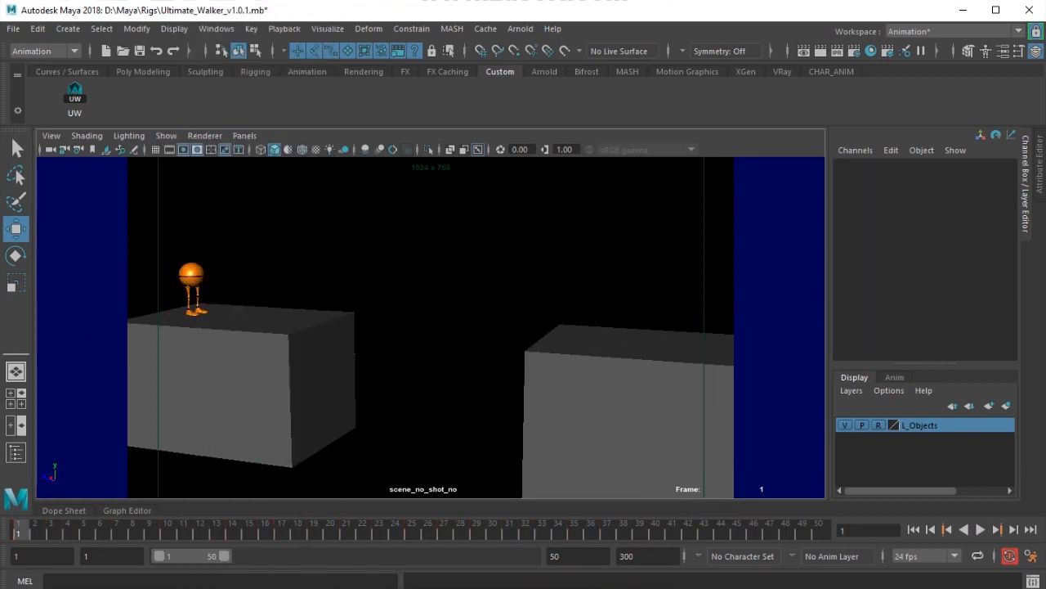
left_click(981, 529)
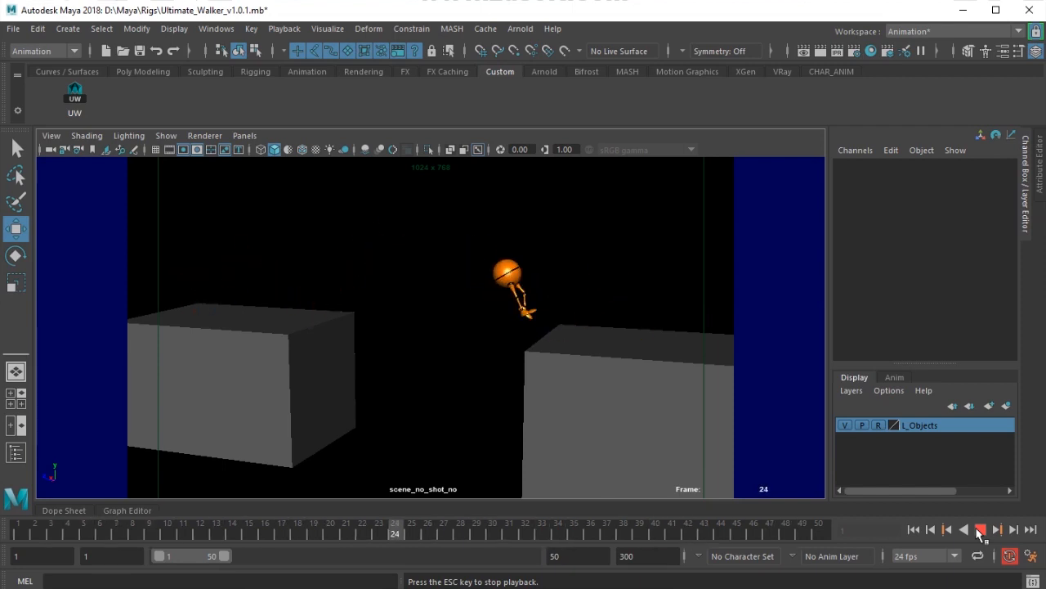
left_click(981, 529)
Select all of the rig's controls and display their keys in the Dope Sheet.
left_click(72, 94)
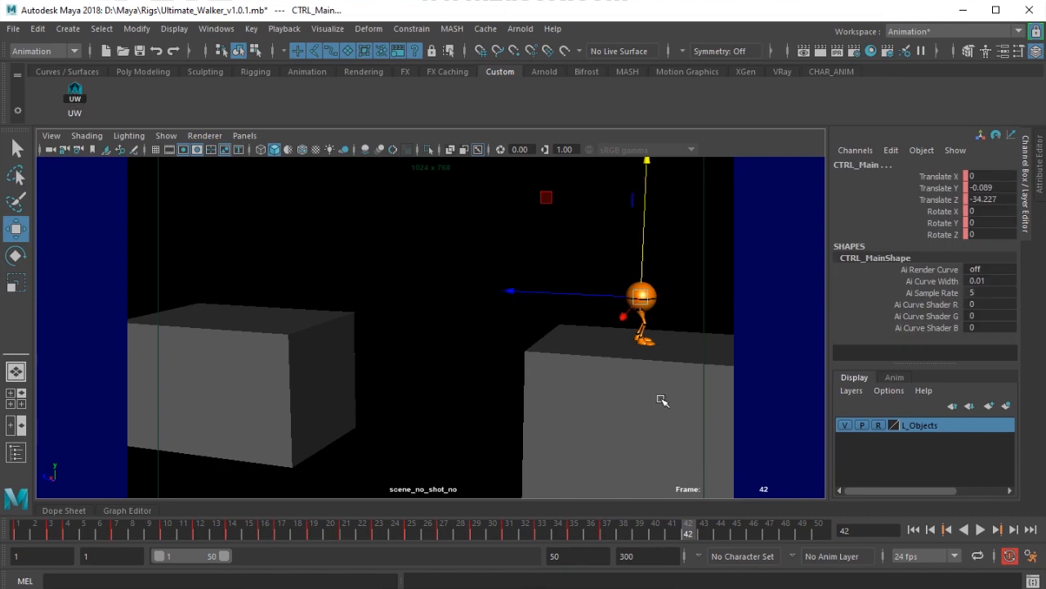
left_click_drag(396, 527, 296, 533)
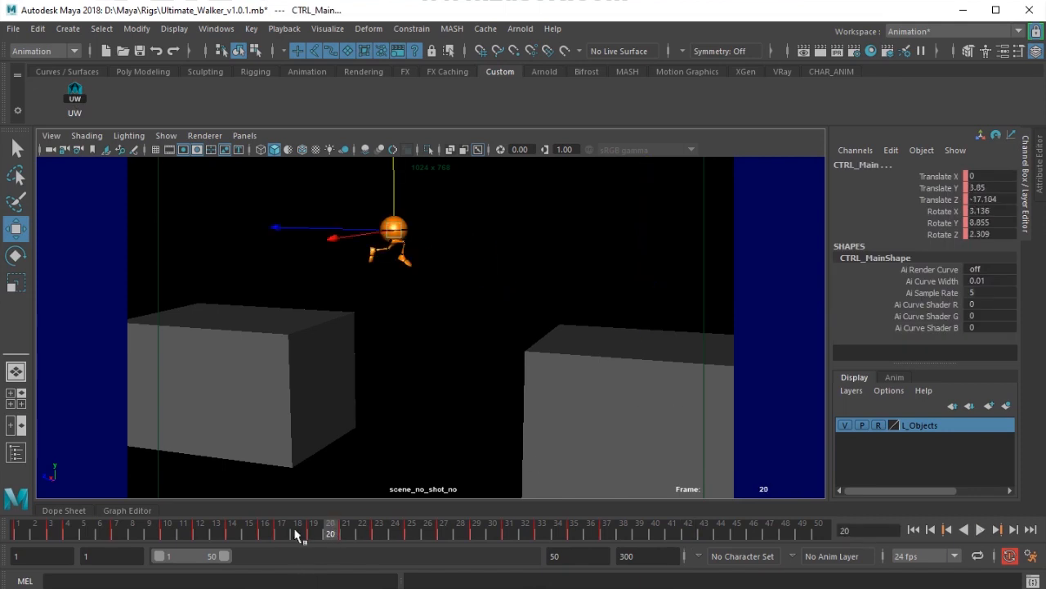
left_click(64, 510)
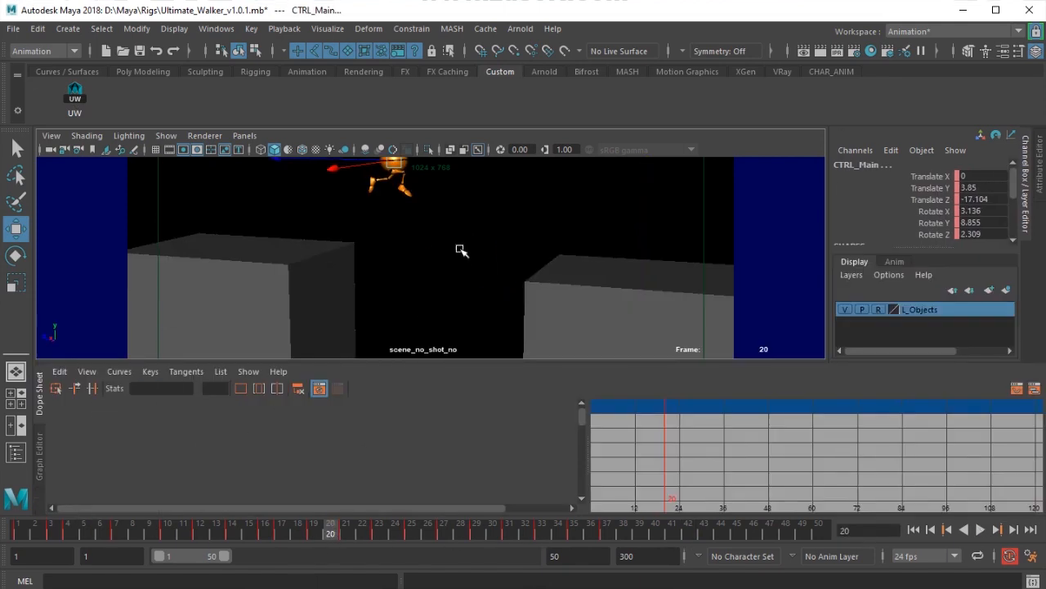
left_click(408, 262)
left_click(78, 112)
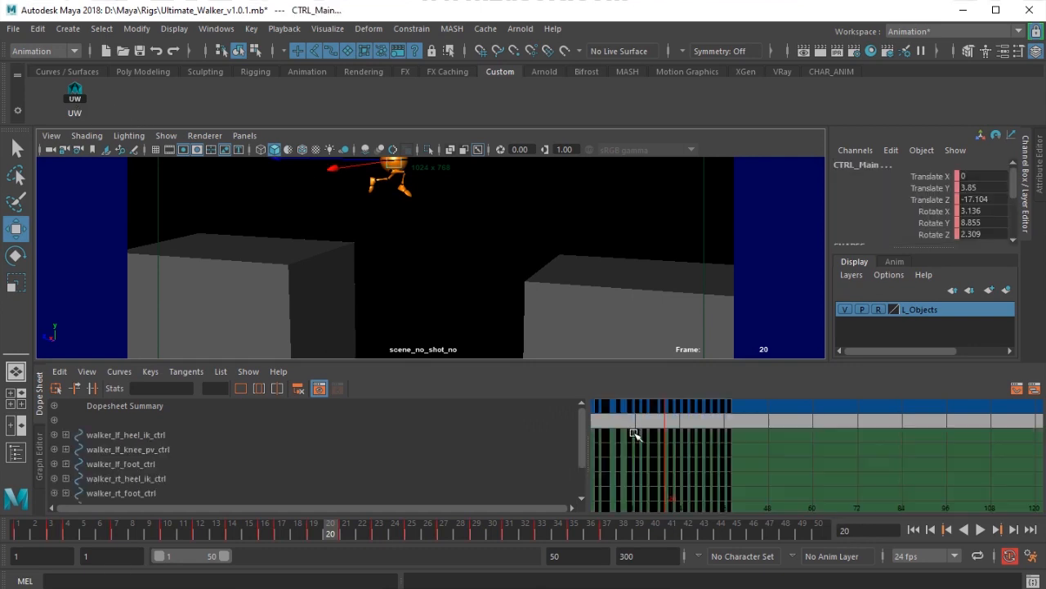
Retime the mid-air keys in the Dope Sheet to frames 20, 23, 26 and 29, shifting the final keys to end at frame 41.
middle_click_drag(727, 463, 810, 462, "alt")
right_click_drag(782, 437, 792, 443, "alt")
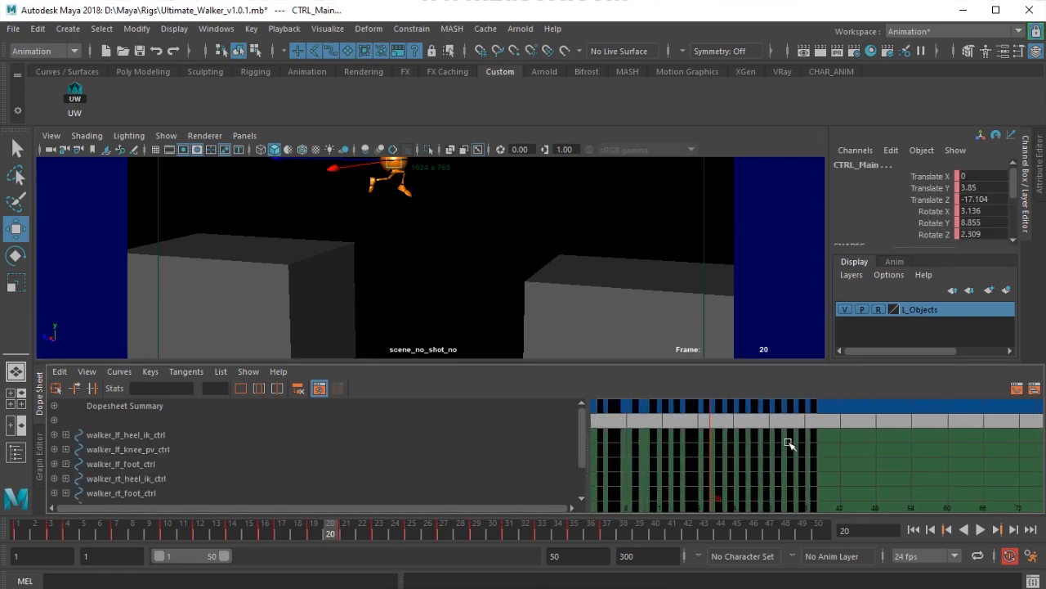
middle_click_drag(791, 443, 839, 455, "alt")
left_click_drag(374, 532, 311, 537)
right_click_drag(786, 433, 832, 439, "alt")
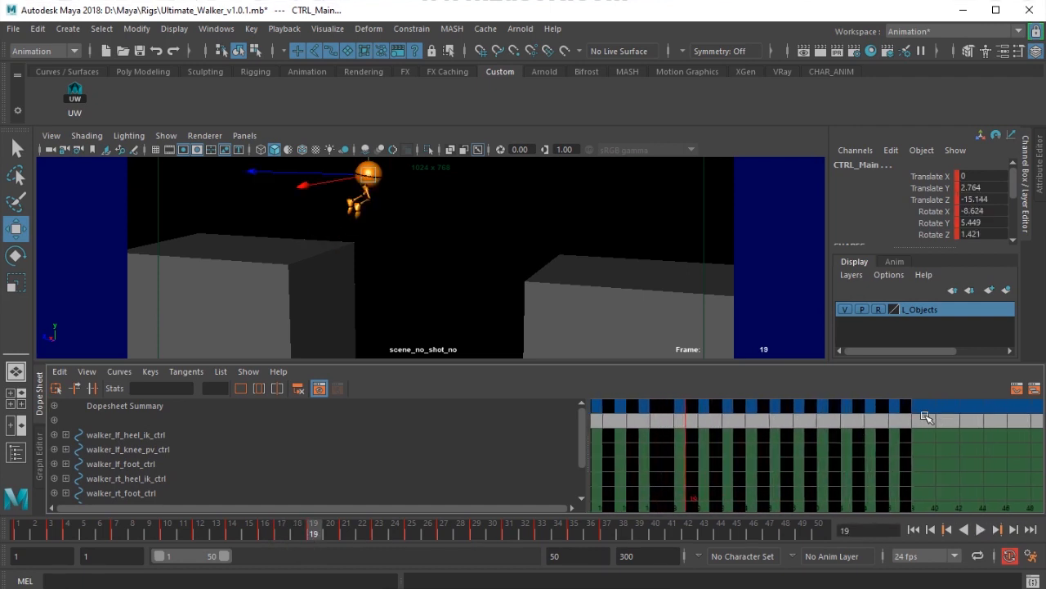
left_click_drag(681, 397, 681, 398)
middle_click_drag(685, 409, 783, 418)
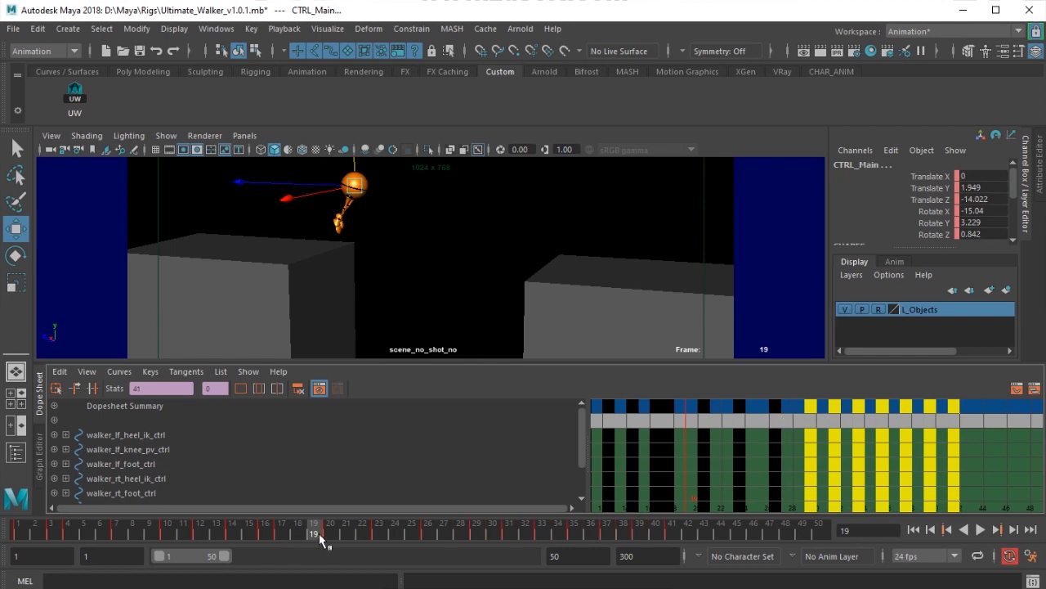
Play and scrub through the retimed jump from frame 1 to frame 41.
key("alt+v")
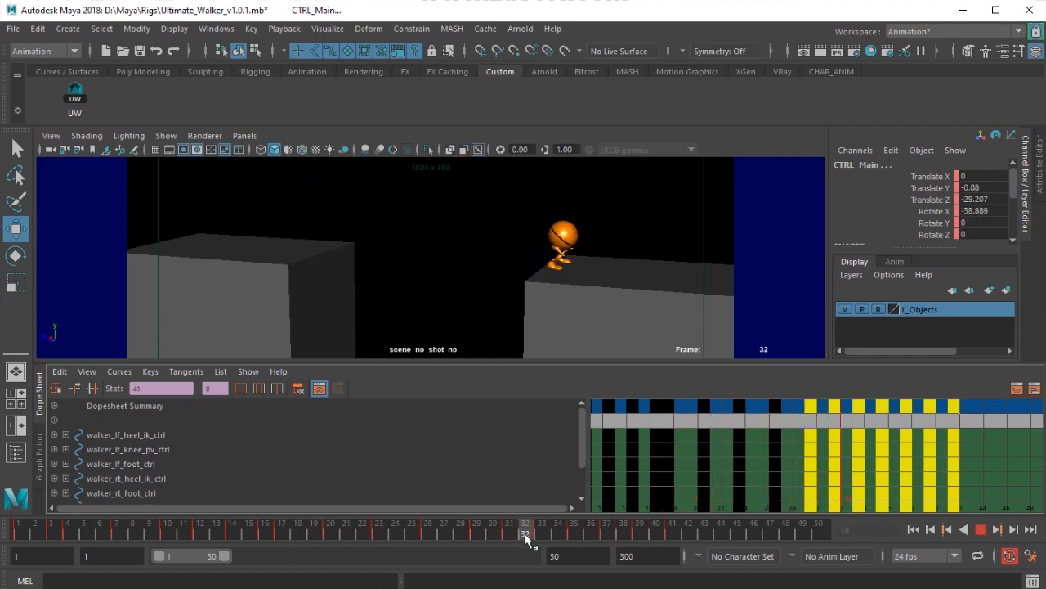
mouse_move(388, 569)
left_mouse_down()
mouse_move(81, 551)
mouse_move(2, 560)
left_mouse_up()
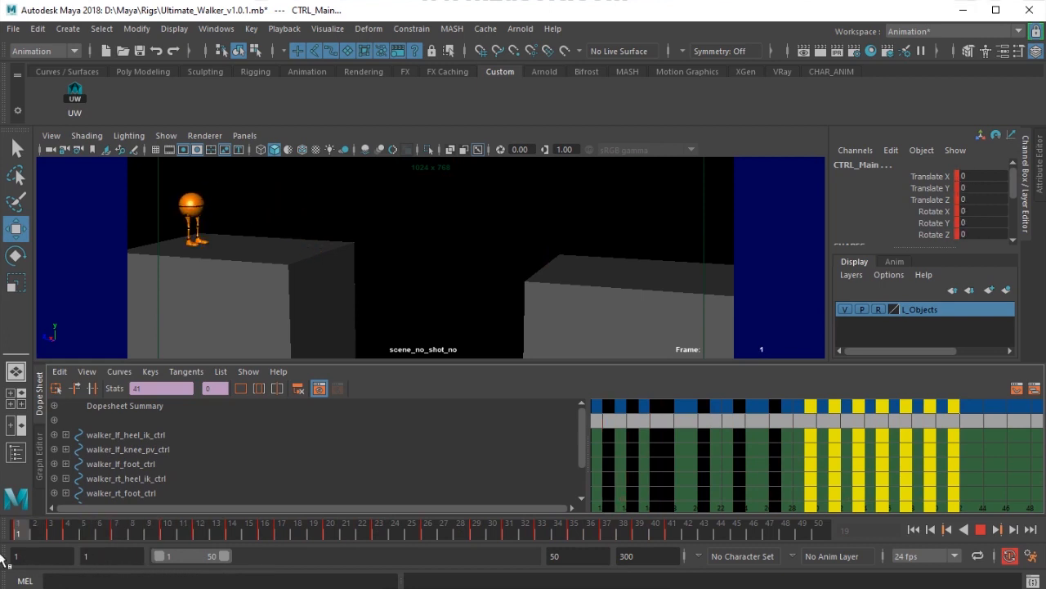
left_click_drag(67, 554, 677, 554)
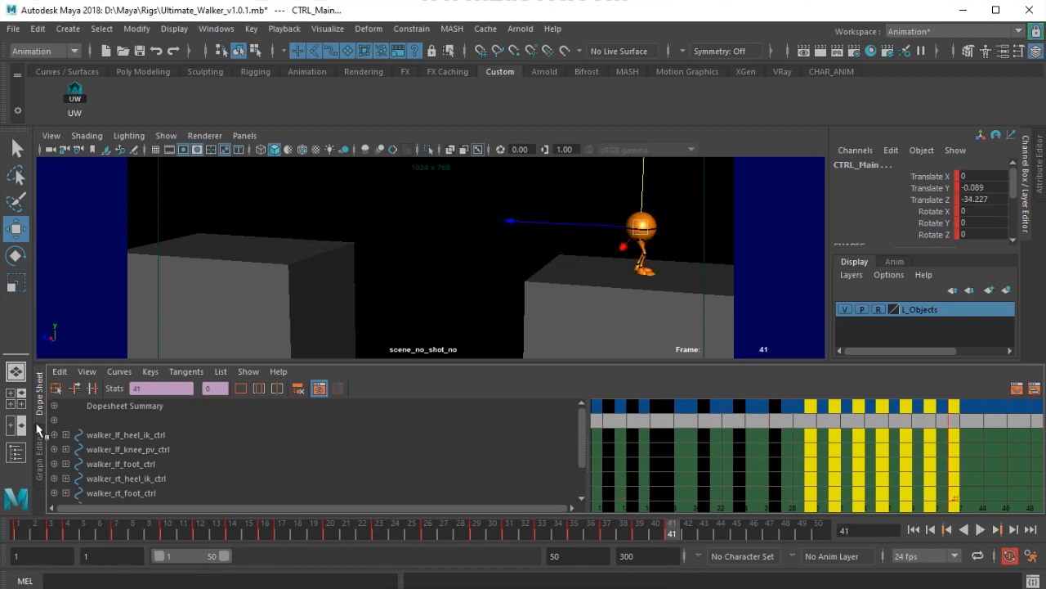
Close the Dope Sheet, deselect the rig and playblast the jump through the shot camera as gif images.
left_click(41, 417)
left_click(422, 430)
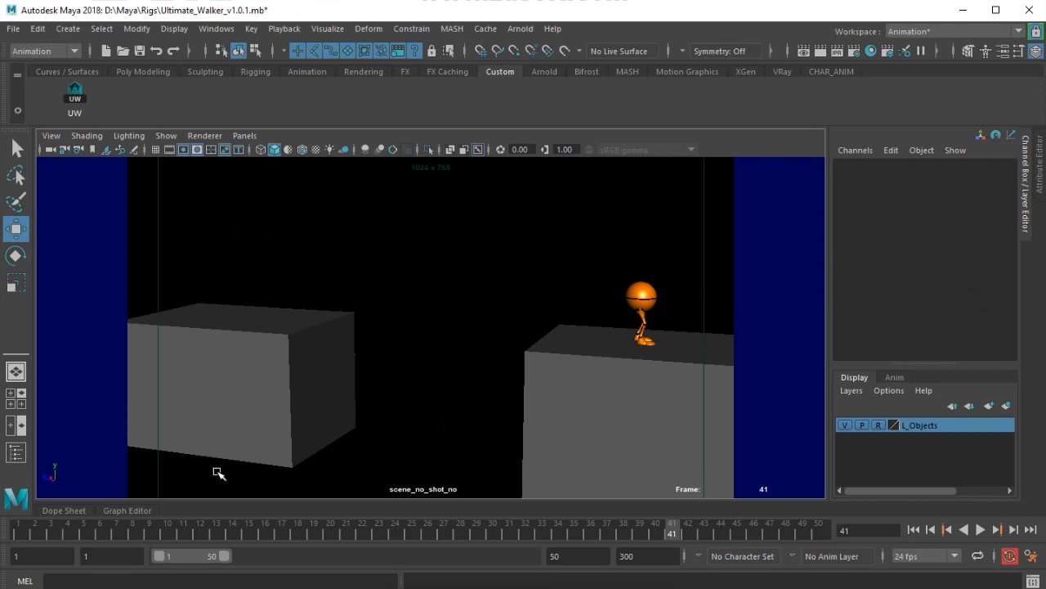
right_click(223, 527)
left_click(371, 524)
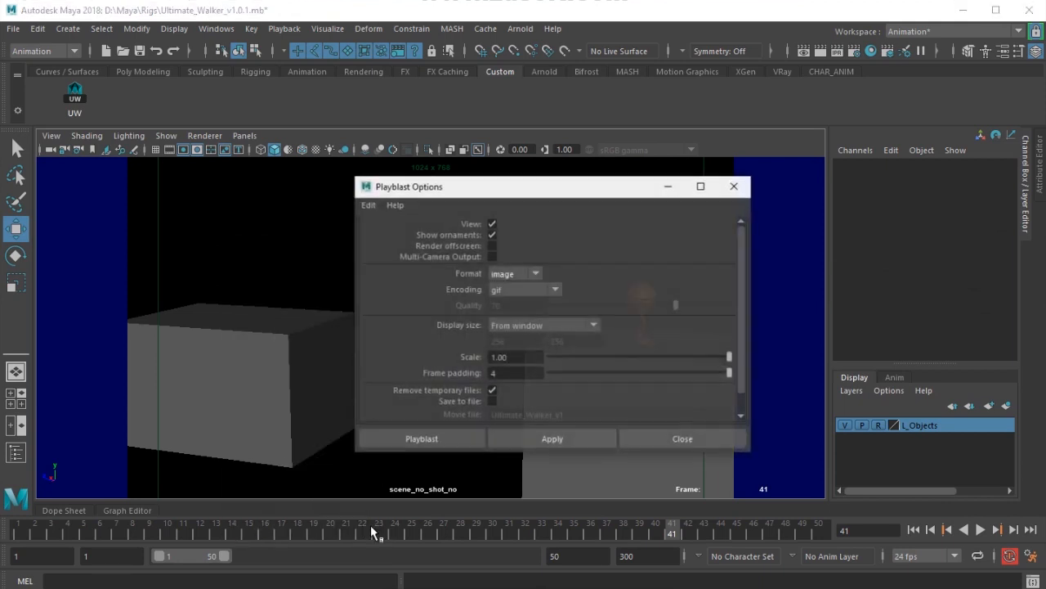
left_click(416, 441)
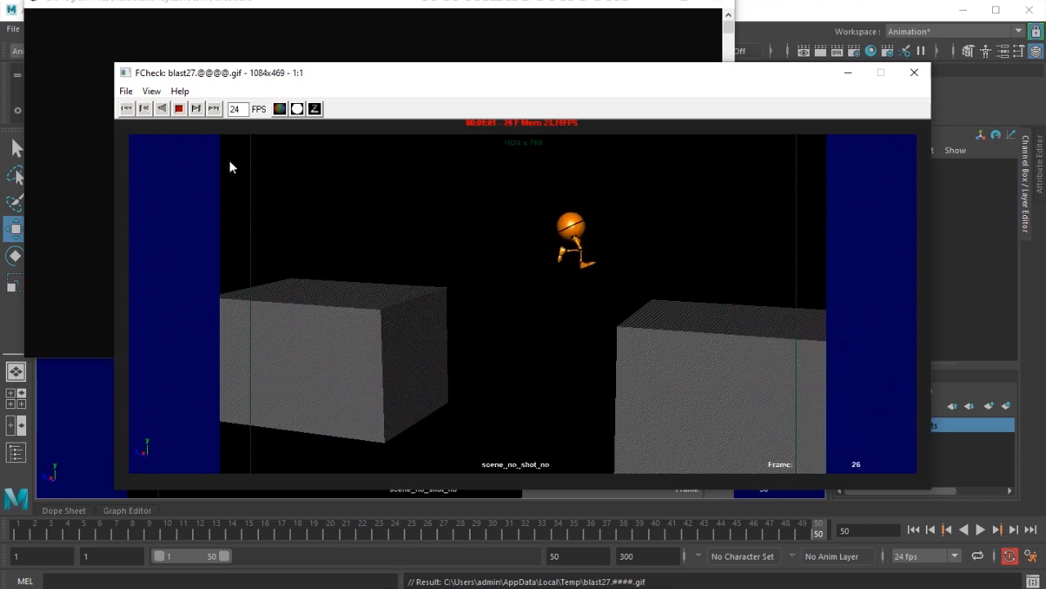
Stop the playblast in FCheck, scrub through its opening and mid-air frames, and close the viewer.
left_click(178, 109)
left_click_drag(564, 294, 282, 298)
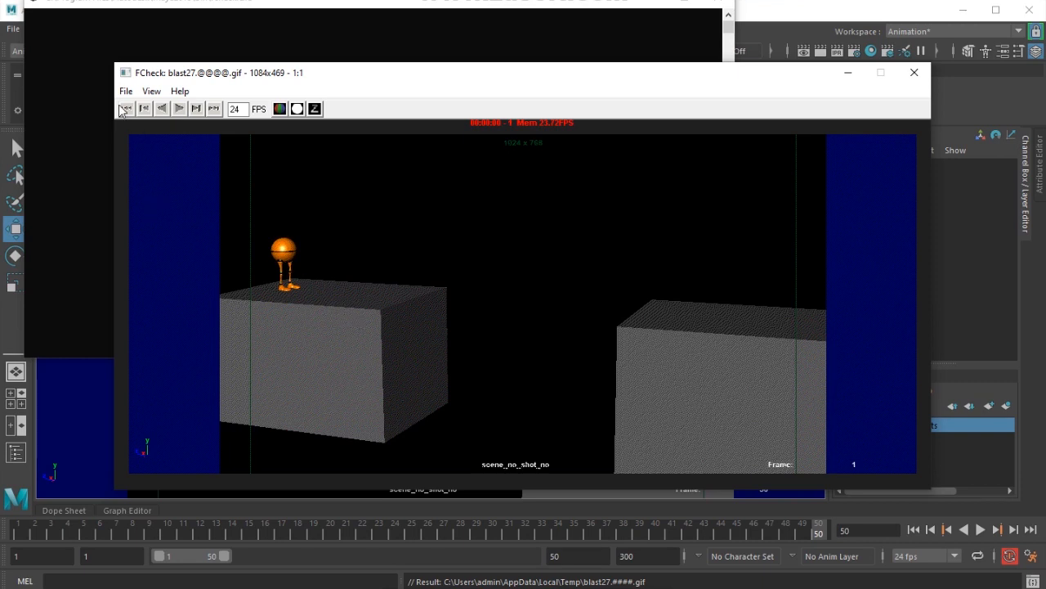
left_click_drag(276, 274, 214, 269)
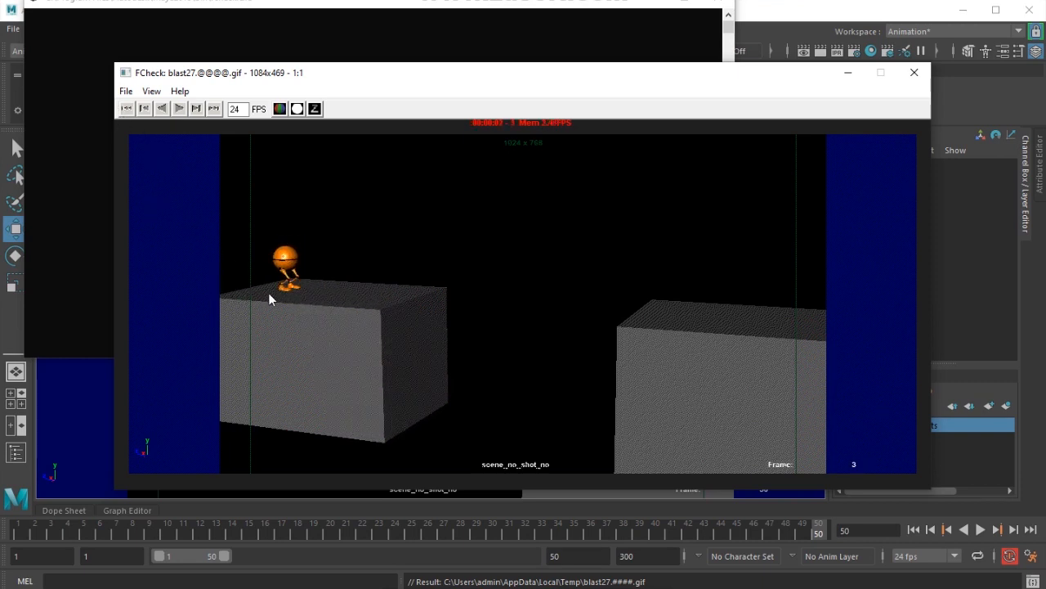
left_click(914, 72)
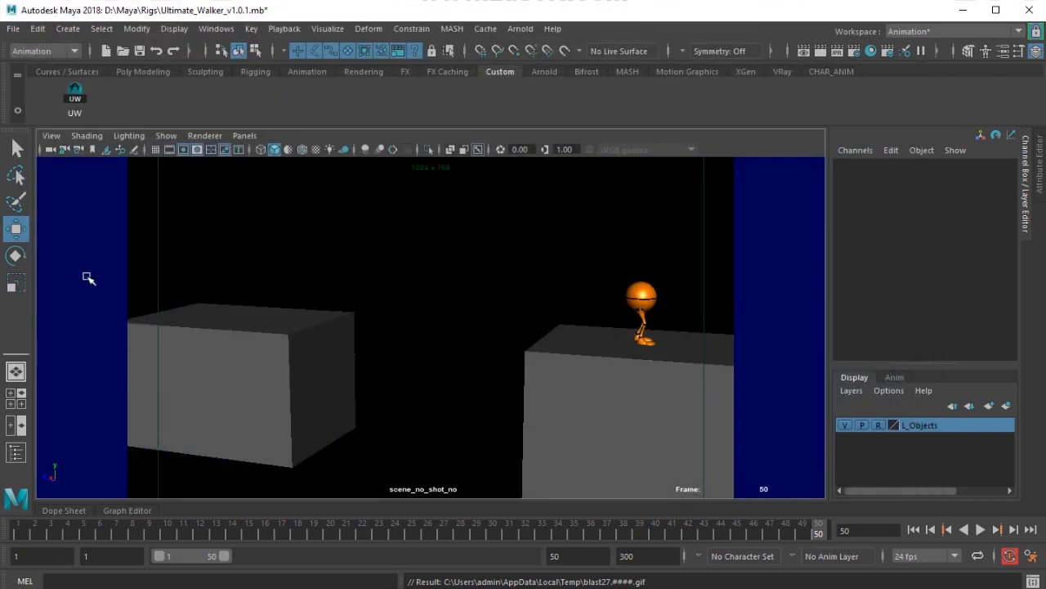
Select all rig controls at frame 3, switch to the persp camera and show the control curves again.
left_click(75, 99)
left_click(51, 529)
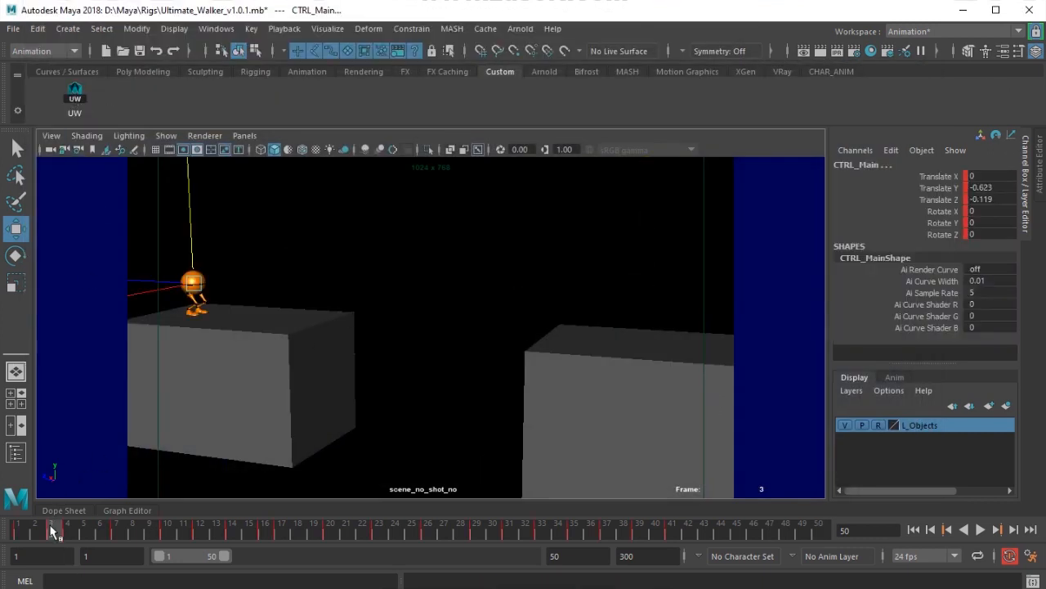
left_click(234, 139)
left_click(409, 150)
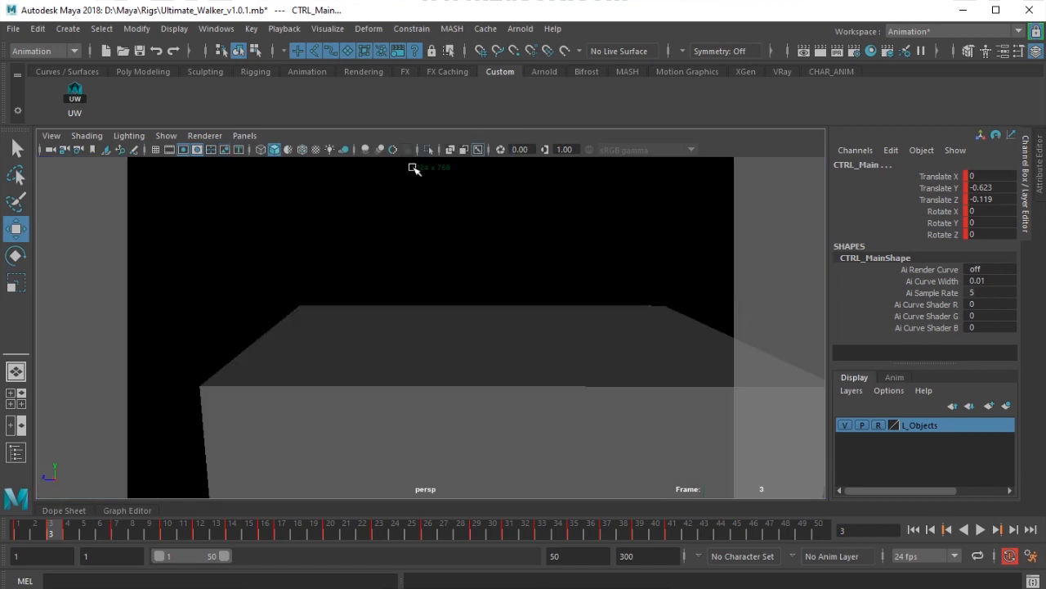
key("f")
scroll(378, 331, "down", 5)
scroll(378, 332, "up", 3)
left_click_drag(379, 331, 389, 359, "alt")
left_click(166, 136)
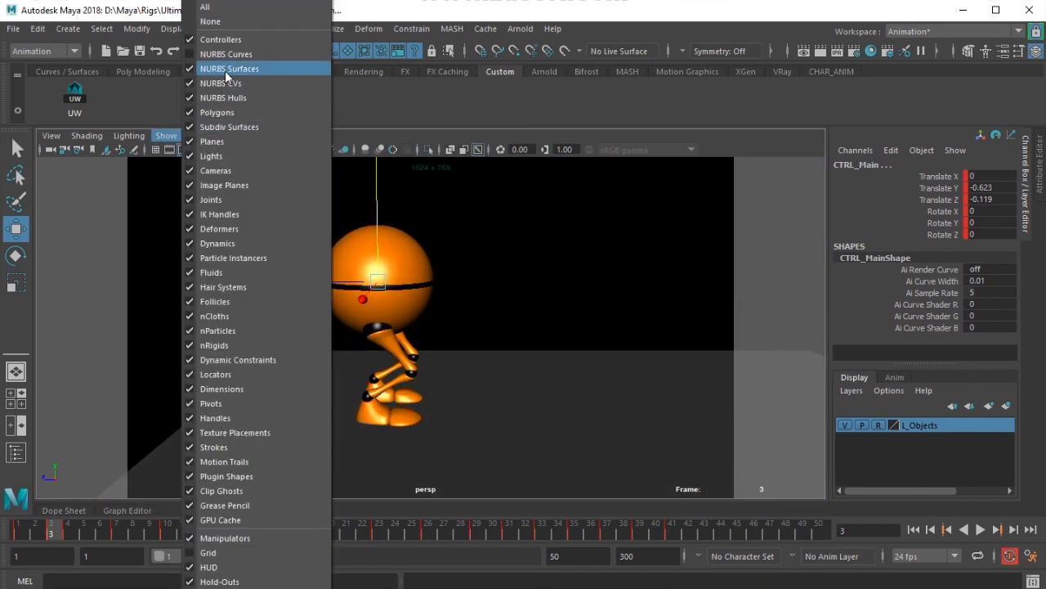
left_click(217, 52)
left_click_drag(460, 263, 419, 305, "alt")
At frame 3, tilt the main body control to about -30.3 in Rotate X and lower it to about -1.26 in Translate Y.
mouse_move(39, 530)
left_mouse_down()
mouse_move(65, 532)
mouse_move(50, 532)
left_mouse_up()
key("e")
left_click_drag(497, 240, 504, 296)
key("w")
left_click_drag(381, 215, 381, 243)
Adjust the knee pole vector controls, key all of the rig's controls at frame 3 and play back the crouch.
left_click_drag(520, 379, 385, 515, "alt")
left_click(562, 405)
left_click(566, 407)
left_click(603, 401)
left_click_drag(561, 432, 463, 390)
left_click(77, 97)
key("s")
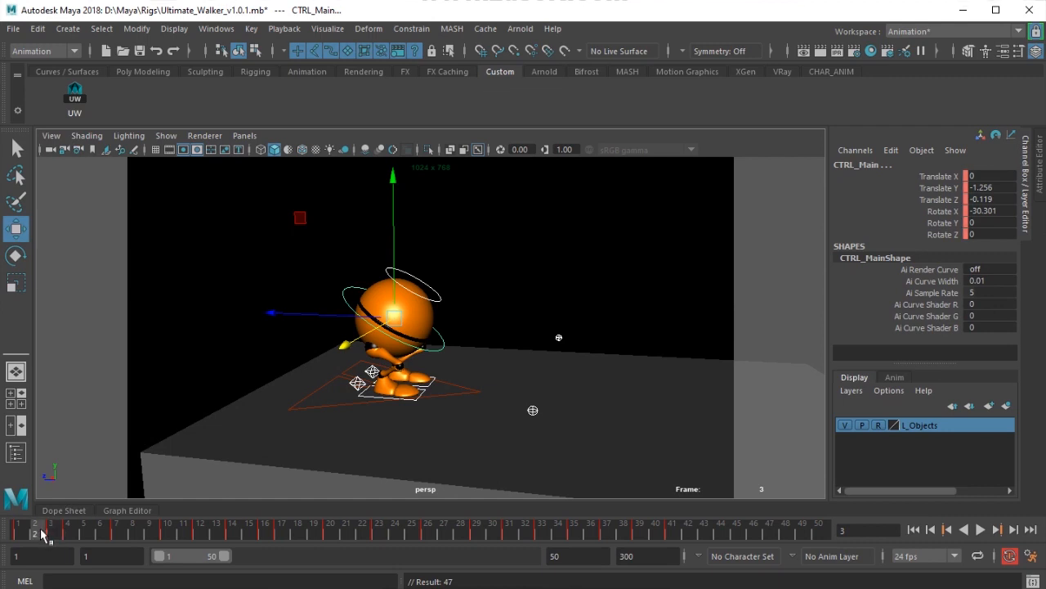
key("alt+v")
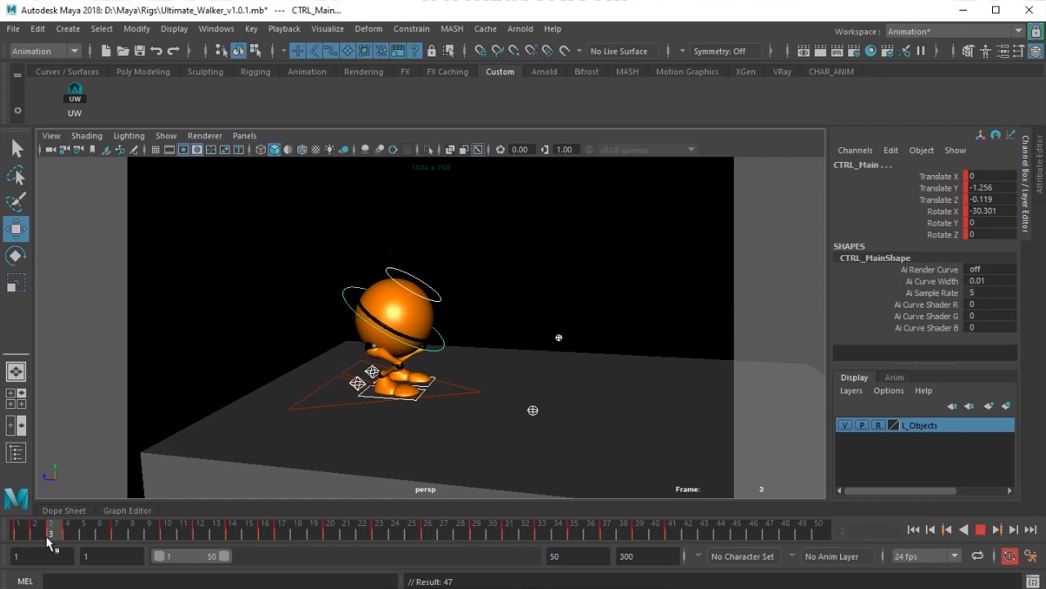
Stop playback and shift all rig keys from frame 2 onward in the Dope Sheet so that they start at frame 5.
key("alt+v")
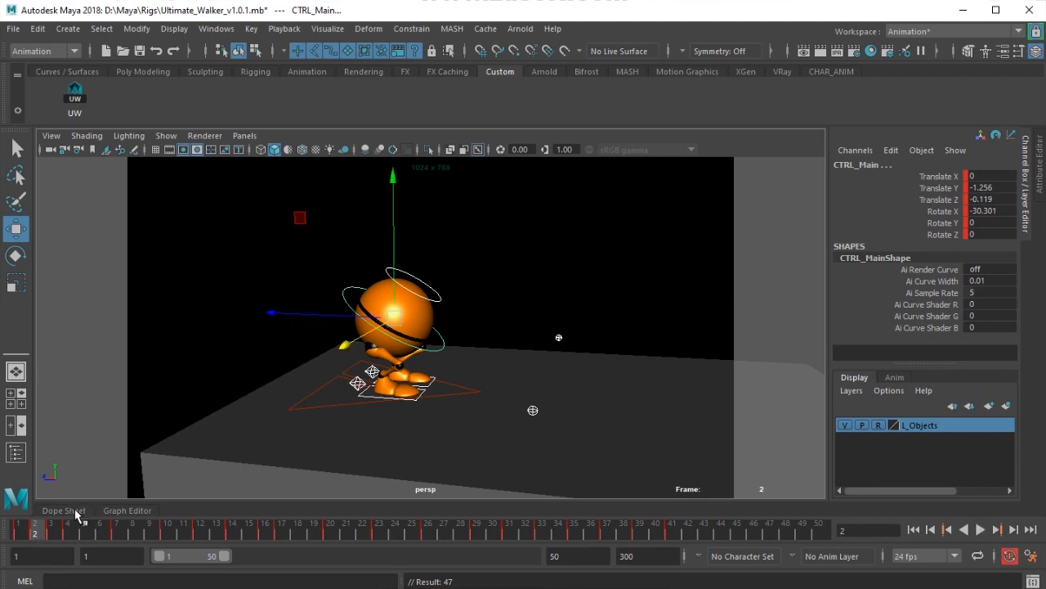
left_click(66, 511)
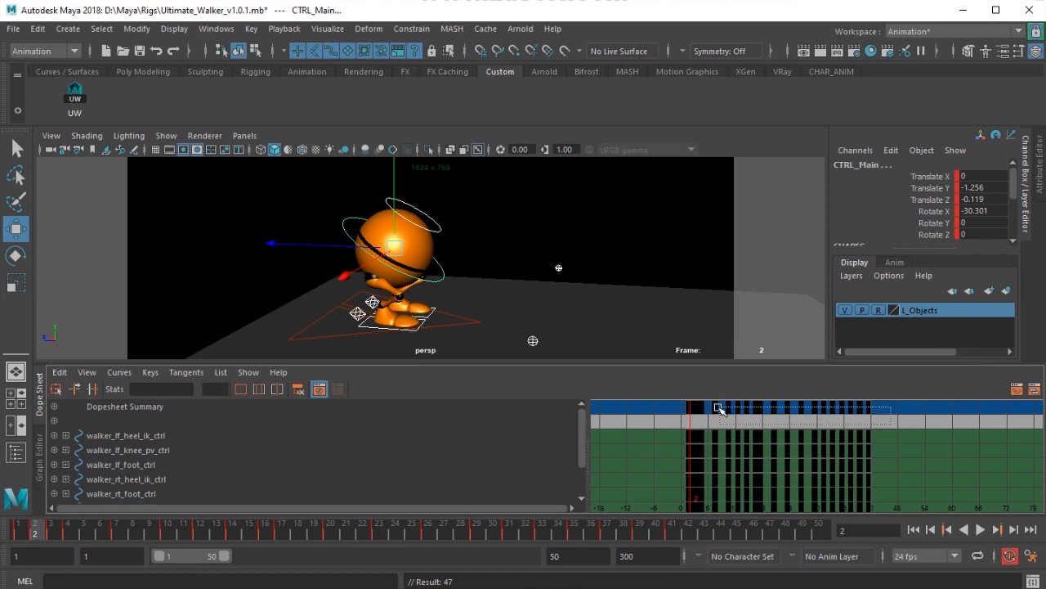
left_click_drag(720, 408, 695, 404)
scroll(739, 443, "up", 6)
middle_click_drag(743, 444, 805, 422, "alt")
scroll(750, 439, "up", 6)
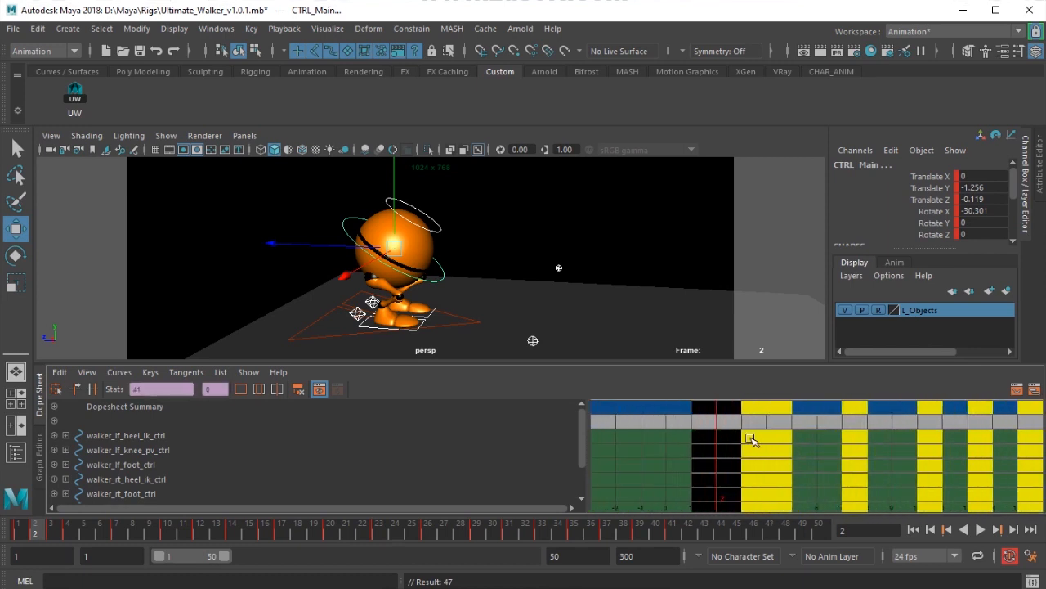
left_click(732, 409, "shift")
left_click(709, 407, "shift")
left_click(727, 409, "shift")
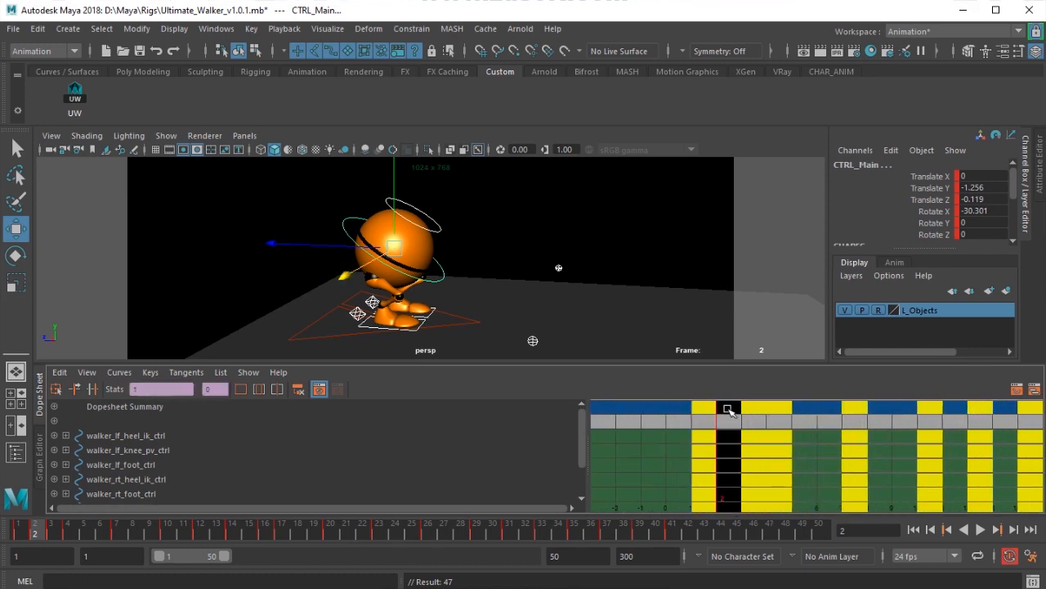
left_click_drag(710, 407, 801, 426)
left_click_drag(27, 533, 82, 535)
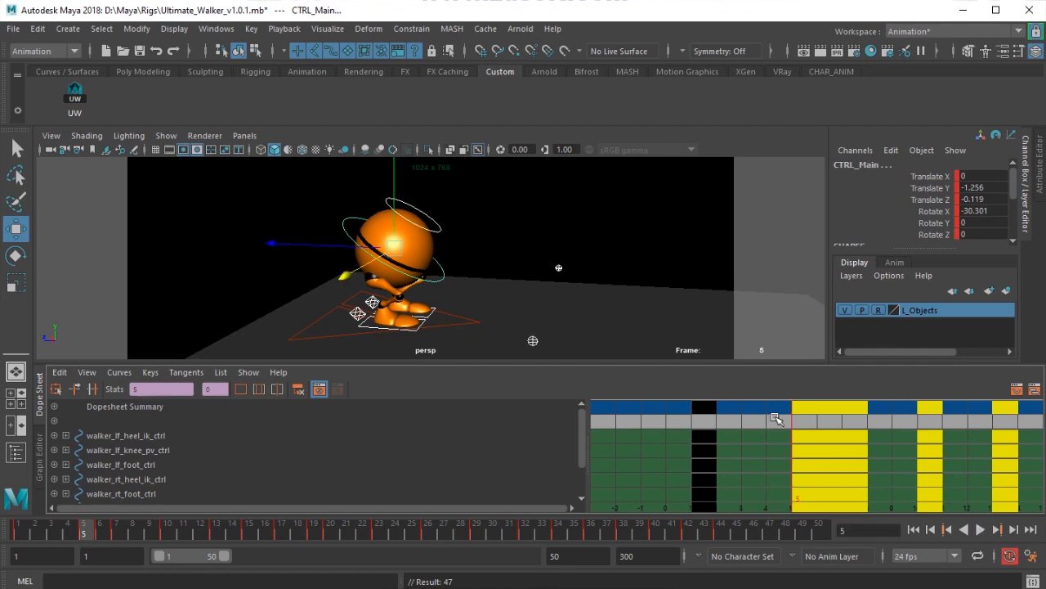
Move the keys from frame 6 onward one frame later, scrub the opening frames and close the Dope Sheet.
left_click_drag(803, 407, 858, 443)
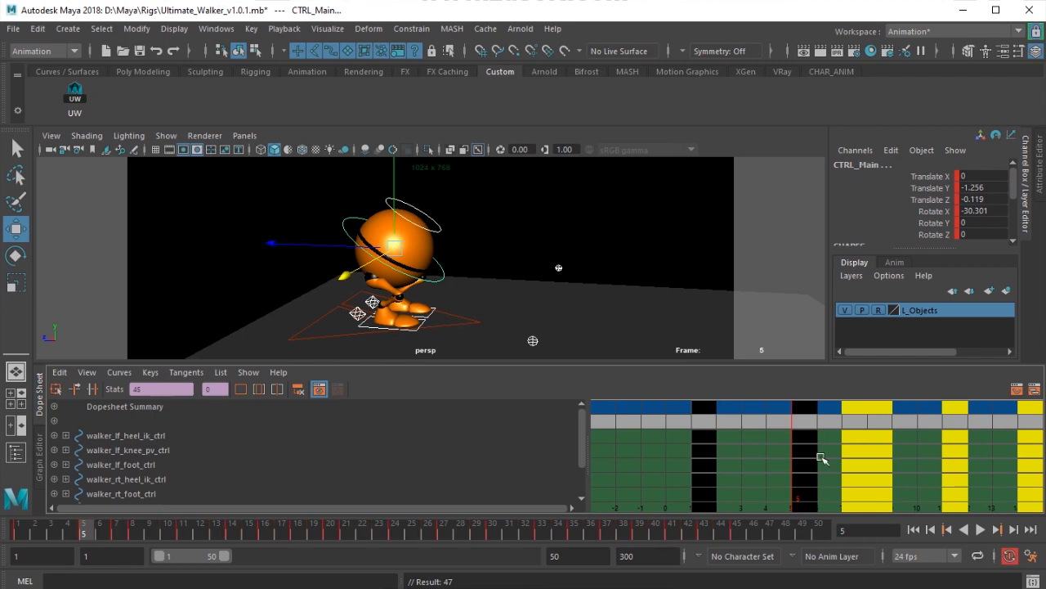
left_click_drag(111, 535, 83, 528)
left_click(39, 406)
Look through the scene_no_shot_no camera, hide the rig's control curves and clear the selection.
left_click(245, 136)
mouse_move(298, 151)
left_click(435, 167)
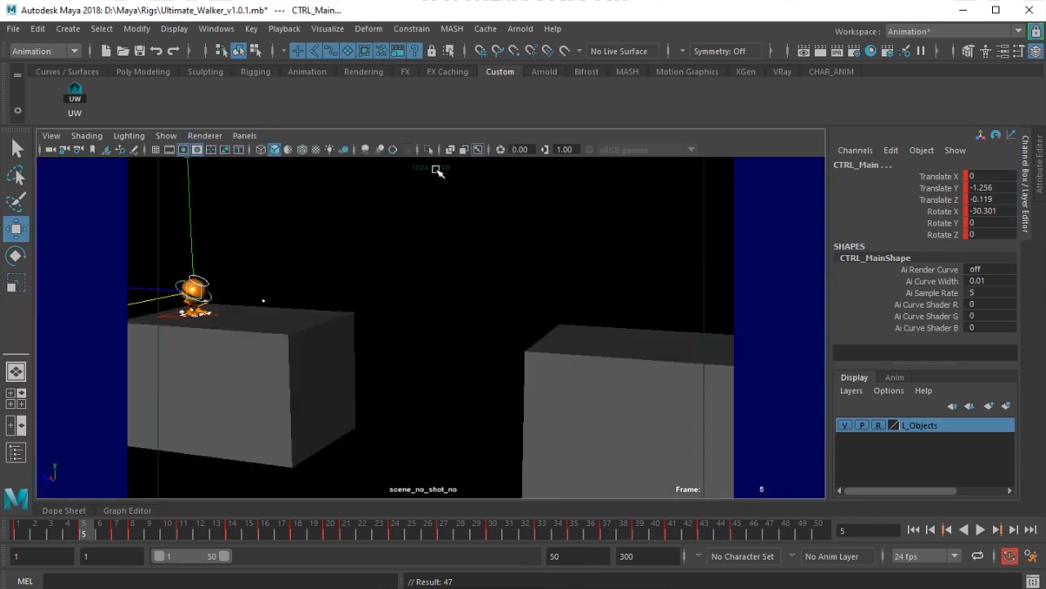
left_click(166, 136)
left_click(244, 56)
left_click(374, 260)
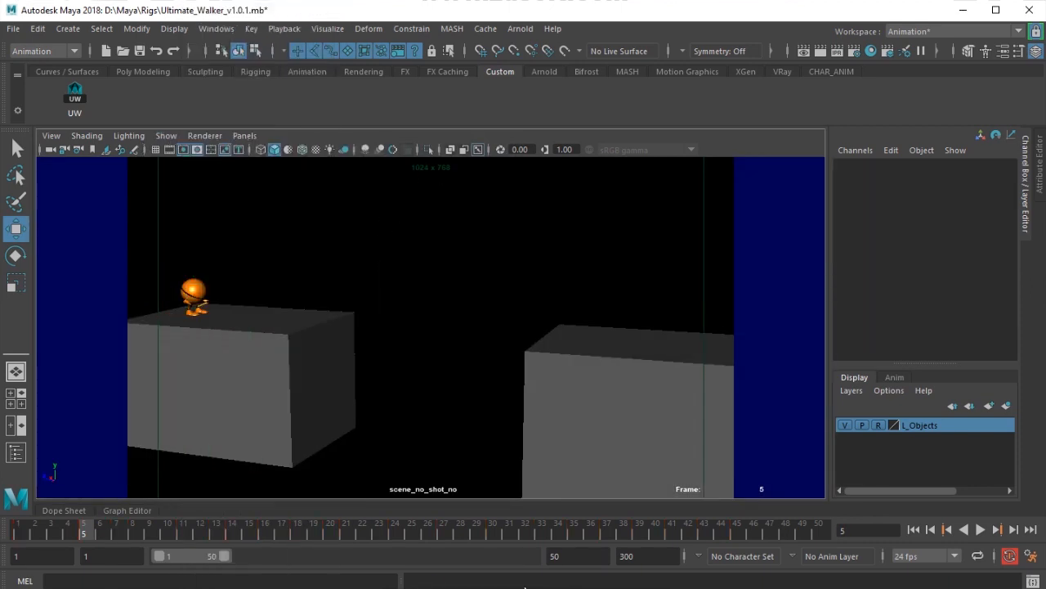
Playblast the shot camera view as gif images, watch the retimed jump in FCheck and close the viewer.
right_click(642, 533)
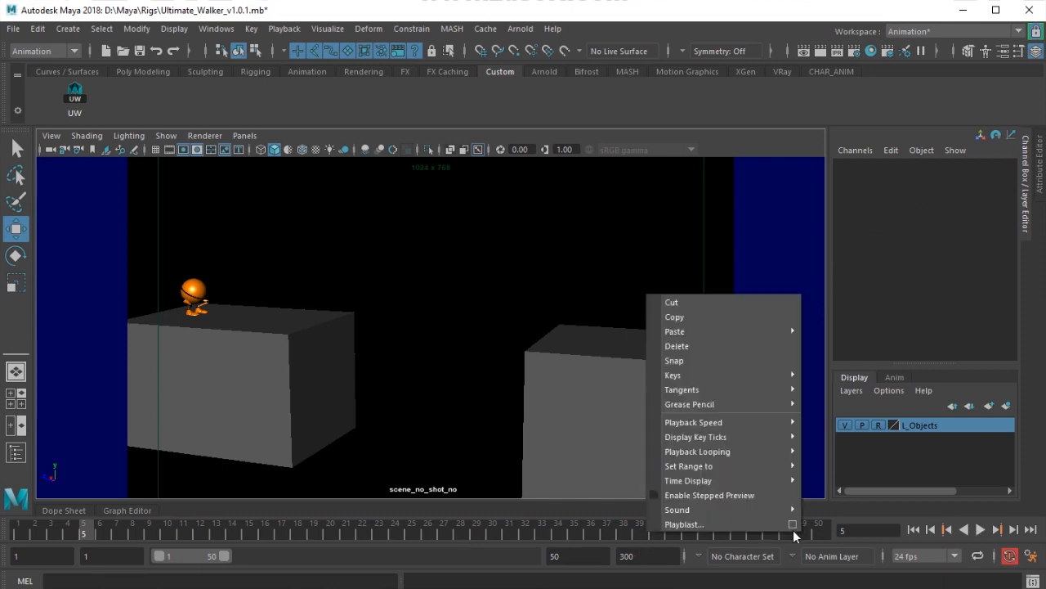
left_click(794, 522)
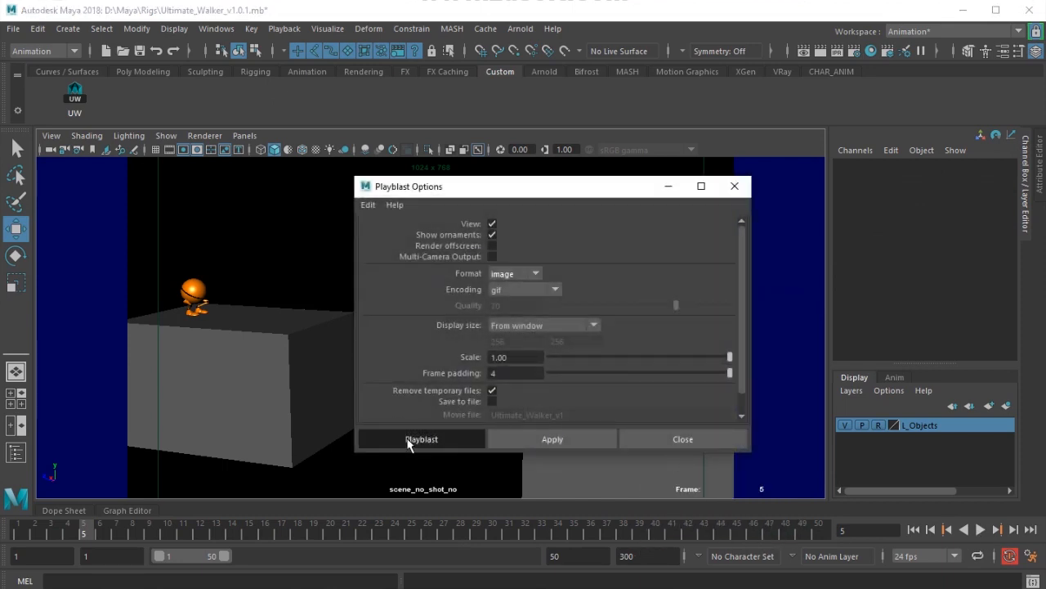
left_click(409, 438)
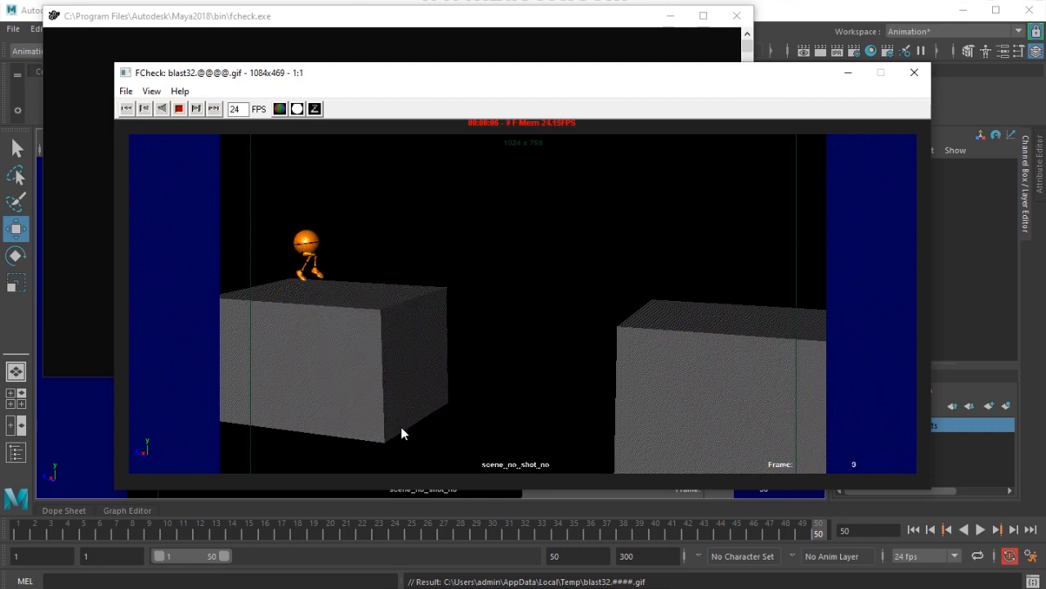
left_click(913, 75)
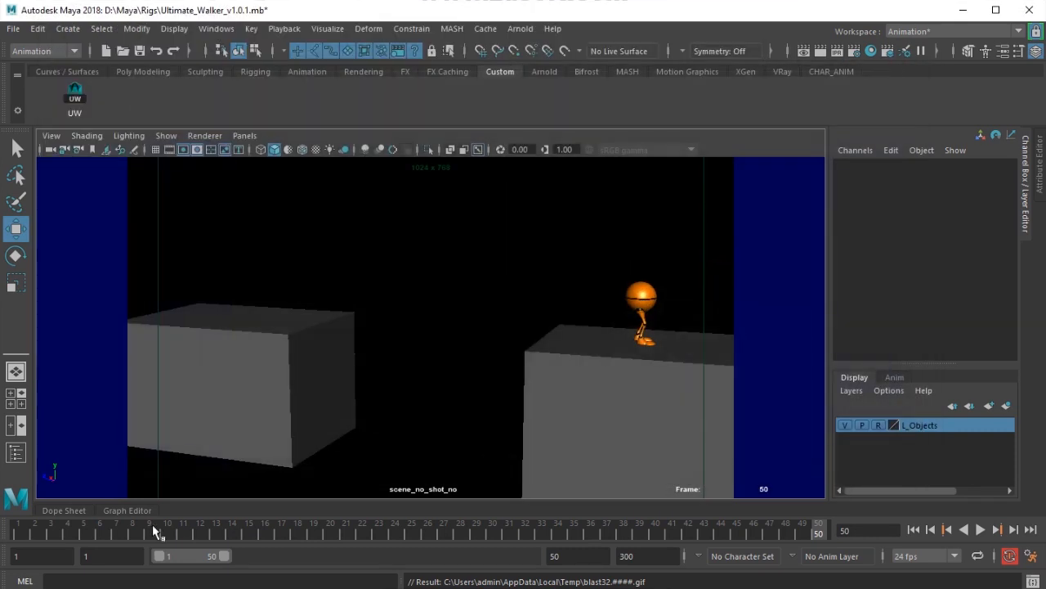
Scrub to frame 19 and switch to the persp camera, framing the character at the edge of the first block.
left_click_drag(20, 531, 323, 542)
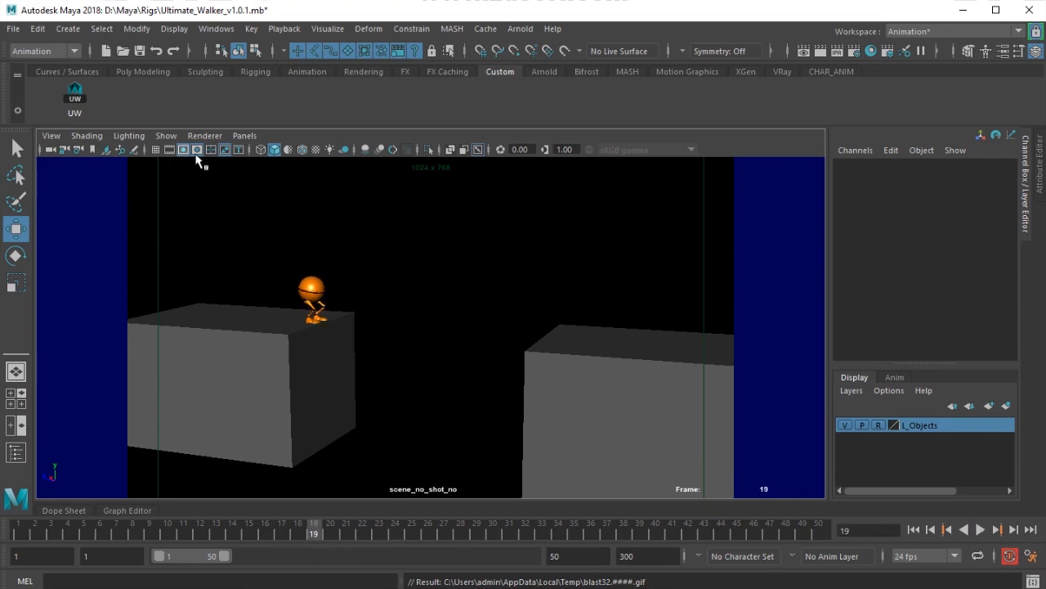
left_click(245, 135)
mouse_move(300, 152)
left_click(426, 147)
left_click_drag(433, 340, 443, 368, "alt")
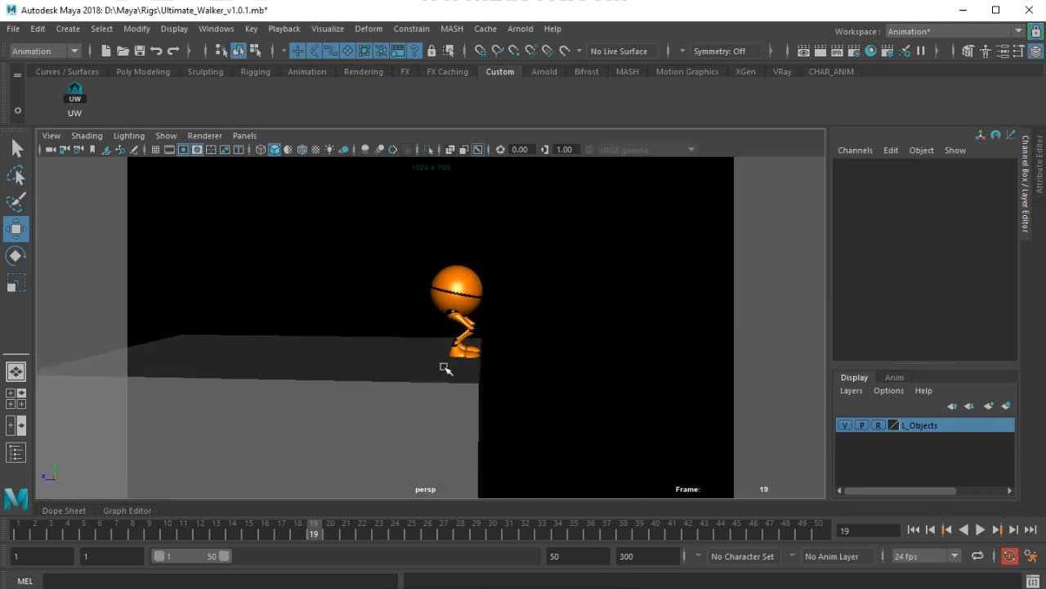
Scrub and play frames 17 to 22 to examine the landing, anticipation crouch and take-off poses.
left_click_drag(304, 532, 329, 535)
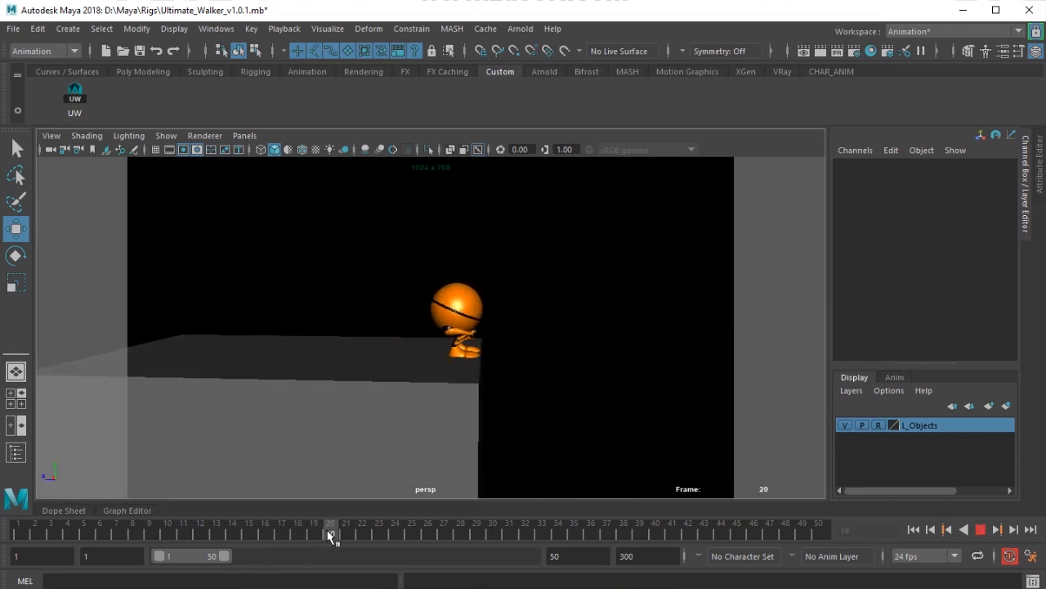
left_click_drag(330, 535, 277, 534)
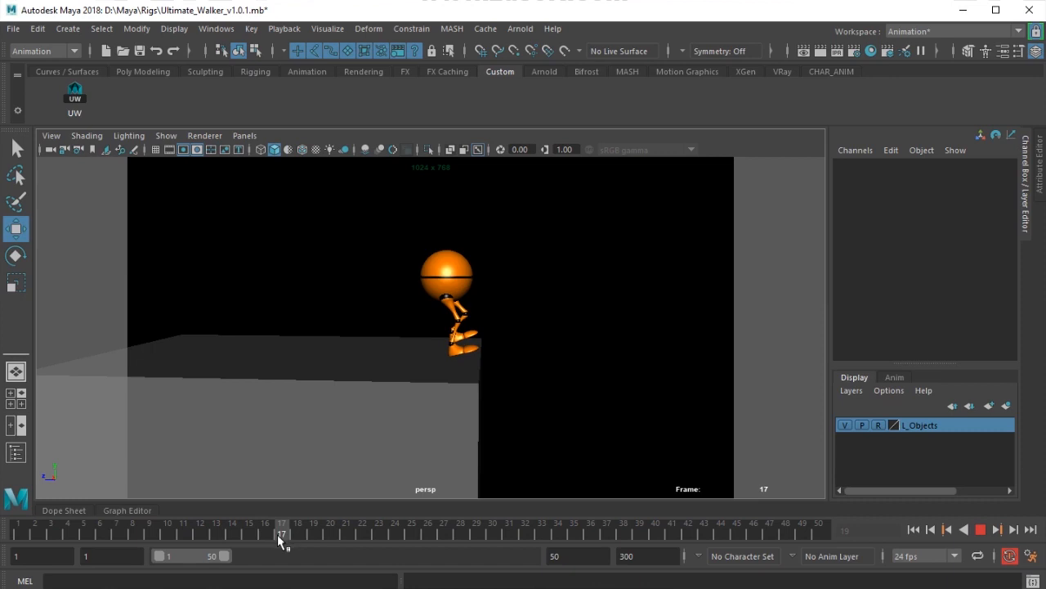
left_click_drag(277, 534, 340, 523)
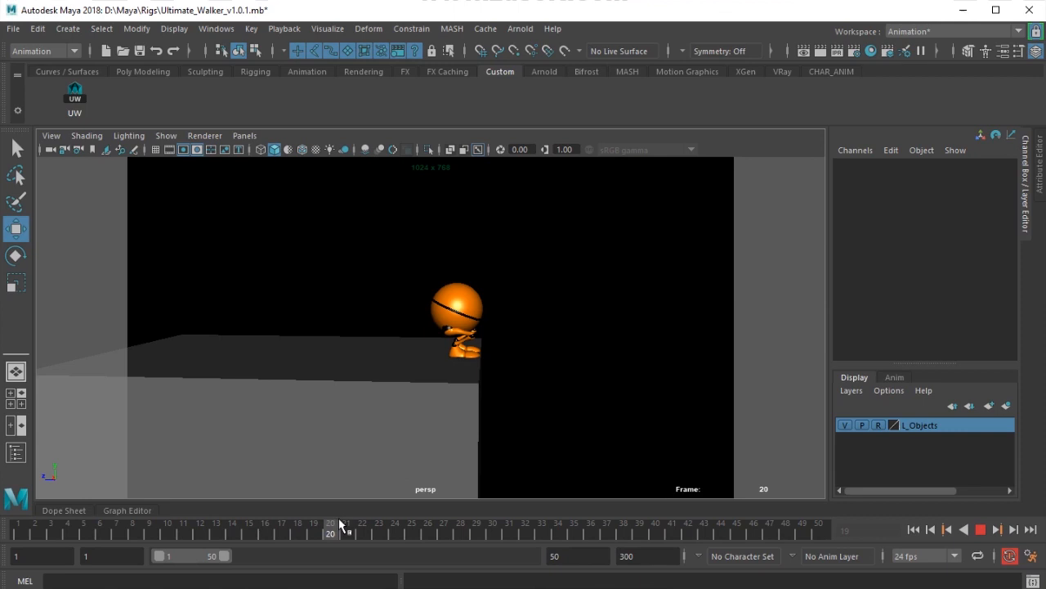
mouse_move(340, 523)
left_mouse_down()
mouse_move(18, 530)
mouse_move(105, 512)
mouse_move(439, 526)
mouse_move(236, 528)
mouse_move(12, 510)
mouse_move(105, 496)
mouse_move(334, 525)
mouse_move(428, 516)
mouse_move(14, 514)
mouse_move(259, 491)
mouse_move(456, 508)
mouse_move(162, 510)
mouse_move(250, 502)
mouse_move(367, 516)
mouse_move(276, 530)
mouse_move(325, 536)
left_mouse_up()
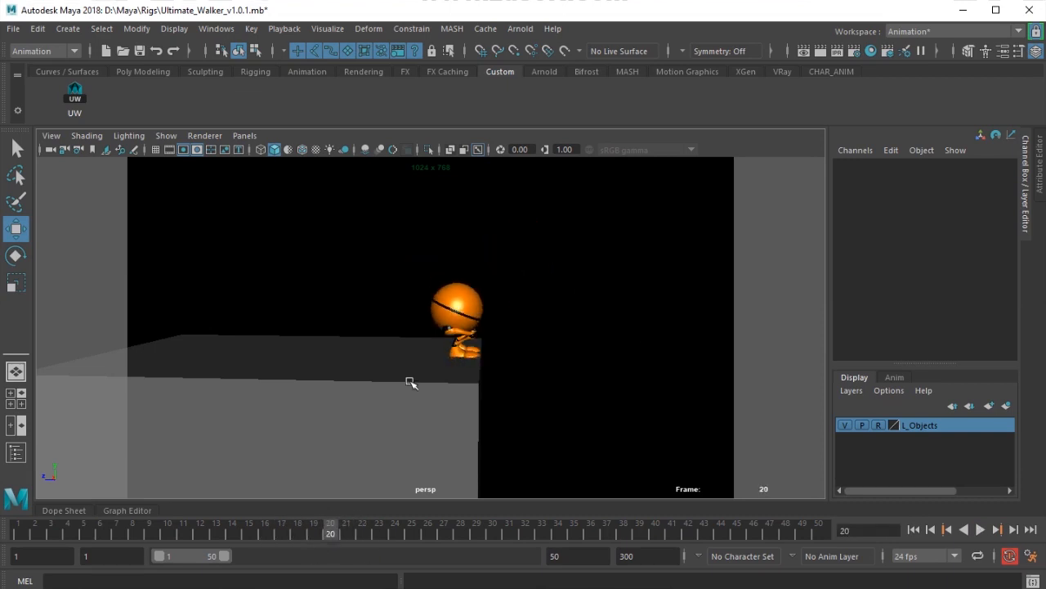
key("alt+v")
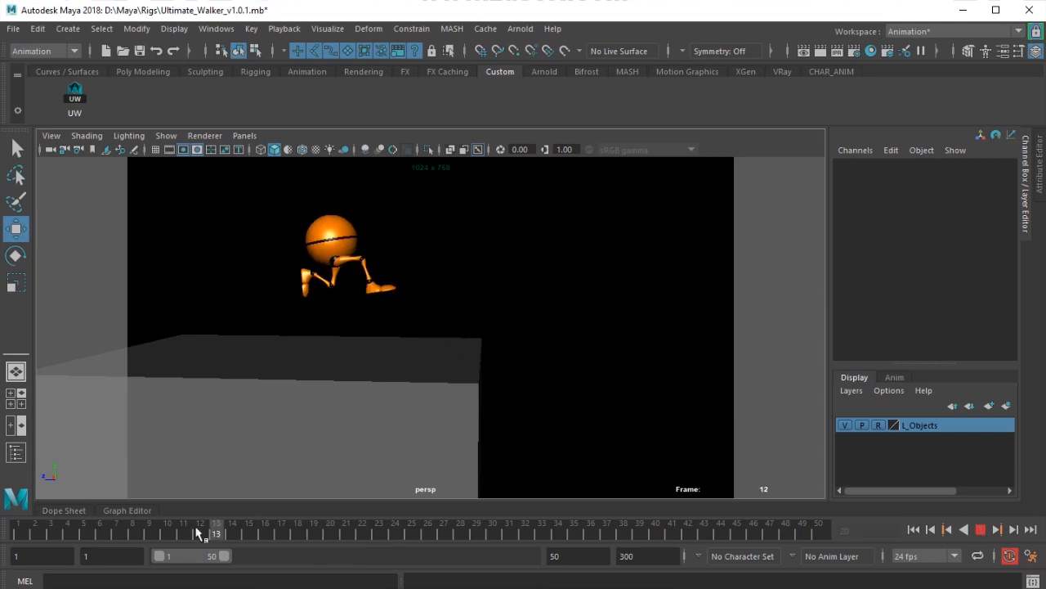
left_click_drag(276, 520, 362, 520)
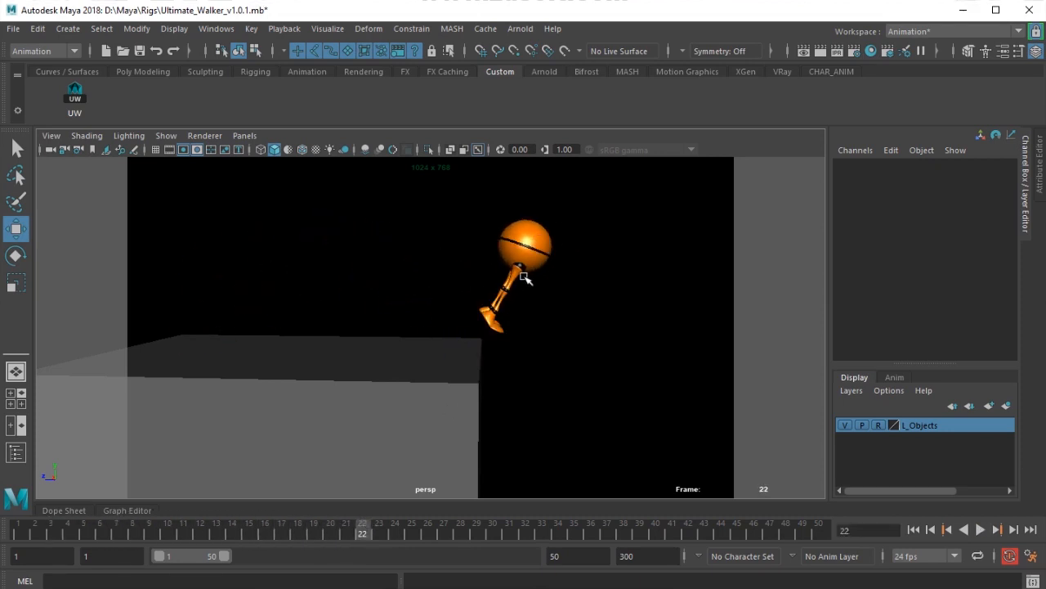
Frame both blocks in the persp view and playblast the animation as gif images.
left_click_drag(442, 353, 323, 352, "alt")
right_click(372, 520)
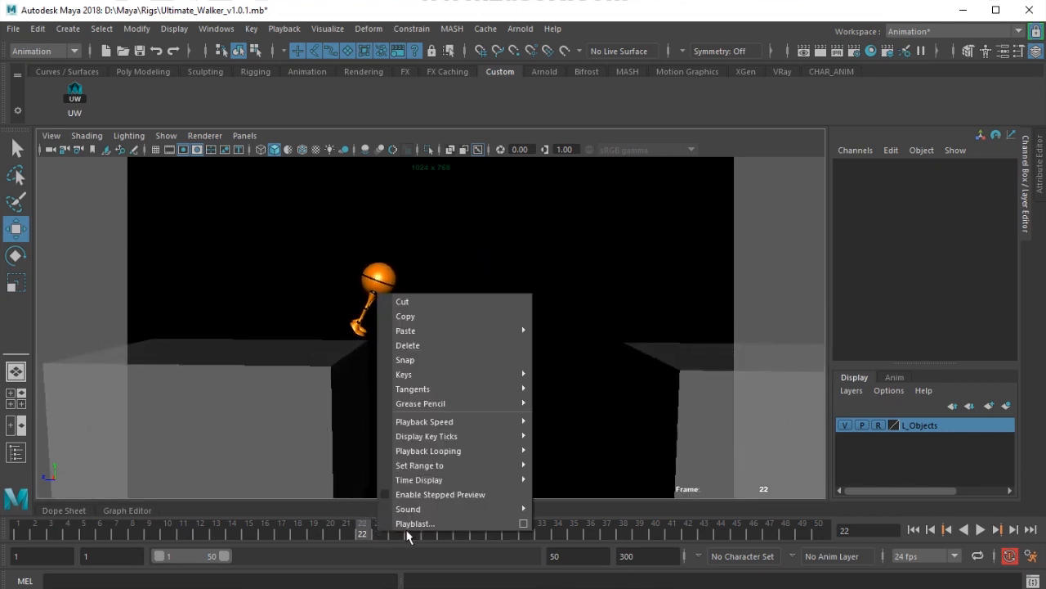
left_click(524, 528)
left_click(444, 436)
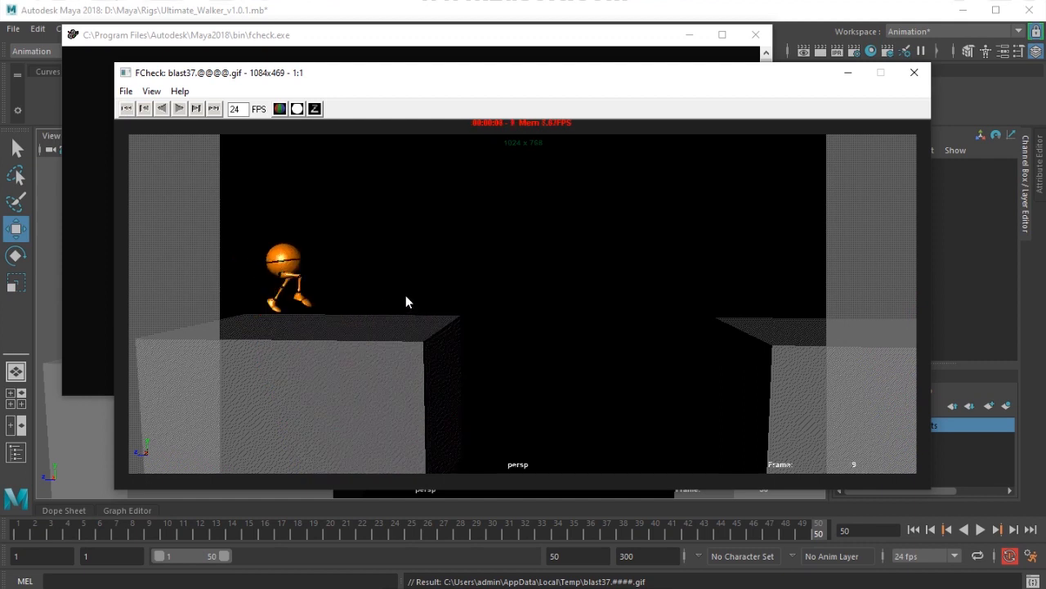
Scrub the playblast from run-up to landing in FCheck, sketching lines of action over poses such as frames 16, 28, 32 and 37.
mouse_move(290, 248)
left_mouse_down()
mouse_move(257, 314)
mouse_move(370, 290)
mouse_move(437, 350)
left_mouse_up()
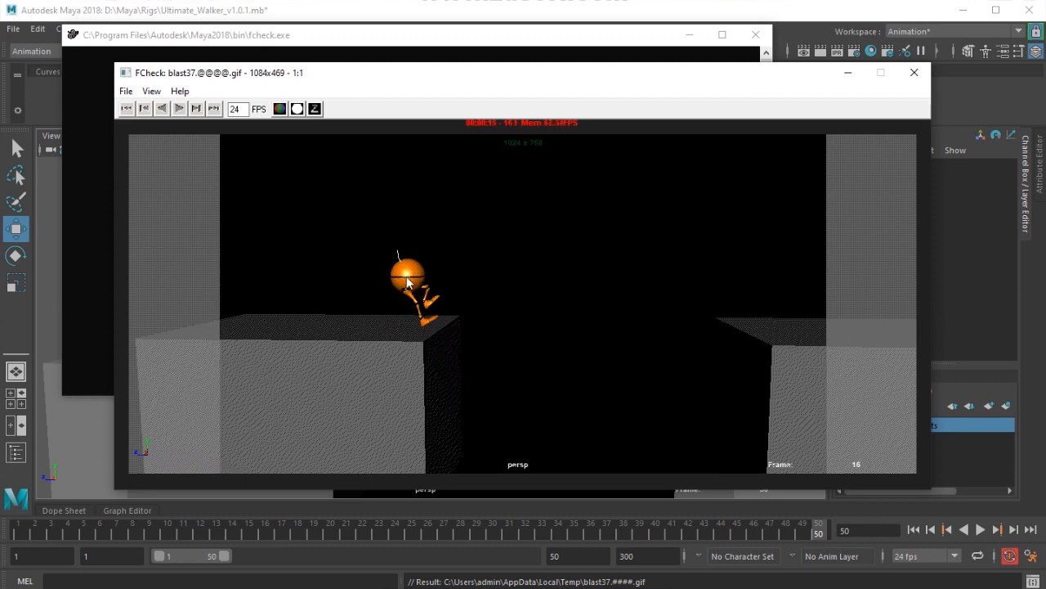
mouse_move(419, 301)
left_mouse_down()
mouse_move(440, 352)
mouse_move(431, 337)
mouse_move(485, 350)
left_mouse_up()
mouse_move(455, 245)
middle_mouse_down()
mouse_move(436, 320)
mouse_move(445, 288)
middle_mouse_up()
left_click_drag(436, 335, 481, 311)
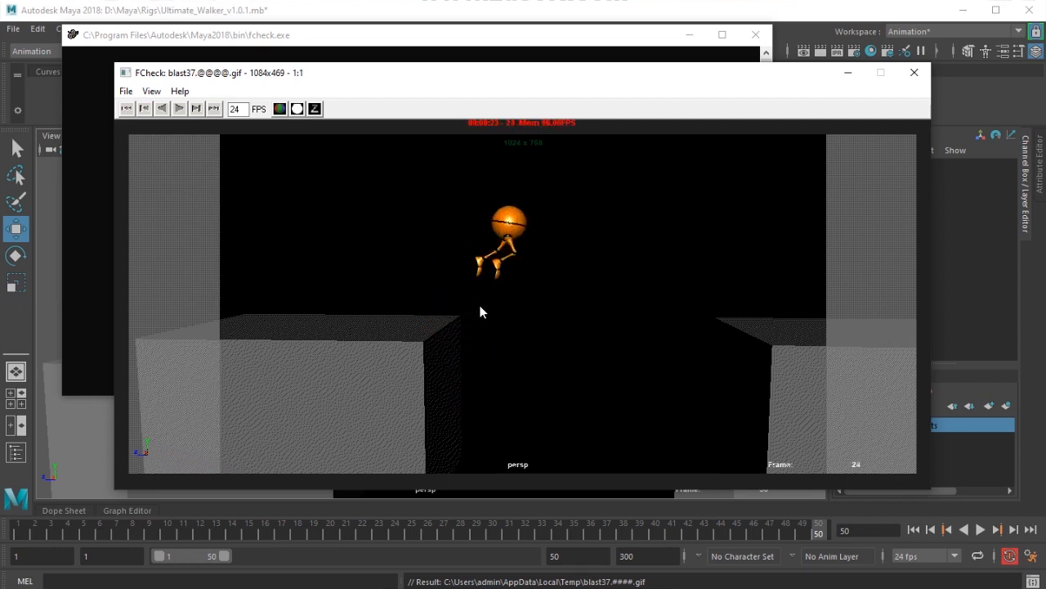
middle_click_drag(476, 274, 494, 254)
mouse_move(432, 286)
left_mouse_down()
mouse_move(544, 286)
mouse_move(588, 243)
left_mouse_up()
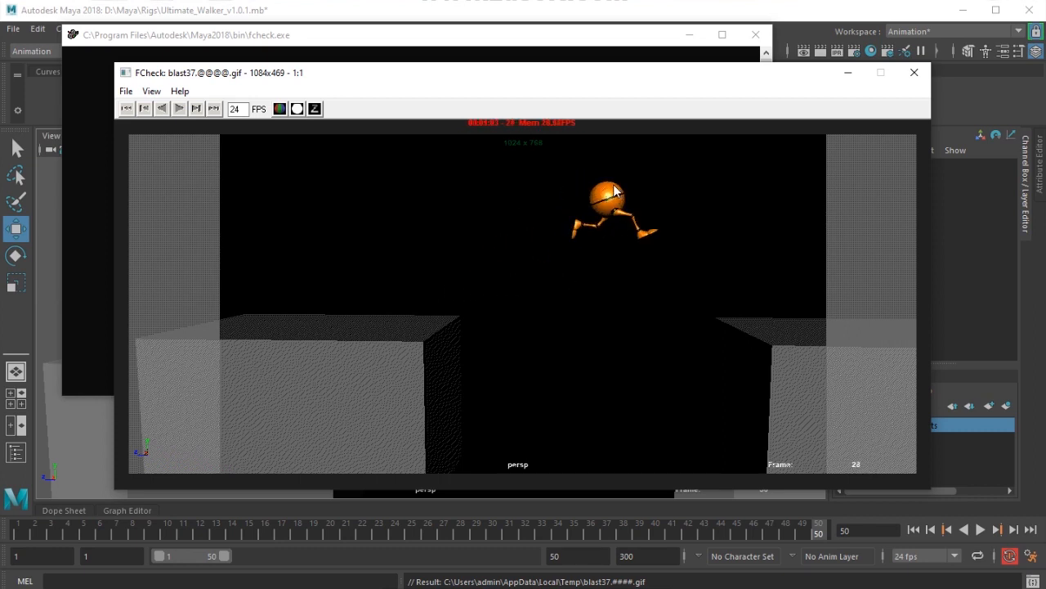
middle_click_drag(616, 211, 576, 234)
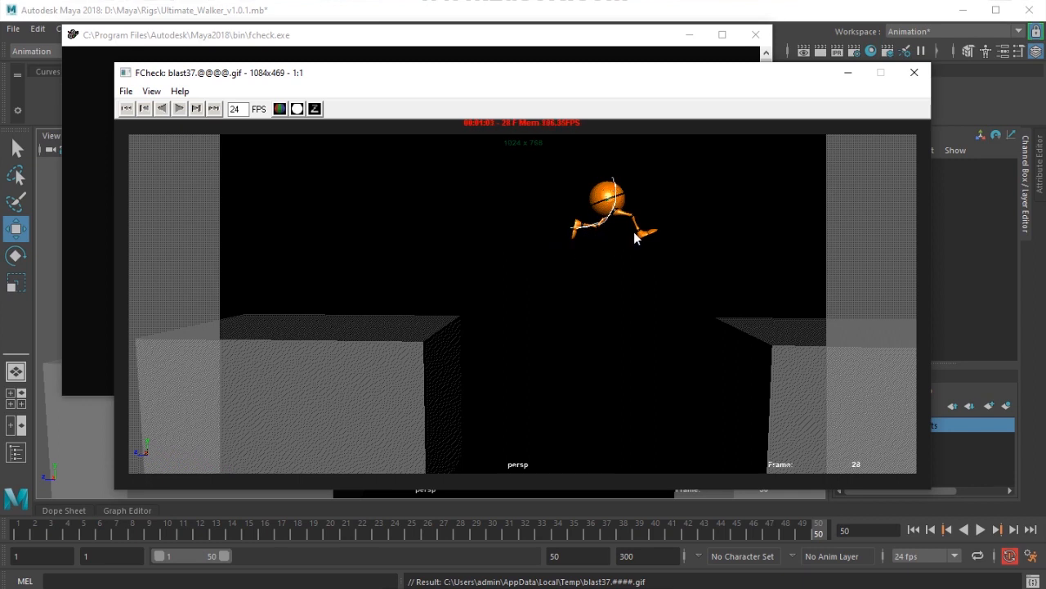
left_click_drag(635, 233, 713, 281)
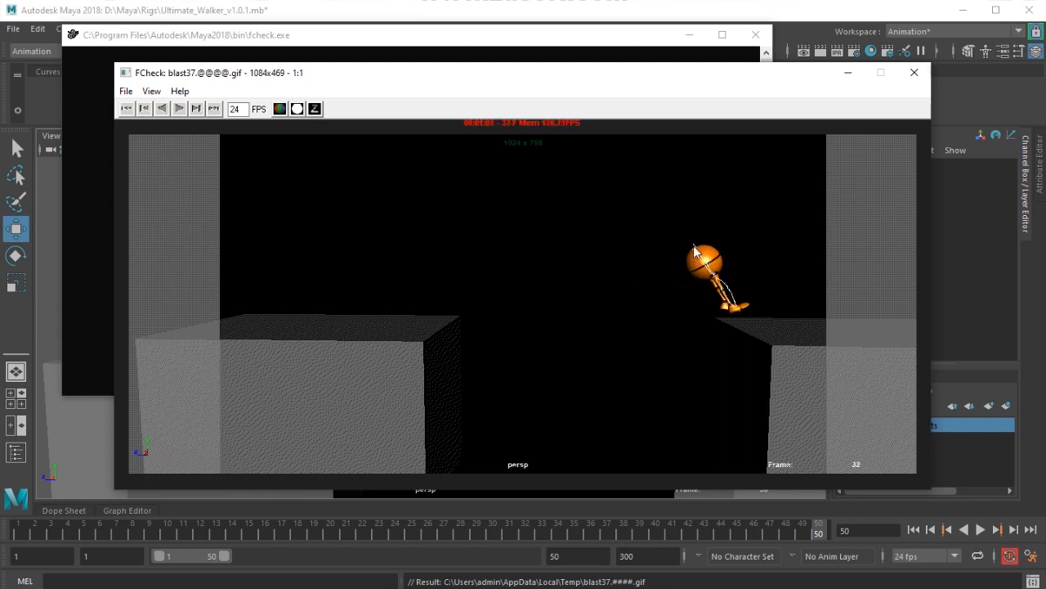
left_click_drag(725, 325, 797, 341)
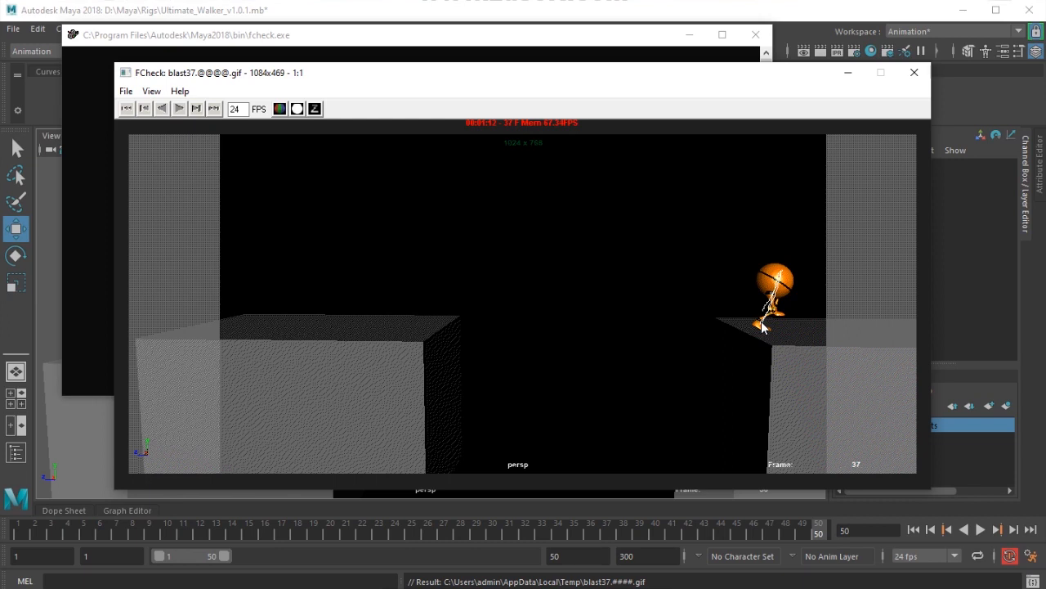
Compare the take-off at frame 21 with the descent at frame 31, drawing leaning pose lines over both frames.
left_click_drag(670, 349, 440, 360)
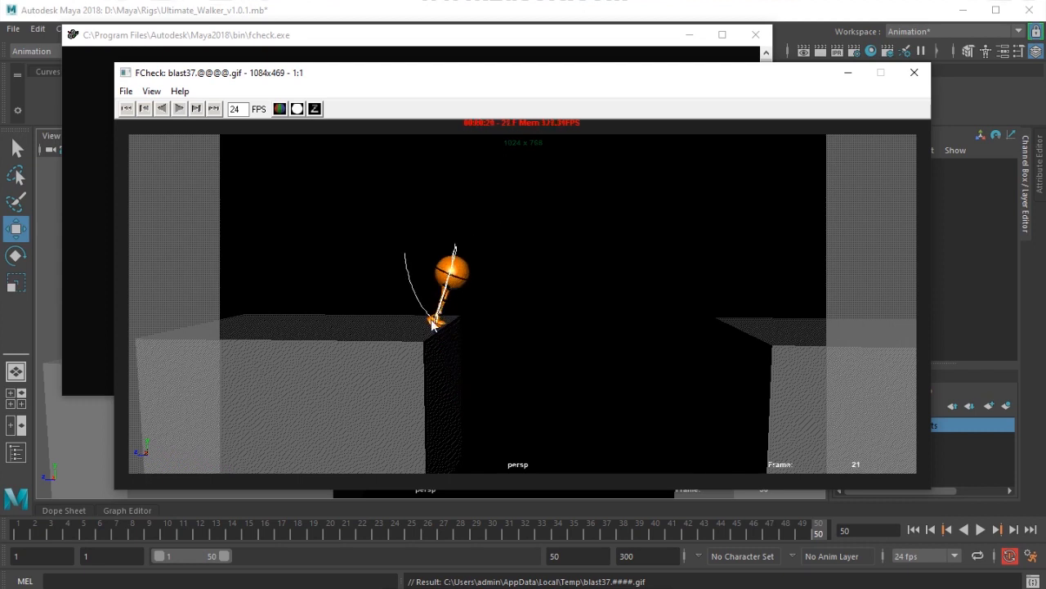
left_click_drag(447, 328, 606, 343)
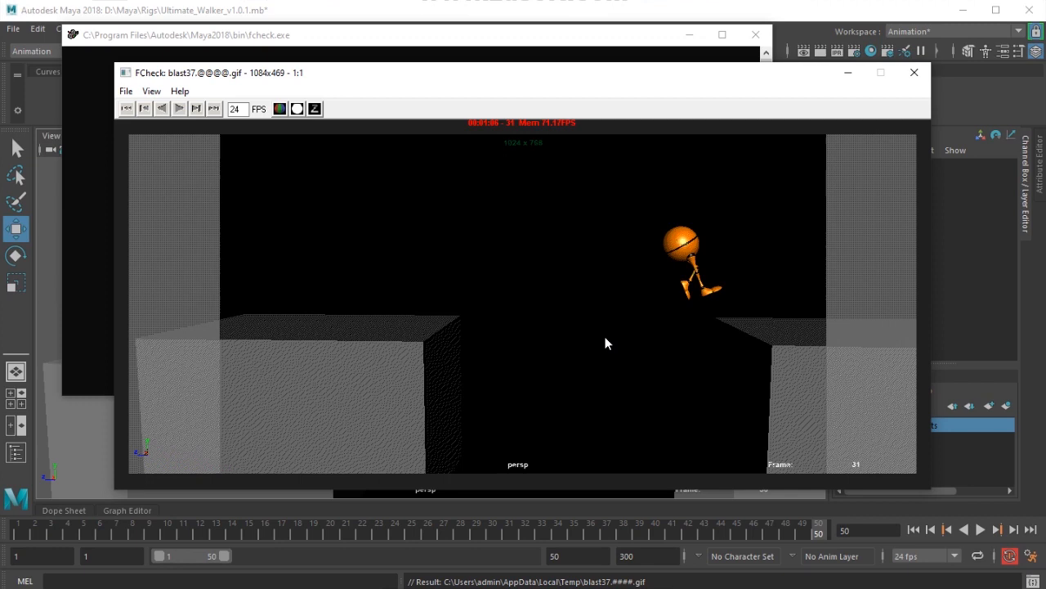
middle_click_drag(652, 222, 693, 301)
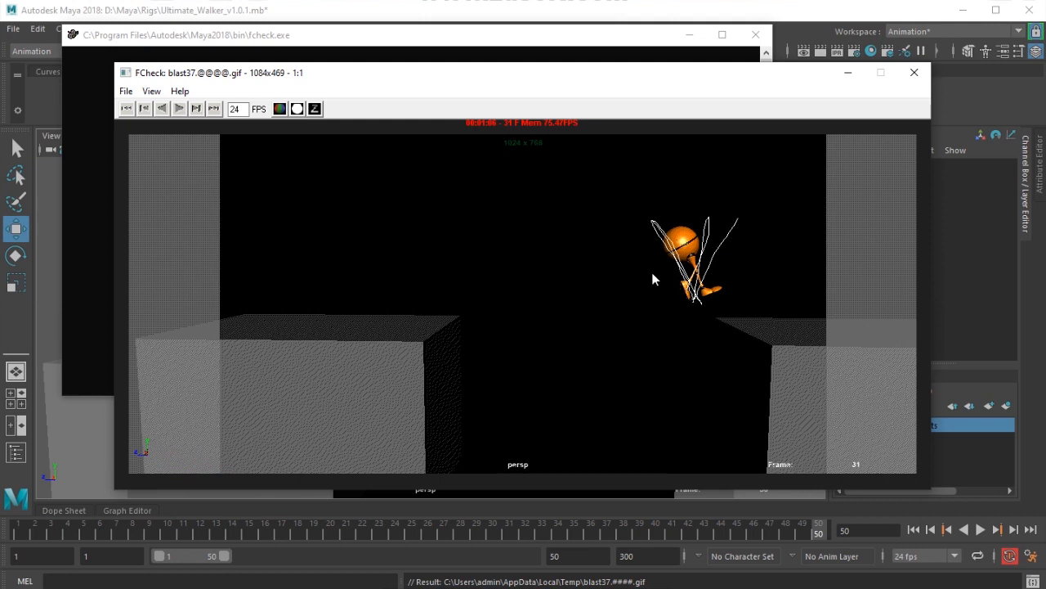
Sketch the jump's arc between the blocks with ball spacing and tilt marks over frame 21, and replay the playblast.
left_click_drag(651, 278, 383, 362)
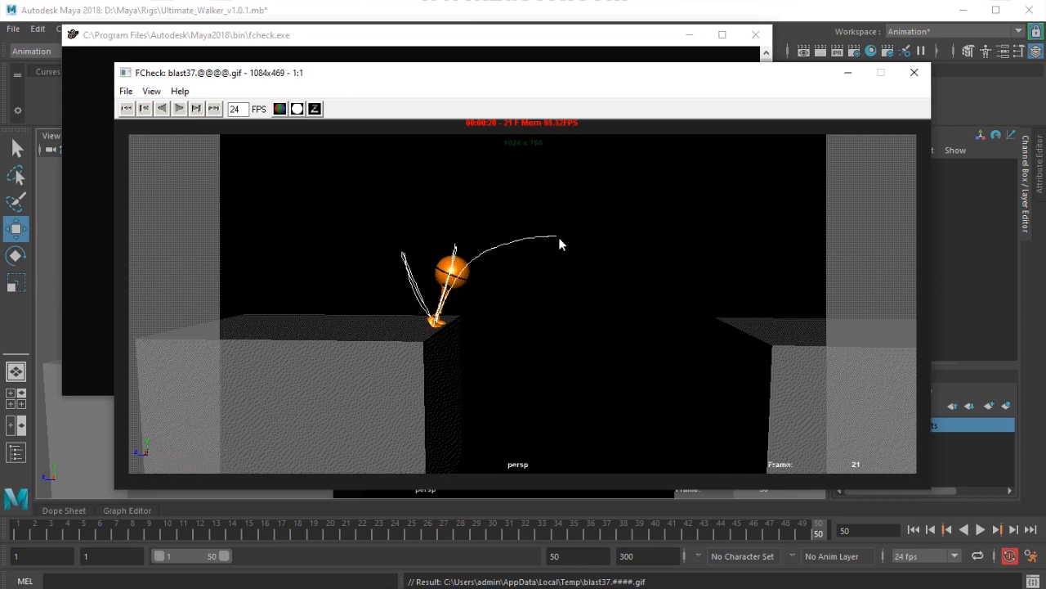
left_click_drag(736, 323, 597, 256)
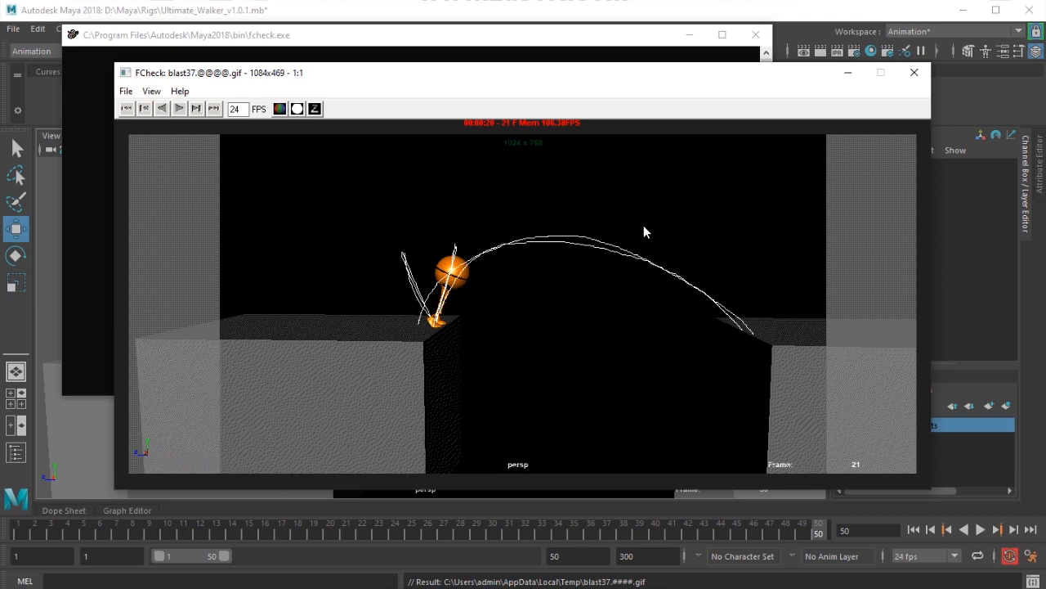
mouse_move(606, 225)
left_mouse_down()
mouse_move(626, 233)
mouse_move(601, 244)
left_mouse_up()
left_click_drag(538, 223, 537, 235)
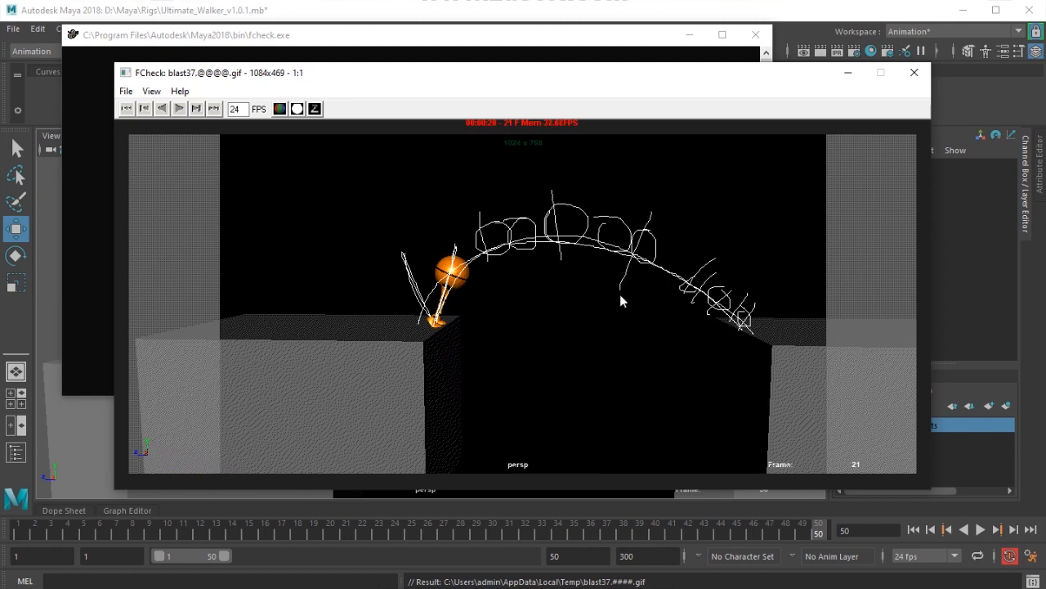
left_click(144, 108)
left_click(179, 109)
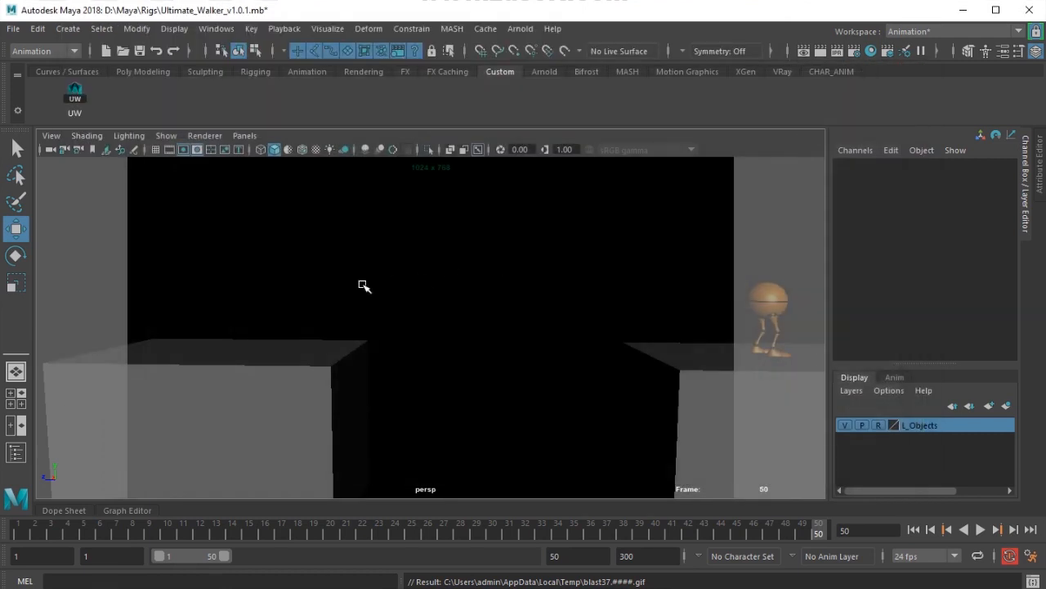
Show the NURBS curves in the persp view again and select the CTRL_Top control above the walker's body.
key("alt+v")
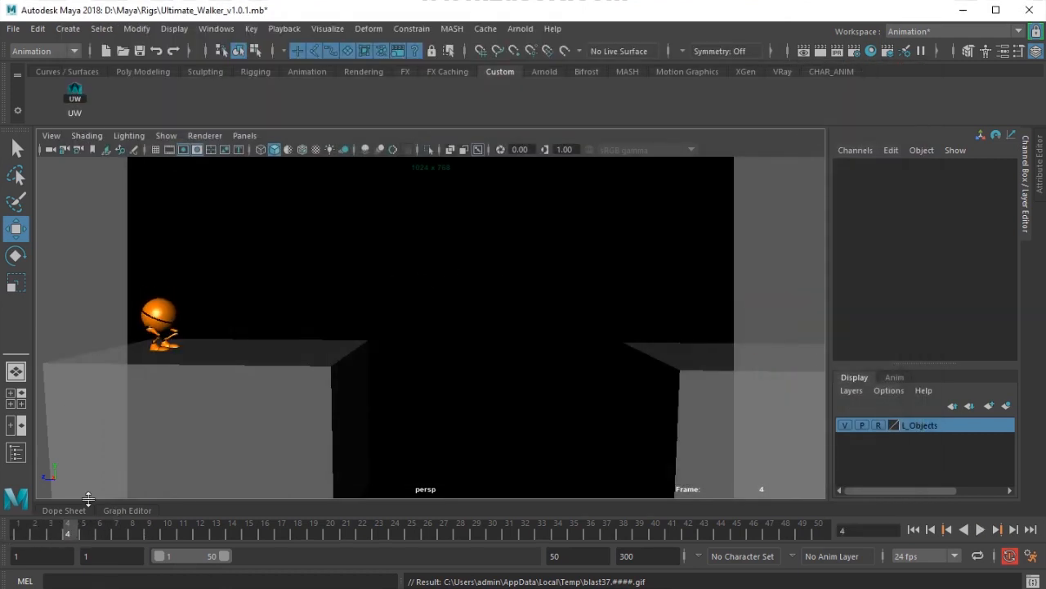
left_click(166, 136)
left_click(253, 54)
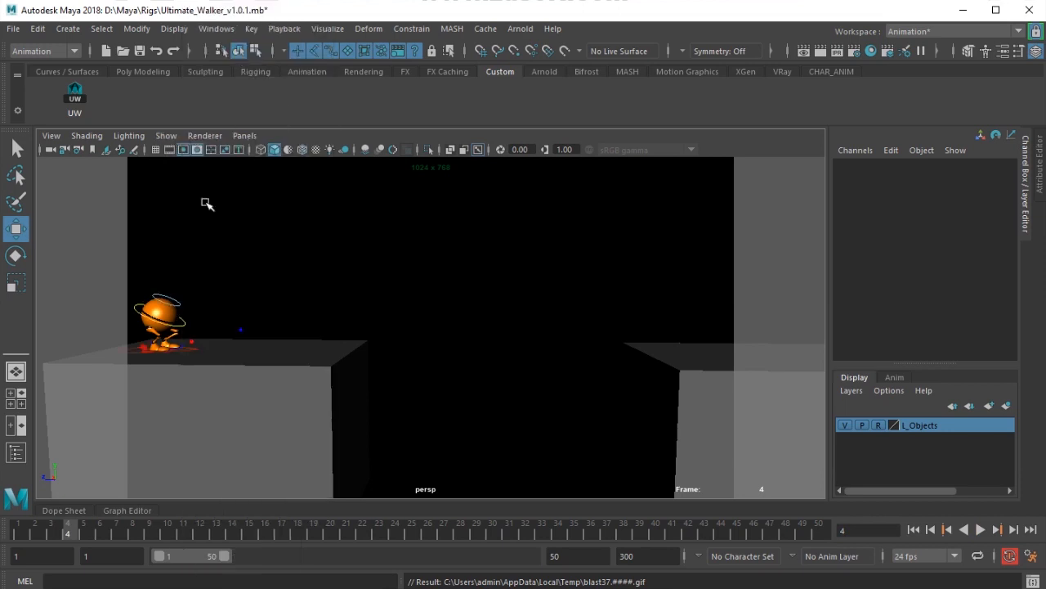
left_click(172, 308)
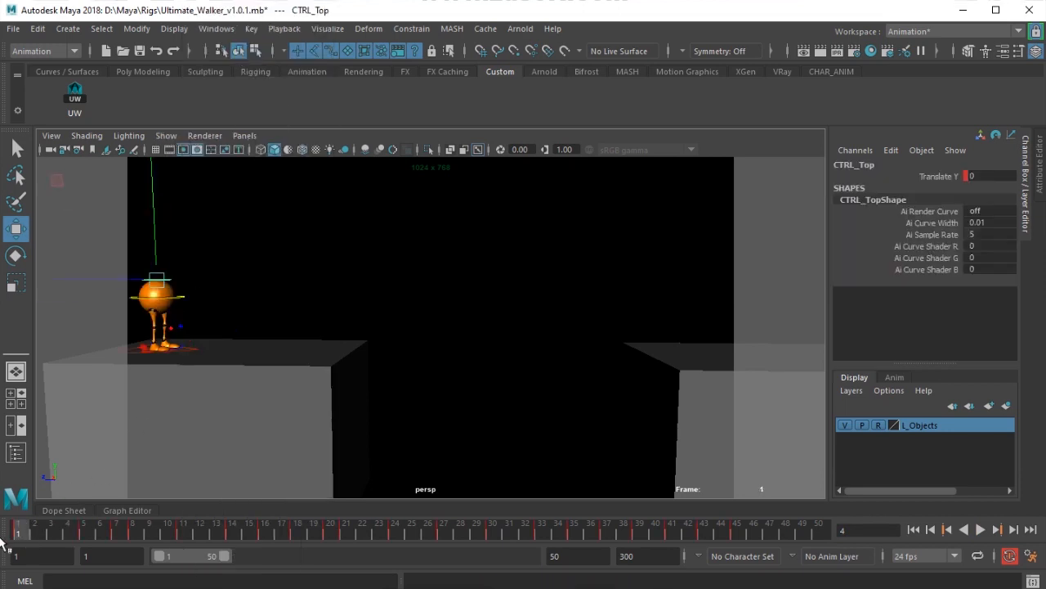
Check the anticipation and step-off poses in frames 1 to 9, and try squashing the body at frame 8 with CTRL_Top Translate Y -0.25.
key("alt+v")
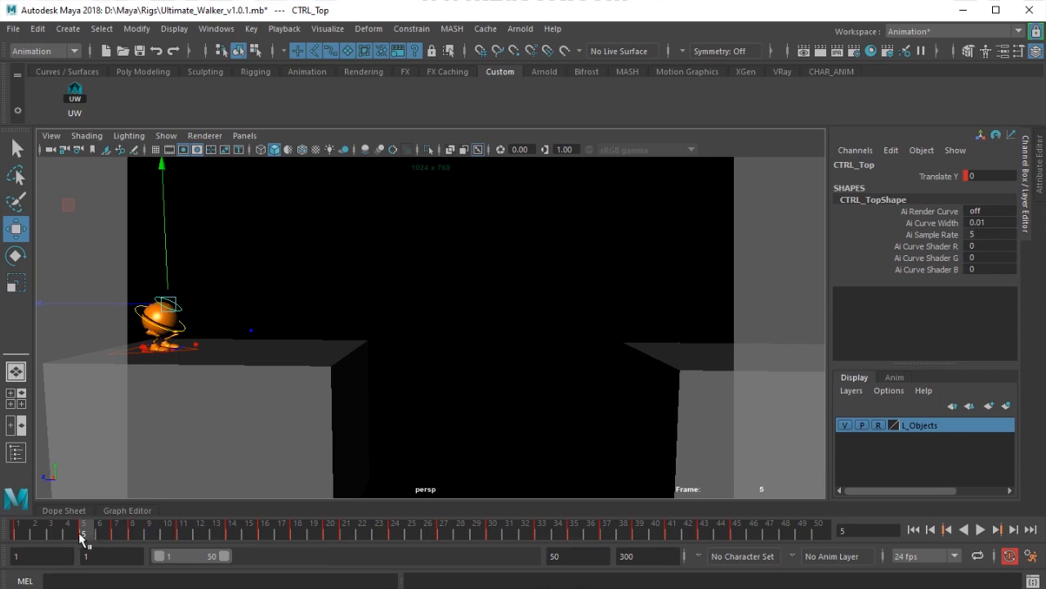
left_click_drag(115, 536, 147, 537)
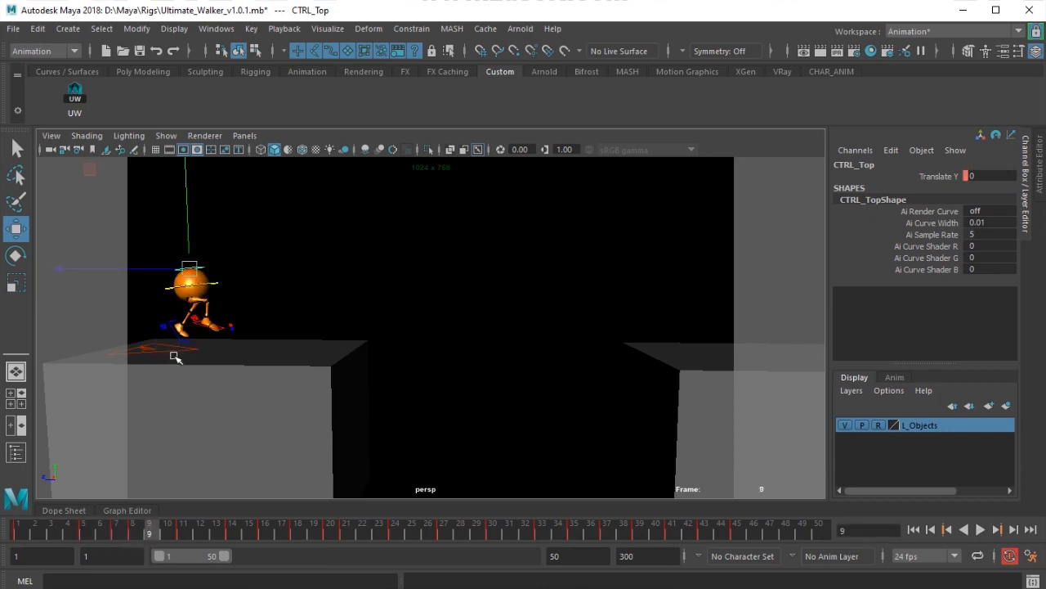
left_click_drag(144, 534, 139, 520)
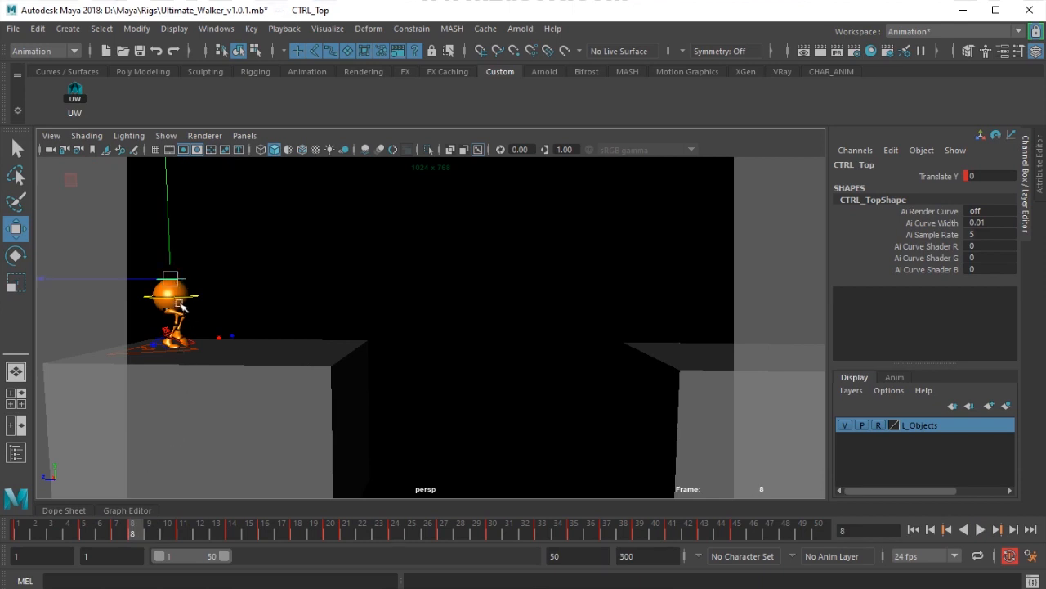
key("alt+v")
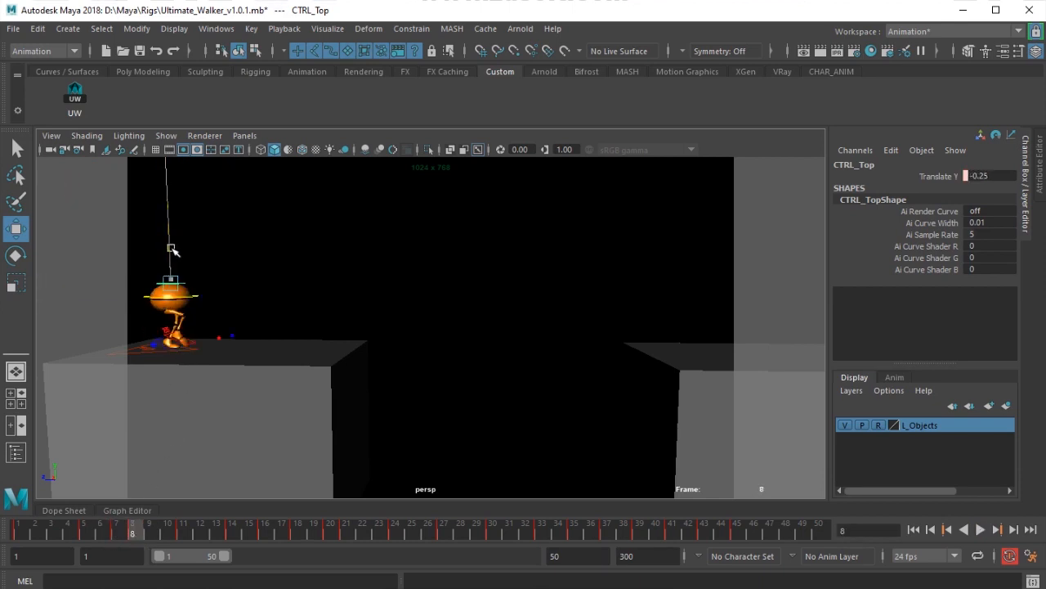
key("ctrl+z")
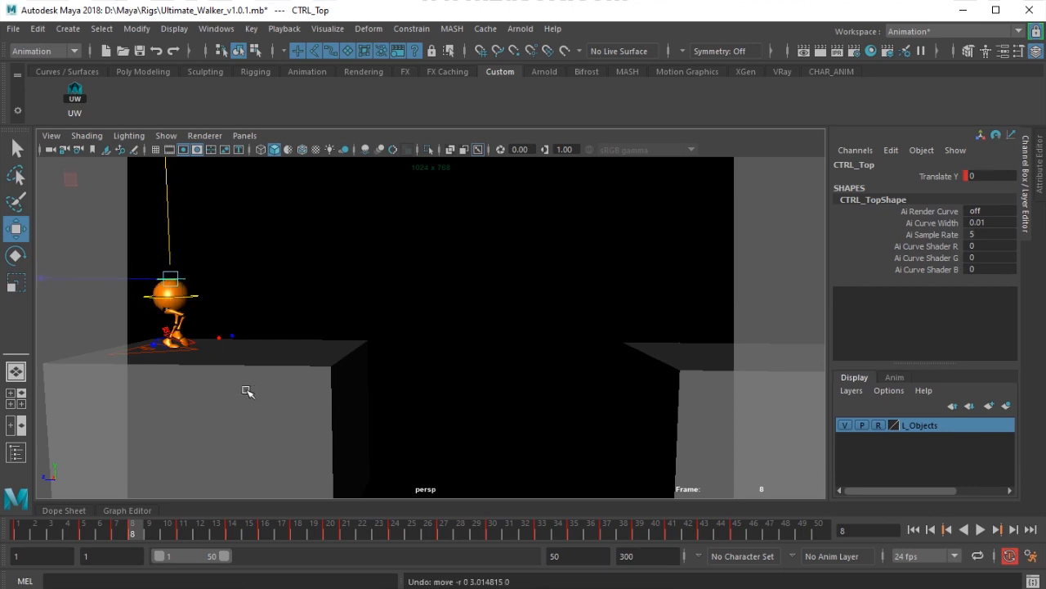
Stretch the body at frame 5 with CTRL_Top Translate Y 0.25 and squash it at frame 8 with Translate Y -0.25.
key("alt+v")
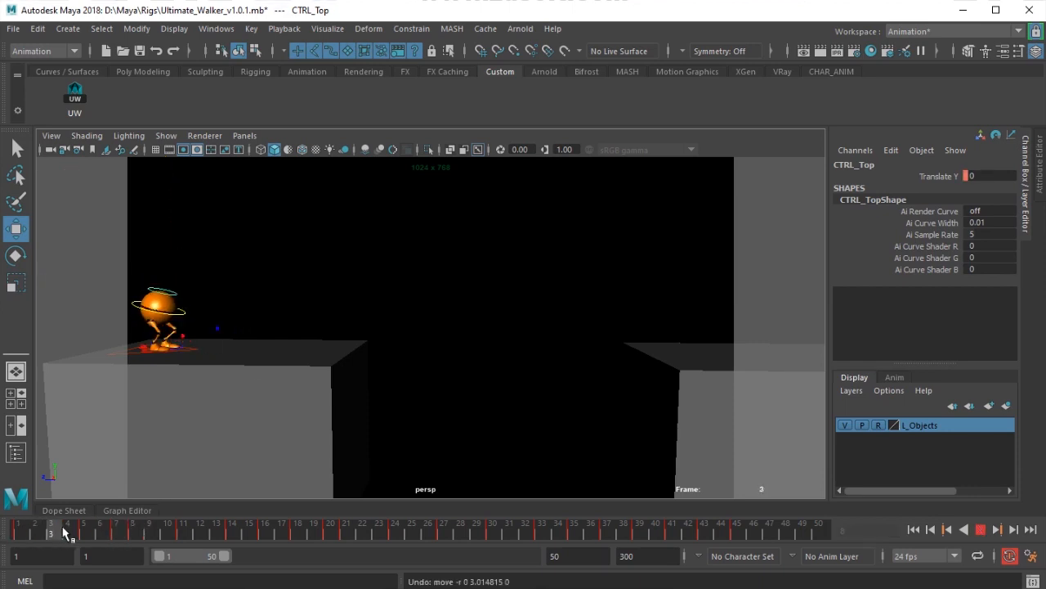
left_click_drag(11, 533, 84, 534)
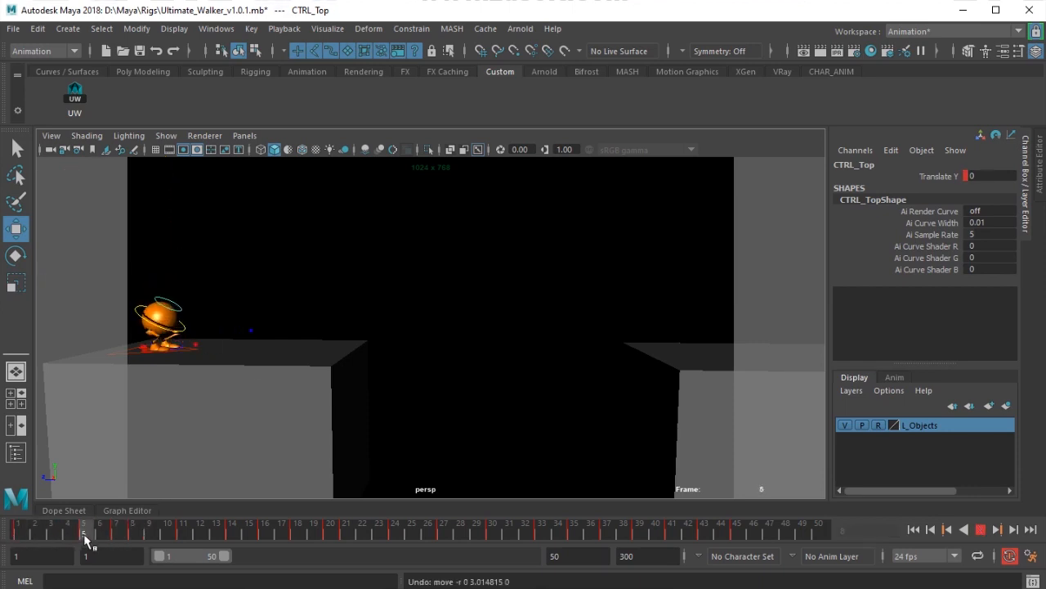
left_click_drag(170, 257, 171, 226)
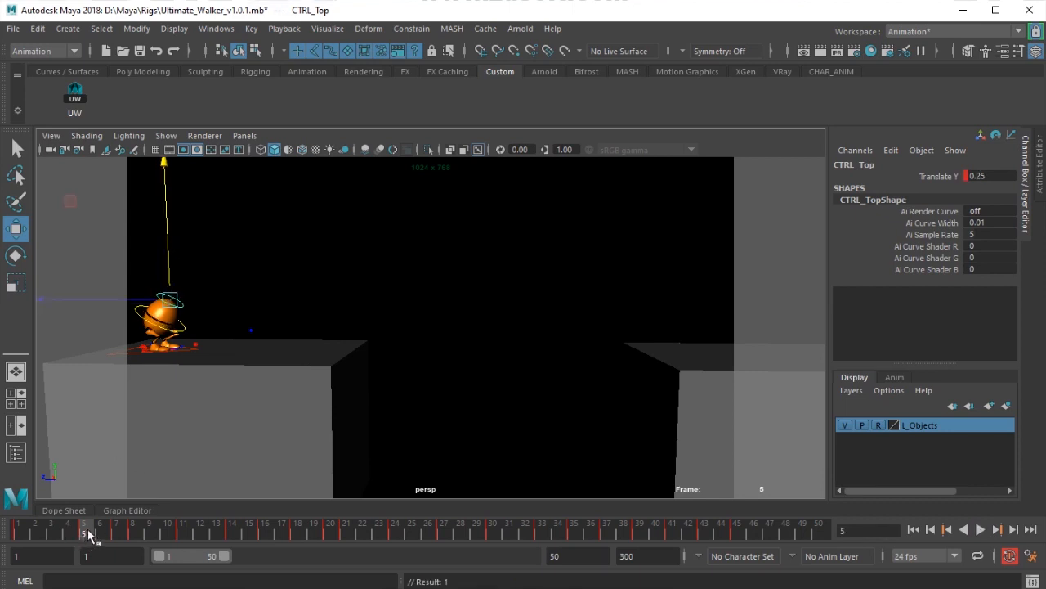
key("alt+v")
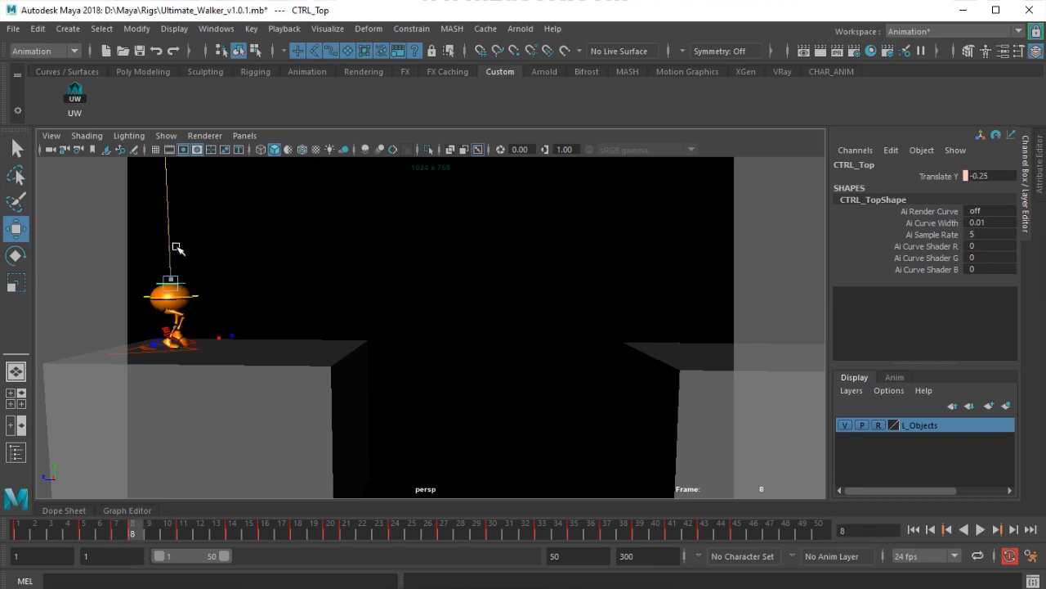
Squash the body with CTRL_Top at frames 11 and 16, and stretch it at frame 14 in between.
key("alt+v")
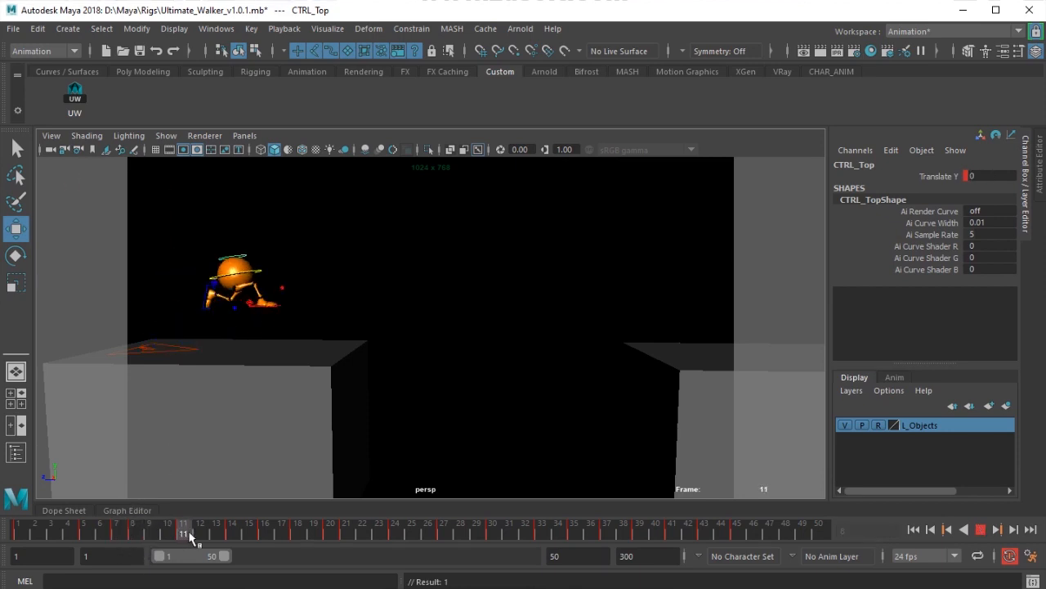
left_click_drag(233, 206, 234, 211)
left_click_drag(190, 535, 232, 536)
left_click_drag(286, 231, 279, 205)
mouse_move(255, 527)
left_mouse_down()
mouse_move(283, 534)
mouse_move(267, 535)
left_mouse_up()
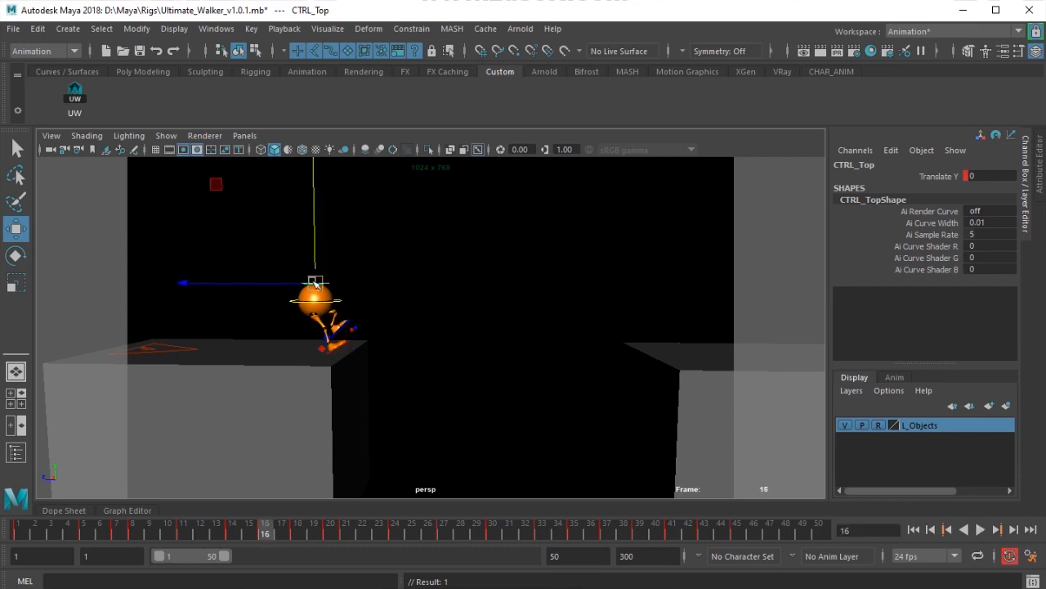
left_click_drag(317, 239, 315, 344)
Stretch the body for the descent at frames 30 and 33, setting CTRL_Top Translate Y to 0.25 at frame 30.
left_click_drag(269, 534, 494, 535)
left_click_drag(552, 217, 558, 194)
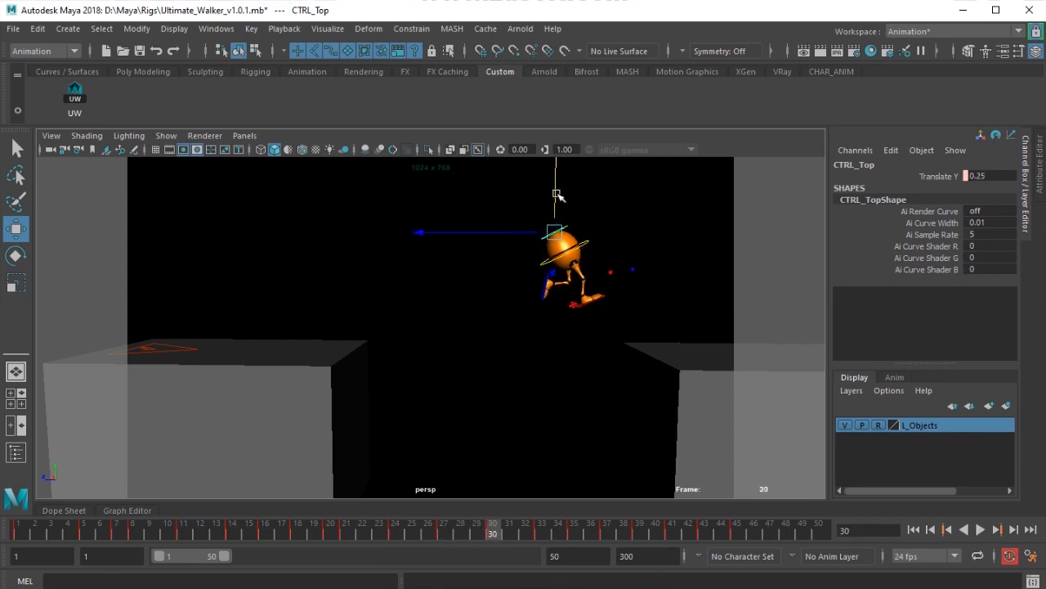
left_click_drag(510, 536, 541, 536)
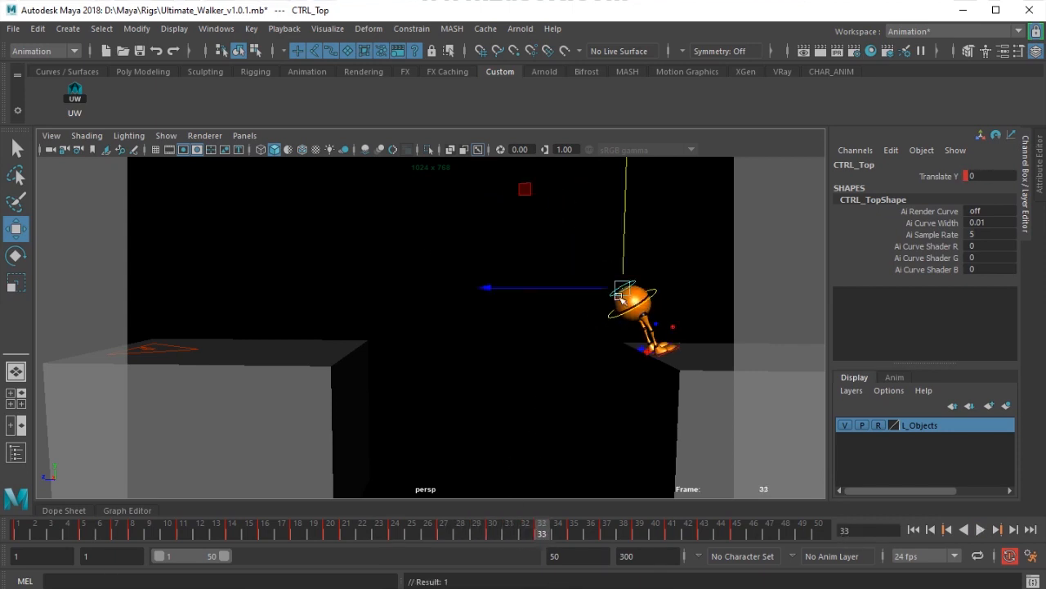
Compare the landing poses at frames 34 and 35, and try squashing the body at frame 34 with CTRL_Top Translate Y -0.25.
left_click(559, 529)
left_click(574, 530)
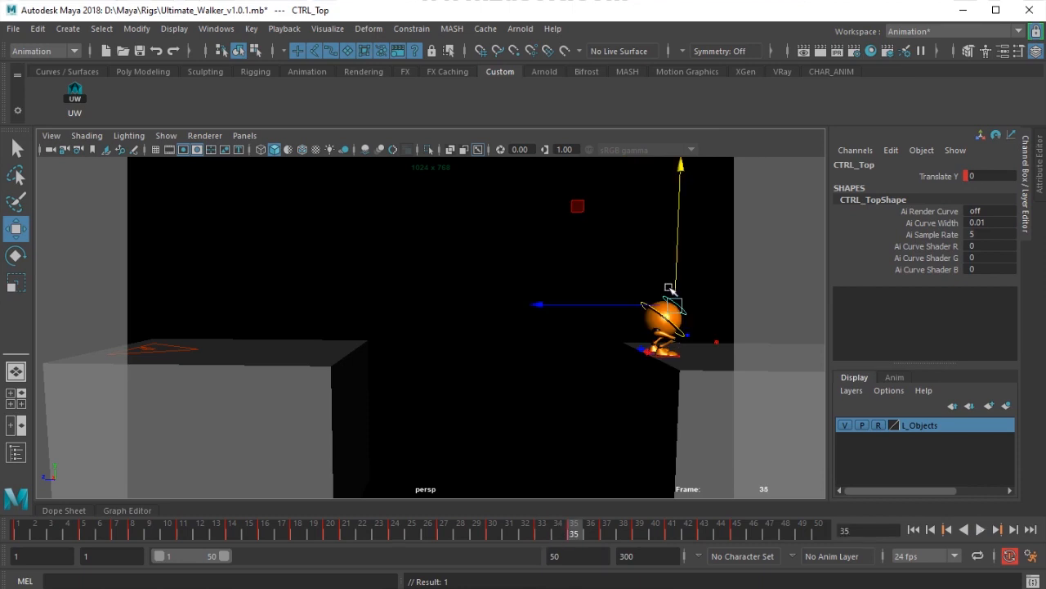
left_click(558, 529)
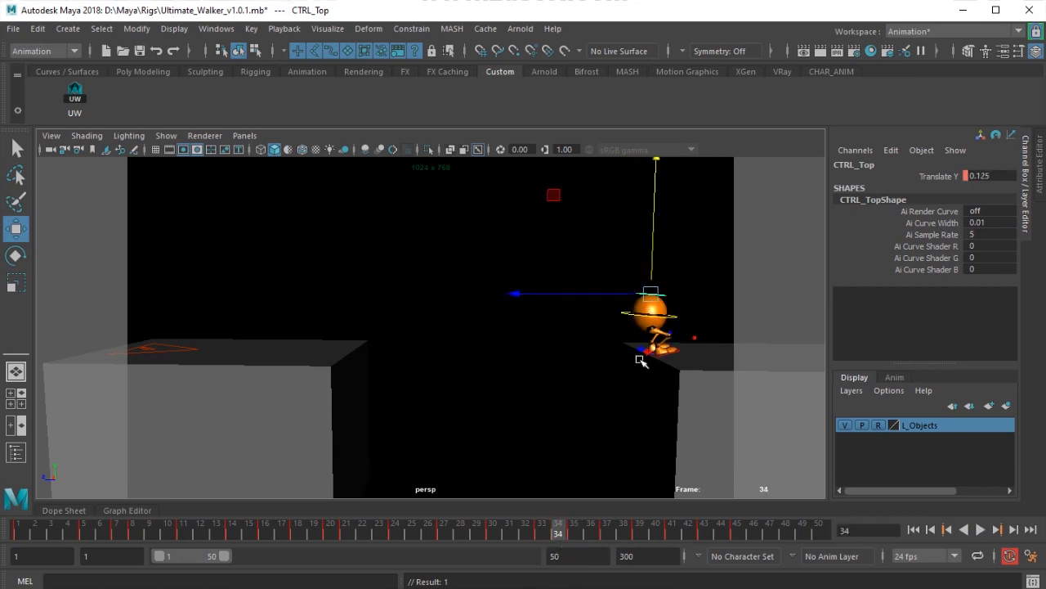
left_click_drag(654, 255, 654, 268)
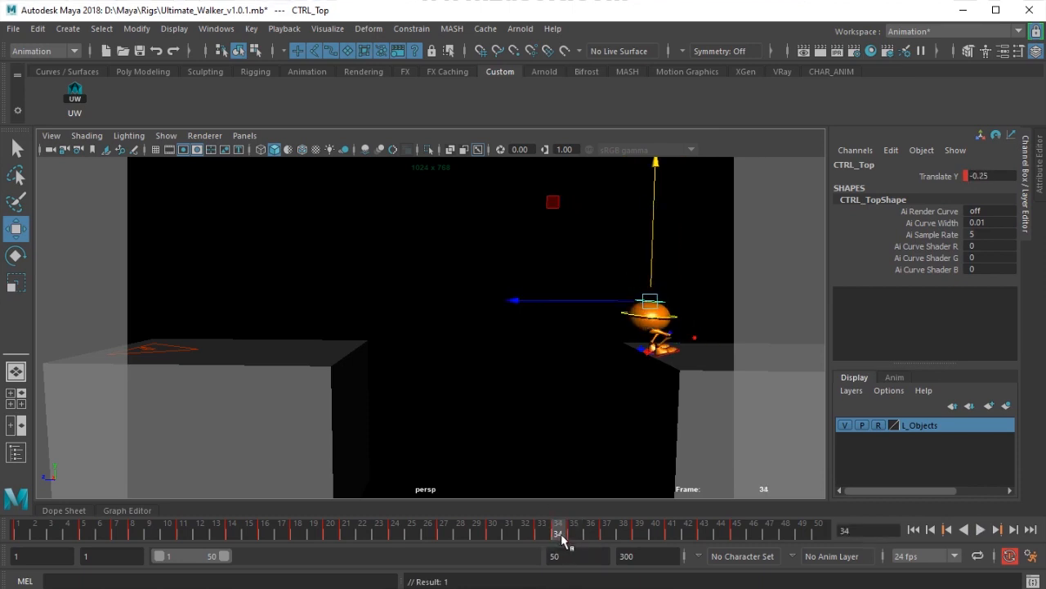
left_click(544, 479)
key("ctrl+z")
key("ctrl+z")
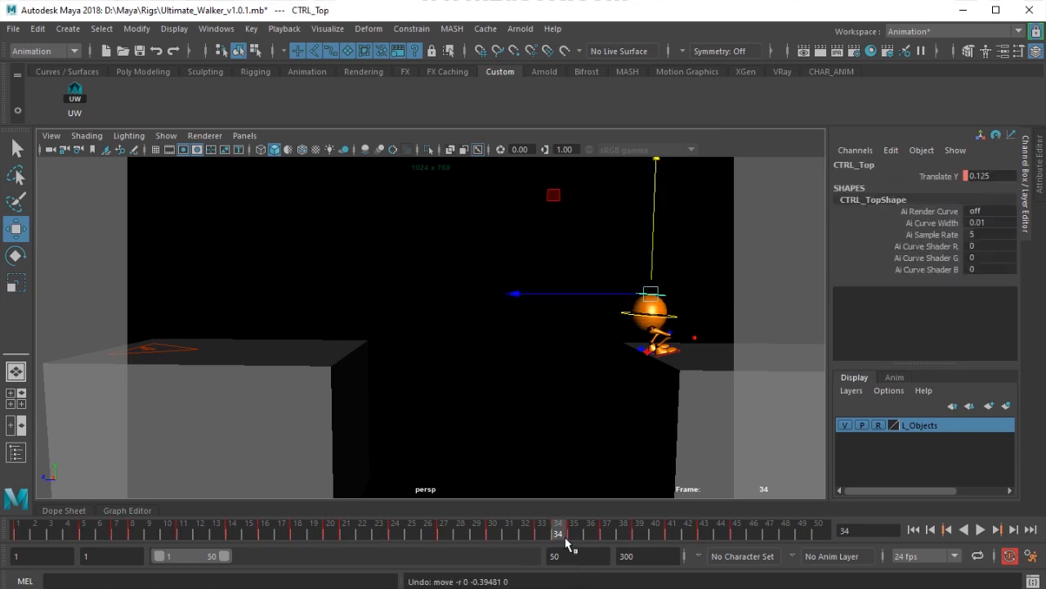
Squash the body on the landing at frame 35, adjust CTRL_Top at frame 37, and scrub back through the animation to check it.
left_click(575, 530)
left_click(596, 529)
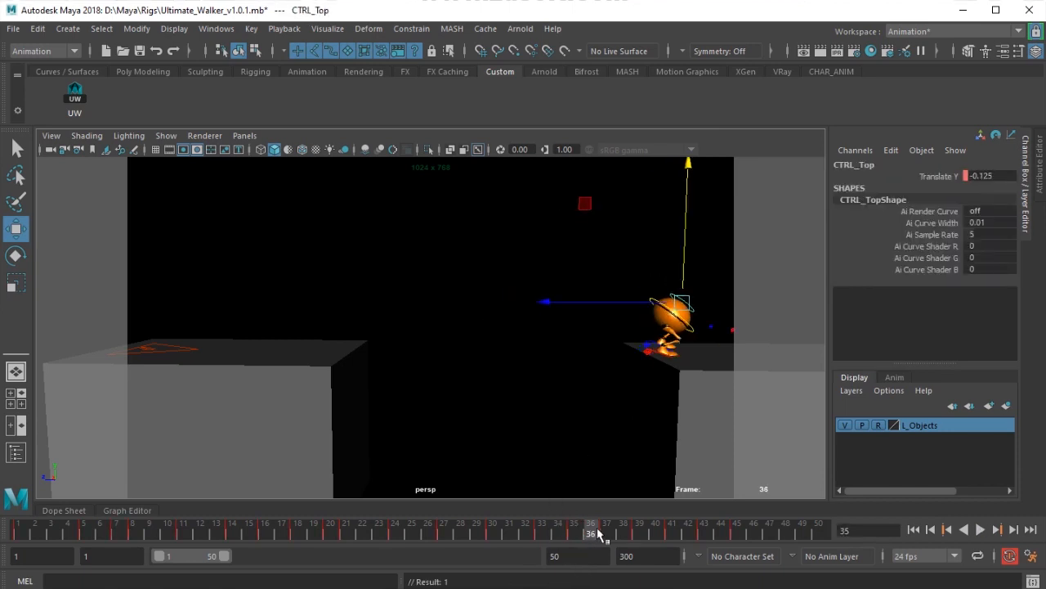
key("alt+v")
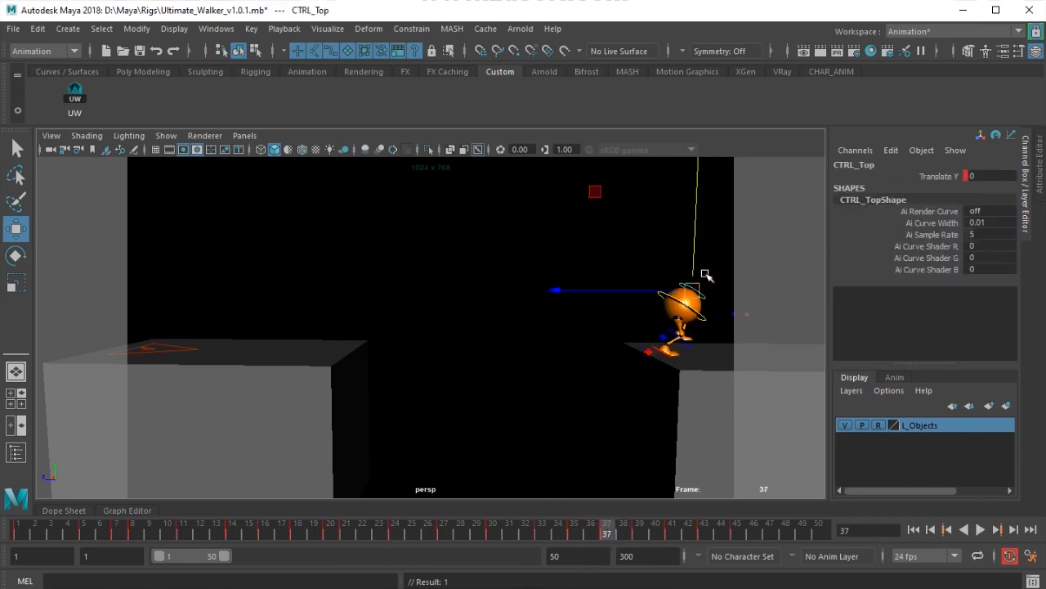
left_click_drag(691, 261, 691, 269)
left_click(633, 530)
left_click_drag(635, 529, 39, 500)
Hide the NURBS curves in the persp view, deselect the control and playblast the animation as gif images.
left_click(164, 135)
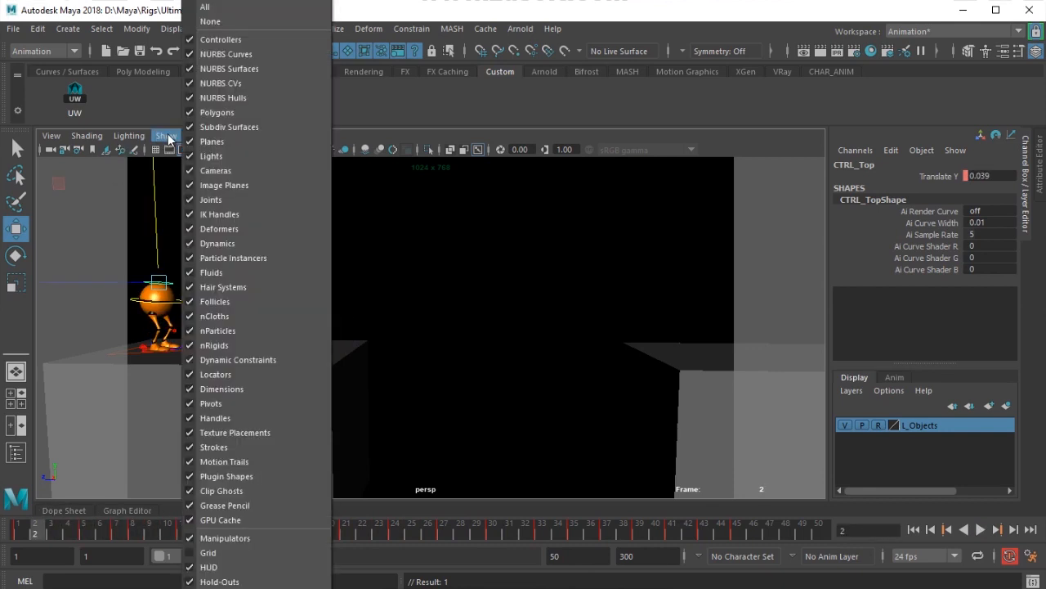
left_click(233, 52)
mouse_move(36, 538)
left_mouse_down()
mouse_move(13, 541)
mouse_move(201, 548)
mouse_move(304, 570)
mouse_move(409, 574)
mouse_move(485, 563)
mouse_move(717, 571)
mouse_move(362, 564)
mouse_move(18, 536)
left_mouse_up()
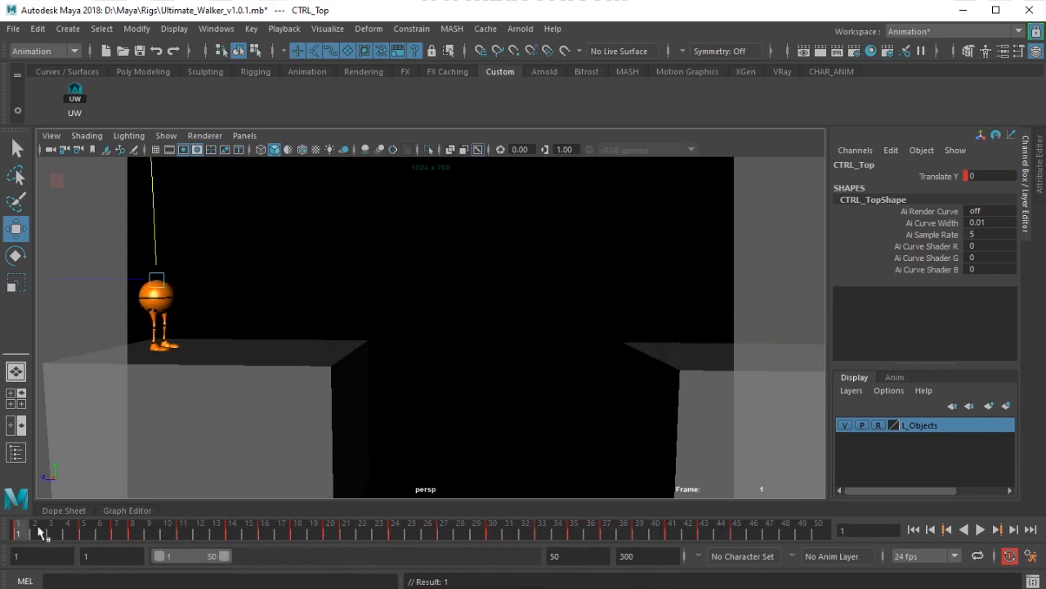
left_click(491, 391)
right_click(528, 534)
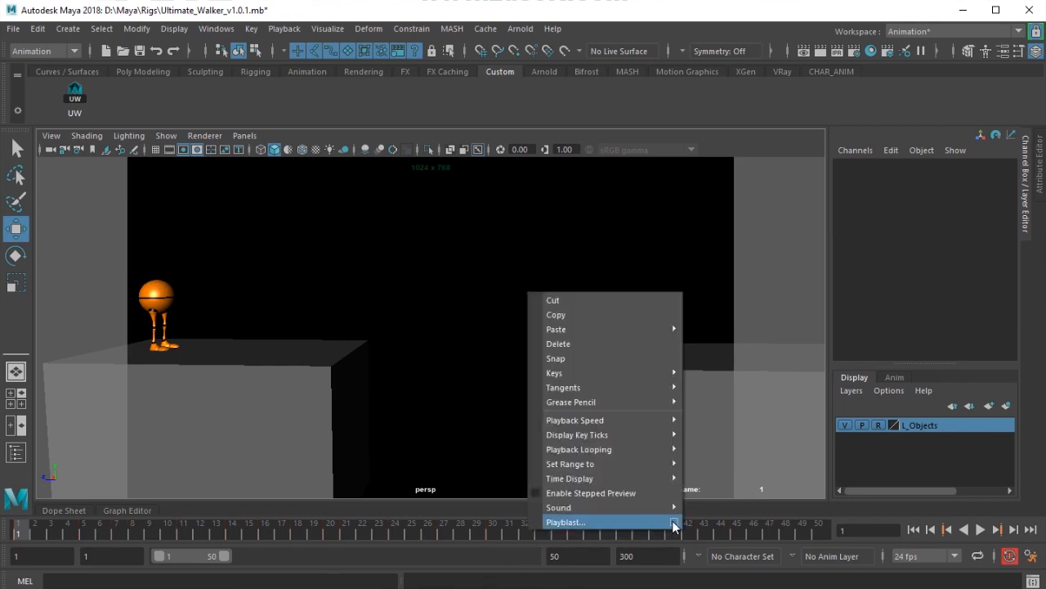
left_click(674, 524)
left_click(411, 439)
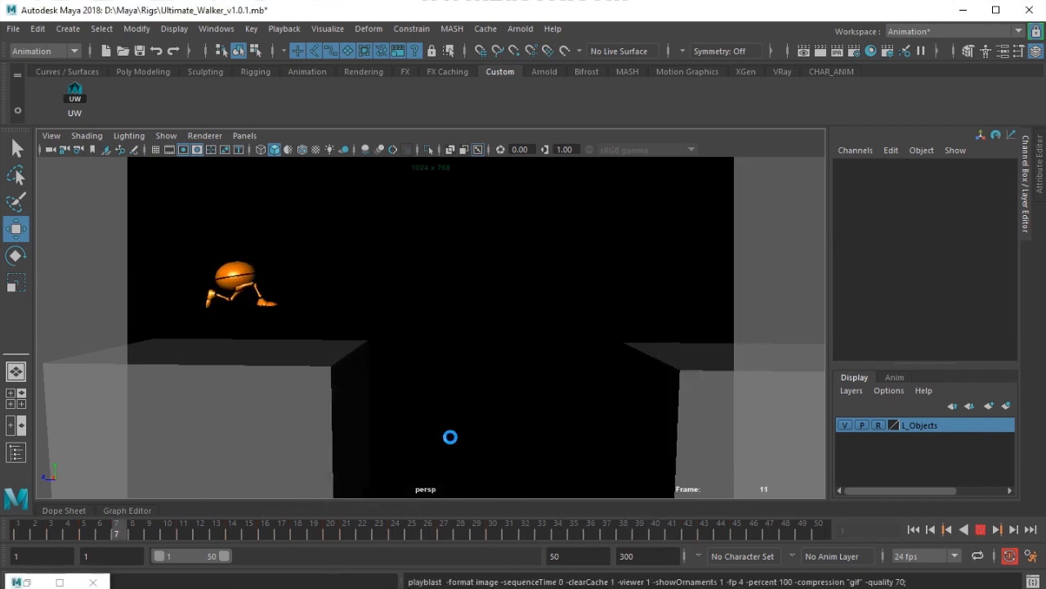